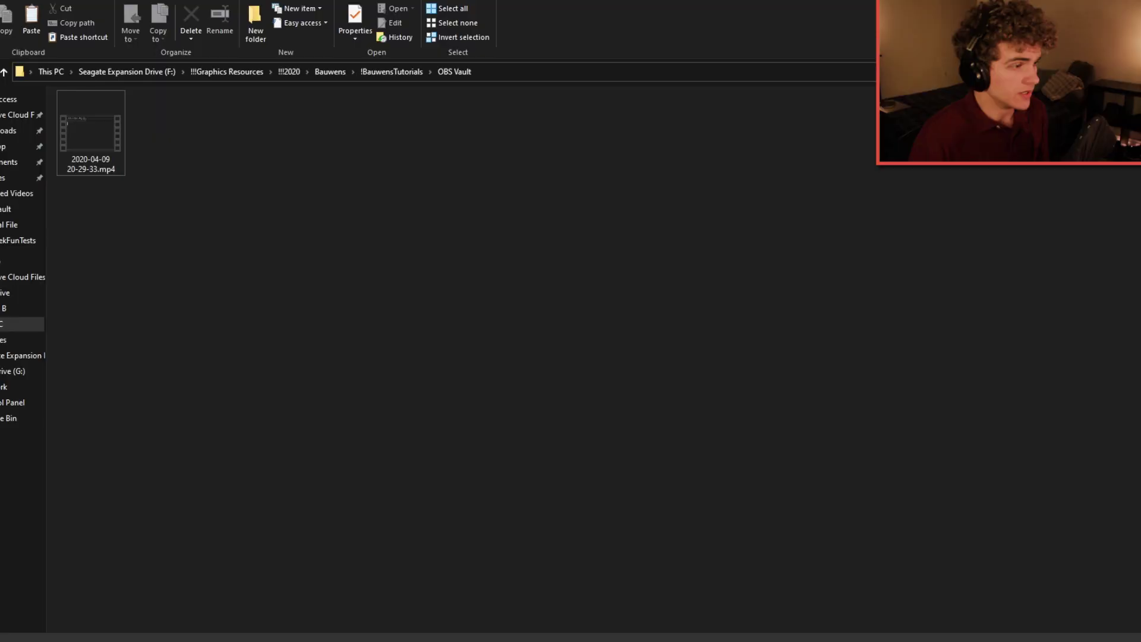
- Download Simple Title Sequence.zip from the BauwensTutorials folder in Google Drive
{"action": "left_click", "coordinate": [357, 543]}
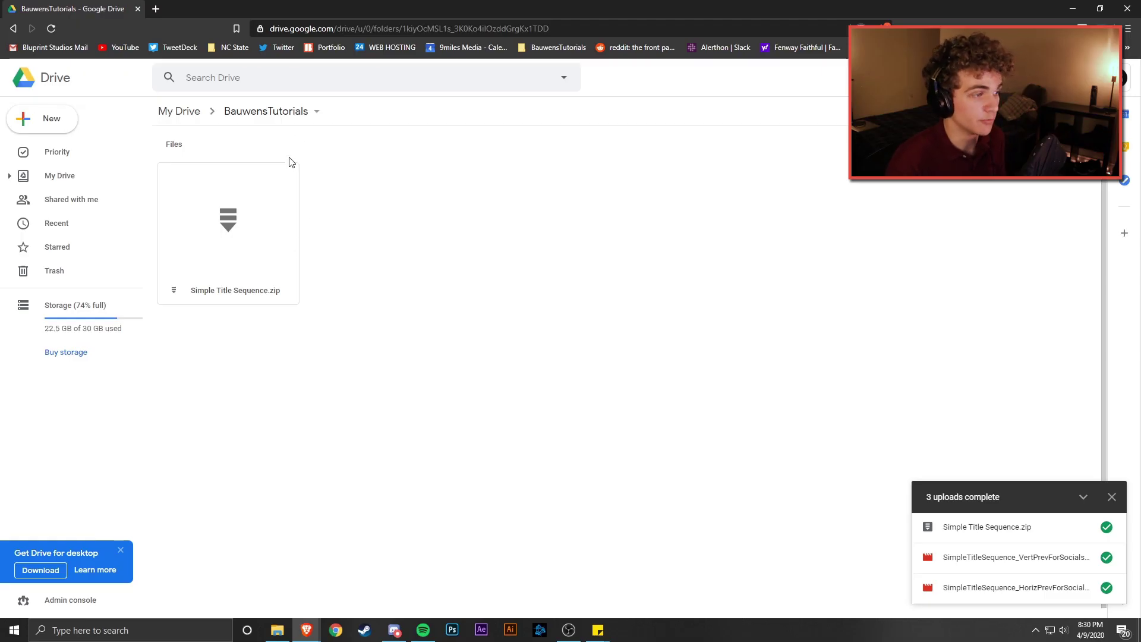
{"action": "left_click", "coordinate": [272, 246]}
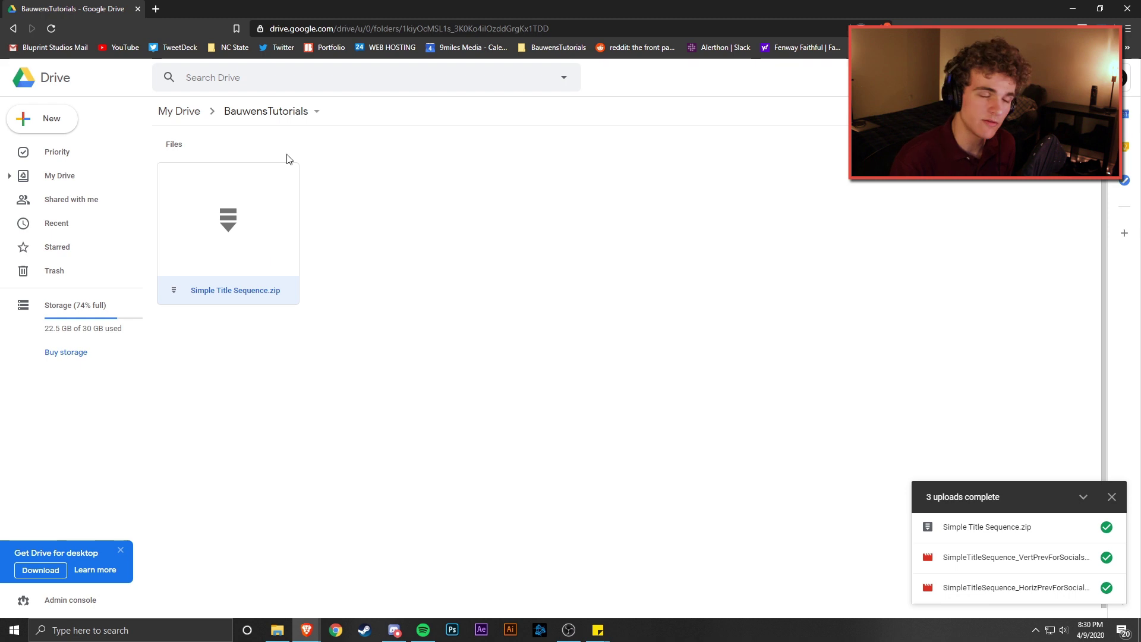
{"action": "right_click", "coordinate": [231, 266]}
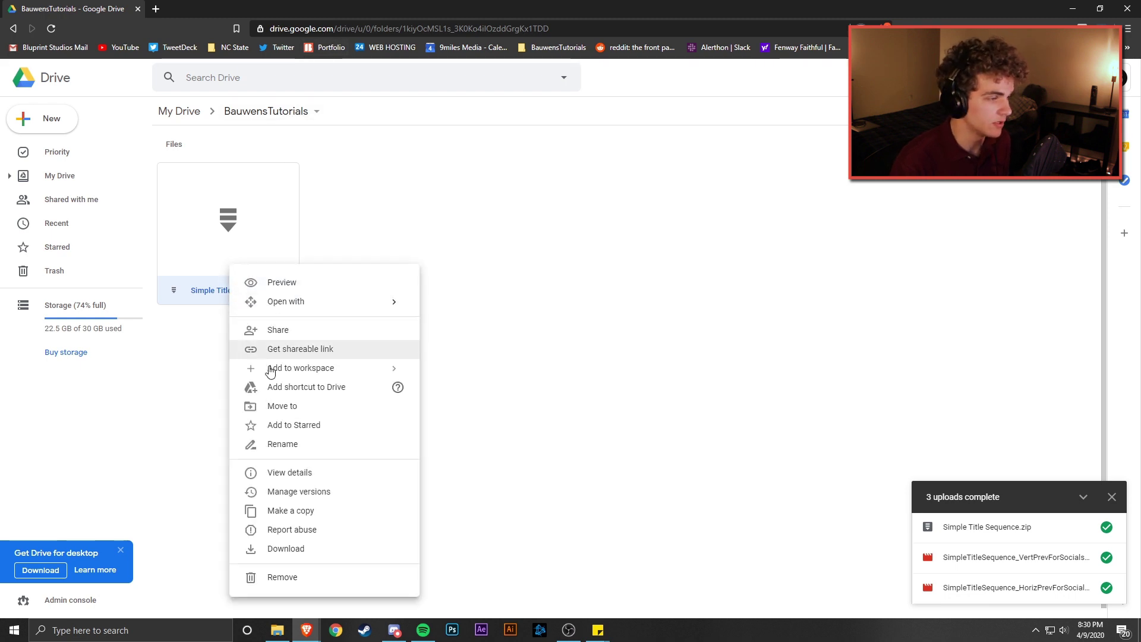
{"action": "left_click", "coordinate": [310, 553]}
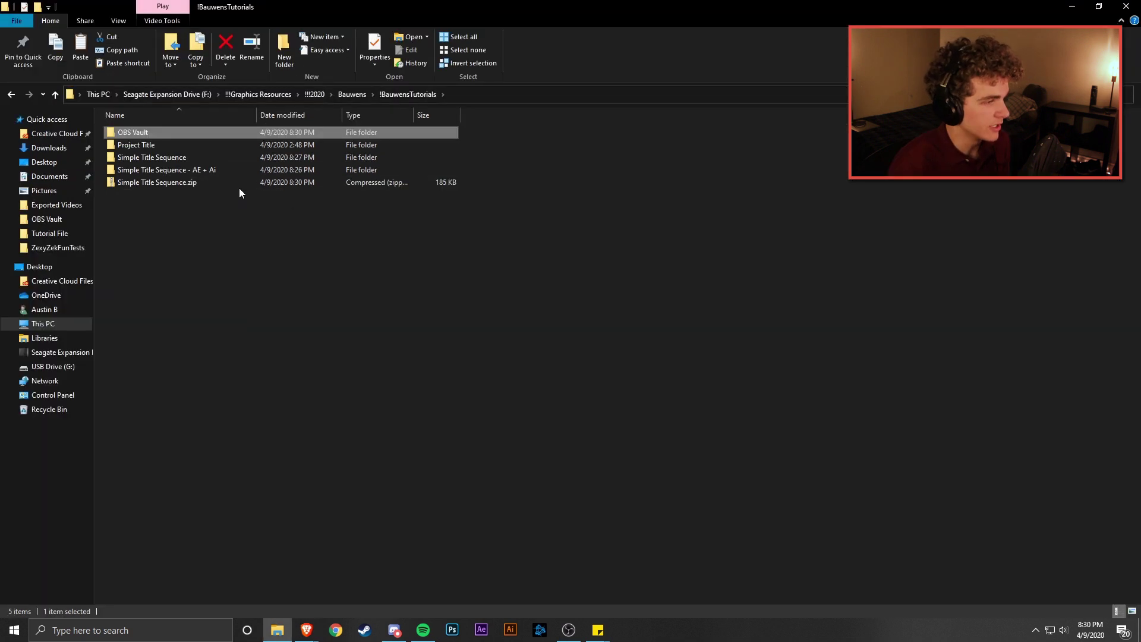
- Extract Simple Title Sequence.zip from the !BauwensTutorials folder into the suggested Simple Title Sequence folder
{"action": "left_click", "coordinate": [240, 187]}
{"action": "right_click", "coordinate": [240, 187]}
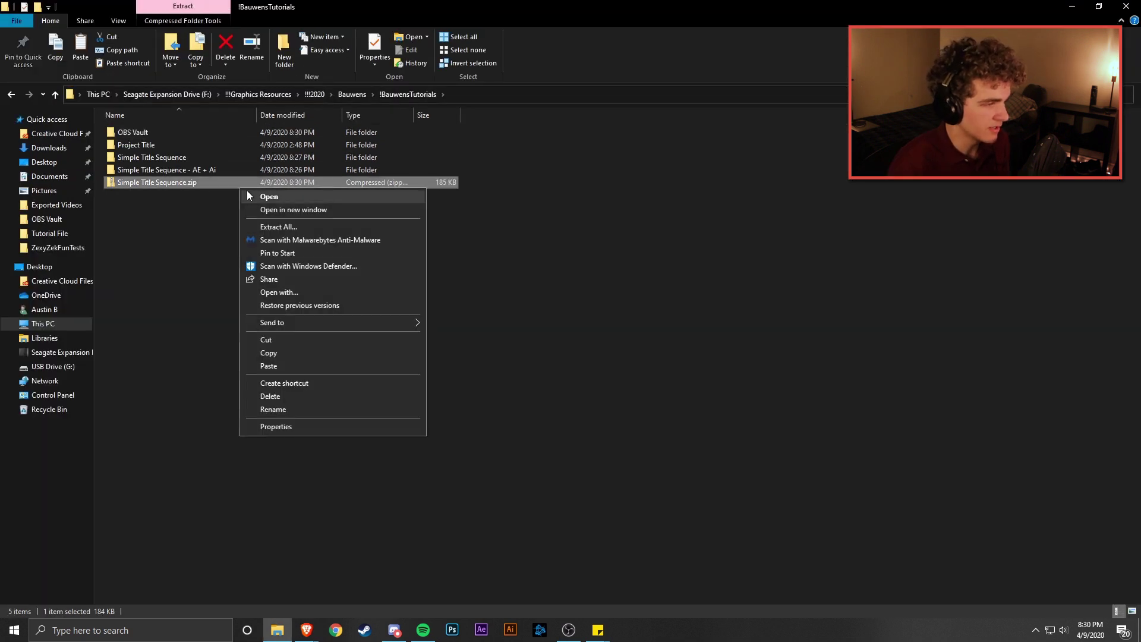
{"action": "left_click", "coordinate": [272, 227]}
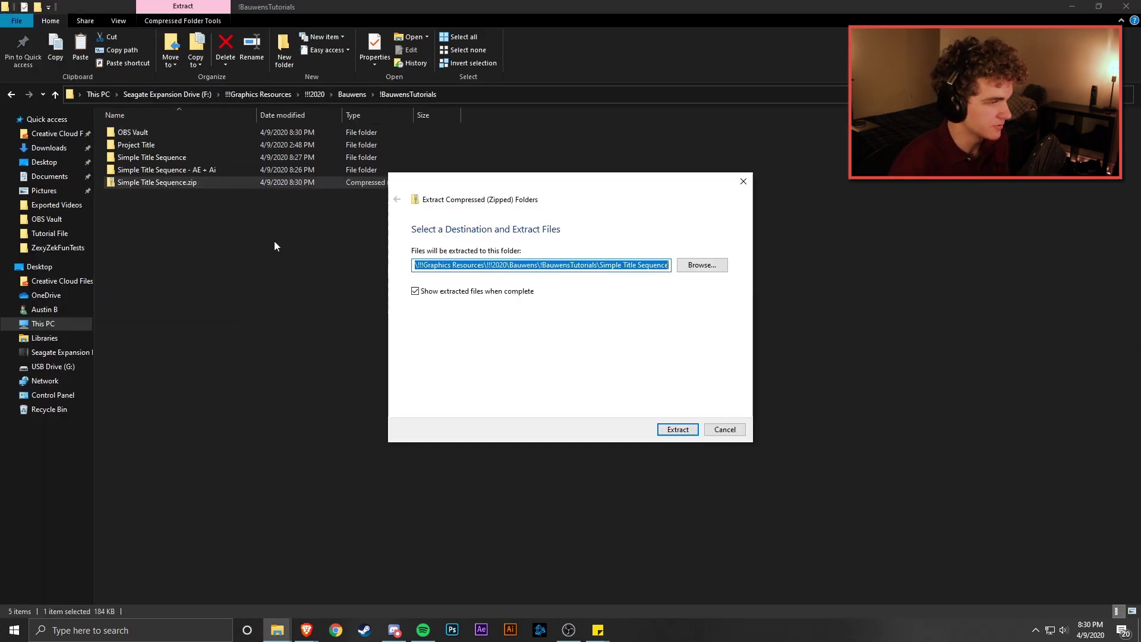
{"action": "left_click", "coordinate": [678, 430]}
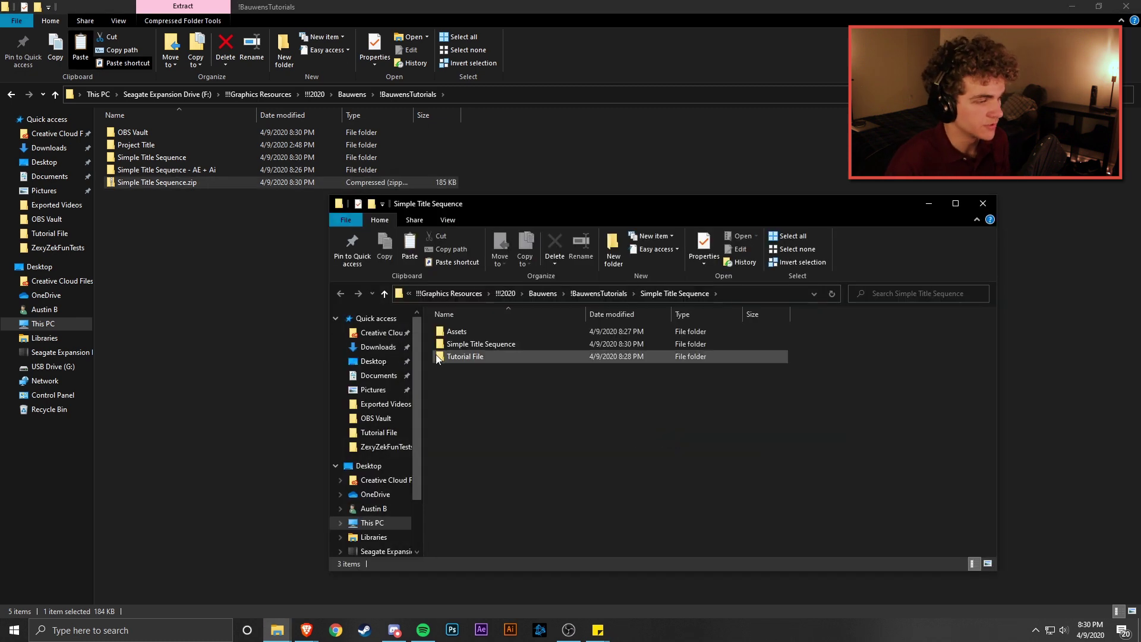
- Open the Assets folder inside the extracted Simple Title Sequence folder and reposition its window on the desktop
{"action": "left_click", "coordinate": [479, 334]}
{"action": "left_click", "coordinate": [482, 345]}
{"action": "left_click", "coordinate": [486, 357]}
{"action": "double_click", "coordinate": [482, 335]}
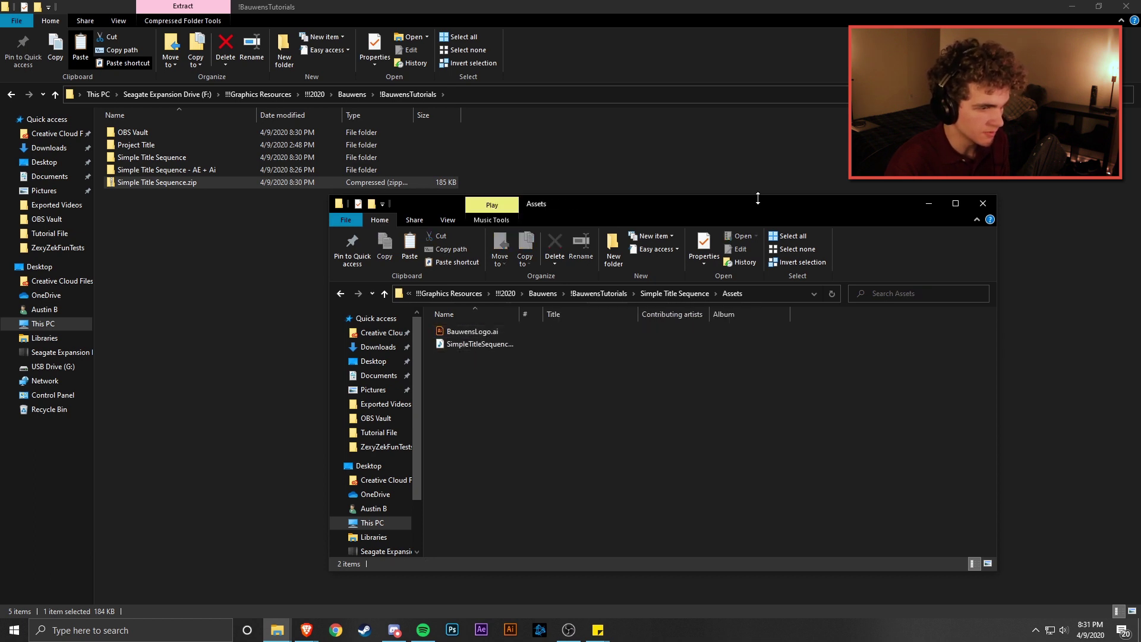
{"action": "left_click_drag", "start_coordinate": [789, 204], "coordinate": [462, 13]}
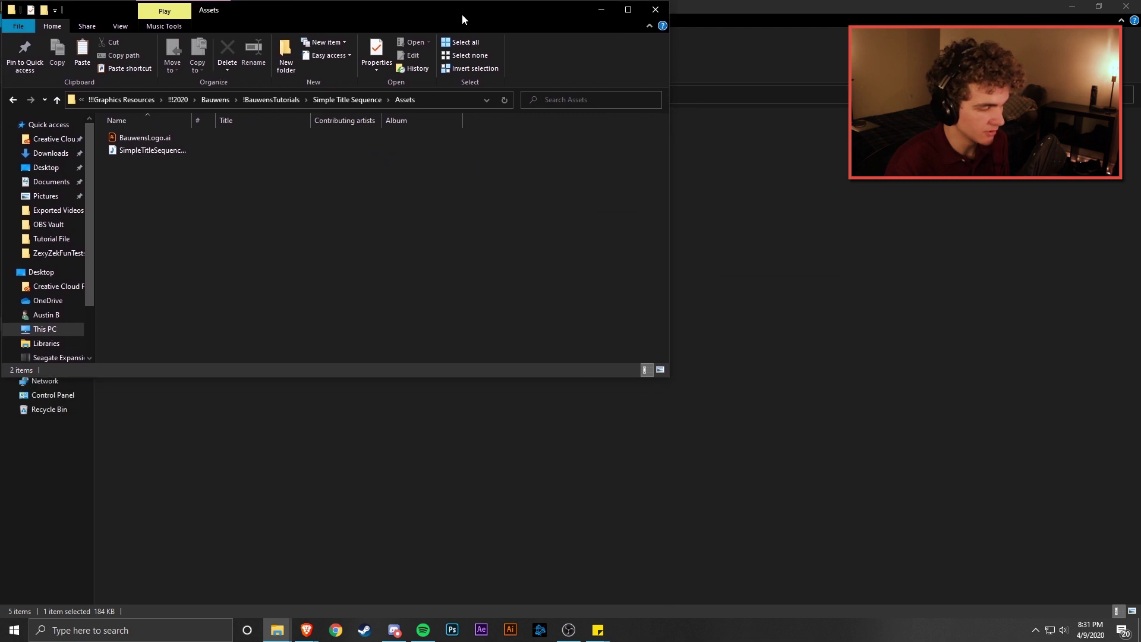
- Open BauwensLogo.ai from the Assets folder in Illustrator and save it again with Save As under the same name
{"action": "left_click", "coordinate": [223, 140]}
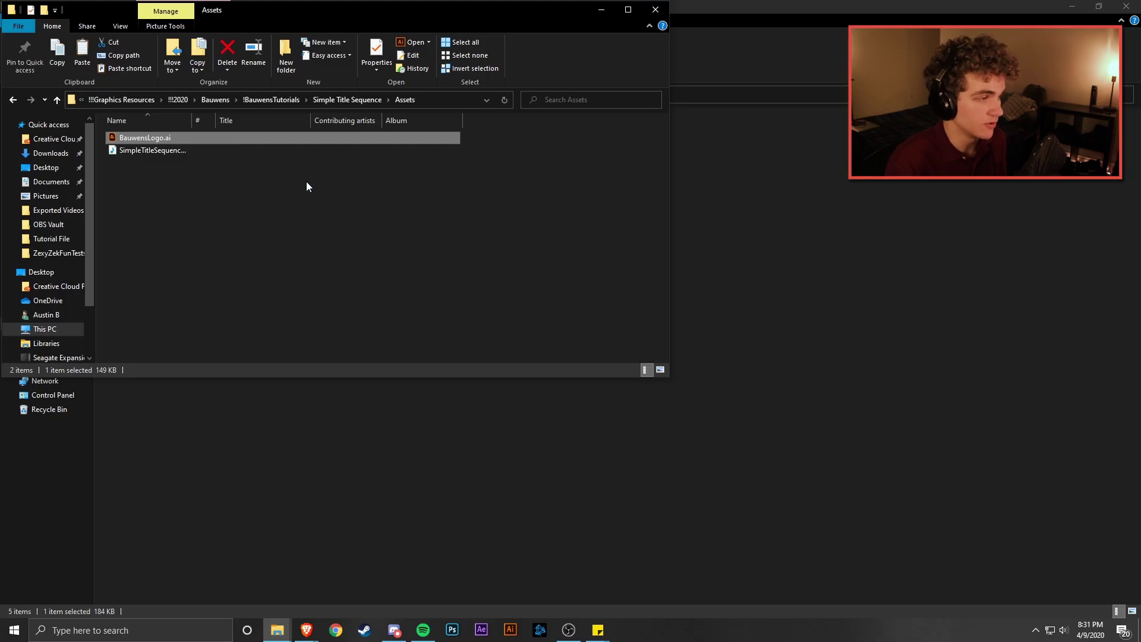
{"action": "key", "text": "Return"}
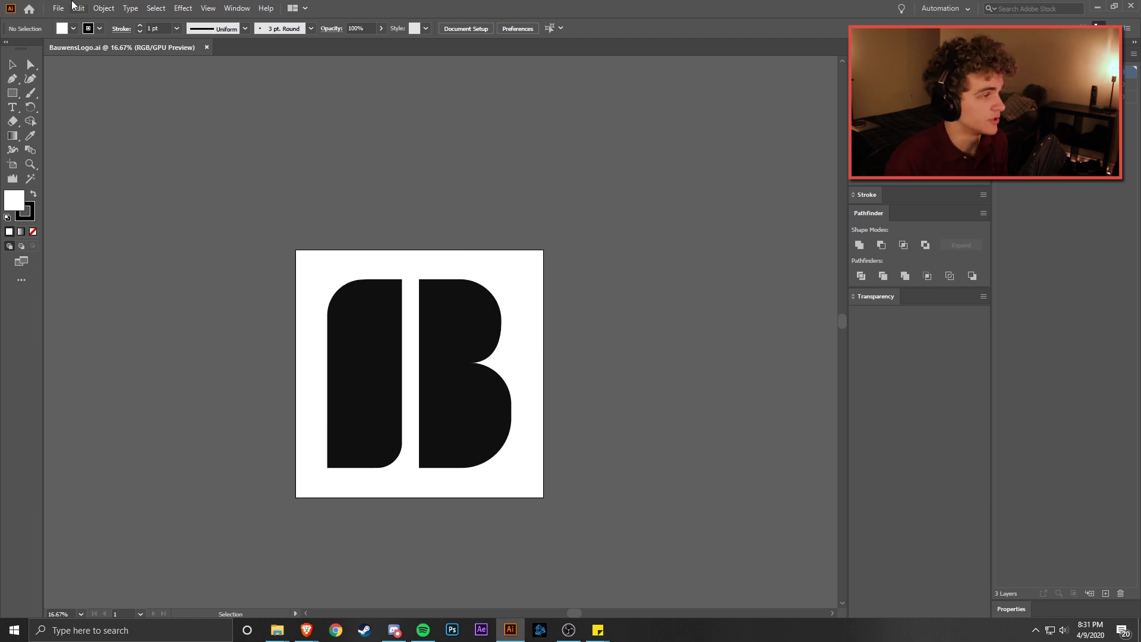
{"action": "left_click", "coordinate": [61, 7]}
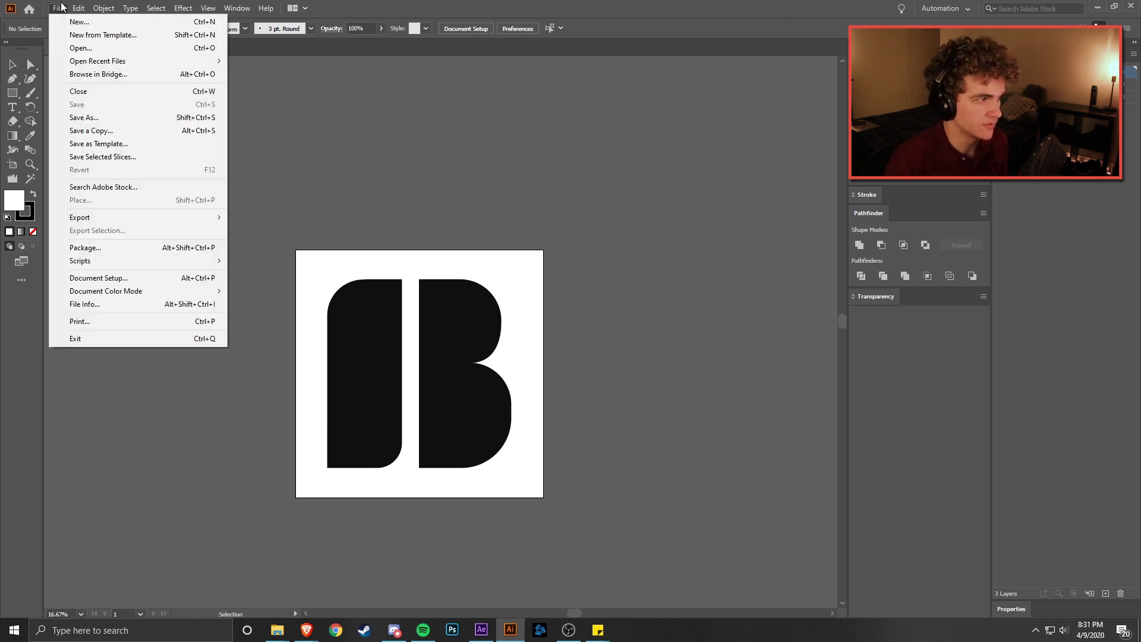
{"action": "left_click", "coordinate": [84, 116]}
{"action": "key", "text": "Return"}
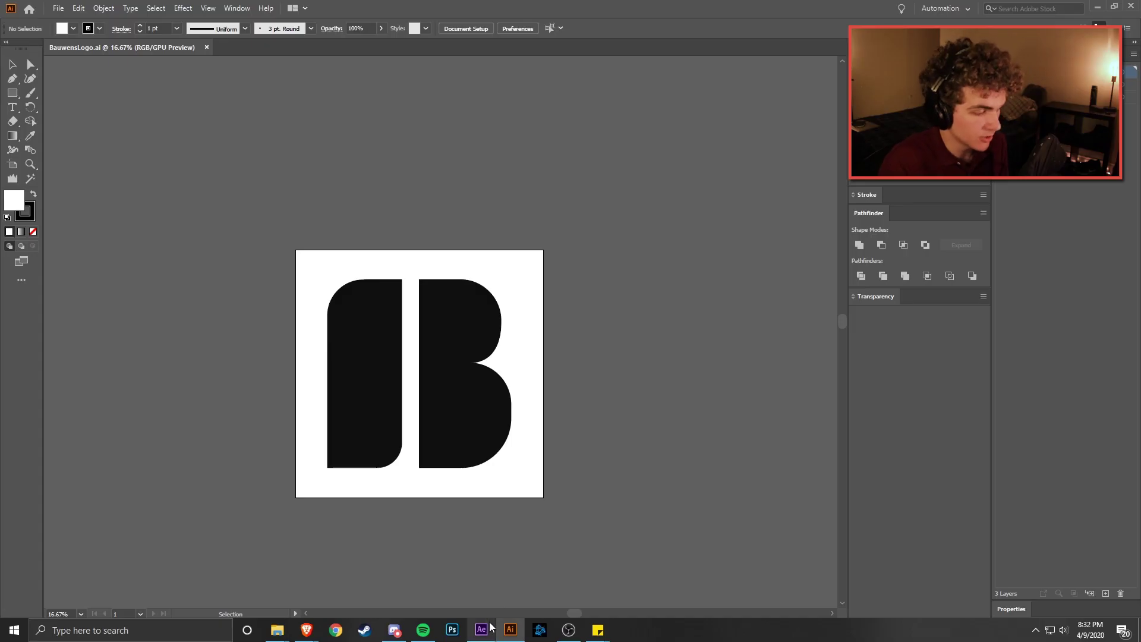
- Switch to After Effects and create a composition of 1920 x 1080 px at 24 fps with a 5-second duration
{"action": "mouse_move", "coordinate": [481, 629]}
{"action": "left_click", "coordinate": [525, 568]}
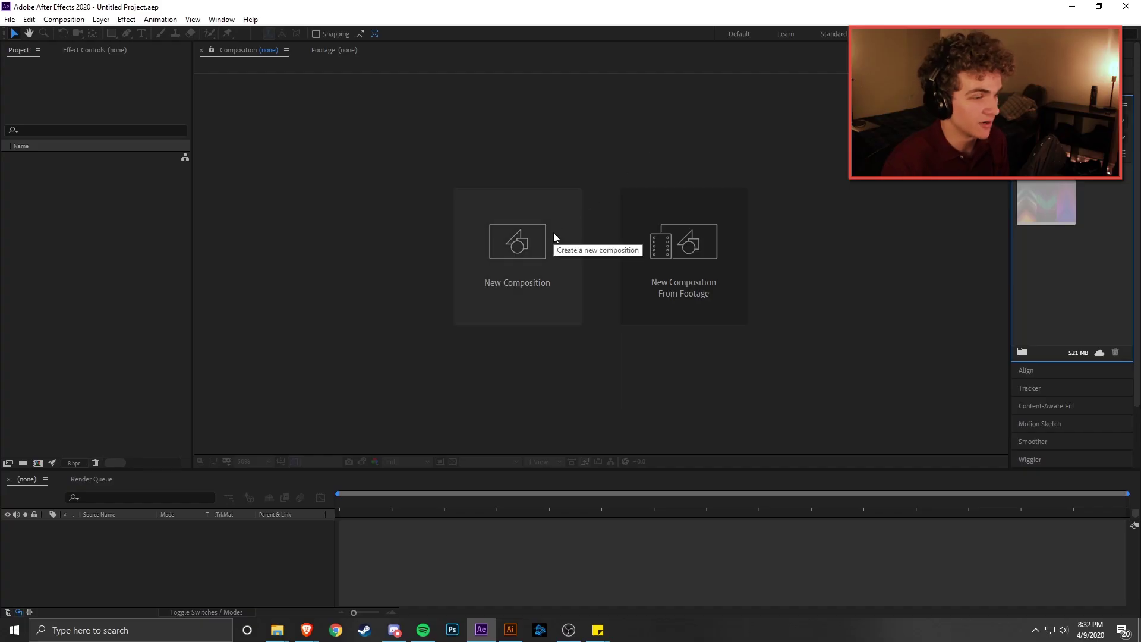
{"action": "left_click", "coordinate": [551, 239]}
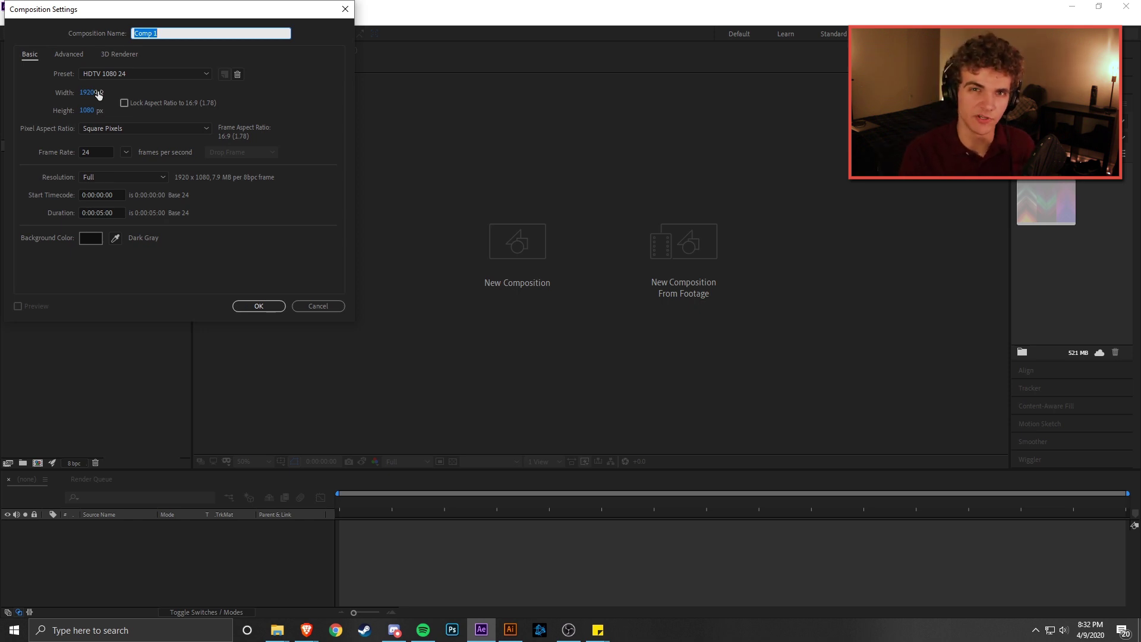
{"action": "left_click_drag", "start_coordinate": [99, 95], "coordinate": [86, 94]}
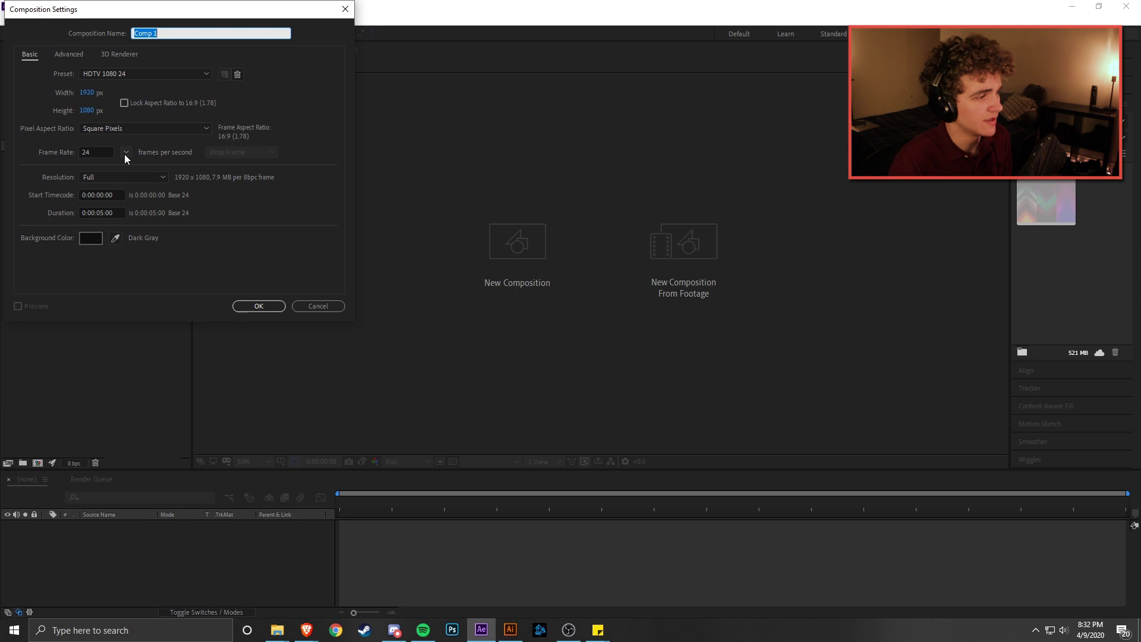
{"action": "left_click", "coordinate": [101, 152]}
{"action": "left_click", "coordinate": [289, 227]}
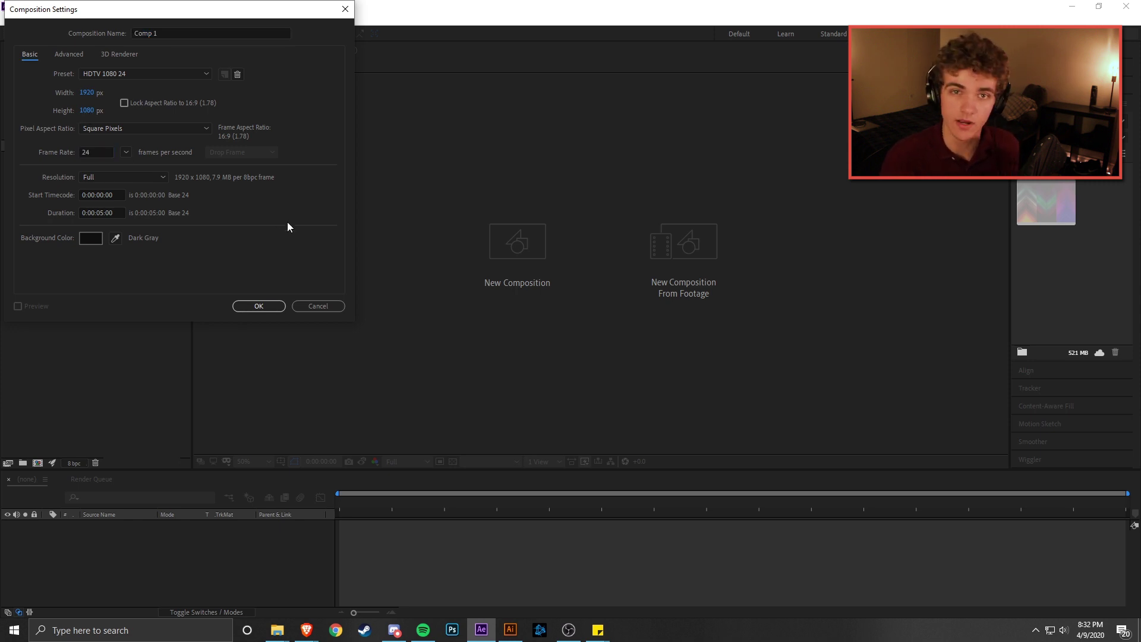
{"action": "left_click", "coordinate": [102, 213]}
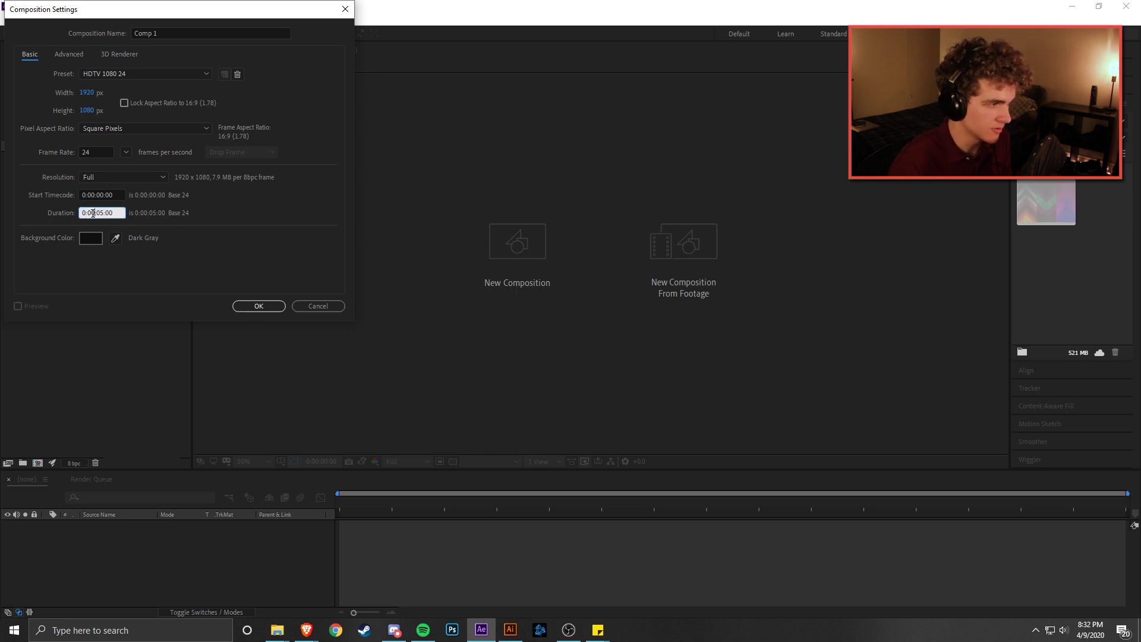
{"action": "left_click", "coordinate": [91, 214]}
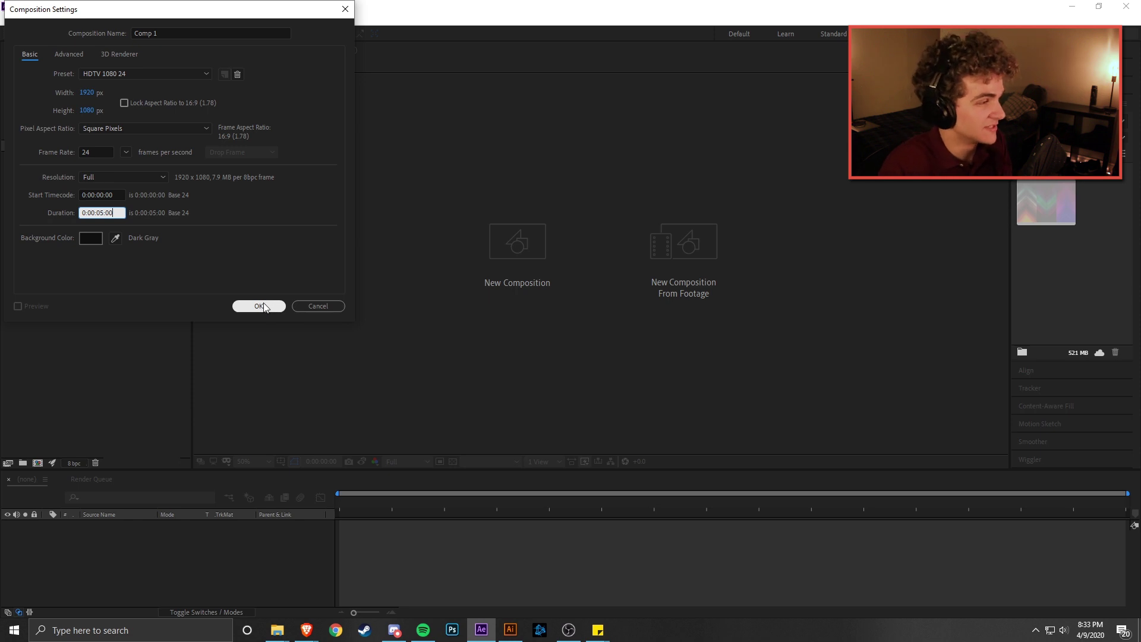
{"action": "left_click", "coordinate": [259, 306]}
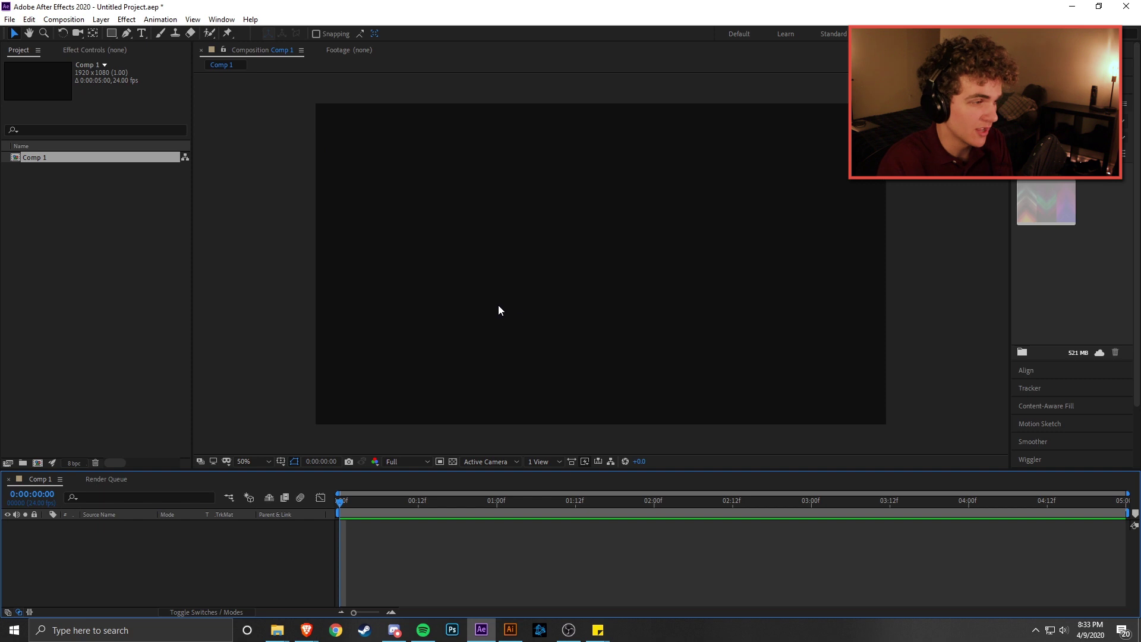
- Start a new solid layer in Comp 1 and set its colour to 0F0F0F
{"action": "left_click", "coordinate": [69, 194]}
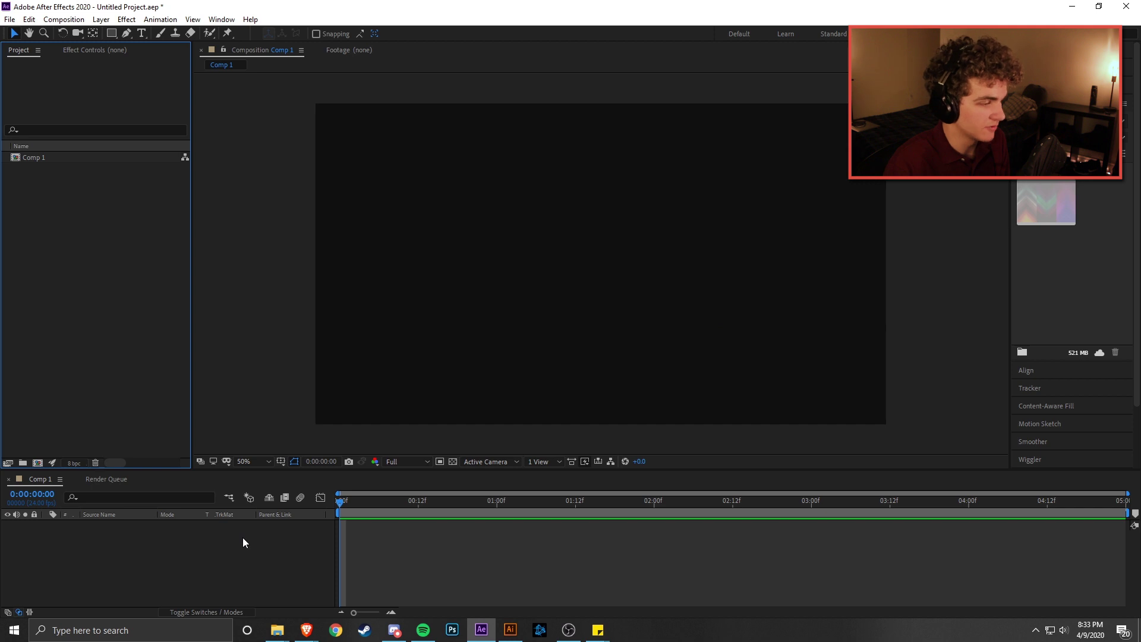
{"action": "right_click", "coordinate": [195, 552]}
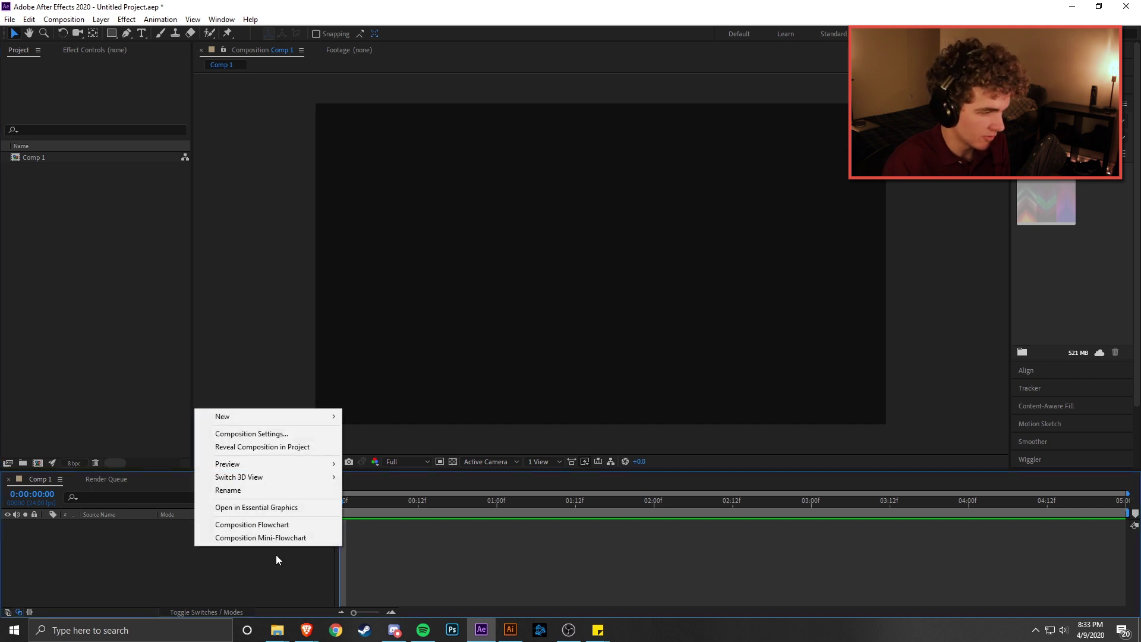
{"action": "left_click", "coordinate": [150, 555]}
{"action": "right_click", "coordinate": [185, 549]}
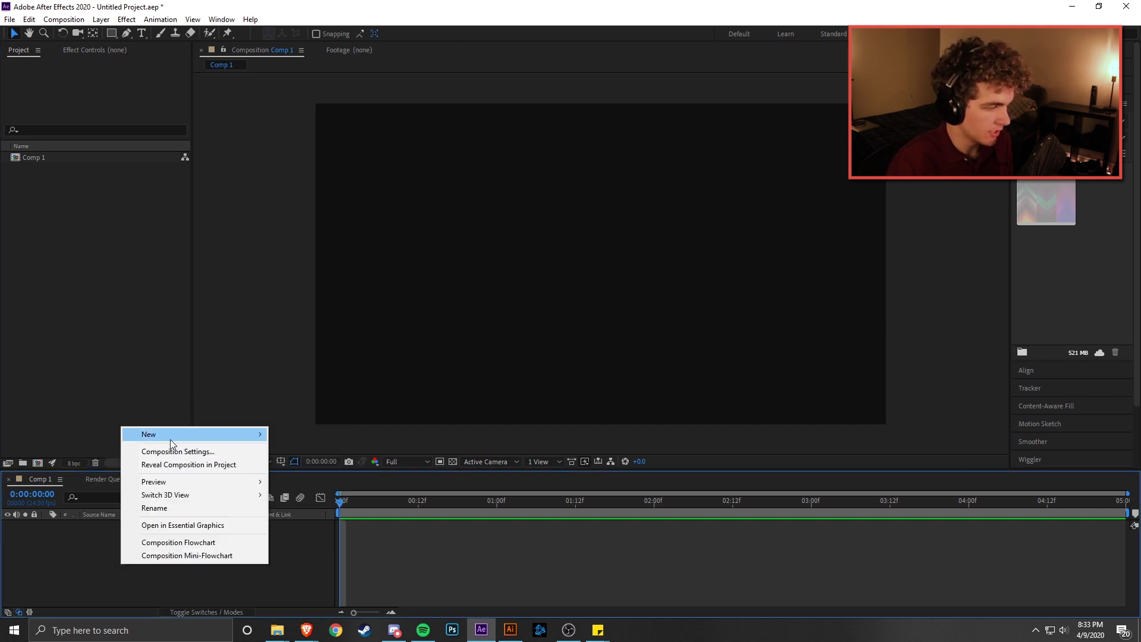
{"action": "mouse_move", "coordinate": [171, 440]}
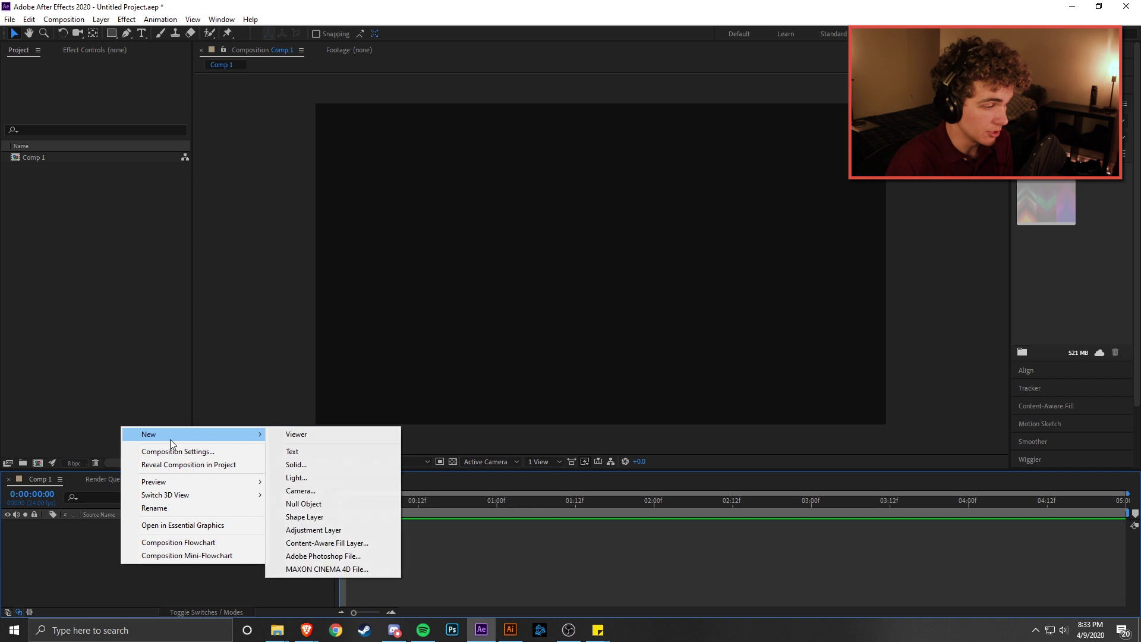
{"action": "left_click", "coordinate": [316, 462]}
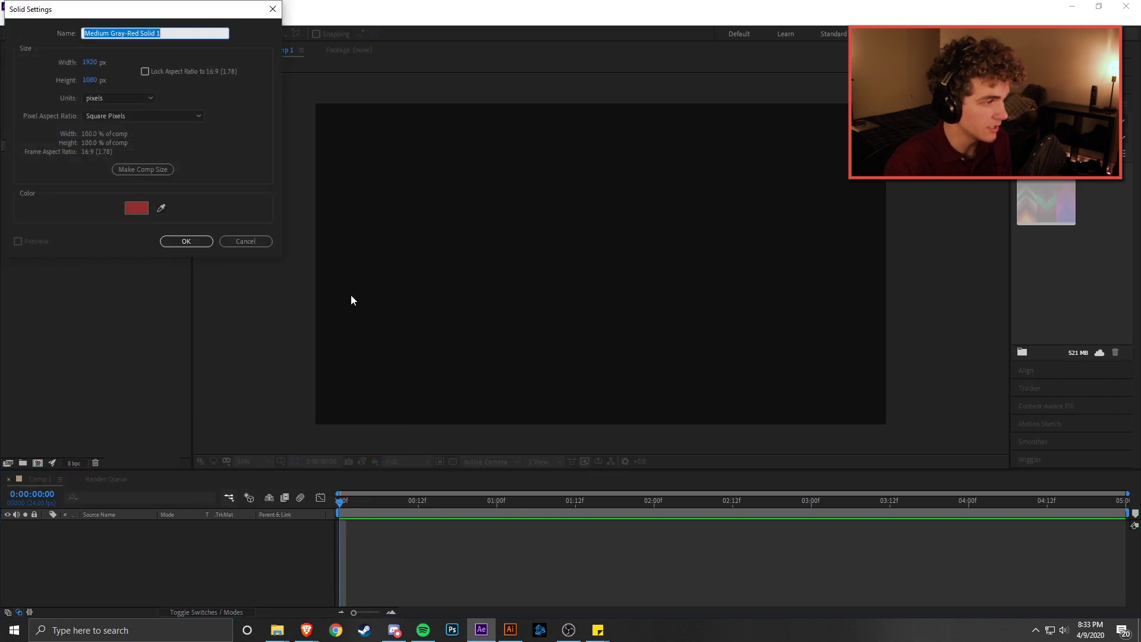
{"action": "left_click", "coordinate": [145, 206]}
{"action": "type", "text": "0F0F0F"}
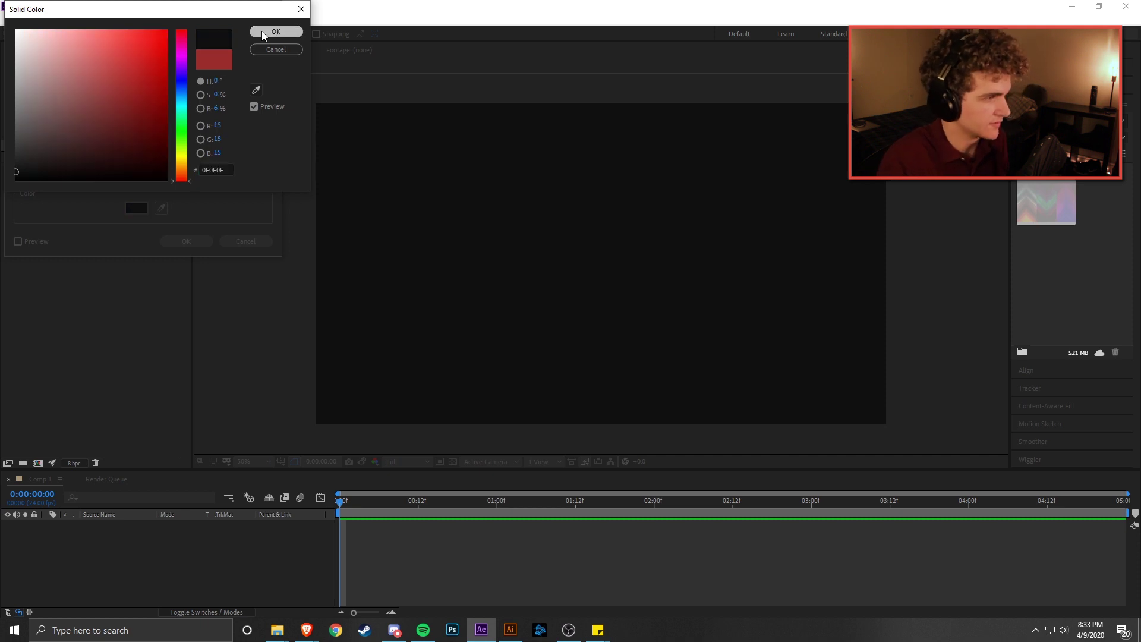
{"action": "left_click", "coordinate": [263, 33]}
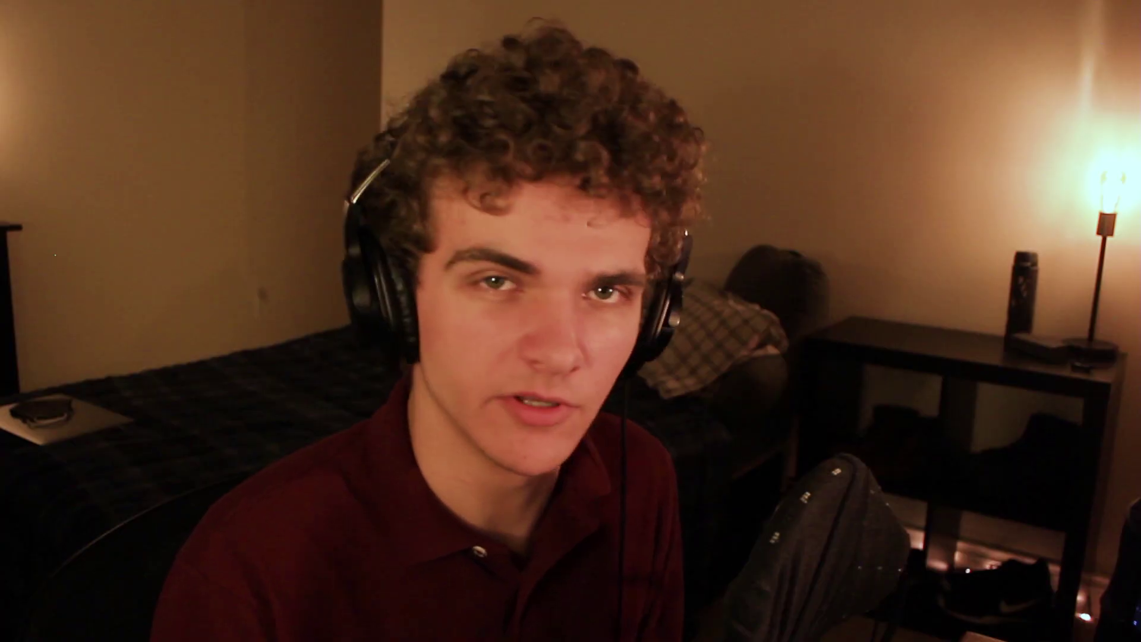
- Name the new solid Background and create it
{"action": "left_click", "coordinate": [189, 32]}
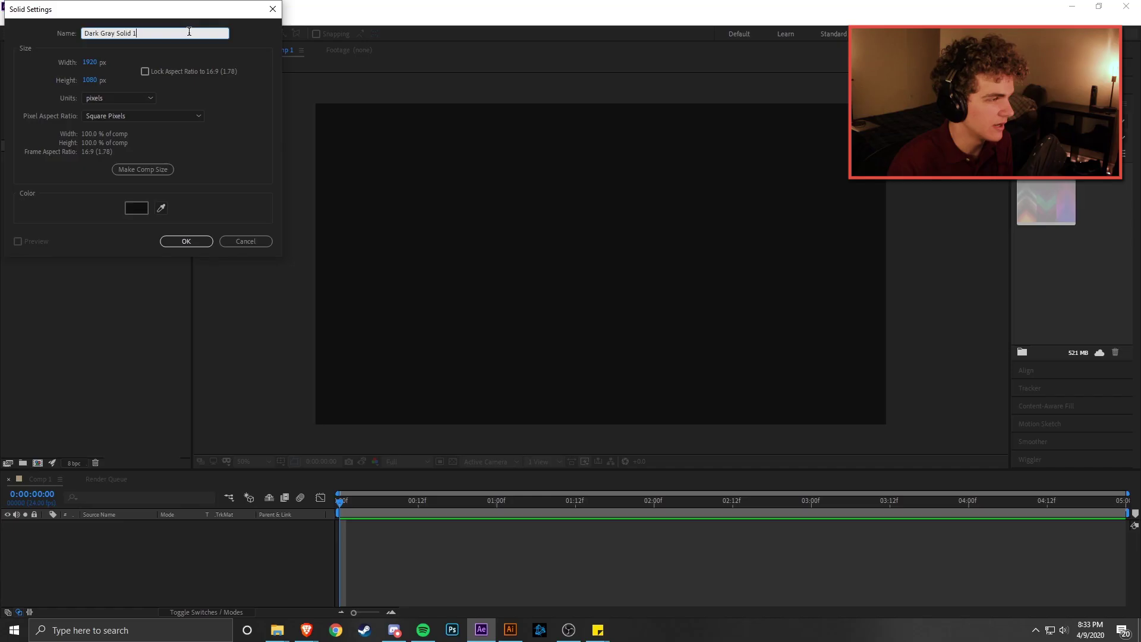
{"action": "key", "text": "ctrl+a"}
{"action": "type", "text": "B"}
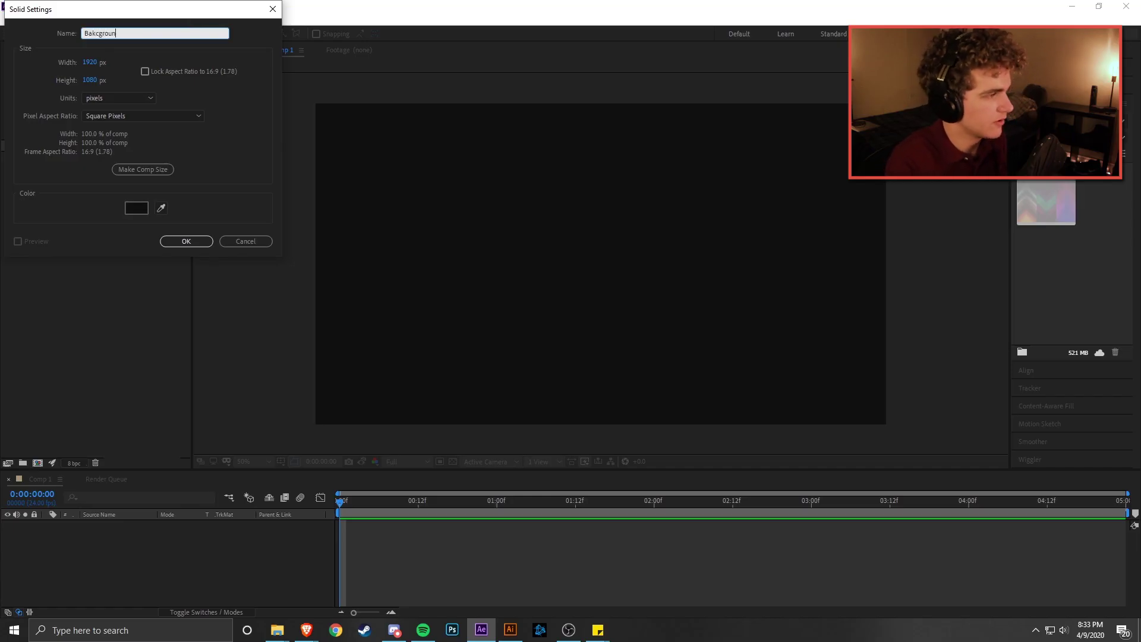
{"action": "type", "text": "agroundck"}
{"action": "key", "text": "Return"}
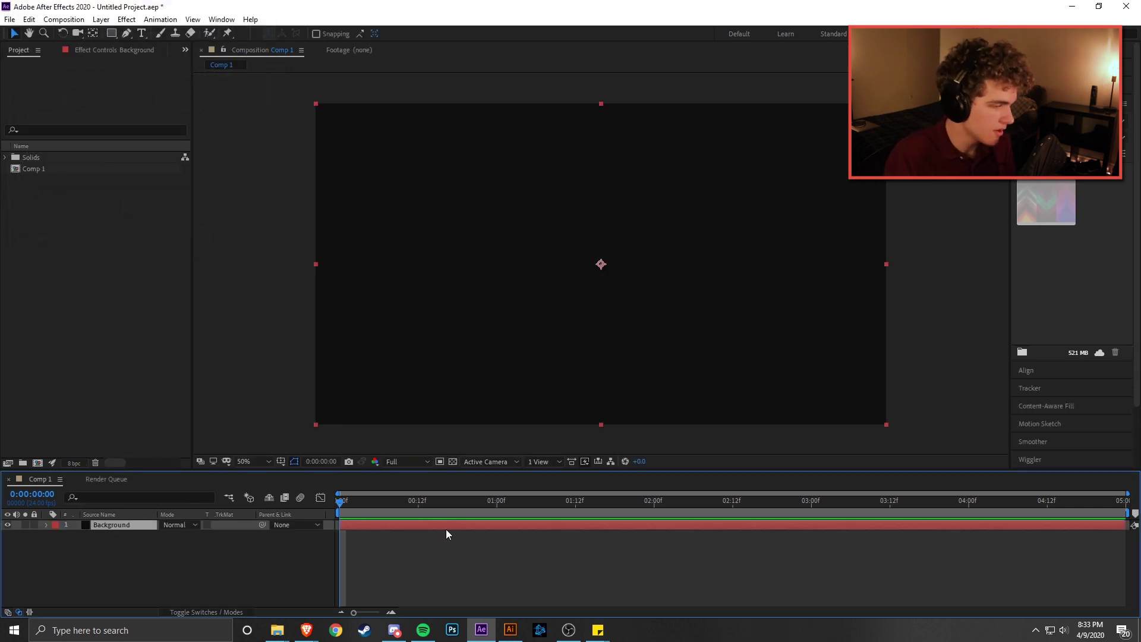
{"action": "left_click", "coordinate": [447, 545]}
{"action": "left_click", "coordinate": [113, 526]}
{"action": "left_click", "coordinate": [152, 460]}
{"action": "left_click", "coordinate": [242, 548]}
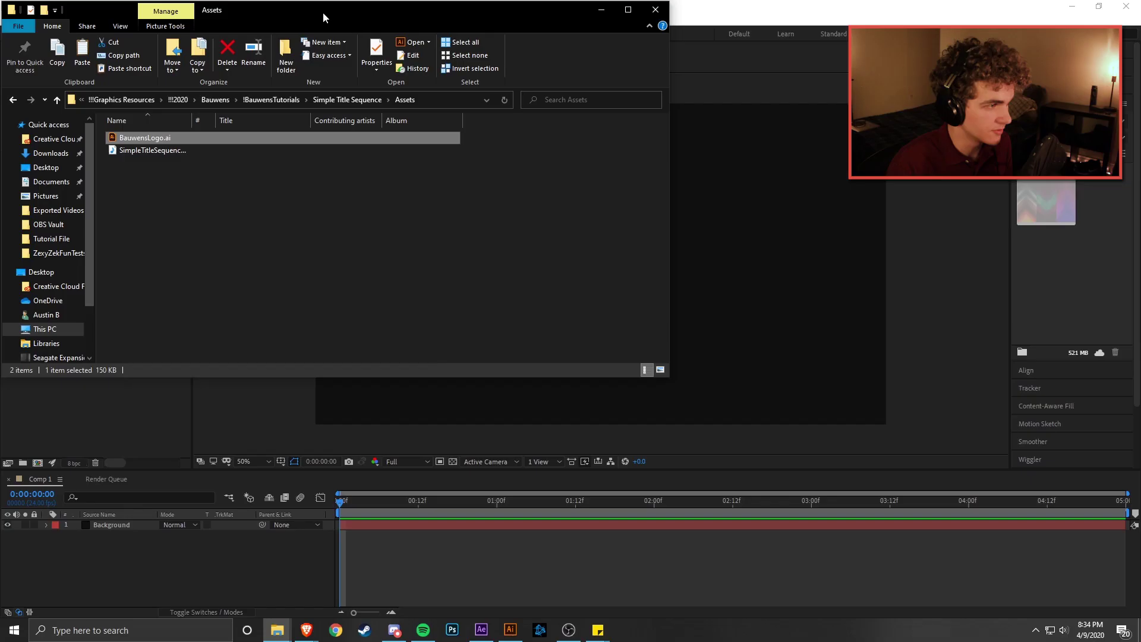
- Import BauwensLogo.ai and SimpleTitleSequence-Backtrack.mp3 from the Assets folder into the After Effects project
{"action": "left_click_drag", "start_coordinate": [323, 12], "coordinate": [794, 7]}
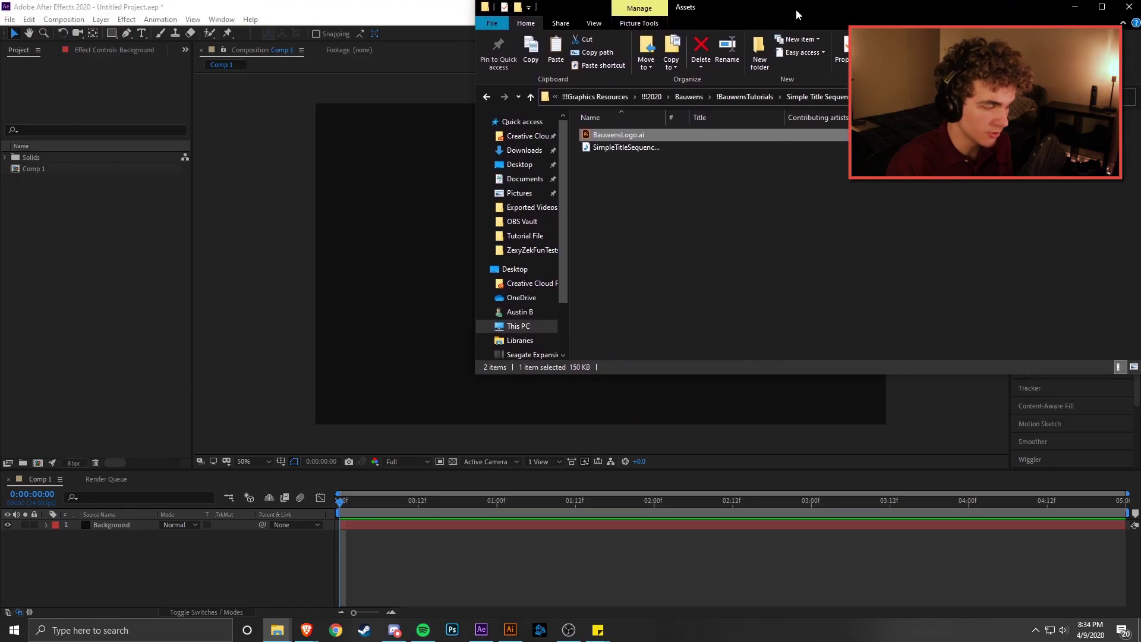
{"action": "left_click", "coordinate": [639, 150]}
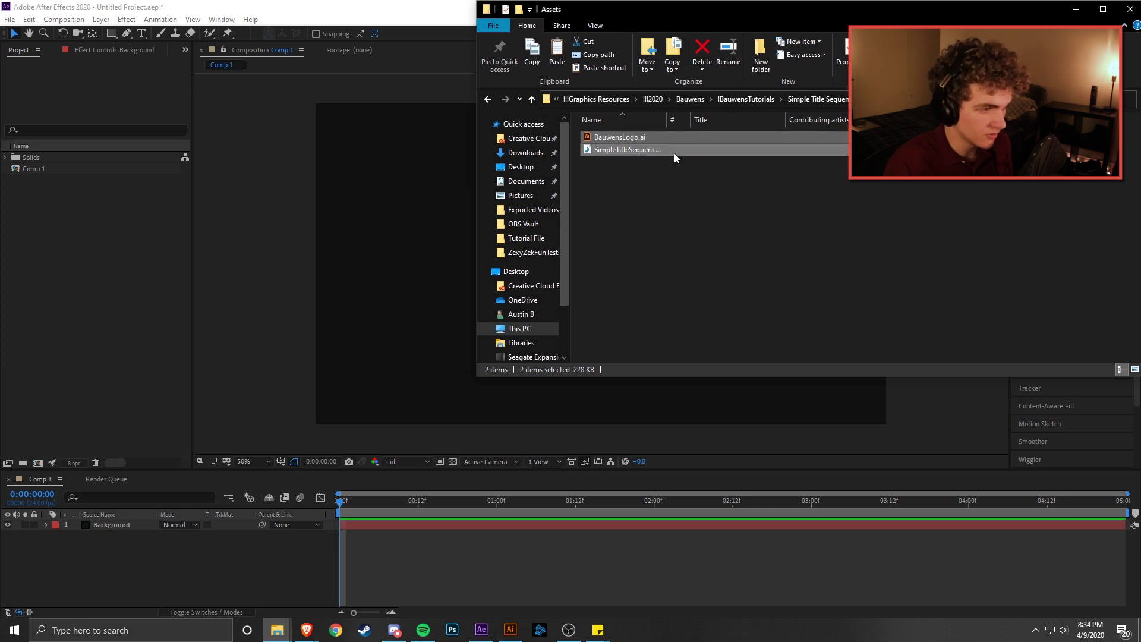
{"action": "left_click", "coordinate": [665, 170]}
{"action": "left_click", "coordinate": [649, 154]}
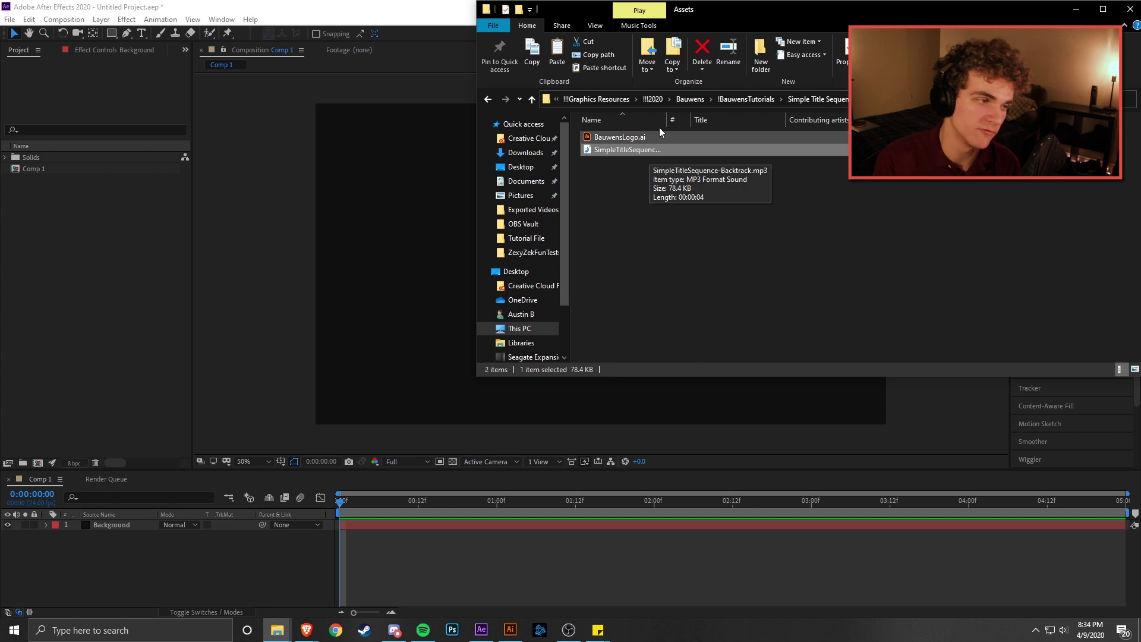
{"action": "left_click", "coordinate": [697, 135], "text": "ctrl"}
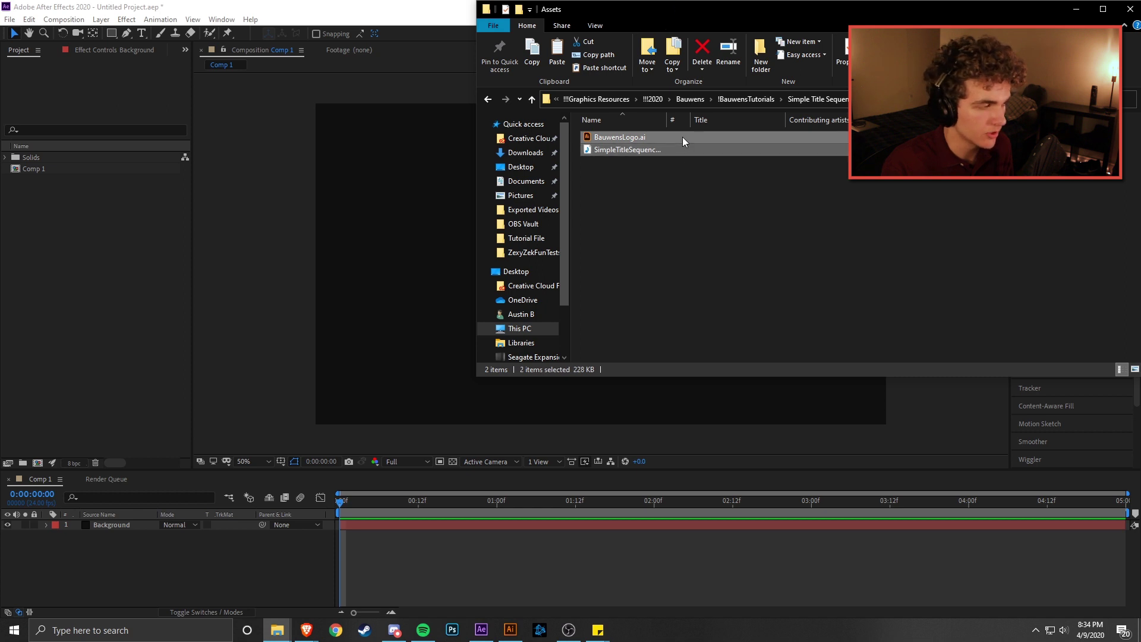
{"action": "left_click_drag", "start_coordinate": [685, 137], "coordinate": [88, 265]}
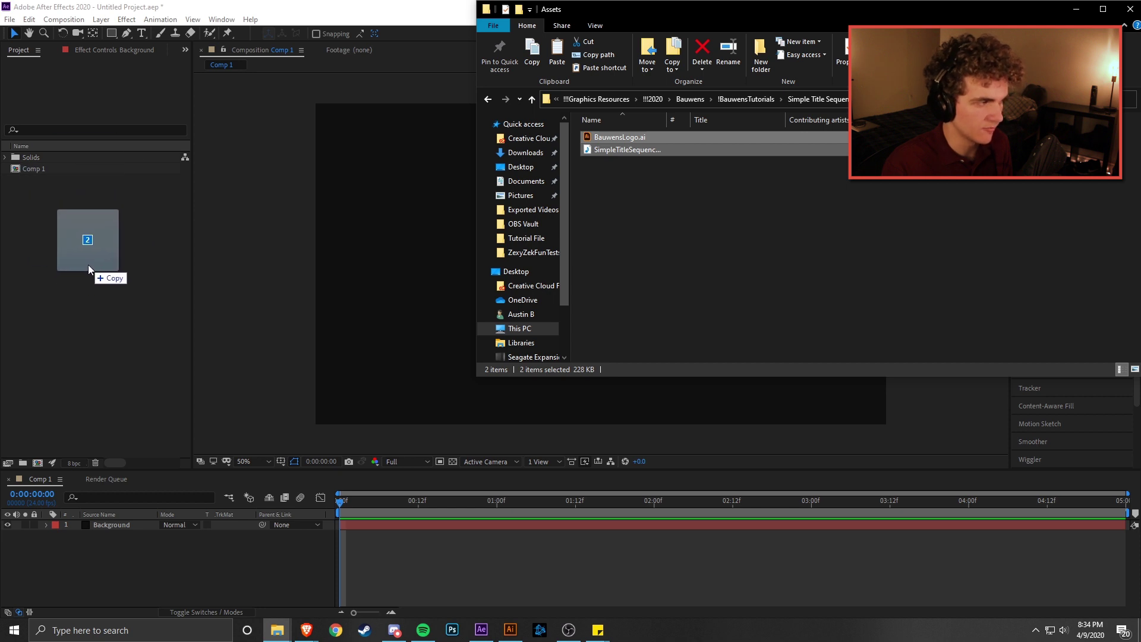
{"action": "left_click_drag", "start_coordinate": [148, 237], "coordinate": [26, 57]}
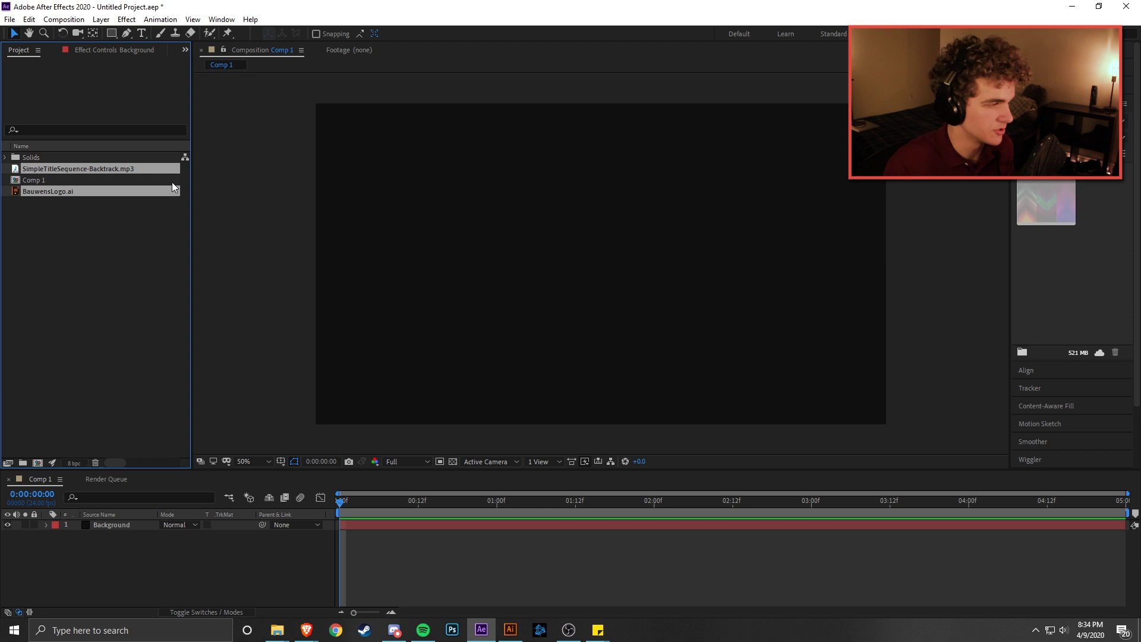
- Add the SimpleTitleSequence-Backtrack.mp3 audio to Comp 1 as a layer below Background
{"action": "left_click", "coordinate": [119, 258]}
{"action": "left_click", "coordinate": [88, 171]}
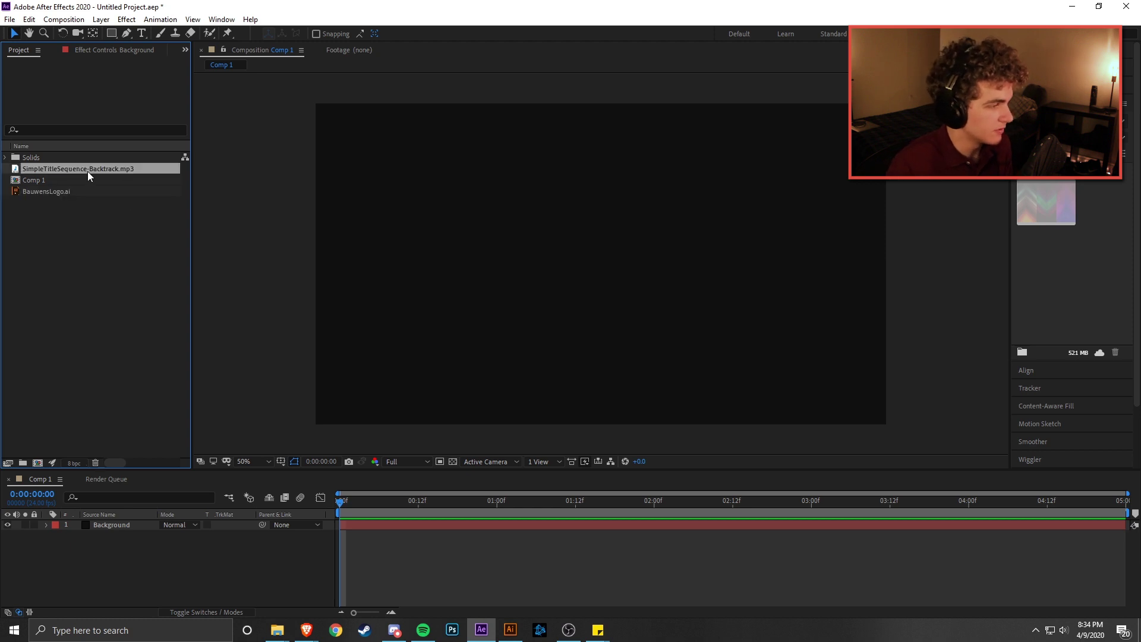
{"action": "left_click", "coordinate": [95, 191]}
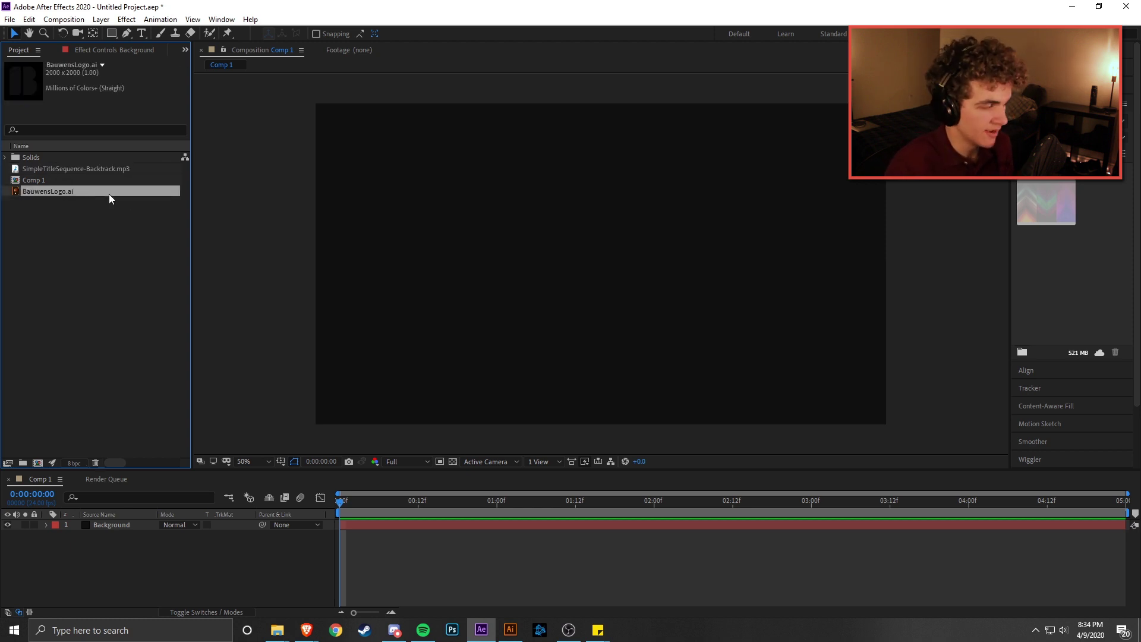
{"action": "left_click", "coordinate": [132, 171]}
{"action": "left_click_drag", "start_coordinate": [133, 169], "coordinate": [162, 547]}
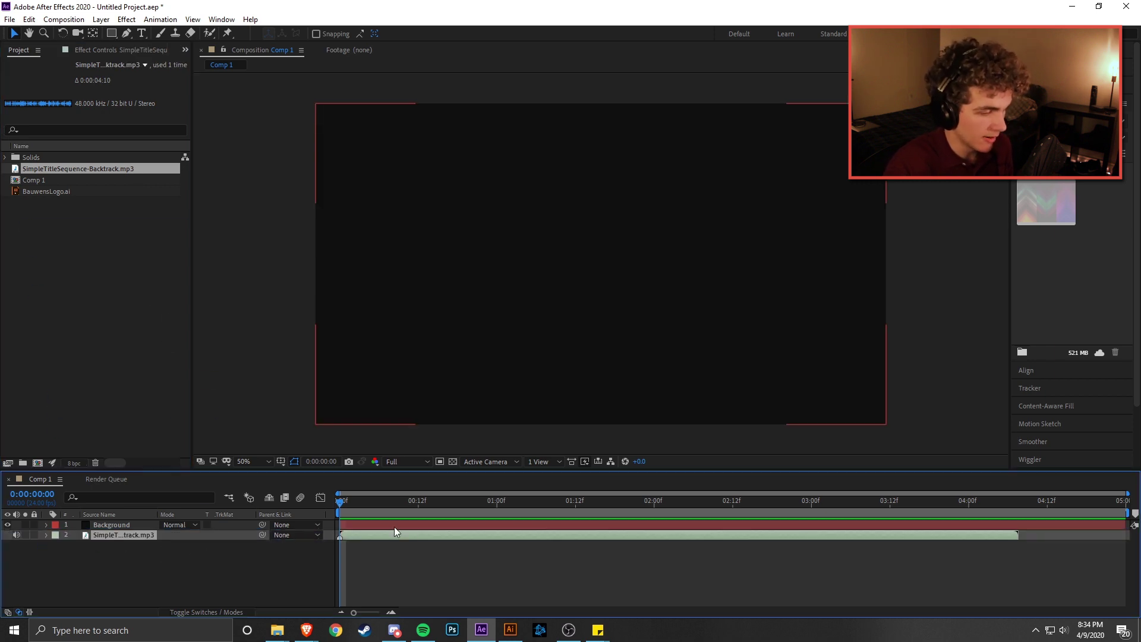
- Return the playhead to the start and add BauwensLogo.ai to Comp 1 as the top layer
{"action": "left_click_drag", "start_coordinate": [1027, 503], "coordinate": [817, 502]}
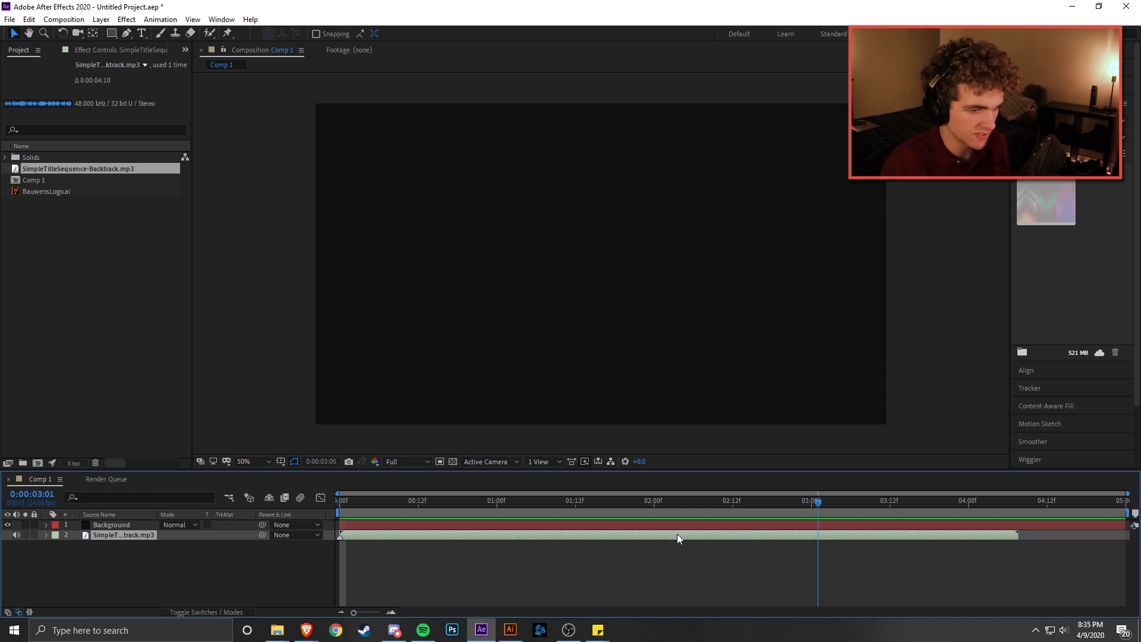
{"action": "key", "text": "Home"}
{"action": "left_click_drag", "start_coordinate": [50, 191], "coordinate": [142, 523]}
{"action": "left_click", "coordinate": [111, 192]}
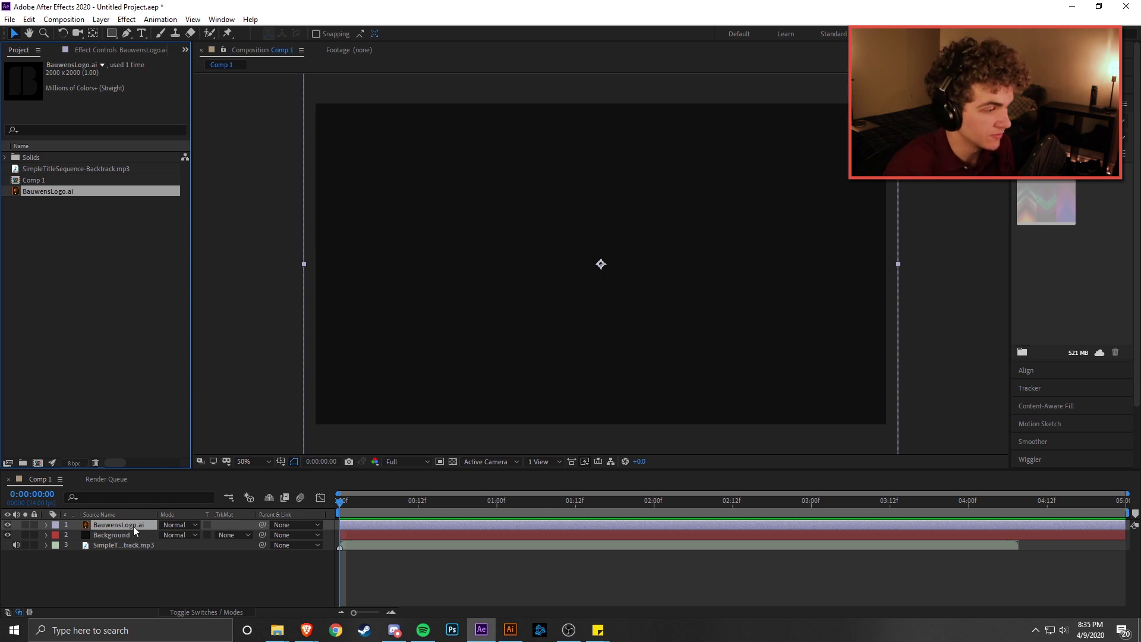
- Display the audio waveform of the backtrack layer
{"action": "left_click", "coordinate": [112, 565]}
{"action": "left_click", "coordinate": [132, 545]}
{"action": "key", "text": "l"}
{"action": "key", "text": "l"}
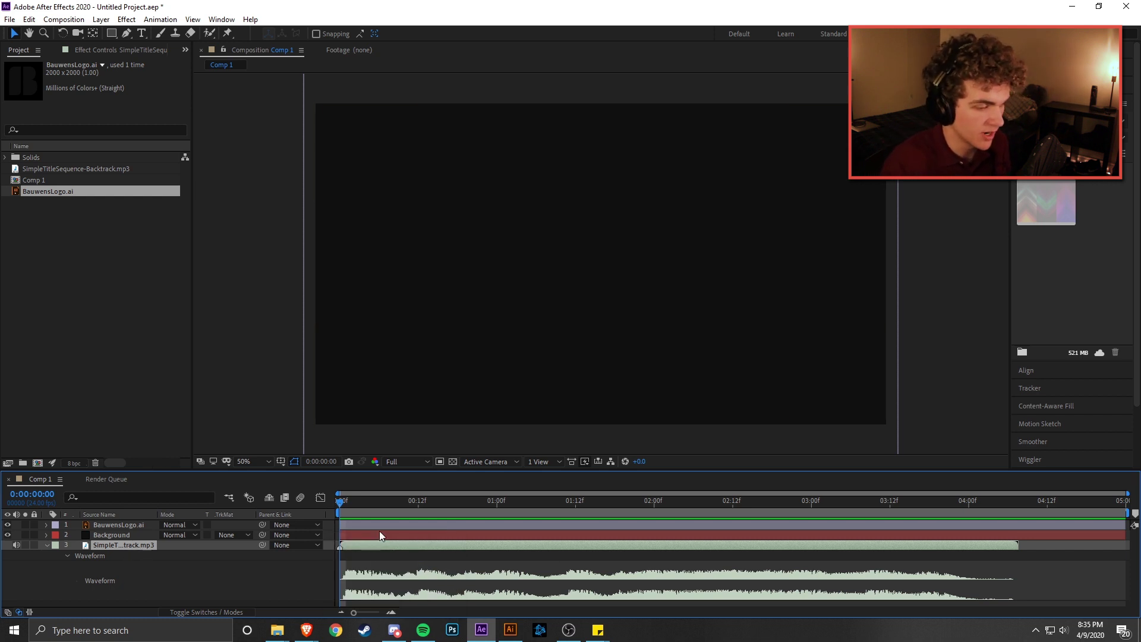
- Play the backtrack to listen for its beats and return the playhead to the start of Comp 1
{"action": "left_click_drag", "start_coordinate": [343, 501], "coordinate": [326, 558]}
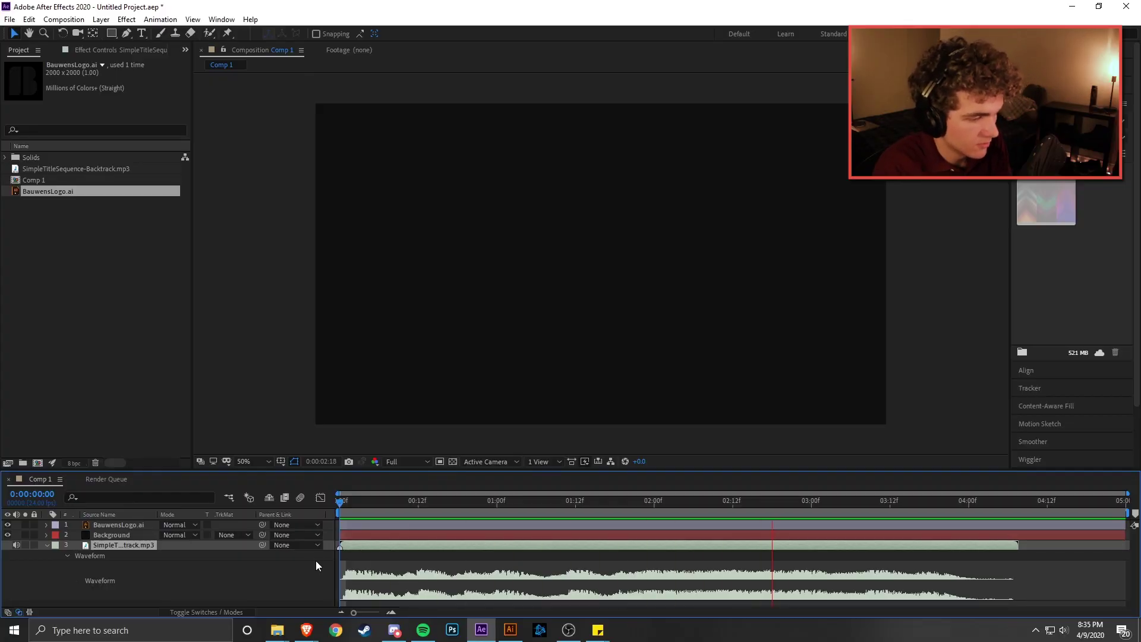
{"action": "key", "text": "space"}
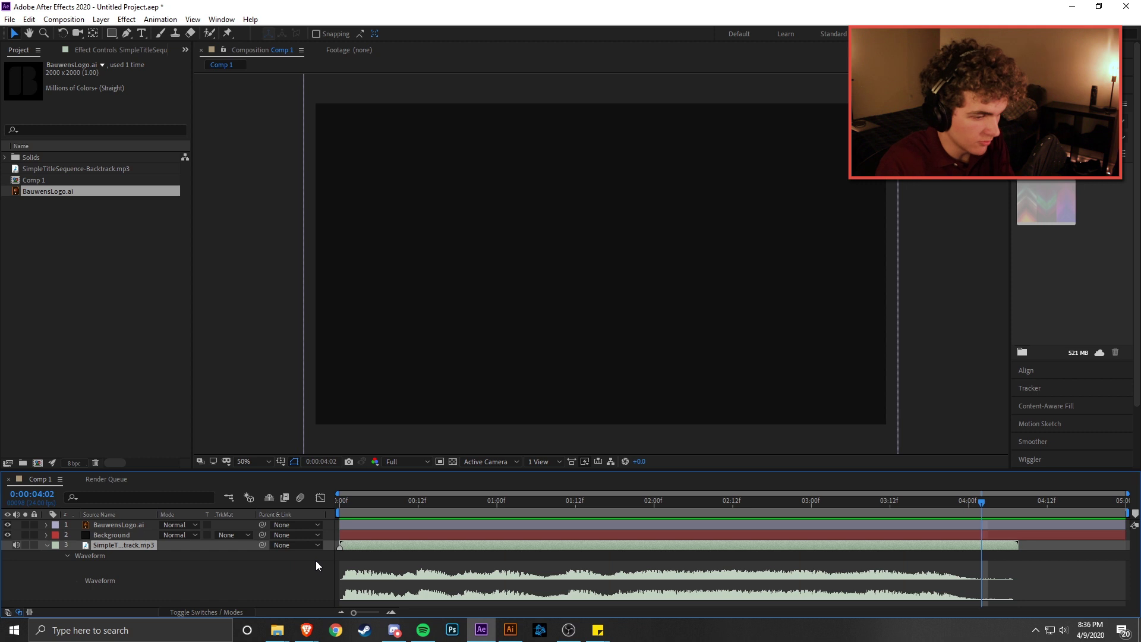
{"action": "left_click_drag", "start_coordinate": [434, 511], "coordinate": [346, 510]}
{"action": "key", "text": "space"}
{"action": "key", "text": "Home"}
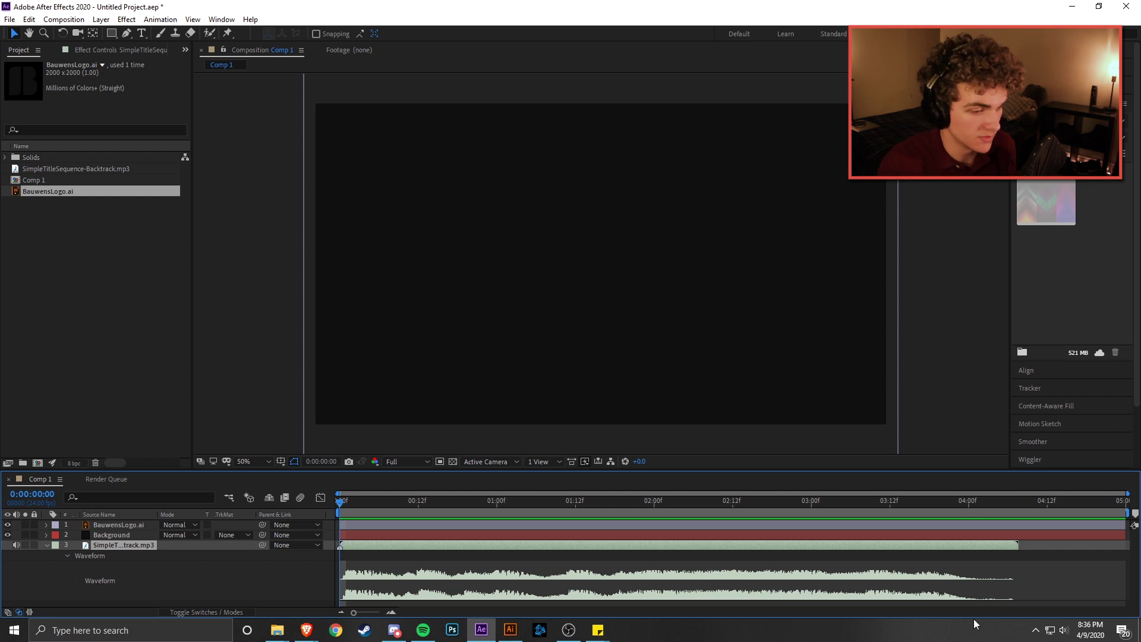
- With no layer selected, add a composition marker at the start of Comp 1 and further markers on the backtrack's beats during playback
{"action": "left_click", "coordinate": [1070, 557]}
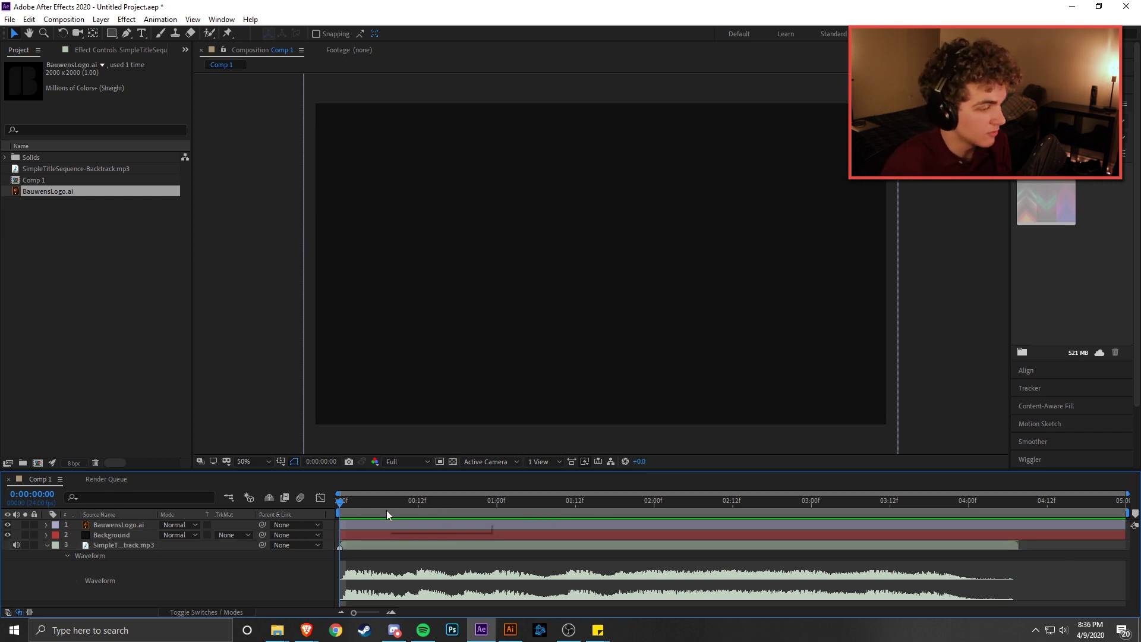
{"action": "left_click", "coordinate": [376, 547]}
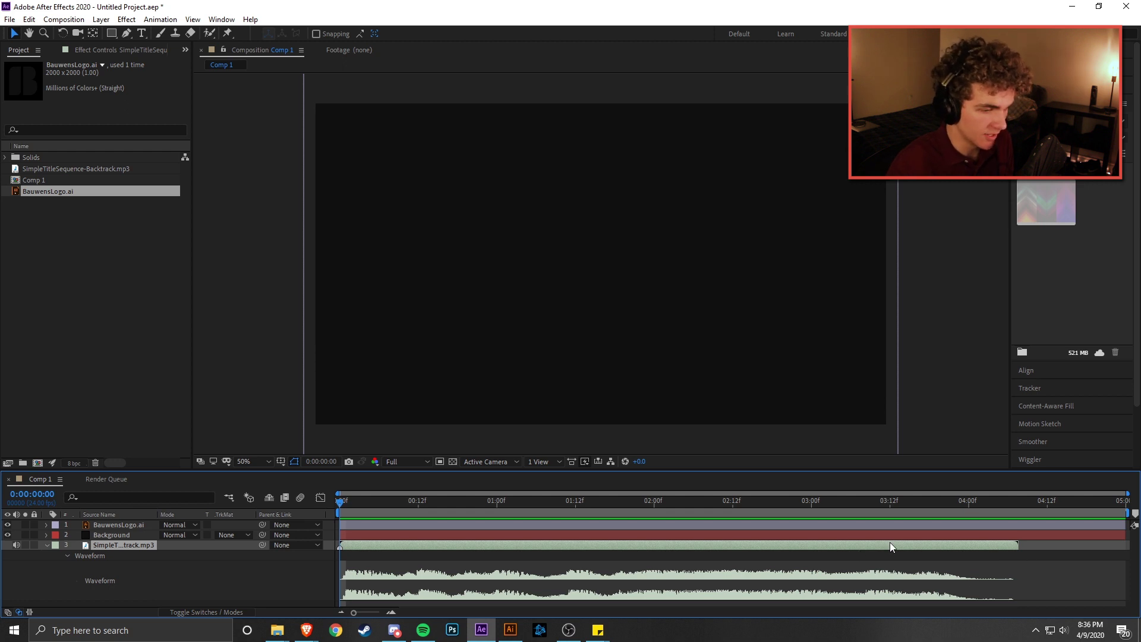
{"action": "left_click", "coordinate": [1085, 557]}
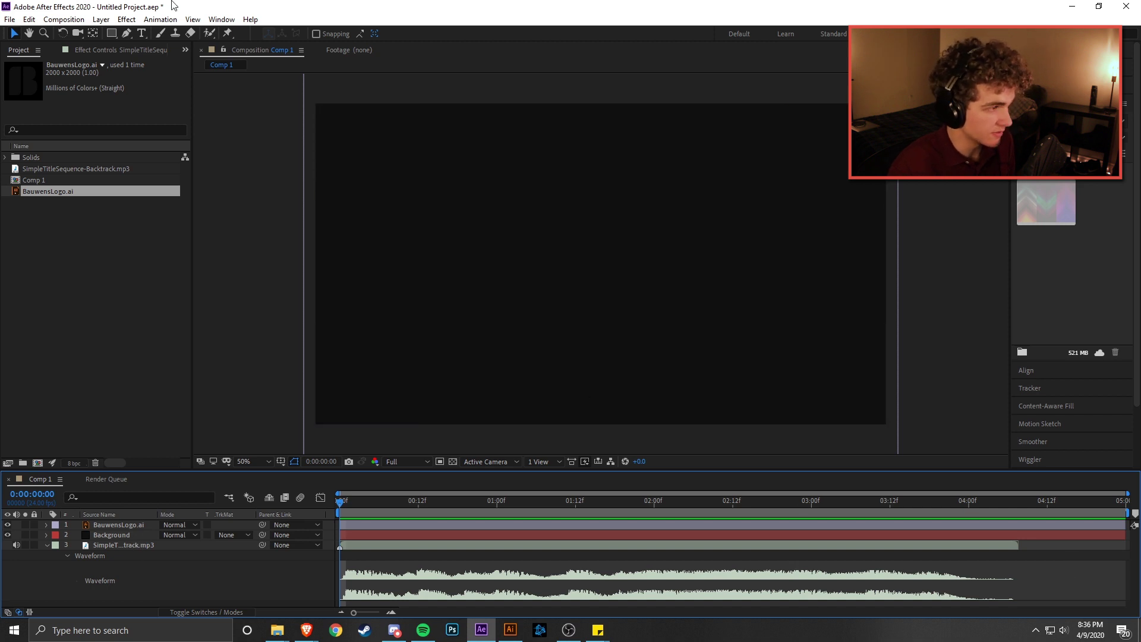
{"action": "left_click", "coordinate": [101, 20]}
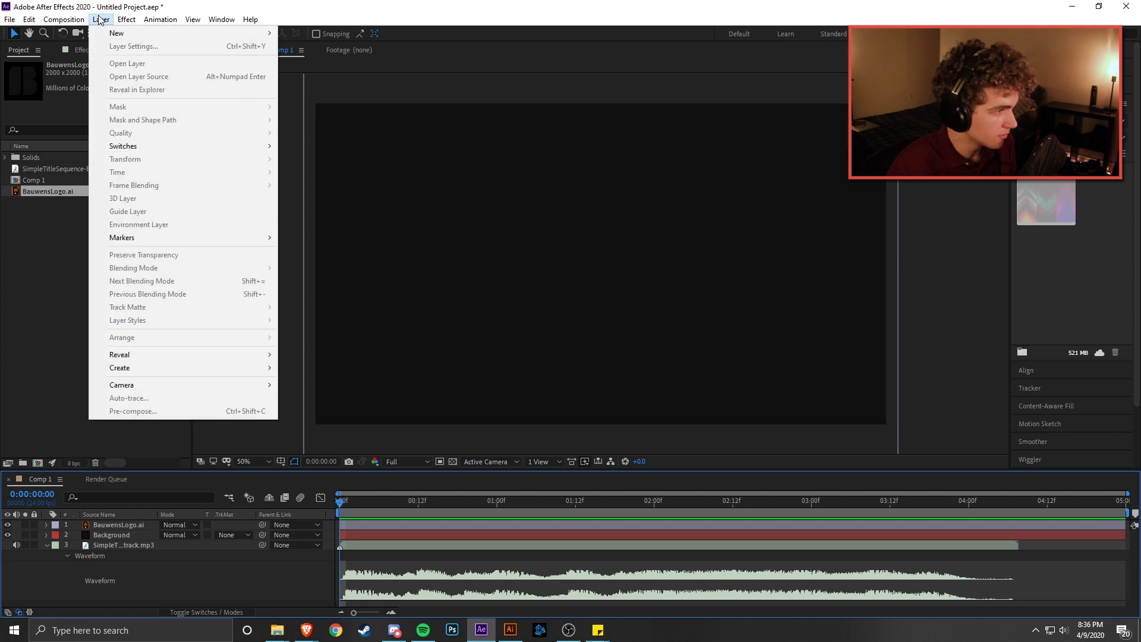
{"action": "mouse_move", "coordinate": [163, 234]}
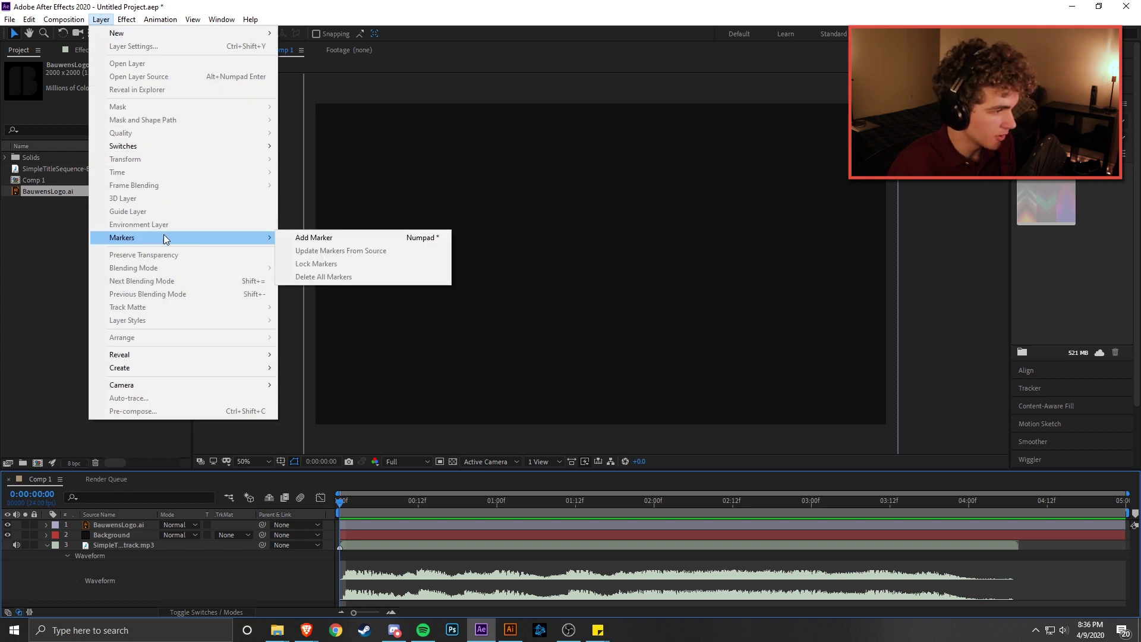
{"action": "left_click", "coordinate": [315, 238]}
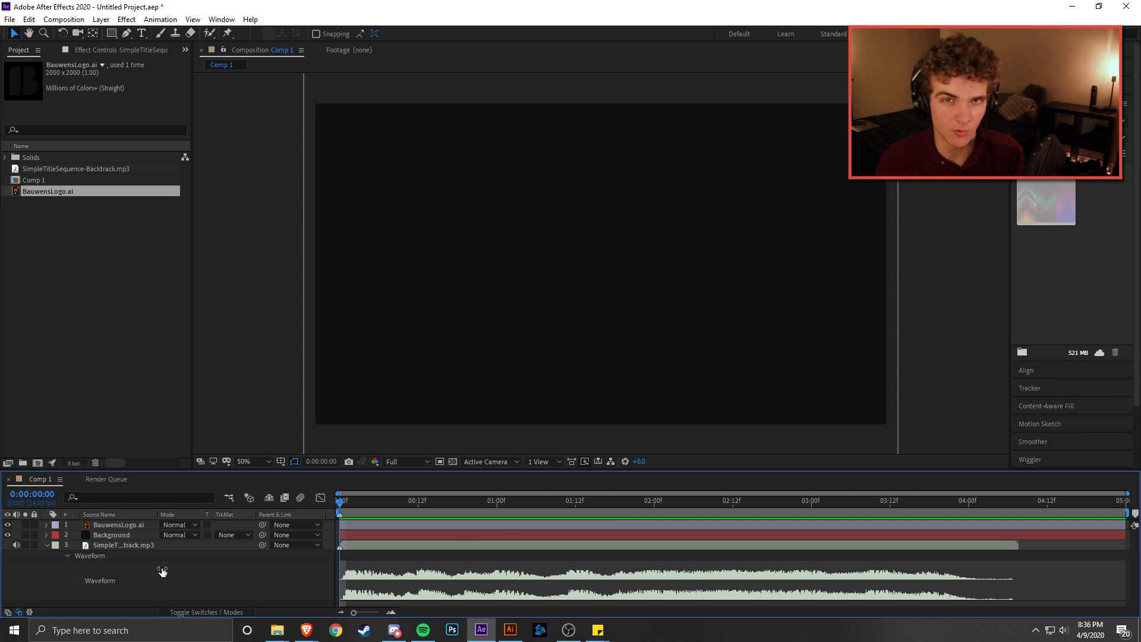
{"action": "key", "text": "space"}
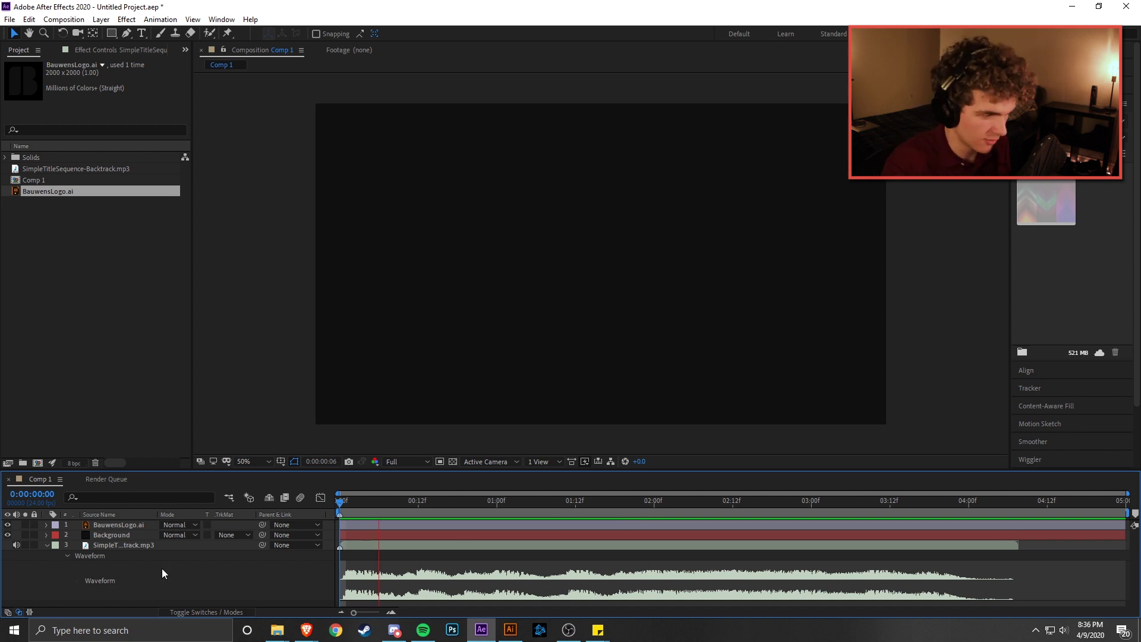
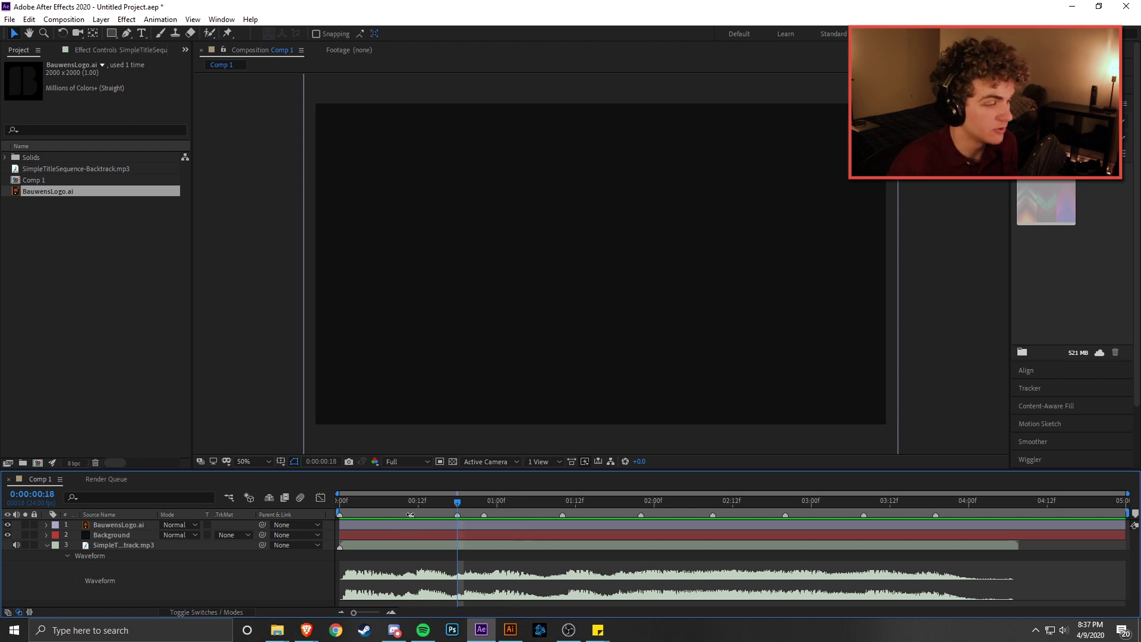
{"action": "right_click", "coordinate": [411, 514]}
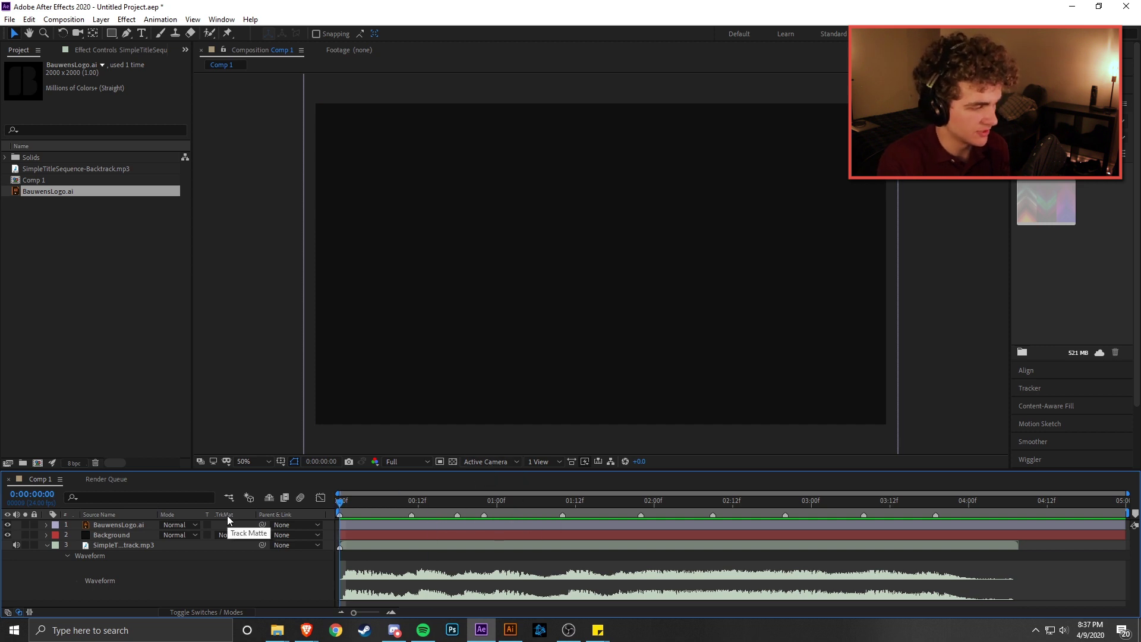
- Play Comp 1 from the start to check the markers against the backtrack's beats, and return to the first frame
{"action": "left_click", "coordinate": [424, 502]}
{"action": "key", "text": "Home"}
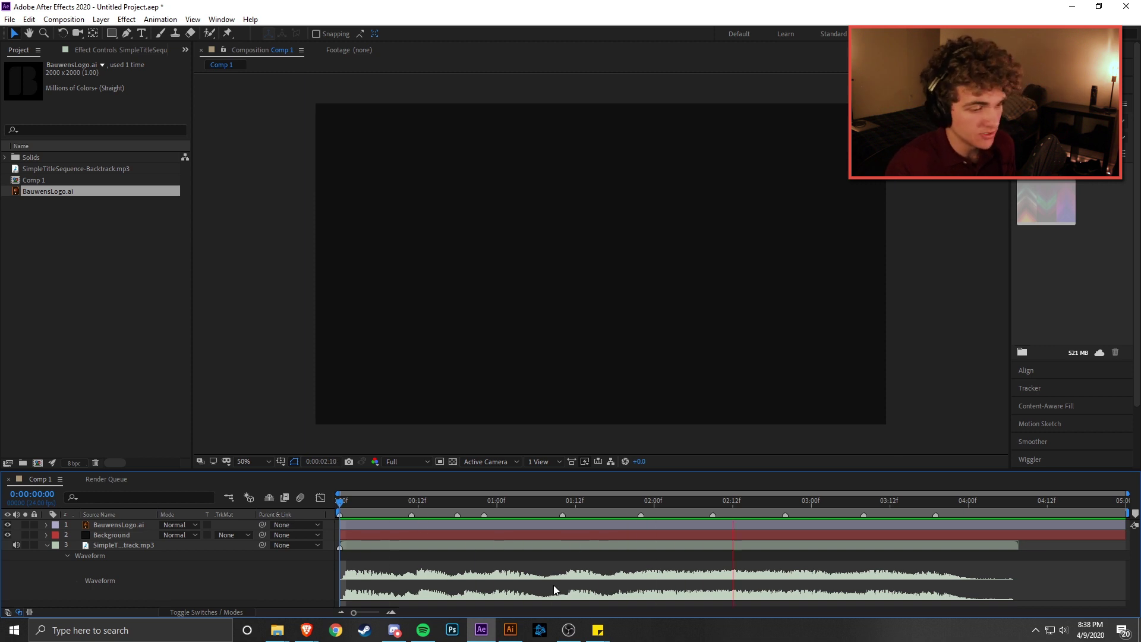
{"action": "key", "text": "space"}
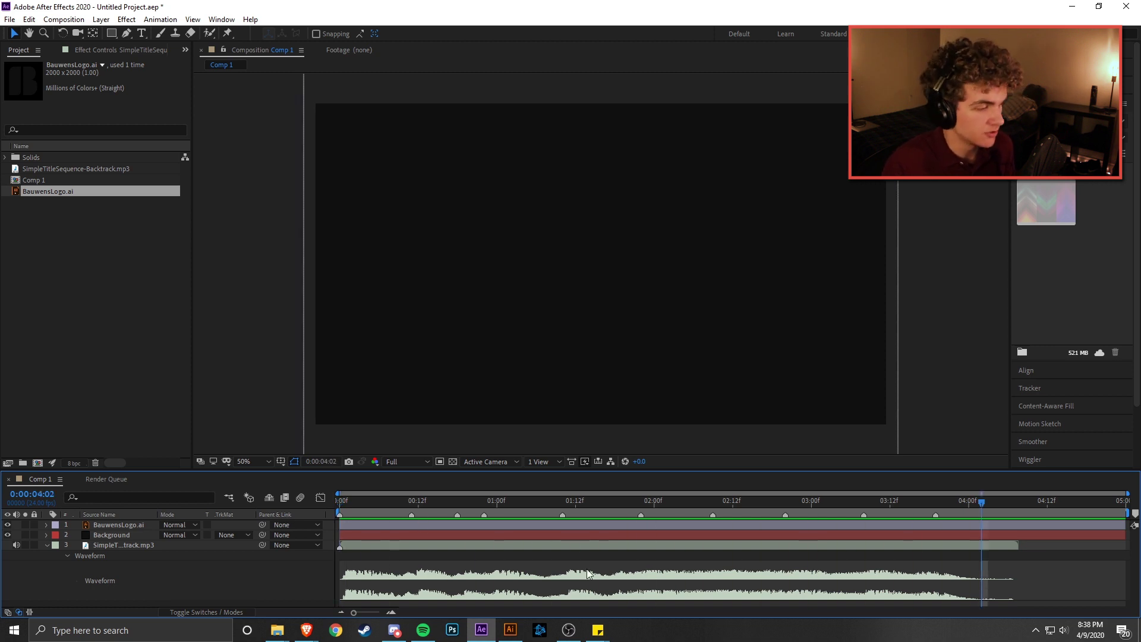
{"action": "left_click", "coordinate": [575, 537]}
{"action": "key", "text": "space"}
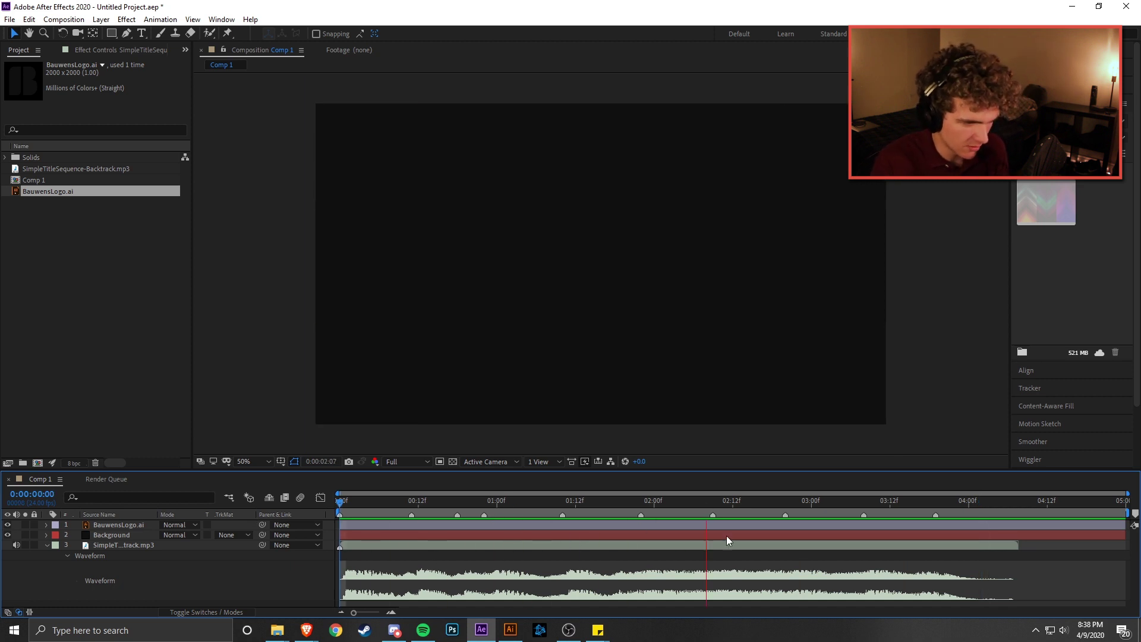
{"action": "key", "text": "space"}
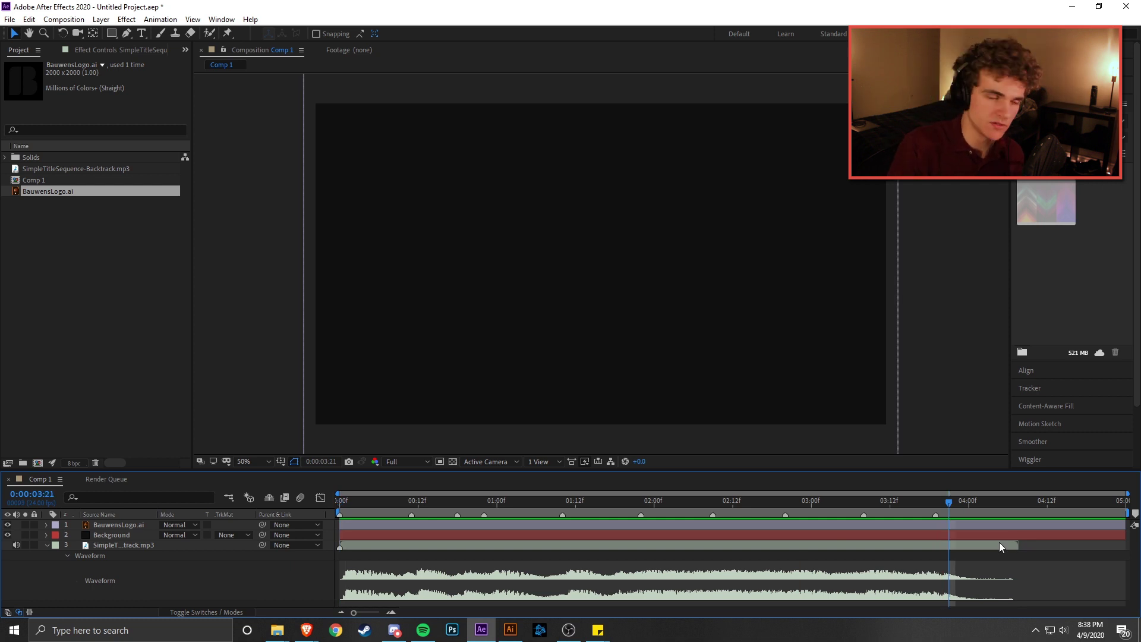
{"action": "key", "text": "Home"}
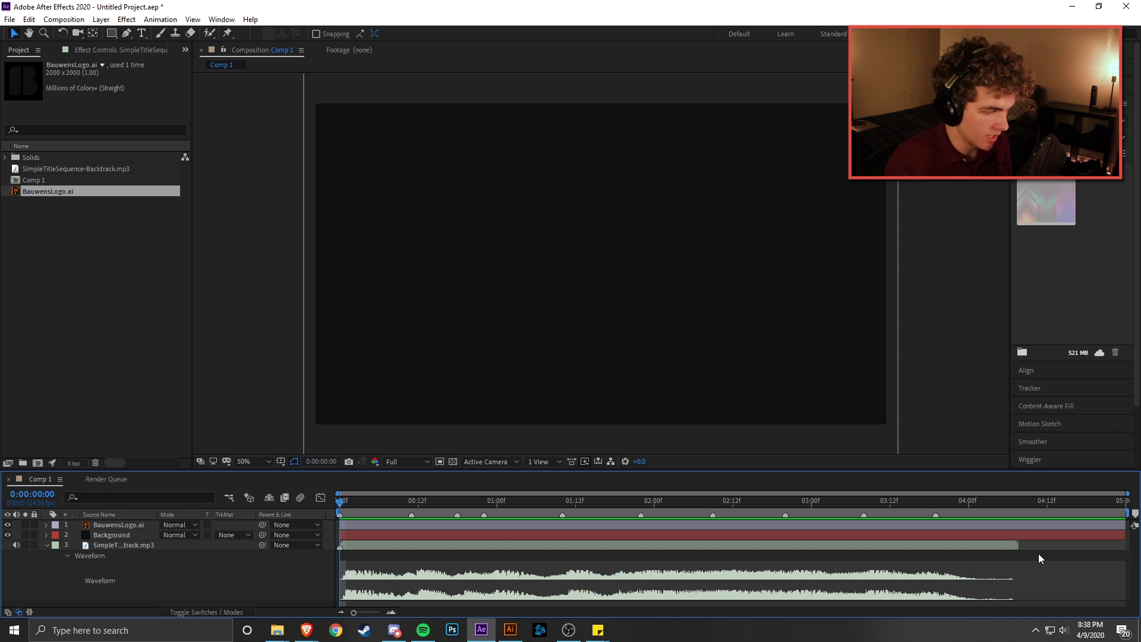
- Collapse the backtrack layer's properties to hide its waveform
{"action": "left_click", "coordinate": [114, 546]}
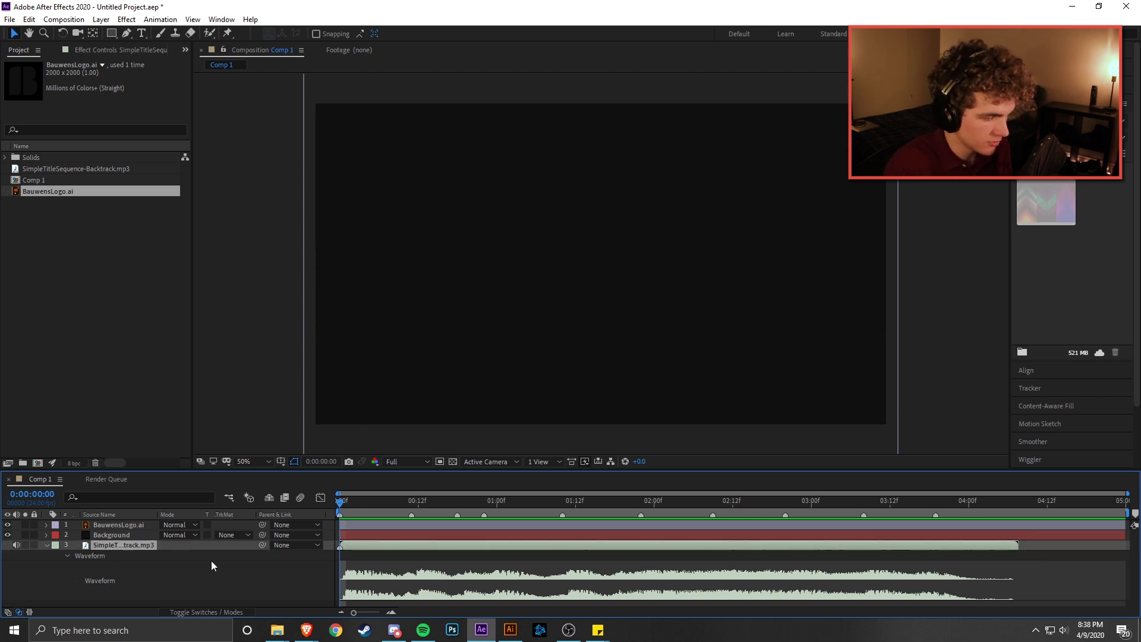
{"action": "left_click", "coordinate": [47, 545]}
{"action": "left_click", "coordinate": [48, 545]}
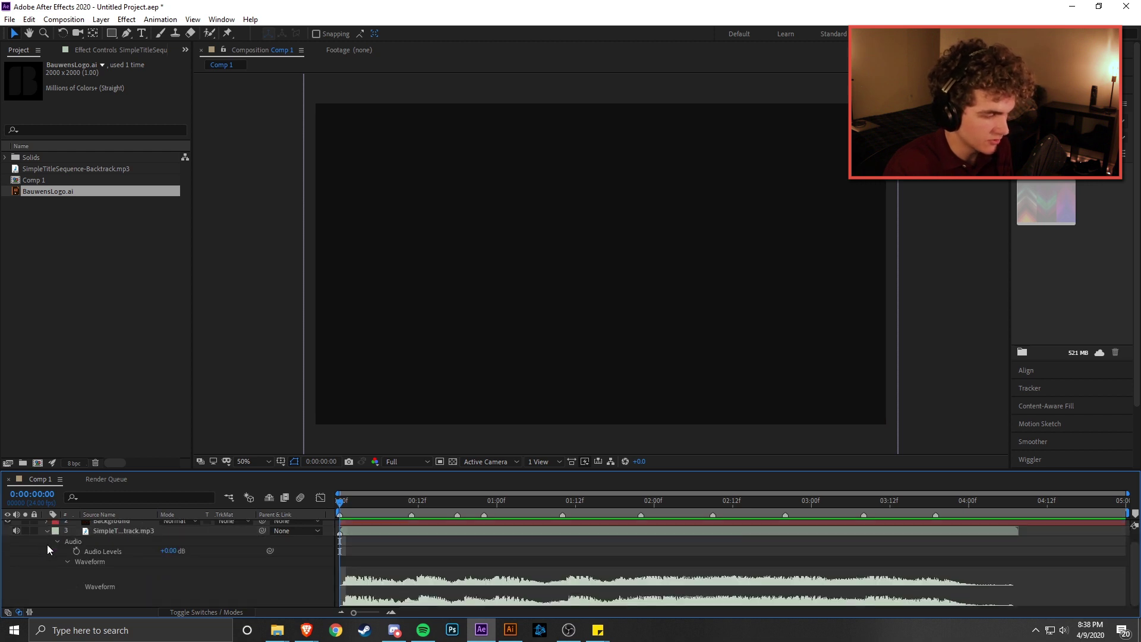
{"action": "left_click", "coordinate": [47, 531]}
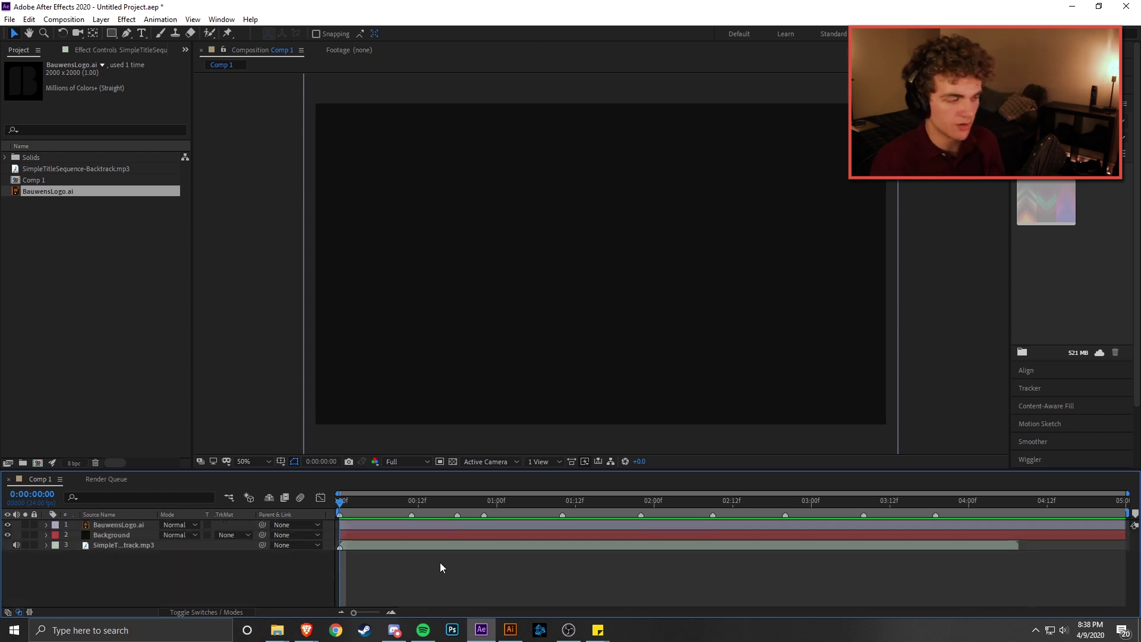
- Apply a Color Overlay layer style to the BauwensLogo.ai layer
{"action": "left_click", "coordinate": [135, 525]}
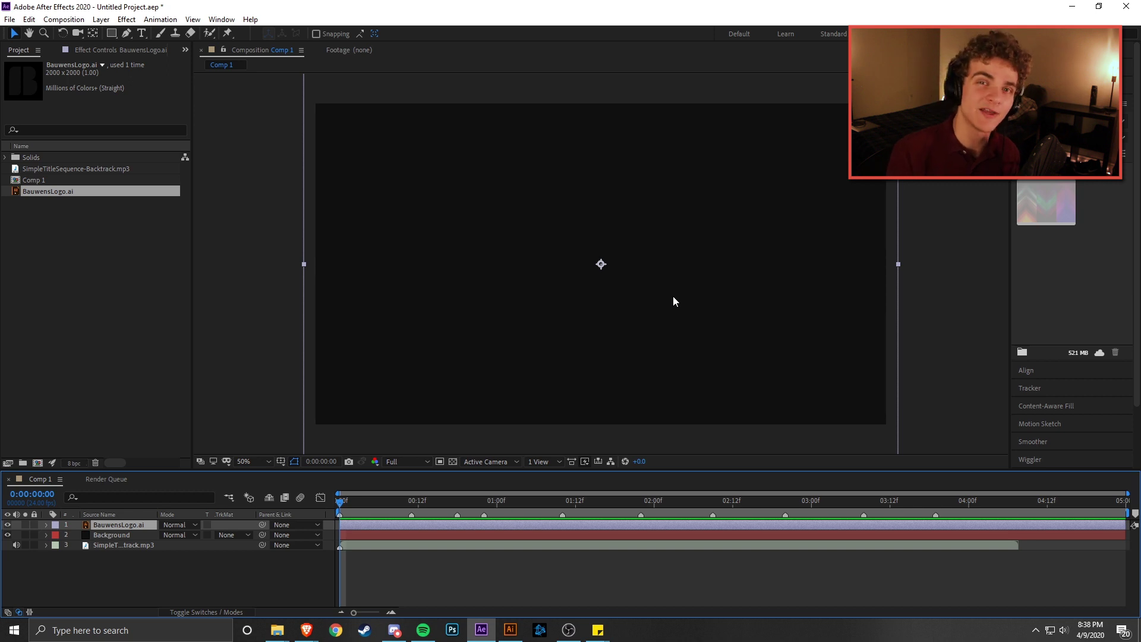
{"action": "right_click", "coordinate": [122, 525]}
{"action": "mouse_move", "coordinate": [233, 360]}
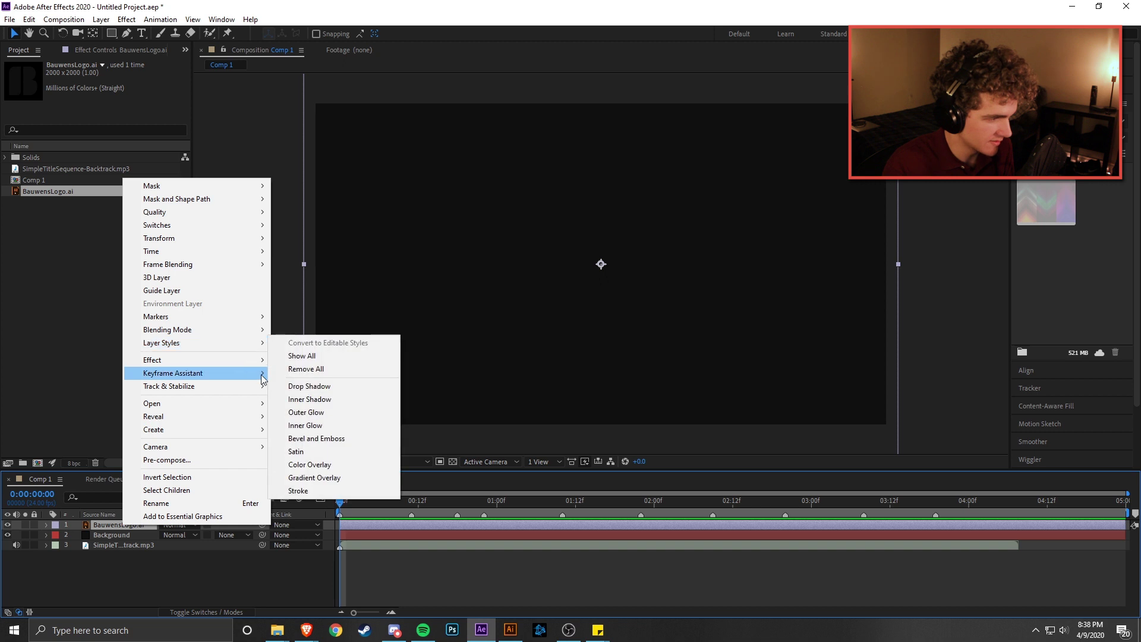
{"action": "left_click", "coordinate": [320, 465]}
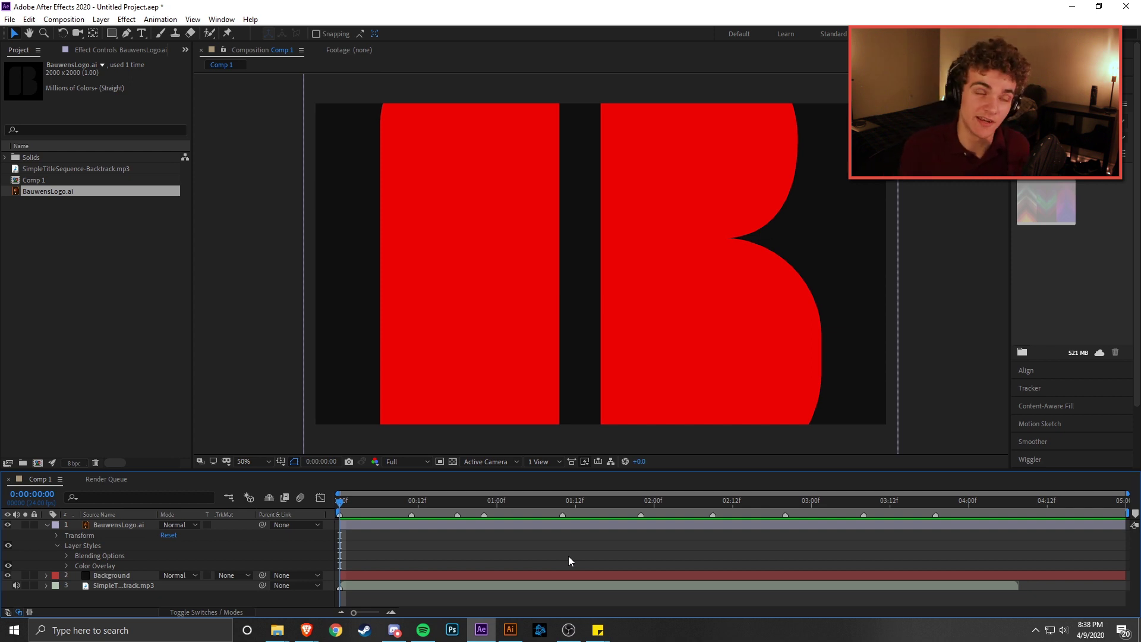
- Scale the BauwensLogo.ai layer down to 19%
{"action": "left_click", "coordinate": [143, 525]}
{"action": "key", "text": "s"}
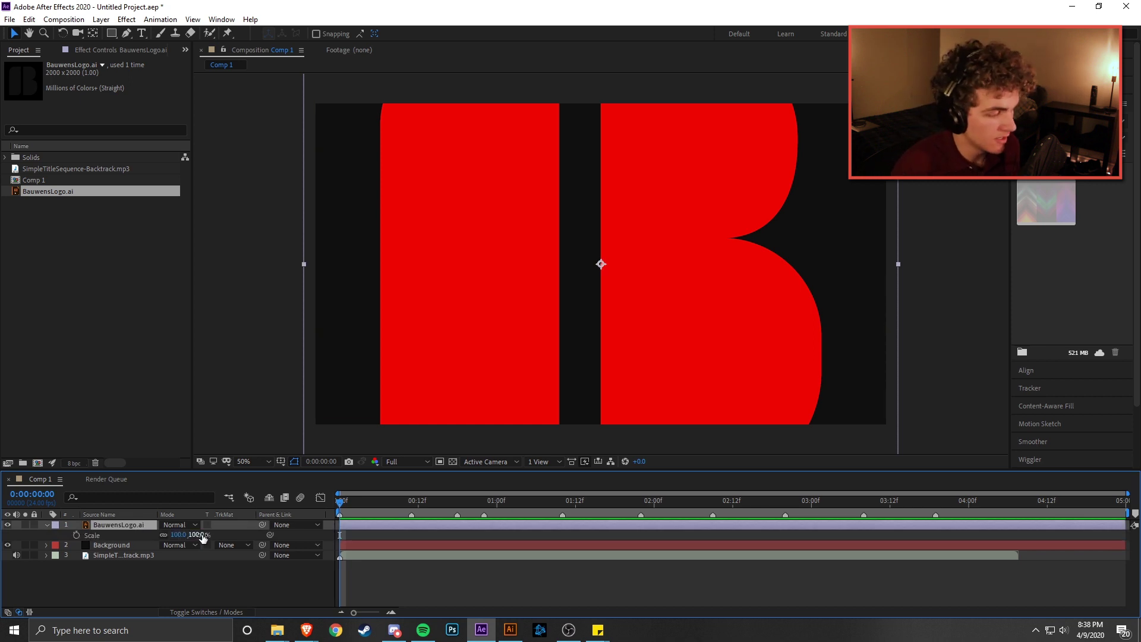
{"action": "left_click_drag", "start_coordinate": [198, 535], "coordinate": [174, 538]}
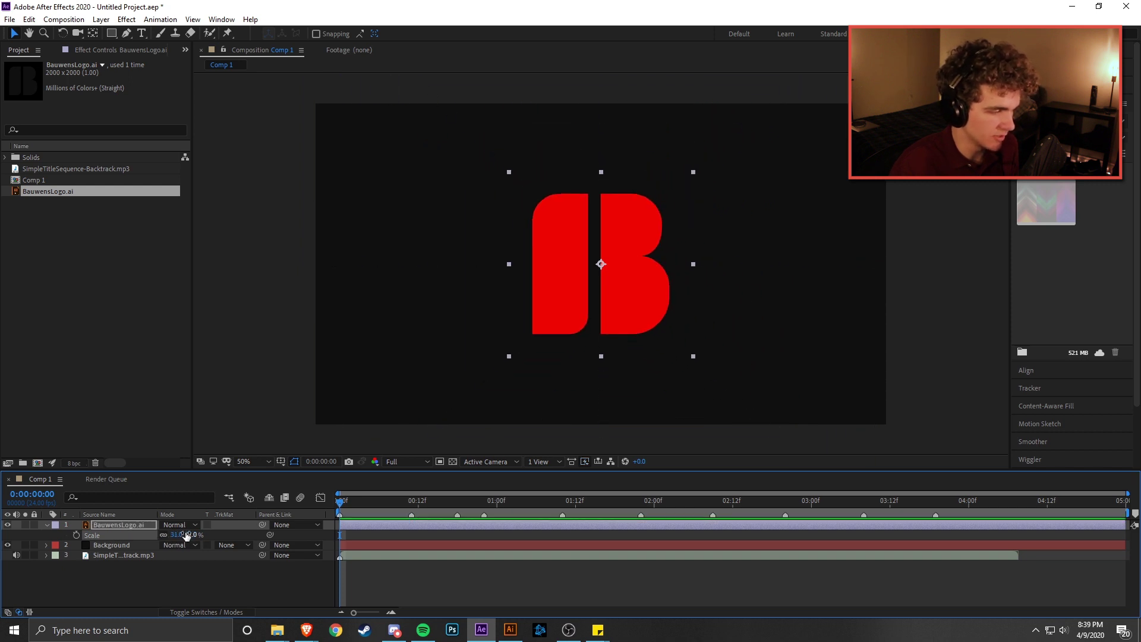
{"action": "left_click_drag", "start_coordinate": [196, 538], "coordinate": [187, 535]}
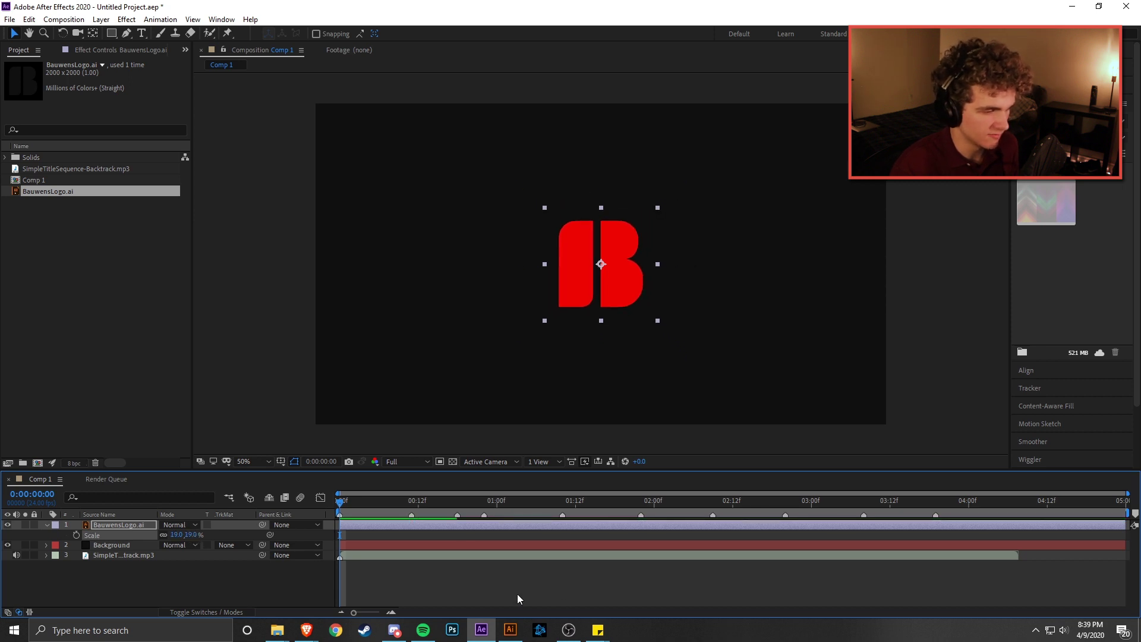
{"action": "left_click", "coordinate": [559, 580]}
- Create shapes from the BauwensLogo.ai vector layer to get an editable outlines layer
{"action": "left_click", "coordinate": [127, 522]}
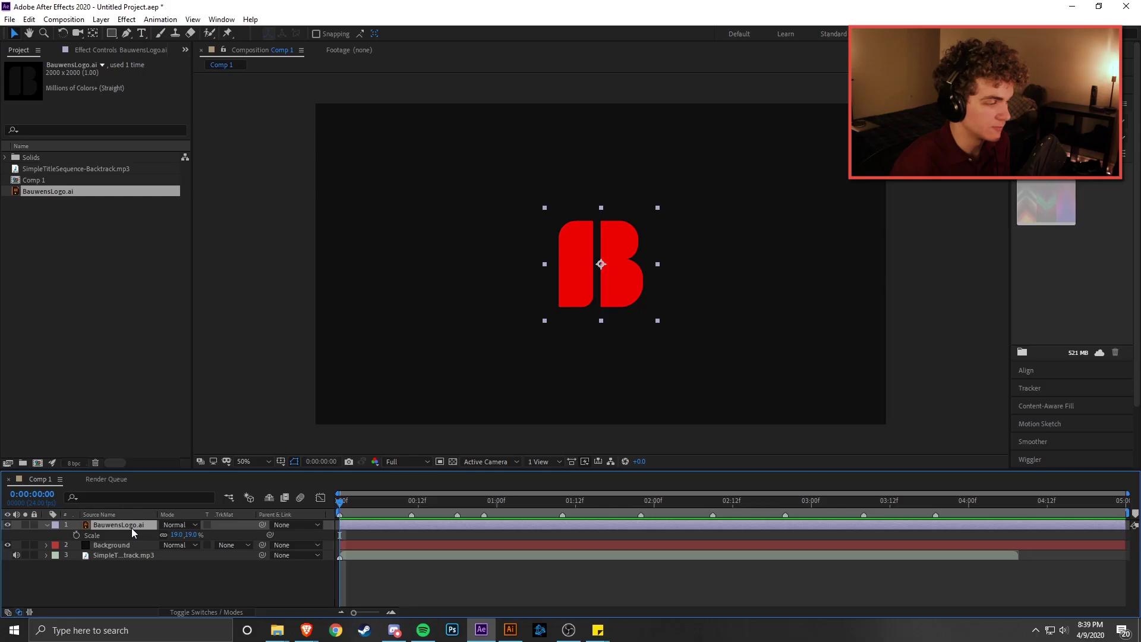
{"action": "right_click", "coordinate": [131, 527]}
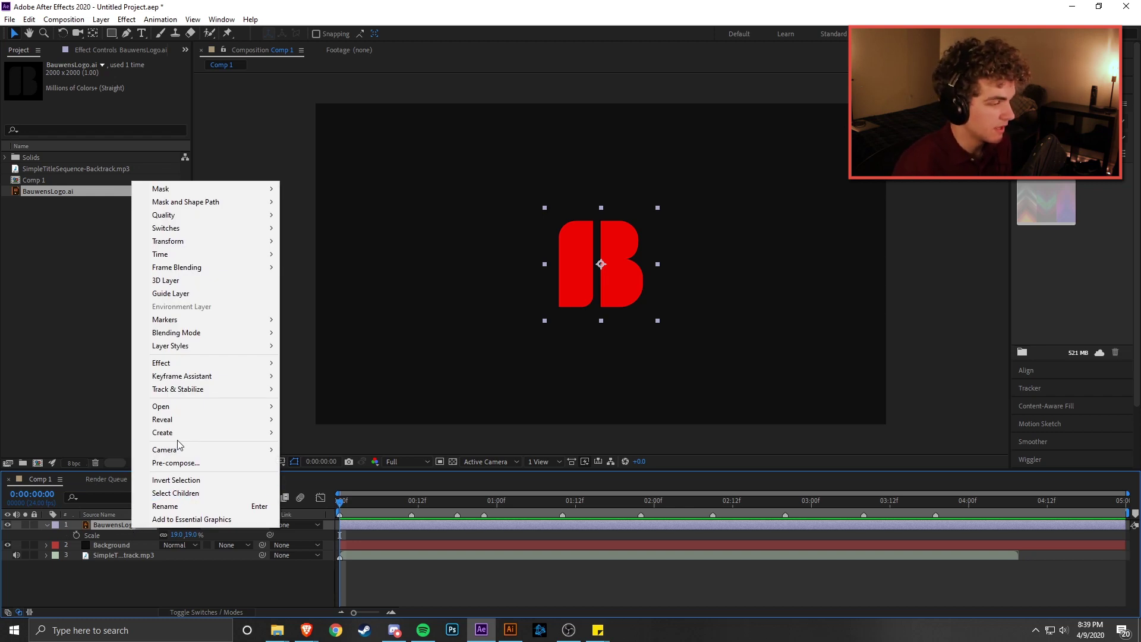
{"action": "mouse_move", "coordinate": [180, 432]}
{"action": "left_click", "coordinate": [356, 472]}
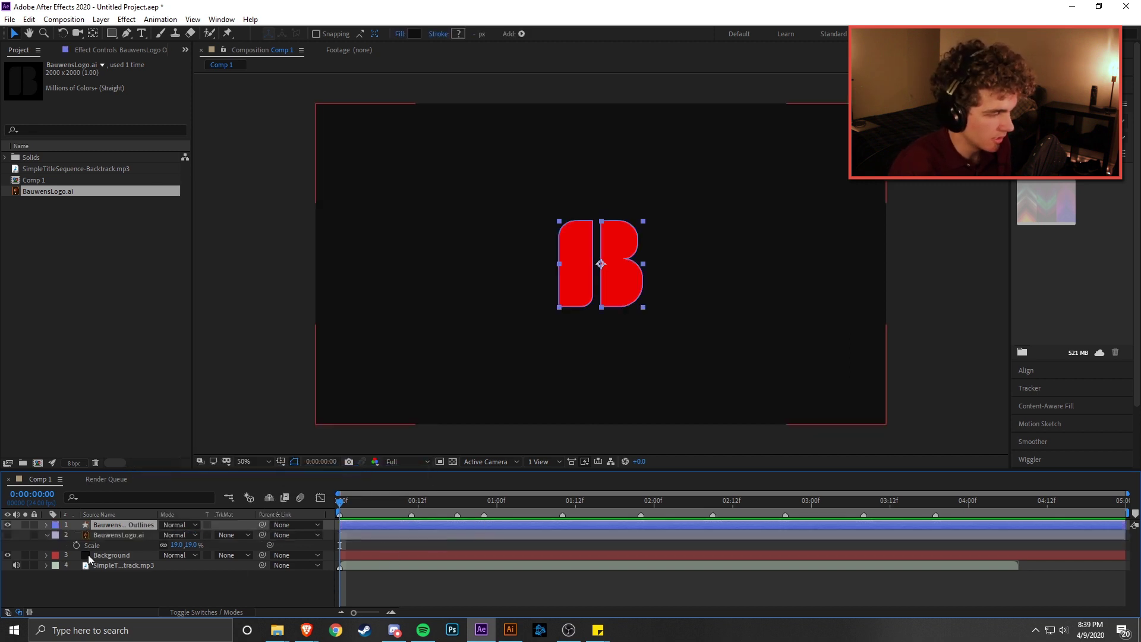
- Toggle the original BauwensLogo.ai layer's visibility to compare it with the outlines layer, leaving the original hidden
{"action": "left_click", "coordinate": [127, 537]}
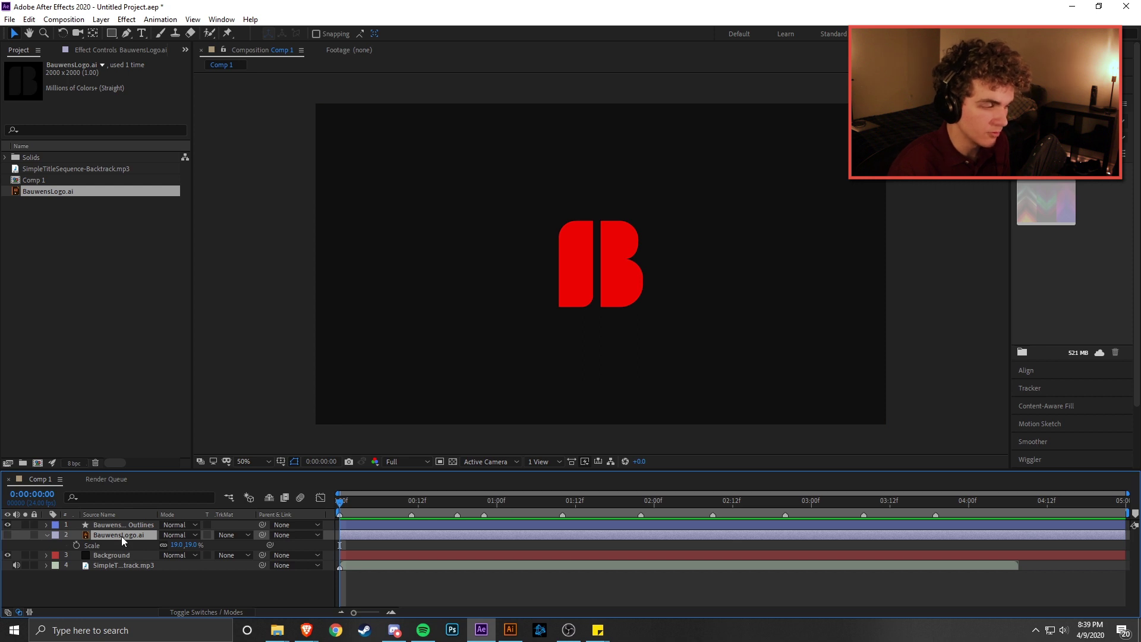
{"action": "left_click", "coordinate": [8, 535]}
{"action": "left_click", "coordinate": [7, 535]}
{"action": "left_click", "coordinate": [8, 535]}
{"action": "left_click", "coordinate": [8, 535]}
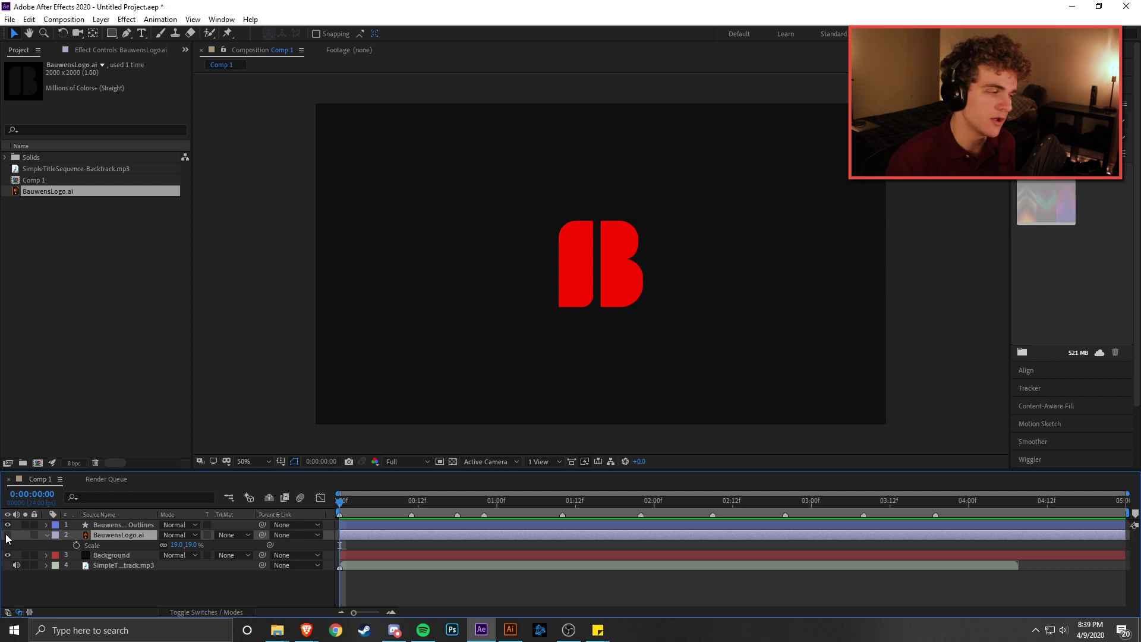
- Select the logo outlines layer and bring up the Align options for it
{"action": "left_click", "coordinate": [152, 524]}
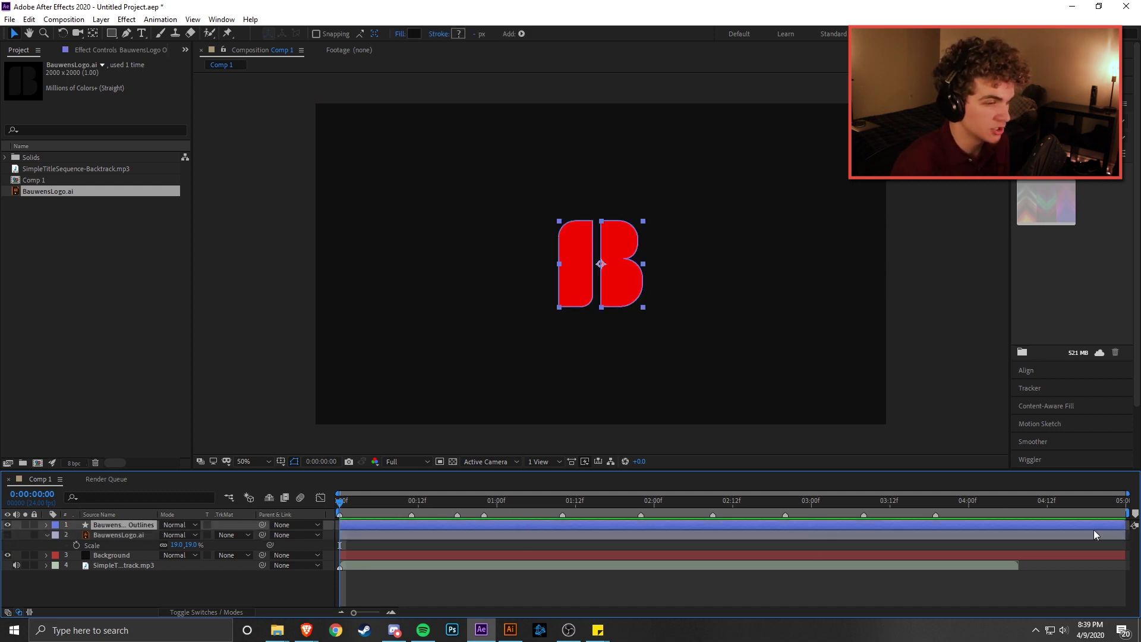
{"action": "left_click", "coordinate": [1051, 579]}
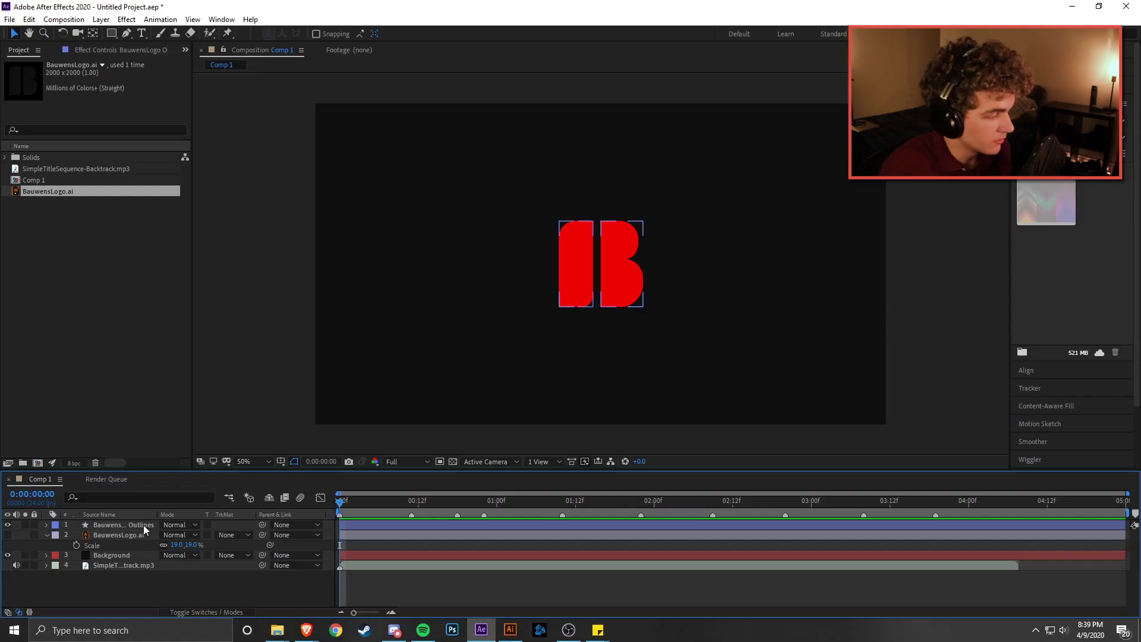
{"action": "left_click", "coordinate": [144, 525]}
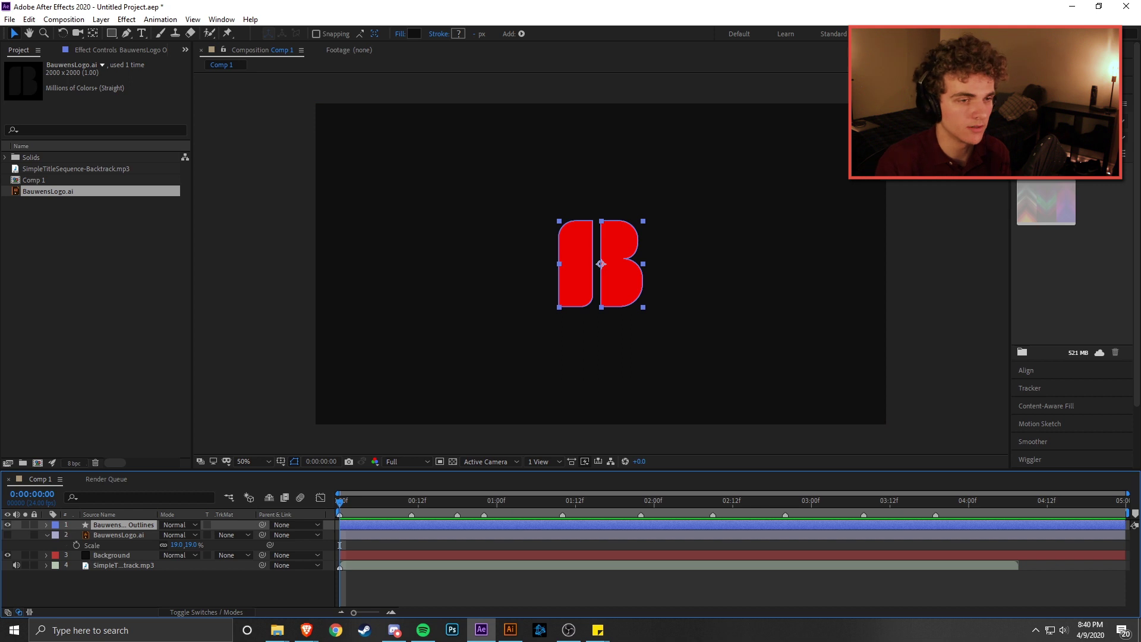
{"action": "scroll", "coordinate": [1135, 100], "scroll_direction": "down", "scroll_amount": 5}
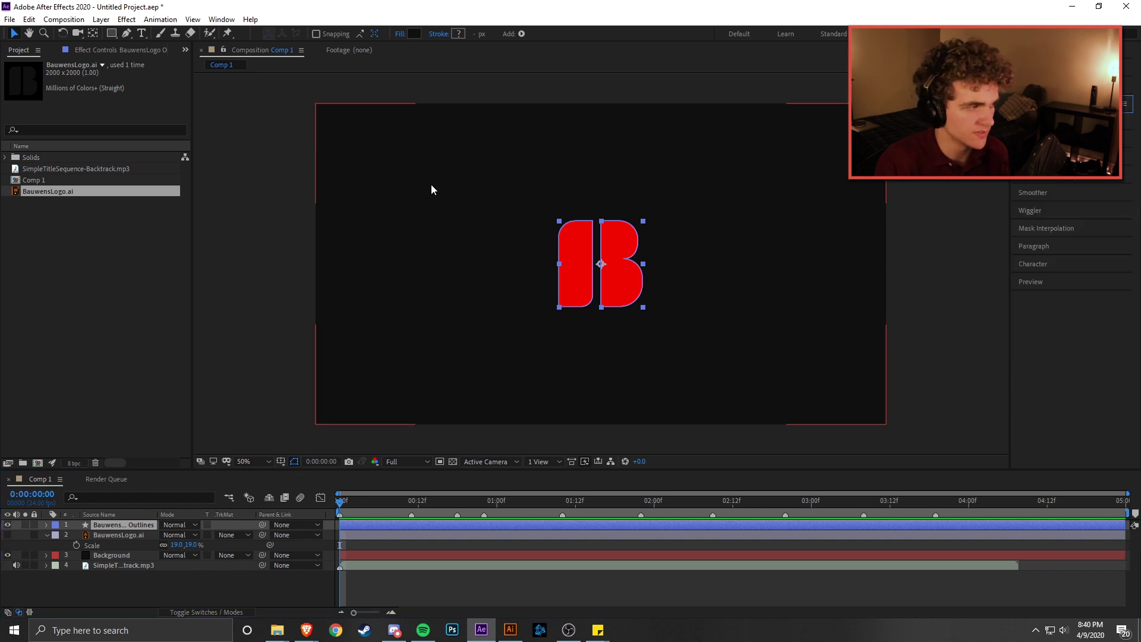
{"action": "scroll", "coordinate": [1071, 268], "scroll_direction": "up", "scroll_amount": 3}
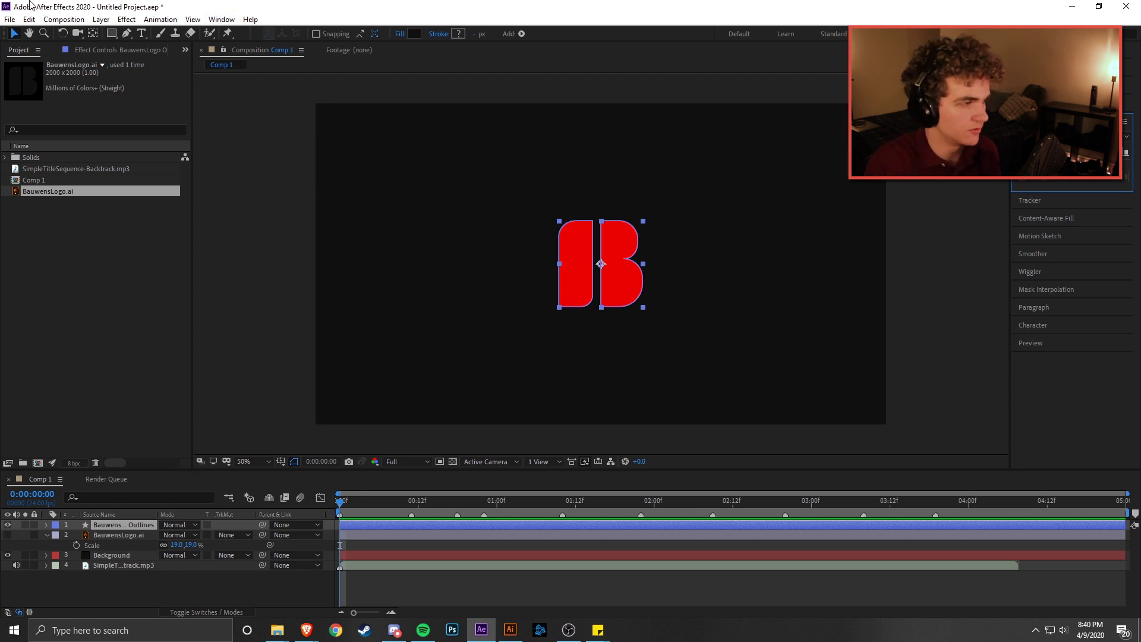
{"action": "left_click", "coordinate": [241, 21]}
{"action": "mouse_move", "coordinate": [226, 20]}
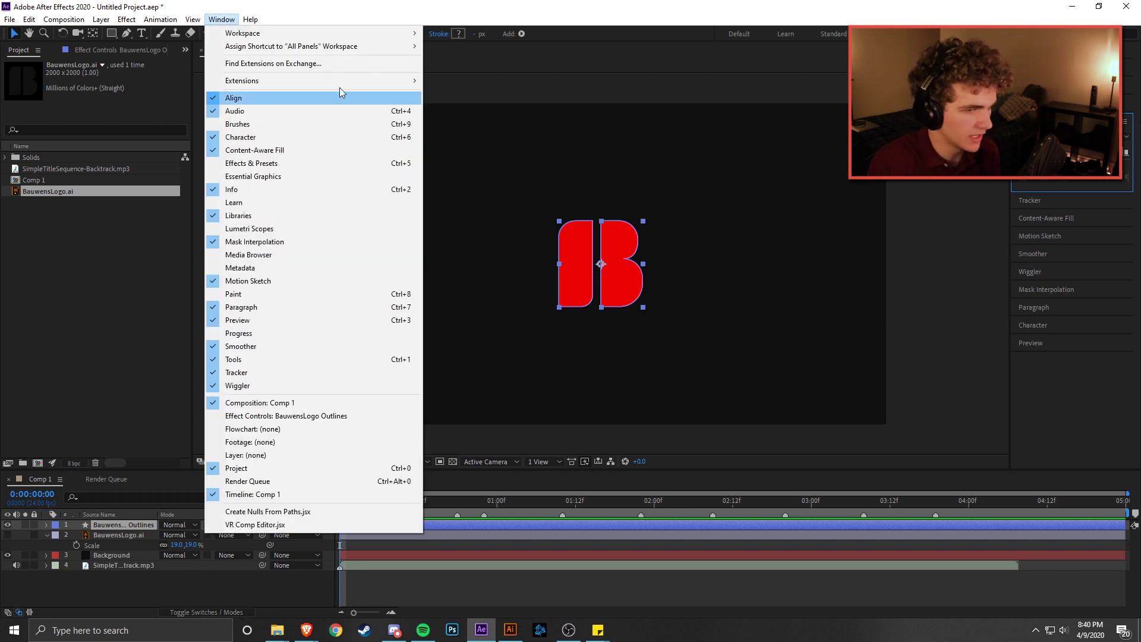
{"action": "left_click", "coordinate": [250, 94]}
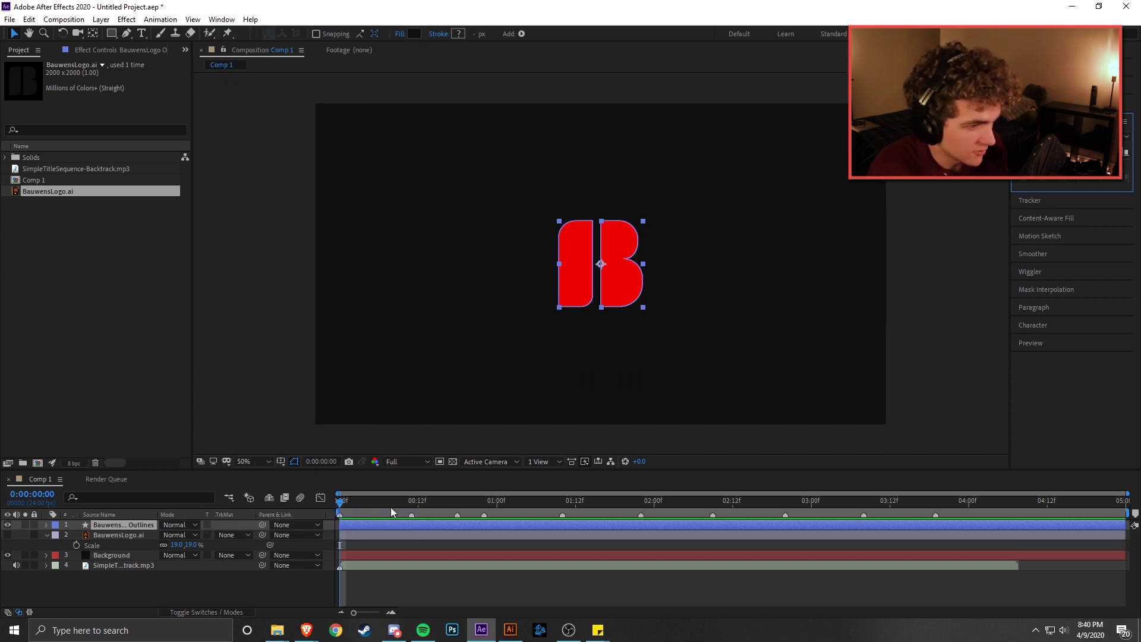
- Apply a Color Overlay layer style to the logo outlines layer and expand the overlay's settings
{"action": "right_click", "coordinate": [125, 525]}
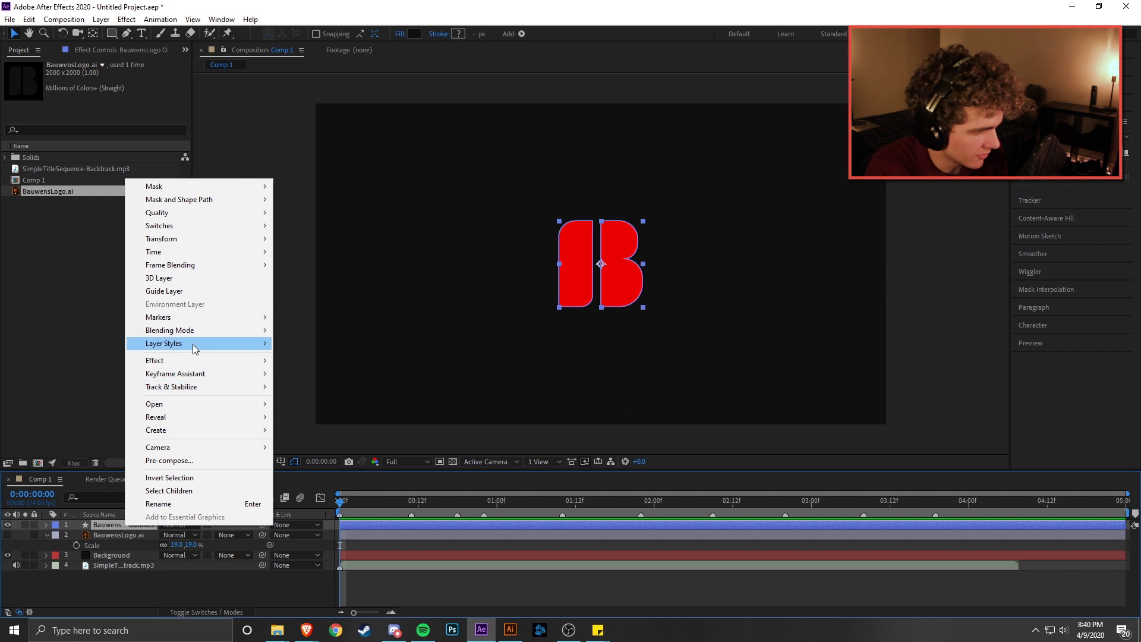
{"action": "mouse_move", "coordinate": [194, 348]}
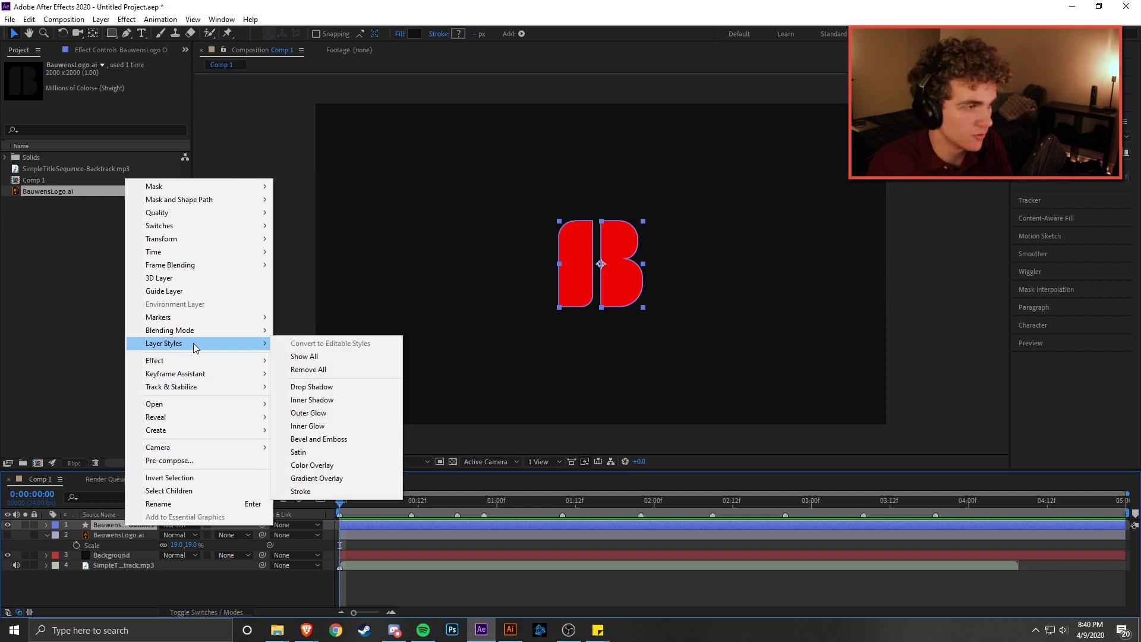
{"action": "left_click", "coordinate": [331, 470]}
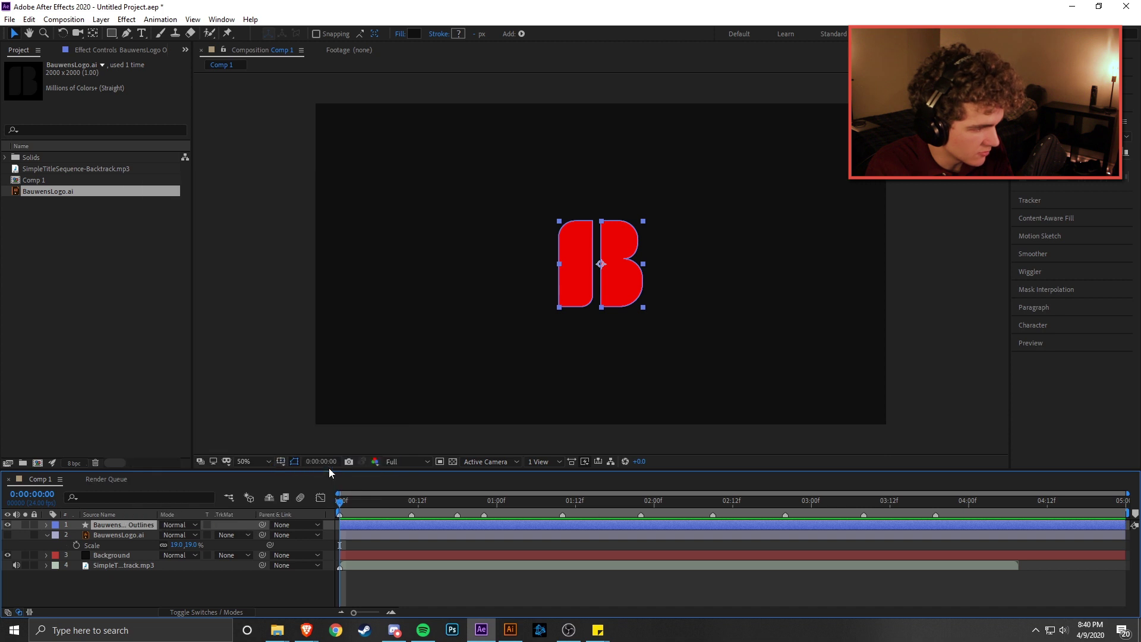
{"action": "left_click", "coordinate": [47, 524]}
{"action": "left_click", "coordinate": [57, 555]}
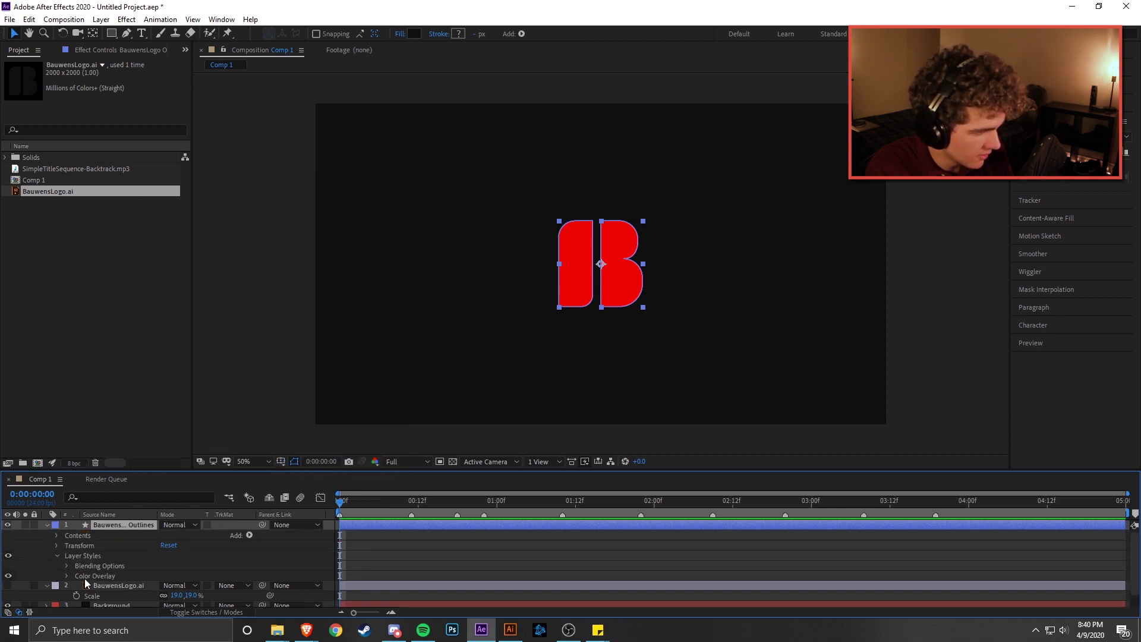
{"action": "left_click", "coordinate": [67, 575]}
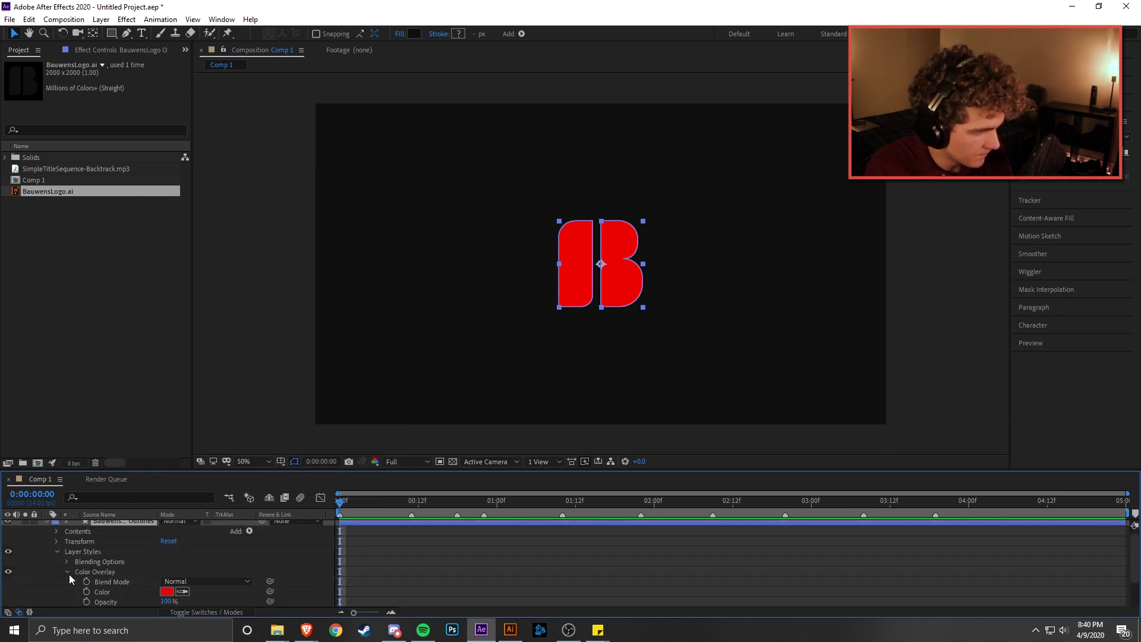
{"action": "left_click", "coordinate": [167, 591]}
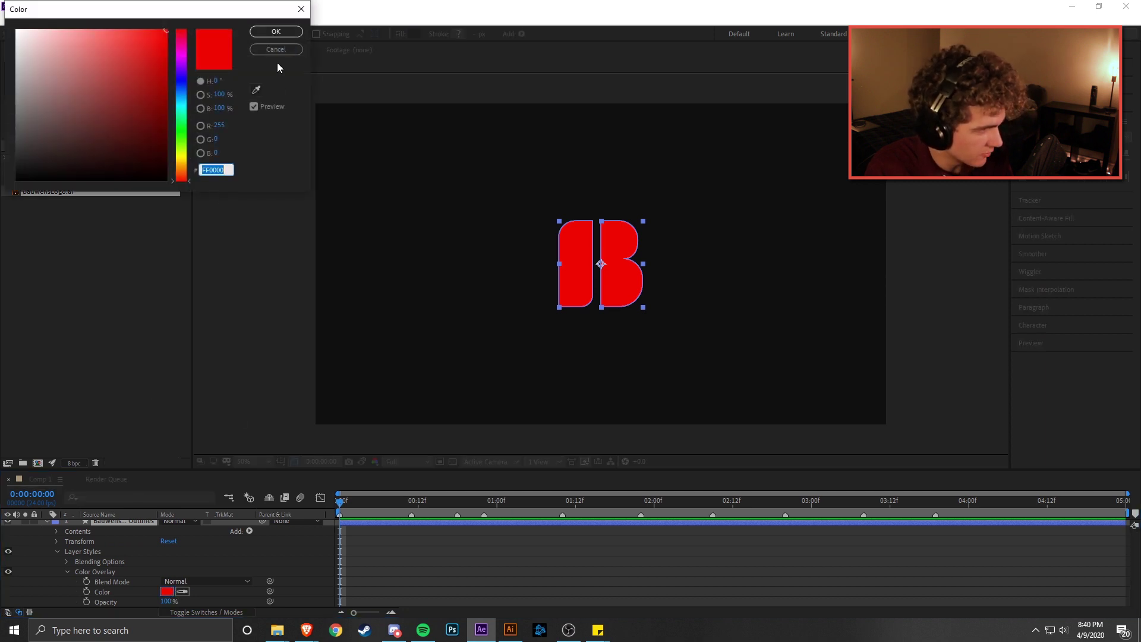
{"action": "left_click", "coordinate": [280, 45]}
{"action": "right_click", "coordinate": [119, 528]}
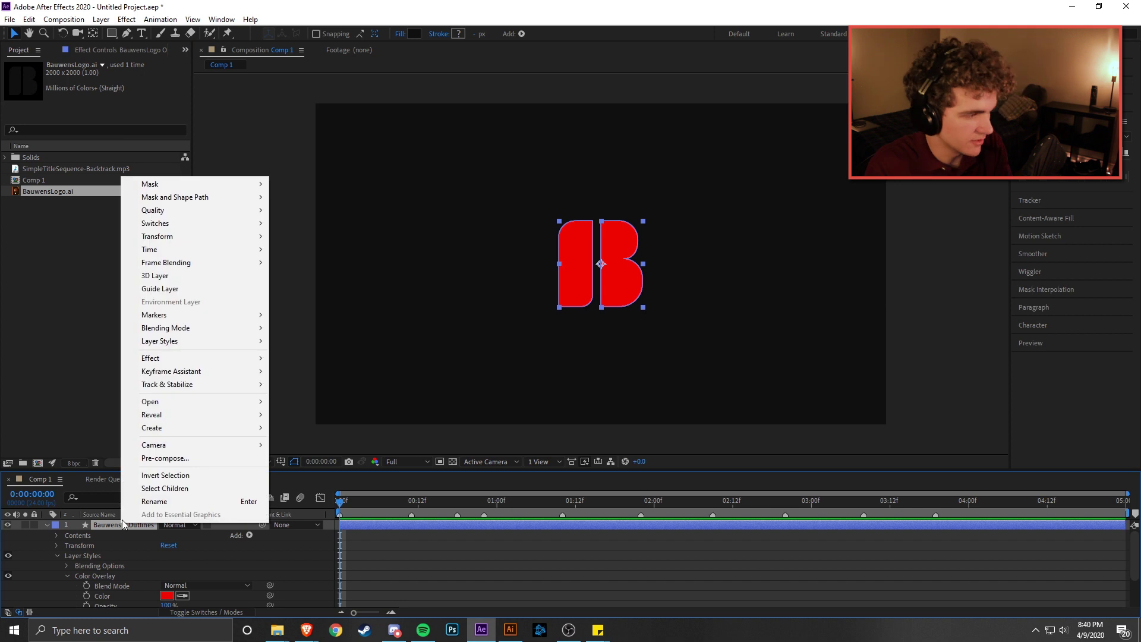
{"action": "mouse_move", "coordinate": [190, 340]}
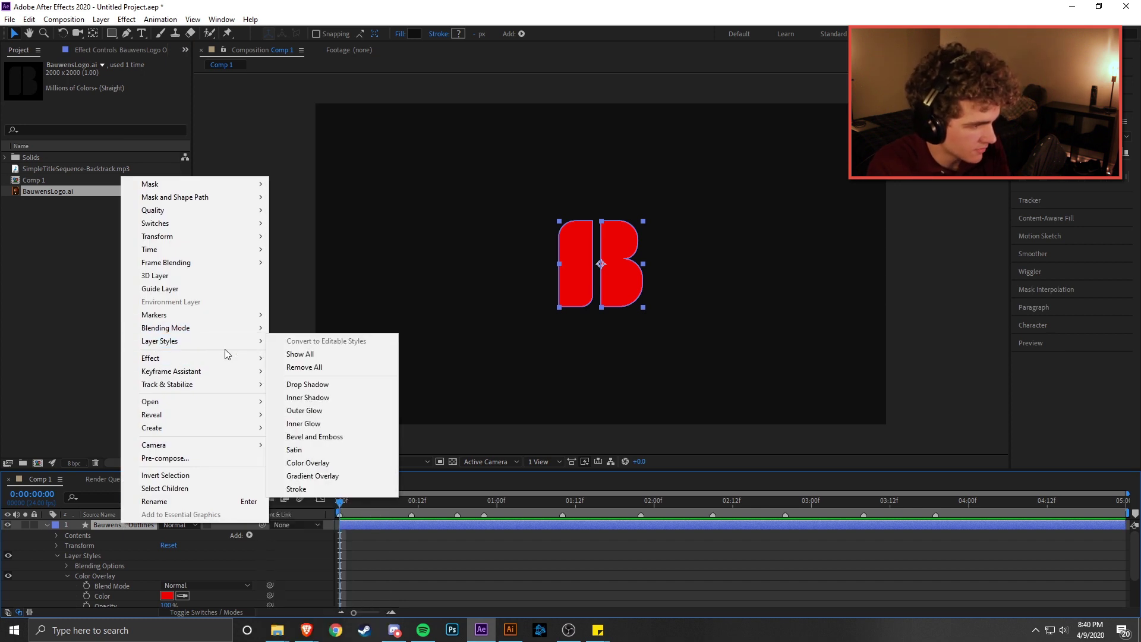
{"action": "left_click", "coordinate": [331, 476]}
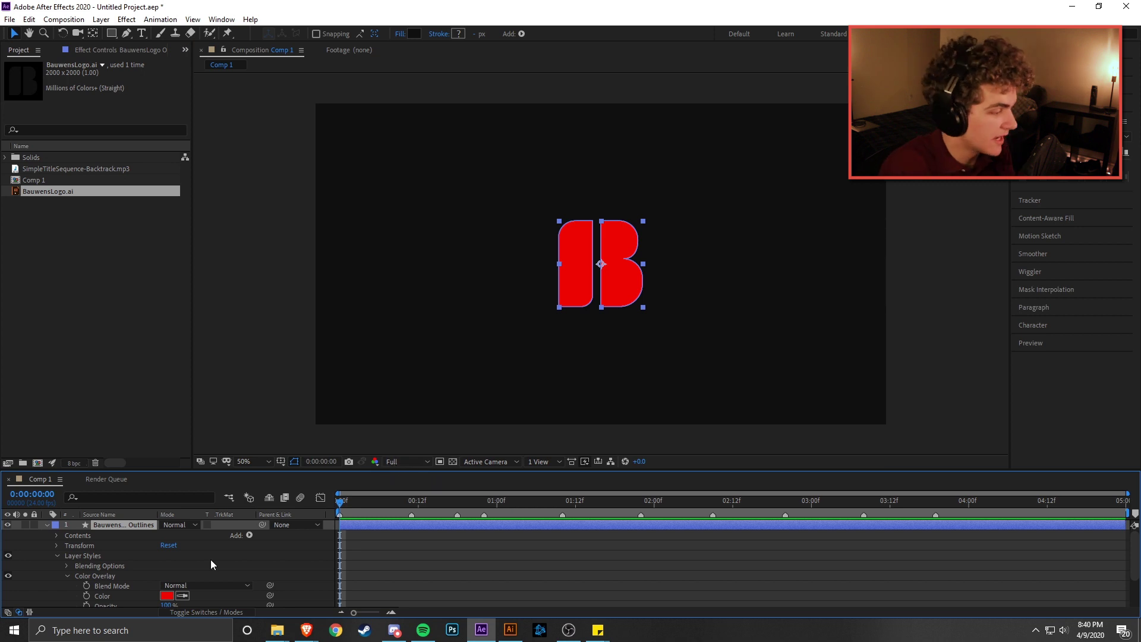
- Set the color overlay of the logo outlines layer to the hex colour EB5940
{"action": "scroll", "coordinate": [95, 562], "scroll_direction": "down", "scroll_amount": 1}
{"action": "left_click", "coordinate": [125, 546]}
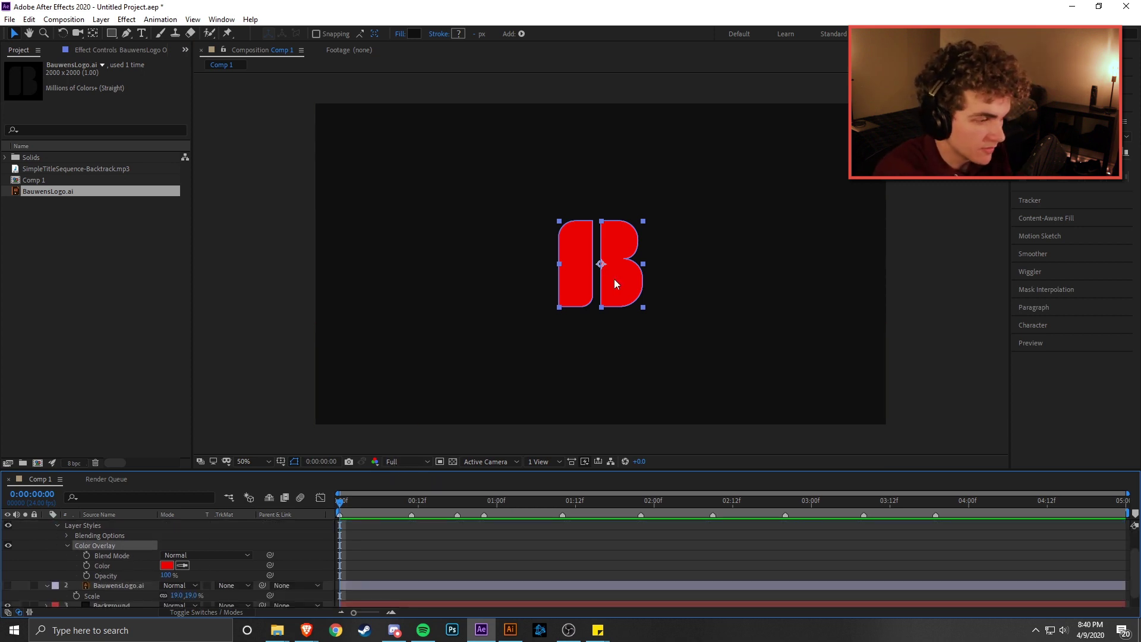
{"action": "left_click", "coordinate": [167, 565]}
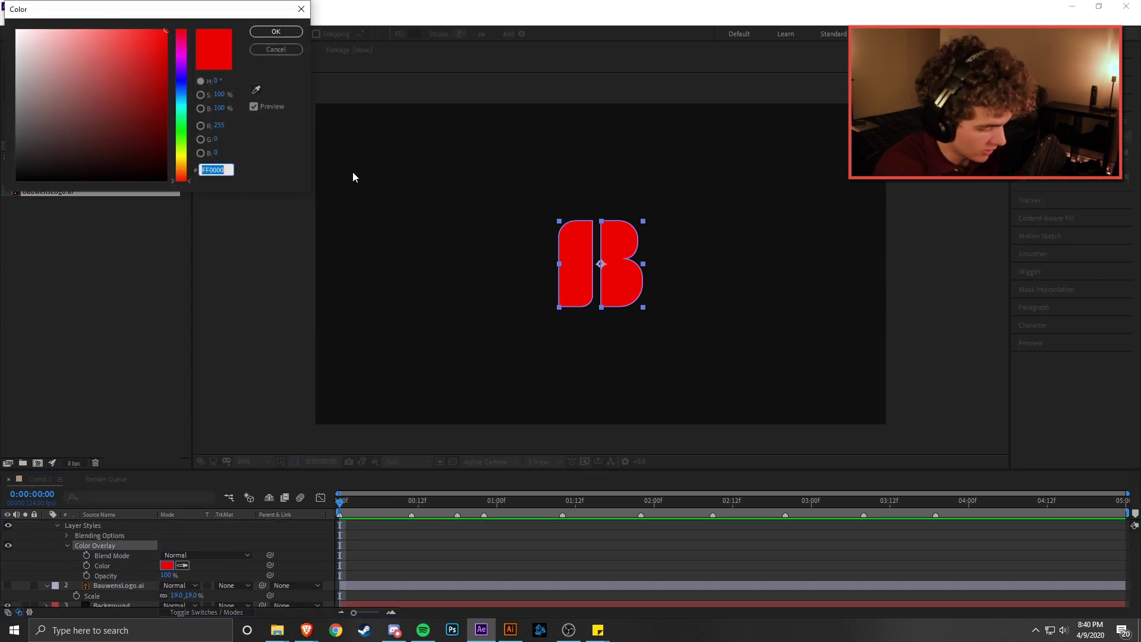
{"action": "type", "text": "EB5"}
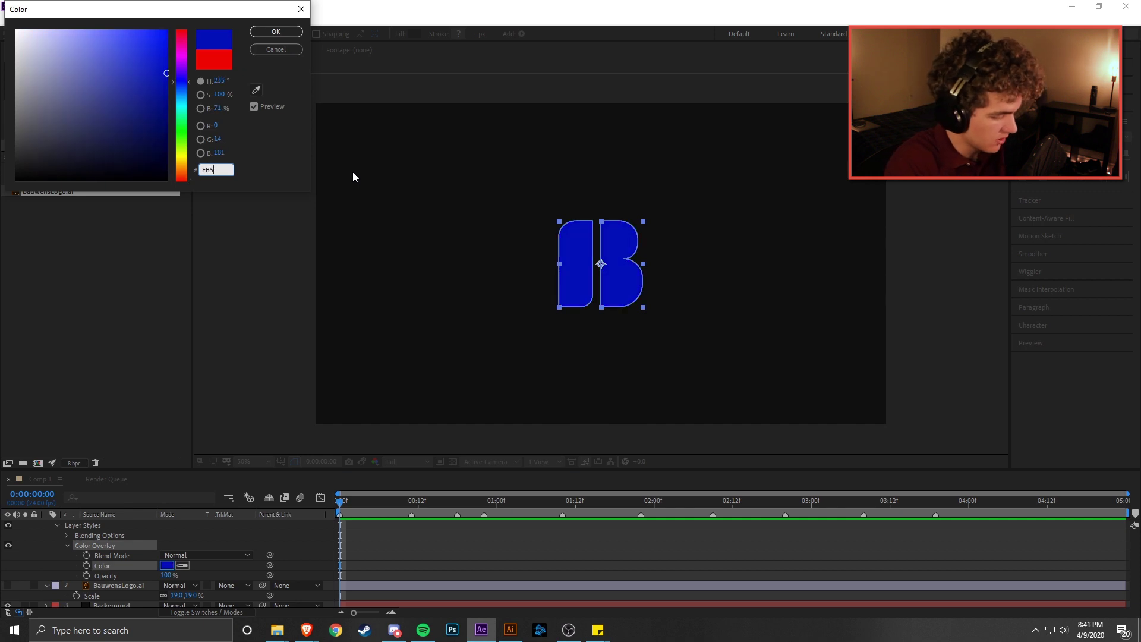
{"action": "type", "text": "940"}
{"action": "key", "text": "Return"}
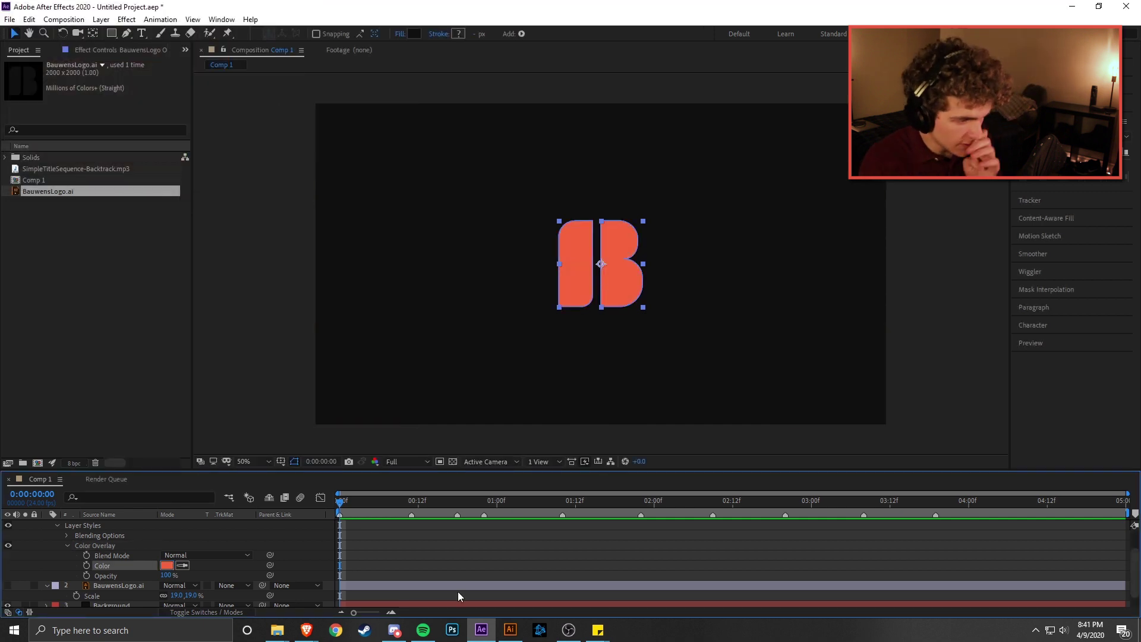
{"action": "left_click", "coordinate": [464, 562]}
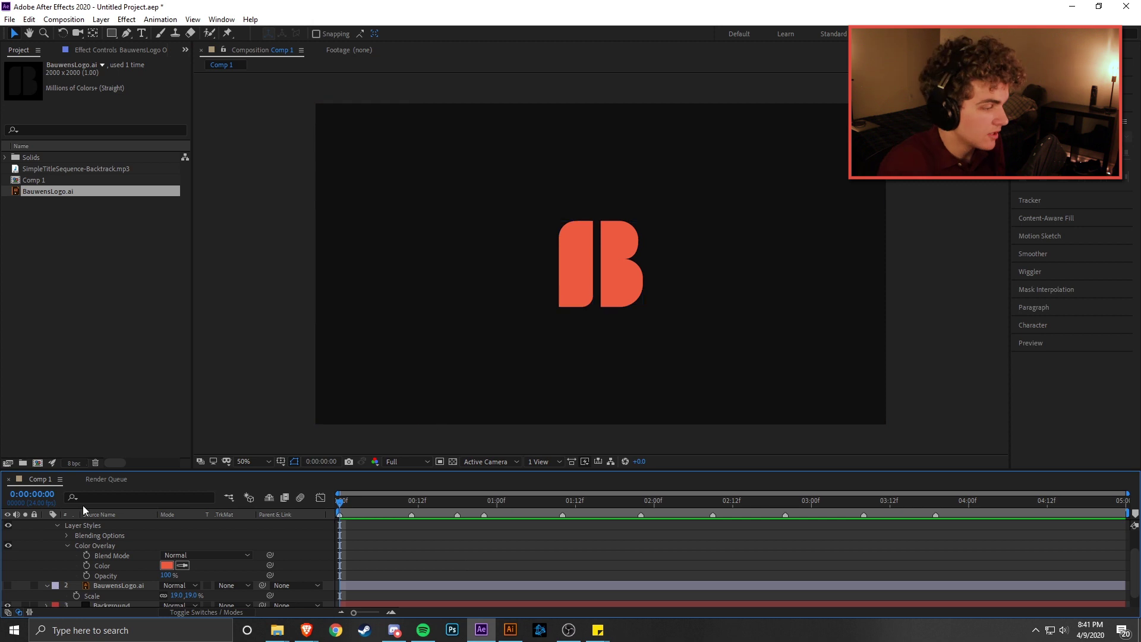
- Turn on keyframing for the outlines layer's overlay Color, placing a keyframe at the first frame
{"action": "scroll", "coordinate": [123, 555], "scroll_direction": "down", "scroll_amount": 2}
{"action": "left_click", "coordinate": [362, 572]}
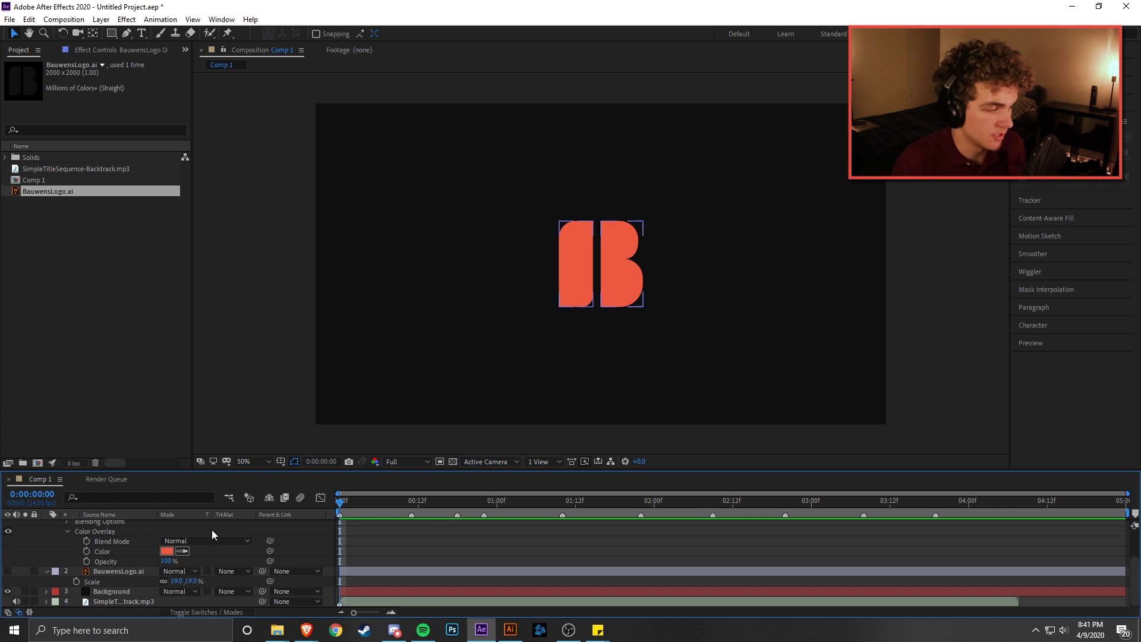
{"action": "left_click", "coordinate": [87, 551]}
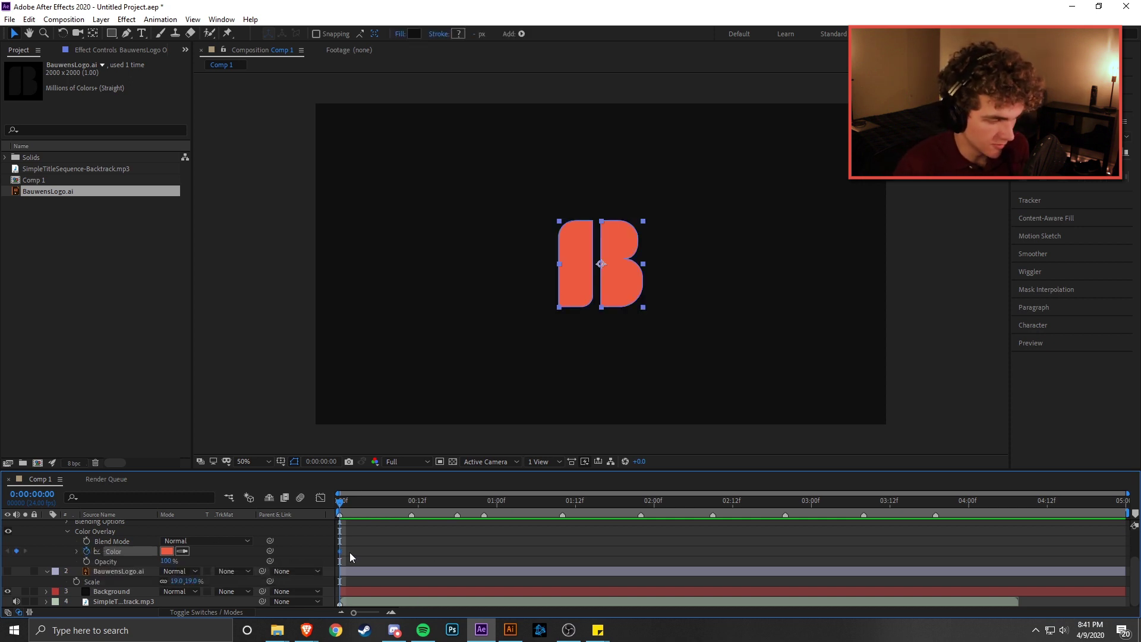
{"action": "left_click_drag", "start_coordinate": [341, 551], "coordinate": [329, 511]}
{"action": "scroll", "coordinate": [398, 584], "scroll_direction": "up", "scroll_amount": 3}
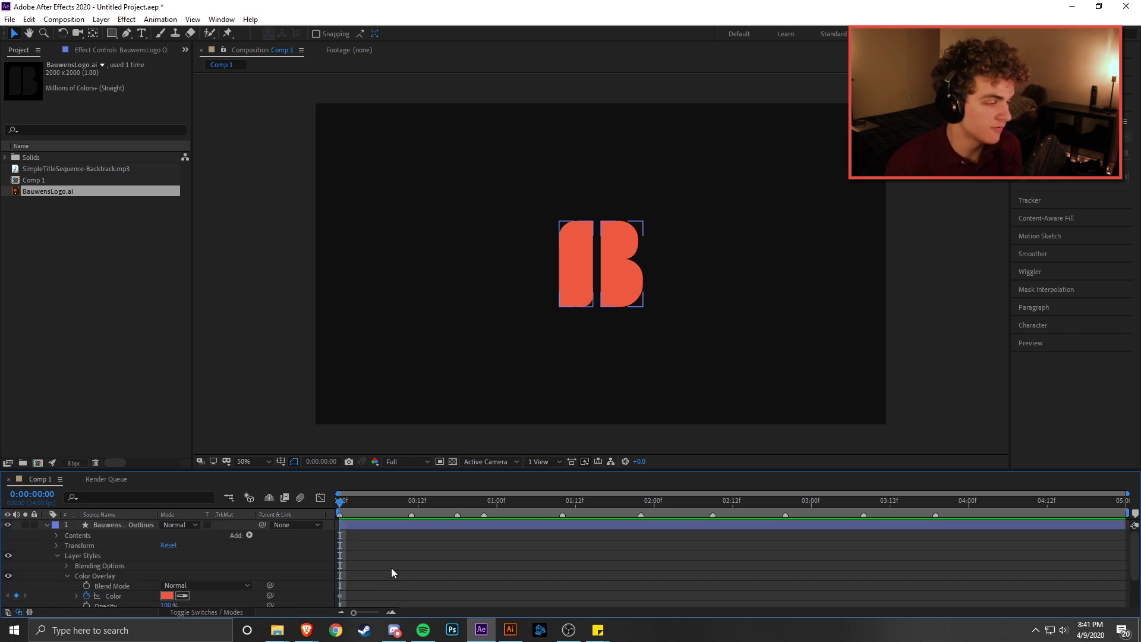
{"action": "scroll", "coordinate": [393, 572], "scroll_direction": "down", "scroll_amount": 2}
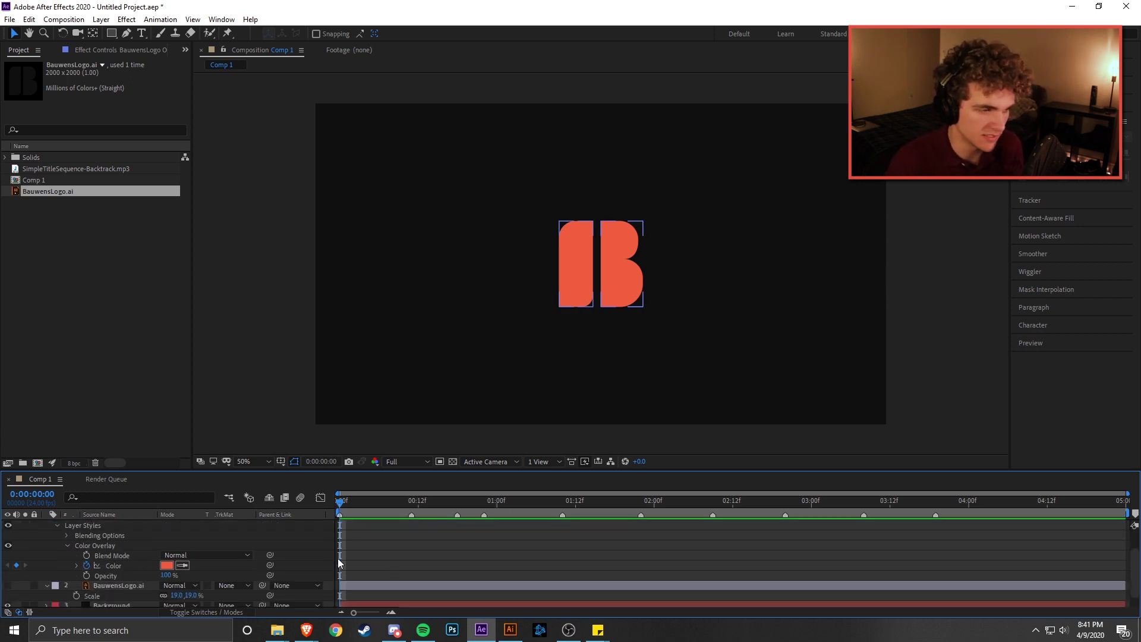
{"action": "left_click", "coordinate": [362, 522]}
{"action": "left_click_drag", "start_coordinate": [338, 502], "coordinate": [182, 609]}
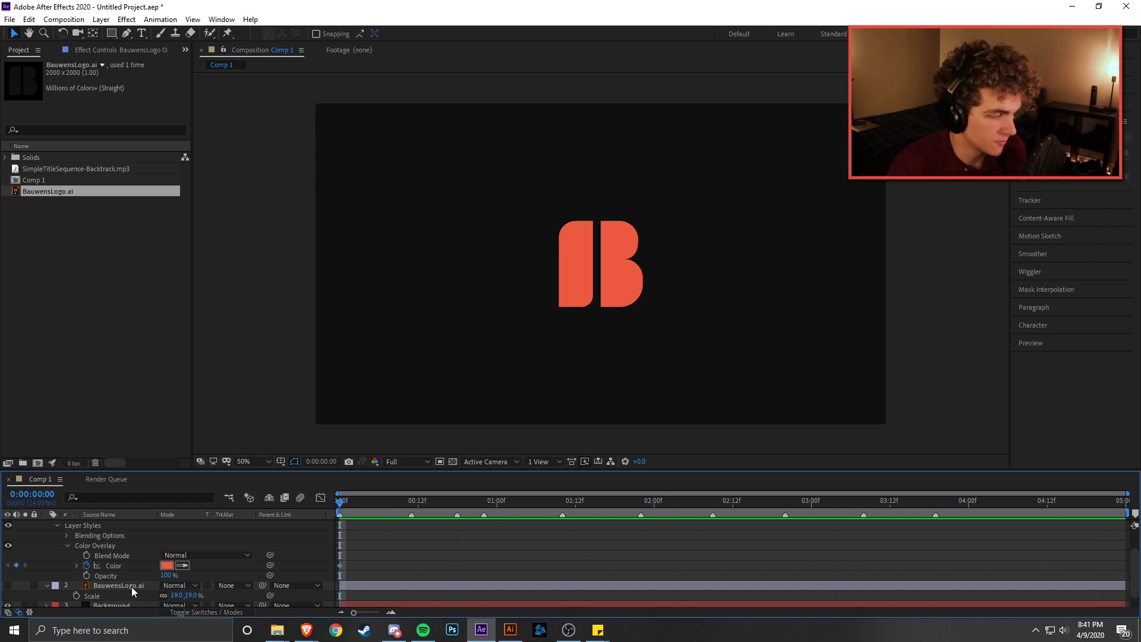
- Apply a Color Overlay layer style to the Background layer and expand the overlay's settings
{"action": "left_click", "coordinate": [116, 606]}
{"action": "scroll", "coordinate": [117, 606], "scroll_direction": "down", "scroll_amount": 1}
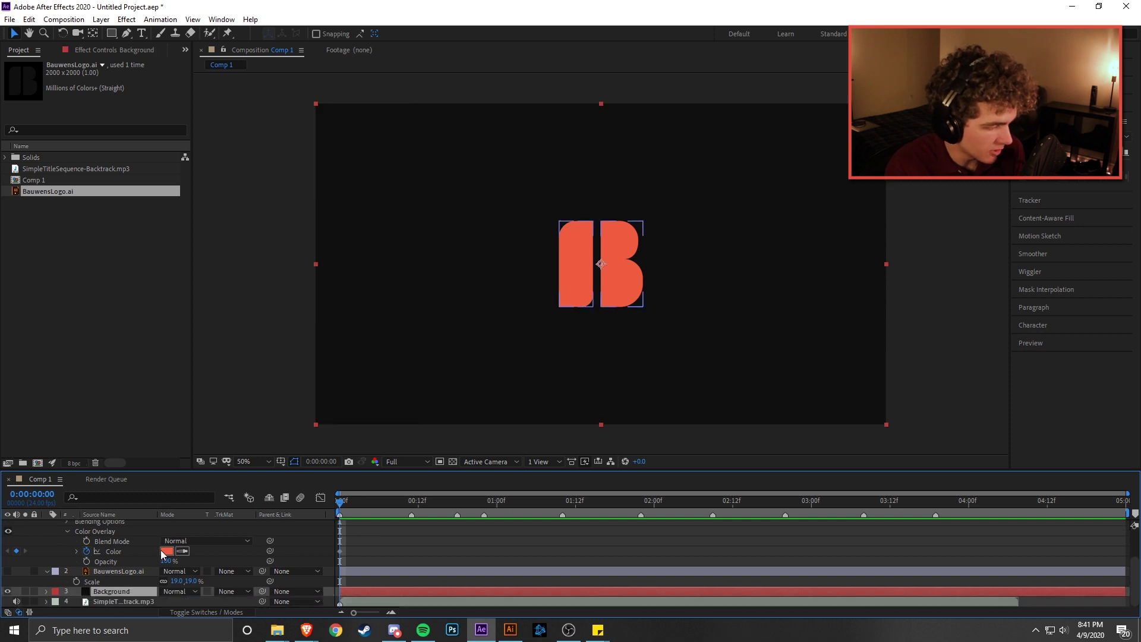
{"action": "right_click", "coordinate": [134, 591]}
{"action": "mouse_move", "coordinate": [227, 411]}
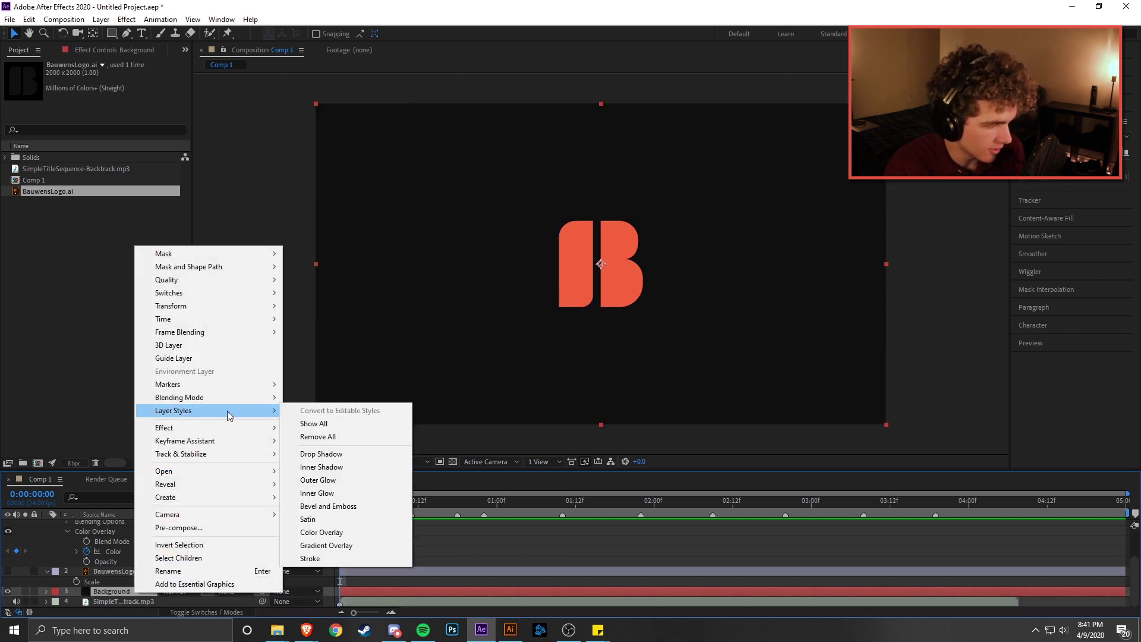
{"action": "left_click", "coordinate": [362, 531]}
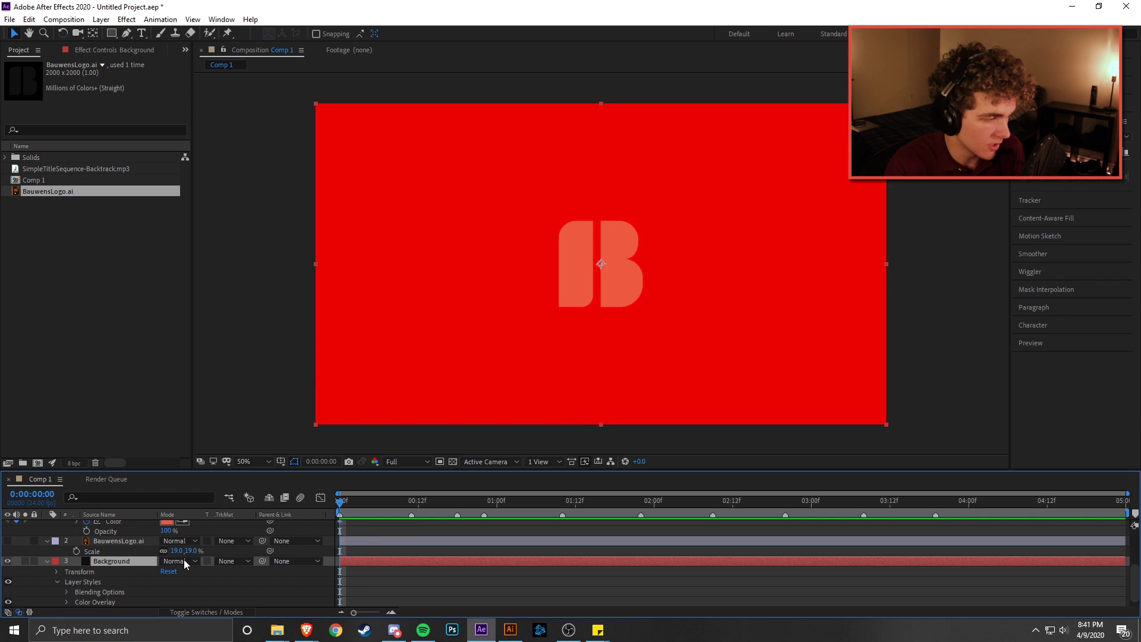
{"action": "scroll", "coordinate": [108, 583], "scroll_direction": "down", "scroll_amount": 1}
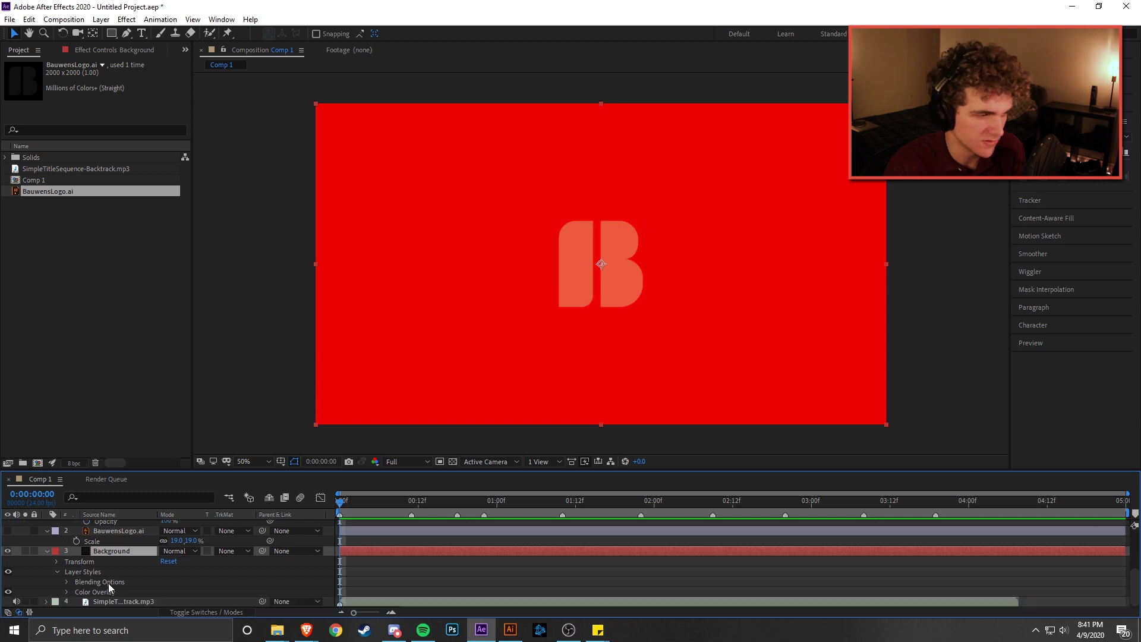
{"action": "left_click", "coordinate": [68, 591]}
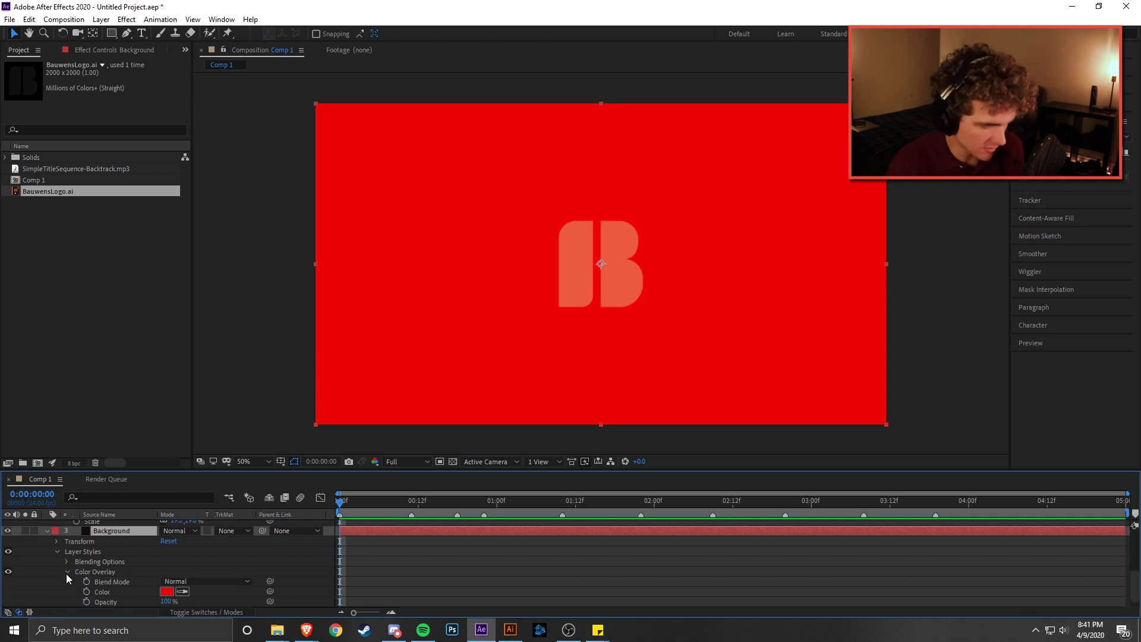
- Set the Background layer's overlay Color to the hex value 0F0F0F
{"action": "left_click", "coordinate": [166, 591]}
{"action": "type", "text": "111111"}
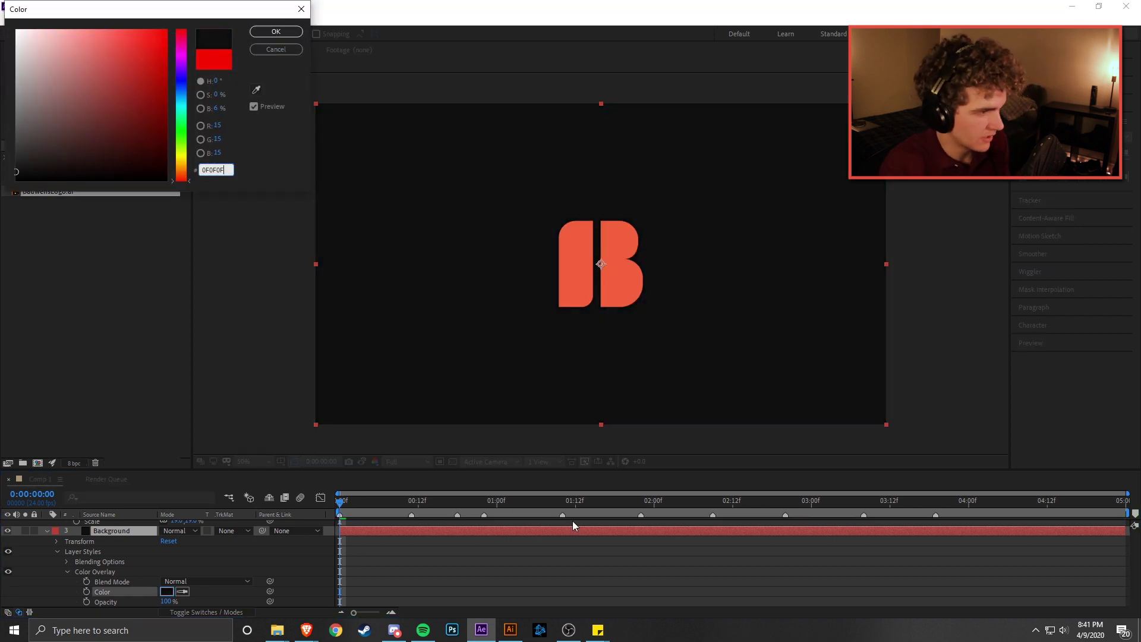
{"action": "key", "text": "Return"}
{"action": "left_click", "coordinate": [748, 594]}
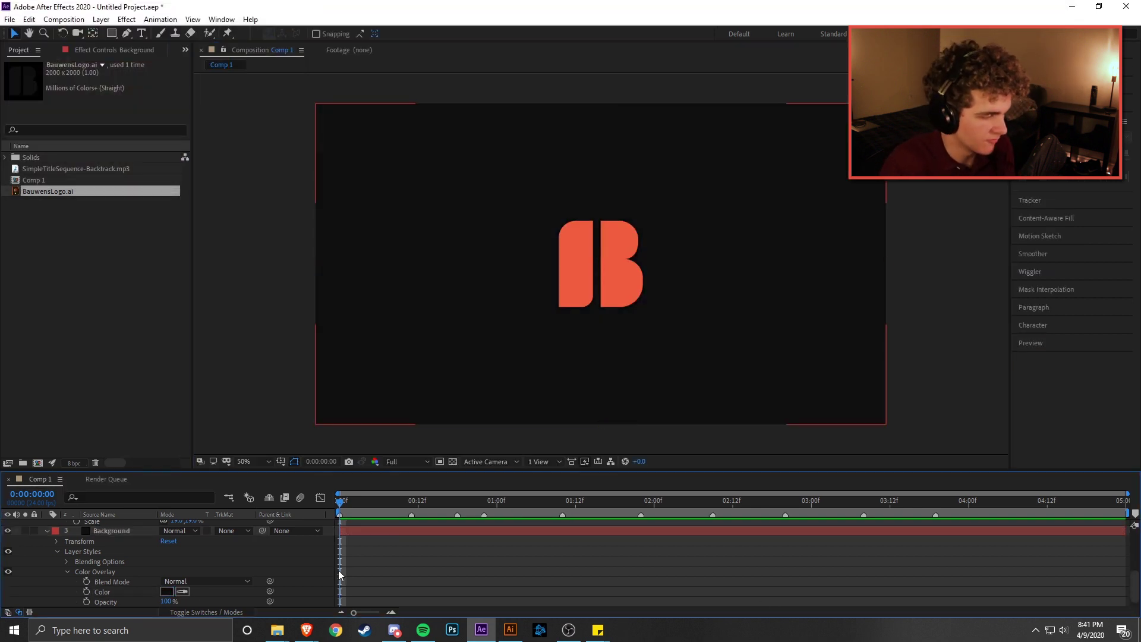
- Turn on keyframing for the Background layer's overlay Color, placing a keyframe at the first frame
{"action": "left_click", "coordinate": [86, 592]}
{"action": "scroll", "coordinate": [419, 579], "scroll_direction": "up", "scroll_amount": 3}
{"action": "left_click", "coordinate": [419, 578]}
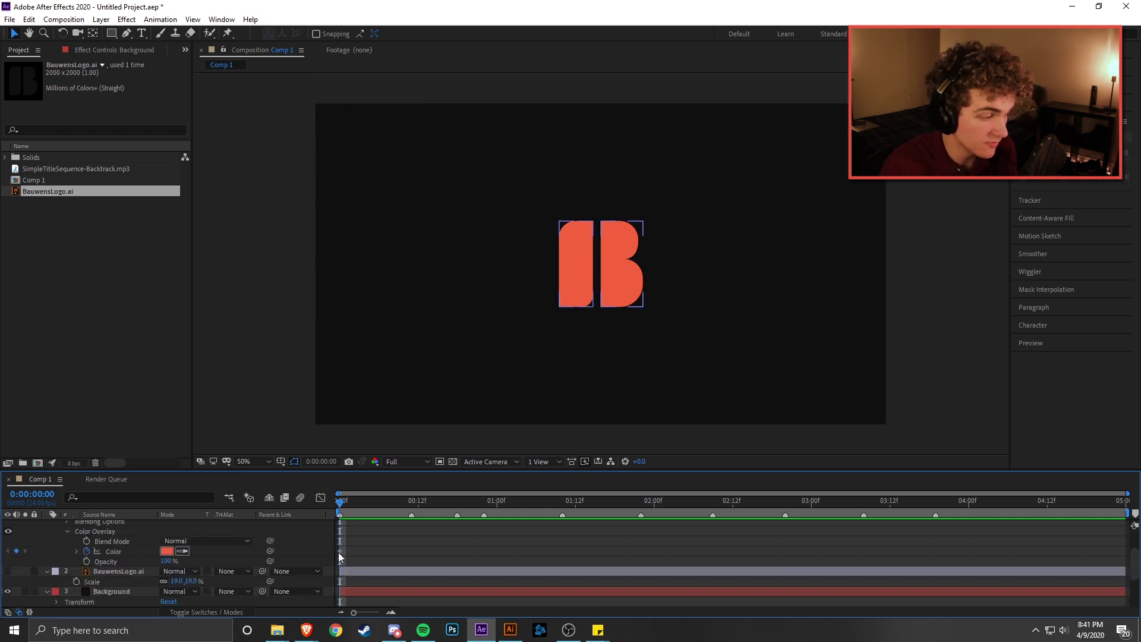
{"action": "scroll", "coordinate": [348, 546], "scroll_direction": "up", "scroll_amount": 2}
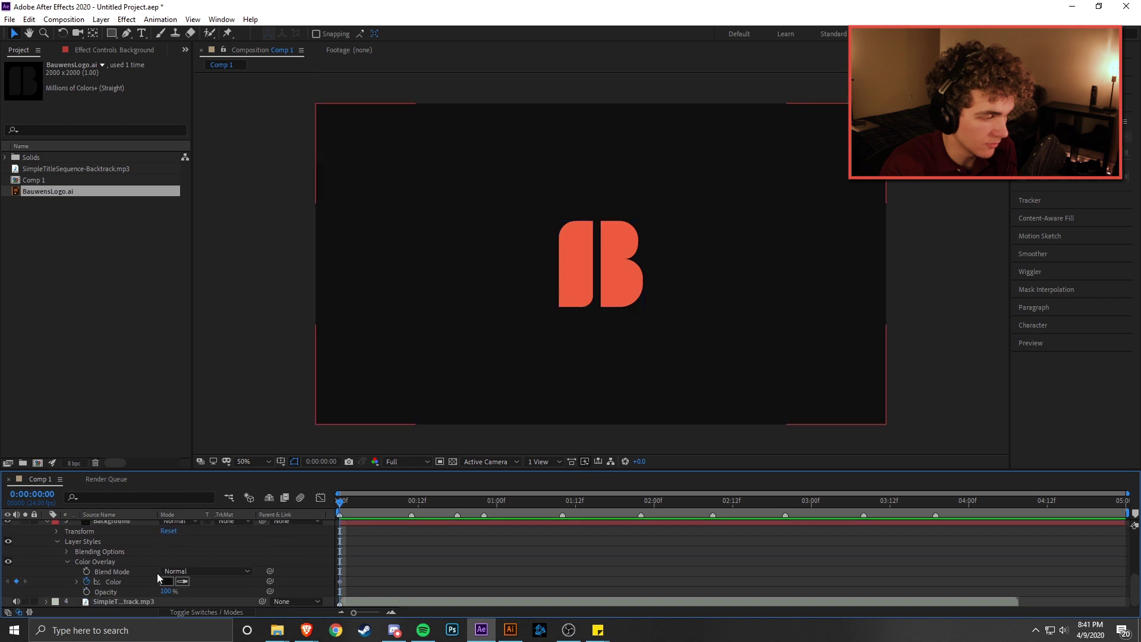
- At the marker on frame 11, change the logo outlines' overlay Color to the same near-black as the background
{"action": "left_click_drag", "start_coordinate": [364, 501], "coordinate": [411, 503]}
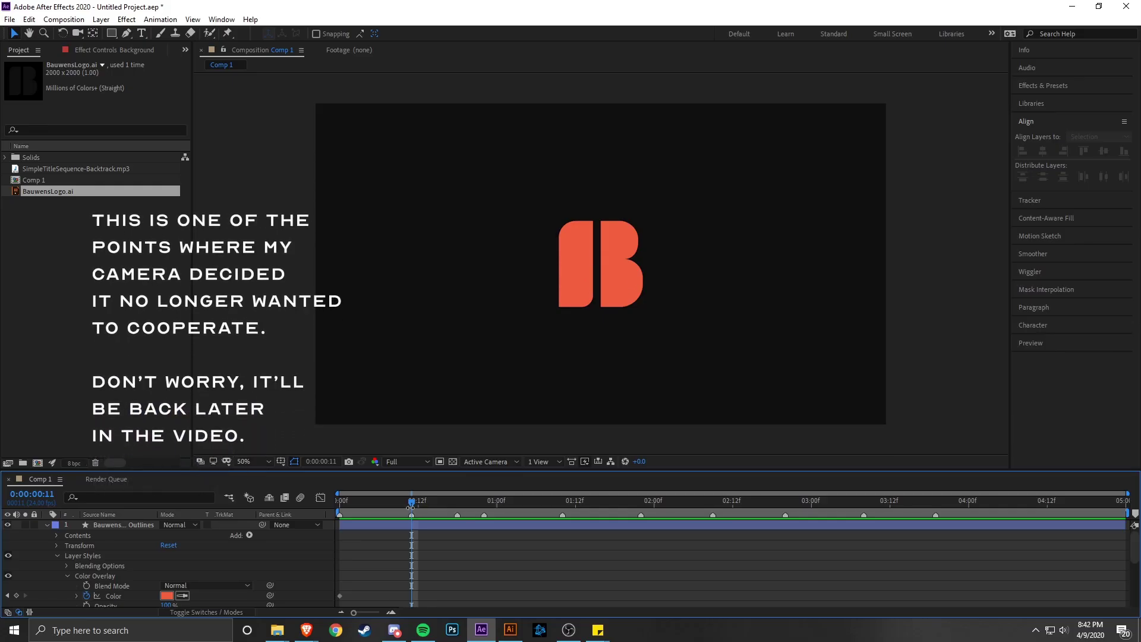
{"action": "left_click", "coordinate": [482, 527]}
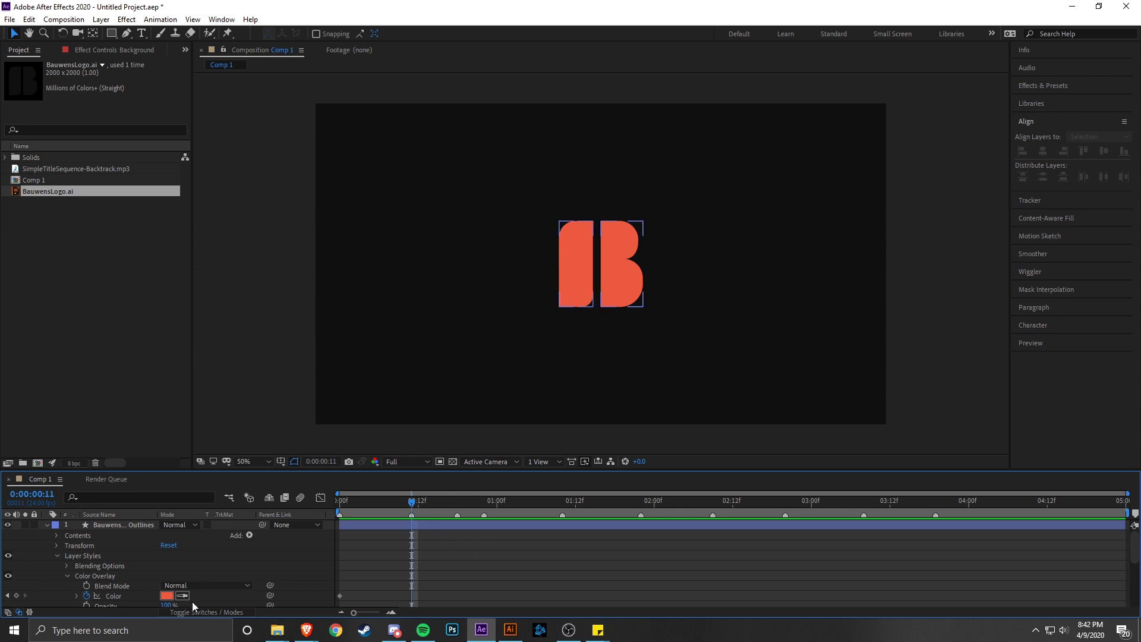
{"action": "left_click", "coordinate": [310, 589]}
{"action": "left_click", "coordinate": [413, 558]}
{"action": "left_click", "coordinate": [166, 595]}
{"action": "type", "text": "000000"}
{"action": "key", "text": "Return"}
- At frame 11, change the Background layer's overlay Color to the logo's orange-red
{"action": "scroll", "coordinate": [440, 532], "scroll_direction": "down", "scroll_amount": 5}
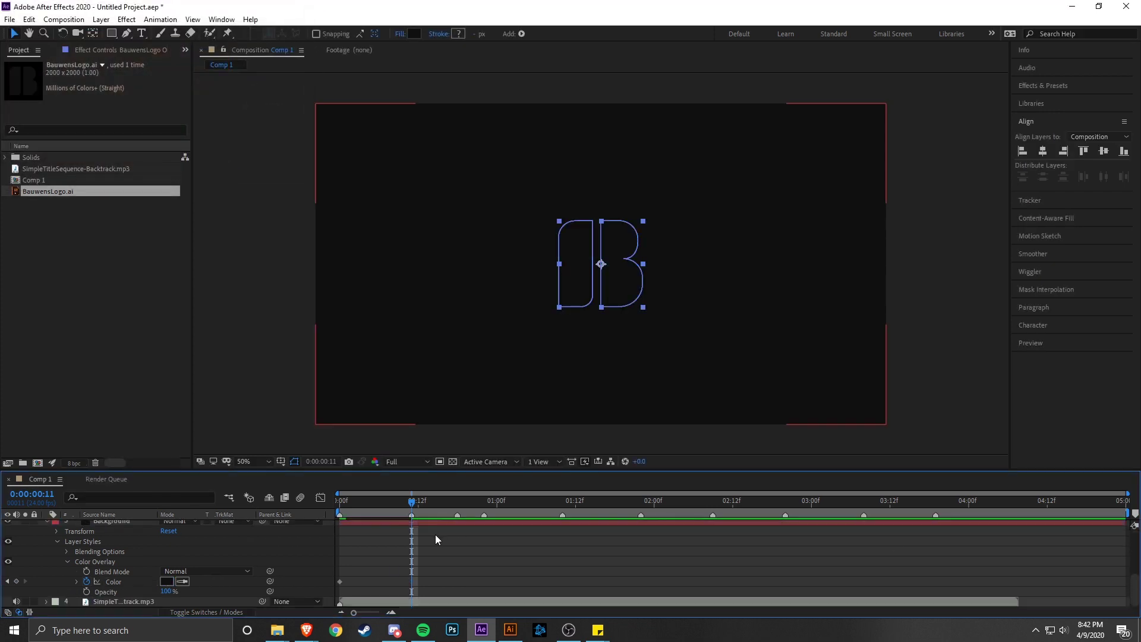
{"action": "left_click", "coordinate": [162, 583]}
{"action": "type", "text": "EB5A3C"}
{"action": "key", "text": "Return"}
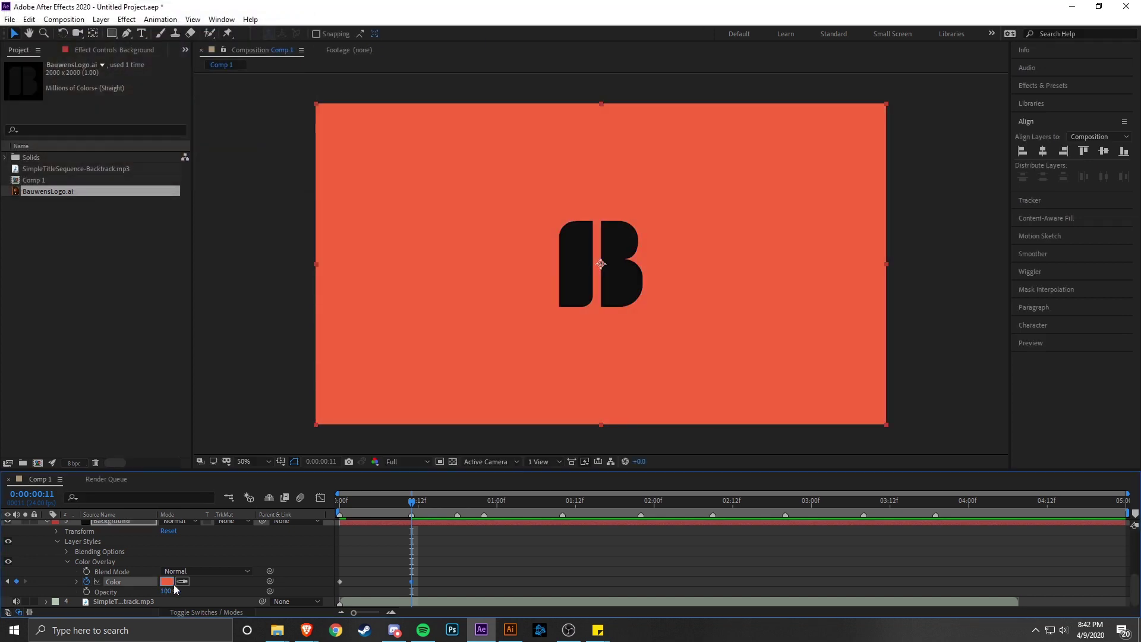
- Return to the first frame and play the opening to preview the logo and background colour change
{"action": "scroll", "coordinate": [585, 584], "scroll_direction": "up", "scroll_amount": 5}
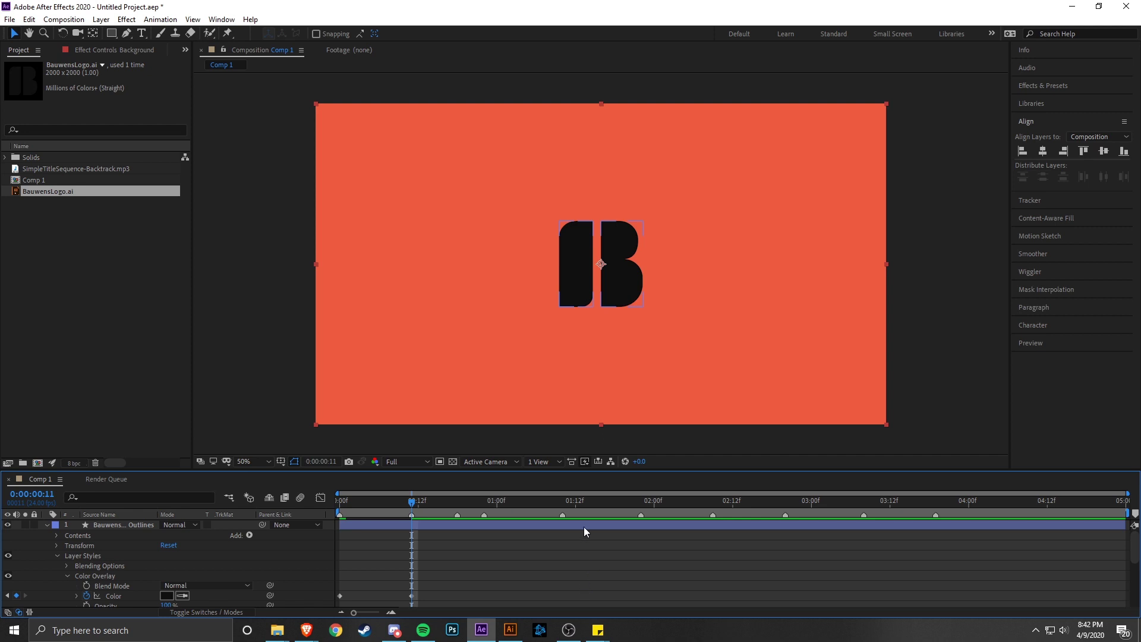
{"action": "scroll", "coordinate": [427, 528], "scroll_direction": "down", "scroll_amount": 5}
{"action": "scroll", "coordinate": [442, 565], "scroll_direction": "up", "scroll_amount": 5}
{"action": "left_click_drag", "start_coordinate": [426, 506], "coordinate": [329, 500]}
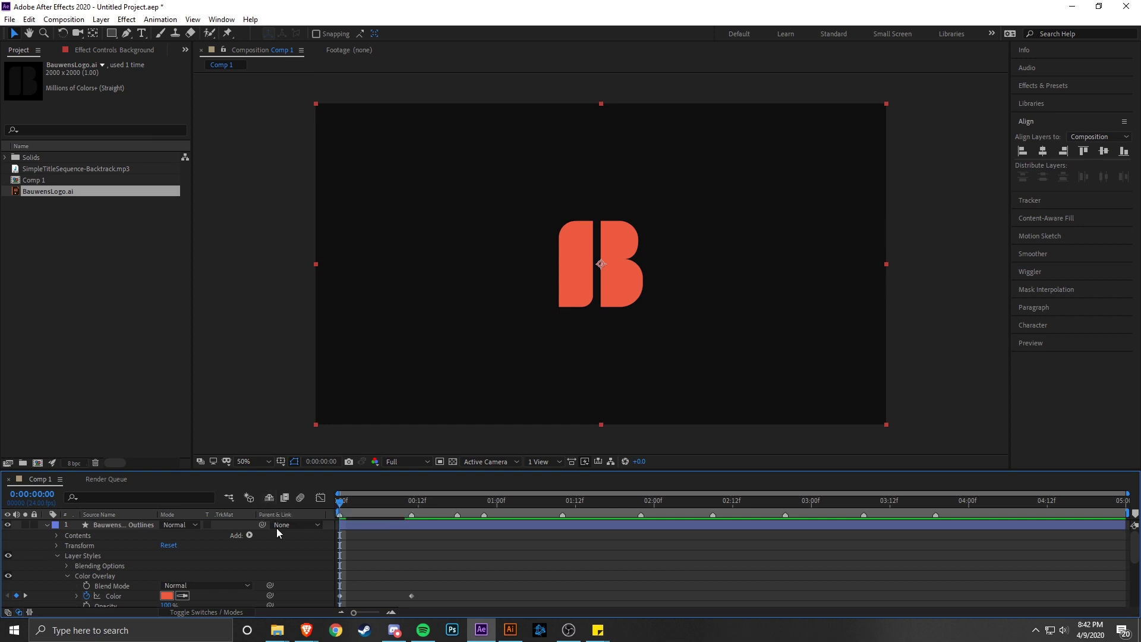
{"action": "left_click", "coordinate": [448, 594]}
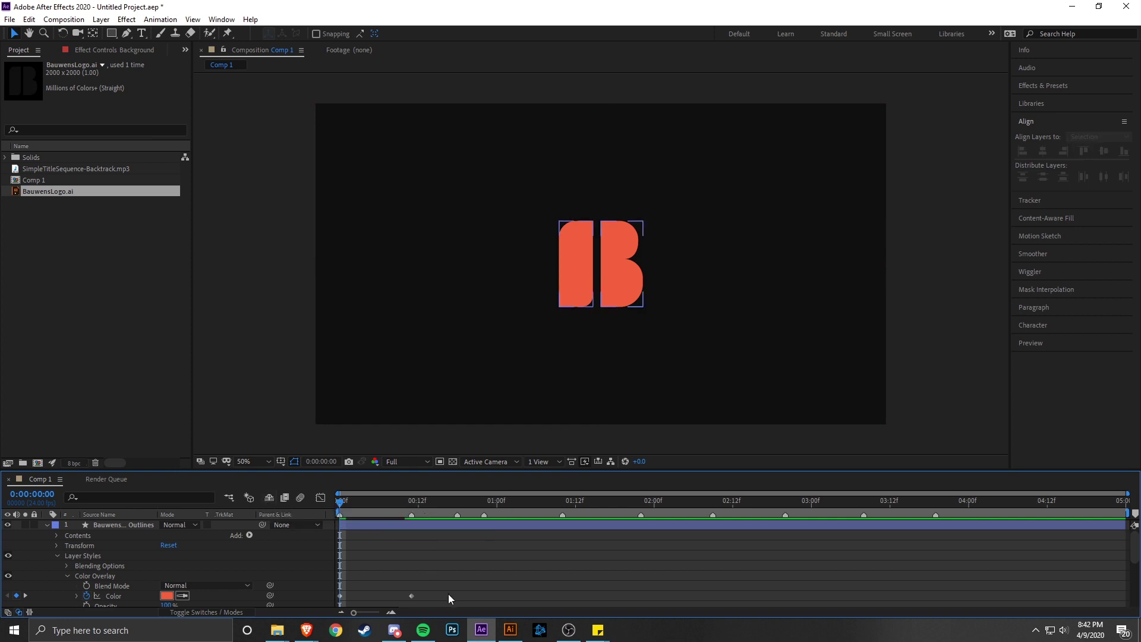
{"action": "key", "text": "space"}
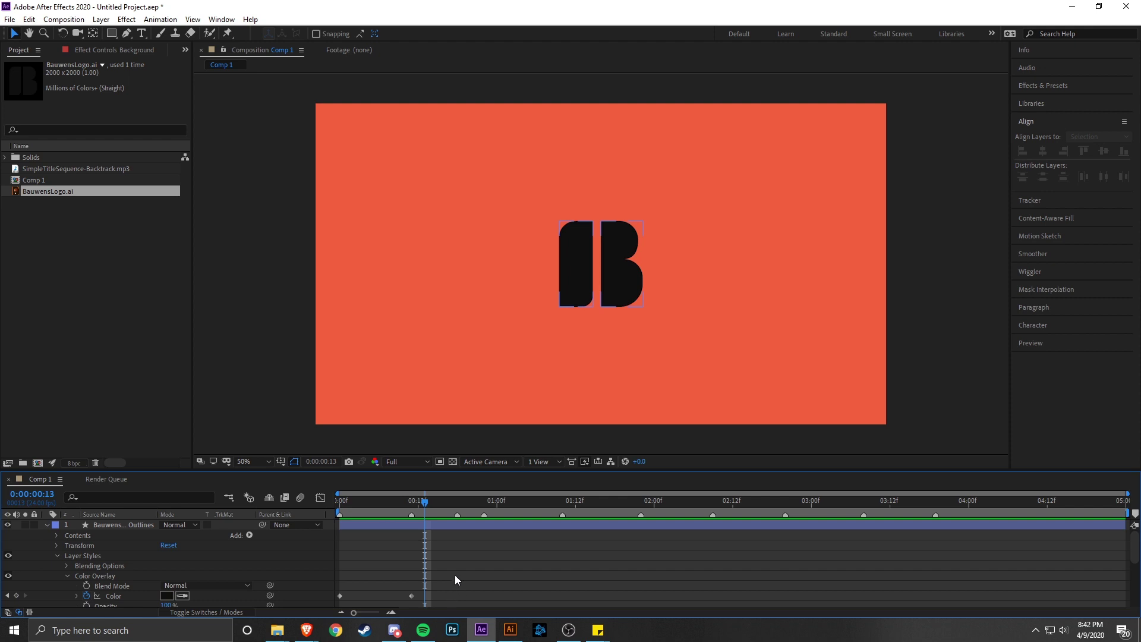
- Scrub between the first frame and the marker at frame 11 to examine how the colours shift
{"action": "left_click_drag", "start_coordinate": [436, 504], "coordinate": [412, 514]}
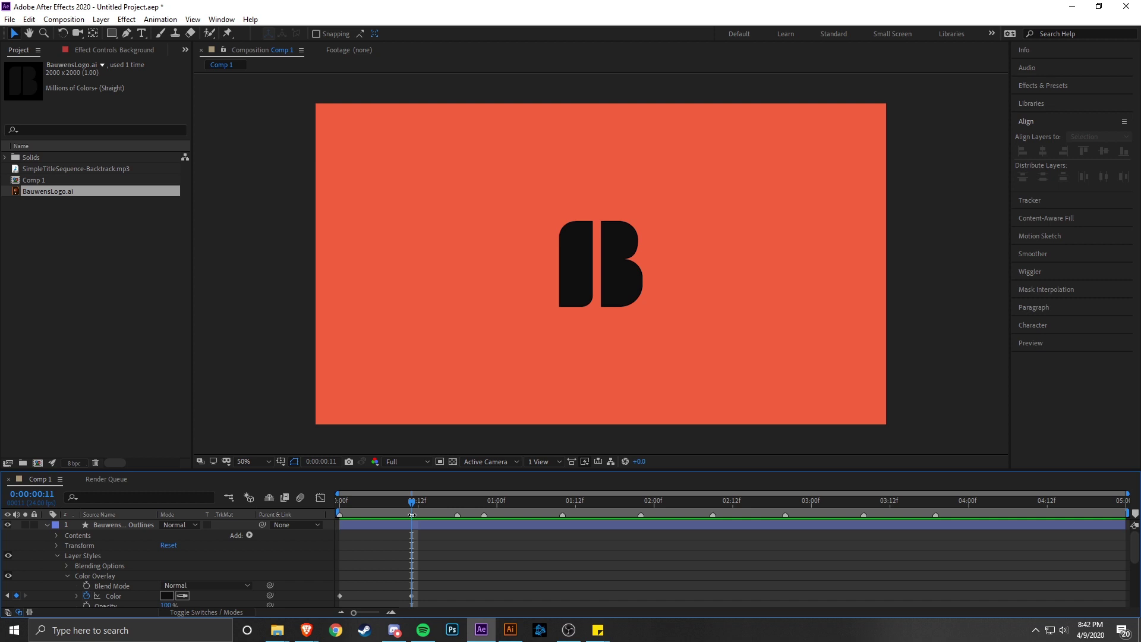
{"action": "mouse_move", "coordinate": [412, 502]}
{"action": "left_mouse_down"}
{"action": "mouse_move", "coordinate": [306, 497]}
{"action": "mouse_move", "coordinate": [411, 502]}
{"action": "left_mouse_up"}
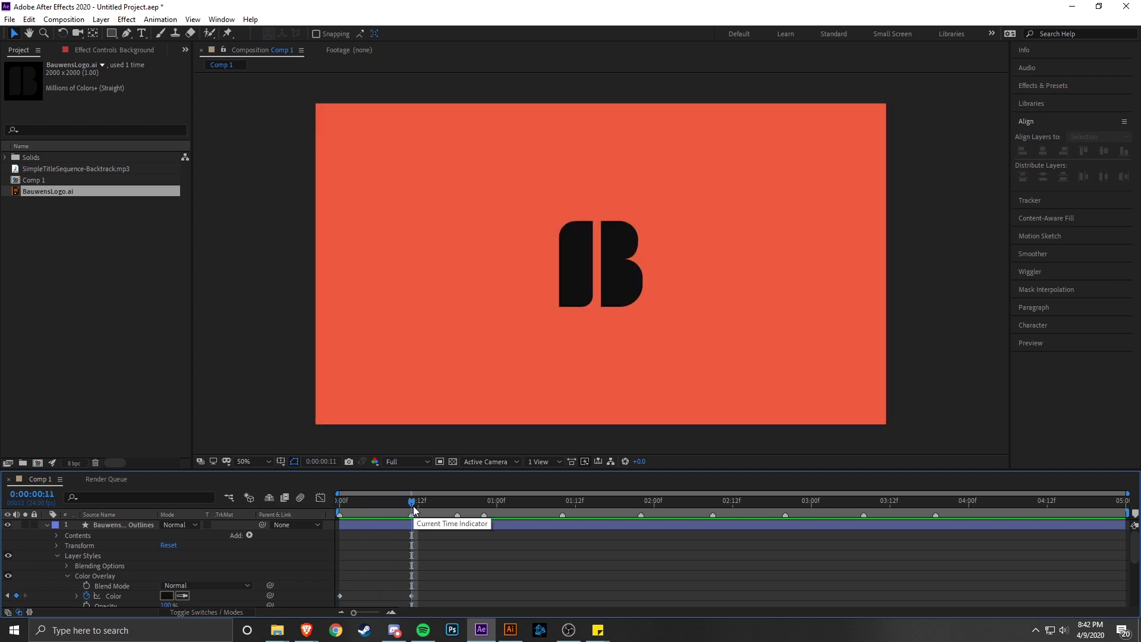
{"action": "left_click", "coordinate": [413, 525]}
{"action": "left_click_drag", "start_coordinate": [411, 501], "coordinate": [270, 515]}
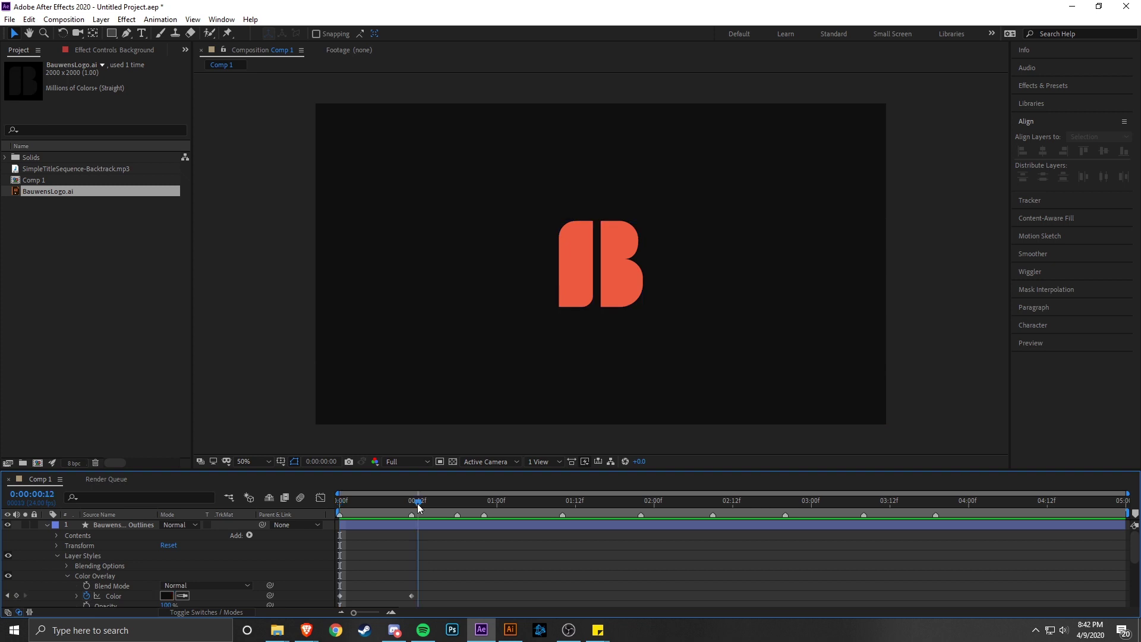
{"action": "left_click", "coordinate": [414, 503]}
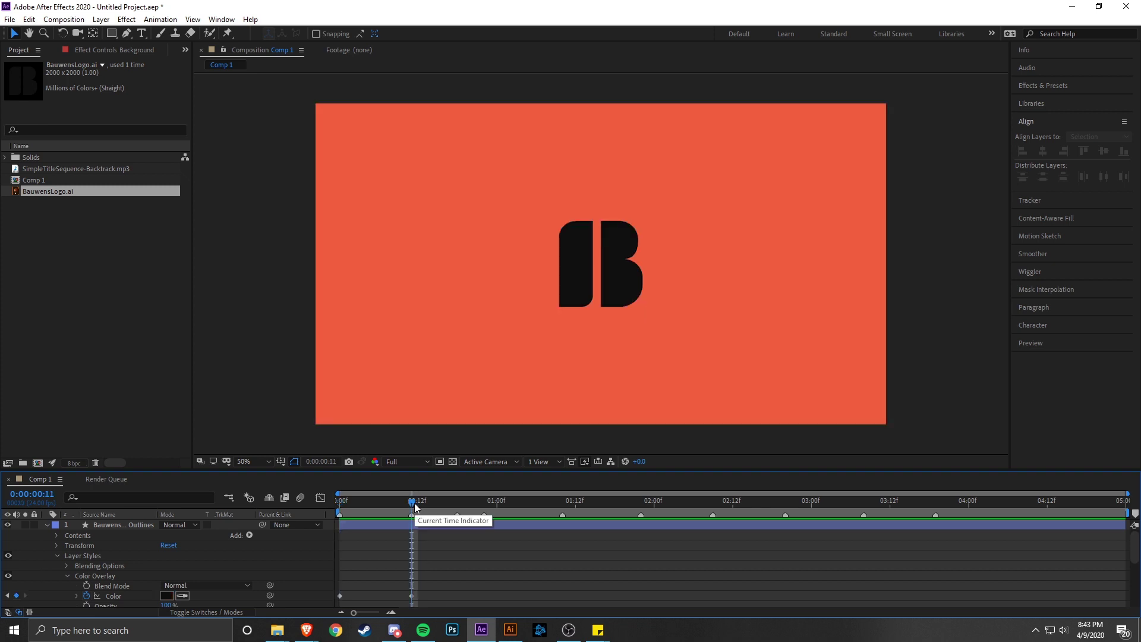
- Undo the logo and background colour changes made at frame 11
{"action": "key", "text": "ctrl+z"}
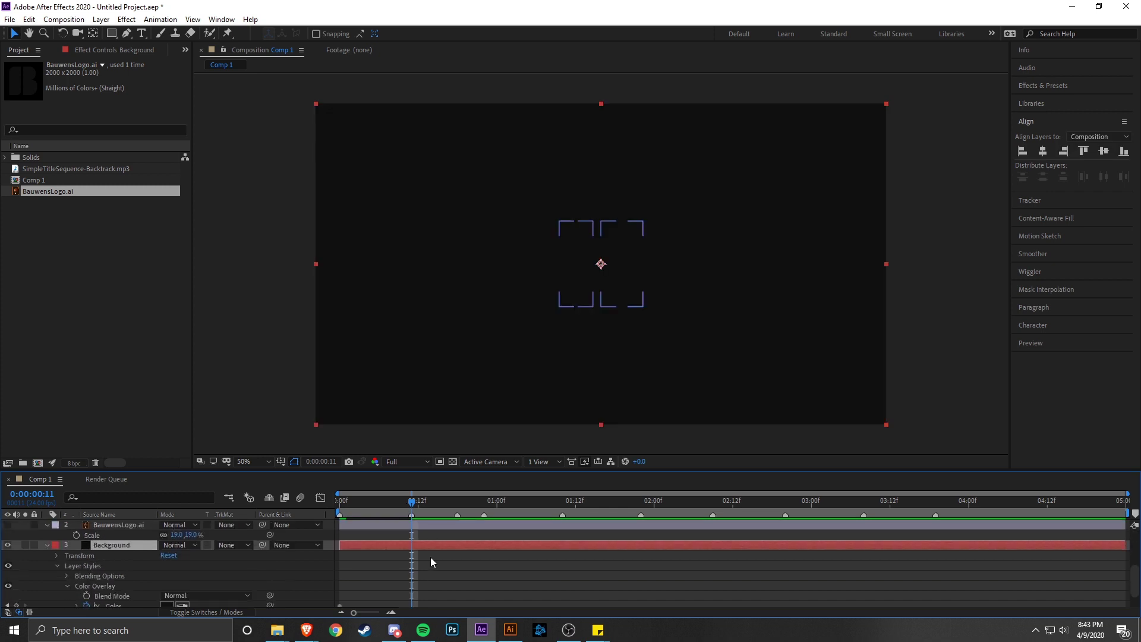
{"action": "scroll", "coordinate": [430, 557], "scroll_direction": "down", "scroll_amount": 1}
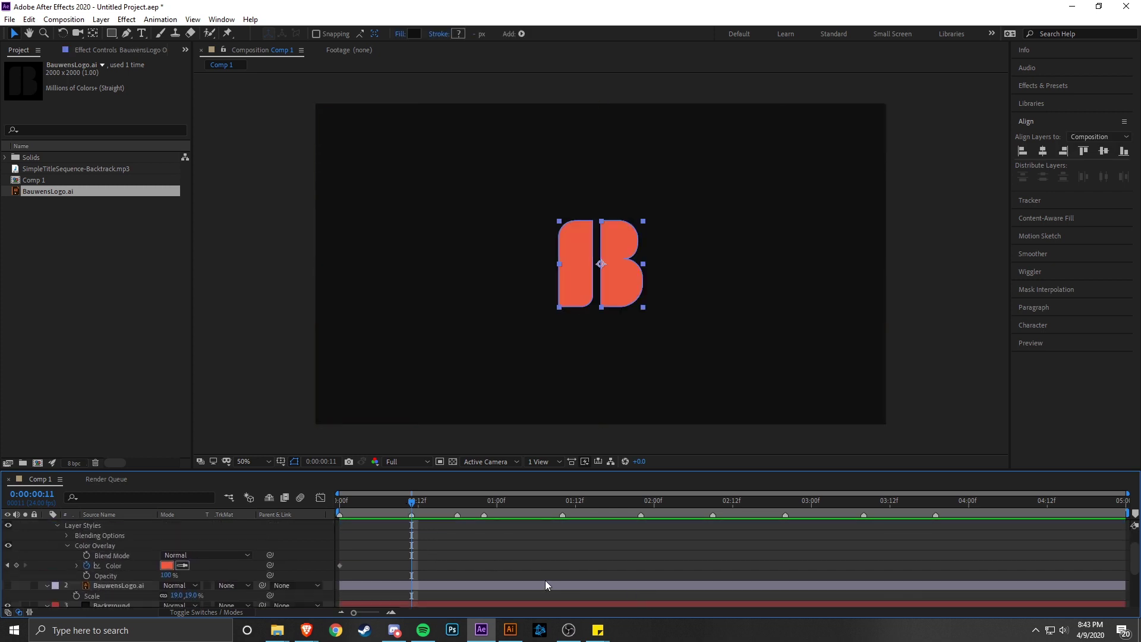
{"action": "left_click", "coordinate": [518, 554]}
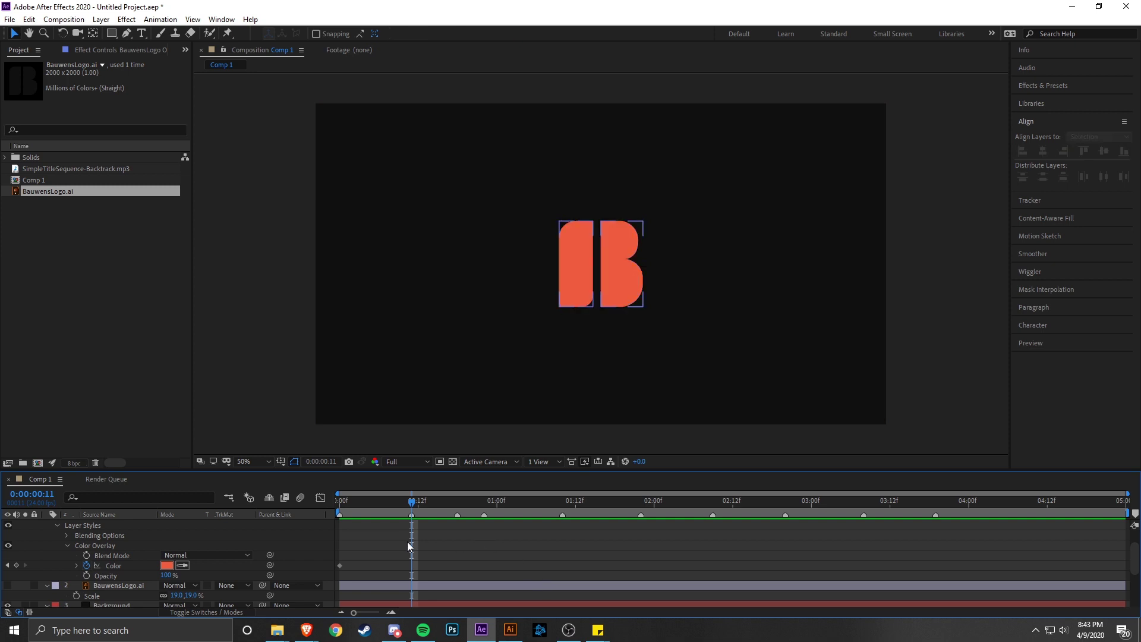
- Zoom the timeline to single-frame level around the marker at frame 11 to examine the individual frames
{"action": "scroll", "coordinate": [385, 545], "scroll_direction": "up", "scroll_amount": 4}
{"action": "scroll", "coordinate": [389, 547], "scroll_direction": "down", "scroll_amount": 5}
{"action": "scroll", "coordinate": [388, 545], "scroll_direction": "up", "scroll_amount": 2}
{"action": "scroll", "coordinate": [384, 549], "scroll_direction": "down", "scroll_amount": 2}
{"action": "scroll", "coordinate": [381, 555], "scroll_direction": "up", "scroll_amount": 4}
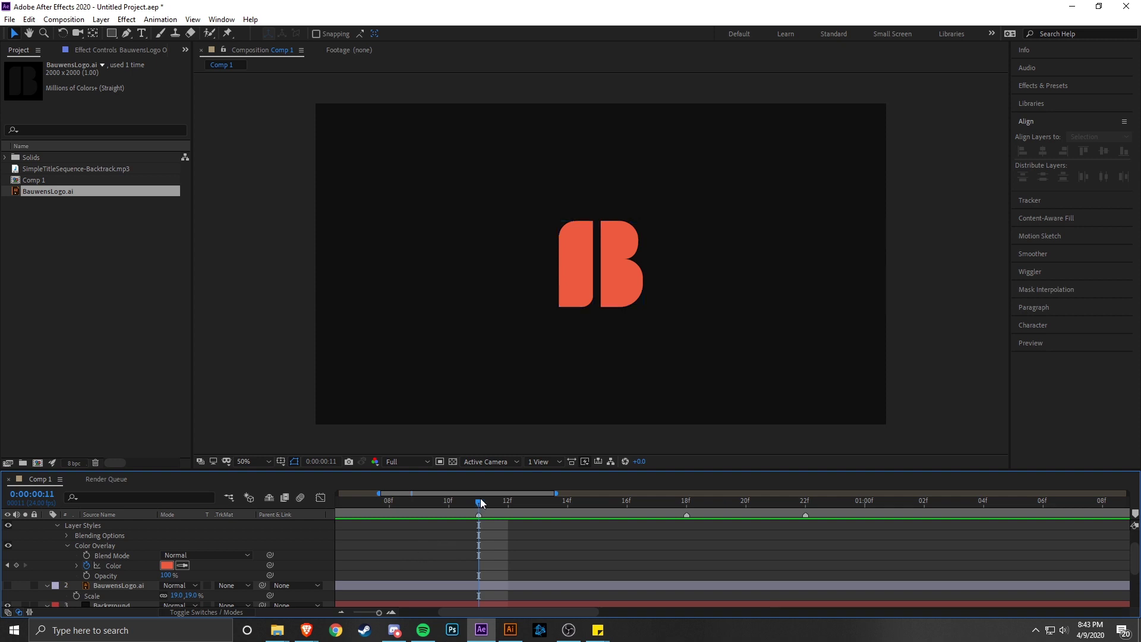
{"action": "mouse_move", "coordinate": [462, 504]}
{"action": "left_mouse_down"}
{"action": "mouse_move", "coordinate": [387, 504]}
{"action": "mouse_move", "coordinate": [470, 510]}
{"action": "left_mouse_up"}
{"action": "key", "text": "semicolon"}
{"action": "mouse_move", "coordinate": [416, 507]}
{"action": "left_mouse_down"}
{"action": "mouse_move", "coordinate": [496, 515]}
{"action": "mouse_move", "coordinate": [343, 519]}
{"action": "mouse_move", "coordinate": [508, 521]}
{"action": "mouse_move", "coordinate": [415, 522]}
{"action": "left_mouse_up"}
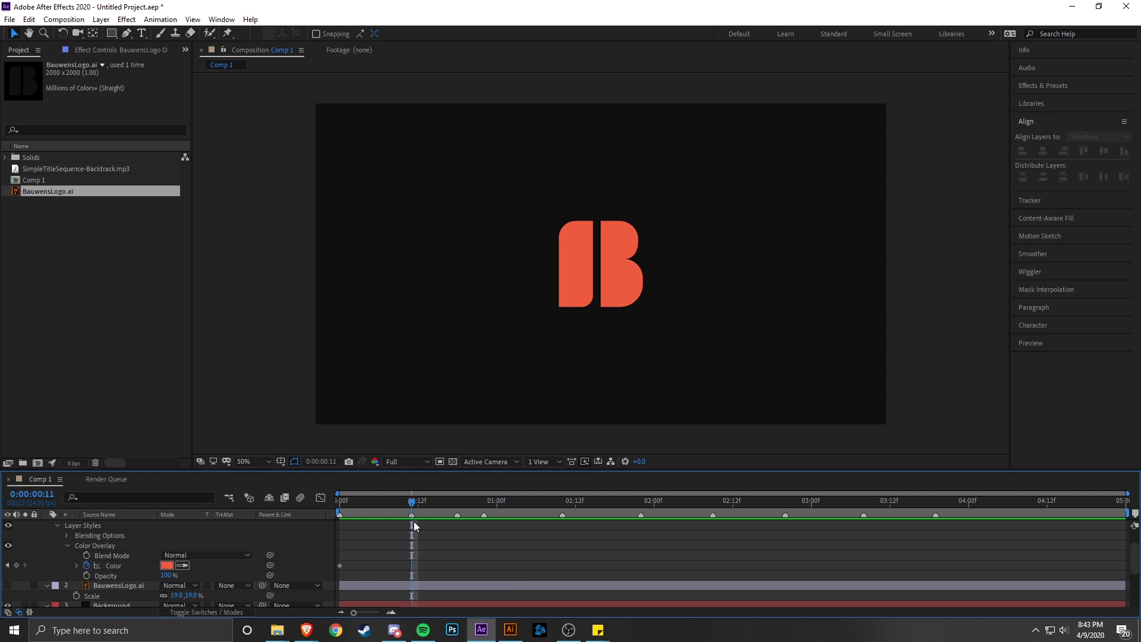
{"action": "key", "text": "semicolon"}
{"action": "scroll", "coordinate": [375, 537], "scroll_direction": "right", "scroll_amount": 2}
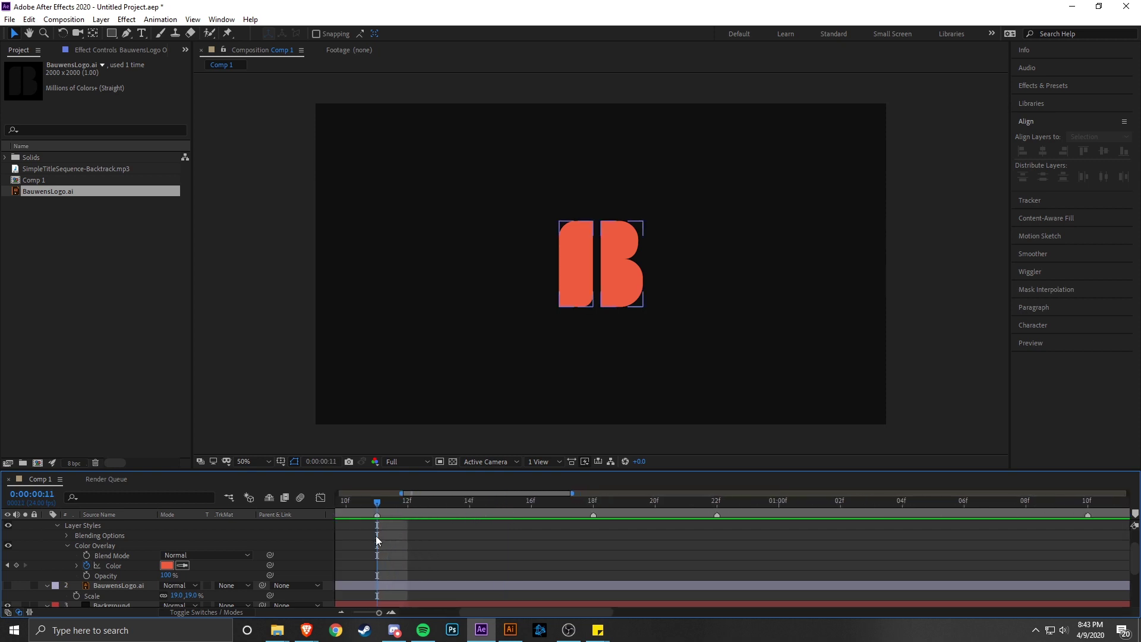
{"action": "scroll", "coordinate": [376, 539], "scroll_direction": "down", "scroll_amount": 2}
{"action": "scroll", "coordinate": [376, 539], "scroll_direction": "up", "scroll_amount": 2}
{"action": "scroll", "coordinate": [375, 540], "scroll_direction": "up", "scroll_amount": 2}
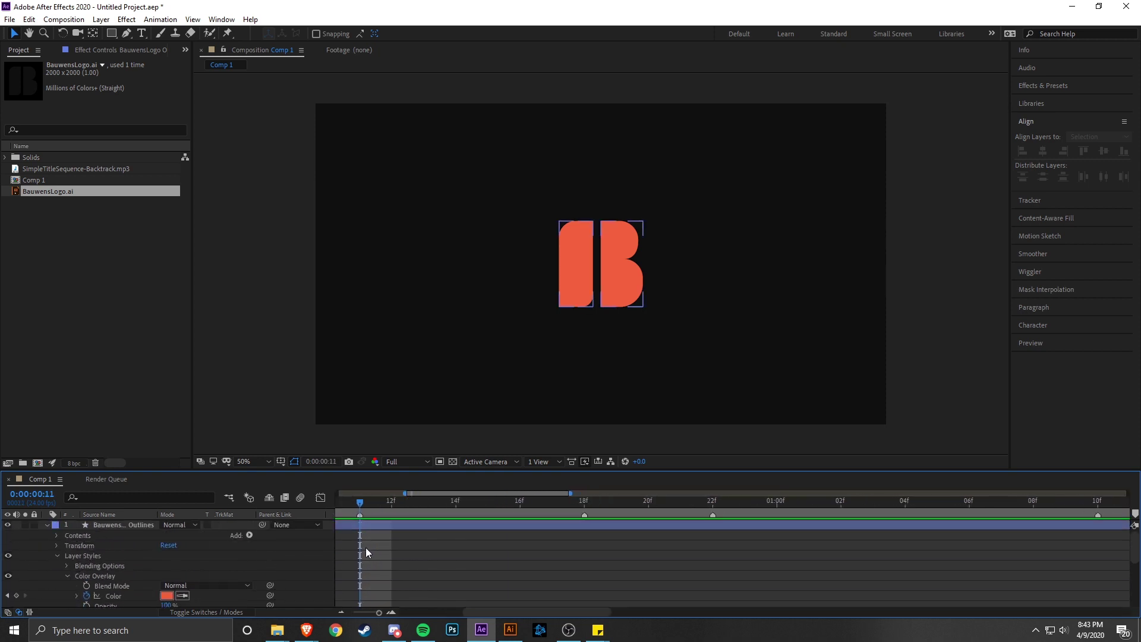
{"action": "scroll", "coordinate": [366, 547], "scroll_direction": "left", "scroll_amount": 3}
{"action": "scroll", "coordinate": [364, 544], "scroll_direction": "right", "scroll_amount": 1}
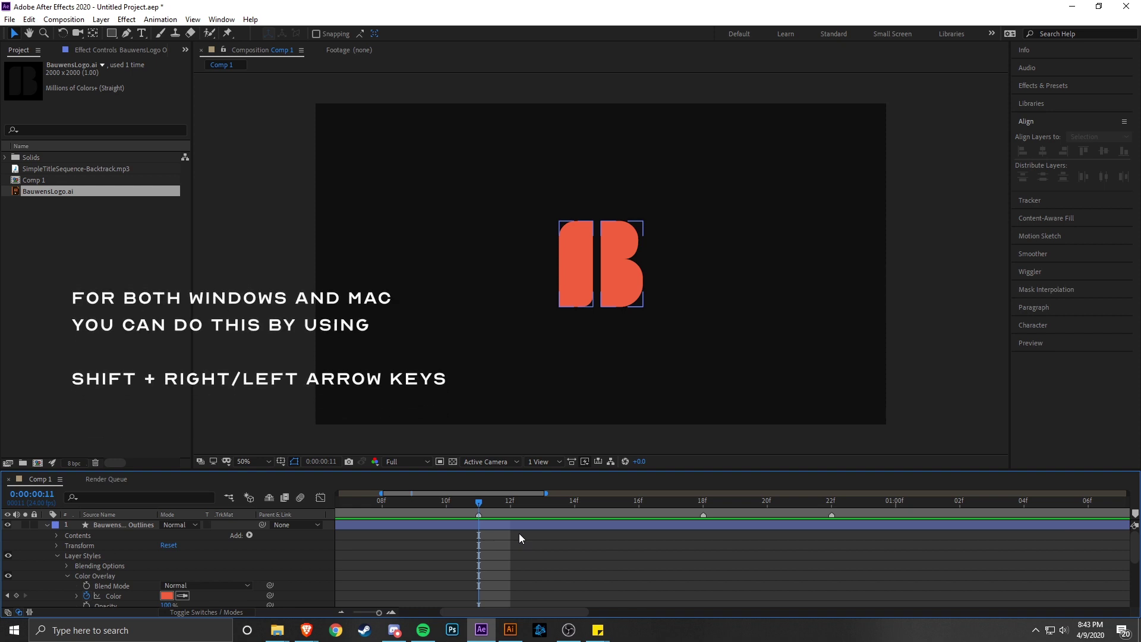
- Step the playhead forward and back through the frames around the marker at frame 11
{"action": "key", "text": "shift+Right"}
{"action": "key", "text": "shift+Left"}
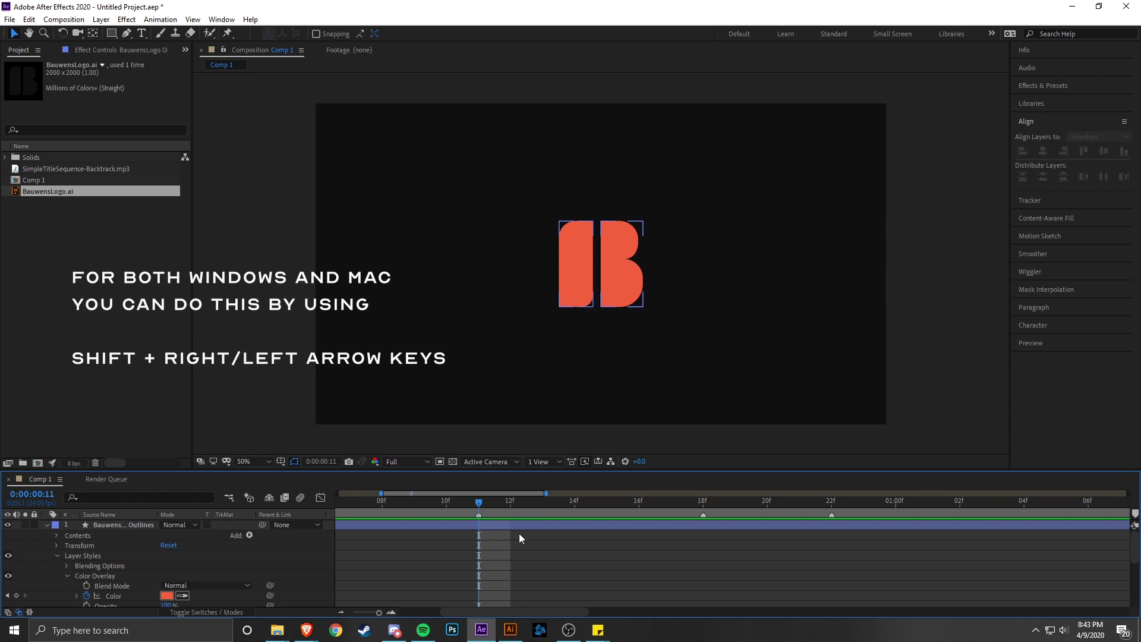
{"action": "key", "text": "shift+Right"}
{"action": "key", "text": "shift+Left"}
{"action": "key", "text": "shift+Right"}
{"action": "key", "text": "shift+Left"}
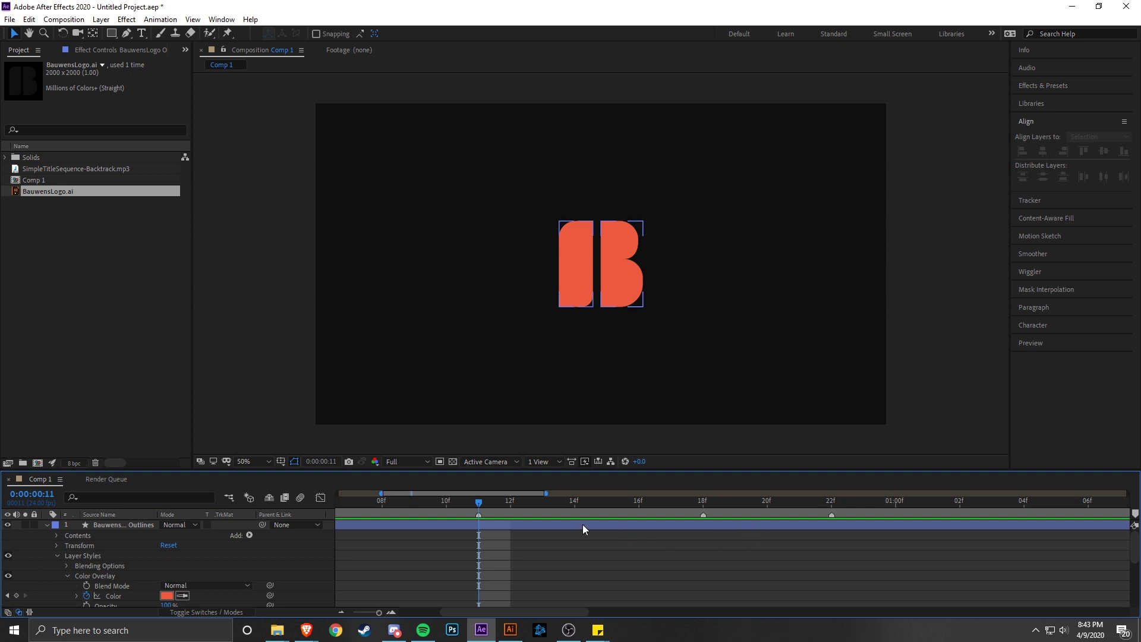
{"action": "key", "text": "Page_Down"}
{"action": "key", "text": "Page_Up"}
{"action": "key", "text": "Page_Down"}
{"action": "key", "text": "Page_Up"}
- Move the playhead to frame 10, one frame before the marker at frame 11
{"action": "left_click", "coordinate": [453, 444]}
{"action": "mouse_move", "coordinate": [476, 500]}
{"action": "left_mouse_down"}
{"action": "mouse_move", "coordinate": [412, 505]}
{"action": "mouse_move", "coordinate": [498, 510]}
{"action": "mouse_move", "coordinate": [461, 511]}
{"action": "mouse_move", "coordinate": [498, 511]}
{"action": "mouse_move", "coordinate": [476, 511]}
{"action": "left_mouse_up"}
{"action": "key", "text": ";"}
{"action": "mouse_move", "coordinate": [414, 506]}
{"action": "left_mouse_down"}
{"action": "mouse_move", "coordinate": [447, 504]}
{"action": "mouse_move", "coordinate": [327, 514]}
{"action": "mouse_move", "coordinate": [462, 508]}
{"action": "mouse_move", "coordinate": [414, 511]}
{"action": "left_mouse_up"}
{"action": "key", "text": ";"}
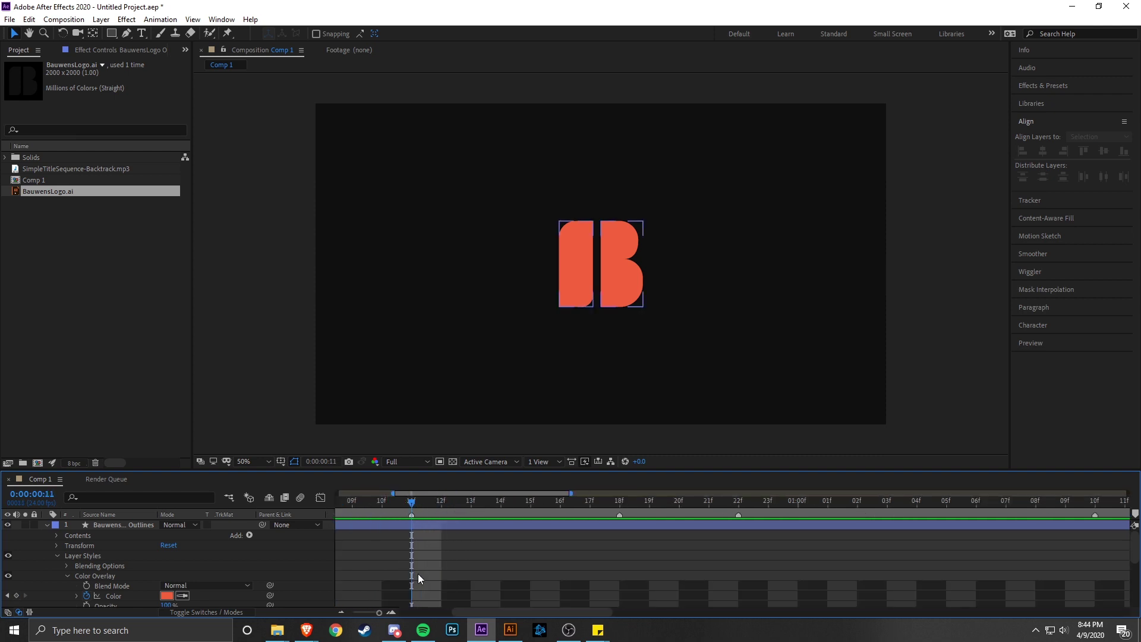
{"action": "key", "text": "Page_Up"}
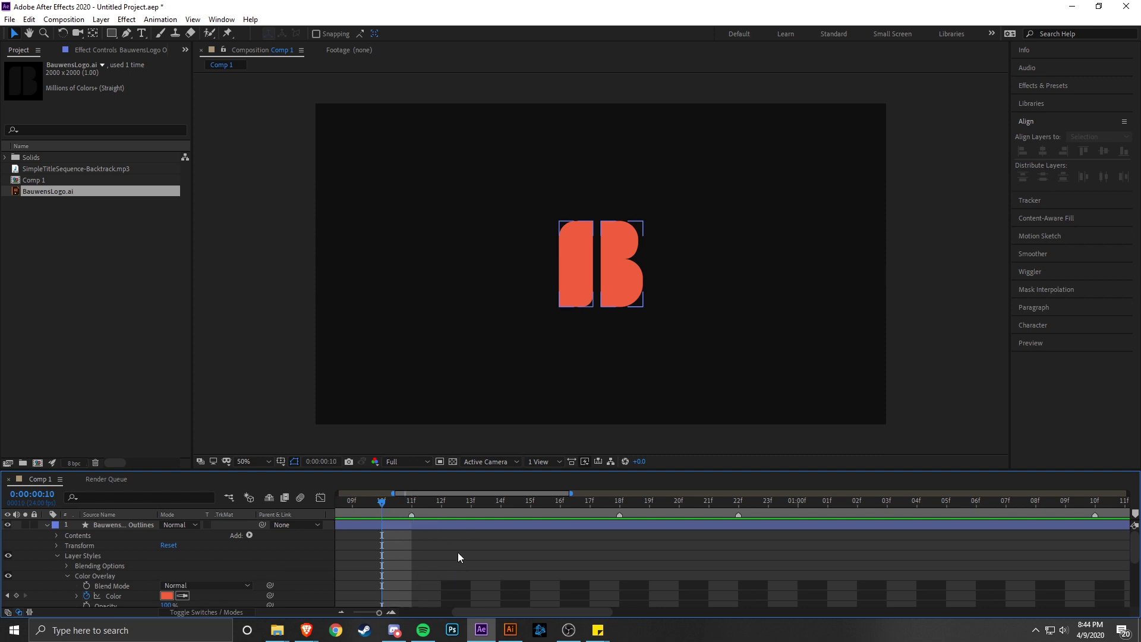
{"action": "scroll", "coordinate": [457, 556], "scroll_direction": "down", "scroll_amount": 1}
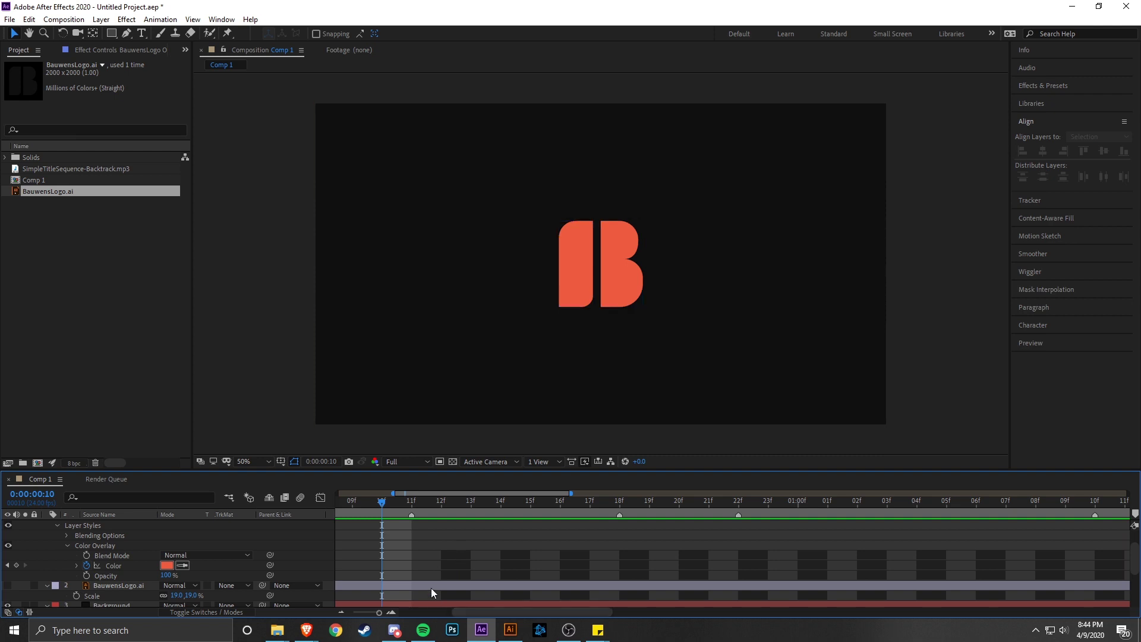
{"action": "scroll", "coordinate": [416, 567], "scroll_direction": "up", "scroll_amount": 2}
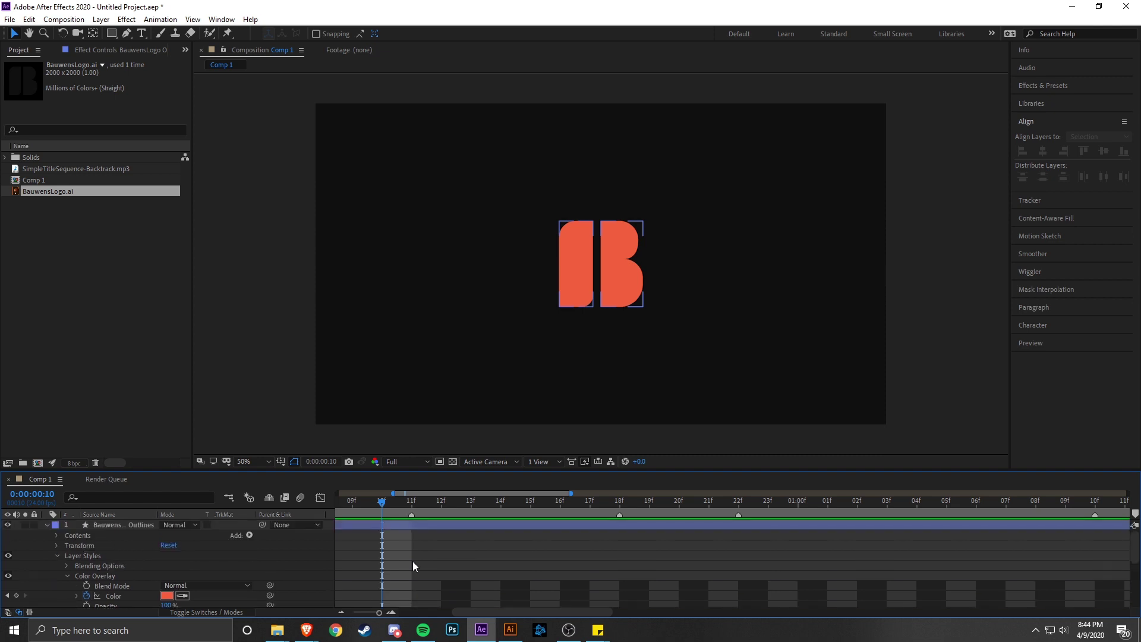
- Add Color Overlay colour keyframes to the logo and background layers at frame 10, keeping their current colours
{"action": "scroll", "coordinate": [510, 578], "scroll_direction": "down", "scroll_amount": 2}
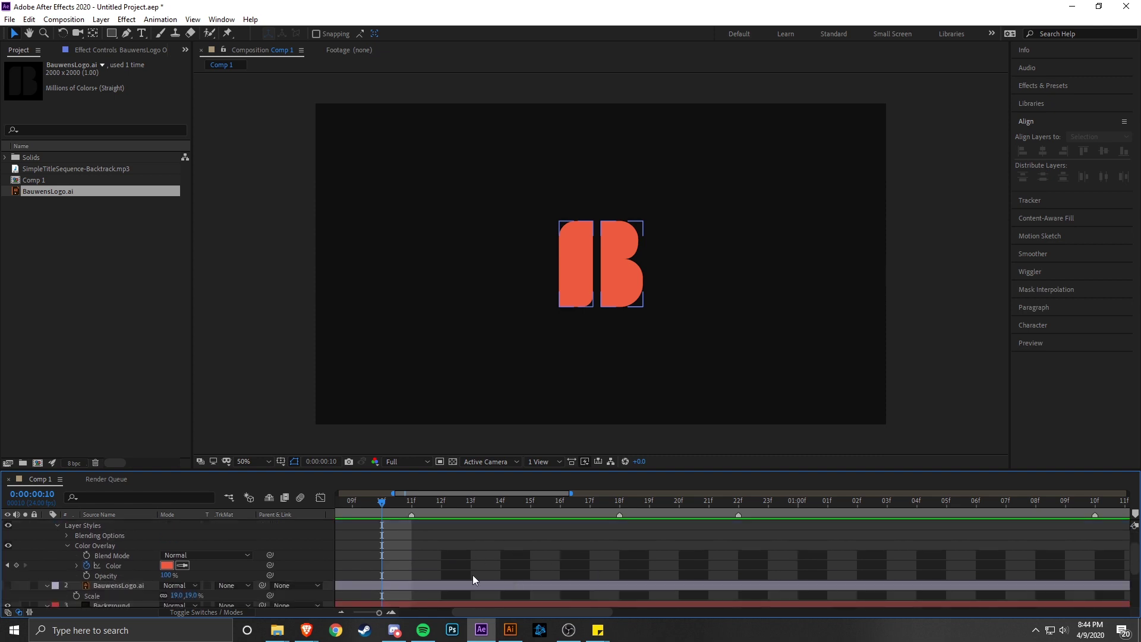
{"action": "left_click", "coordinate": [16, 565]}
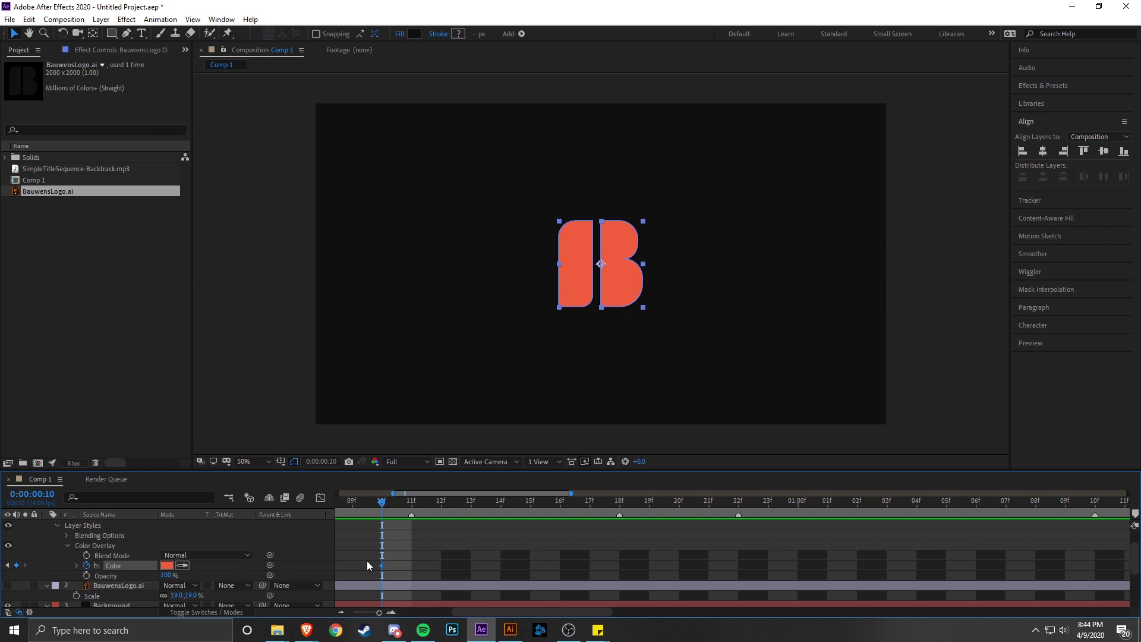
{"action": "key", "text": ";"}
{"action": "scroll", "coordinate": [45, 581], "scroll_direction": "down", "scroll_amount": 3}
{"action": "left_click", "coordinate": [16, 580]}
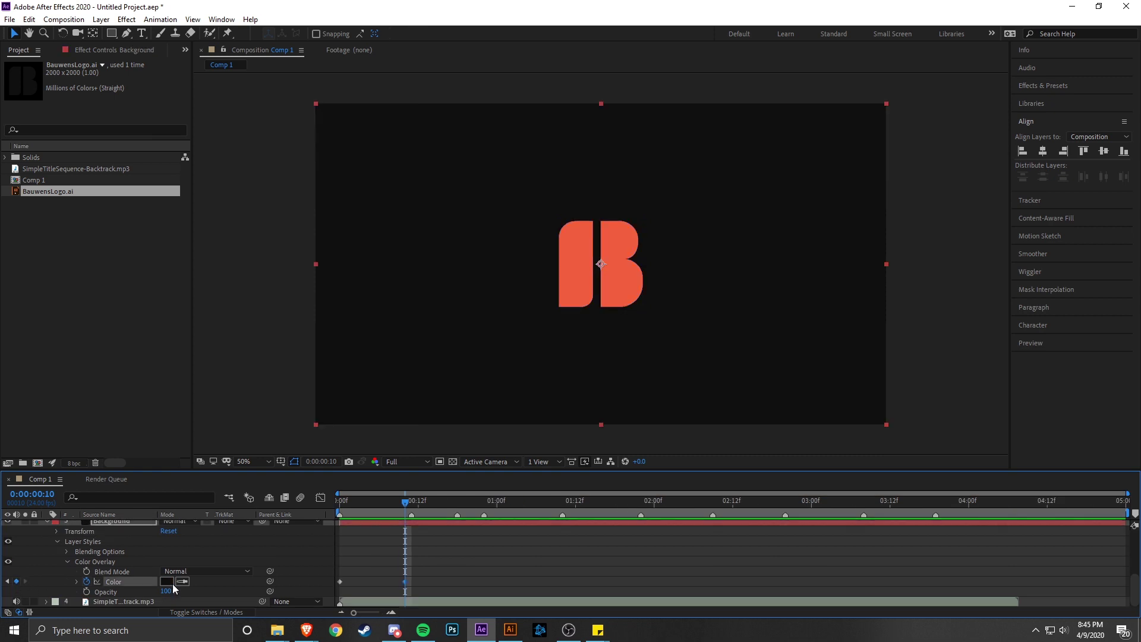
- At the marker on frame 11, set the logo's Color Overlay colour to 0F0F0F
{"action": "scroll", "coordinate": [524, 560], "scroll_direction": "up", "scroll_amount": 3}
{"action": "key", "text": "Page_Down"}
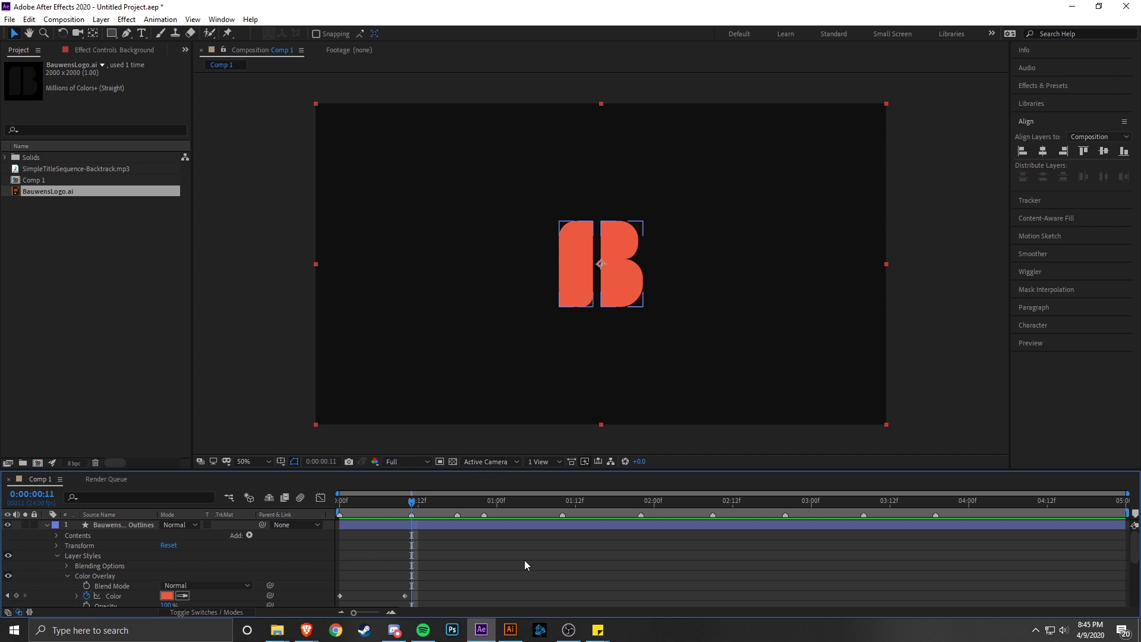
{"action": "left_click", "coordinate": [173, 595]}
{"action": "type", "text": "000000"}
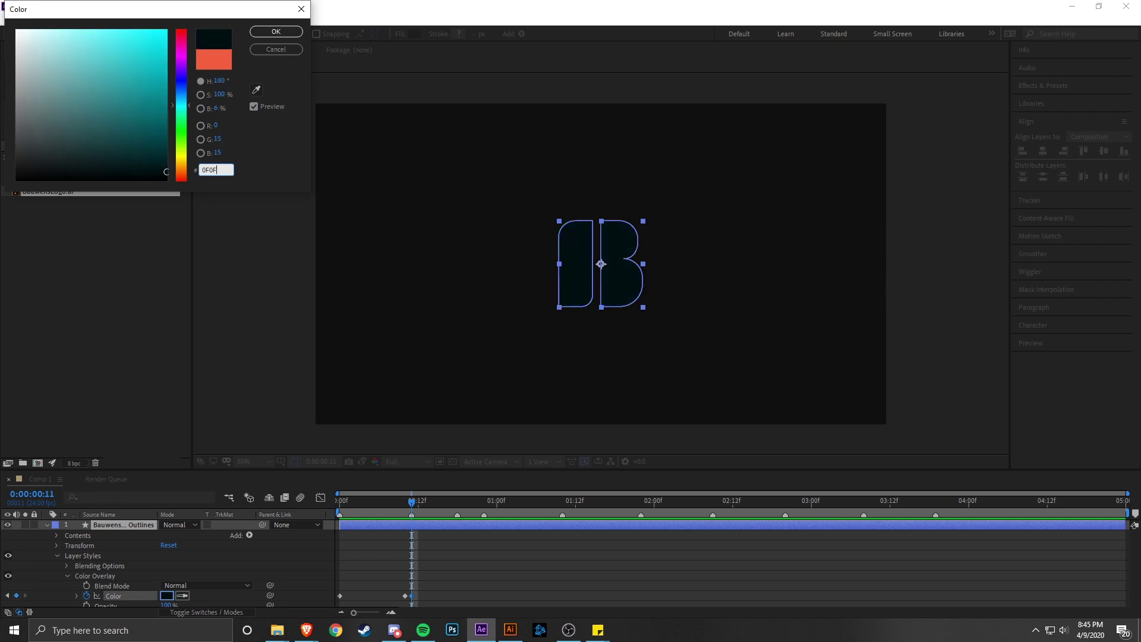
{"action": "key", "text": "Return"}
- Set the background's Color Overlay colour to EB5A3F at frame 11
{"action": "scroll", "coordinate": [607, 542], "scroll_direction": "down", "scroll_amount": 5}
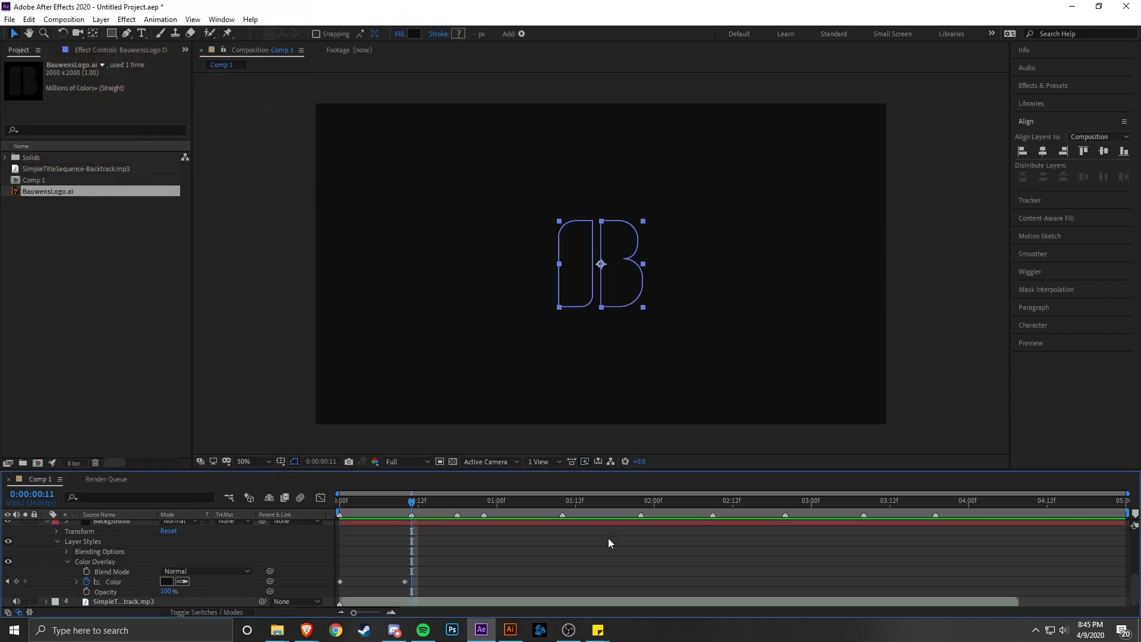
{"action": "left_click", "coordinate": [167, 581]}
{"action": "type", "text": "EB5"}
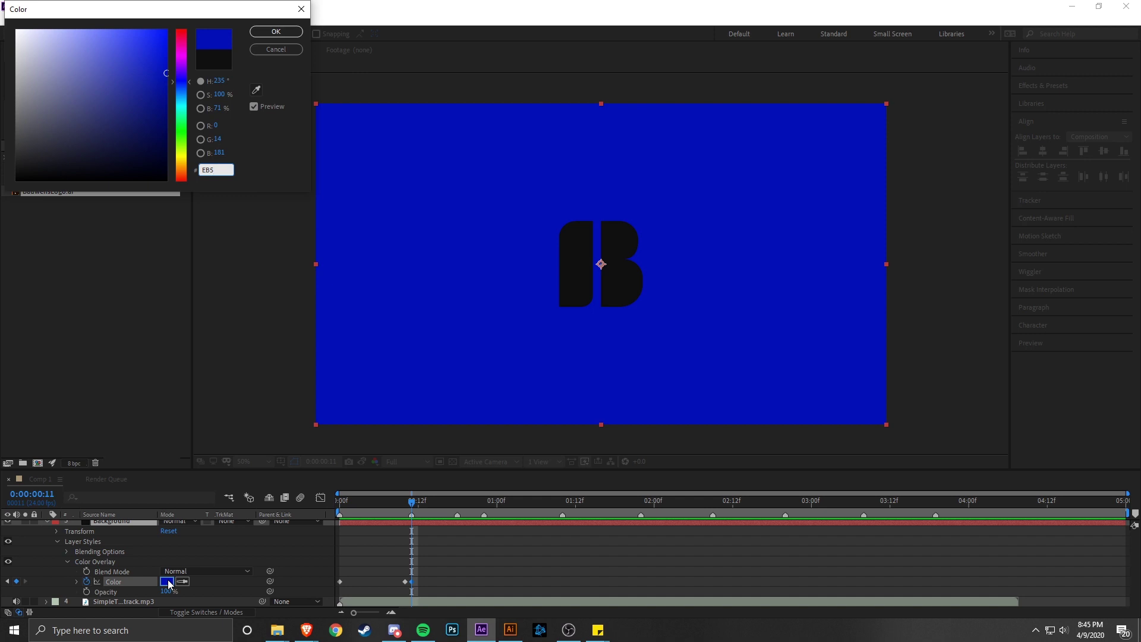
{"action": "type", "text": "A3F"}
{"action": "key", "text": "Return"}
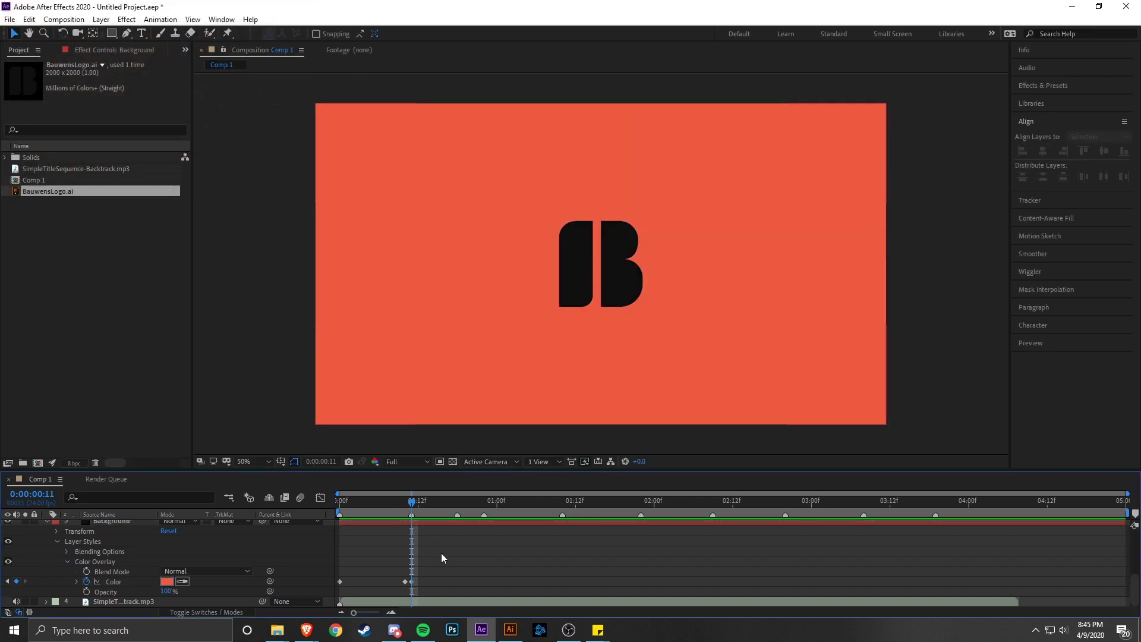
- Play the sequence on from frame 11 to check the timing of the following beats
{"action": "scroll", "coordinate": [440, 553], "scroll_direction": "up", "scroll_amount": 5}
{"action": "key", "text": "space"}
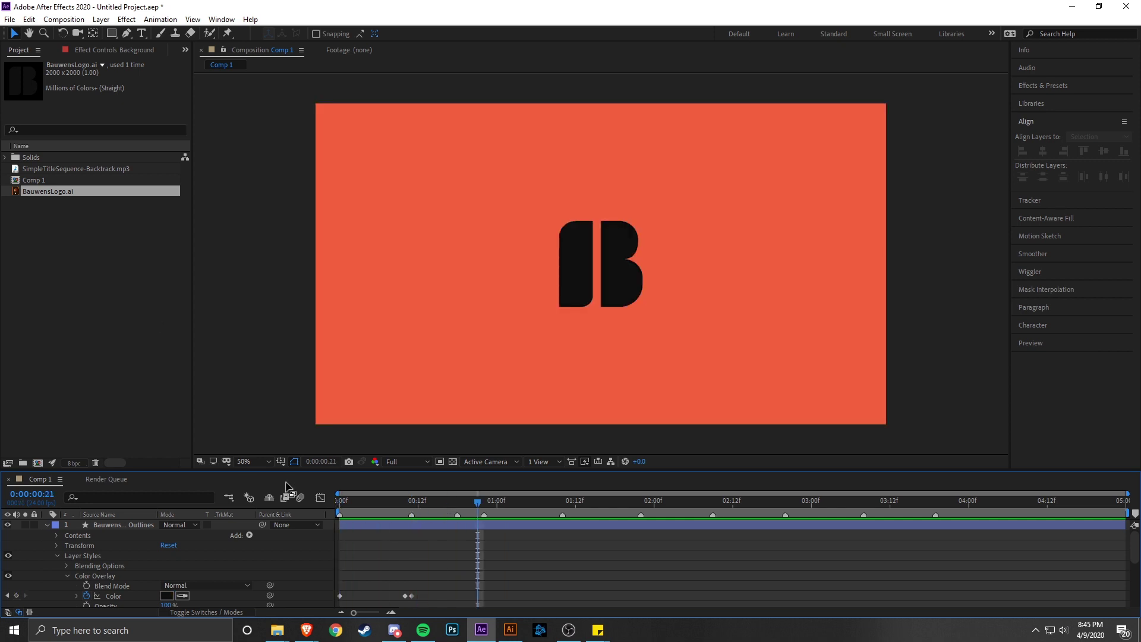
{"action": "key", "text": "space"}
{"action": "key", "text": "space"}
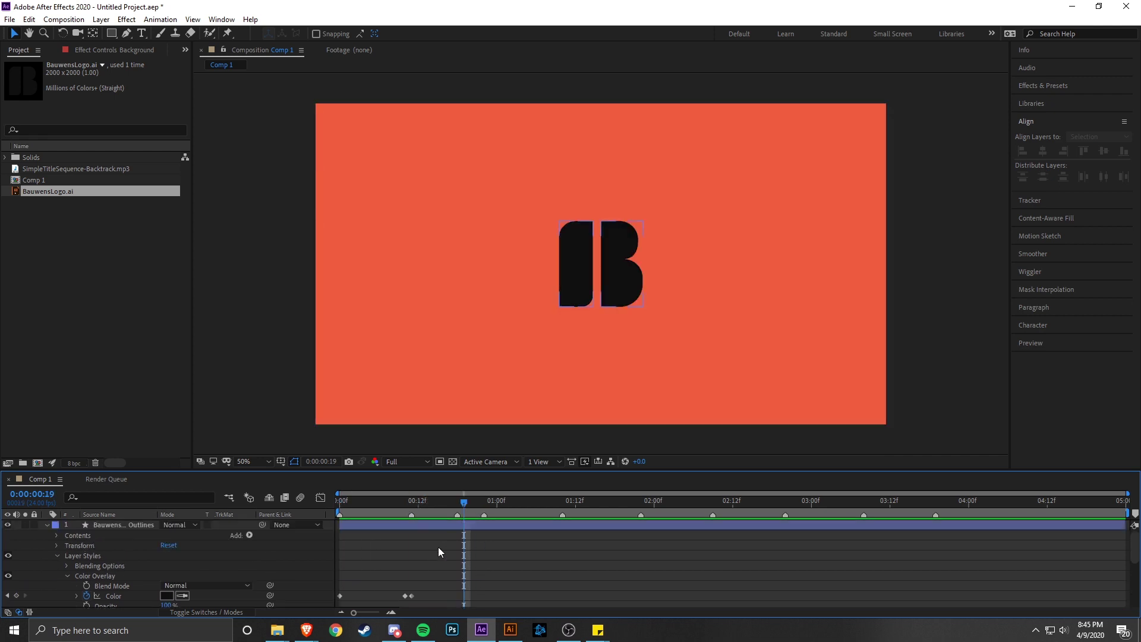
- Add colour keyframes to the logo and background at frame 17, one frame before the marker at frame 18
{"action": "left_click_drag", "start_coordinate": [468, 505], "coordinate": [483, 505]}
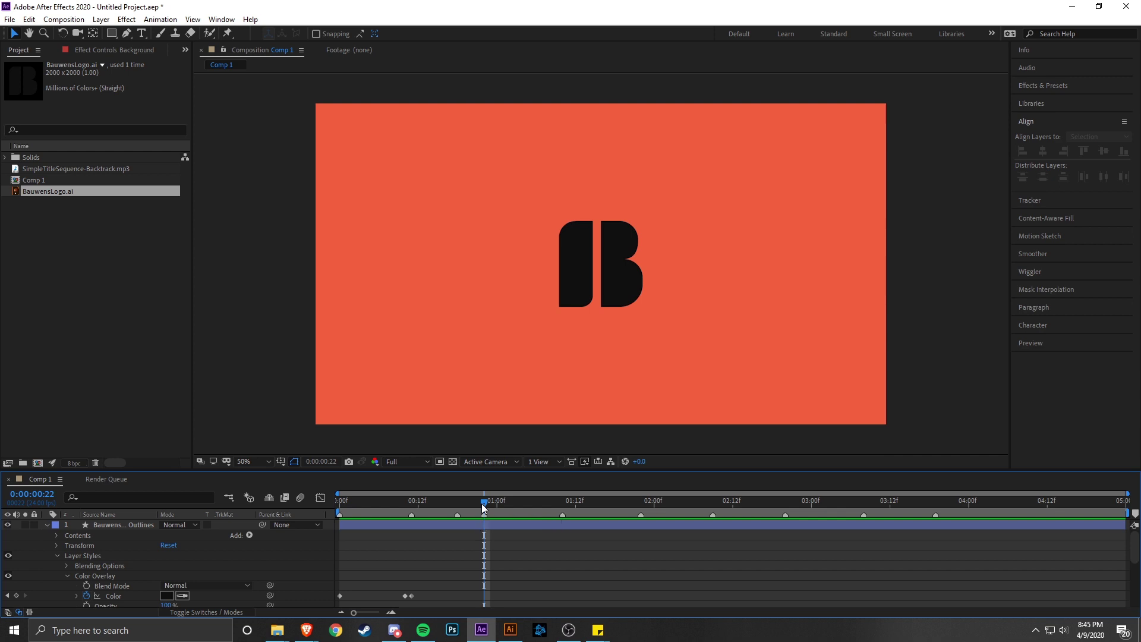
{"action": "left_click", "coordinate": [465, 533]}
{"action": "left_click_drag", "start_coordinate": [470, 506], "coordinate": [456, 506]}
{"action": "left_click", "coordinate": [465, 534]}
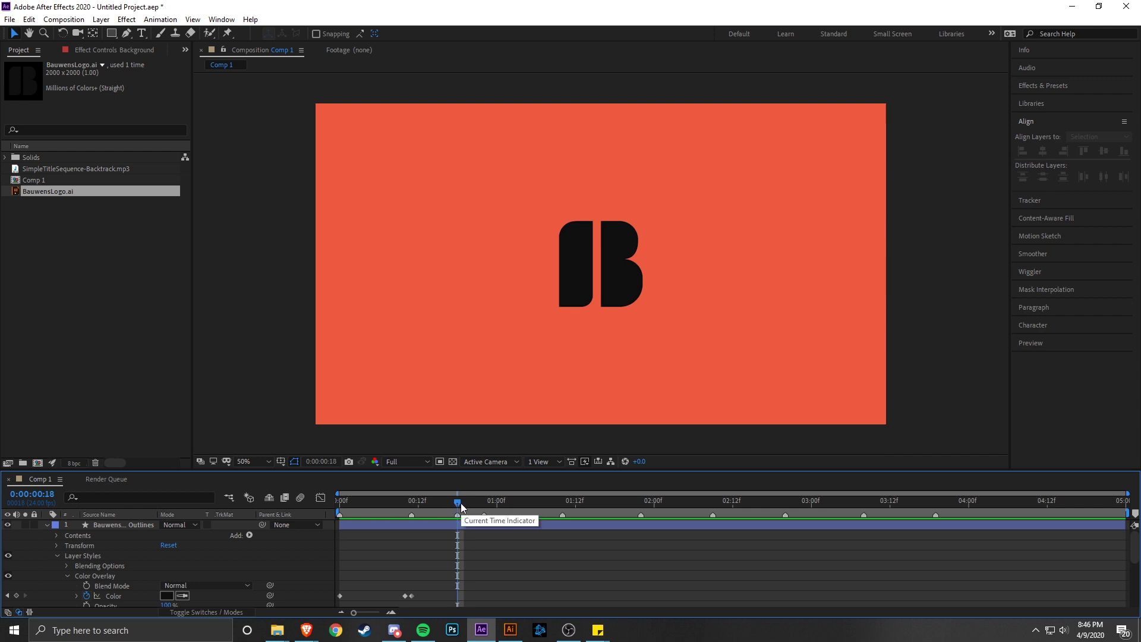
{"action": "key", "text": "Page_Up"}
{"action": "left_click", "coordinate": [105, 604]}
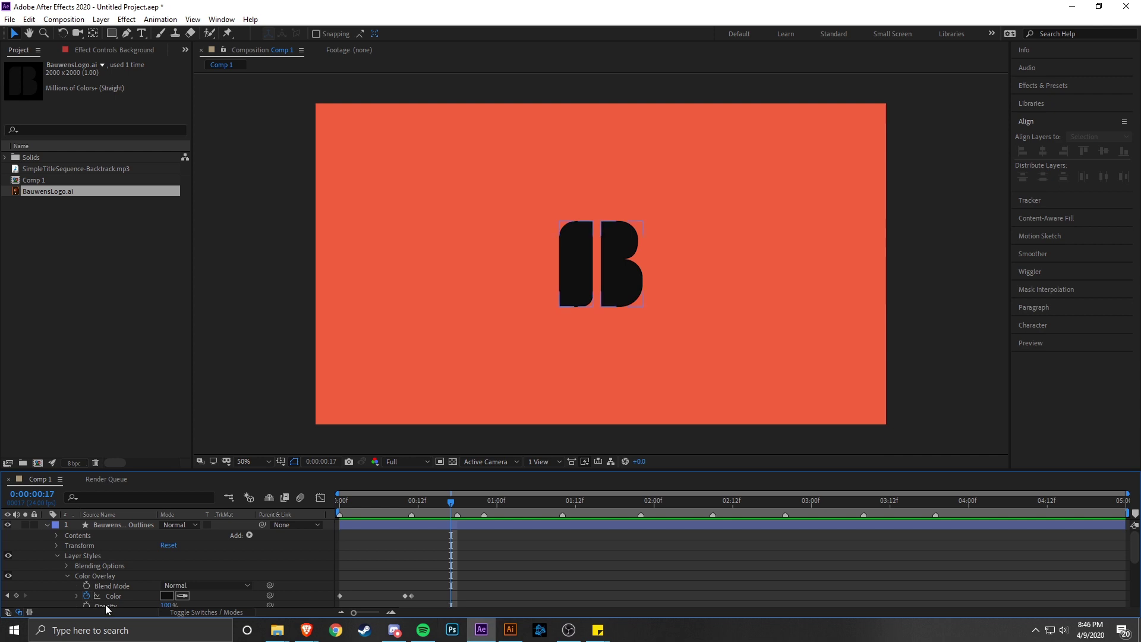
{"action": "left_click", "coordinate": [16, 595]}
{"action": "scroll", "coordinate": [30, 565], "scroll_direction": "down", "scroll_amount": 5}
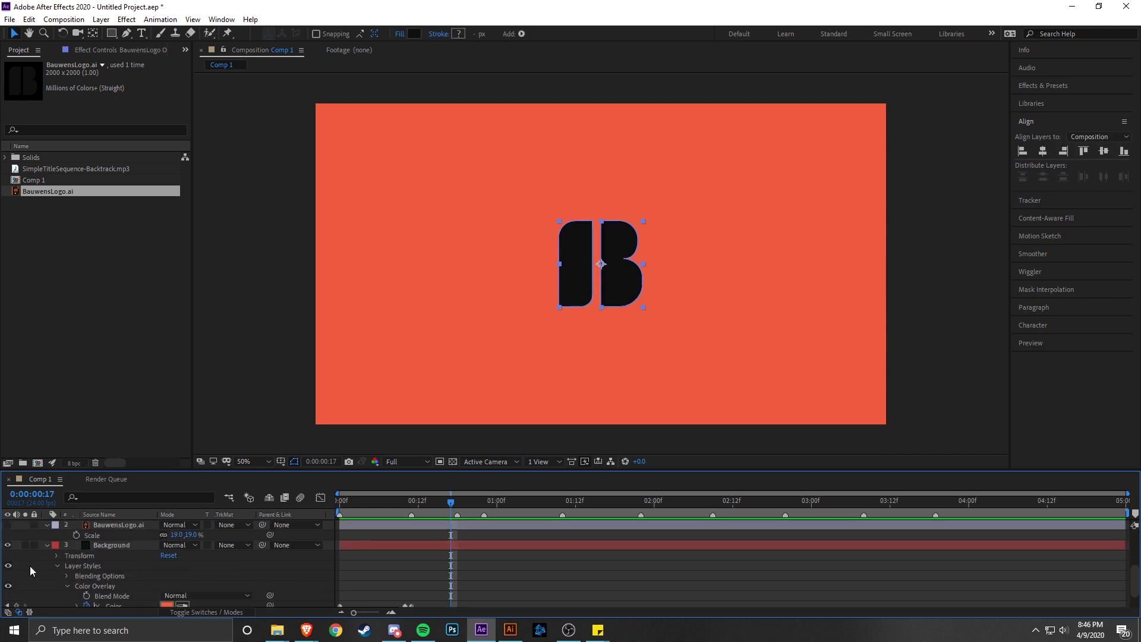
{"action": "left_click", "coordinate": [17, 581]}
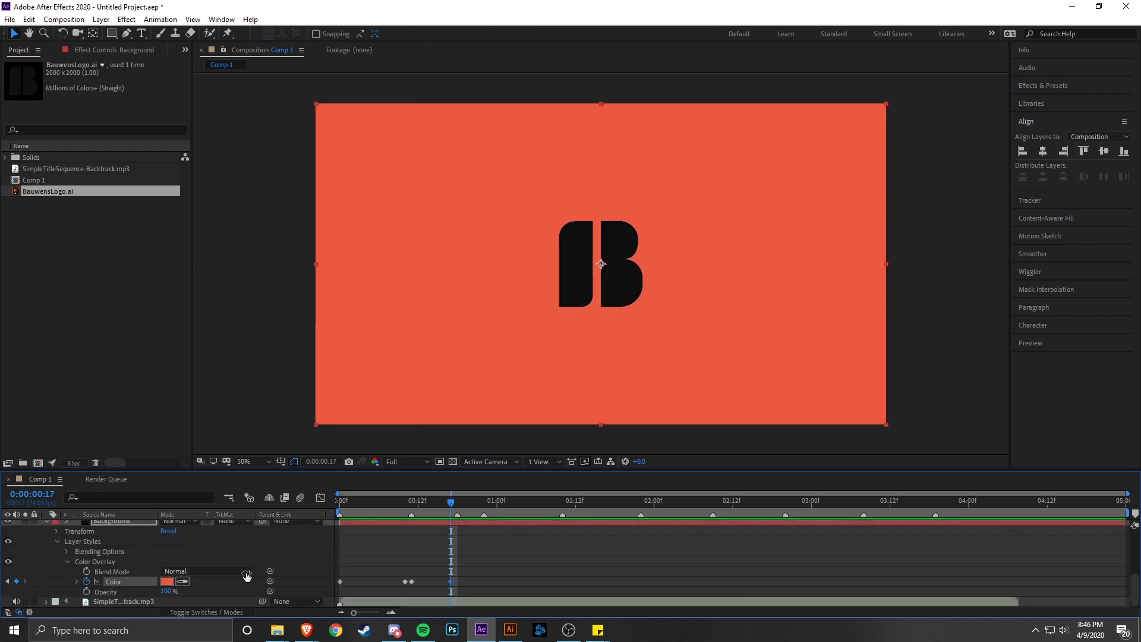
- At the marker on frame 18, set the logo's Color Overlay colour to EB5A3F
{"action": "scroll", "coordinate": [264, 568], "scroll_direction": "up", "scroll_amount": 1}
{"action": "scroll", "coordinate": [264, 568], "scroll_direction": "down", "scroll_amount": 3}
{"action": "scroll", "coordinate": [440, 565], "scroll_direction": "up", "scroll_amount": 5}
{"action": "left_click", "coordinate": [227, 552]}
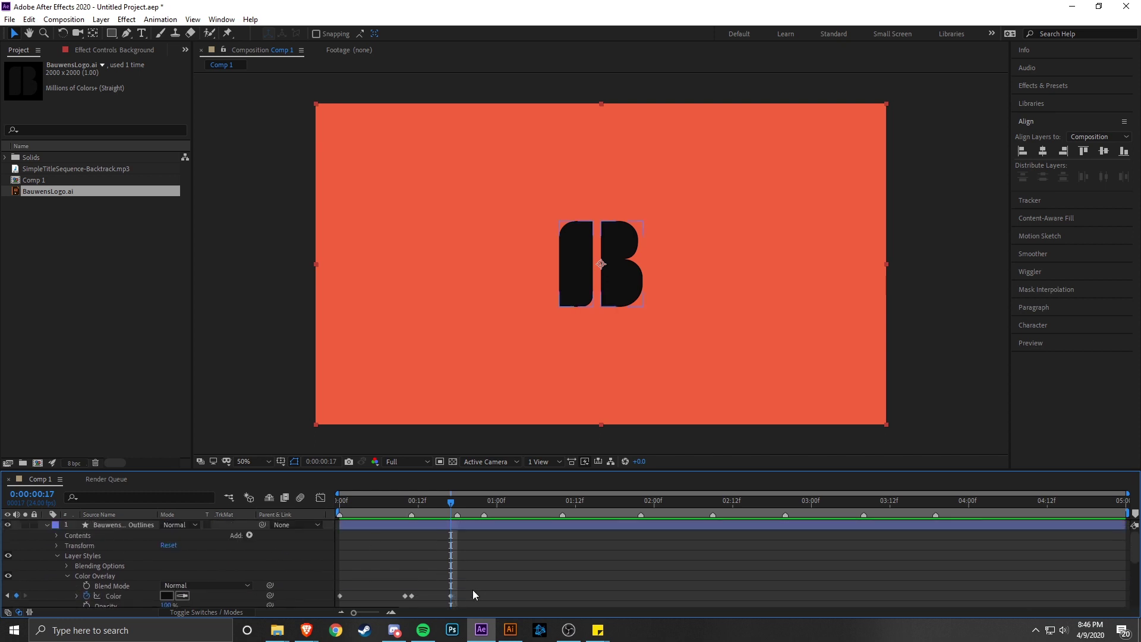
{"action": "key", "text": "Page_Down"}
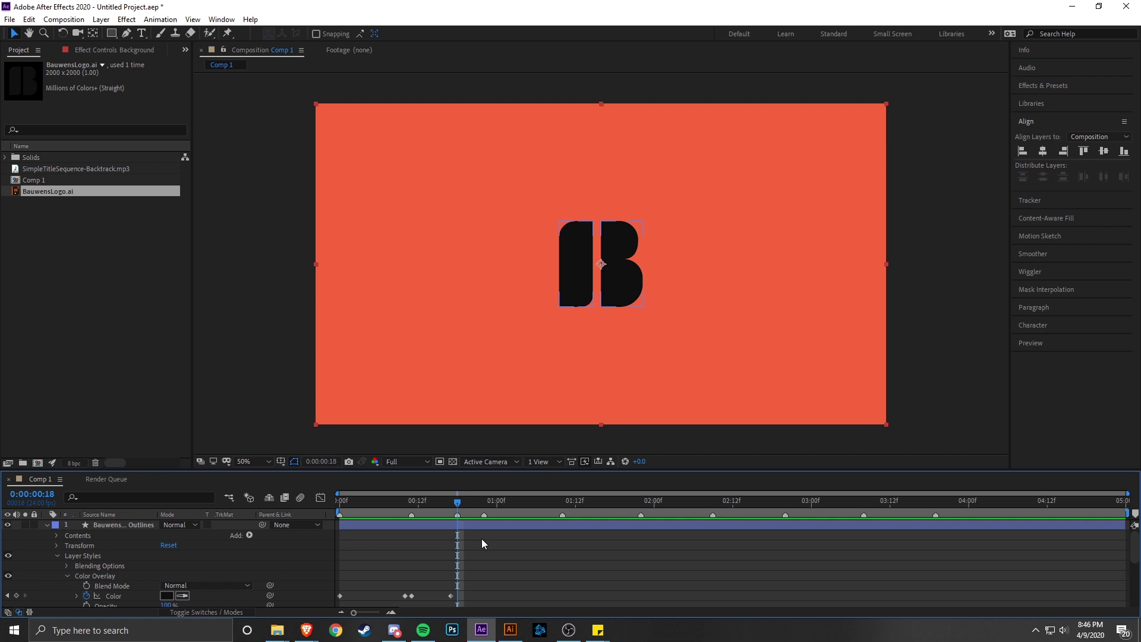
{"action": "left_click", "coordinate": [166, 596]}
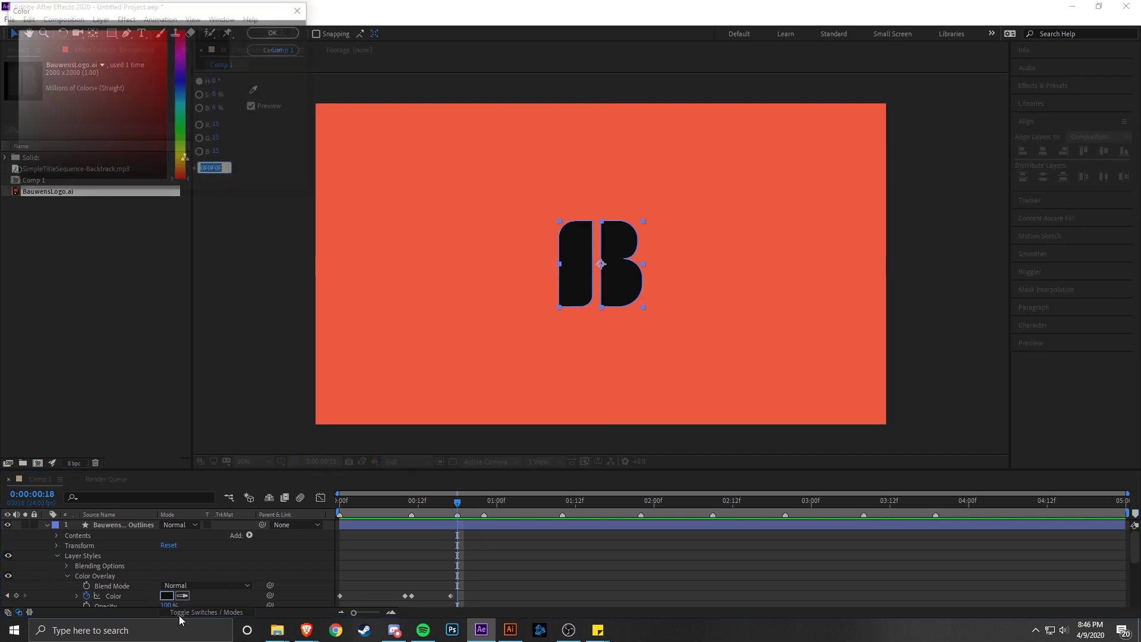
{"action": "type", "text": "E95A40"}
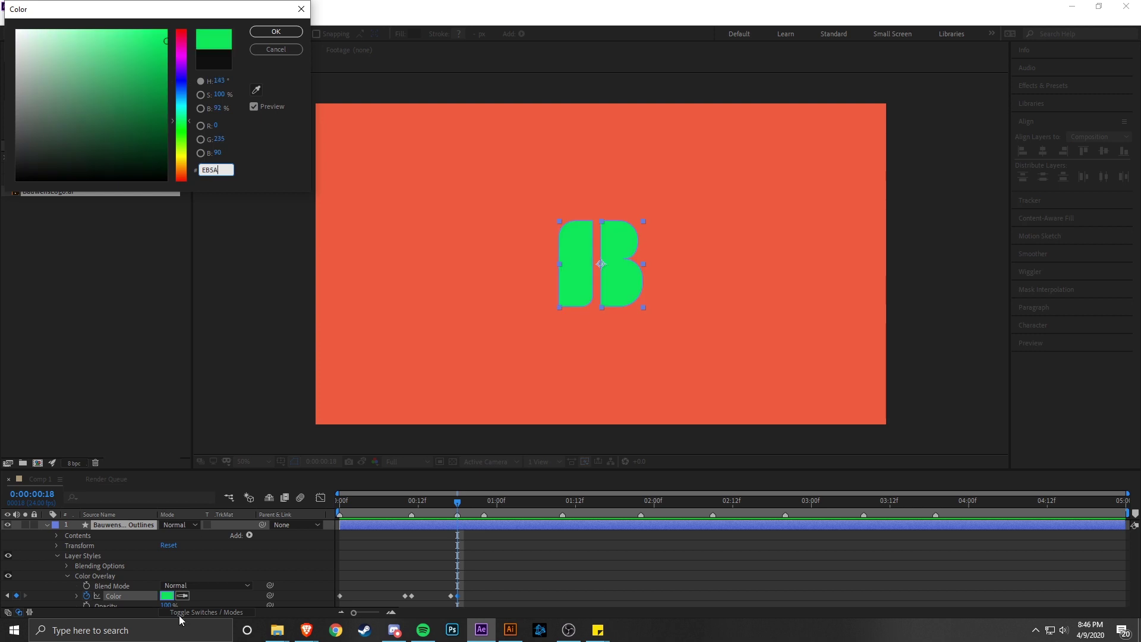
{"action": "key", "text": "Return"}
- Set the background's Color Overlay colour to 0F0F0F at frame 18
{"action": "scroll", "coordinate": [172, 594], "scroll_direction": "down", "scroll_amount": 5}
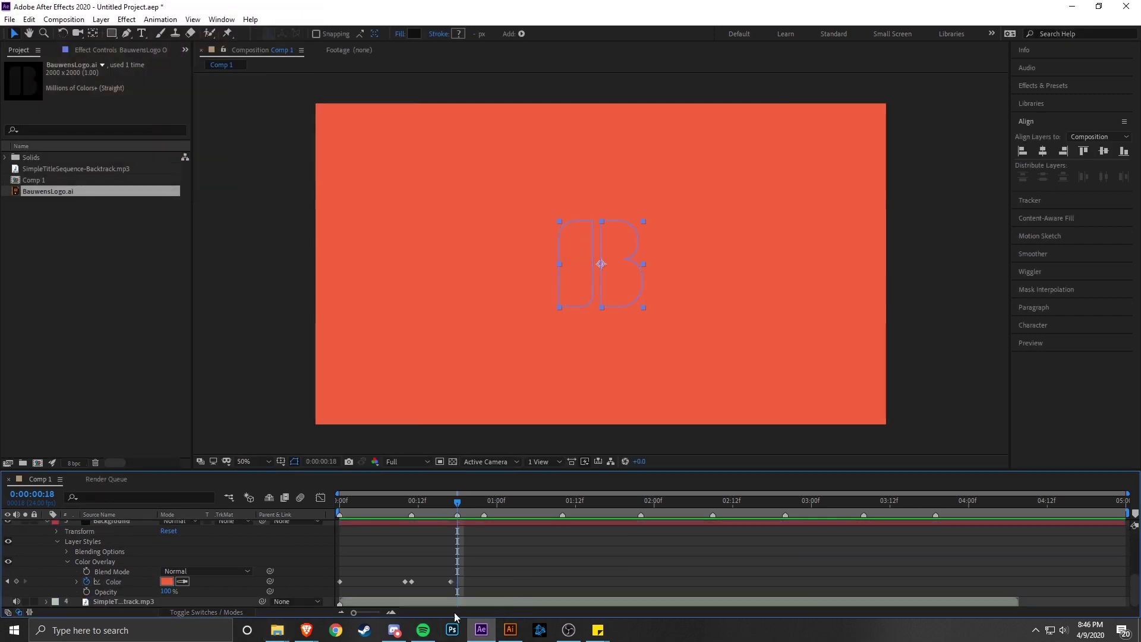
{"action": "left_click", "coordinate": [161, 582]}
{"action": "type", "text": "0F0F0F"}
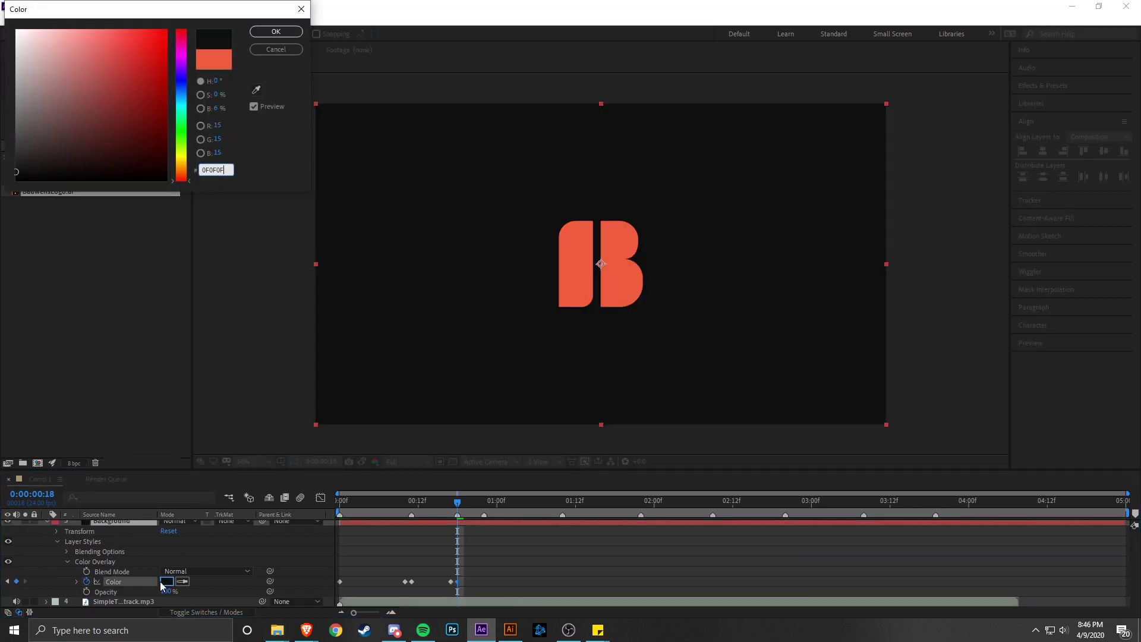
{"action": "key", "text": "Return"}
- Add colour keyframes to the background and logo at frame 21, one frame before the marker at frame 22
{"action": "left_click_drag", "start_coordinate": [467, 502], "coordinate": [478, 501]}
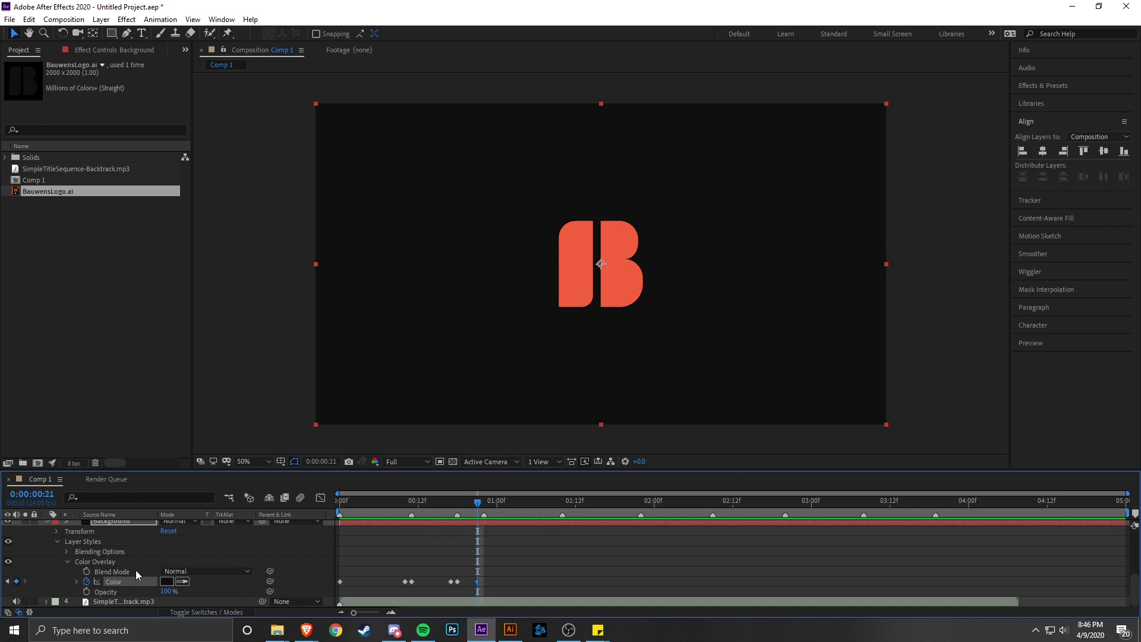
{"action": "scroll", "coordinate": [576, 559], "scroll_direction": "up", "scroll_amount": 3}
{"action": "left_click", "coordinate": [576, 559]}
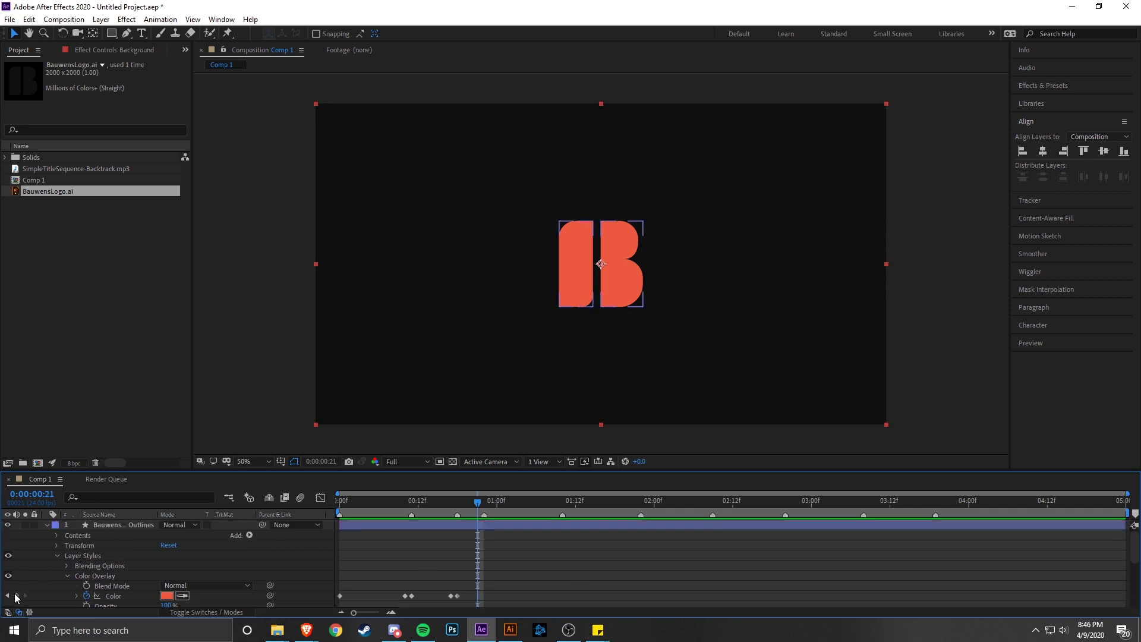
- At the marker on frame 22, set the background's Color Overlay colour to EB5A3F
{"action": "scroll", "coordinate": [484, 570], "scroll_direction": "down", "scroll_amount": 3}
{"action": "key", "text": "Page_Down"}
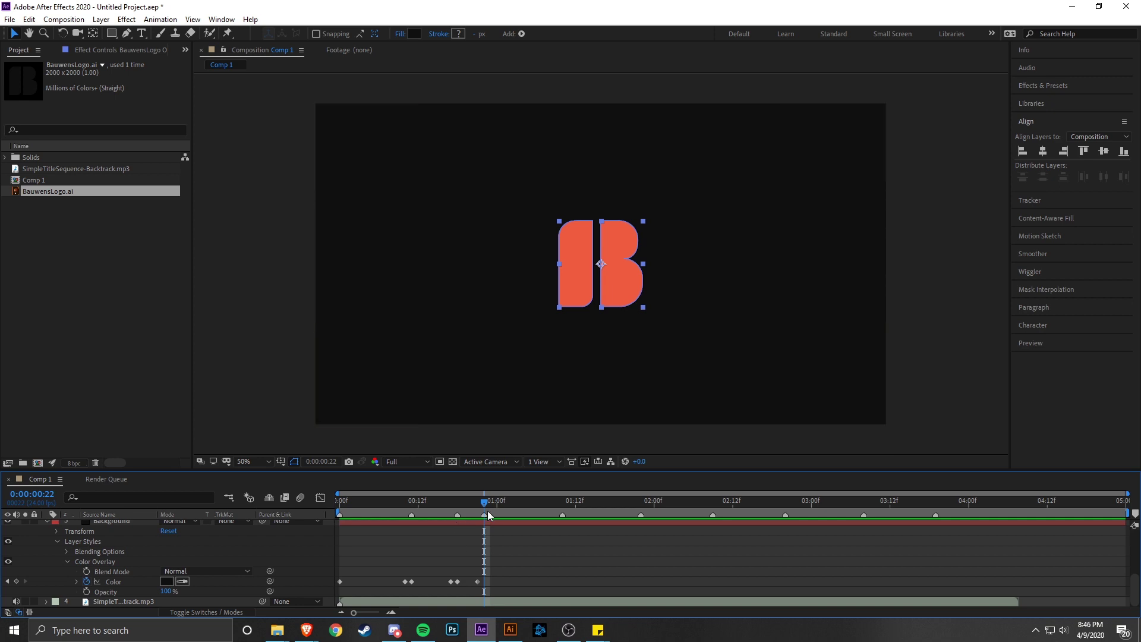
{"action": "left_click", "coordinate": [167, 581]}
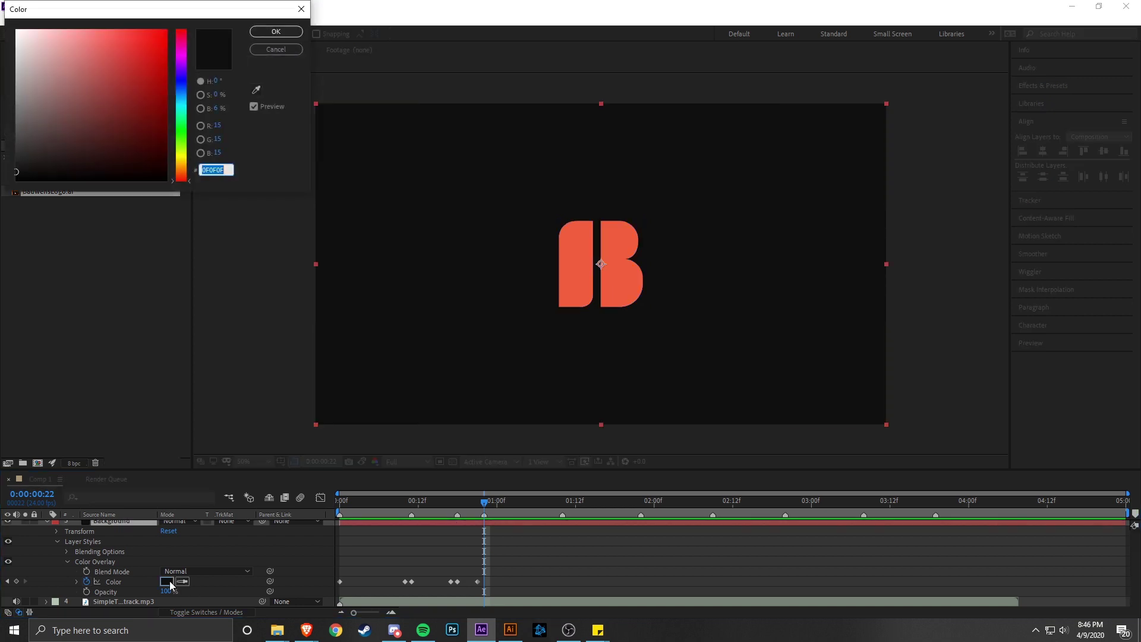
{"action": "type", "text": "EB5"}
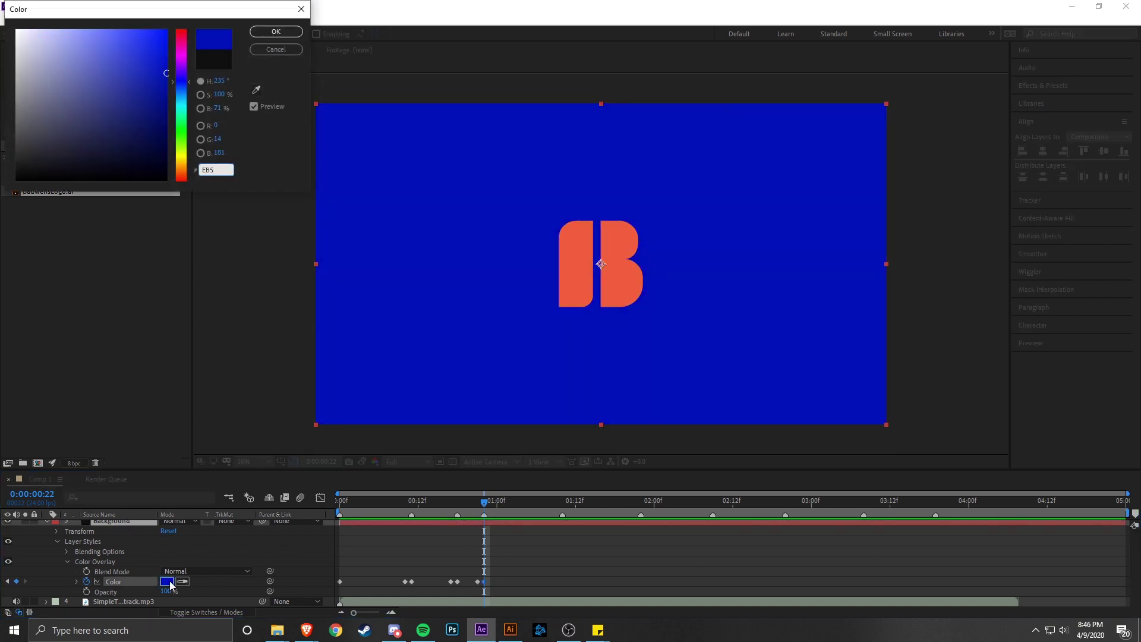
{"action": "type", "text": "A3C"}
{"action": "key", "text": "Return"}
- Set the logo's Color Overlay colour to 0F0F0F at frame 22
{"action": "scroll", "coordinate": [167, 585], "scroll_direction": "up", "scroll_amount": 3}
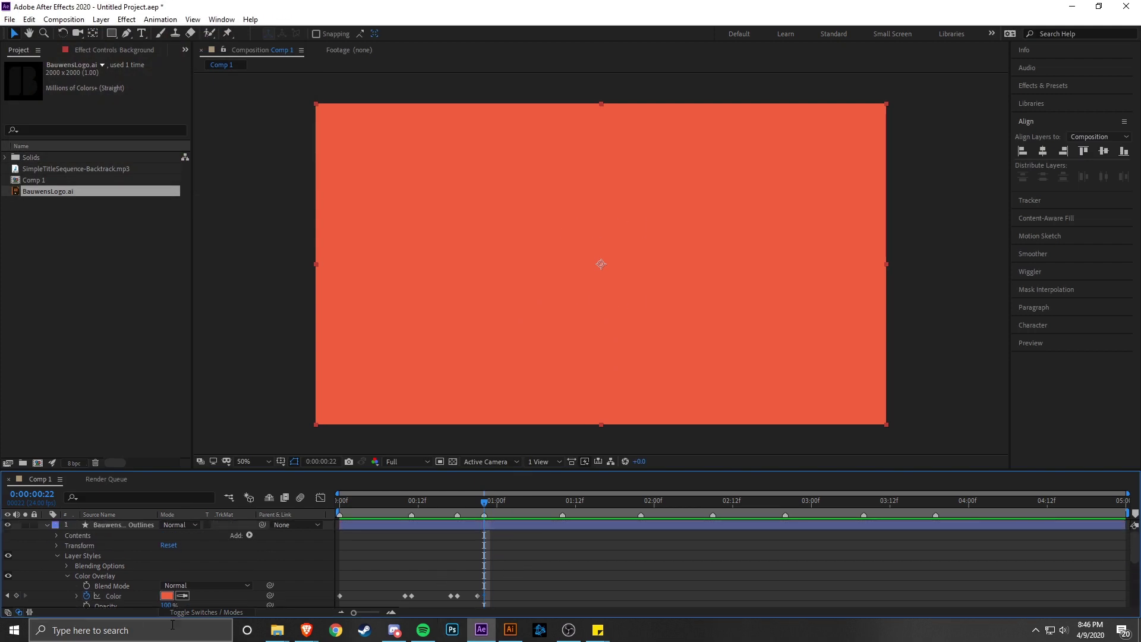
{"action": "left_click", "coordinate": [167, 596]}
{"action": "type", "text": "0F0F0F"}
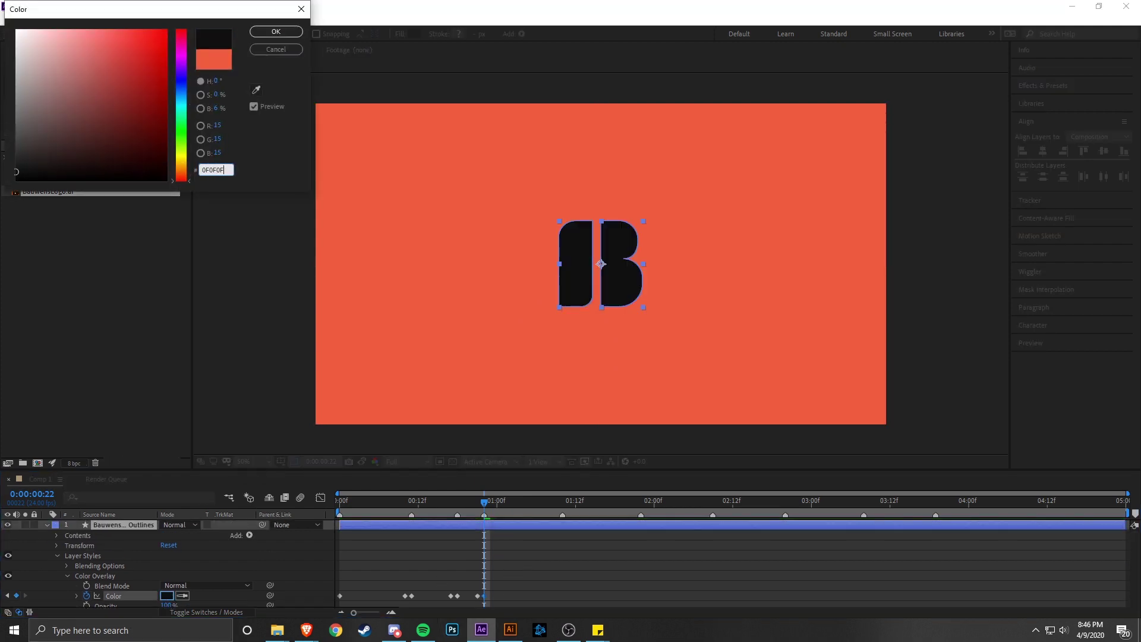
{"action": "key", "text": "Return"}
- Play the sequence from the start to check the colour switches against the beats
{"action": "key", "text": "Home"}
{"action": "key", "text": "space"}
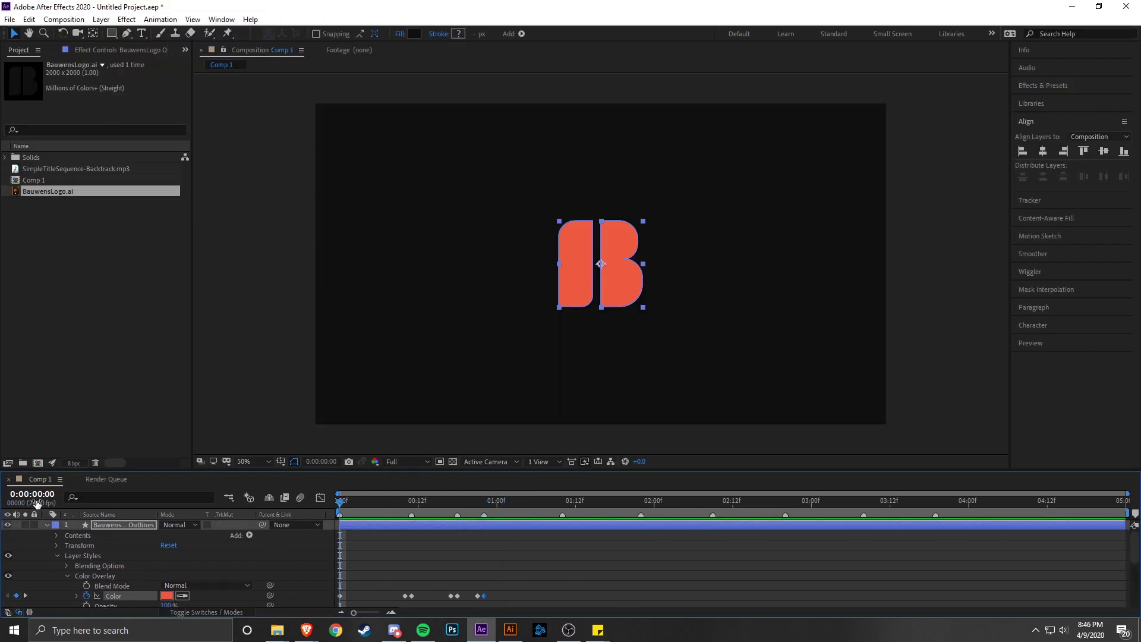
{"action": "key", "text": "space"}
{"action": "key", "text": "space"}
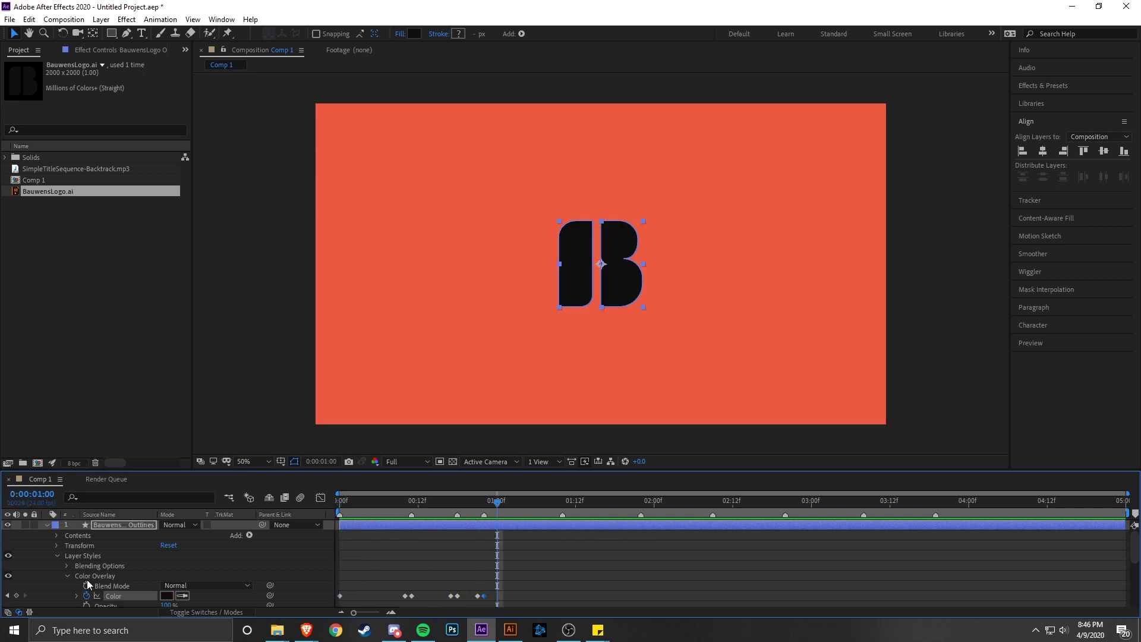
- Set the logo's Color Overlay colour to EB5A3F at frame 23, one frame after the marker at frame 22
{"action": "left_click", "coordinate": [565, 589]}
{"action": "left_click_drag", "start_coordinate": [497, 502], "coordinate": [484, 509]}
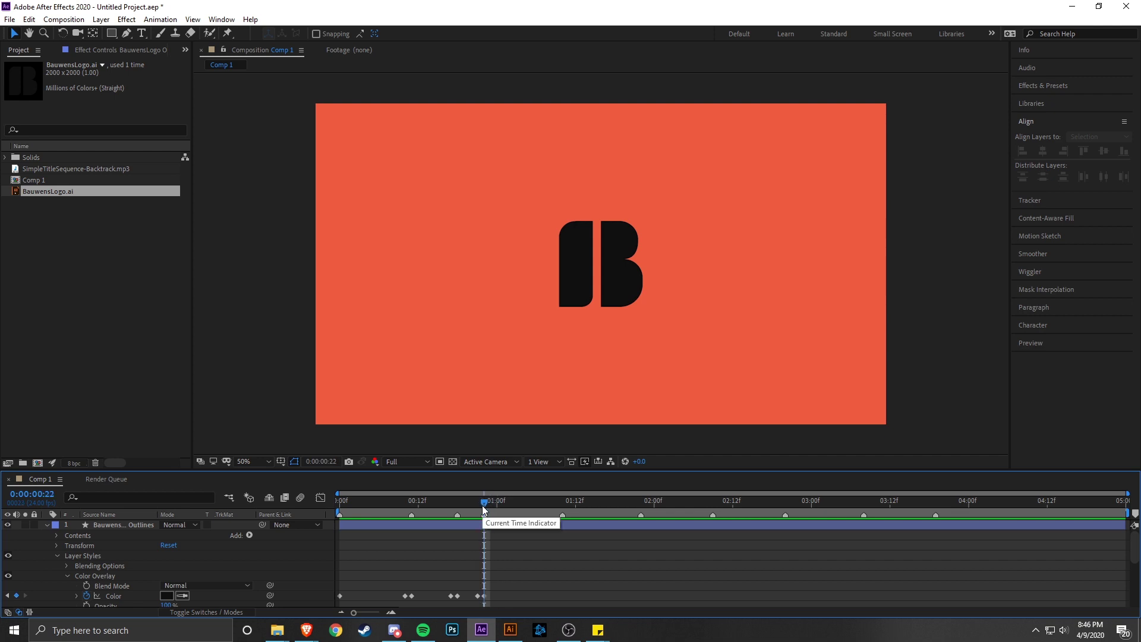
{"action": "mouse_move", "coordinate": [486, 504]}
{"action": "left_mouse_down"}
{"action": "mouse_move", "coordinate": [537, 502]}
{"action": "mouse_move", "coordinate": [490, 507]}
{"action": "left_mouse_up"}
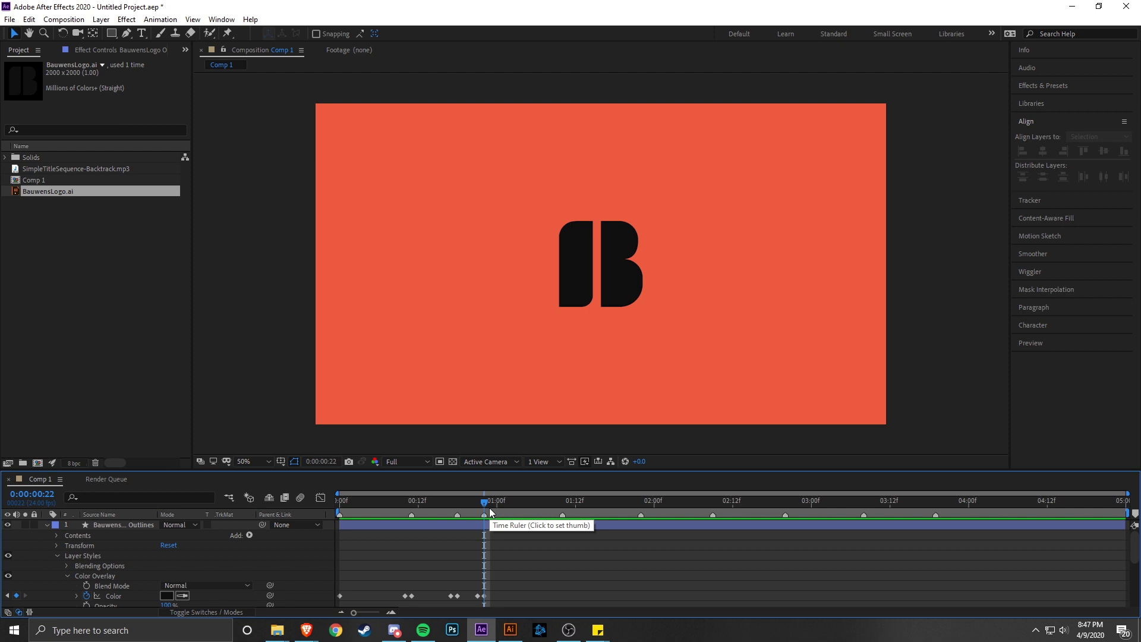
{"action": "left_click", "coordinate": [490, 507]}
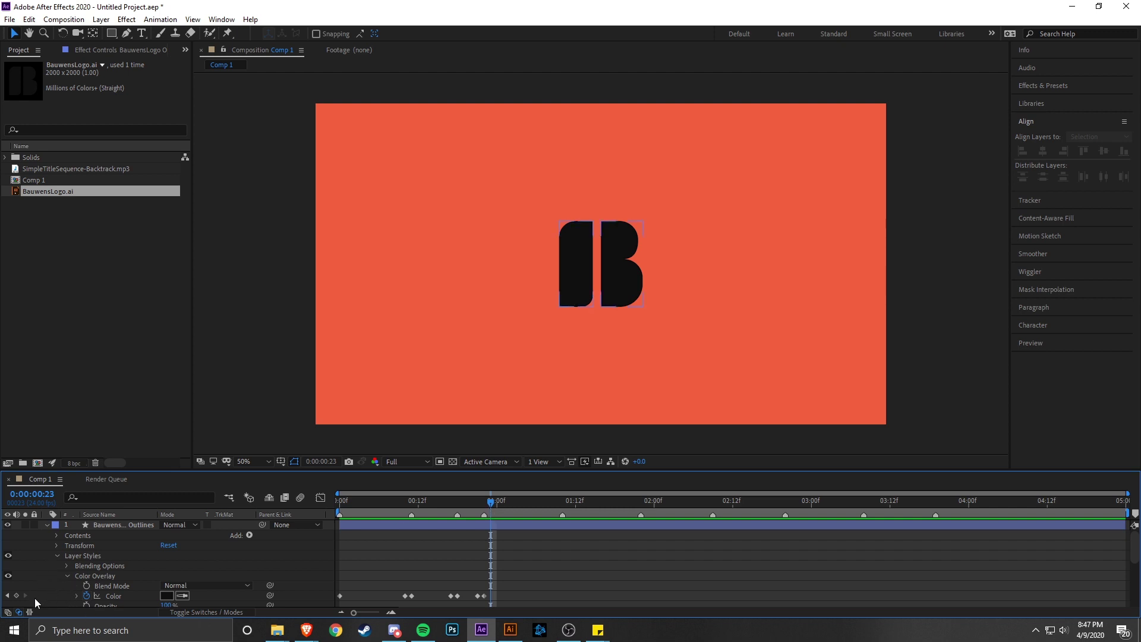
{"action": "left_click", "coordinate": [170, 594]}
{"action": "type", "text": "EB5A3C"}
{"action": "key", "text": "Return"}
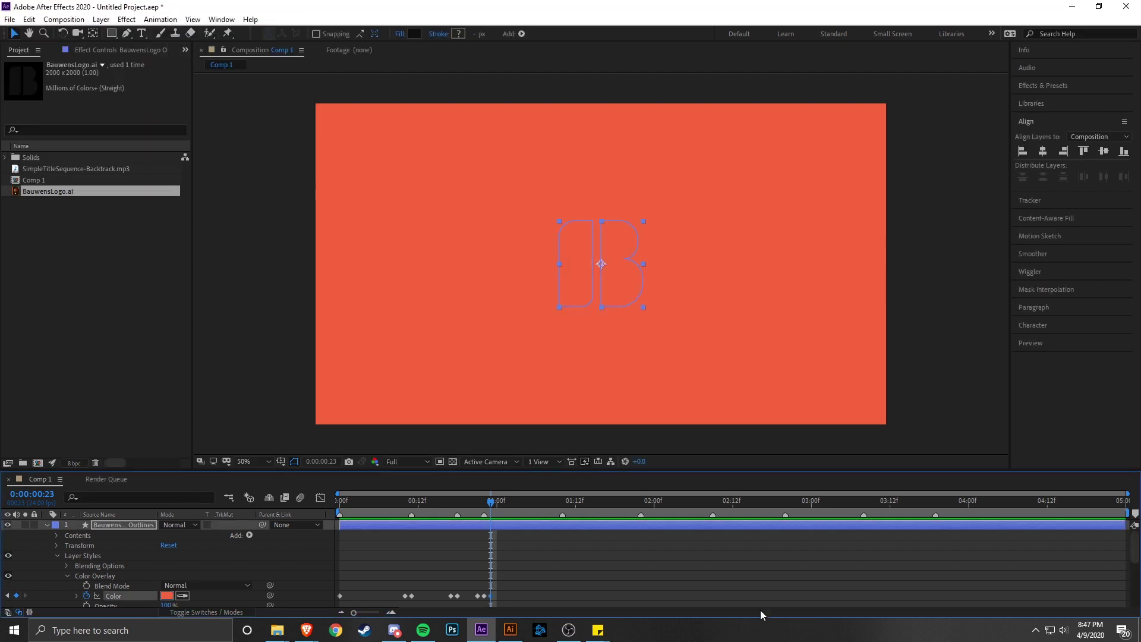
- Set the background's Color Overlay colour to 0F0F0F at frame 23
{"action": "scroll", "coordinate": [590, 610], "scroll_direction": "down", "scroll_amount": 2}
{"action": "left_click", "coordinate": [167, 582]}
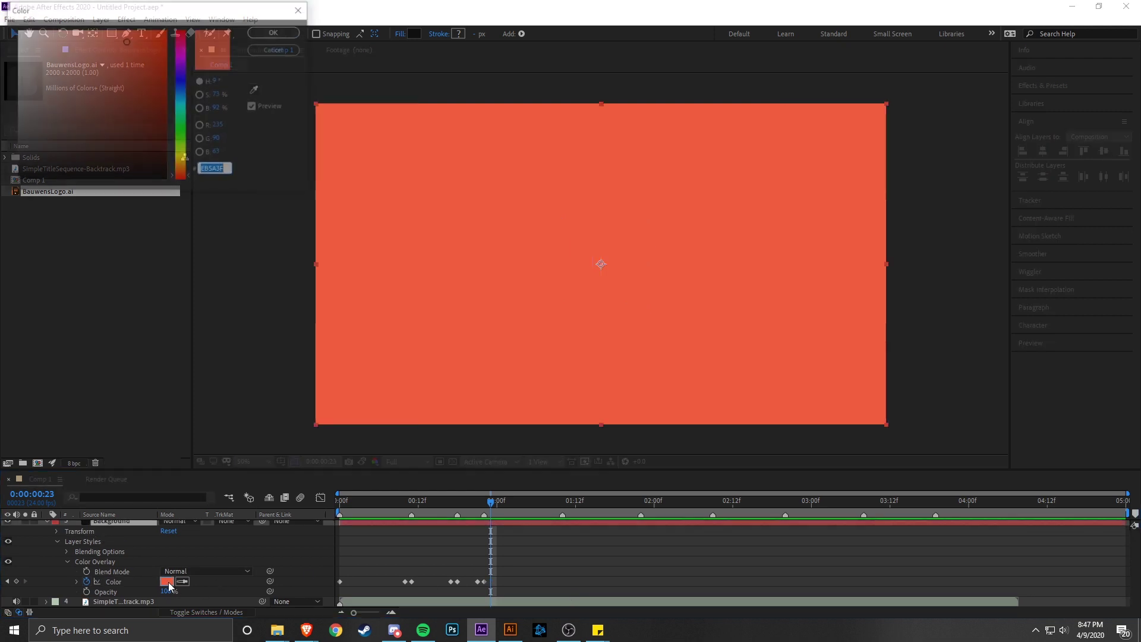
{"action": "type", "text": "0F0F0F"}
{"action": "key", "text": "Return"}
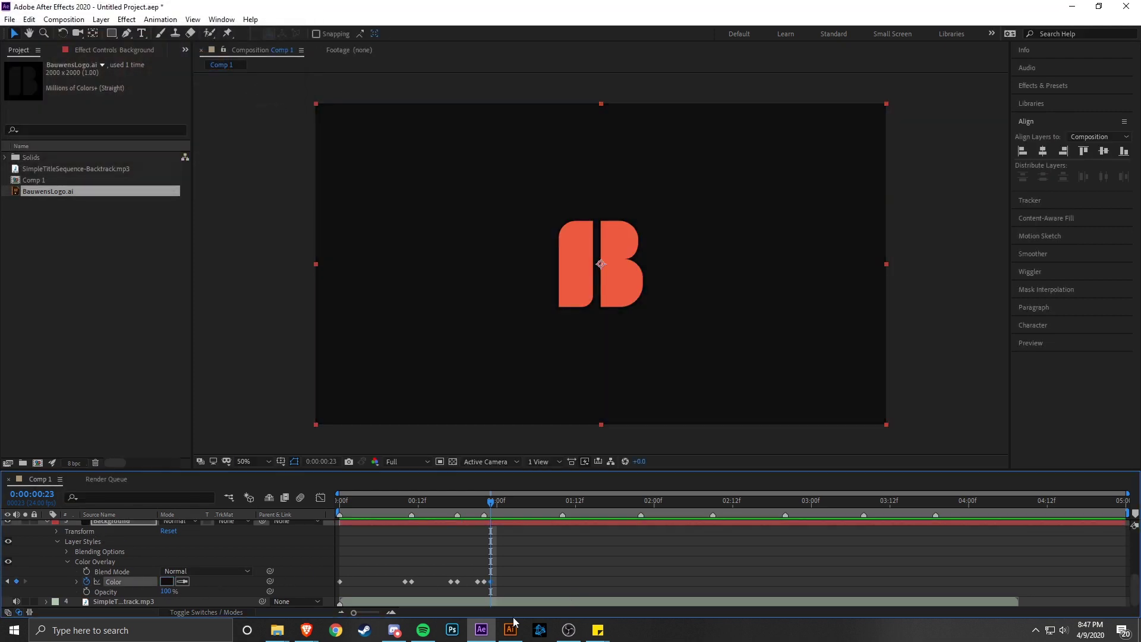
- Play the sequence from the start twice to check the logo and background colour swaps against the beats
{"action": "key", "text": "j"}
{"action": "key", "text": "j"}
{"action": "key", "text": "j"}
{"action": "key", "text": "j"}
{"action": "key", "text": "Home"}
{"action": "scroll", "coordinate": [666, 607], "scroll_direction": "up", "scroll_amount": 2}
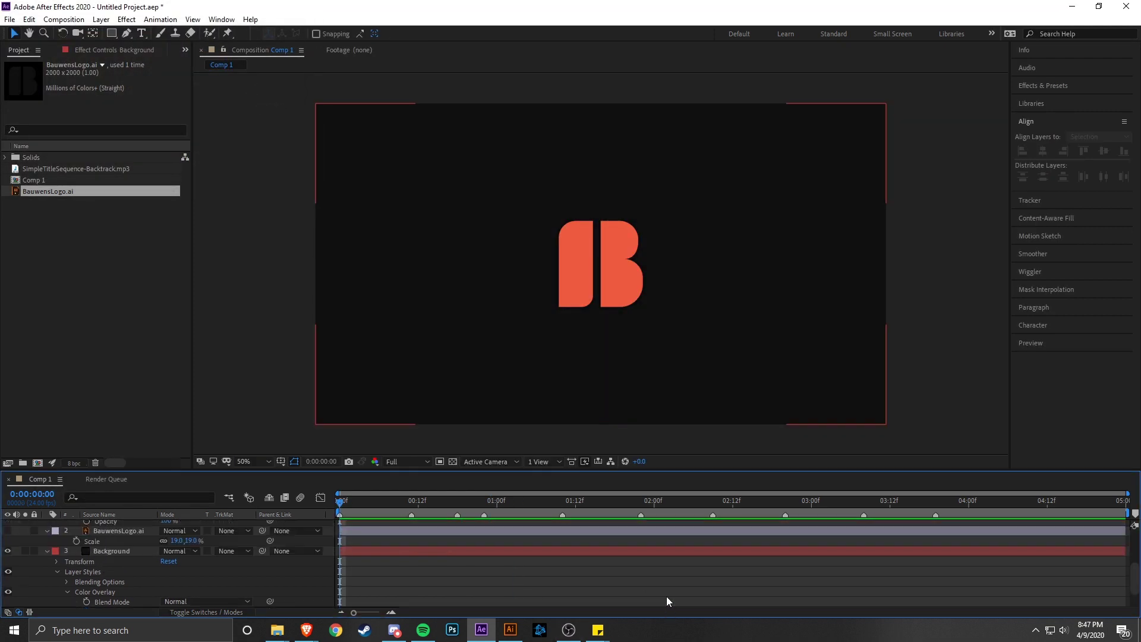
{"action": "key", "text": "space"}
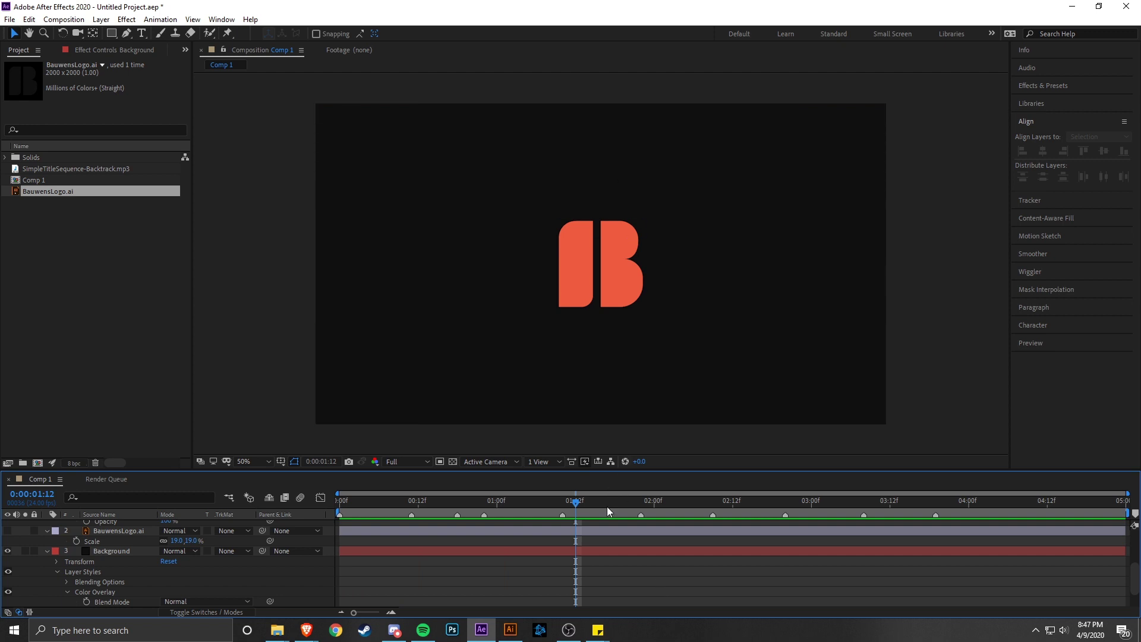
{"action": "key", "text": "Home"}
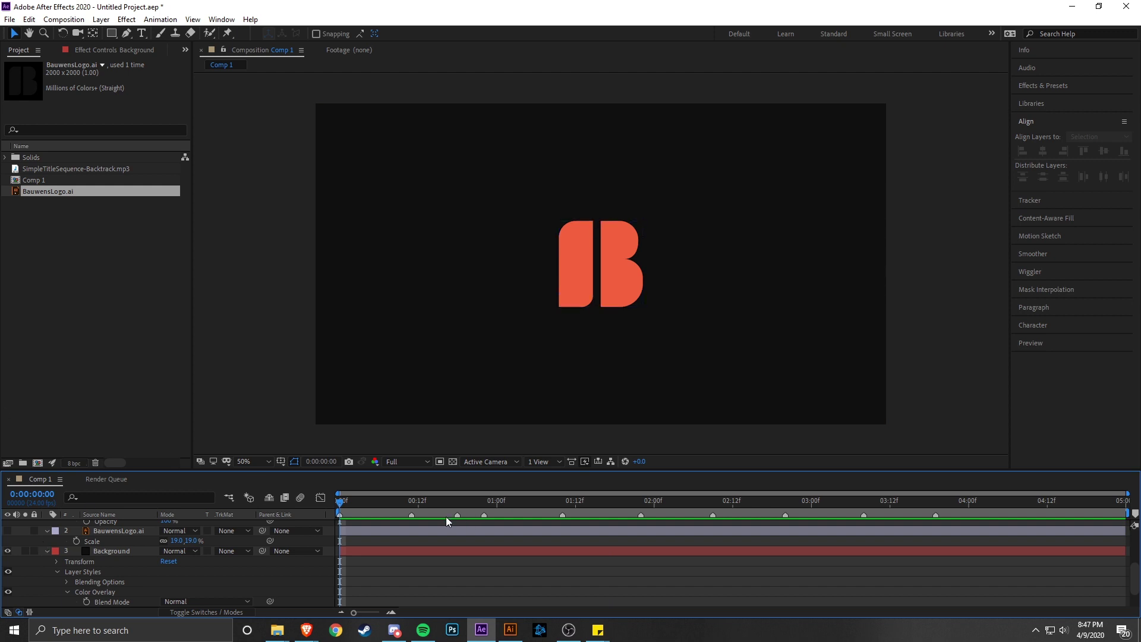
{"action": "key", "text": "space"}
{"action": "key", "text": "space"}
- Examine the logo at the marker on 0:00:01:10 and return to the start of the composition
{"action": "left_click", "coordinate": [582, 503]}
{"action": "left_click_drag", "start_coordinate": [583, 502], "coordinate": [561, 504]}
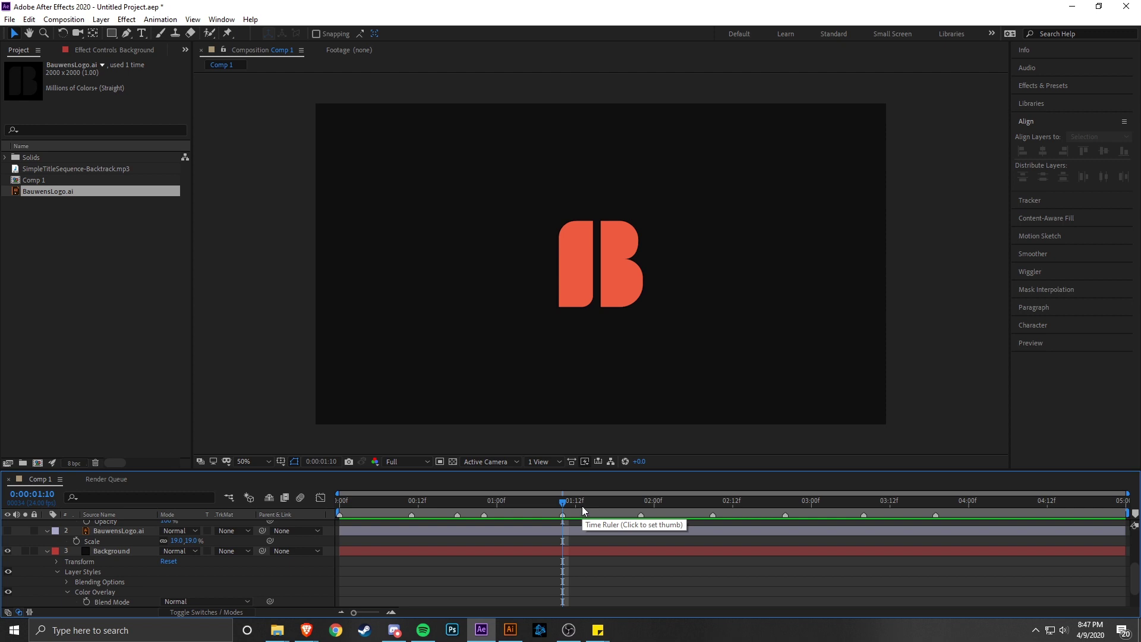
{"action": "key", "text": "Home"}
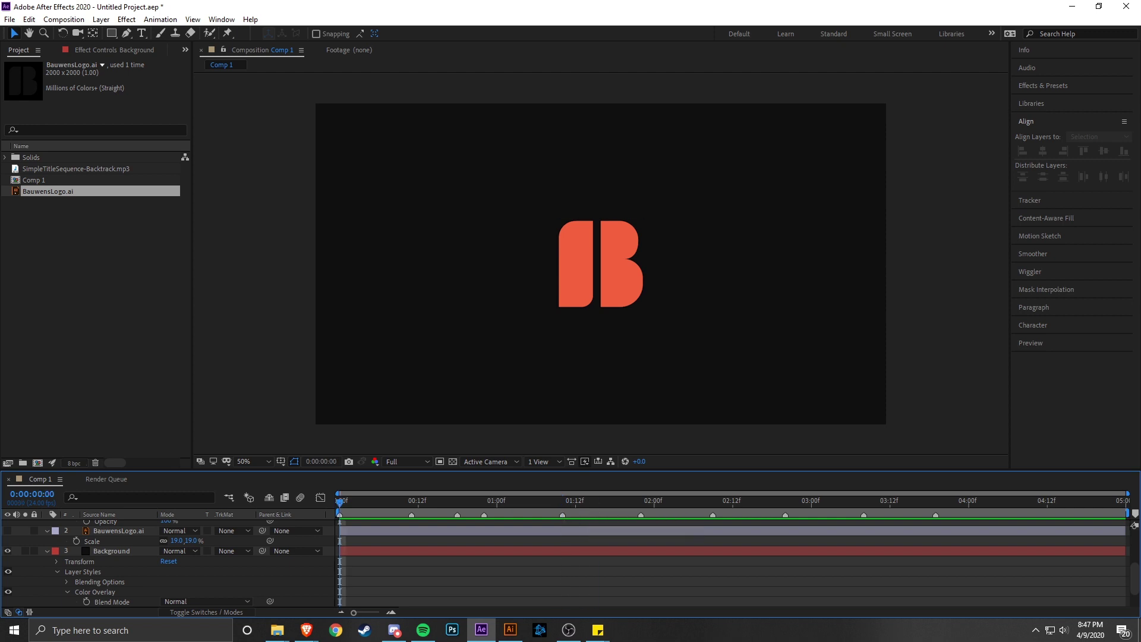
{"action": "left_click", "coordinate": [241, 574]}
{"action": "scroll", "coordinate": [507, 566], "scroll_direction": "up", "scroll_amount": 3}
{"action": "left_click", "coordinate": [507, 565]}
{"action": "left_click_drag", "start_coordinate": [569, 501], "coordinate": [563, 501]}
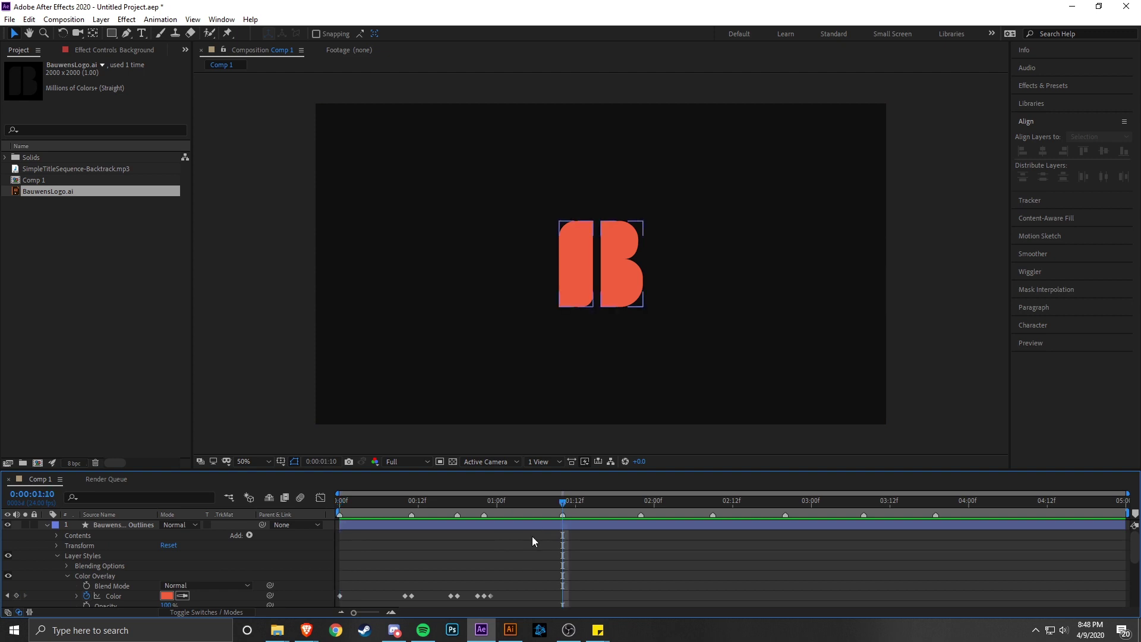
{"action": "left_click", "coordinate": [536, 549]}
{"action": "key", "text": "Home"}
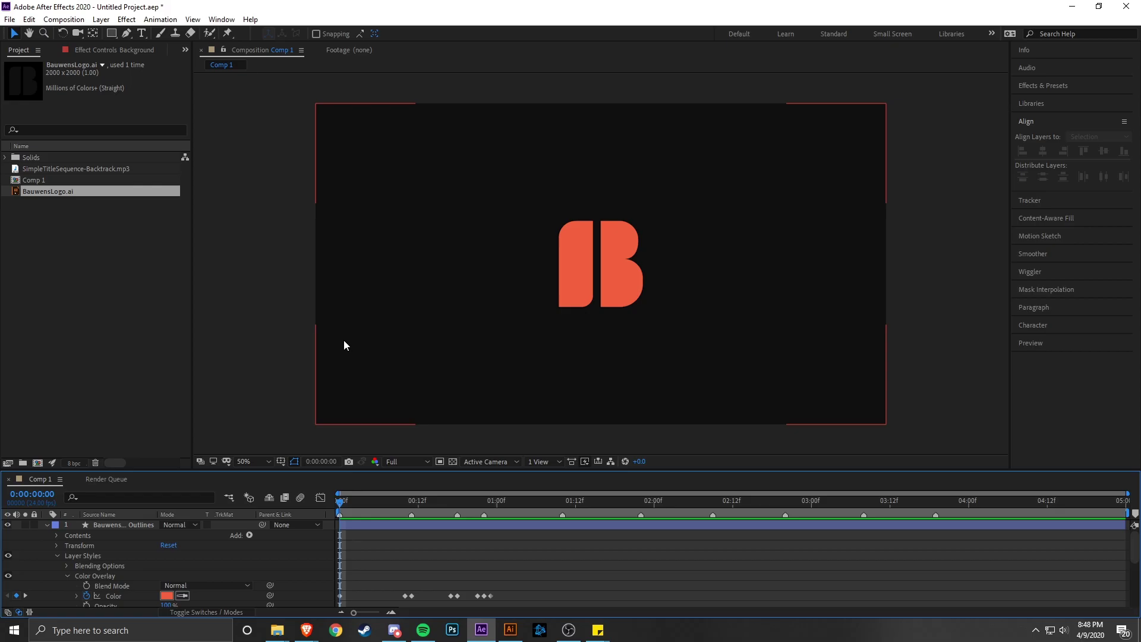
{"action": "left_click_drag", "start_coordinate": [431, 510], "coordinate": [318, 501]}
- Go through the logo outlines layer's Position, Anchor Point, Rotation and Opacity properties, leaving only Scale shown
{"action": "left_click", "coordinate": [357, 522]}
{"action": "left_click", "coordinate": [358, 521]}
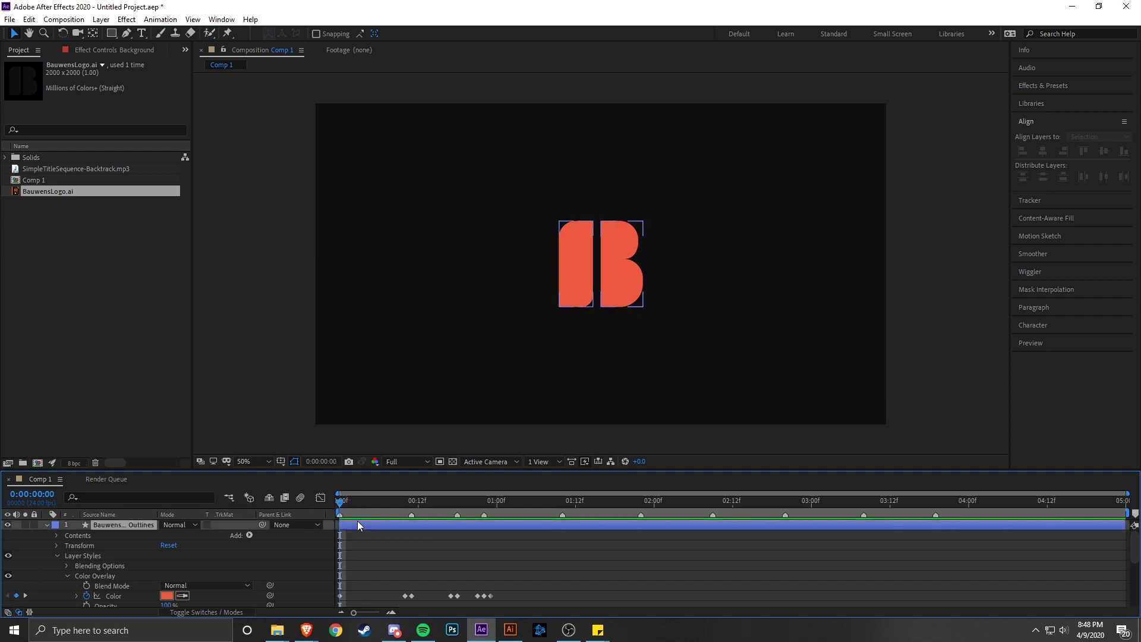
{"action": "key", "text": "s"}
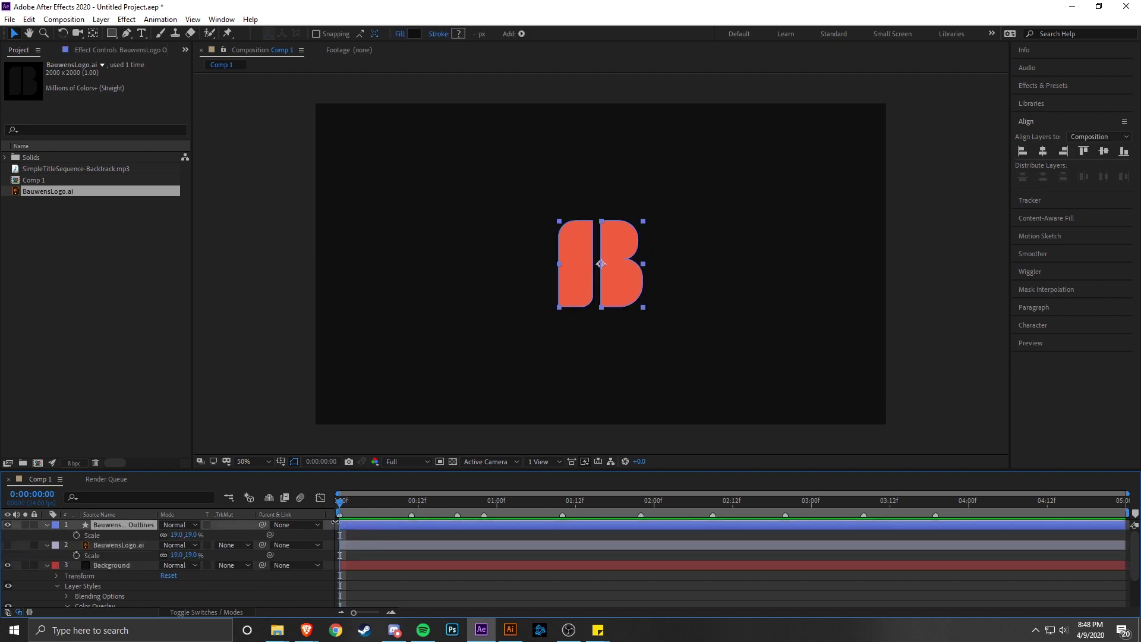
{"action": "key", "text": "p"}
{"action": "key", "text": "s"}
{"action": "key", "text": "a"}
{"action": "key", "text": "r"}
{"action": "key", "text": "t"}
{"action": "key", "text": "s"}
{"action": "left_click", "coordinate": [461, 572]}
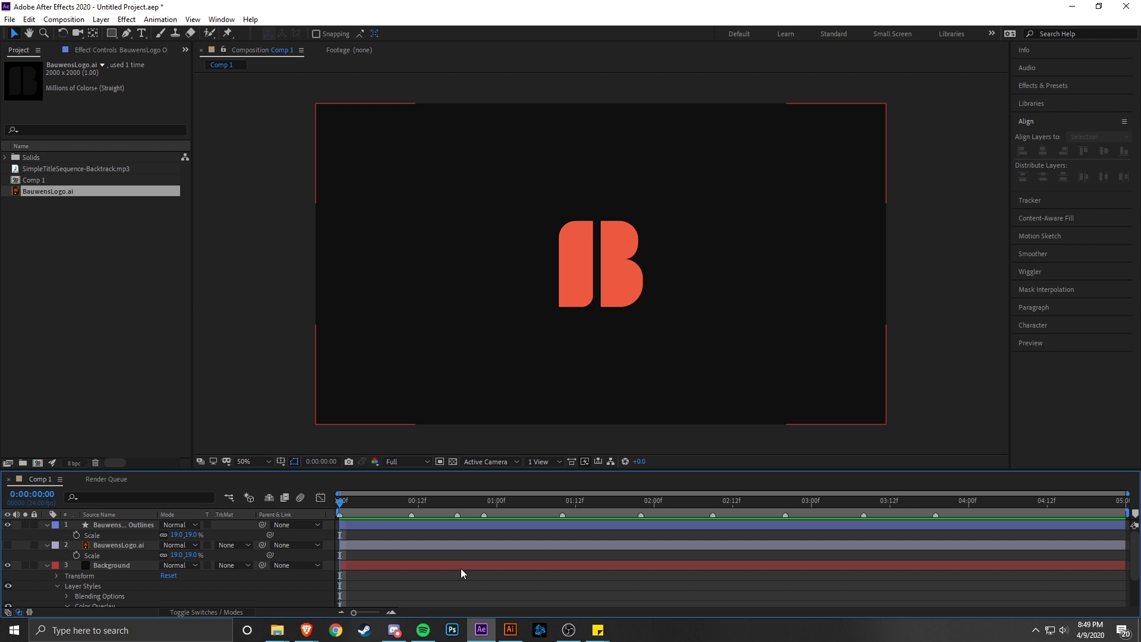
- Play from the start and scrub to the marker at 0:00:01:10 to judge the timing for a scale animation
{"action": "left_click_drag", "start_coordinate": [523, 505], "coordinate": [458, 505]}
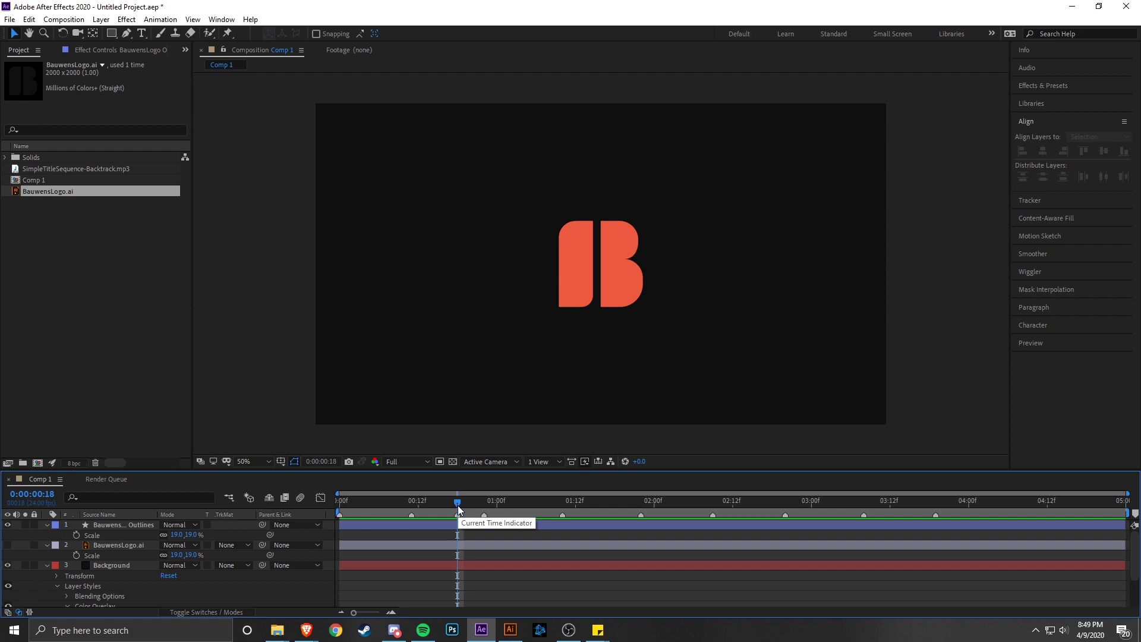
{"action": "left_click_drag", "start_coordinate": [468, 508], "coordinate": [332, 496]}
{"action": "key", "text": "space"}
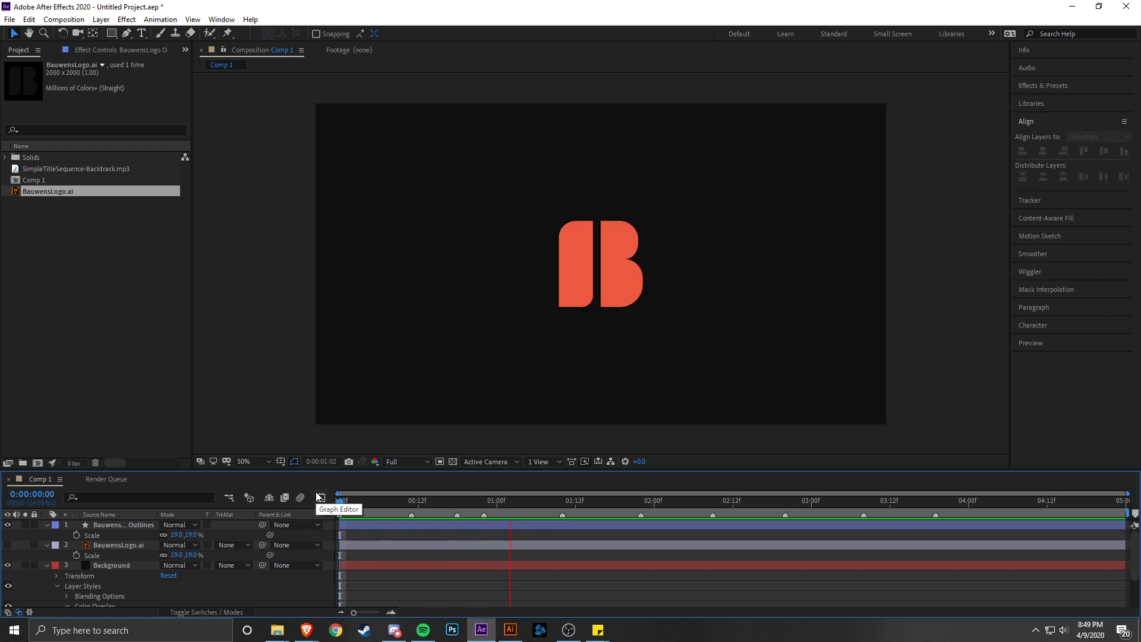
{"action": "left_click_drag", "start_coordinate": [639, 500], "coordinate": [583, 503]}
{"action": "key", "text": "space"}
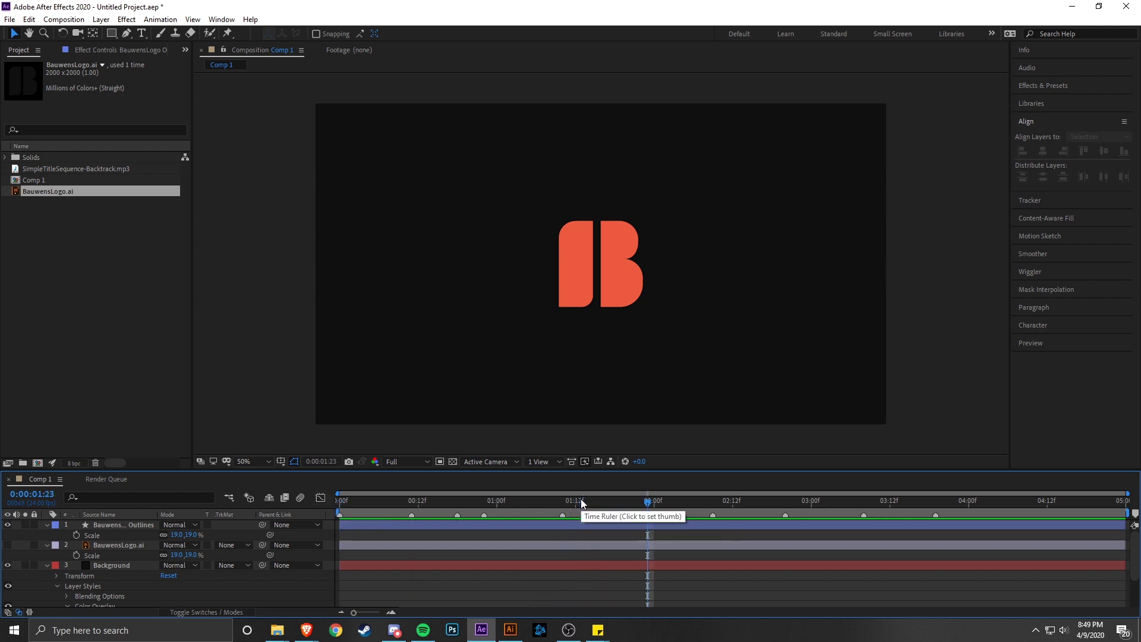
{"action": "left_click_drag", "start_coordinate": [640, 500], "coordinate": [561, 504]}
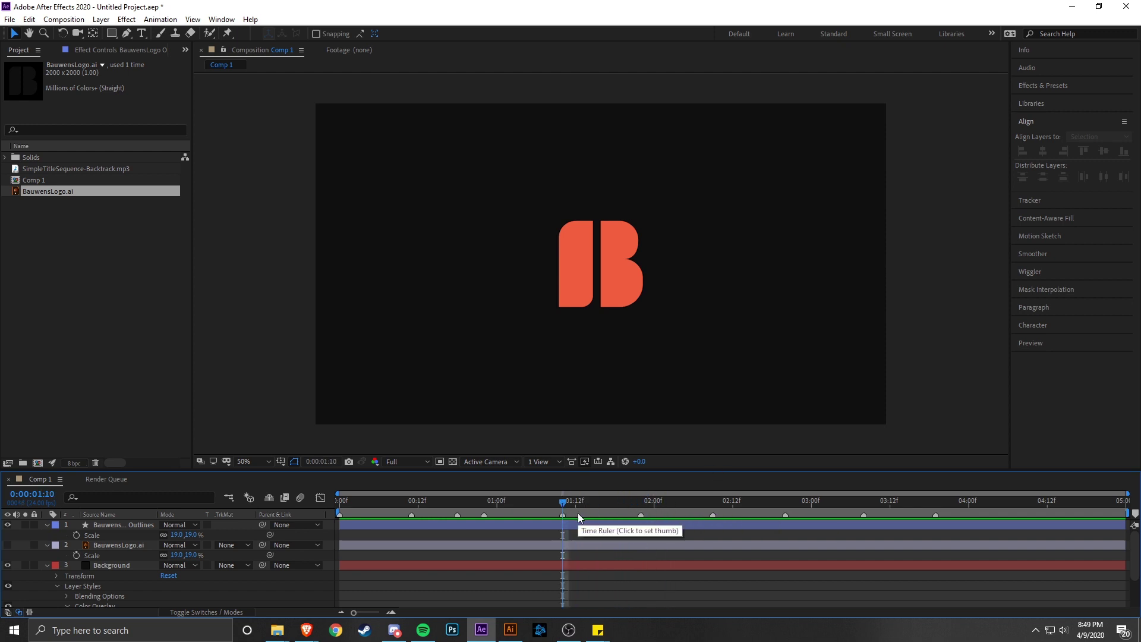
- Add a Scale keyframe to the logo outlines at 0:00:01:00 and set the Scale to 30% at frame 0
{"action": "left_click_drag", "start_coordinate": [553, 504], "coordinate": [500, 499]}
{"action": "left_click", "coordinate": [76, 534]}
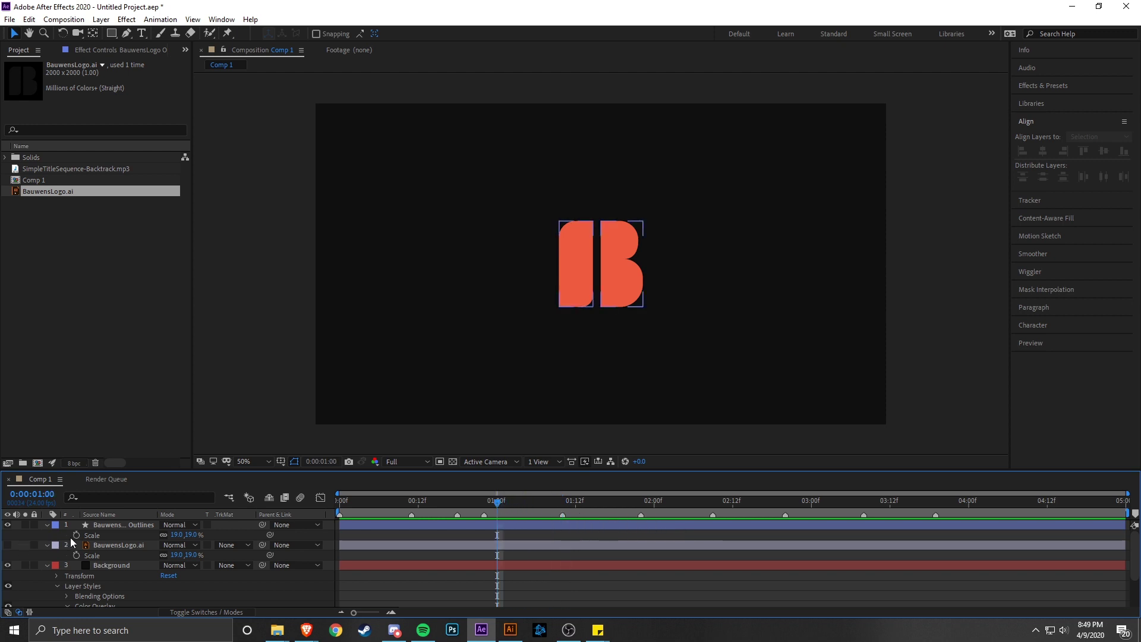
{"action": "key", "text": "Home"}
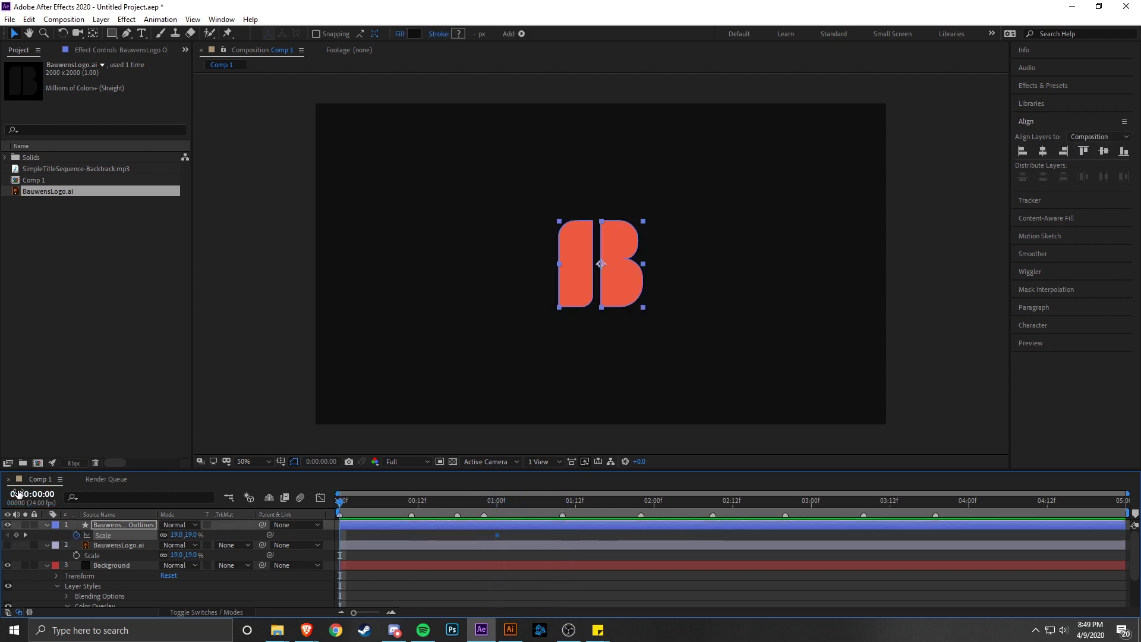
{"action": "left_click", "coordinate": [192, 535]}
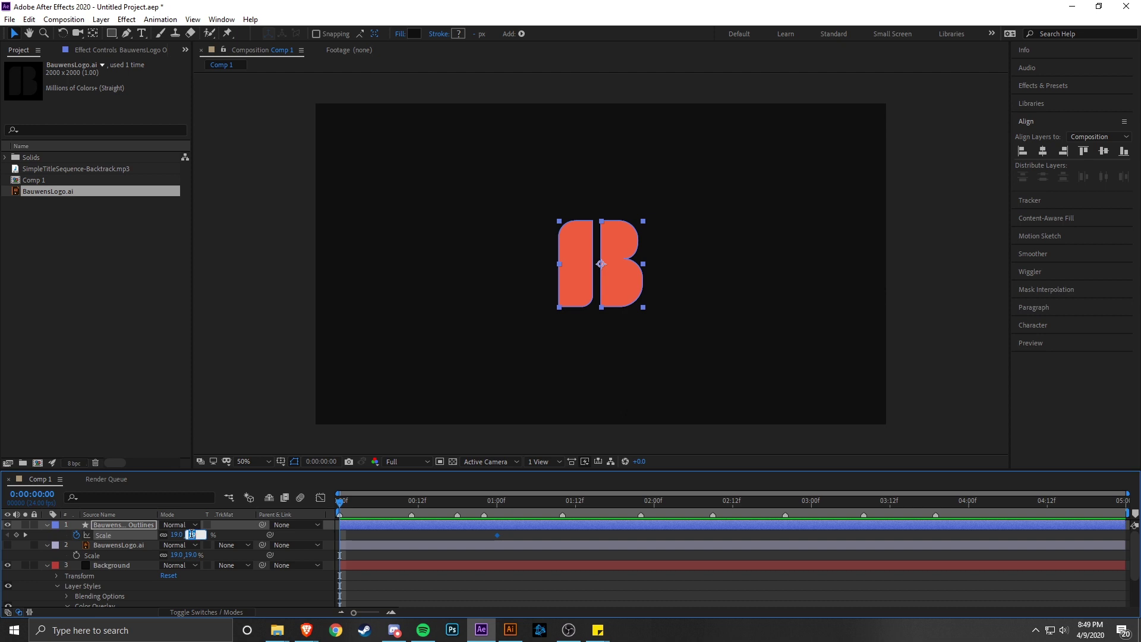
{"action": "type", "text": "25"}
{"action": "key", "text": "Return"}
{"action": "left_click", "coordinate": [176, 534]}
{"action": "type", "text": "30"}
{"action": "key", "text": "Tab"}
{"action": "key", "text": "Return"}
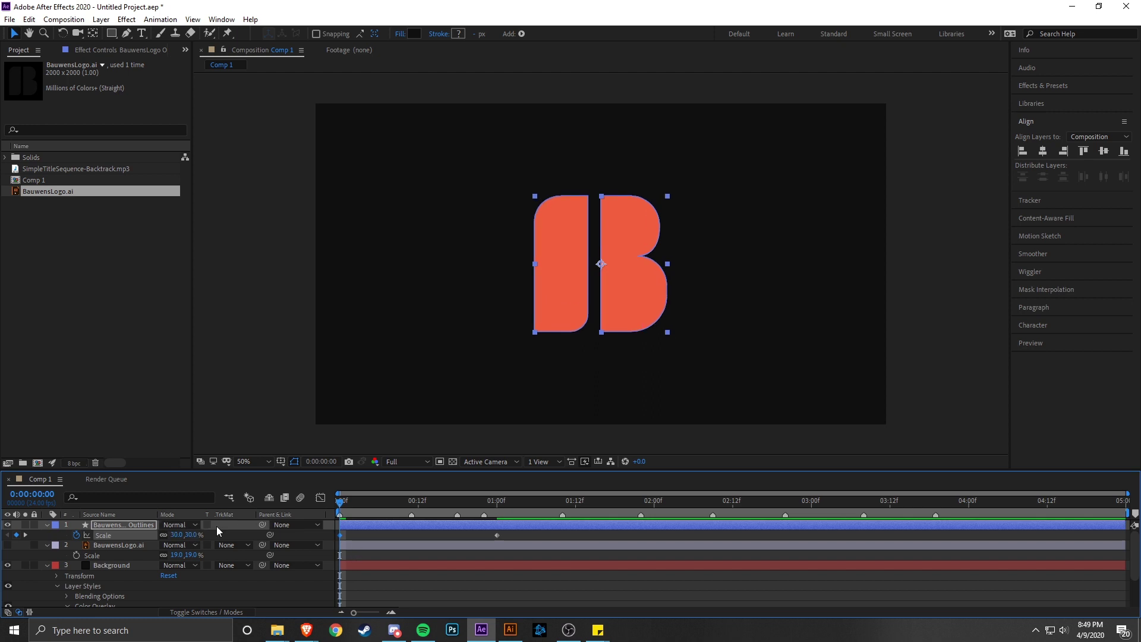
- Compare the logo's size at its two Scale keyframes, at frame 0 and 0:00:01:00
{"action": "left_click_drag", "start_coordinate": [411, 498], "coordinate": [337, 512]}
{"action": "left_click", "coordinate": [497, 514]}
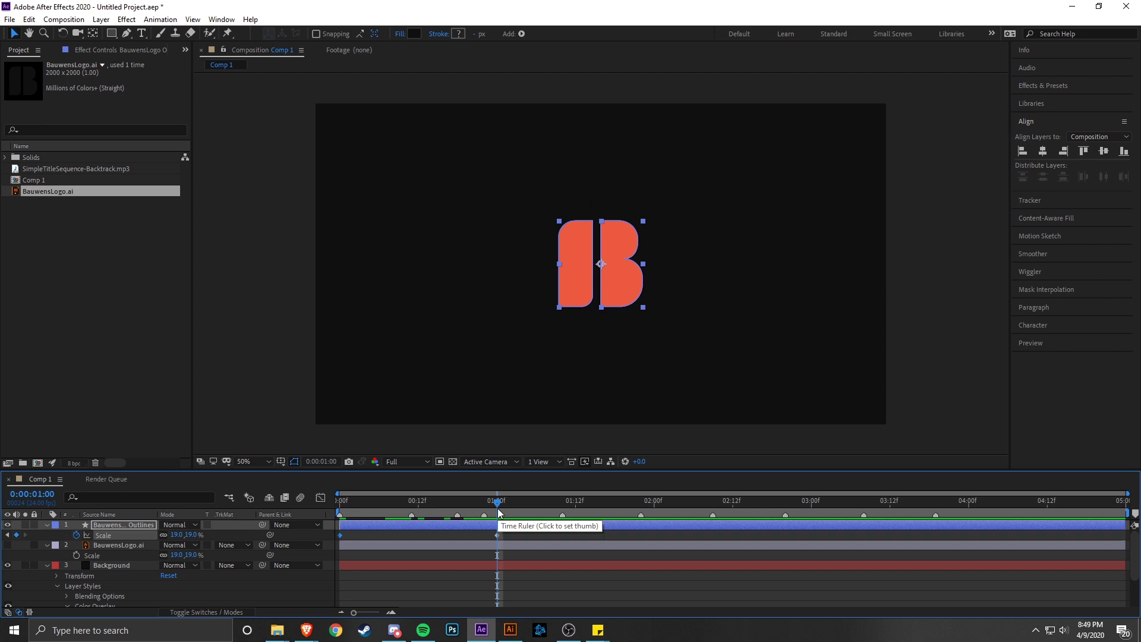
{"action": "key", "text": "Home"}
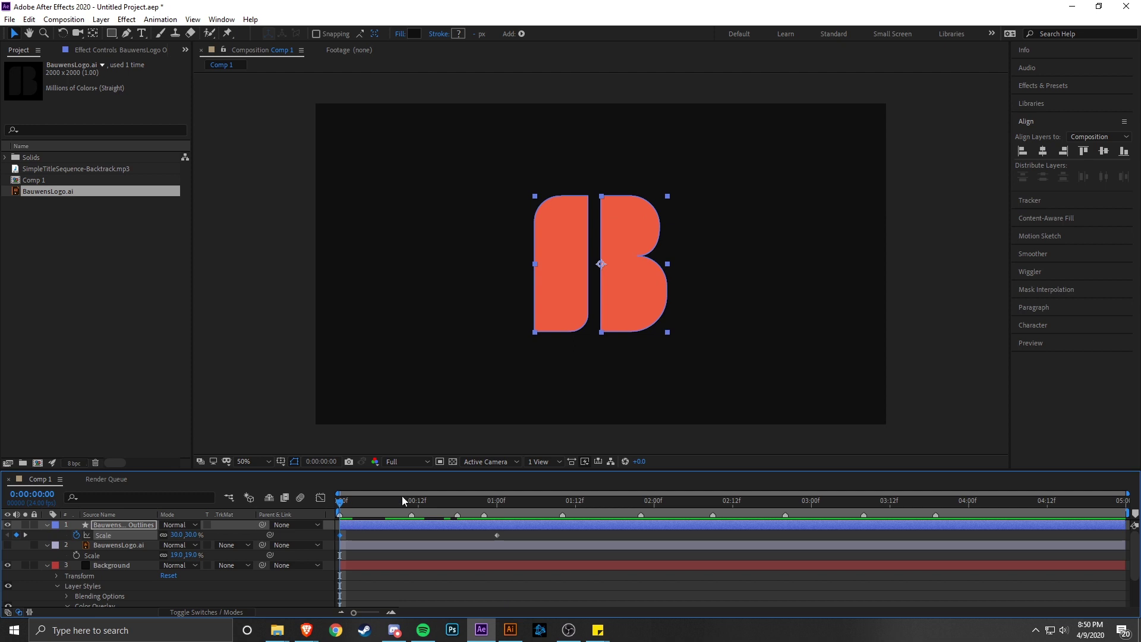
- Try enlarging the logo's Scale to several hundred percent at 0:00:01:06, and undo the change
{"action": "left_click", "coordinate": [499, 510]}
{"action": "left_click_drag", "start_coordinate": [499, 510], "coordinate": [537, 508]}
{"action": "left_click_drag", "start_coordinate": [195, 538], "coordinate": [910, 440]}
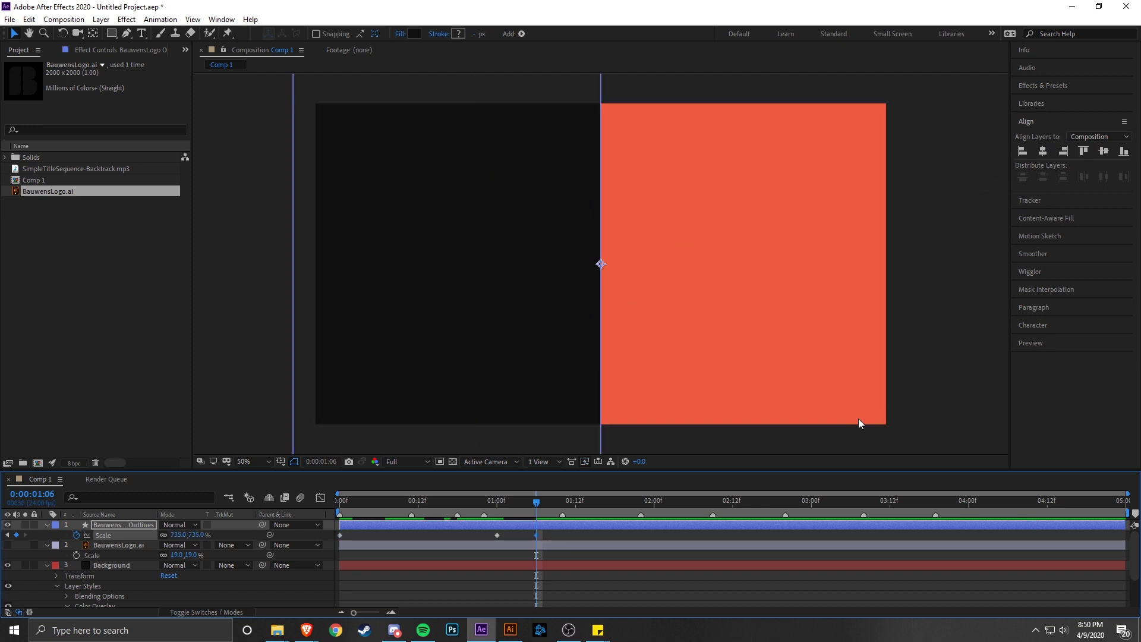
{"action": "key", "text": "ctrl+z"}
- Play the composition from the start to preview the logo's scale animation
{"action": "left_click_drag", "start_coordinate": [536, 509], "coordinate": [259, 515]}
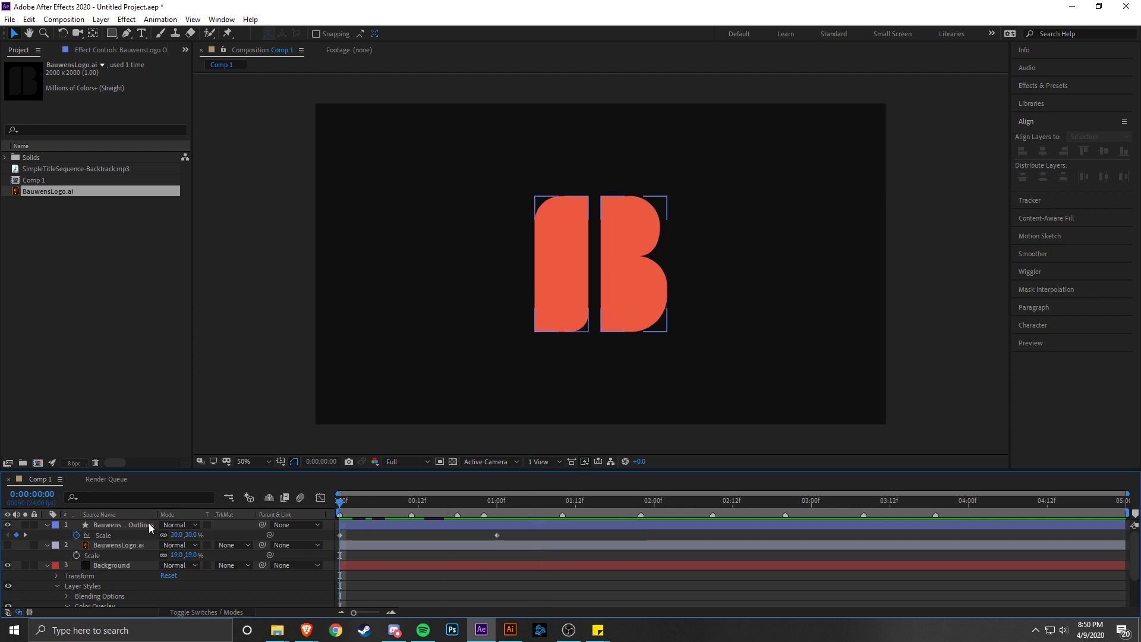
{"action": "key", "text": "space"}
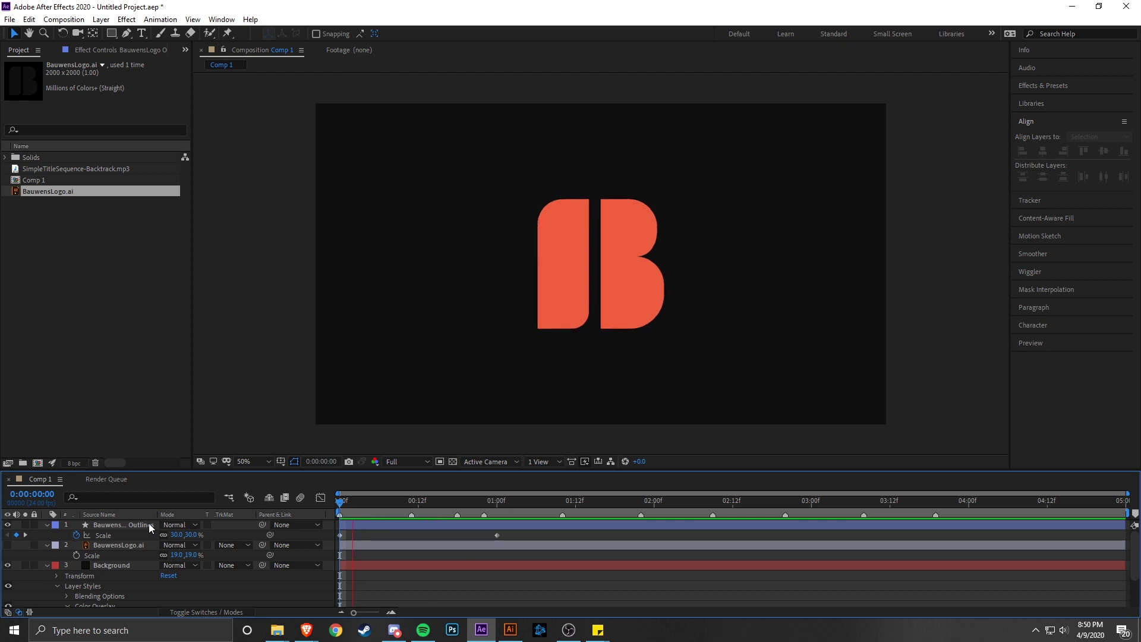
{"action": "key", "text": "space"}
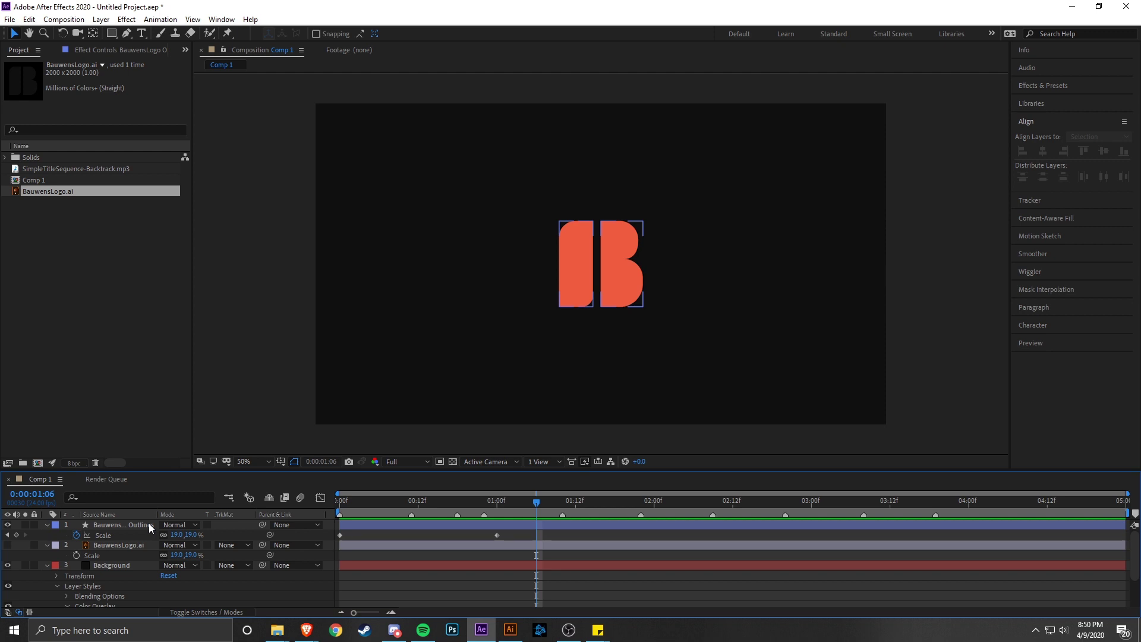
- Apply Easy Ease to both of the logo's Scale keyframes, at frame 0 and 0:00:01:00
{"action": "mouse_move", "coordinate": [555, 530]}
{"action": "left_mouse_down"}
{"action": "mouse_move", "coordinate": [255, 530]}
{"action": "mouse_move", "coordinate": [268, 538]}
{"action": "left_mouse_up"}
{"action": "left_click_drag", "start_coordinate": [556, 536], "coordinate": [341, 537]}
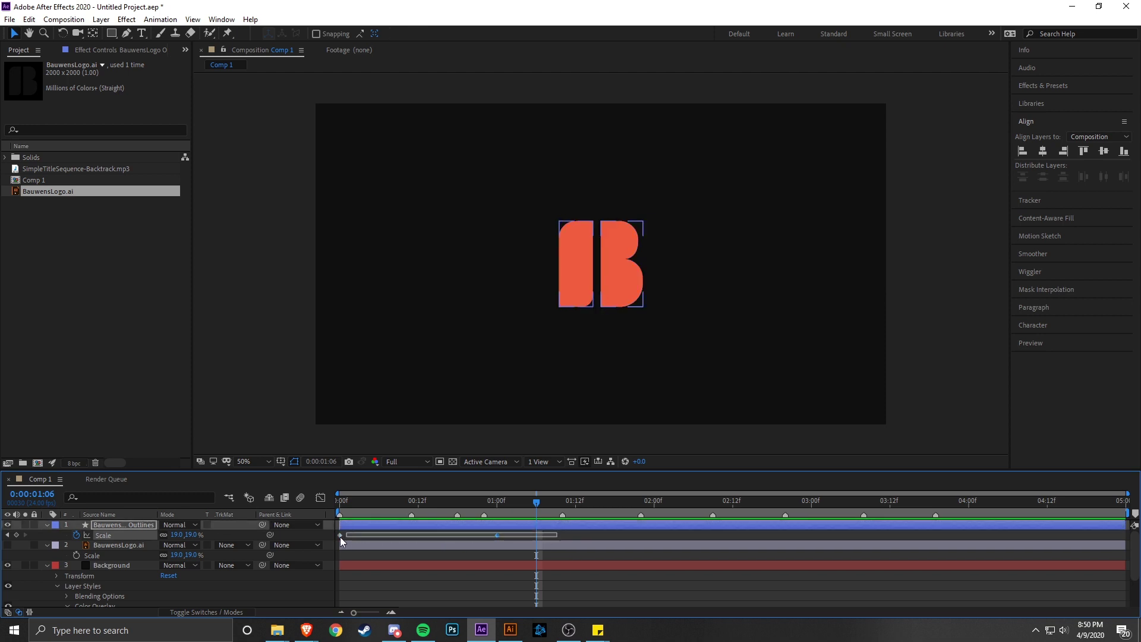
{"action": "left_click", "coordinate": [497, 509]}
{"action": "key", "text": "F9"}
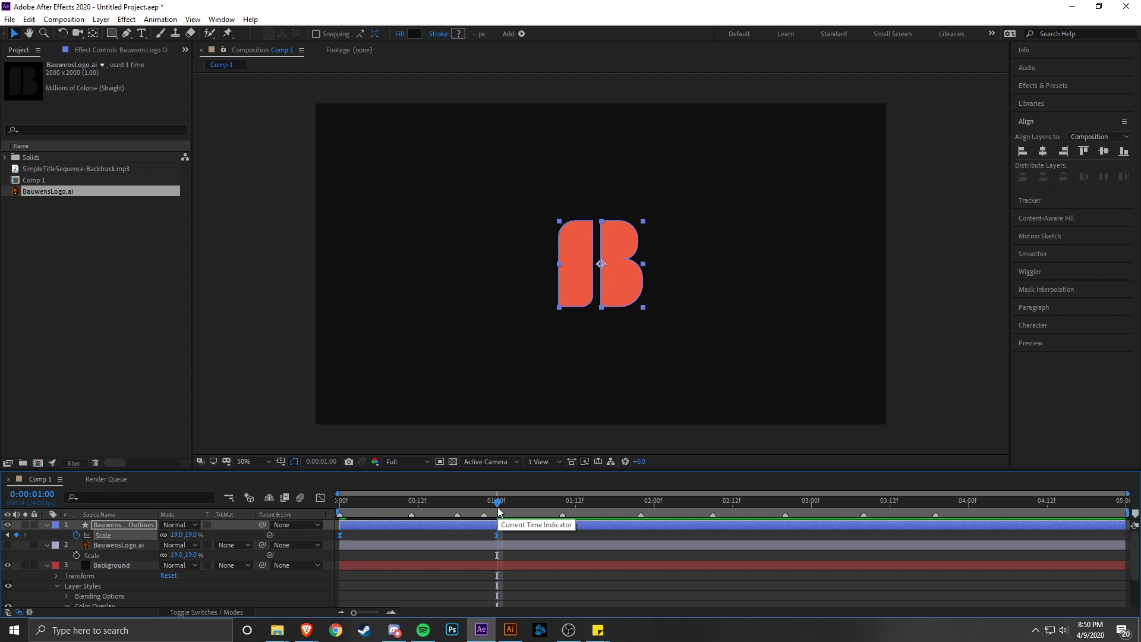
{"action": "mouse_move", "coordinate": [423, 630]}
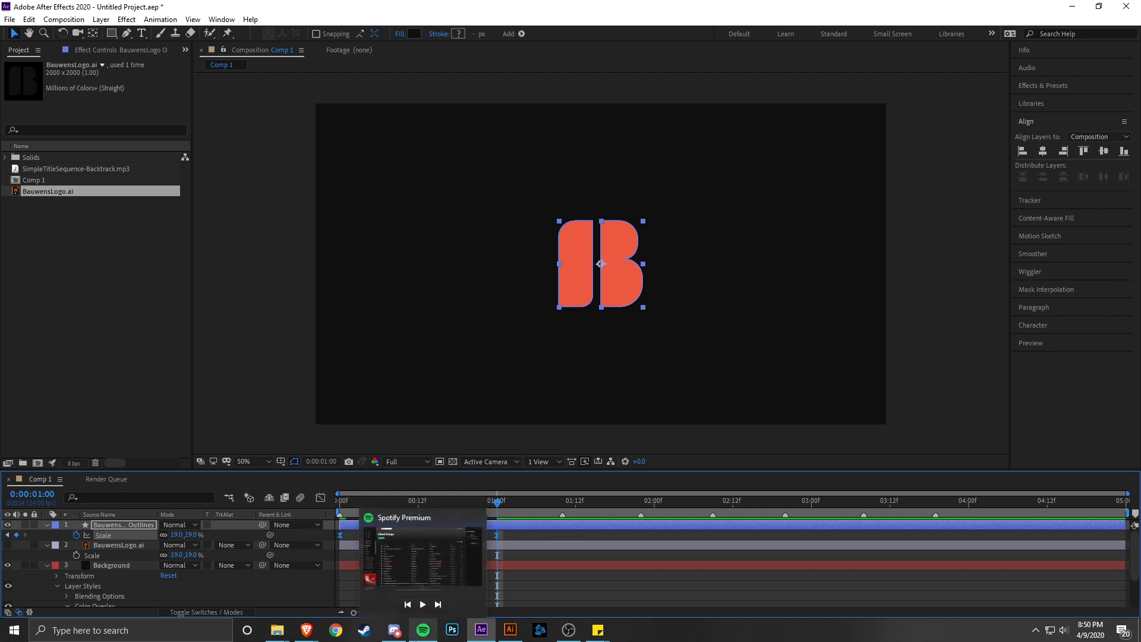
{"action": "right_click", "coordinate": [496, 536]}
{"action": "mouse_move", "coordinate": [504, 533]}
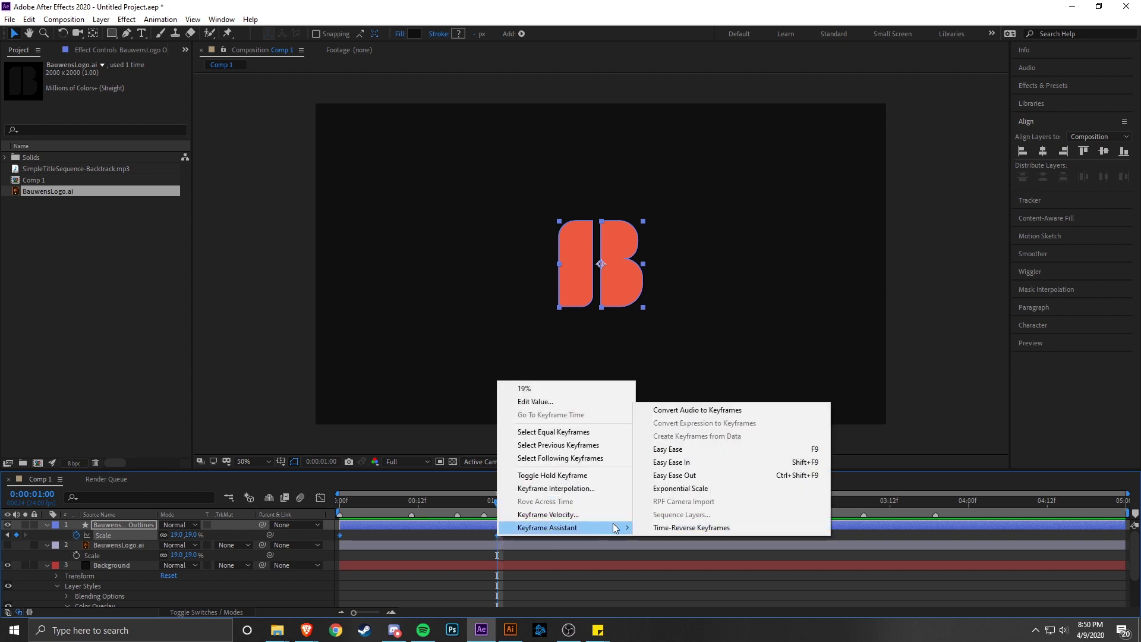
{"action": "left_click", "coordinate": [677, 448]}
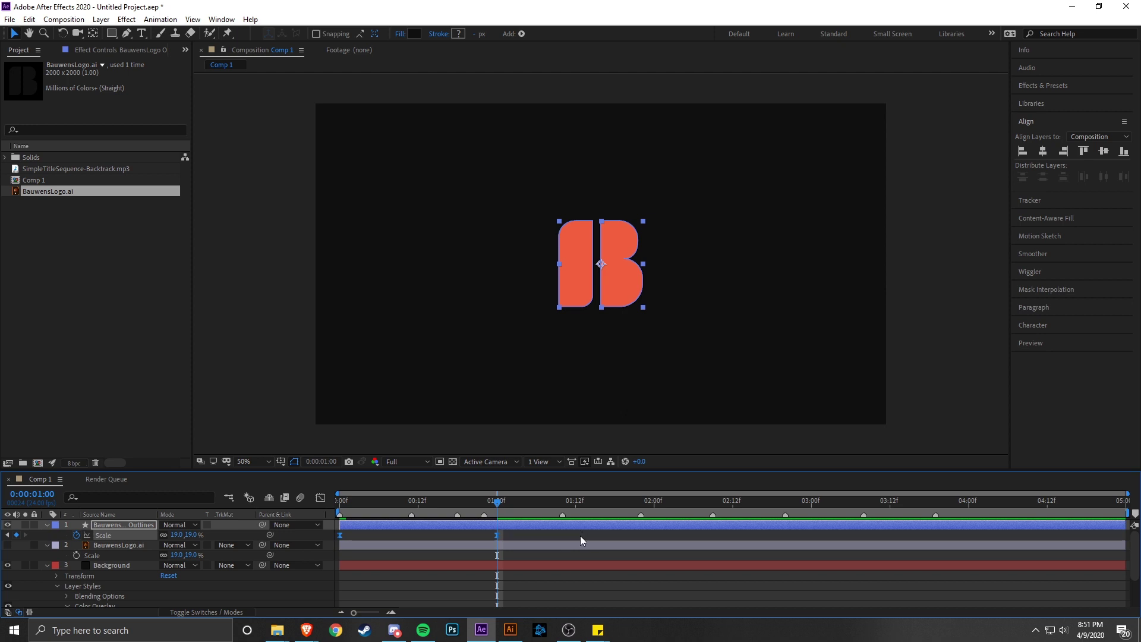
{"action": "left_click", "coordinate": [519, 534]}
{"action": "left_click", "coordinate": [491, 510]}
{"action": "left_click_drag", "start_coordinate": [492, 511], "coordinate": [337, 538]}
{"action": "left_click", "coordinate": [358, 543]}
{"action": "left_click", "coordinate": [505, 539]}
{"action": "left_click", "coordinate": [528, 545]}
- Compare the value graph and the speed graph of the logo's Scale animation in the Graph Editor, ending on the speed graph
{"action": "left_click", "coordinate": [320, 497]}
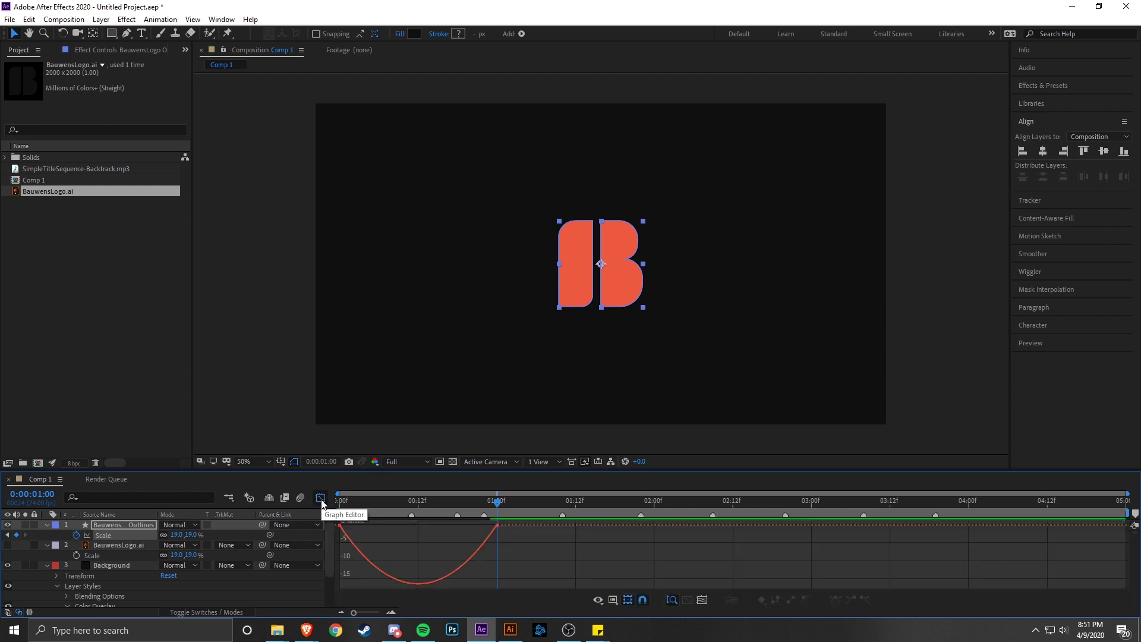
{"action": "right_click", "coordinate": [430, 547]}
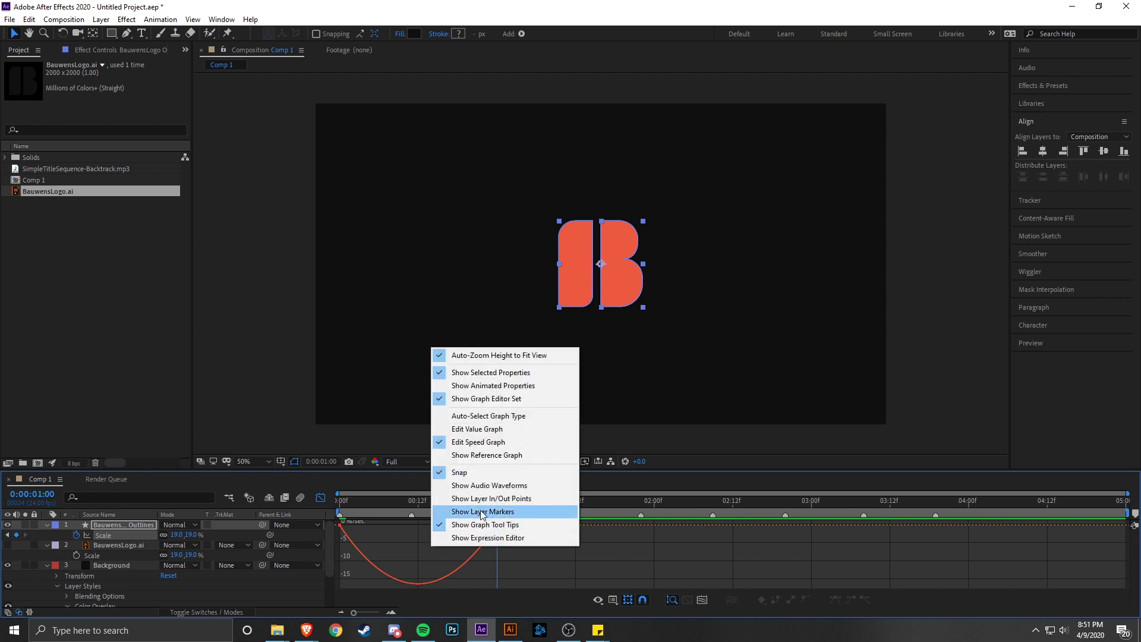
{"action": "left_click", "coordinate": [501, 430]}
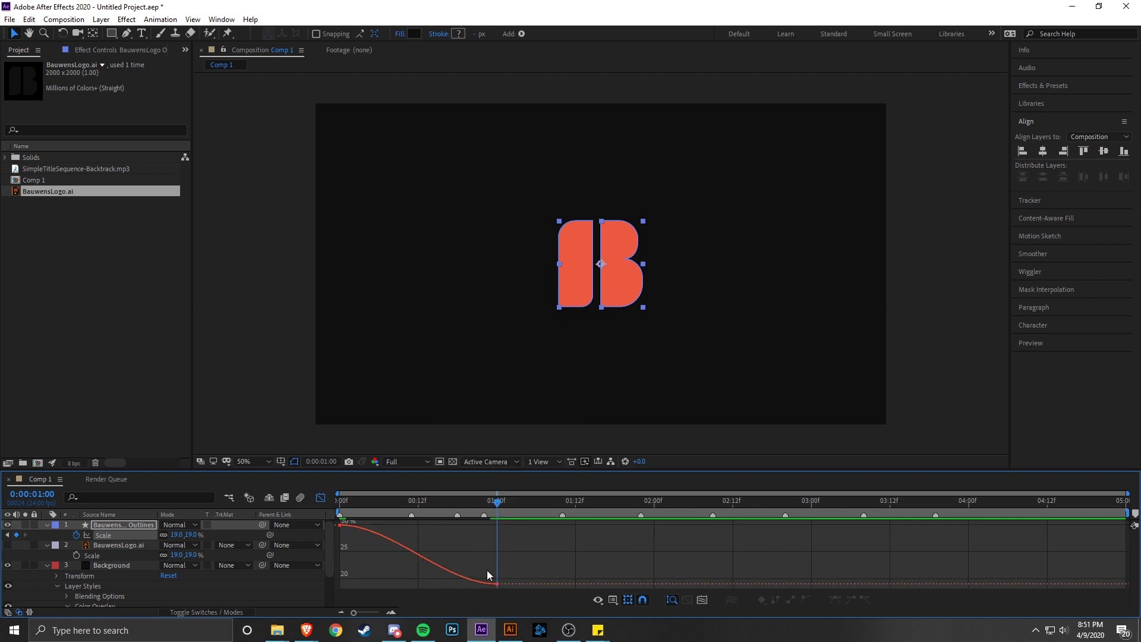
{"action": "right_click", "coordinate": [416, 540]}
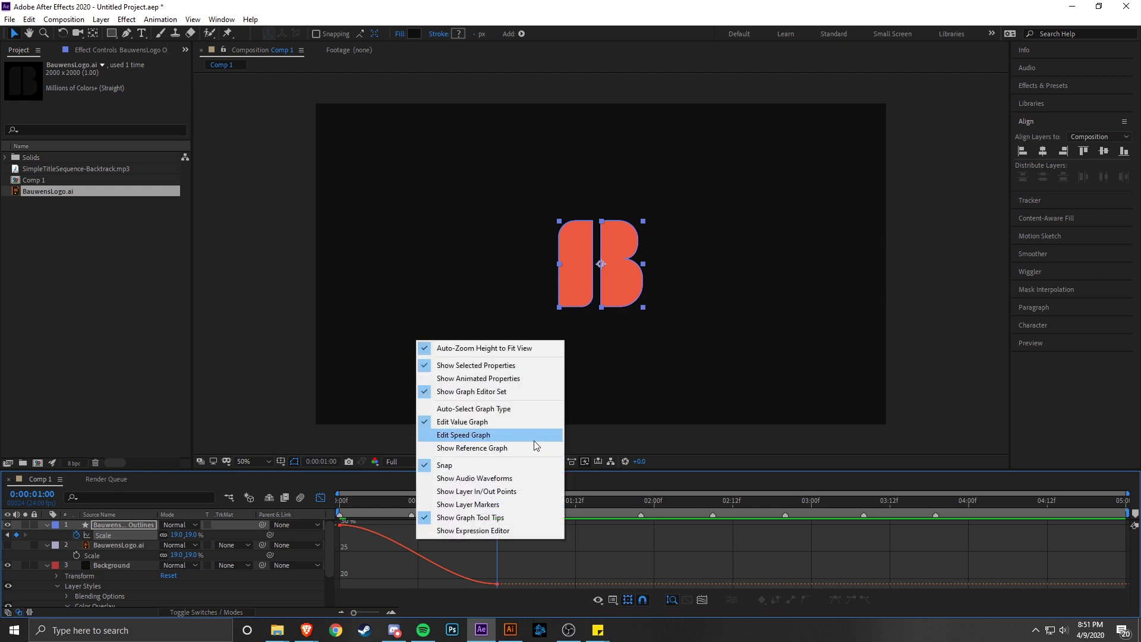
{"action": "left_click", "coordinate": [462, 434]}
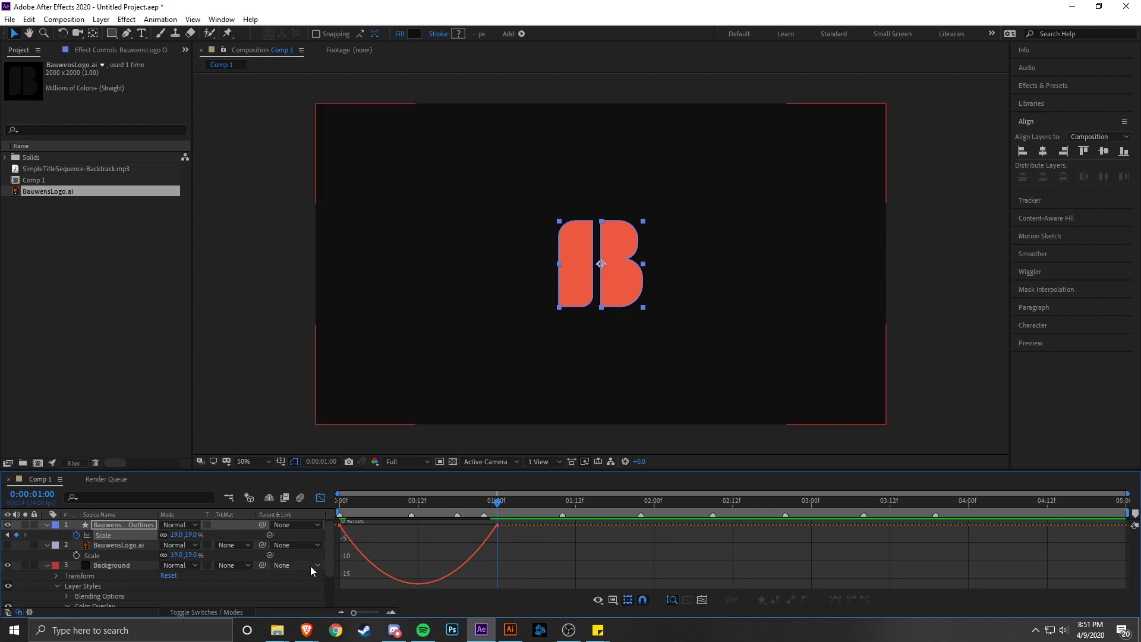
- Try converting both of the logo's Scale keyframes back to linear and examine the resulting speed graph
{"action": "left_click", "coordinate": [321, 497]}
{"action": "left_click_drag", "start_coordinate": [501, 536], "coordinate": [324, 529]}
{"action": "left_click", "coordinate": [495, 536], "text": "ctrl"}
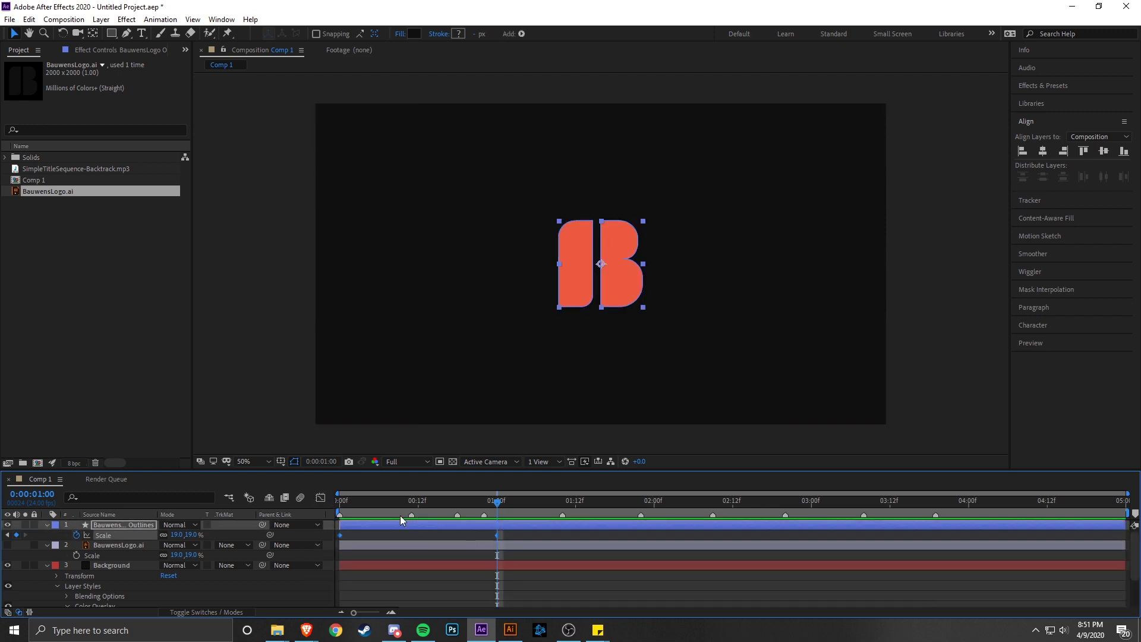
{"action": "left_click", "coordinate": [321, 499]}
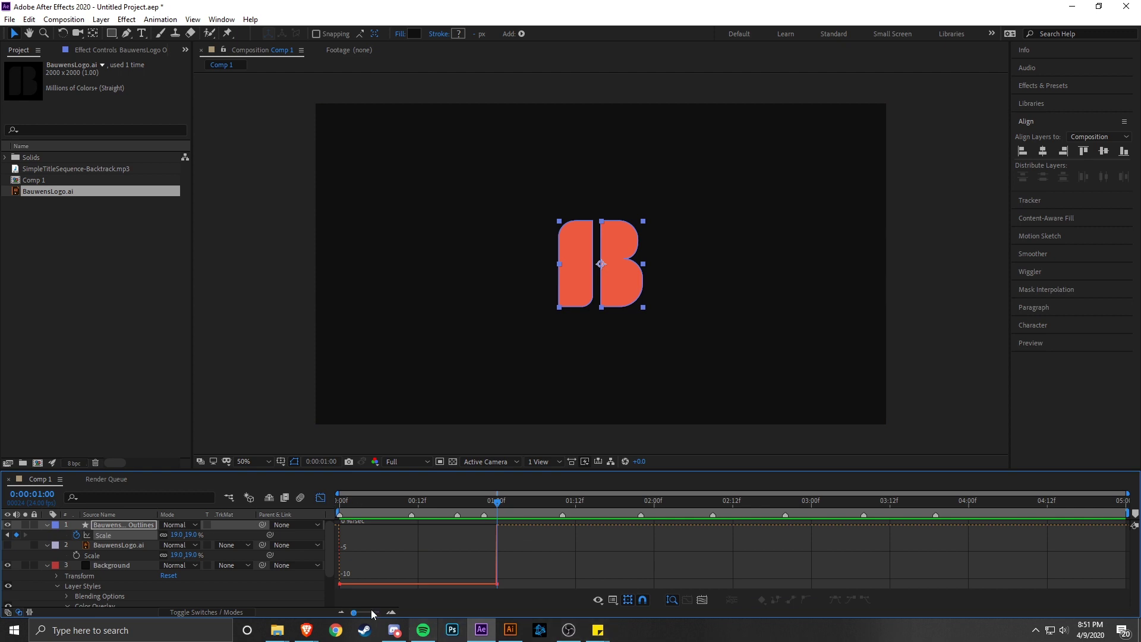
{"action": "left_click_drag", "start_coordinate": [498, 502], "coordinate": [327, 553]}
{"action": "left_click", "coordinate": [321, 498]}
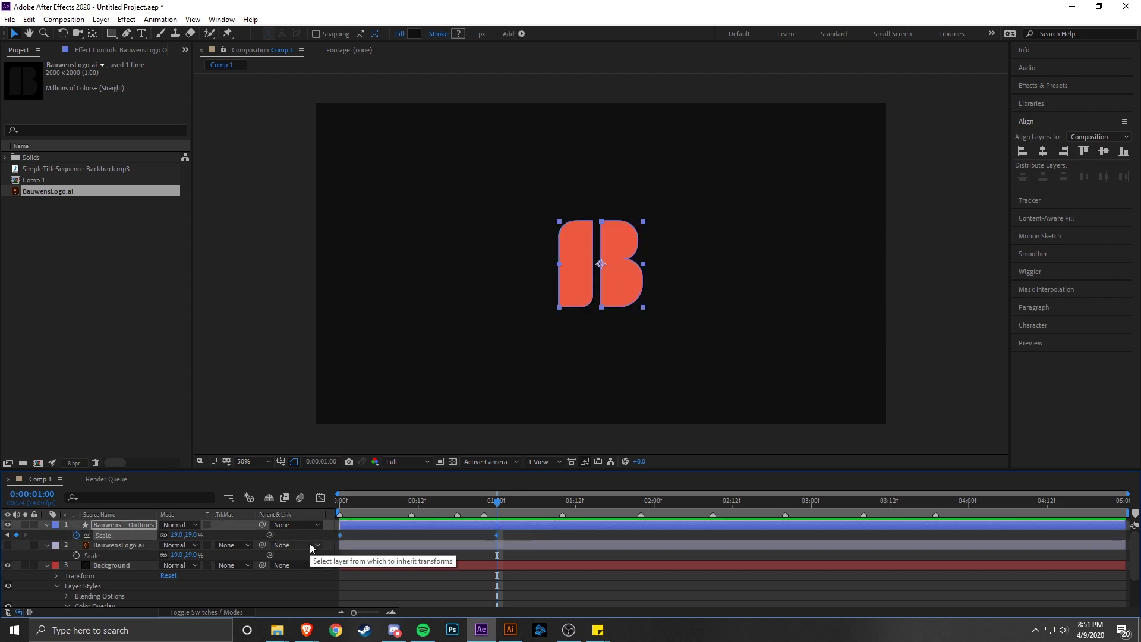
- Play the composition from the start to preview the eased scale animation alongside its speed graph
{"action": "left_click", "coordinate": [321, 498]}
{"action": "key", "text": "Home"}
{"action": "key", "text": "space"}
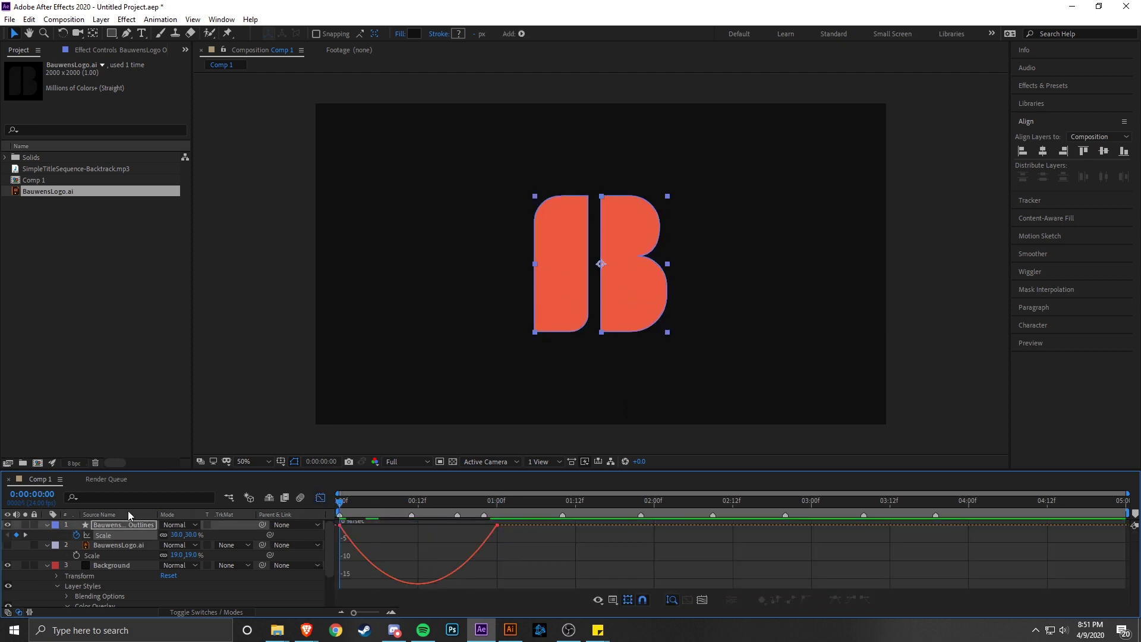
{"action": "key", "text": "space"}
{"action": "key", "text": "space"}
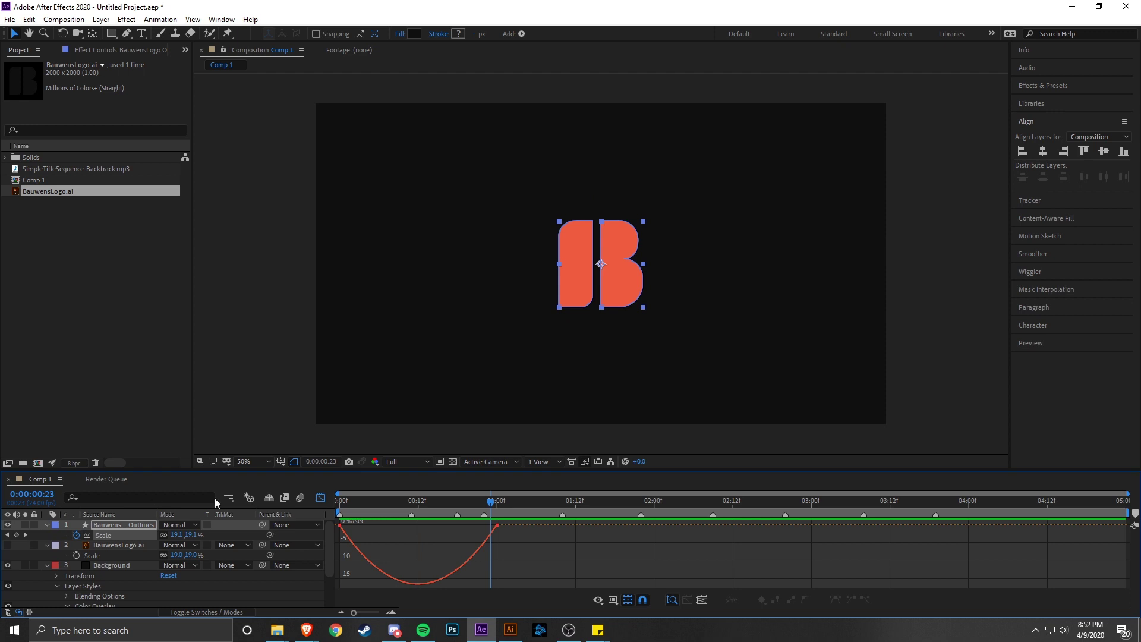
{"action": "key", "text": "space"}
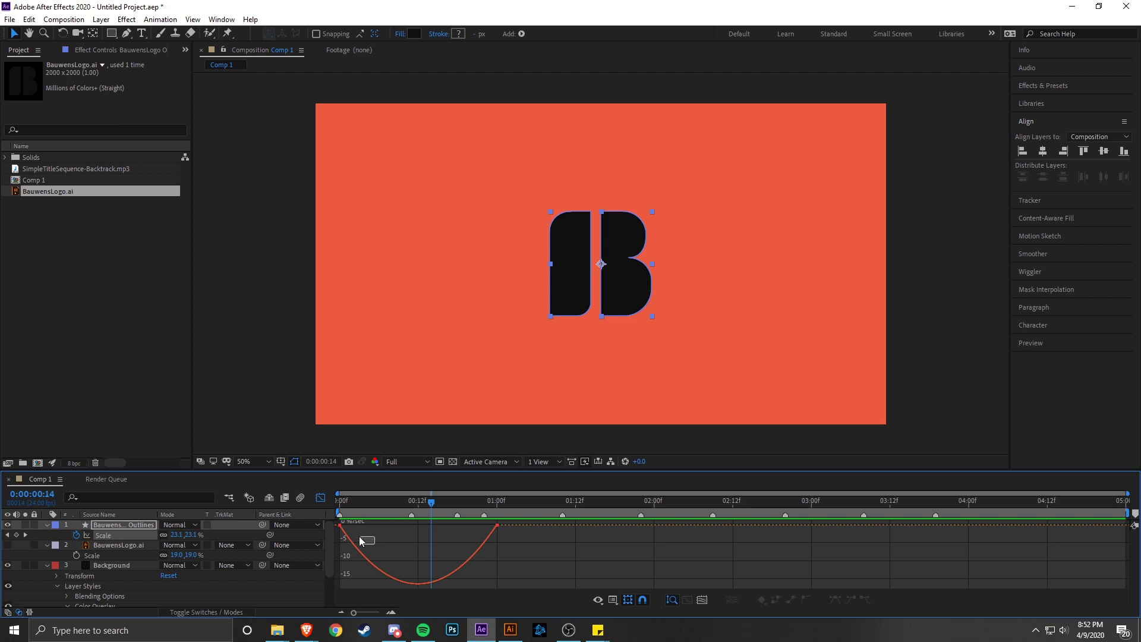
- Reshape the Scale speed graph to start fast and slow gradually, shortening the first keyframe's influence handle and extending the 0:00:01:00 handle to about 0:00:00:12
{"action": "scroll", "coordinate": [332, 517], "scroll_direction": "up", "scroll_amount": 1}
{"action": "scroll", "coordinate": [331, 521], "scroll_direction": "up", "scroll_amount": 1}
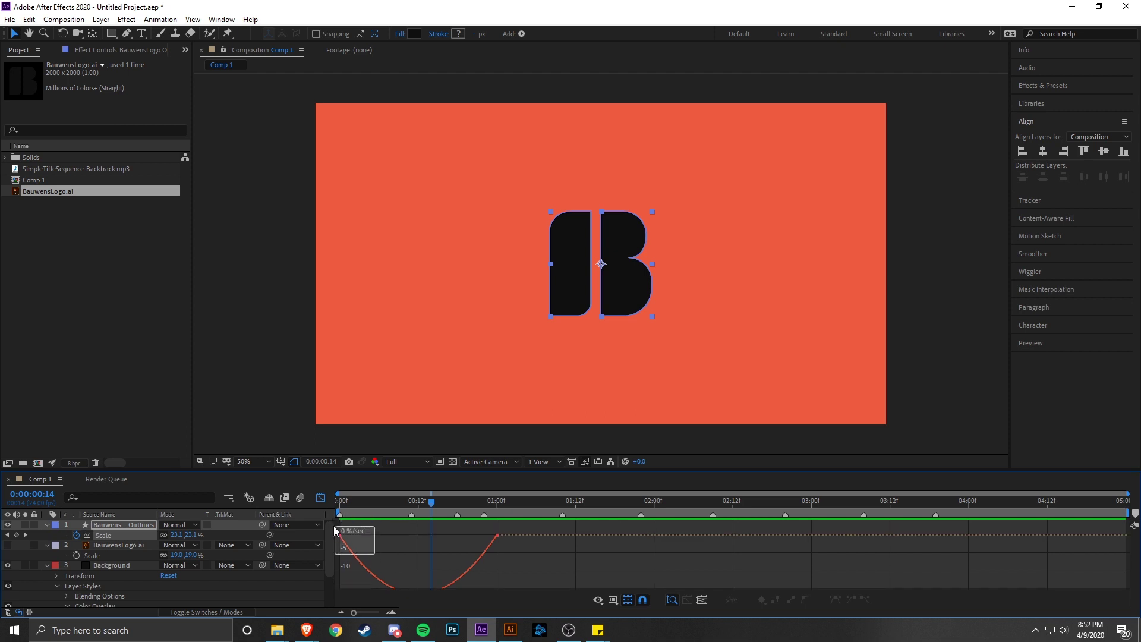
{"action": "left_click", "coordinate": [340, 534]}
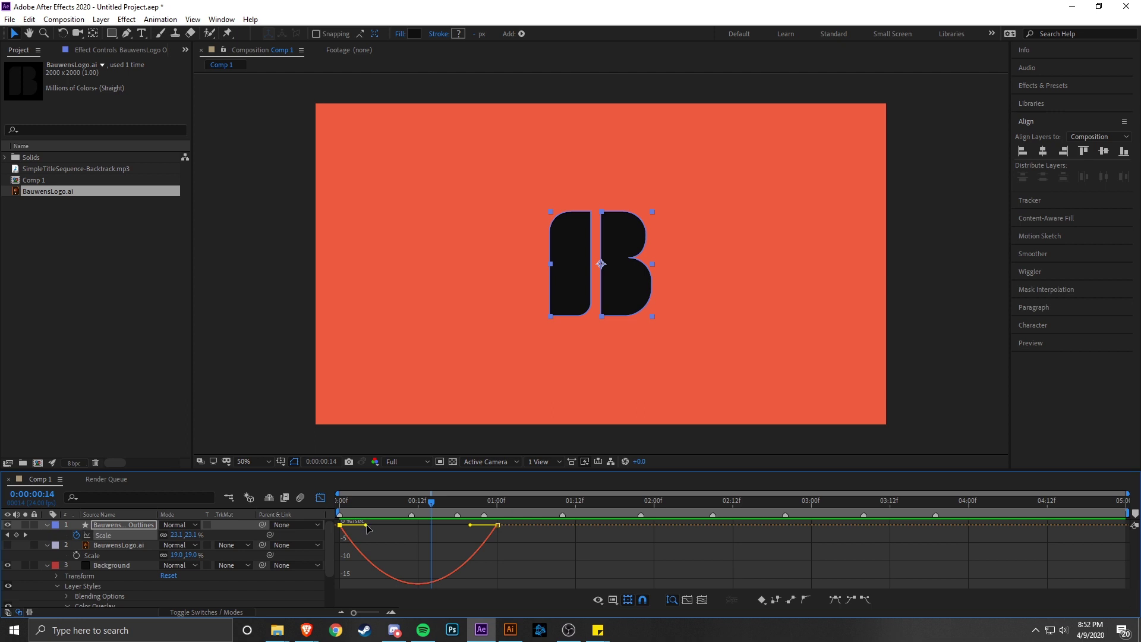
{"action": "left_click_drag", "start_coordinate": [366, 526], "coordinate": [343, 529]}
{"action": "left_click_drag", "start_coordinate": [467, 569], "coordinate": [505, 522]}
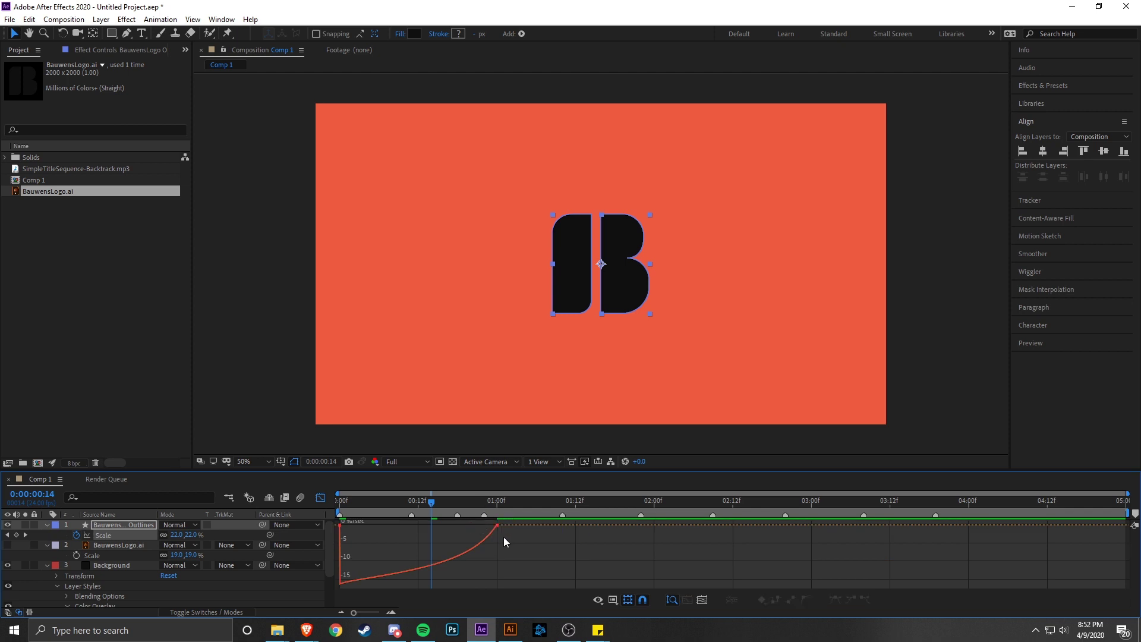
{"action": "left_click_drag", "start_coordinate": [471, 527], "coordinate": [417, 525]}
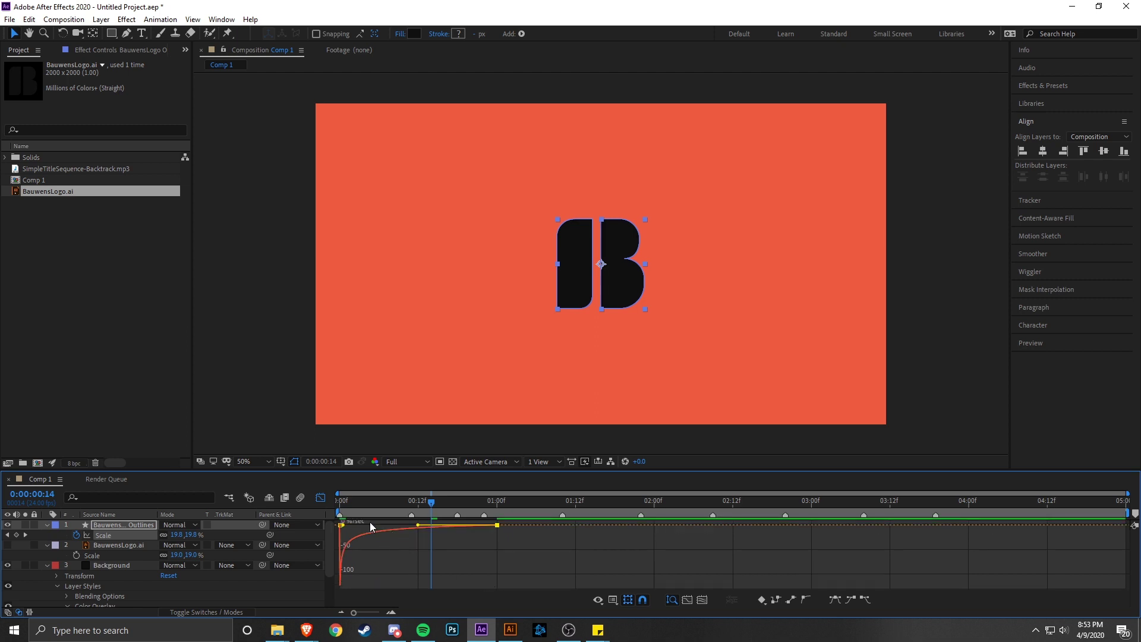
- Step through the first six frames from the start to examine how quickly the logo shrinks, and return to frame 0
{"action": "key", "text": "Home"}
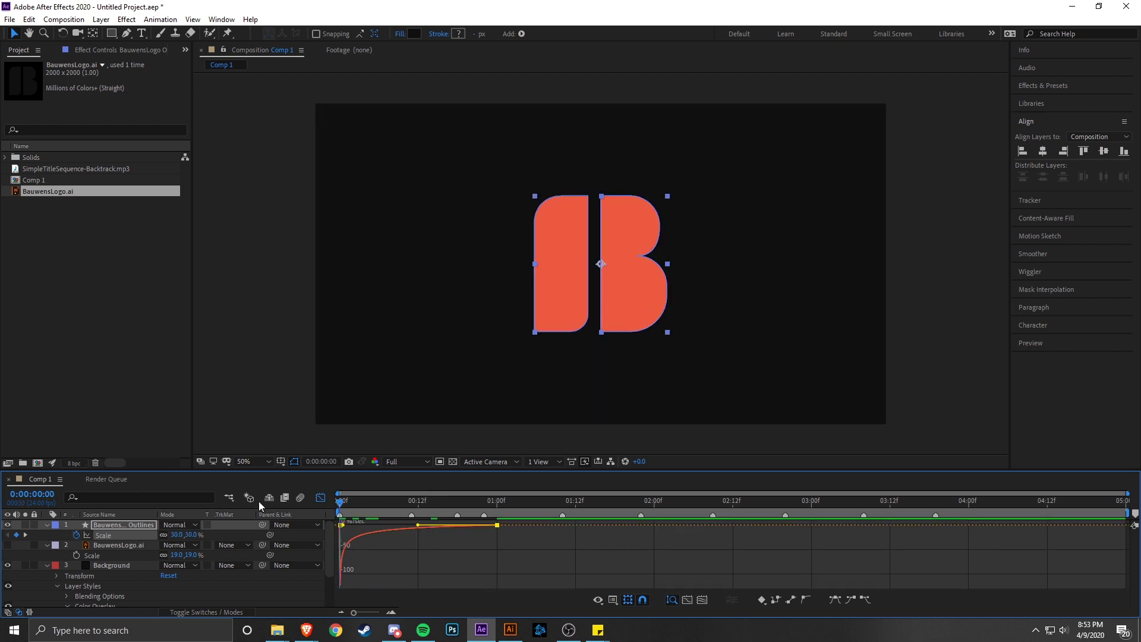
{"action": "left_click_drag", "start_coordinate": [341, 501], "coordinate": [303, 515]}
{"action": "key", "text": "Page_Down"}
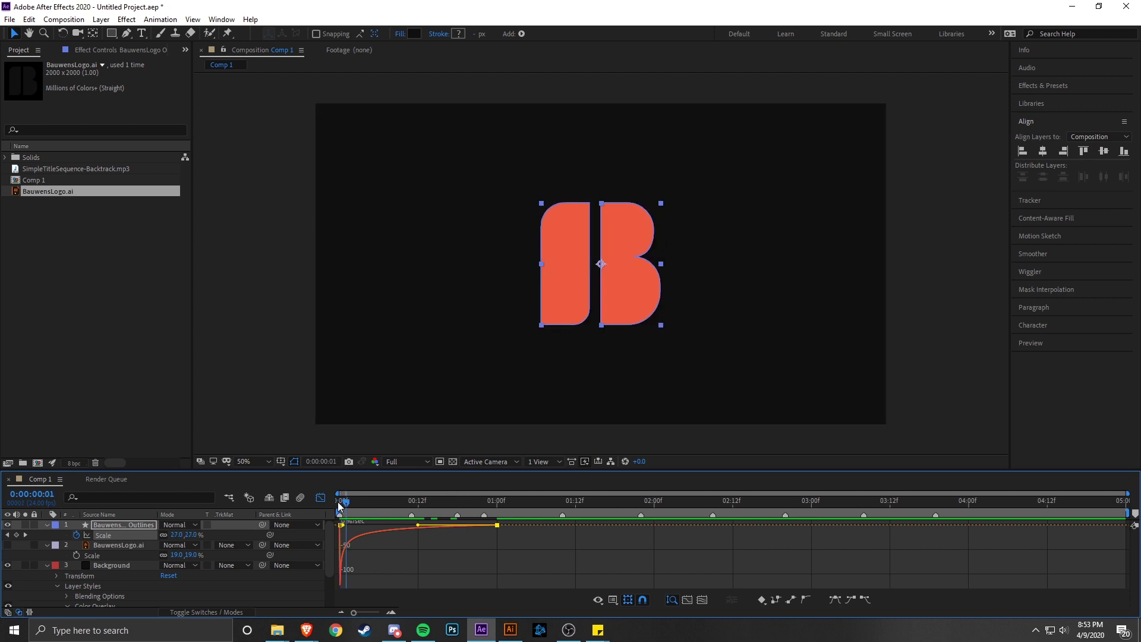
{"action": "key", "text": "Page_Down"}
{"action": "key", "text": "Page_Down"}
{"action": "key", "text": "Page_Down"}
{"action": "key", "text": "Page_Down"}
{"action": "key", "text": "Page_Down"}
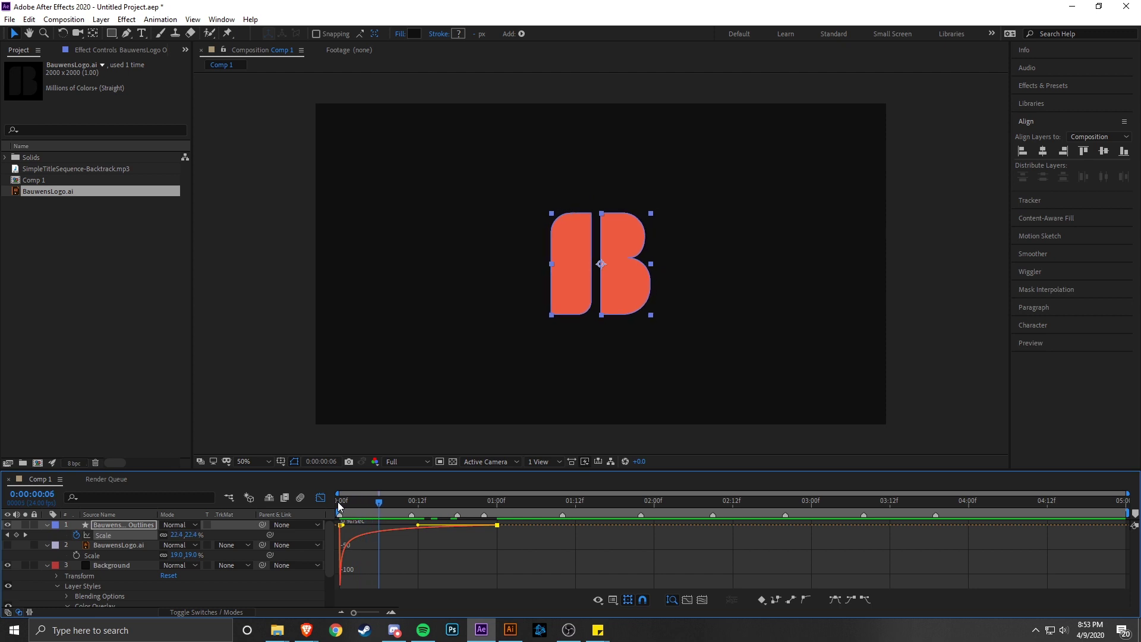
{"action": "key", "text": "Home"}
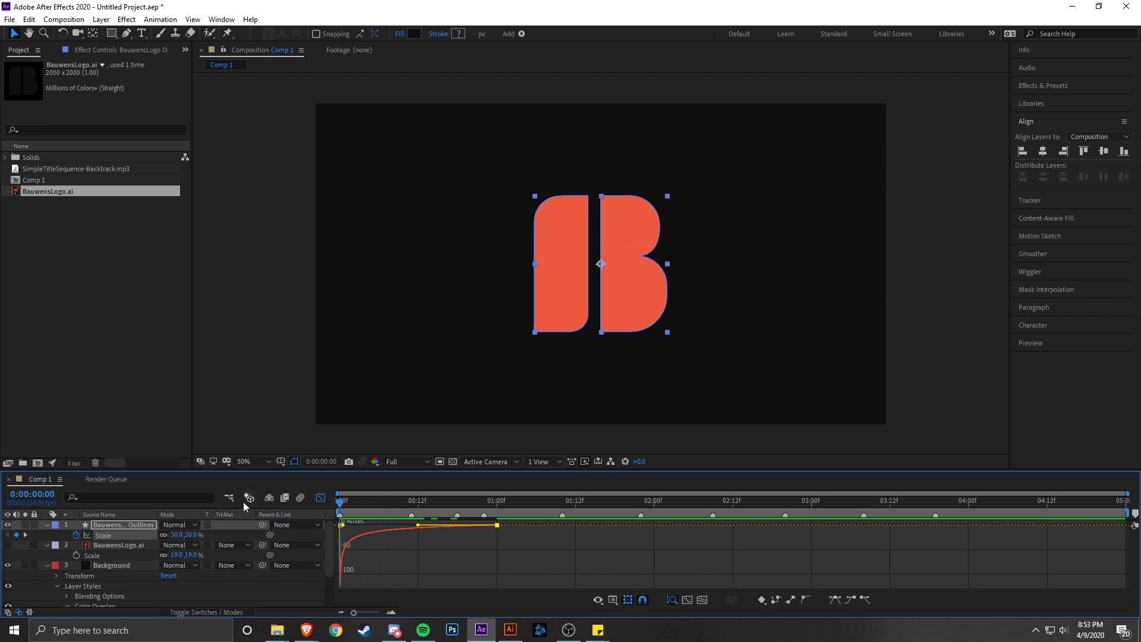
- Preview the reshaped scale animation from frame 0, closing the Graph Editor to show the keyframes
{"action": "left_click", "coordinate": [440, 543]}
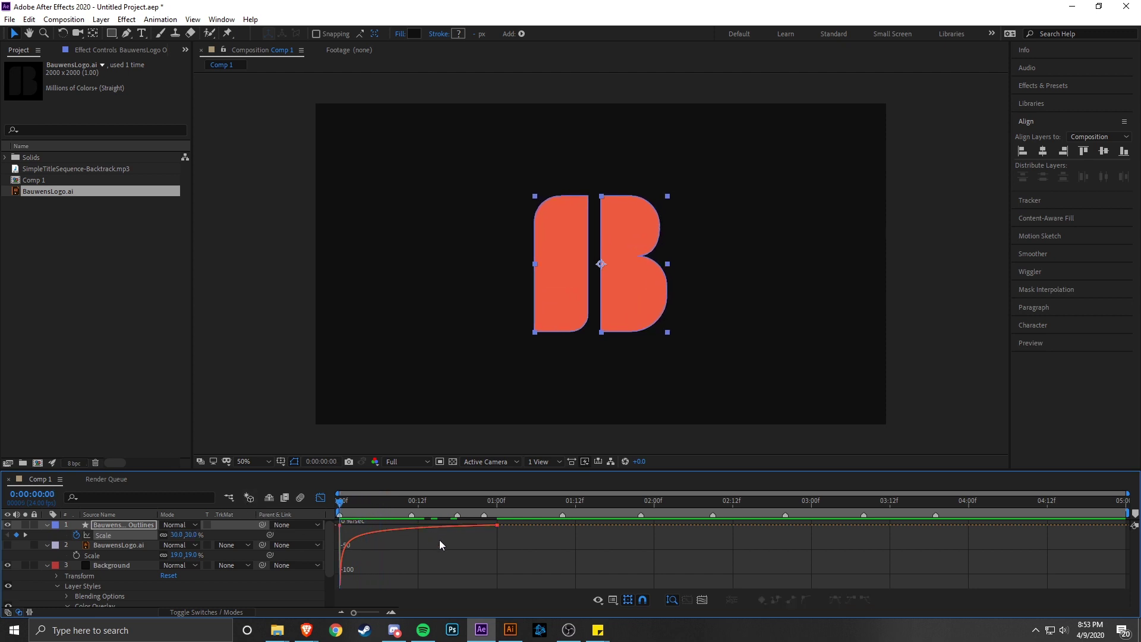
{"action": "key", "text": "space"}
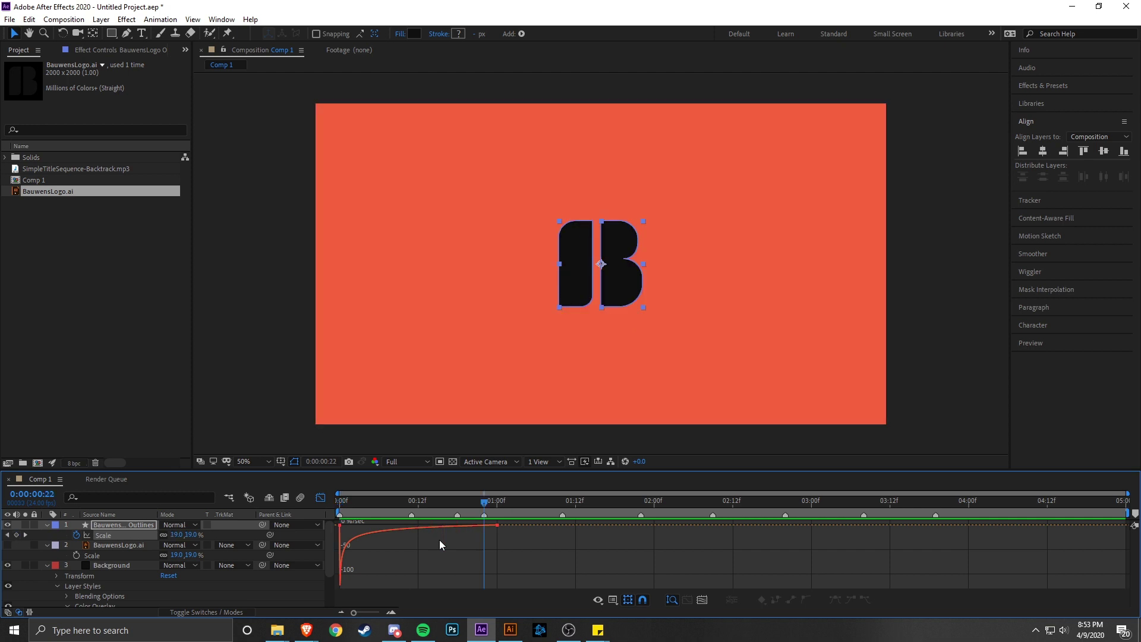
{"action": "left_click", "coordinate": [320, 498]}
{"action": "key", "text": "space"}
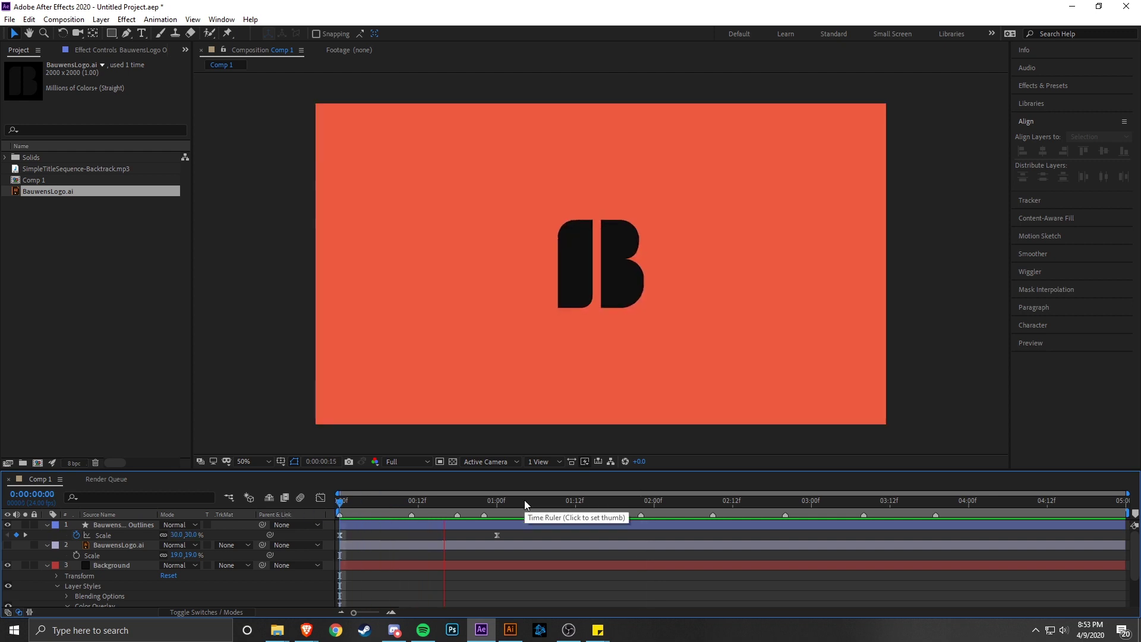
{"action": "left_click_drag", "start_coordinate": [340, 502], "coordinate": [643, 506]}
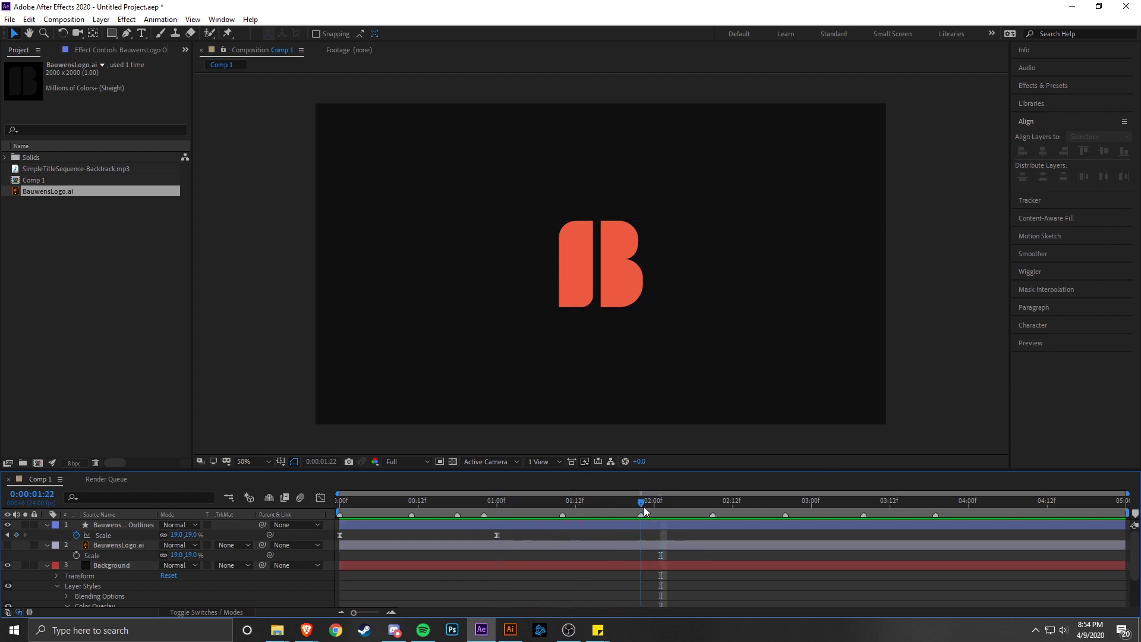
{"action": "left_click", "coordinate": [671, 525]}
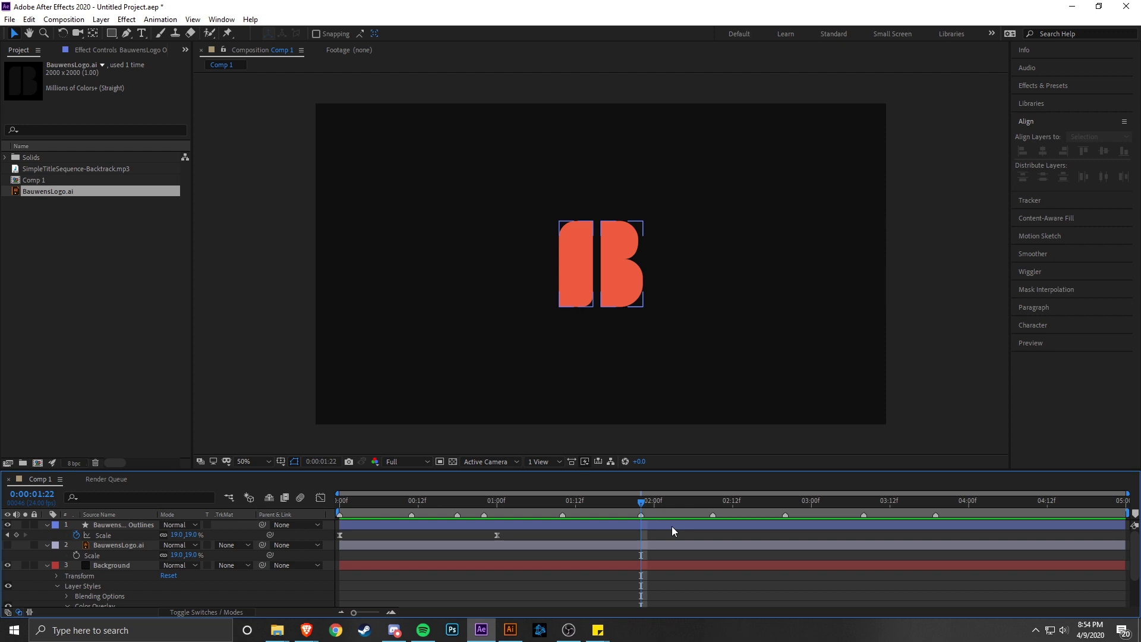
{"action": "key", "text": "F2"}
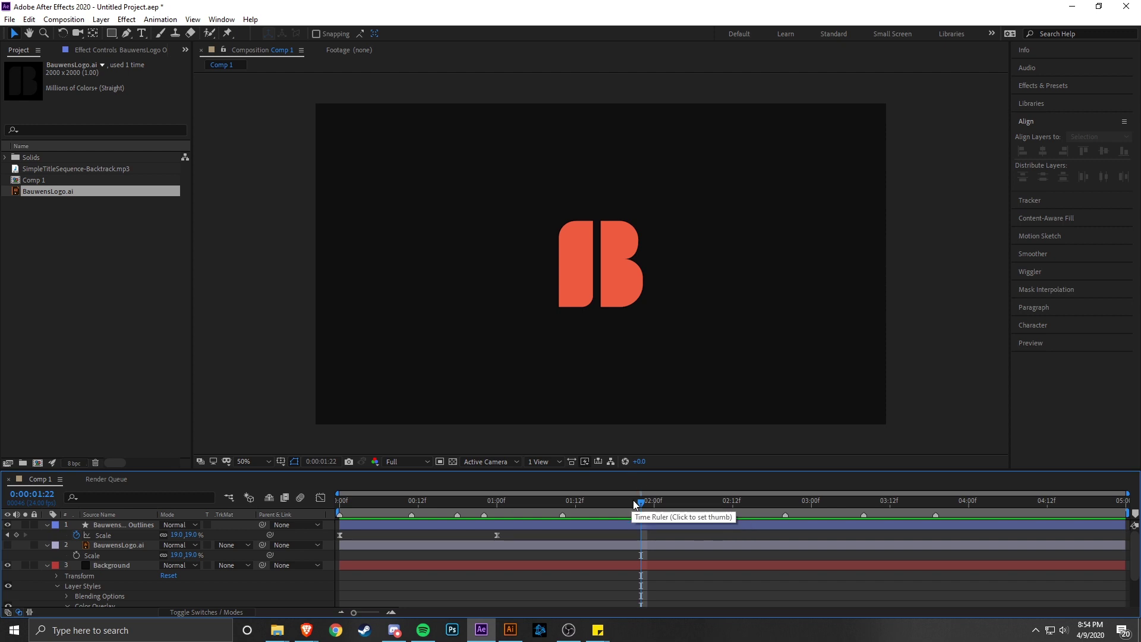
- Add a Scale keyframe to the logo outlines layer at the 0:00:01:10 marker and set it to 25%
{"action": "left_click_drag", "start_coordinate": [638, 500], "coordinate": [563, 505]}
{"action": "left_click", "coordinate": [578, 525]}
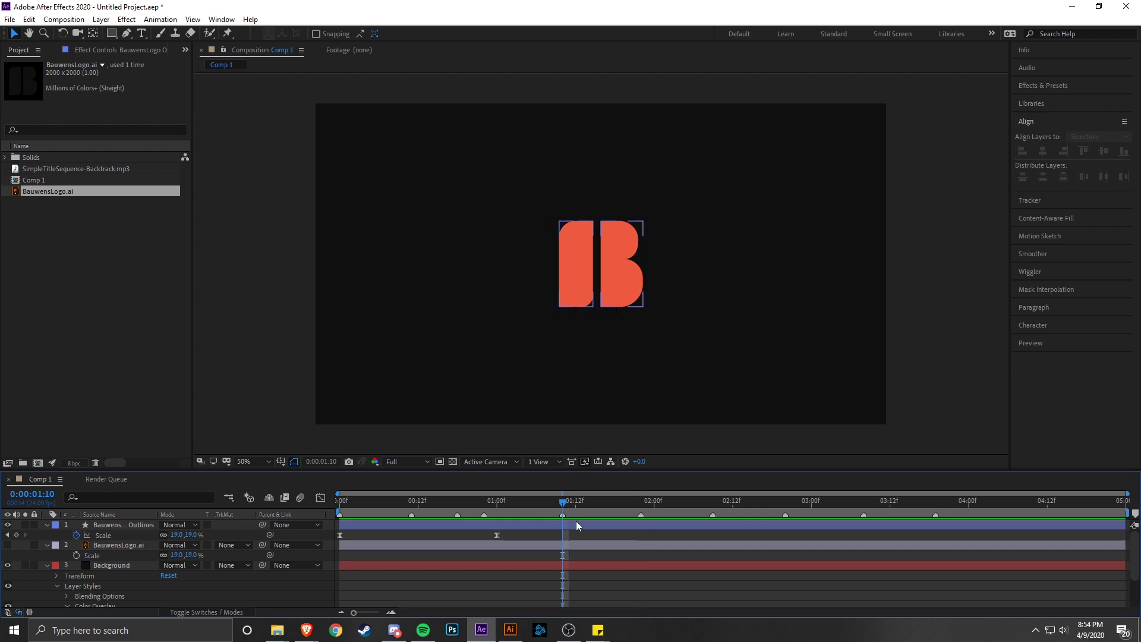
{"action": "left_click", "coordinate": [191, 534]}
{"action": "type", "text": "27"}
{"action": "key", "text": "Return"}
{"action": "left_click_drag", "start_coordinate": [194, 535], "coordinate": [199, 534]}
{"action": "left_click", "coordinate": [194, 535]}
{"action": "type", "text": "30"}
{"action": "key", "text": "Return"}
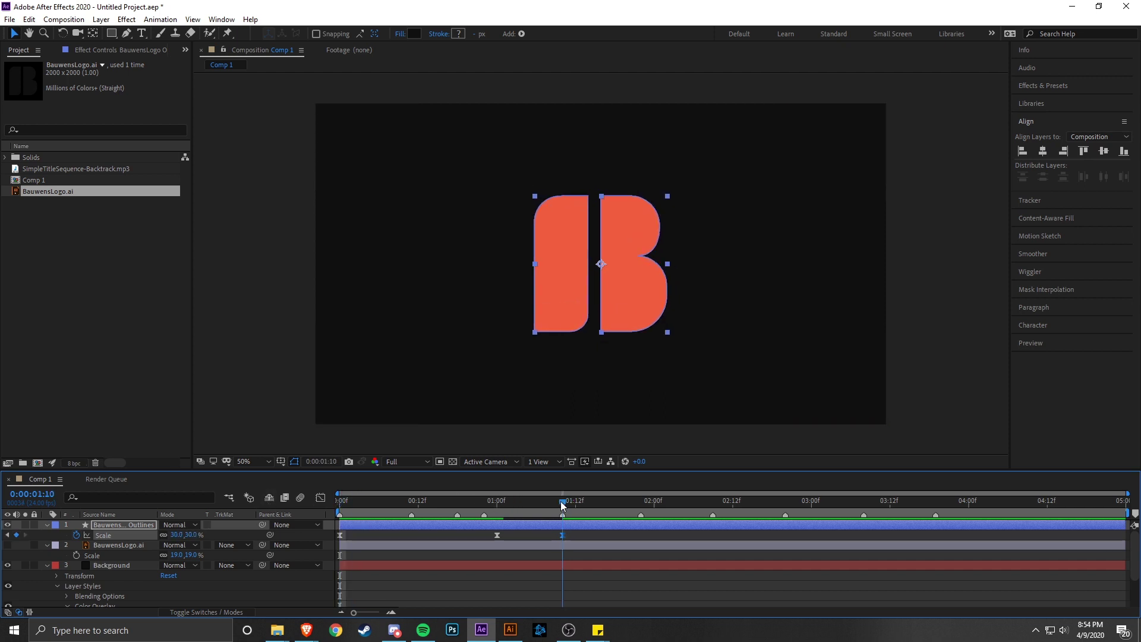
{"action": "left_click", "coordinate": [198, 535]}
{"action": "type", "text": "25"}
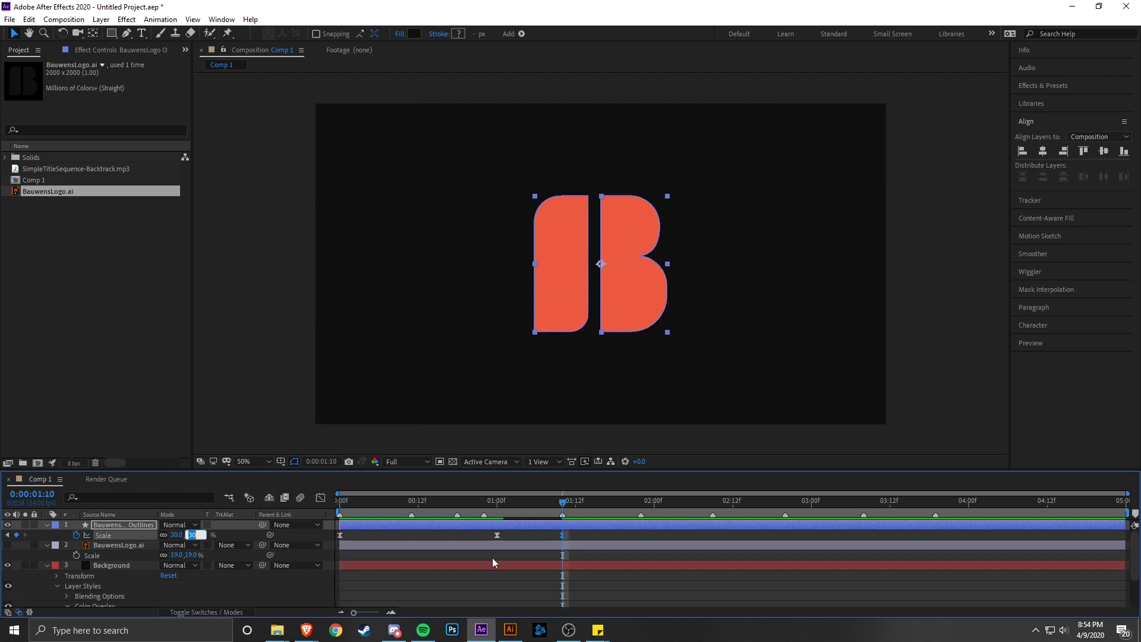
{"action": "key", "text": "Return"}
- Shape the Scale speed graph between 0:00:01:00 and 0:00:01:10 into a sharp central peak by extending both influence handles to the midpoint
{"action": "left_click_drag", "start_coordinate": [565, 501], "coordinate": [465, 522]}
{"action": "left_click", "coordinate": [577, 536]}
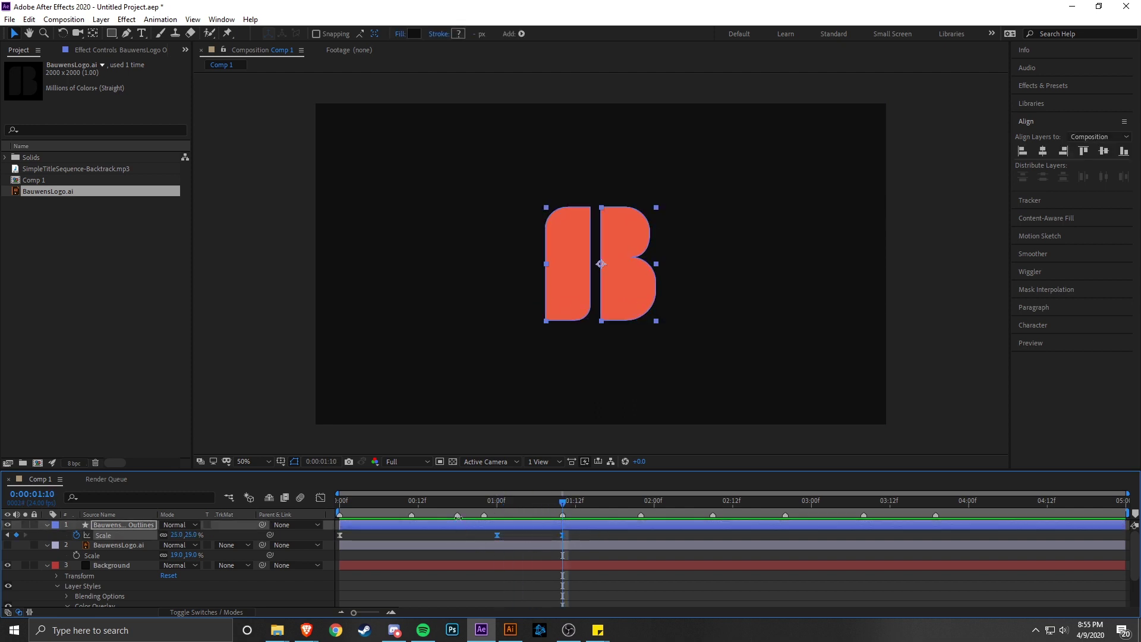
{"action": "left_click", "coordinate": [321, 497]}
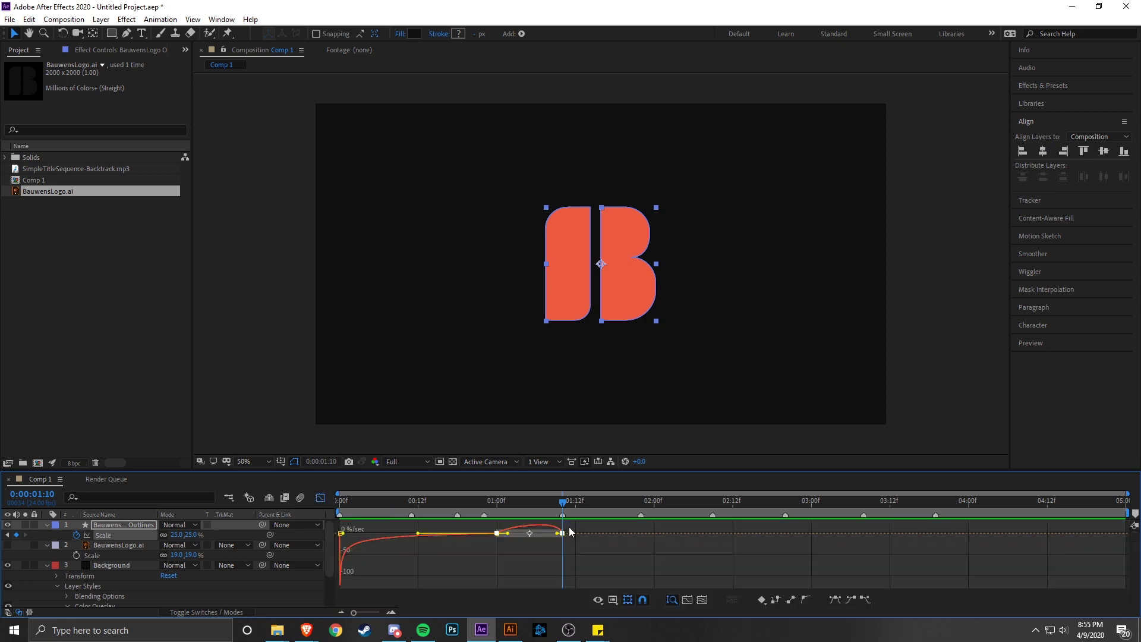
{"action": "left_click", "coordinate": [517, 546]}
{"action": "left_click", "coordinate": [497, 533]}
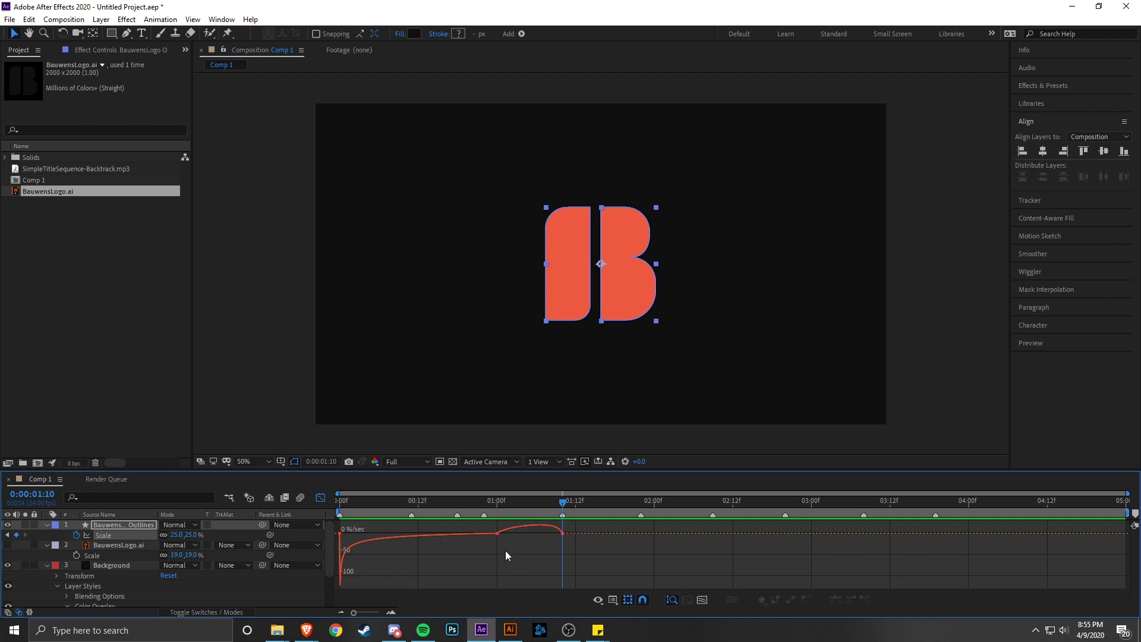
{"action": "left_click_drag", "start_coordinate": [506, 533], "coordinate": [528, 545]}
{"action": "left_click", "coordinate": [560, 544]}
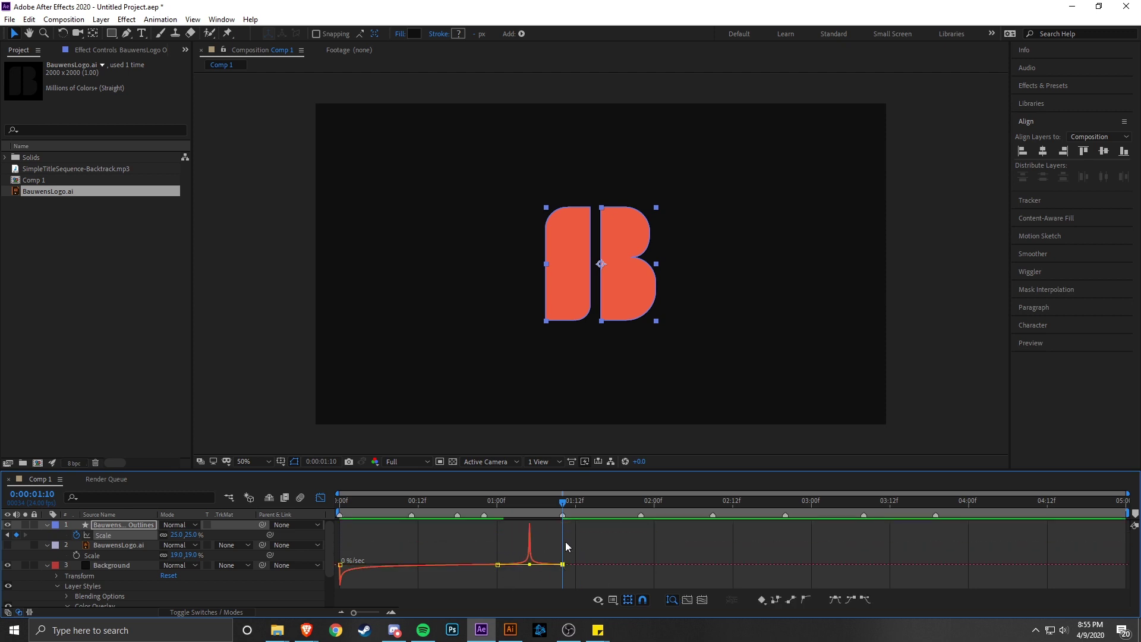
- Play the composition from frame 0 to preview the logo shrinking and growing again at 0:00:01:10
{"action": "left_click_drag", "start_coordinate": [555, 508], "coordinate": [255, 515]}
{"action": "key", "text": "space"}
{"action": "key", "text": "space"}
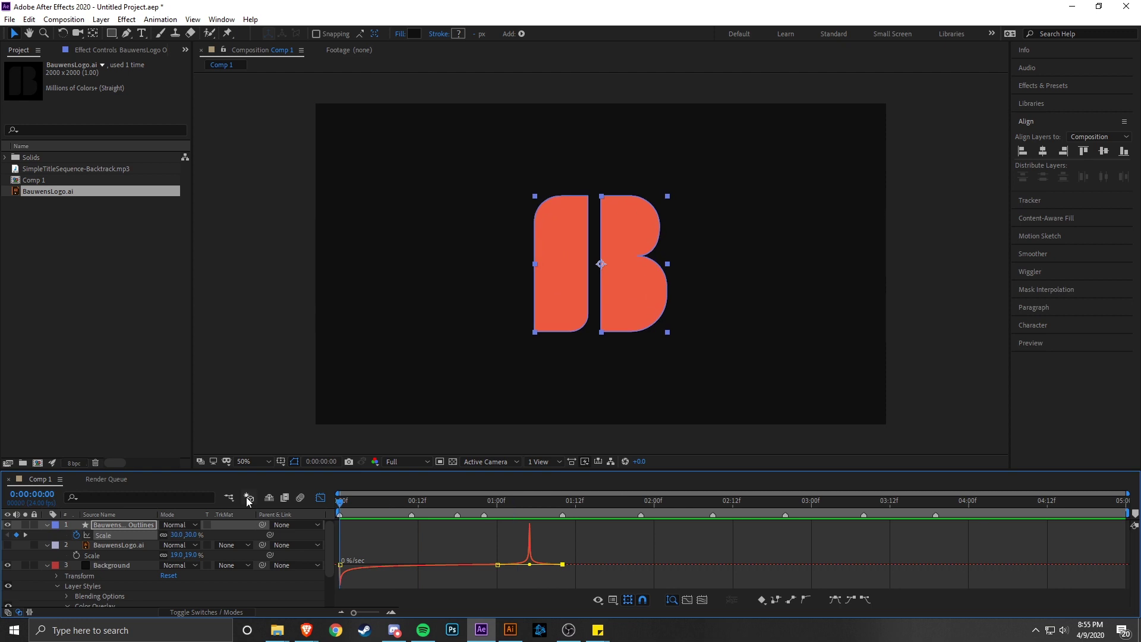
{"action": "key", "text": "space"}
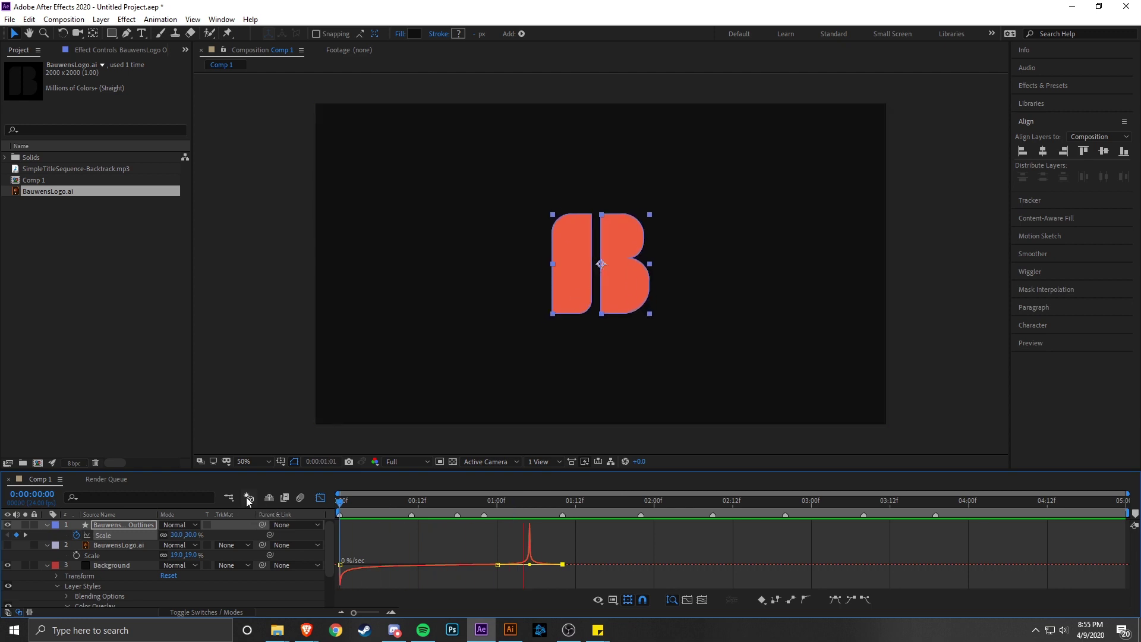
{"action": "key", "text": "space"}
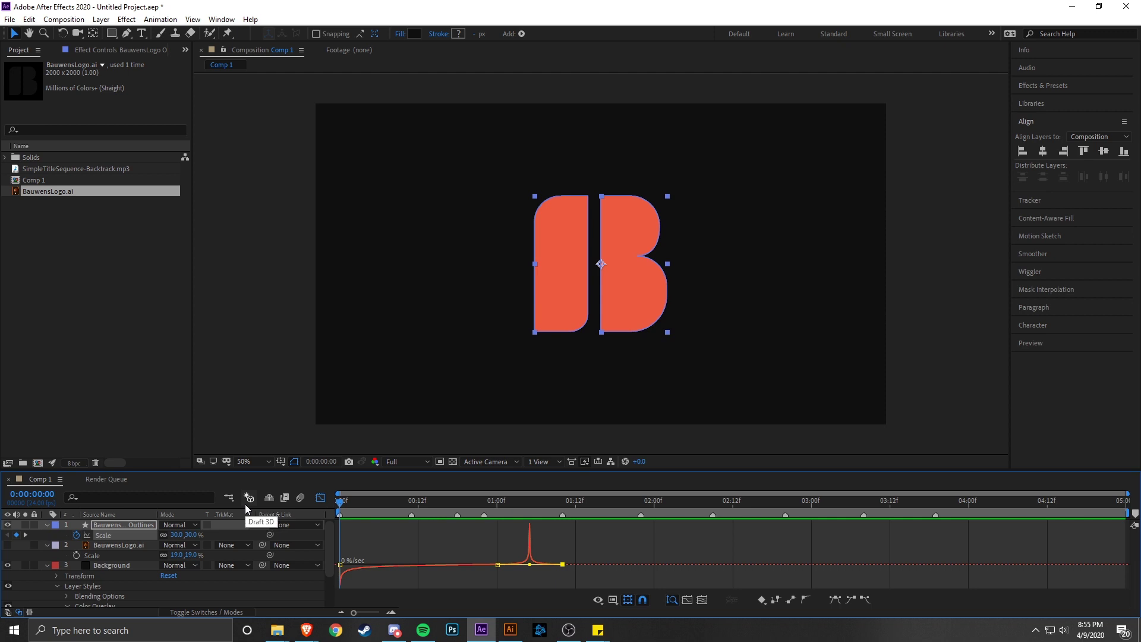
- Examine the logo's Scale keyframes at 0:00:01:00 and 0:00:01:10 both in the timeline and as a speed curve in the Graph Editor
{"action": "left_click", "coordinate": [562, 502]}
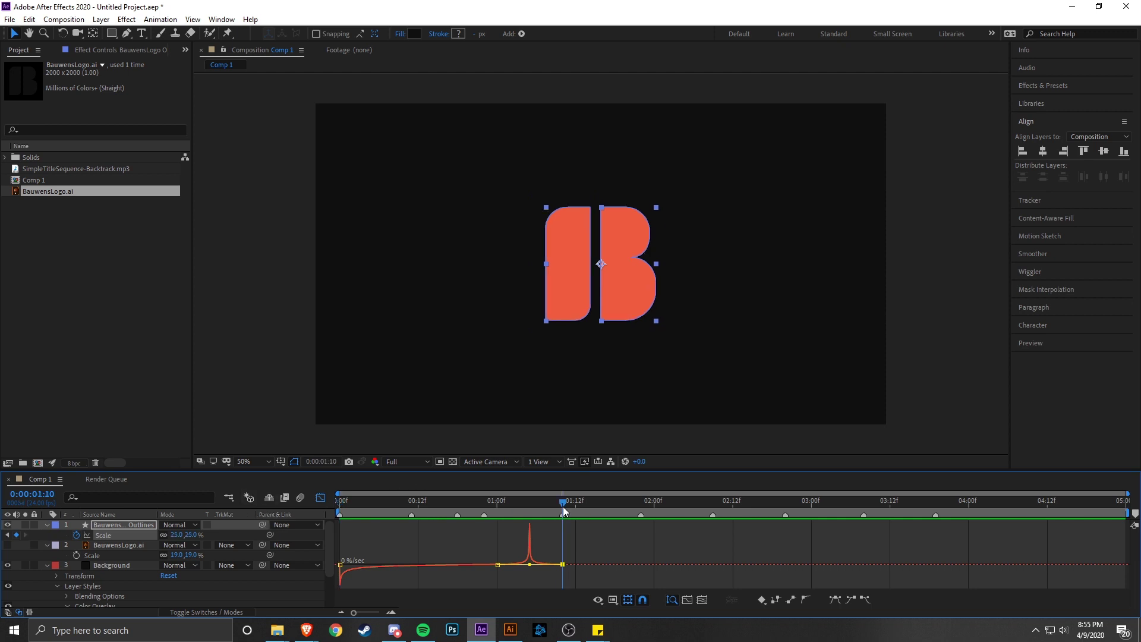
{"action": "left_click", "coordinate": [320, 498]}
{"action": "left_click_drag", "start_coordinate": [574, 534], "coordinate": [437, 537]}
{"action": "left_click", "coordinate": [595, 534]}
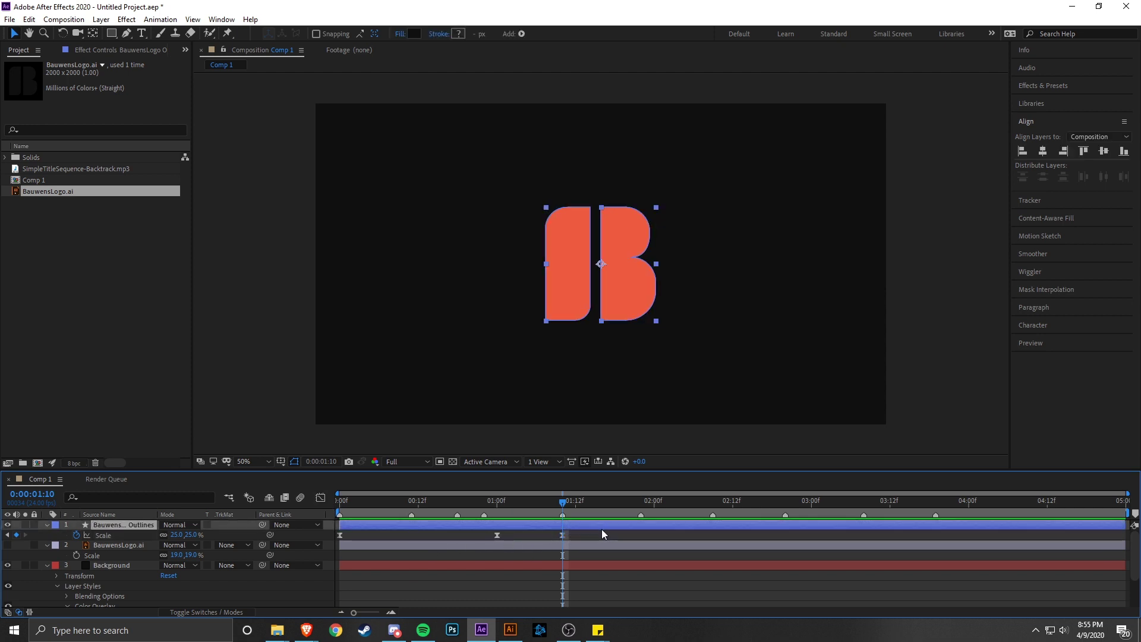
{"action": "left_click_drag", "start_coordinate": [572, 508], "coordinate": [642, 513]}
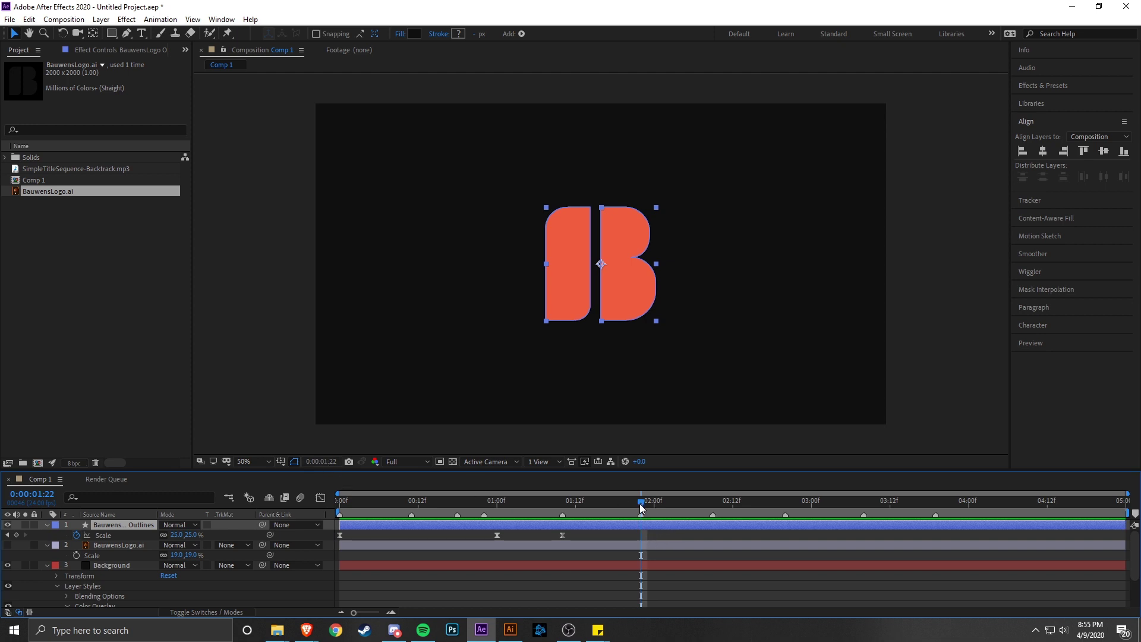
{"action": "left_click_drag", "start_coordinate": [585, 540], "coordinate": [470, 534]}
{"action": "left_click", "coordinate": [529, 504]}
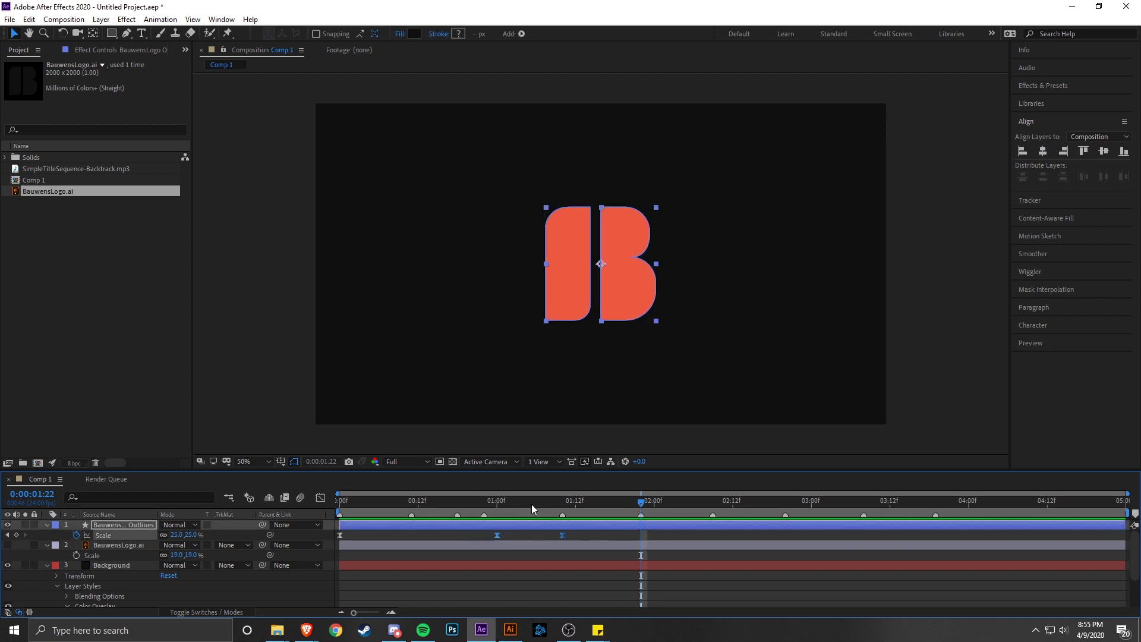
{"action": "left_click", "coordinate": [323, 498]}
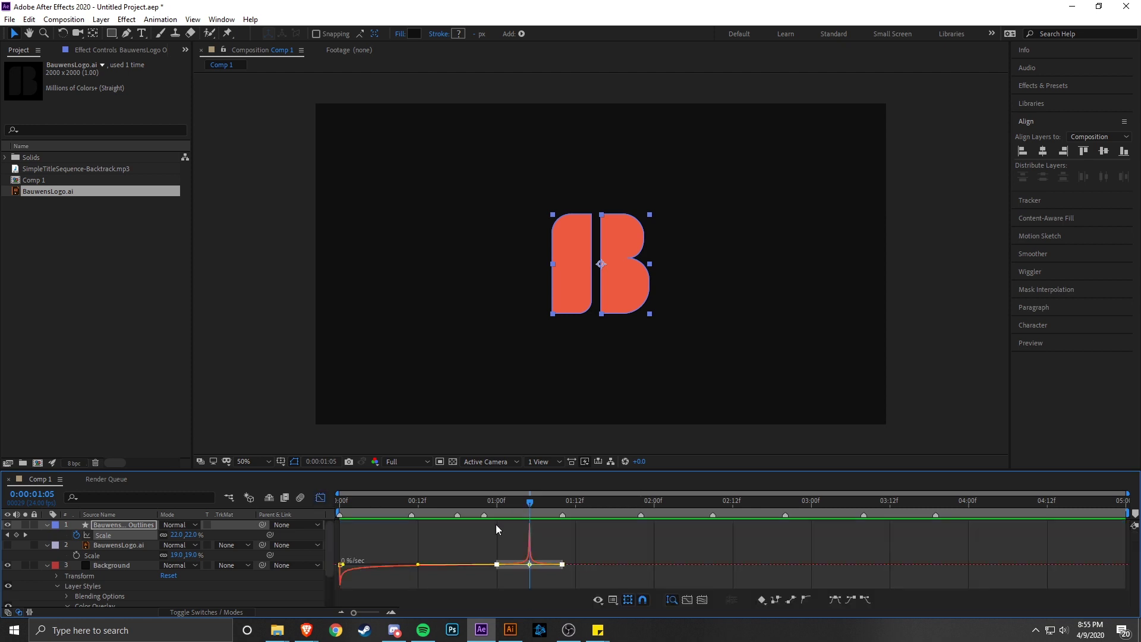
{"action": "left_click", "coordinate": [553, 530]}
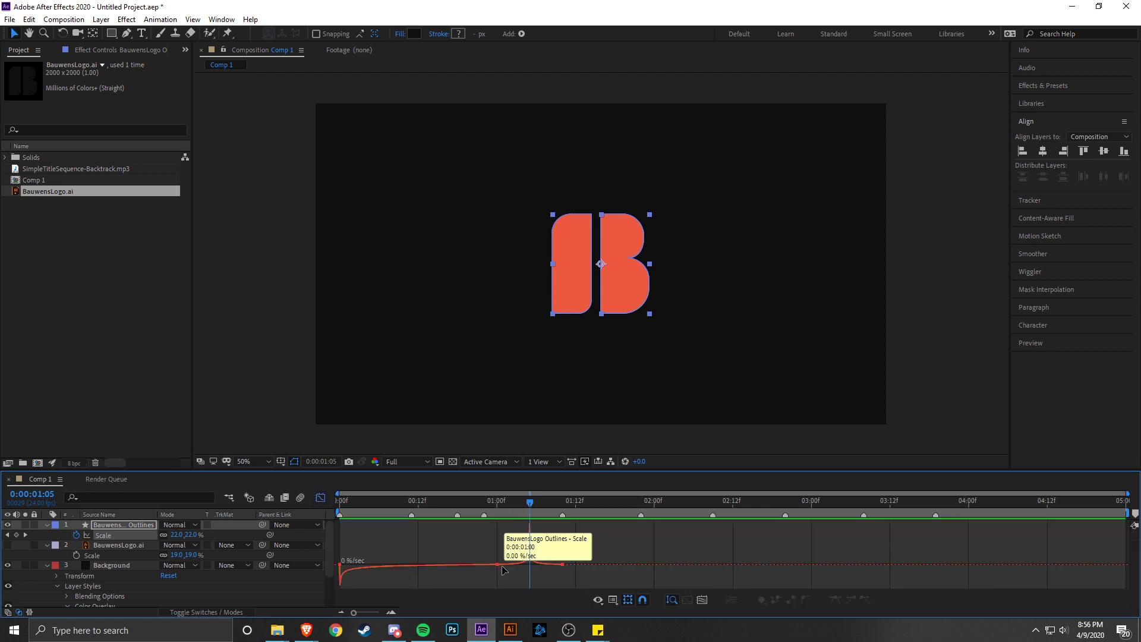
{"action": "left_click", "coordinate": [319, 500]}
{"action": "left_click", "coordinate": [320, 499]}
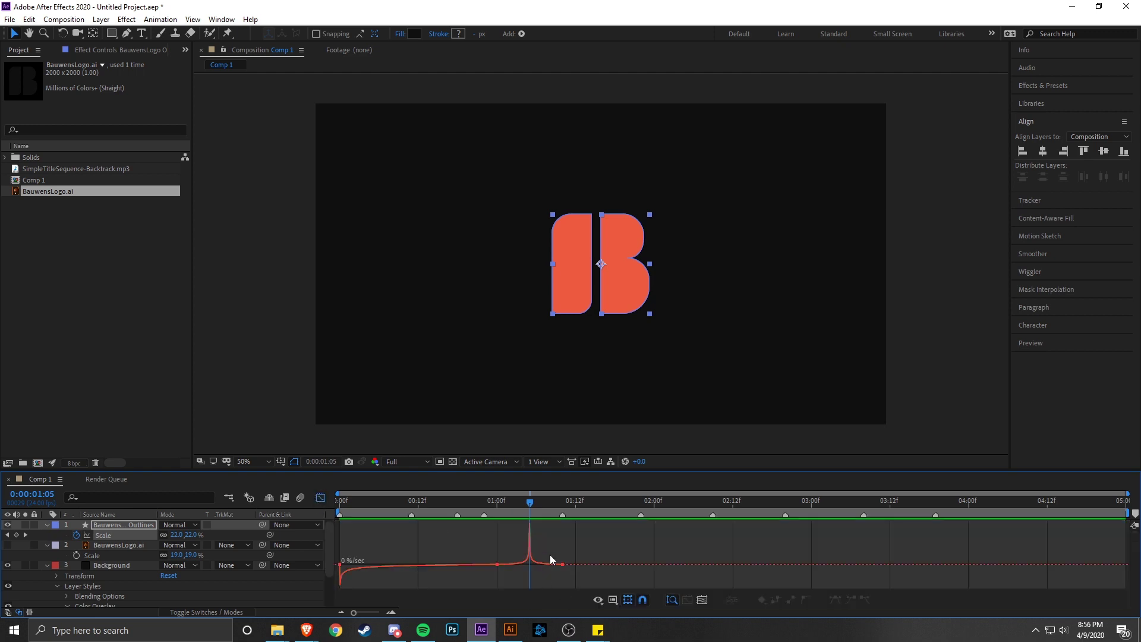
{"action": "key", "text": "shift+F3"}
- Add a Scale keyframe to the logo outlines layer at 0:00:02:10 and set it to 14%
{"action": "left_click_drag", "start_coordinate": [599, 501], "coordinate": [565, 508]}
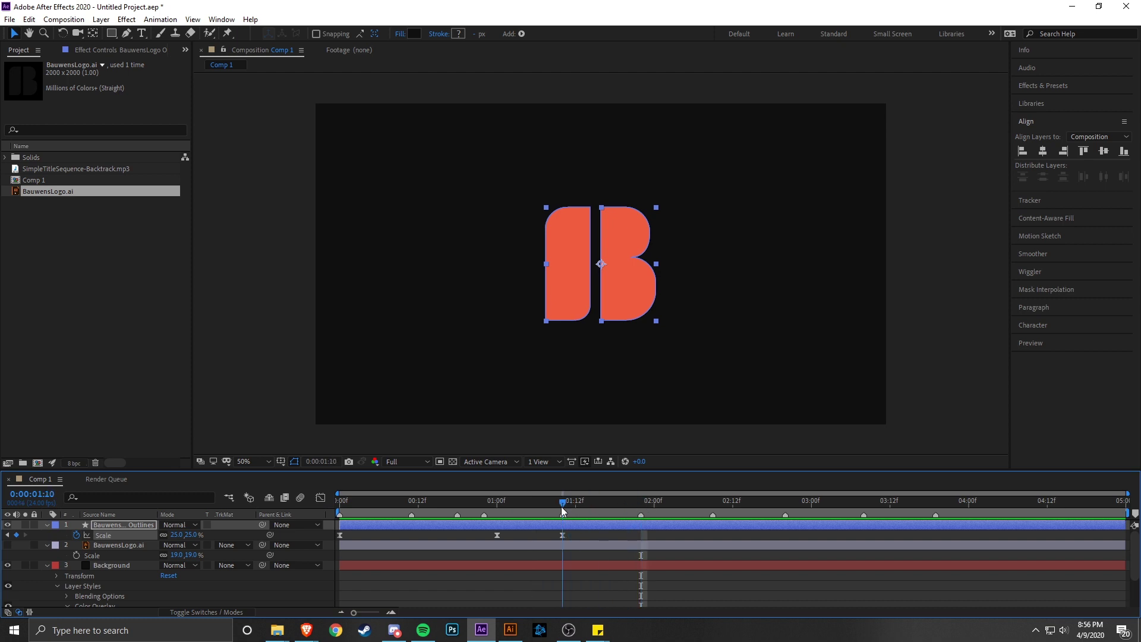
{"action": "mouse_move", "coordinate": [564, 506]}
{"action": "left_mouse_down"}
{"action": "mouse_move", "coordinate": [640, 504]}
{"action": "mouse_move", "coordinate": [545, 506]}
{"action": "mouse_move", "coordinate": [566, 507]}
{"action": "left_mouse_up"}
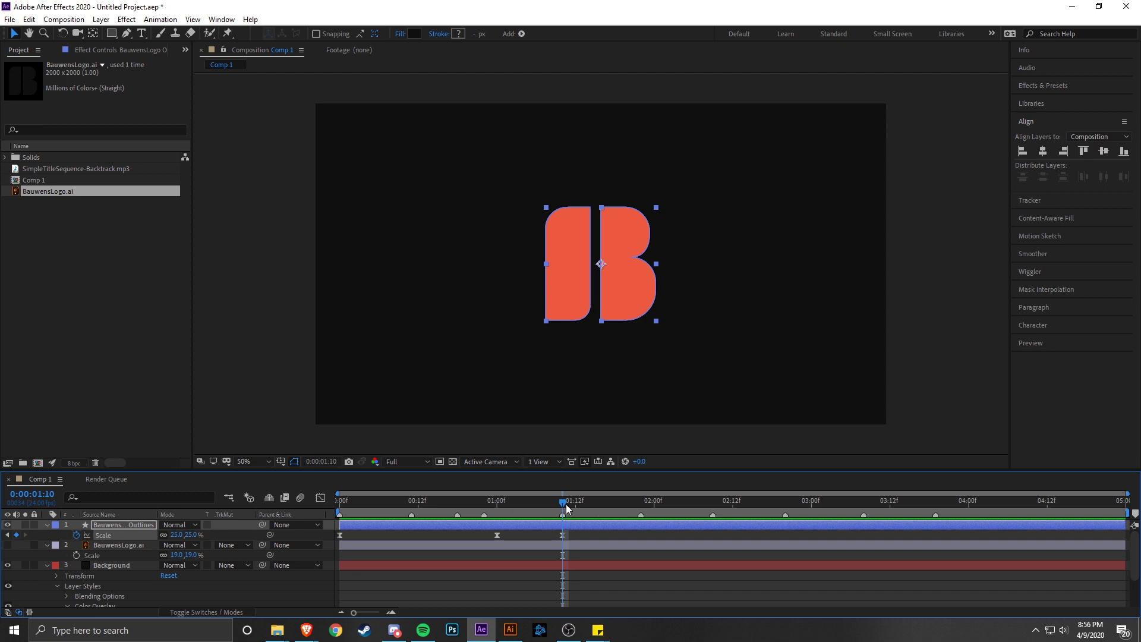
{"action": "key", "text": "space"}
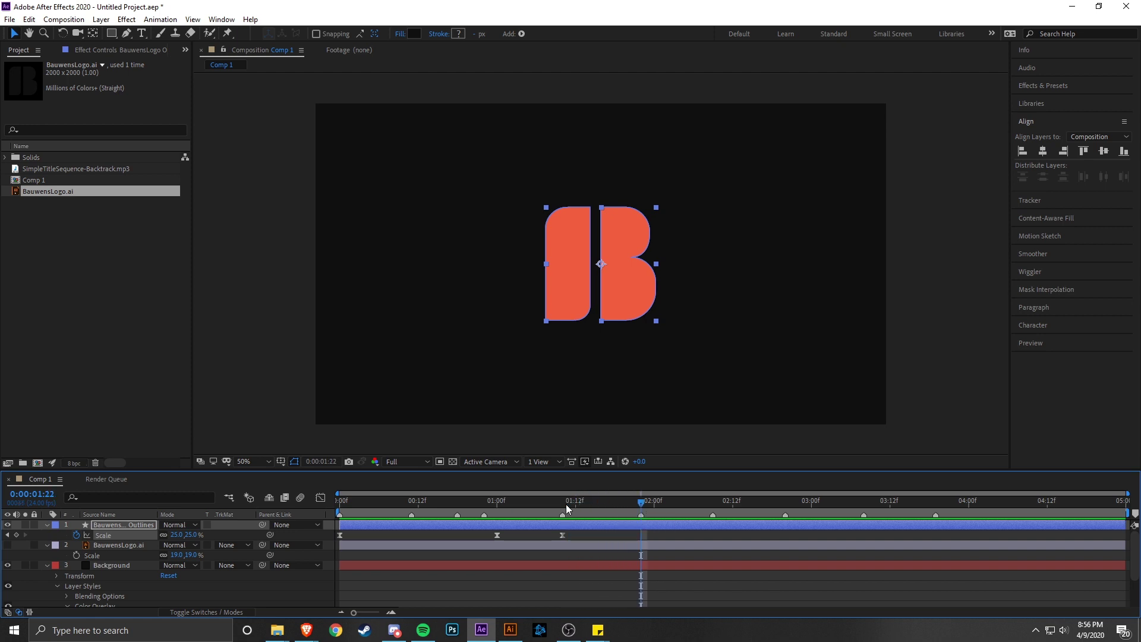
{"action": "key", "text": "space"}
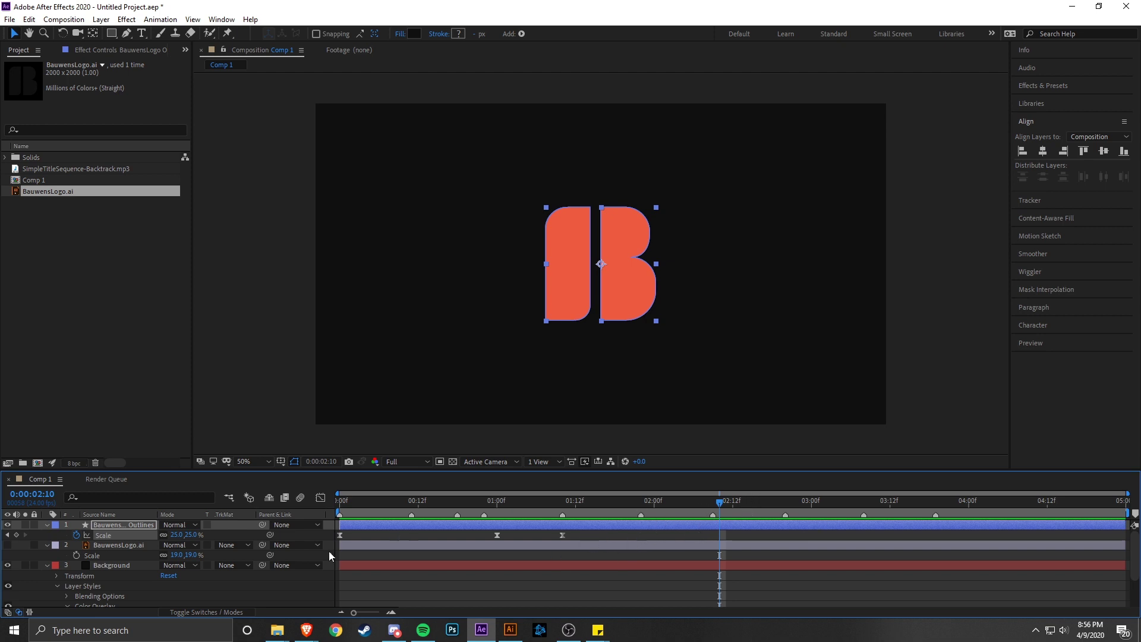
{"action": "left_click_drag", "start_coordinate": [191, 536], "coordinate": [185, 536]}
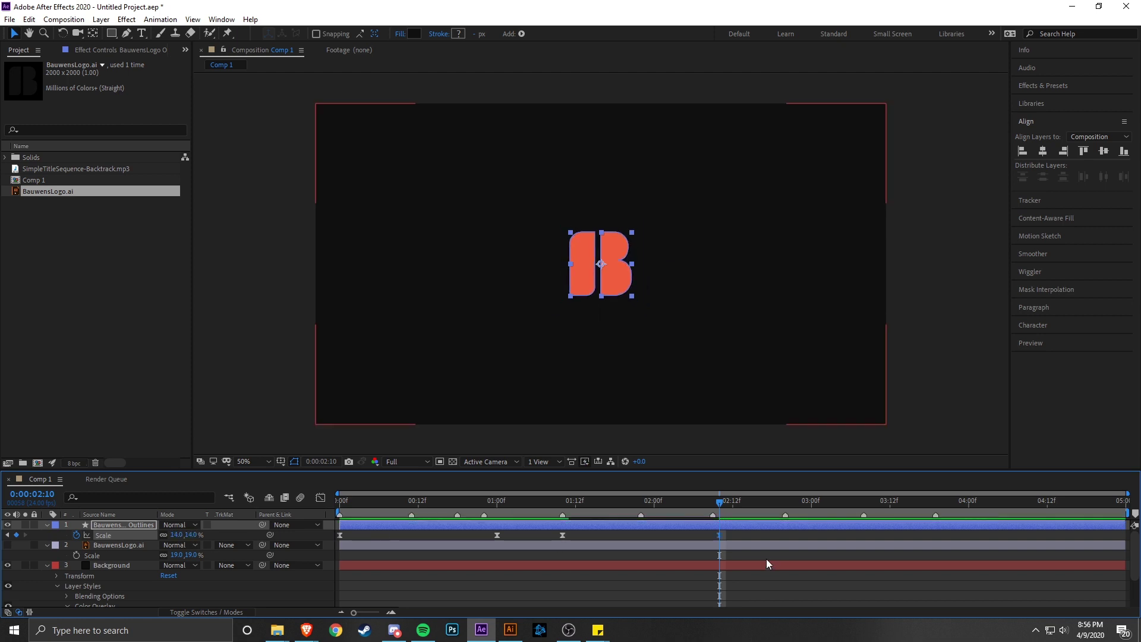
- Extend the influence handles of the Scale speed graph between 0:00:01:10 and 0:00:02:10 toward the middle, and preview from frame 0
{"action": "left_click", "coordinate": [562, 535]}
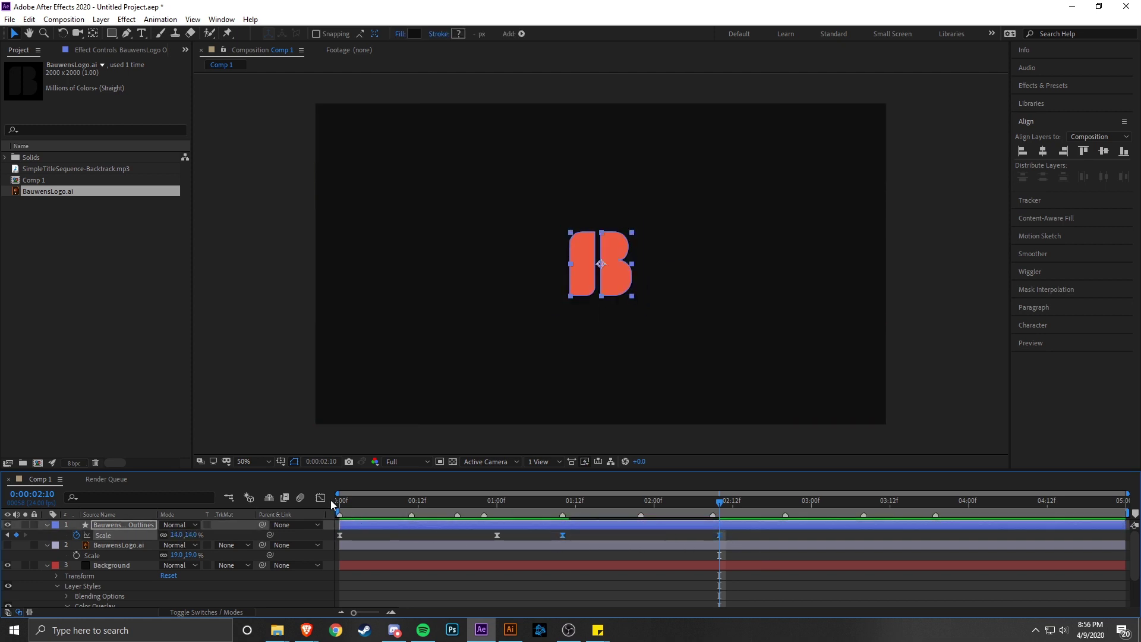
{"action": "left_click", "coordinate": [321, 497]}
{"action": "left_click", "coordinate": [586, 564]}
{"action": "left_click_drag", "start_coordinate": [706, 564], "coordinate": [661, 570]}
{"action": "left_click", "coordinate": [321, 497]}
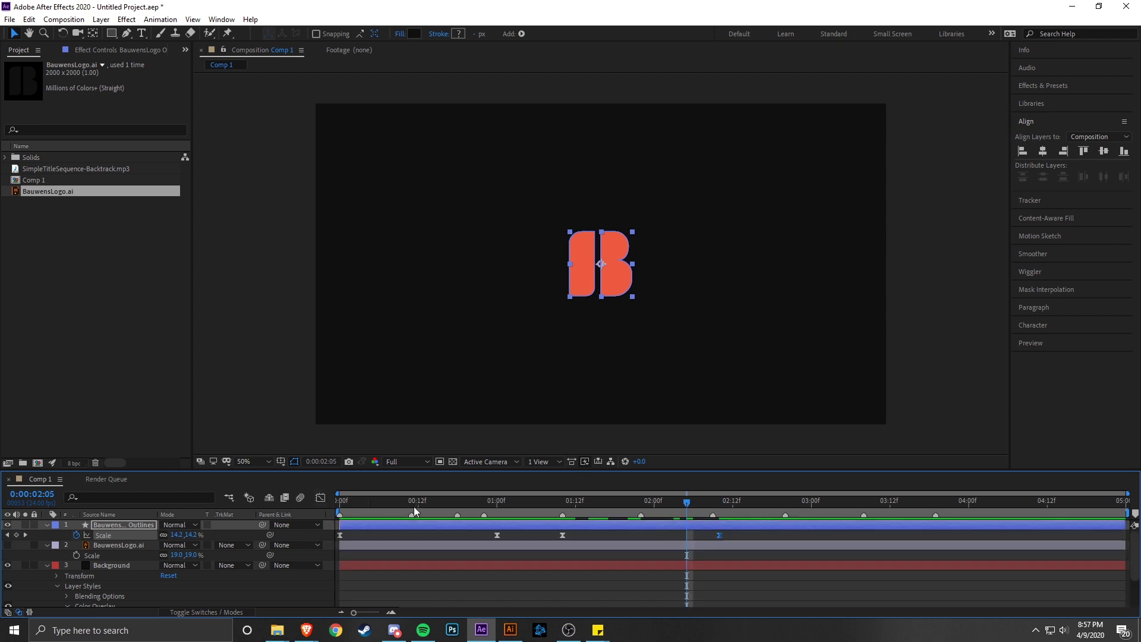
{"action": "key", "text": "space"}
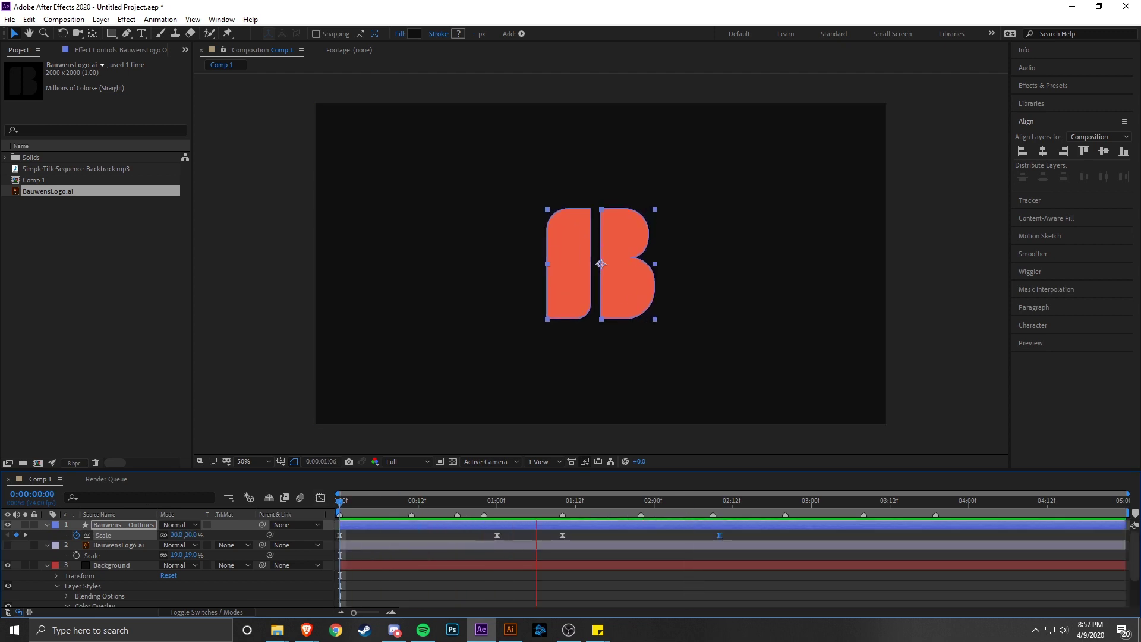
- Retime the last three Scale keyframes of the logo outlines to about 0:00:01:07, 0:00:01:17 and 0:00:02:03, and play the result
{"action": "left_click", "coordinate": [562, 510]}
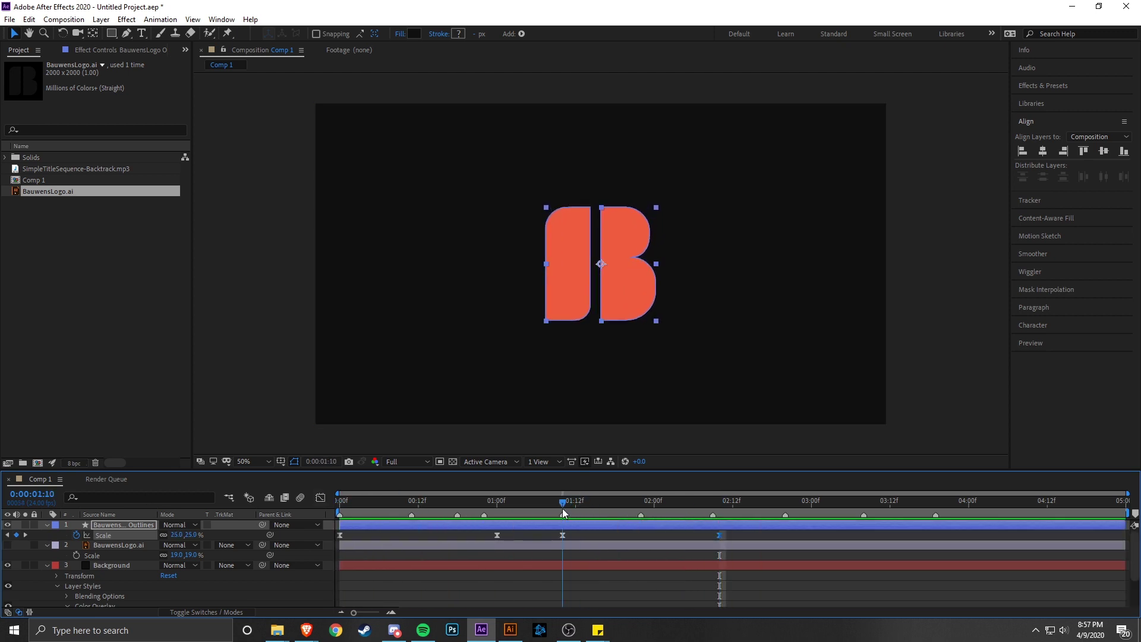
{"action": "left_click_drag", "start_coordinate": [564, 513], "coordinate": [601, 512]}
{"action": "left_click", "coordinate": [543, 534]}
{"action": "left_click", "coordinate": [563, 534]}
{"action": "left_click", "coordinate": [497, 535], "text": "shift"}
{"action": "left_click_drag", "start_coordinate": [501, 535], "coordinate": [520, 534]}
{"action": "left_click", "coordinate": [640, 510]}
{"action": "left_click_drag", "start_coordinate": [718, 534], "coordinate": [501, 510]}
{"action": "key", "text": "space"}
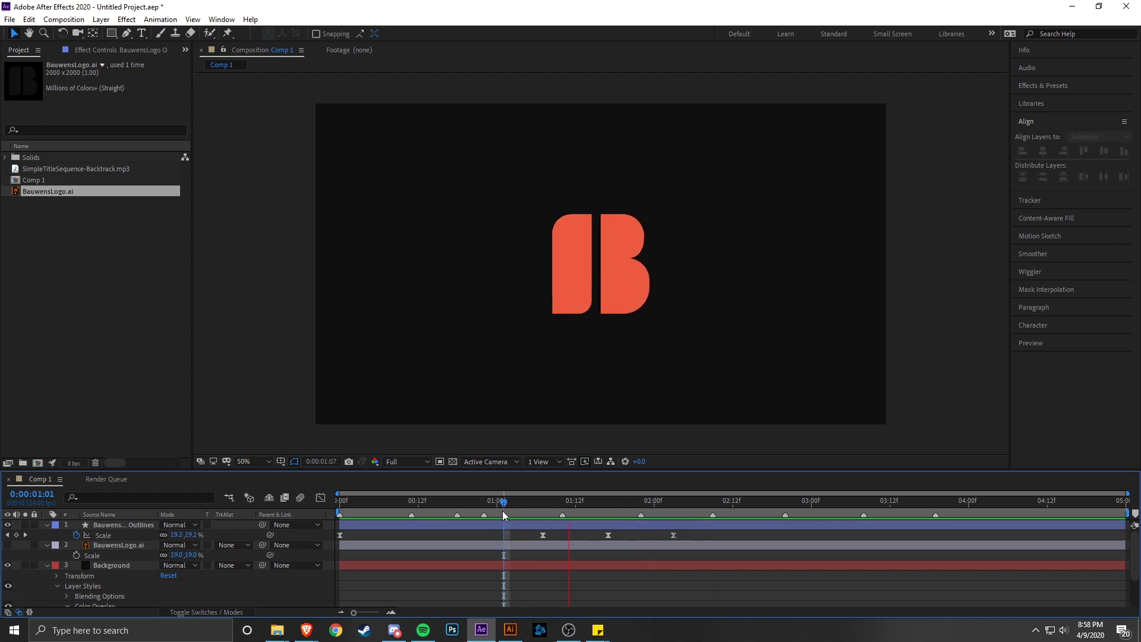
{"action": "left_click", "coordinate": [403, 499]}
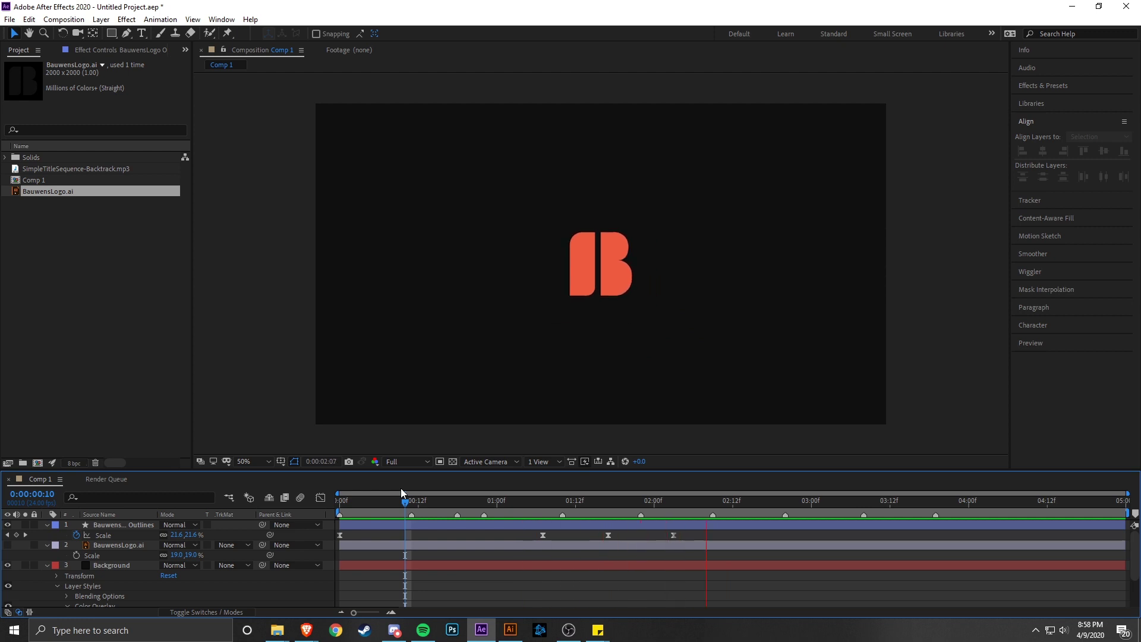
{"action": "key", "text": "space"}
- Move the second Scale keyframe to about 0:00:01:09 and play the composition from frame 0
{"action": "left_click_drag", "start_coordinate": [543, 534], "coordinate": [761, 501]}
{"action": "left_click", "coordinate": [527, 505]}
{"action": "key", "text": "space"}
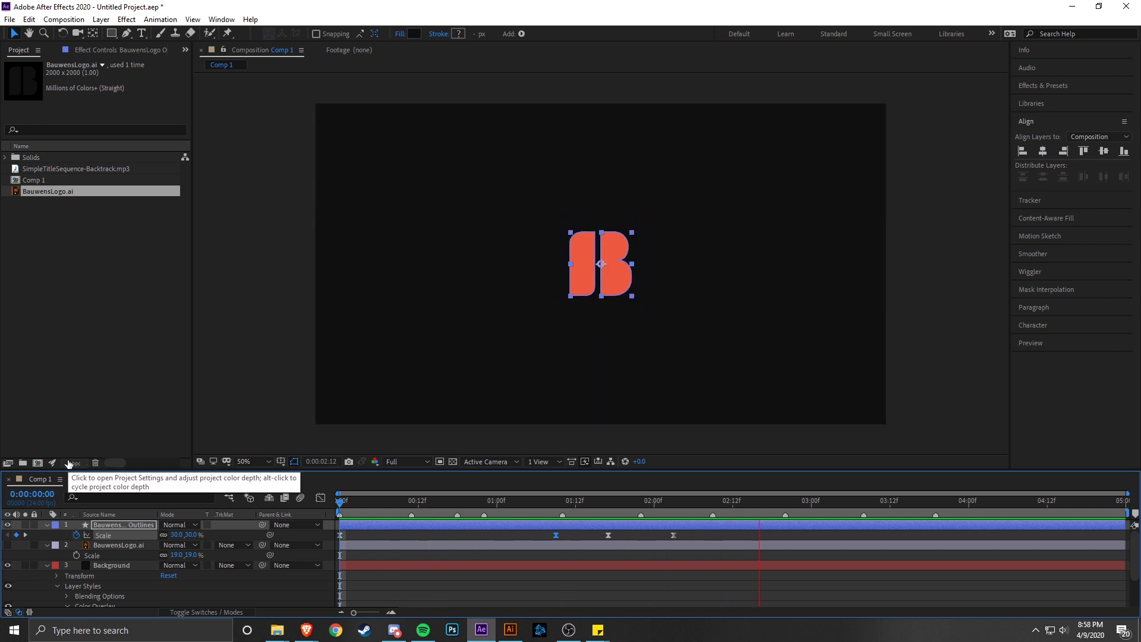
- Add a Scale keyframe with the current size to the logo outlines at the 0:00:01:22 marker
{"action": "left_click_drag", "start_coordinate": [678, 501], "coordinate": [640, 505]}
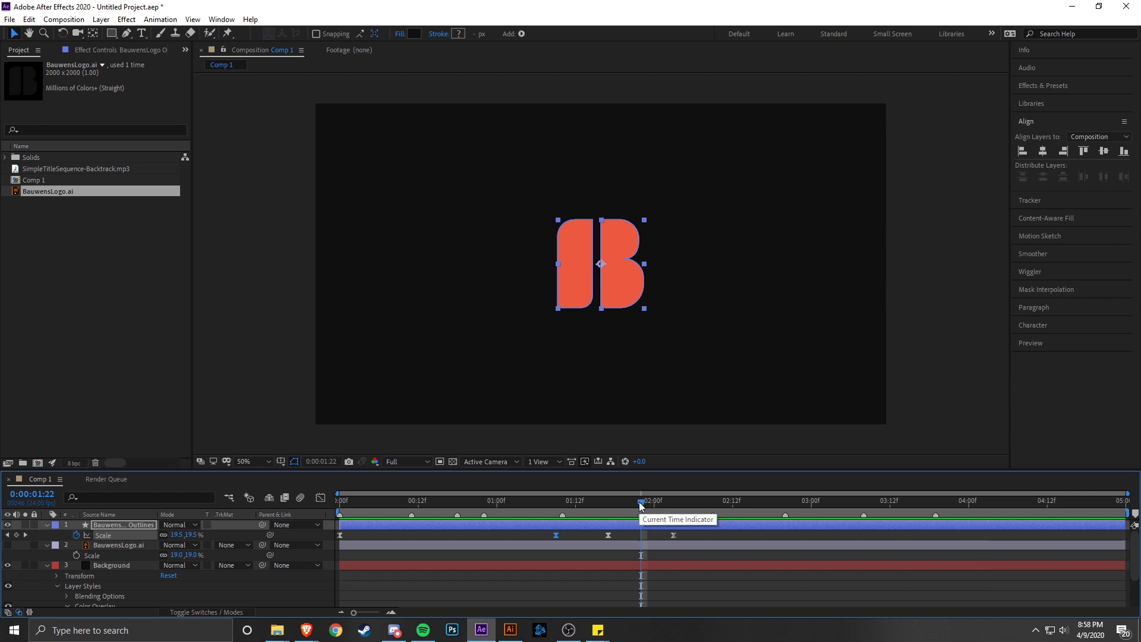
{"action": "left_click", "coordinate": [713, 531]}
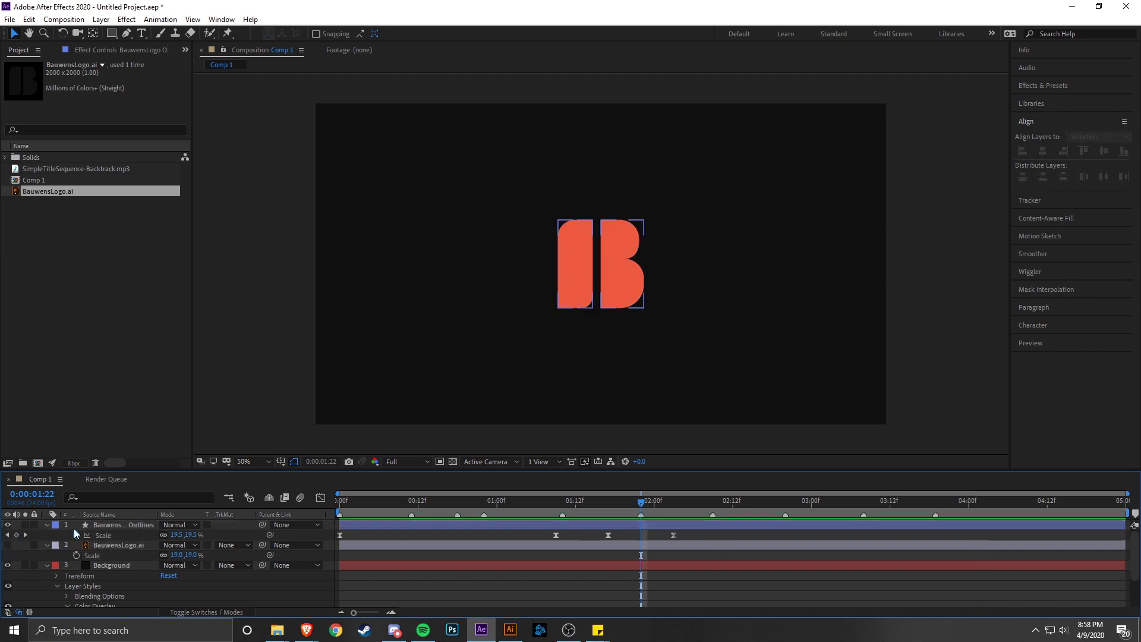
{"action": "key", "text": "j"}
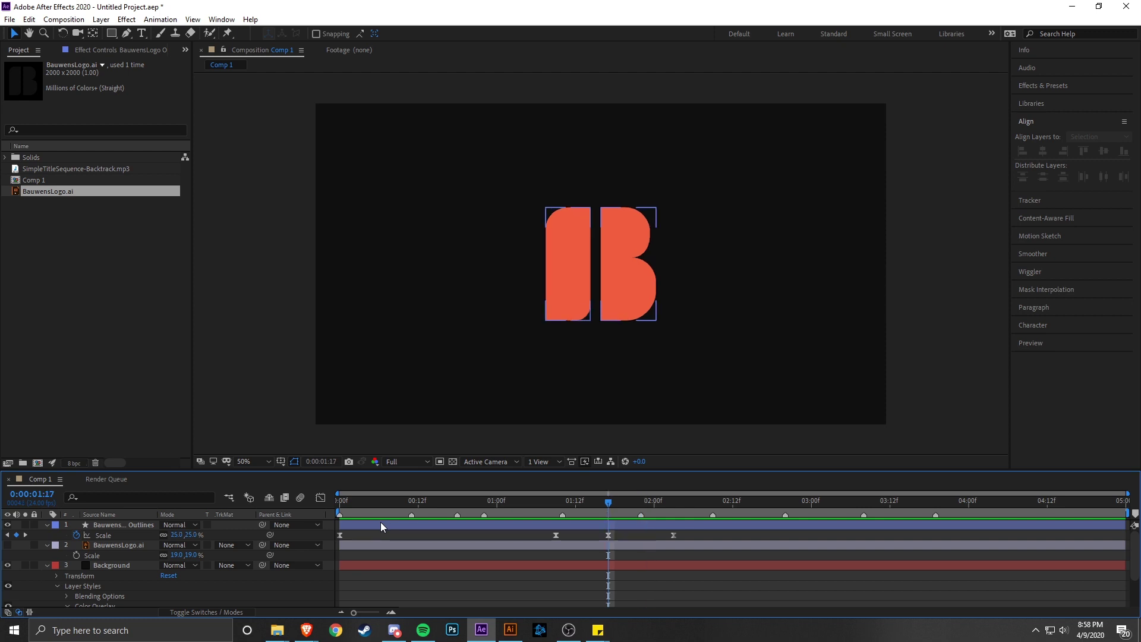
{"action": "key", "text": "space"}
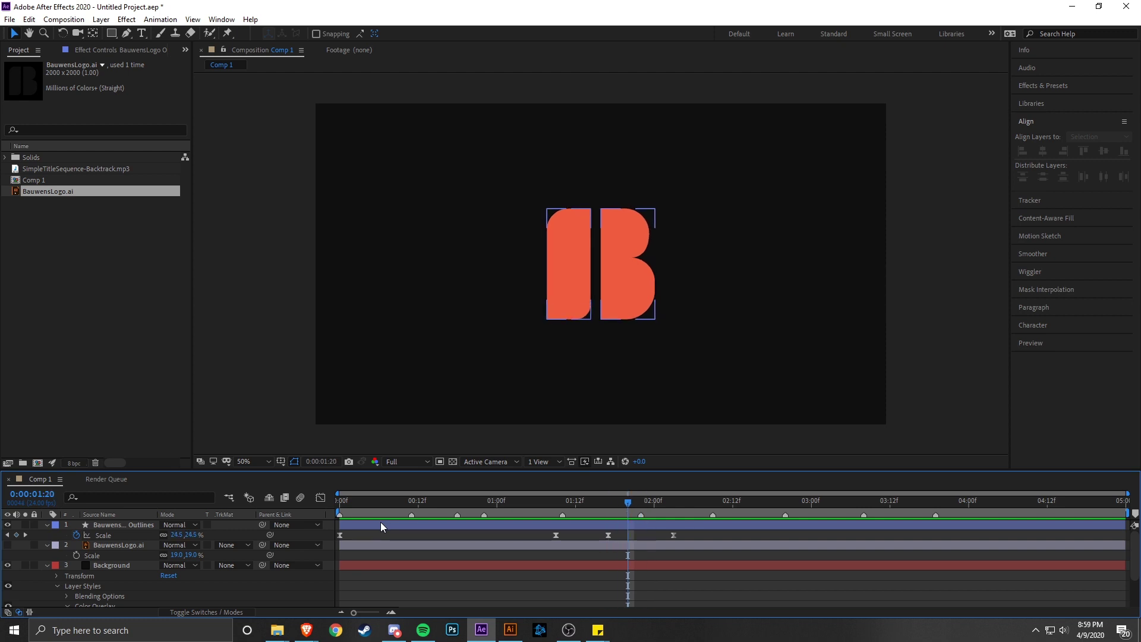
{"action": "left_click", "coordinate": [16, 535]}
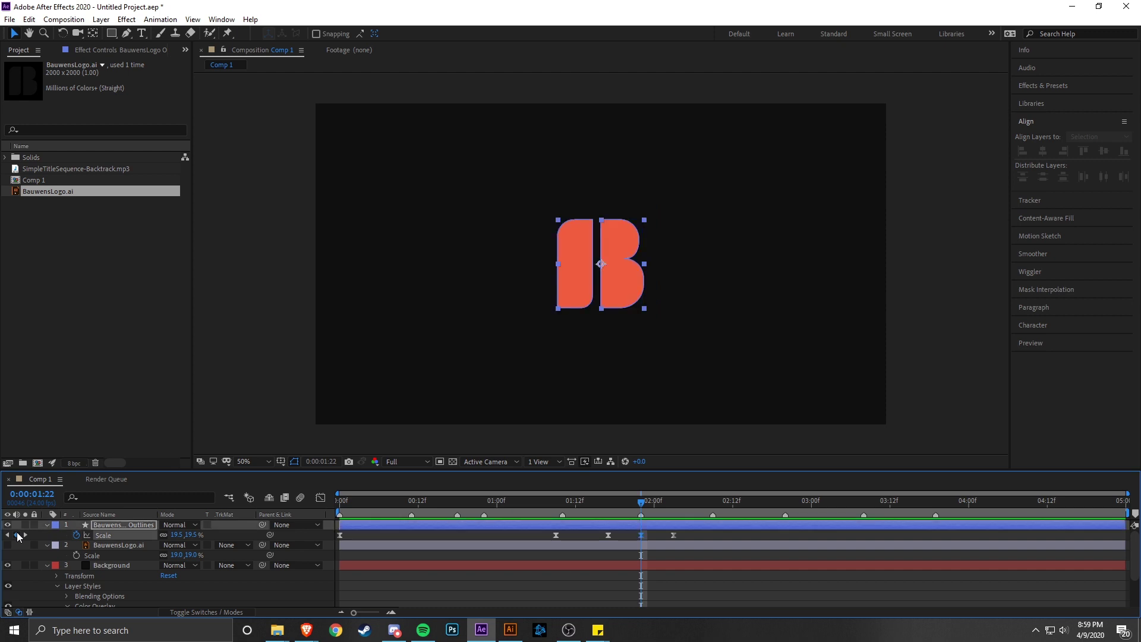
{"action": "left_click", "coordinate": [698, 533]}
{"action": "left_click", "coordinate": [629, 531]}
{"action": "left_click", "coordinate": [694, 536]}
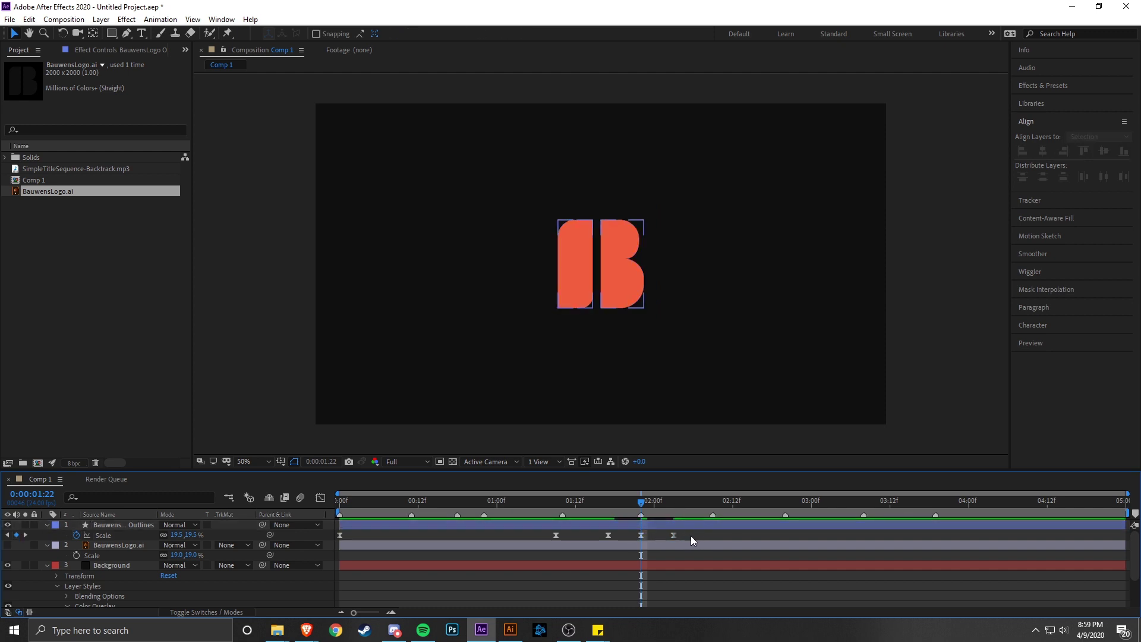
- Check the Scale speed graph around 0:00:01:22 and move the last Scale keyframe to the 0:00:02:20 marker
{"action": "left_click", "coordinate": [672, 535]}
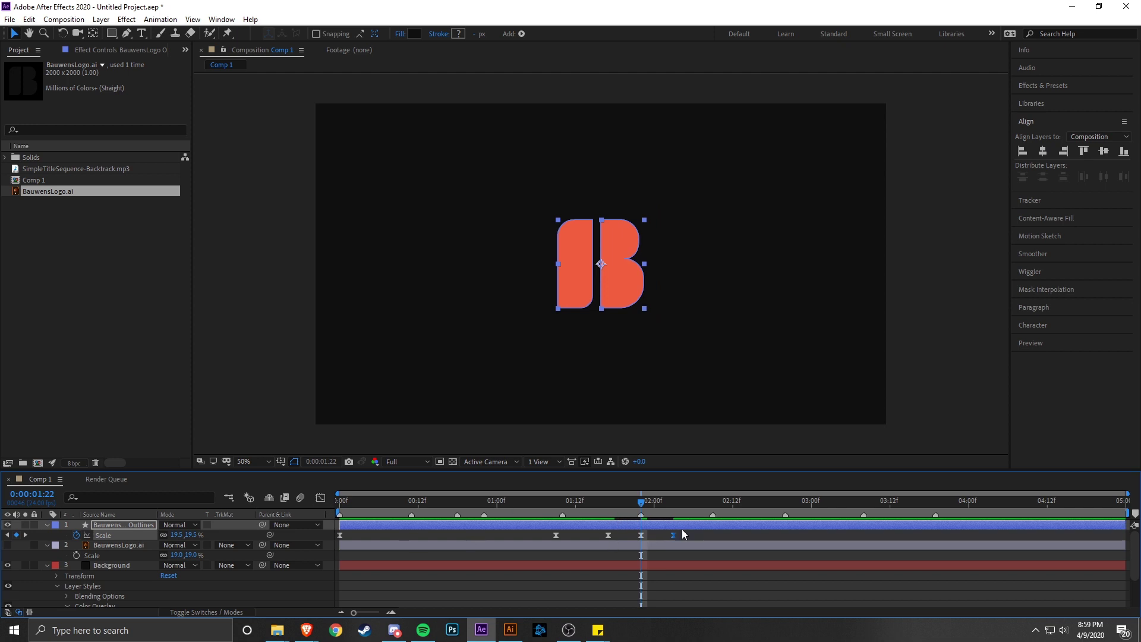
{"action": "left_click_drag", "start_coordinate": [681, 530], "coordinate": [588, 537]}
{"action": "left_click", "coordinate": [321, 498]}
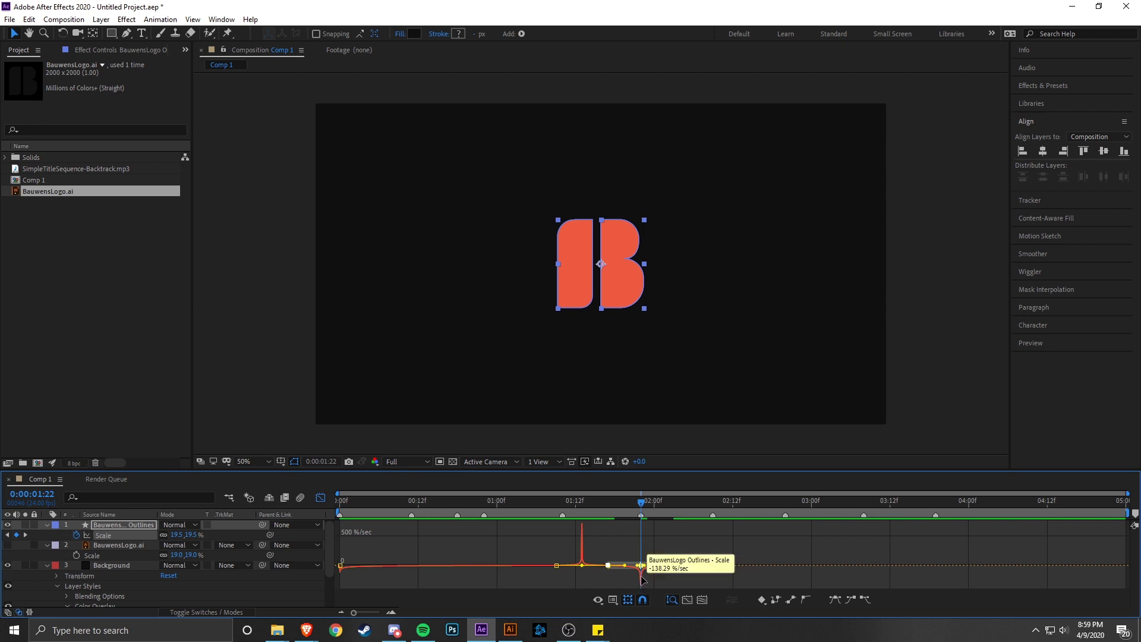
{"action": "left_click", "coordinate": [321, 497]}
{"action": "left_click", "coordinate": [727, 531]}
{"action": "left_click_drag", "start_coordinate": [672, 535], "coordinate": [786, 537]}
{"action": "left_click", "coordinate": [706, 501]}
- Play the composition from frame 0 to preview the retimed logo scaling up to the 0:00:03:08 marker
{"action": "key", "text": "space"}
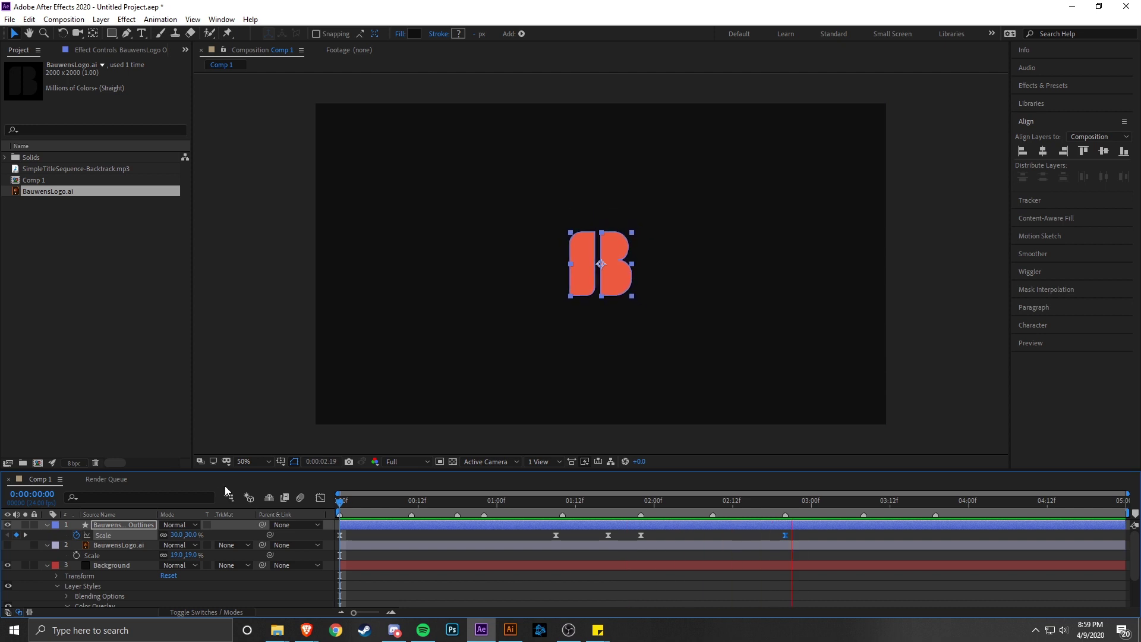
{"action": "left_click", "coordinate": [586, 586]}
{"action": "key", "text": "space"}
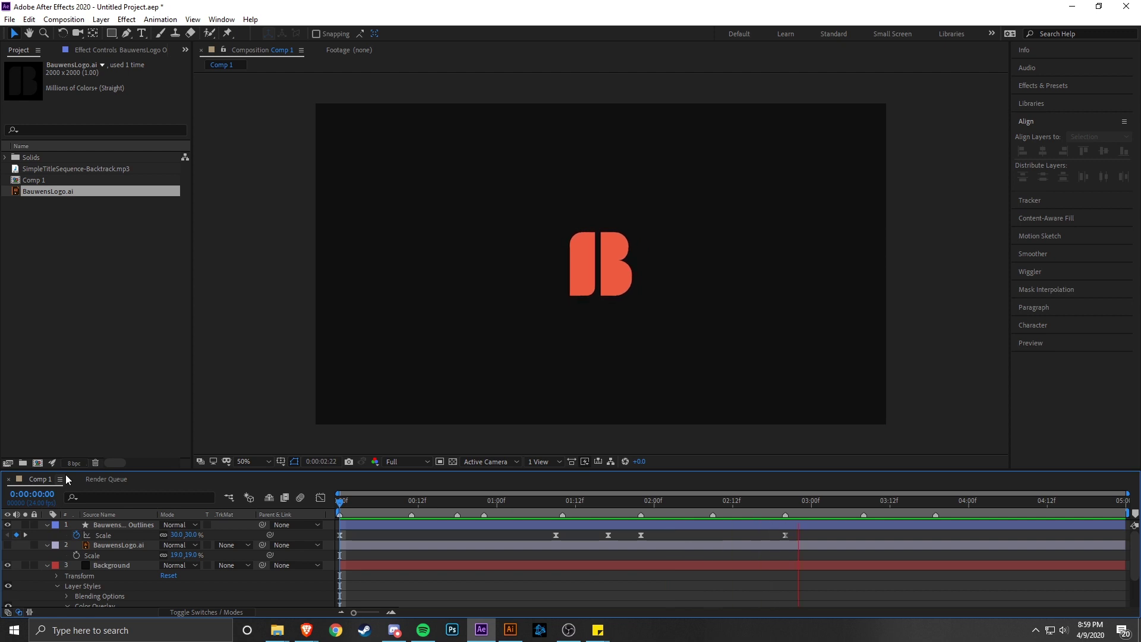
{"action": "key", "text": "space"}
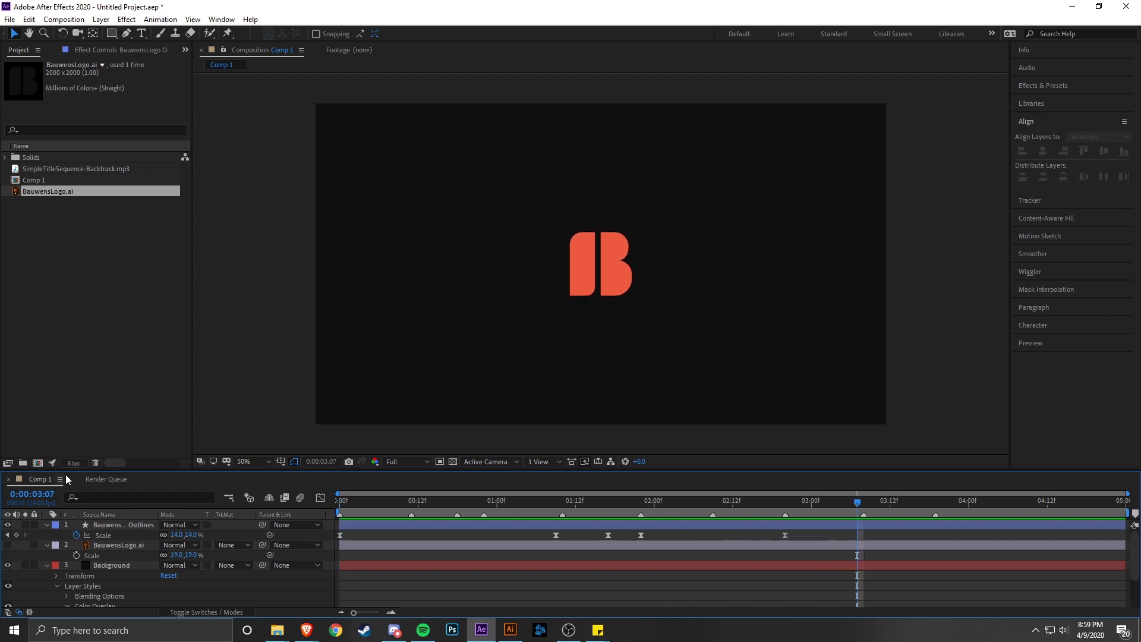
- Add a Scale keyframe holding 14% to the logo outlines at the 0:00:03:08 marker
{"action": "left_click", "coordinate": [785, 534]}
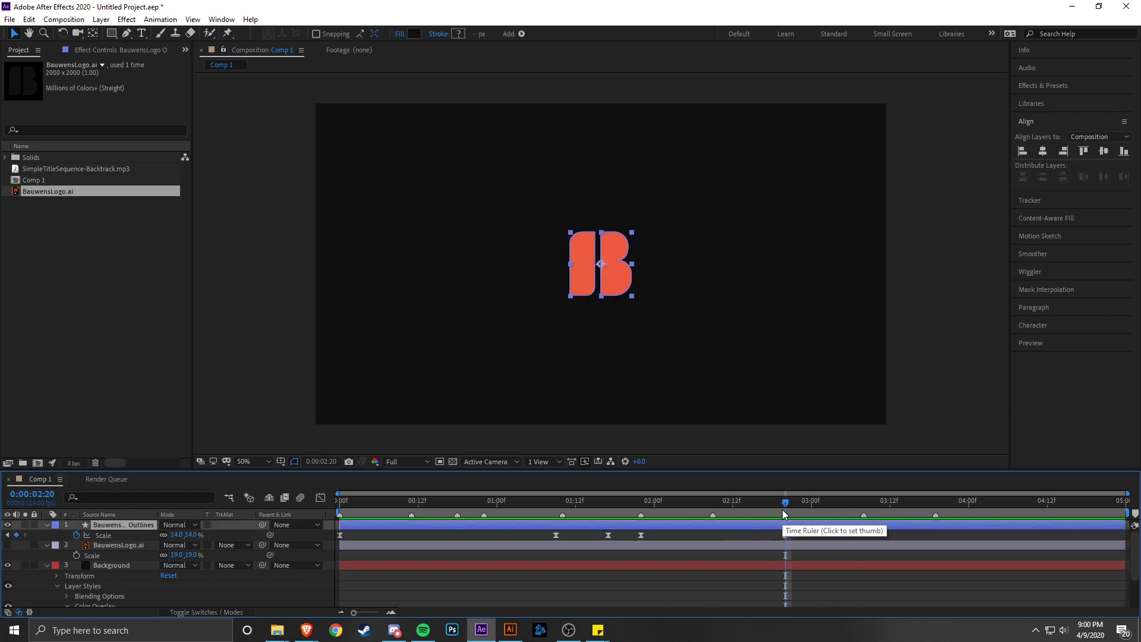
{"action": "left_click_drag", "start_coordinate": [797, 505], "coordinate": [863, 516]}
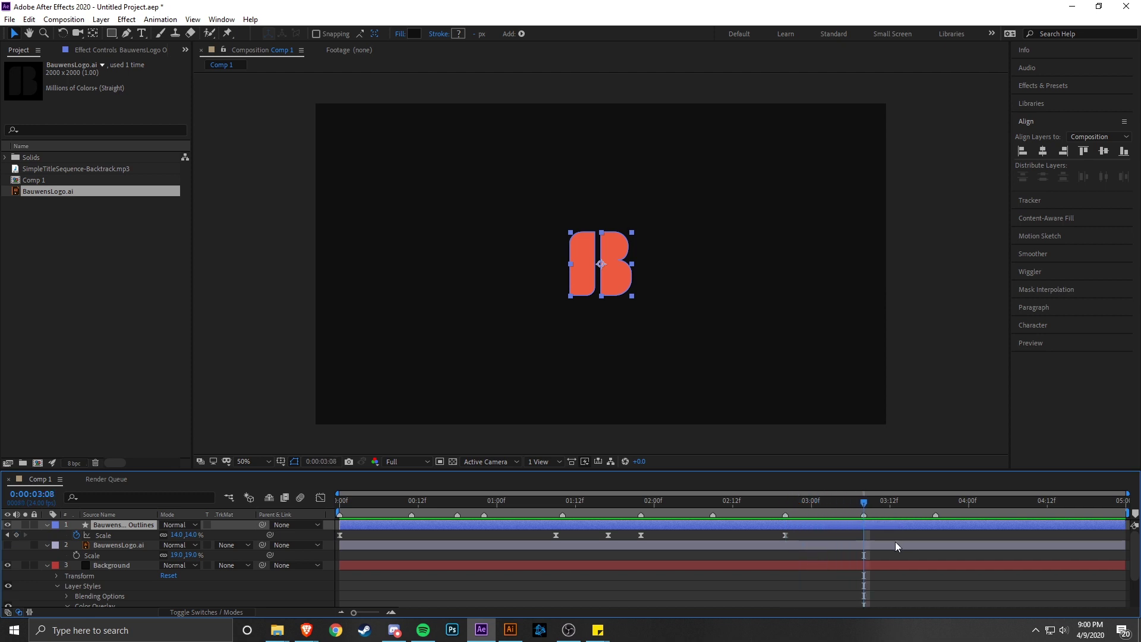
{"action": "left_click", "coordinate": [16, 534]}
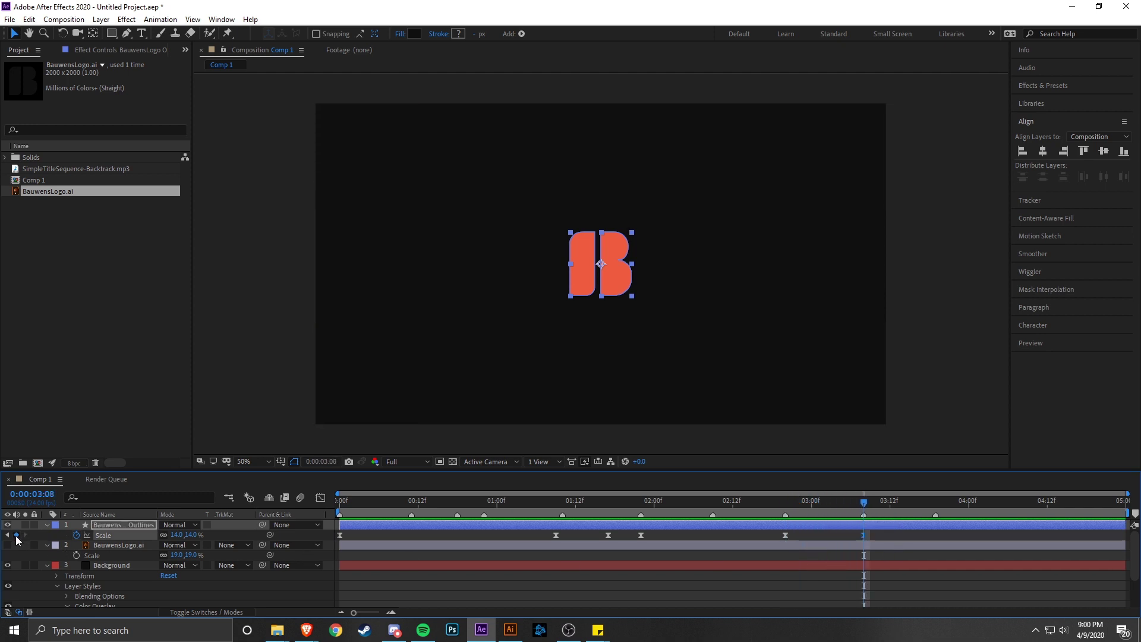
{"action": "left_click", "coordinate": [877, 539]}
- Add a Scale keyframe of 21% to the logo outlines at 0:00:03:16, just before the 0:00:03:19 marker
{"action": "left_click_drag", "start_coordinate": [862, 504], "coordinate": [925, 511]}
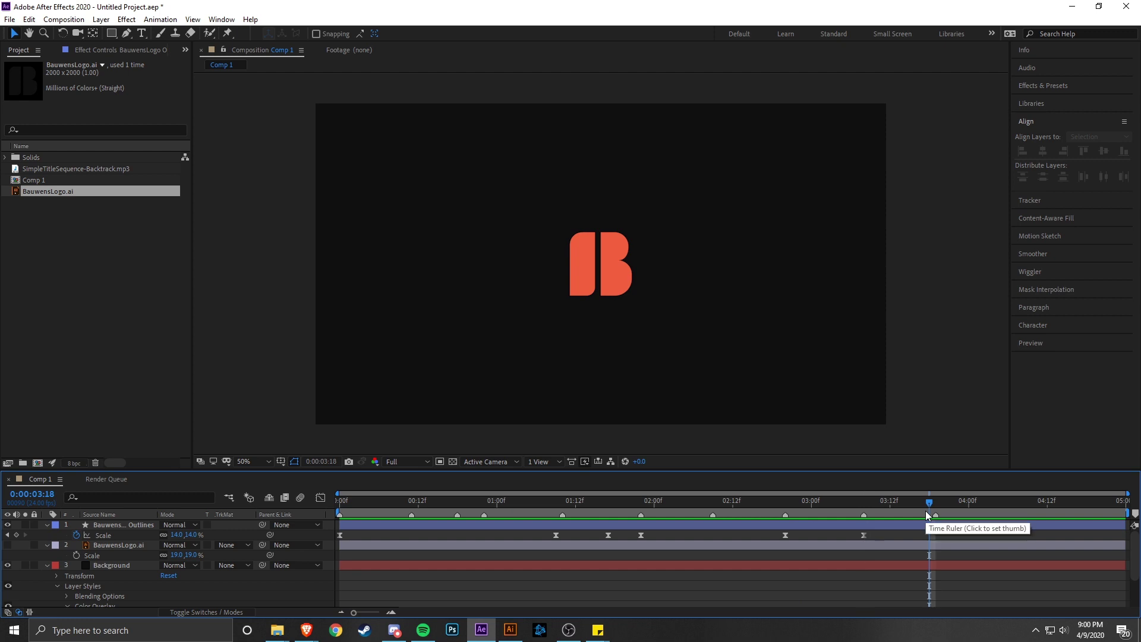
{"action": "mouse_move", "coordinate": [925, 511]}
{"action": "left_mouse_down"}
{"action": "mouse_move", "coordinate": [786, 509]}
{"action": "mouse_move", "coordinate": [937, 512]}
{"action": "left_mouse_up"}
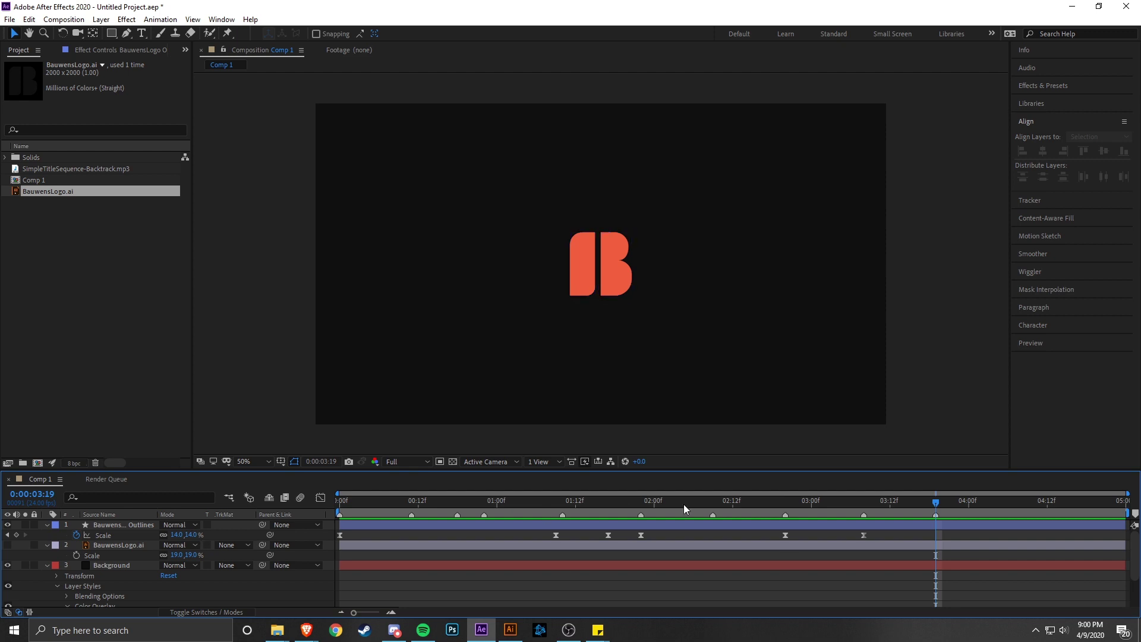
{"action": "scroll", "coordinate": [829, 546], "scroll_direction": "down", "scroll_amount": 2}
{"action": "left_click", "coordinate": [859, 562]}
{"action": "scroll", "coordinate": [859, 559], "scroll_direction": "up", "scroll_amount": 2}
{"action": "left_click", "coordinate": [859, 559]}
{"action": "left_click_drag", "start_coordinate": [918, 498], "coordinate": [917, 504]}
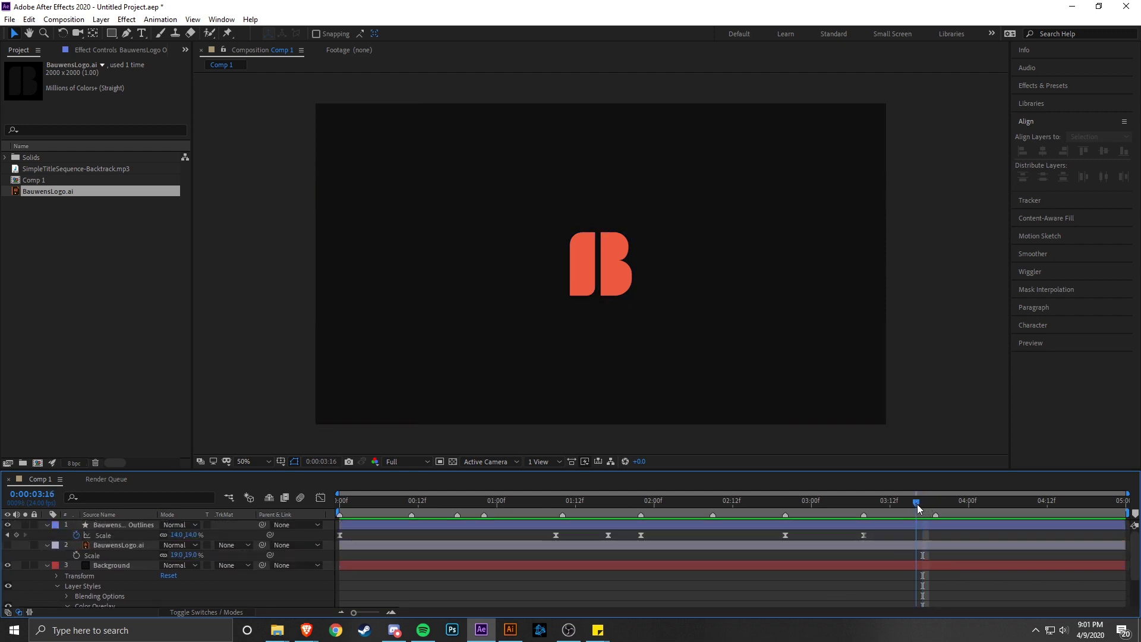
{"action": "left_click", "coordinate": [194, 535]}
{"action": "type", "text": "21"}
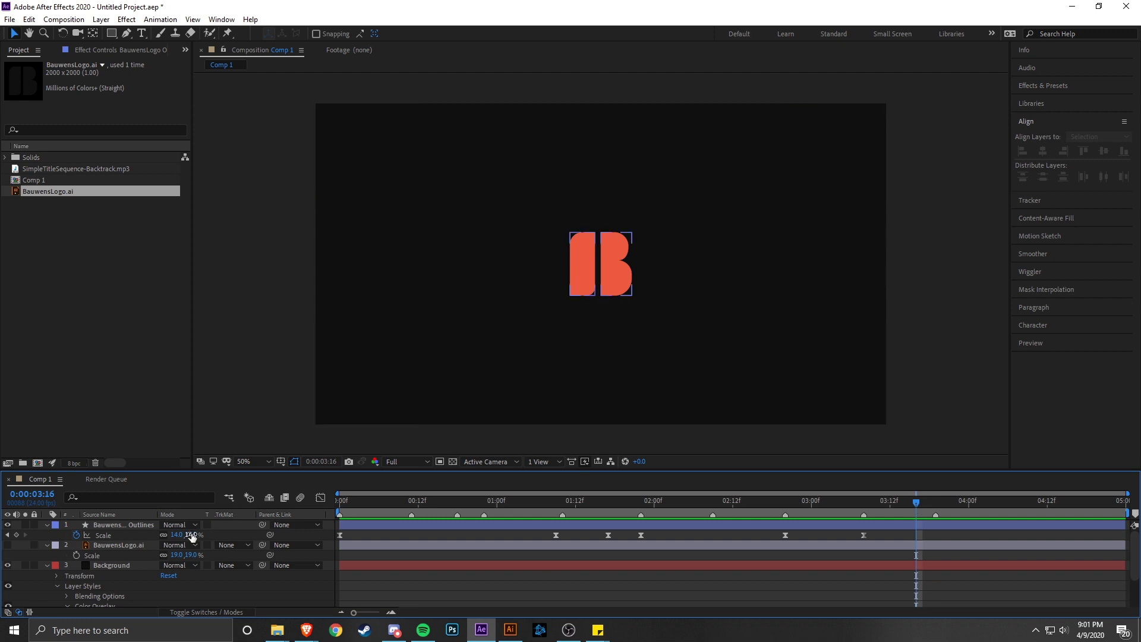
{"action": "key", "text": "Return"}
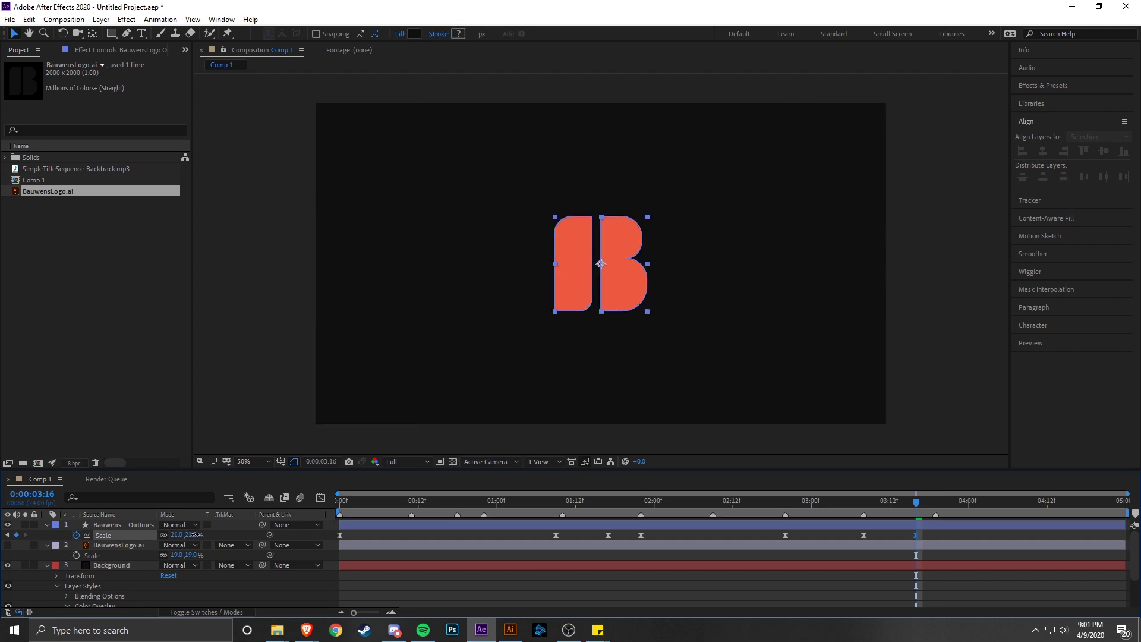
- Shape the Scale speed curve between the 0:00:03:08 and 0:00:03:16 keyframes into a sharp peak in the Graph Editor
{"action": "left_click_drag", "start_coordinate": [937, 537], "coordinate": [911, 570]}
{"action": "left_click", "coordinate": [321, 497]}
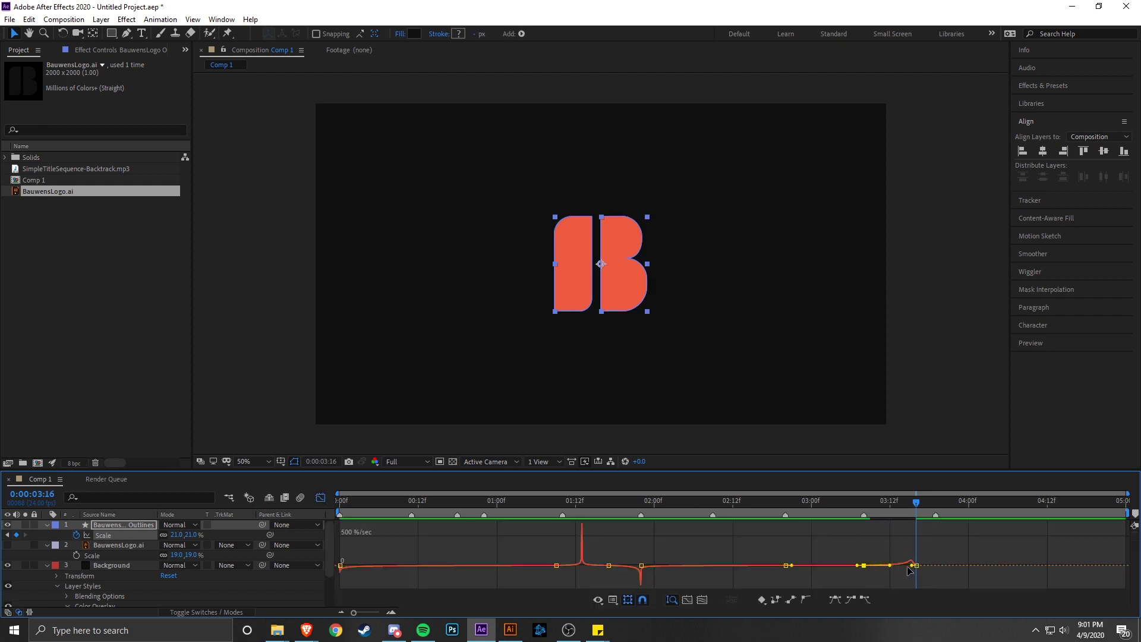
{"action": "left_click", "coordinate": [321, 497]}
- Add a Scale keyframe of 7% to the logo outlines at the 0:00:03:19 marker
{"action": "mouse_move", "coordinate": [916, 500]}
{"action": "left_mouse_down"}
{"action": "mouse_move", "coordinate": [862, 505]}
{"action": "mouse_move", "coordinate": [928, 513]}
{"action": "mouse_move", "coordinate": [916, 515]}
{"action": "mouse_move", "coordinate": [936, 503]}
{"action": "left_mouse_up"}
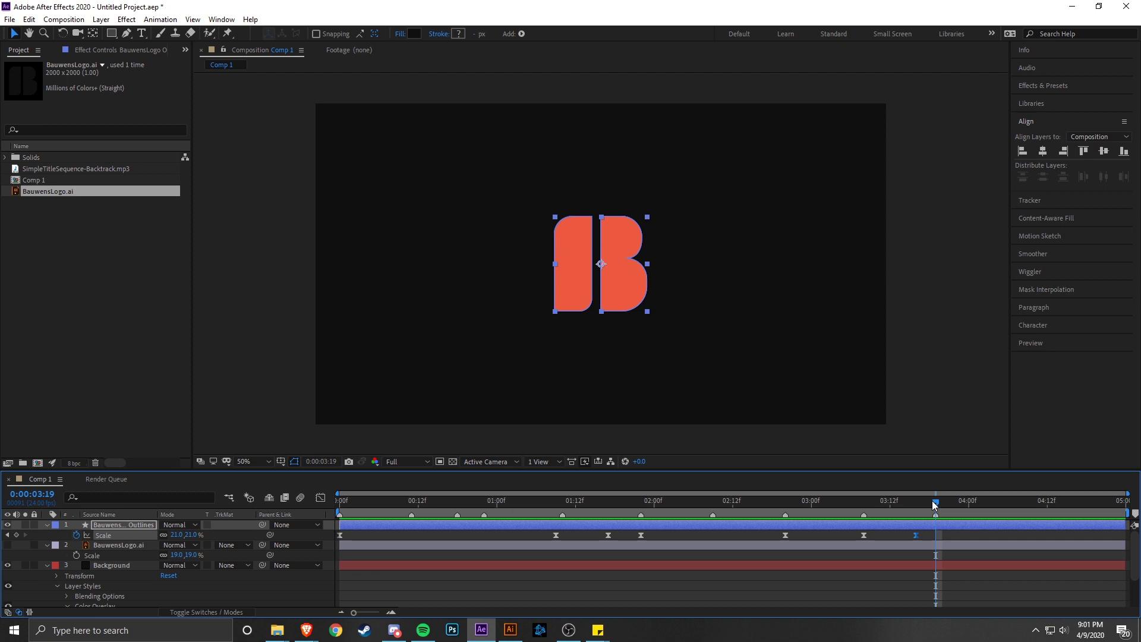
{"action": "left_click", "coordinate": [951, 545]}
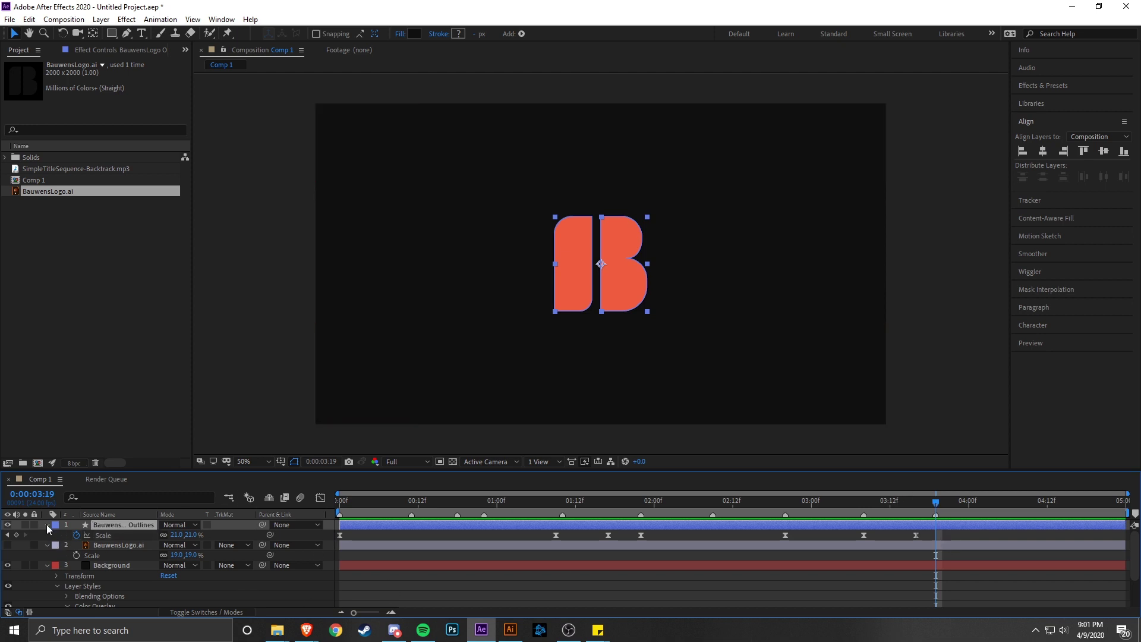
{"action": "left_click_drag", "start_coordinate": [189, 535], "coordinate": [188, 538]}
- Ease the last Scale keyframes and shape the speed curve into a steep negative peak at 0:00:03:19
{"action": "left_click", "coordinate": [947, 533]}
{"action": "left_click", "coordinate": [915, 535]}
{"action": "left_click", "coordinate": [324, 500]}
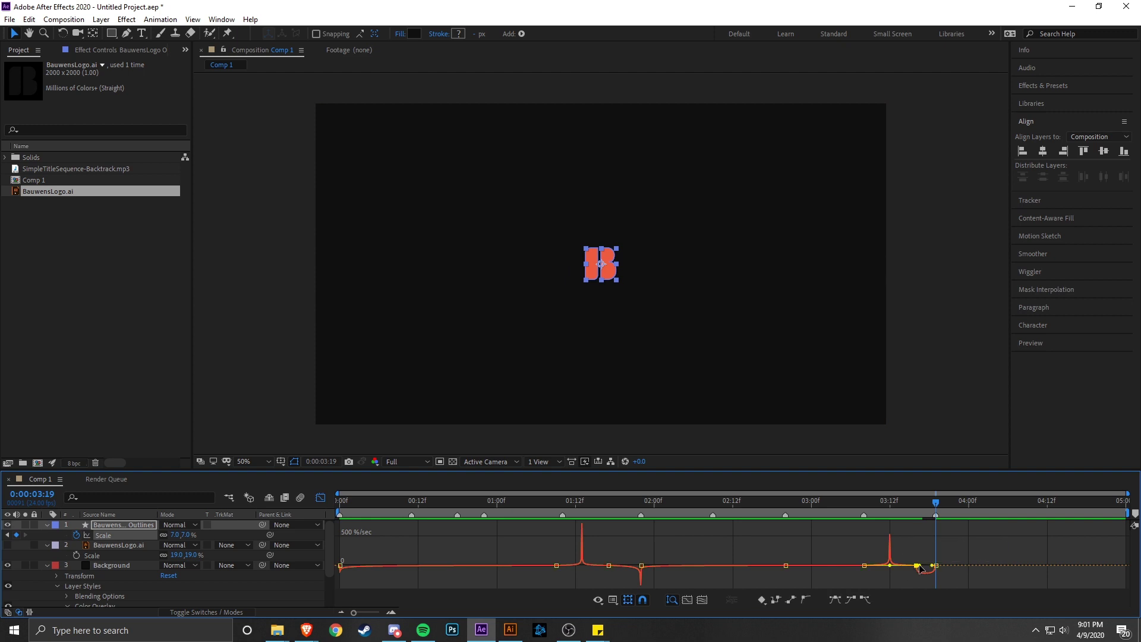
{"action": "left_click_drag", "start_coordinate": [935, 570], "coordinate": [934, 566]}
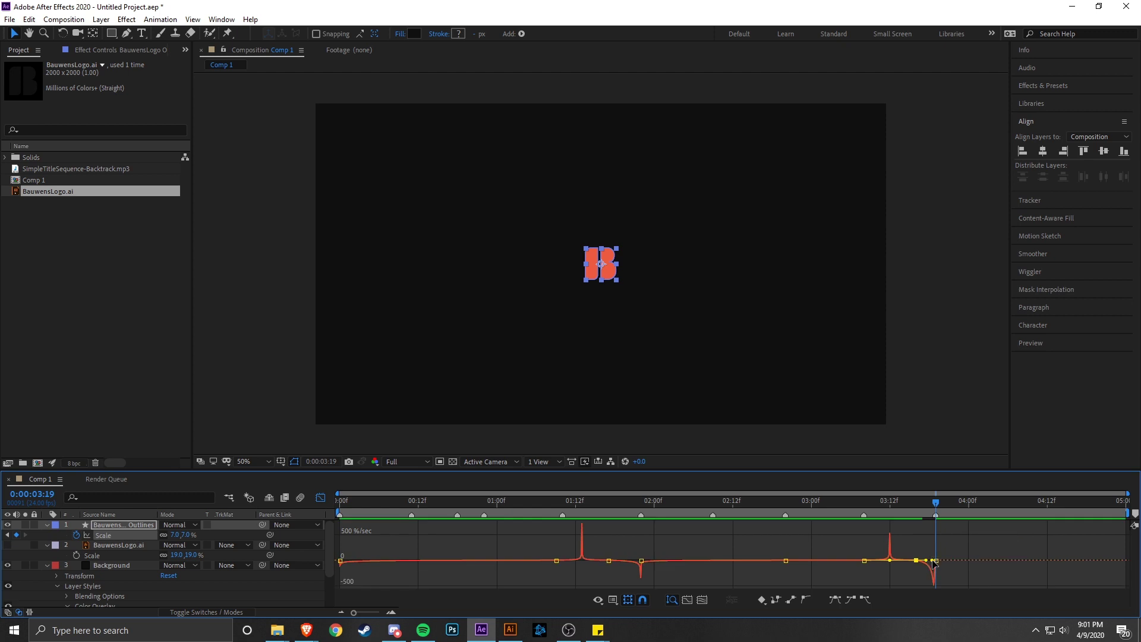
{"action": "left_click_drag", "start_coordinate": [934, 563], "coordinate": [931, 565]}
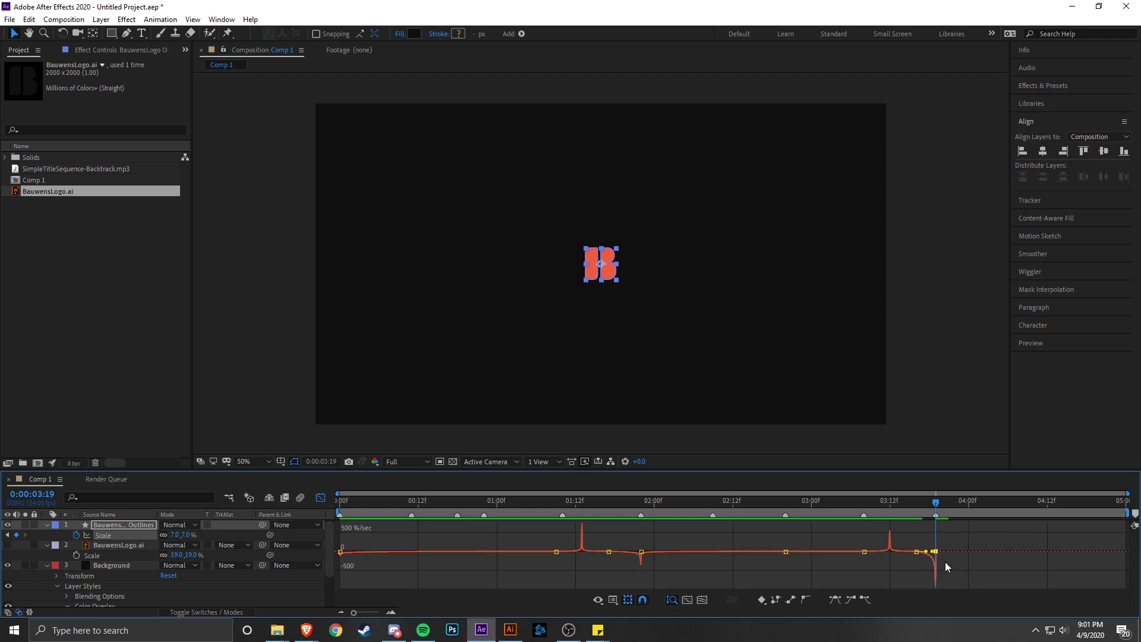
{"action": "left_click", "coordinate": [954, 540]}
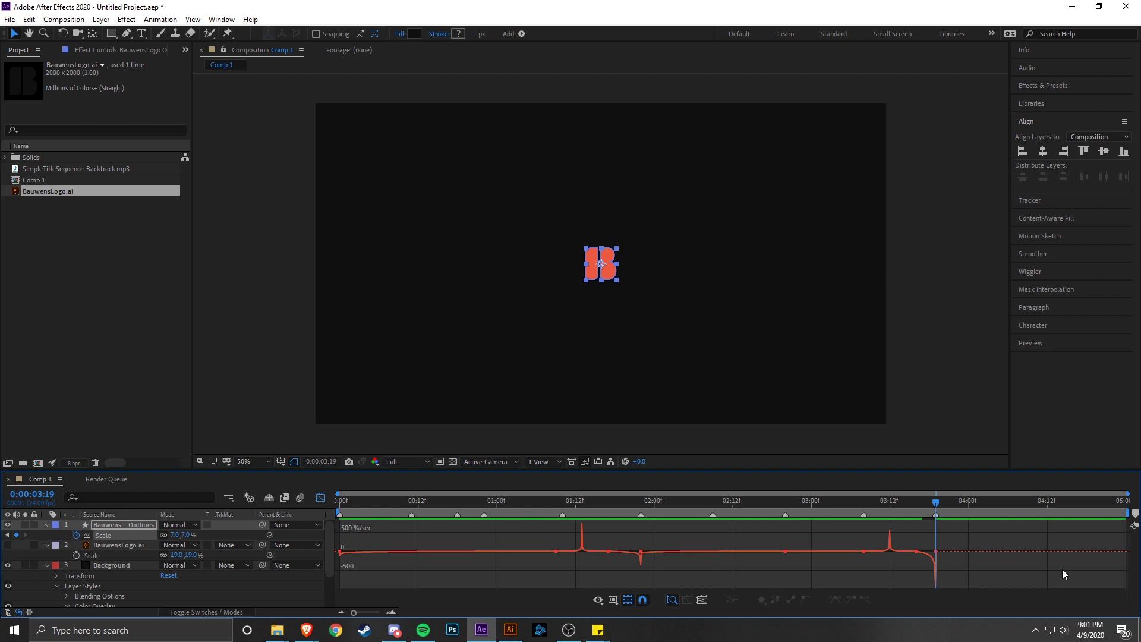
- Play the composition from the start and replay the part from about 0:00:03:07 to check the final scale pulse
{"action": "key", "text": "Home"}
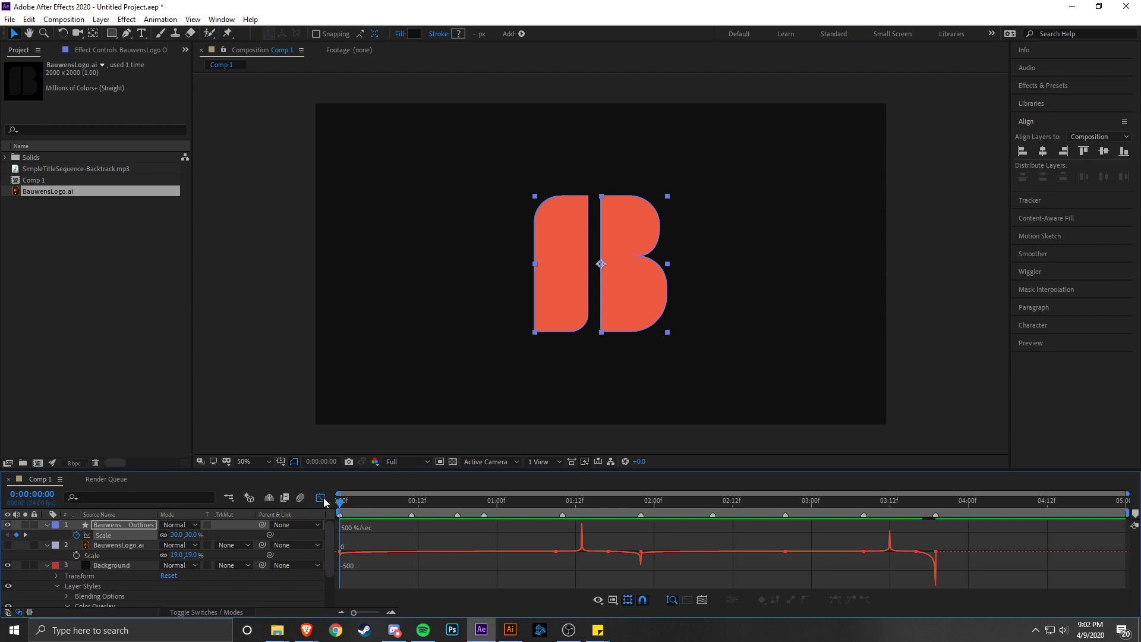
{"action": "left_click", "coordinate": [320, 497]}
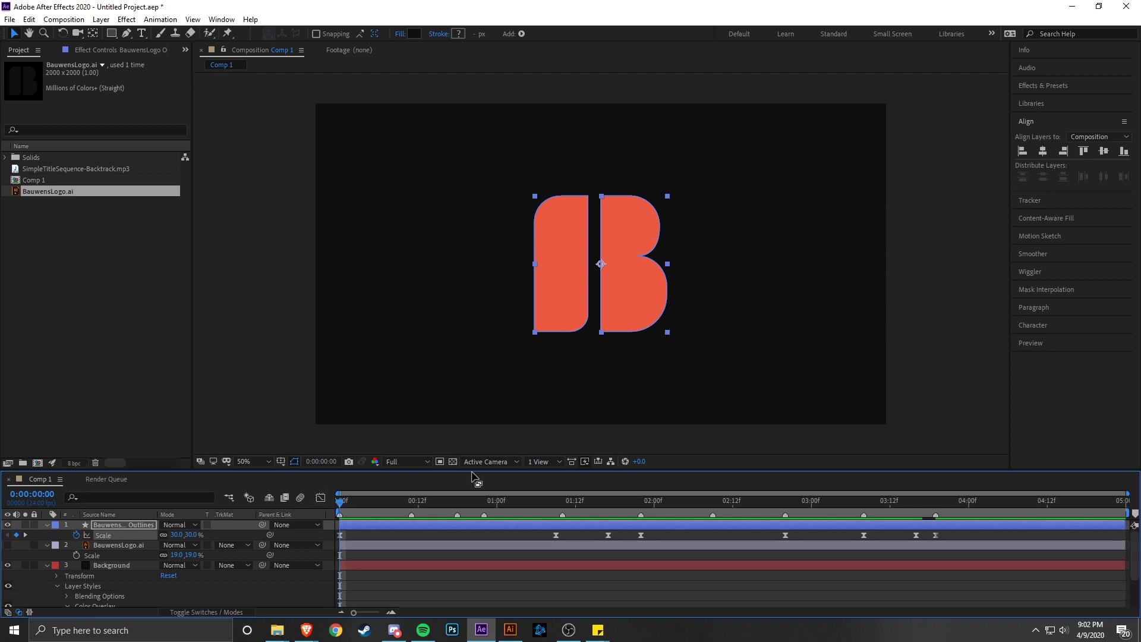
{"action": "left_click", "coordinate": [936, 502]}
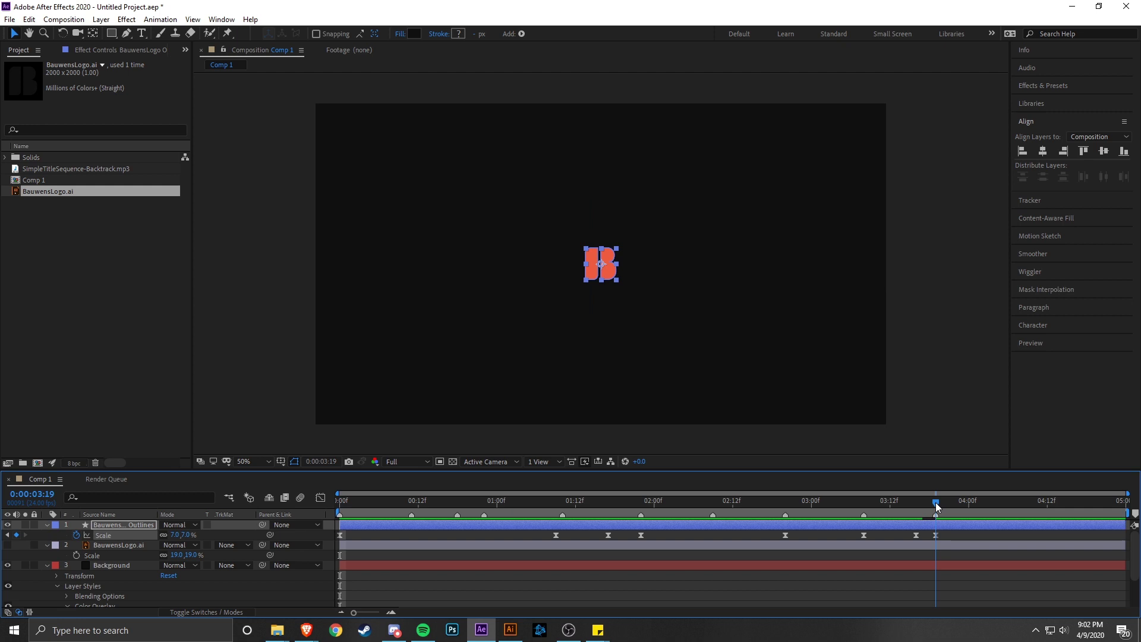
{"action": "key", "text": "space"}
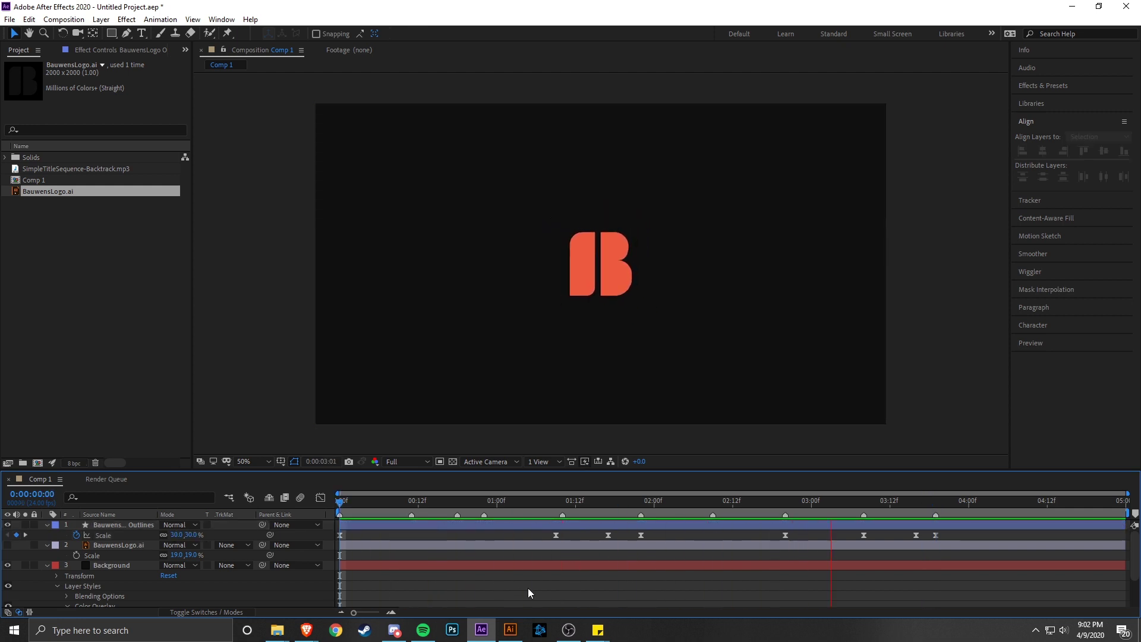
{"action": "key", "text": "space"}
{"action": "left_click_drag", "start_coordinate": [894, 512], "coordinate": [857, 511]}
{"action": "key", "text": "space"}
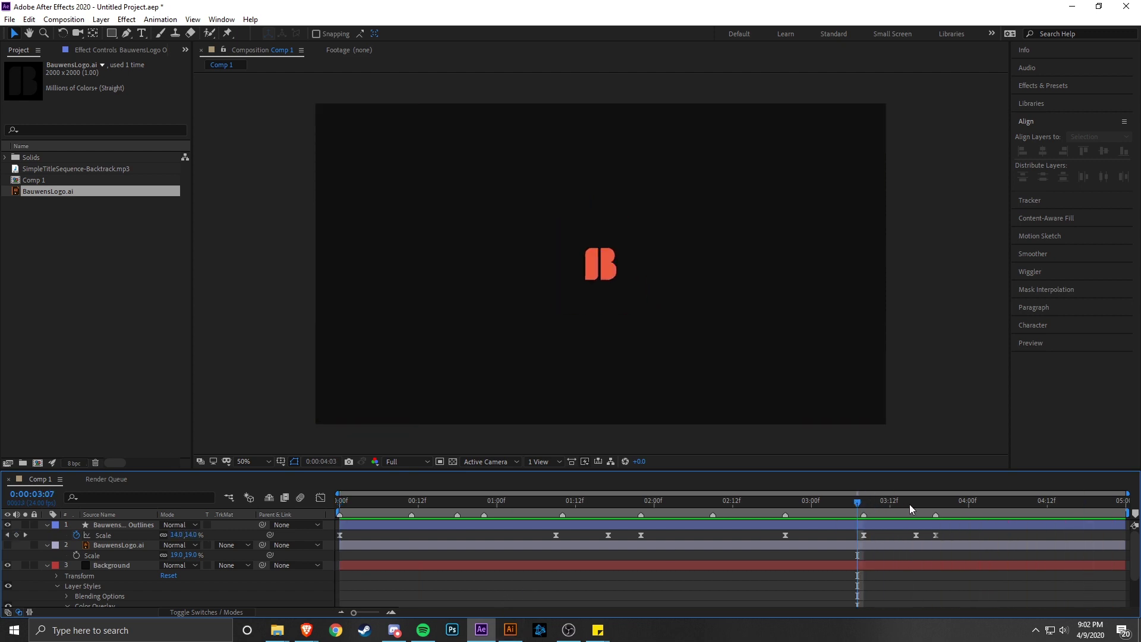
{"action": "key", "text": "space"}
- Set the logo outlines' Scale to 17% at the 0:00:03:16 keyframe and replay that section
{"action": "left_click", "coordinate": [194, 534]}
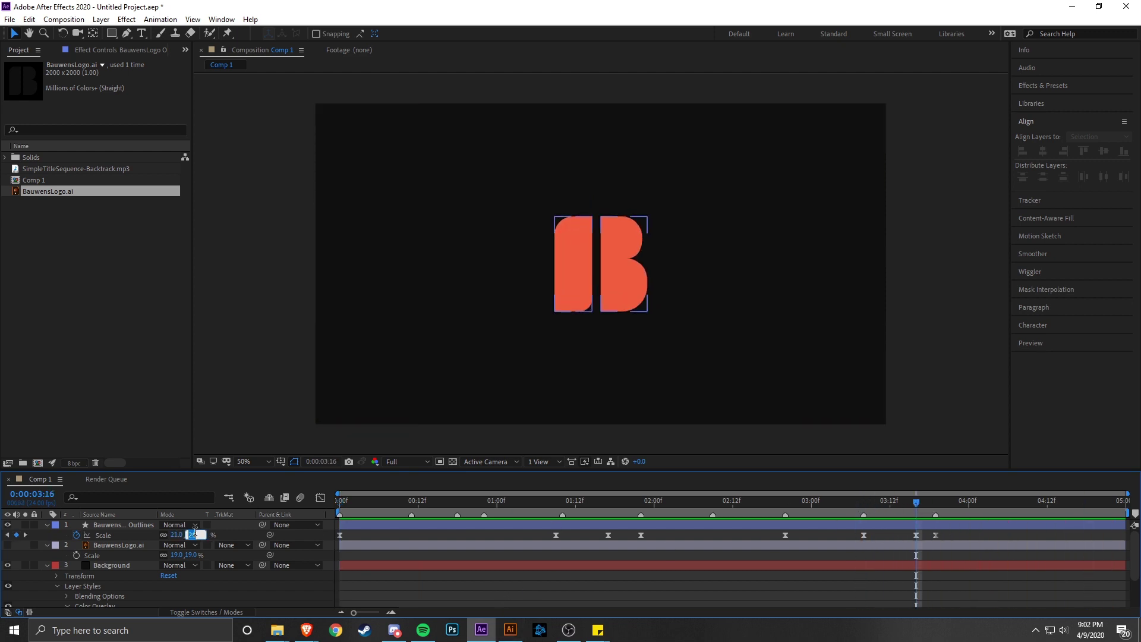
{"action": "type", "text": "17"}
{"action": "key", "text": "Return"}
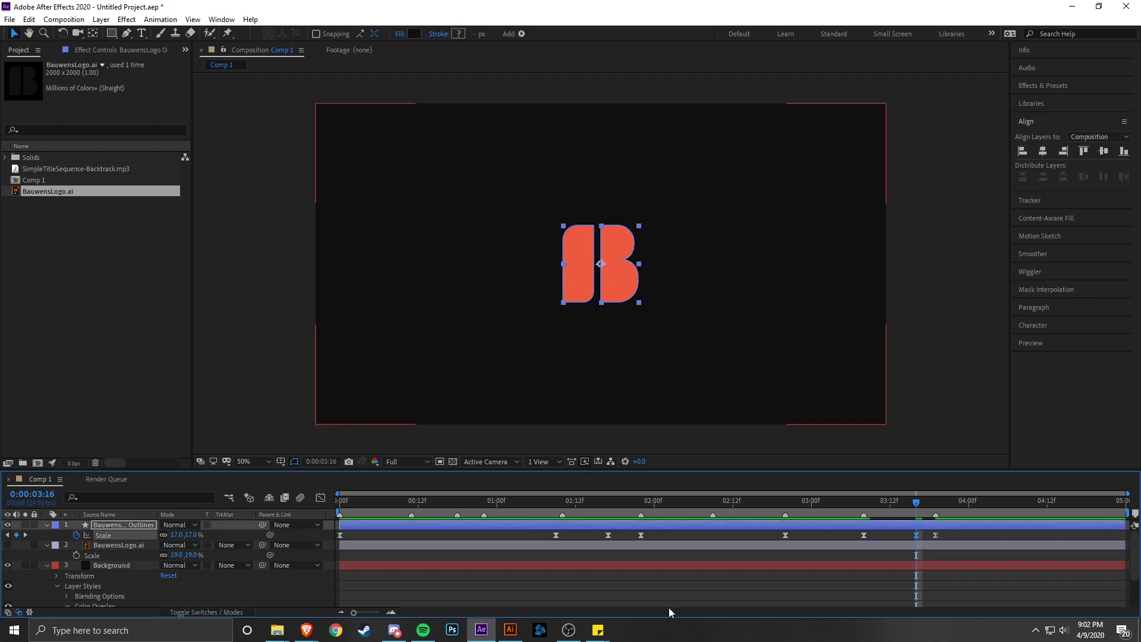
{"action": "left_click_drag", "start_coordinate": [896, 512], "coordinate": [861, 508]}
{"action": "key", "text": "space"}
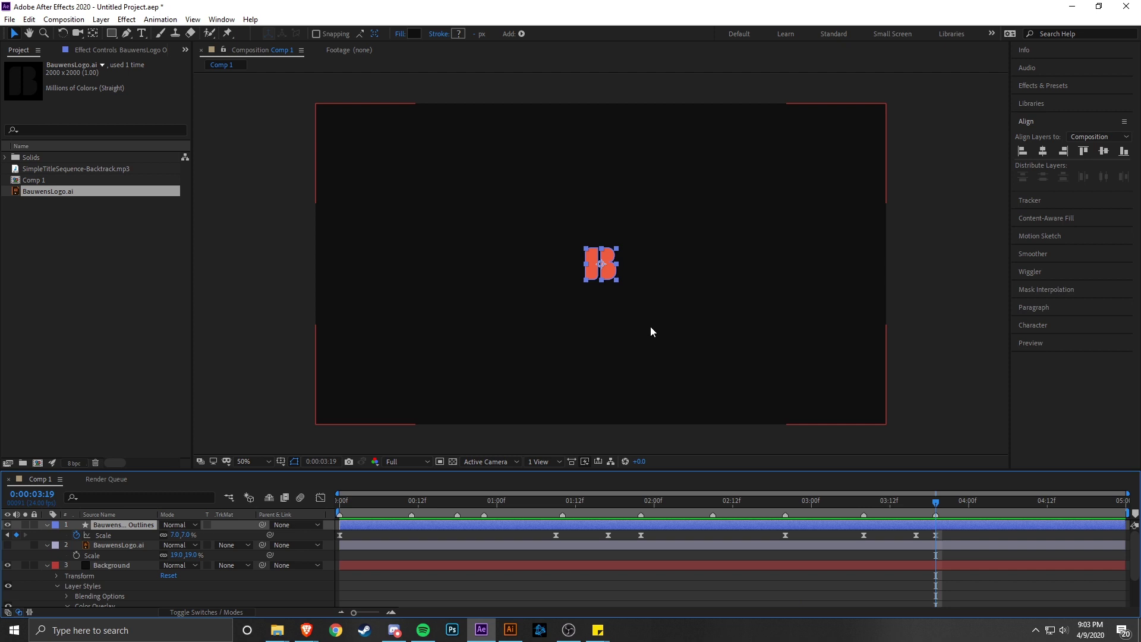
- Split the logo outlines layer at 0:00:03:19, delete the part after the split, and preview the ending
{"action": "left_click", "coordinate": [946, 533]}
{"action": "left_click", "coordinate": [946, 525]}
{"action": "key", "text": "ctrl+shift+d"}
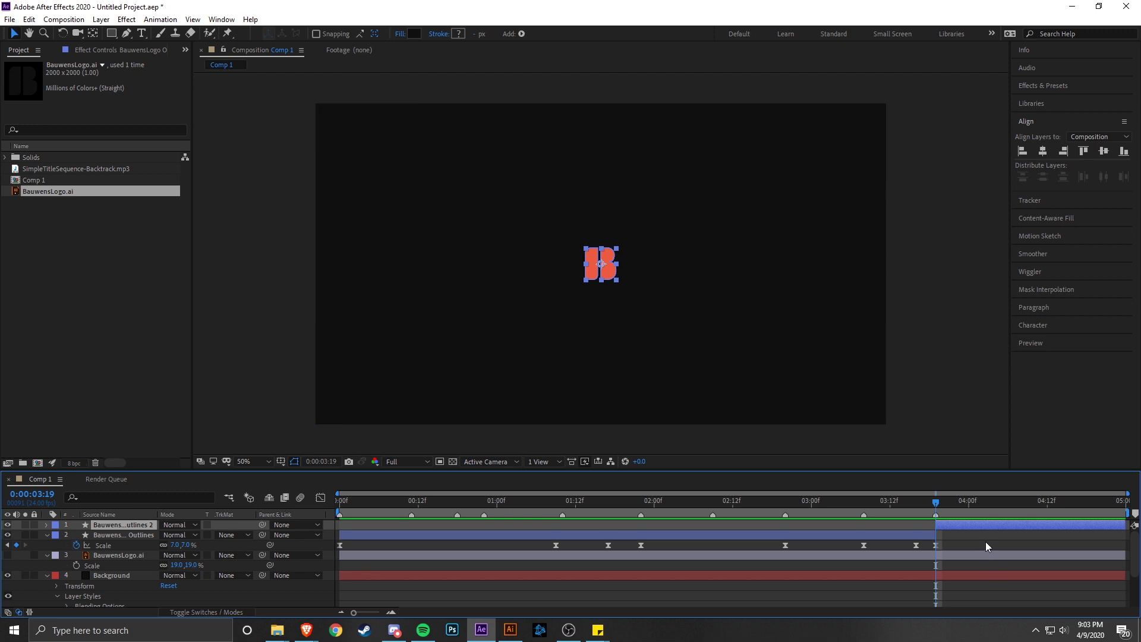
{"action": "left_click", "coordinate": [985, 542]}
{"action": "left_click", "coordinate": [974, 525]}
{"action": "key", "text": "Delete"}
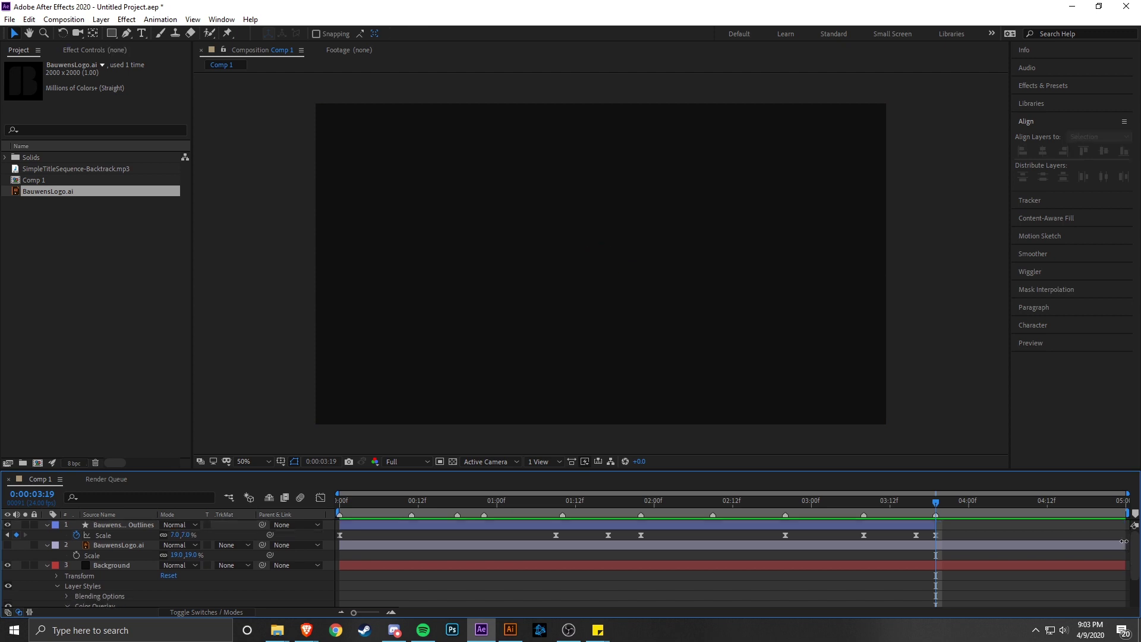
{"action": "left_click_drag", "start_coordinate": [935, 526], "coordinate": [746, 523]}
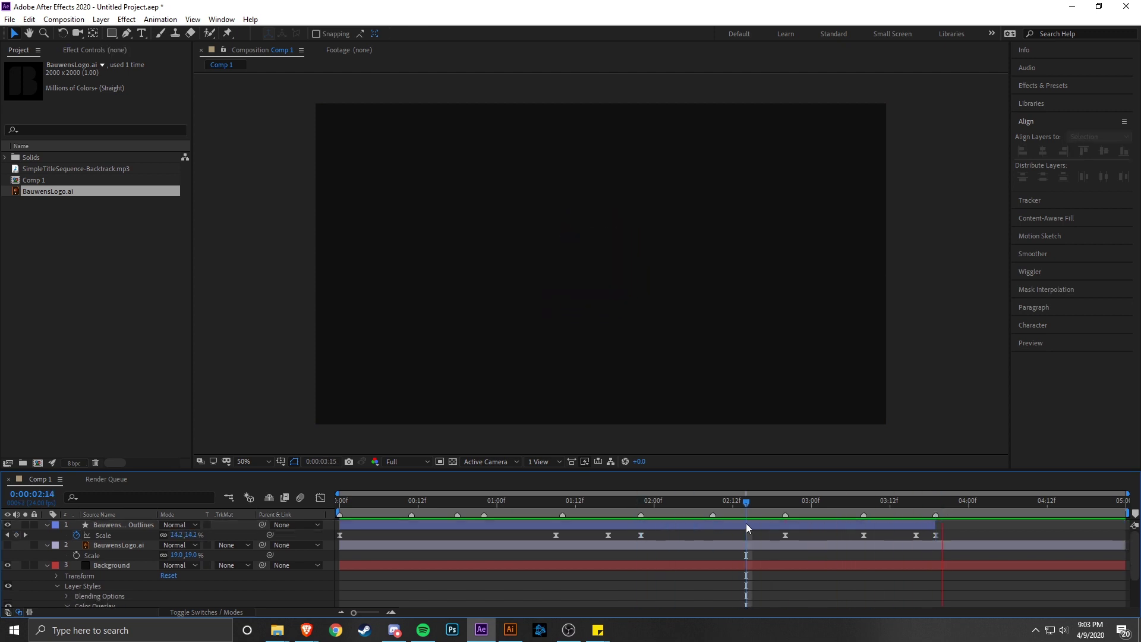
{"action": "key", "text": "space"}
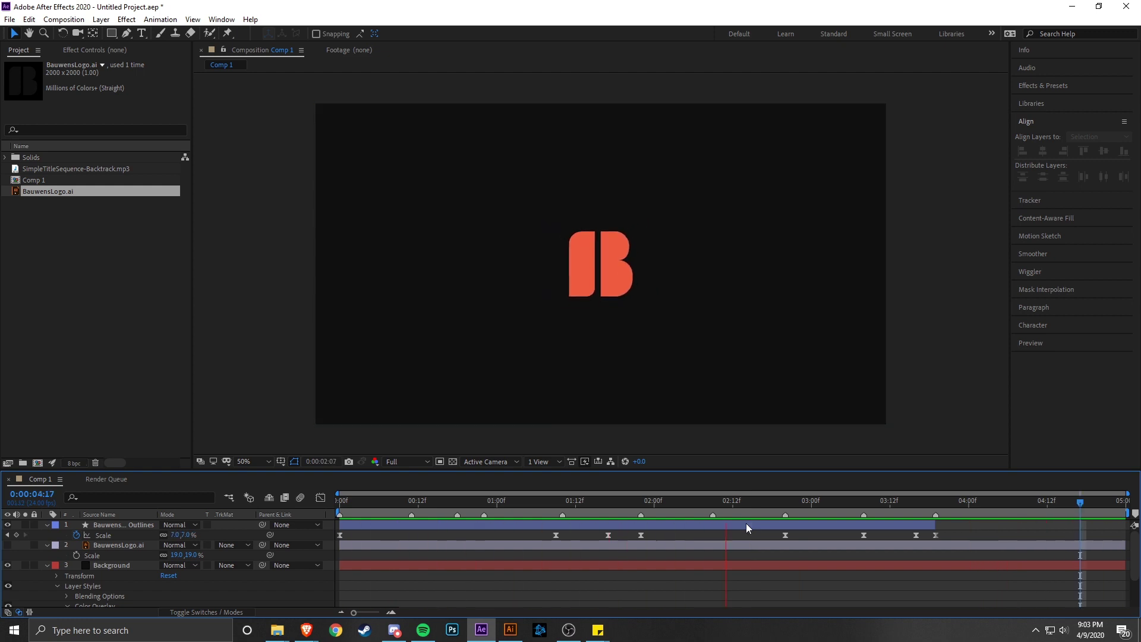
- Add a Rotation keyframe at 0° to the logo outlines and move it to the 0:00:00:18 marker
{"action": "left_click", "coordinate": [369, 526]}
{"action": "key", "text": "Home"}
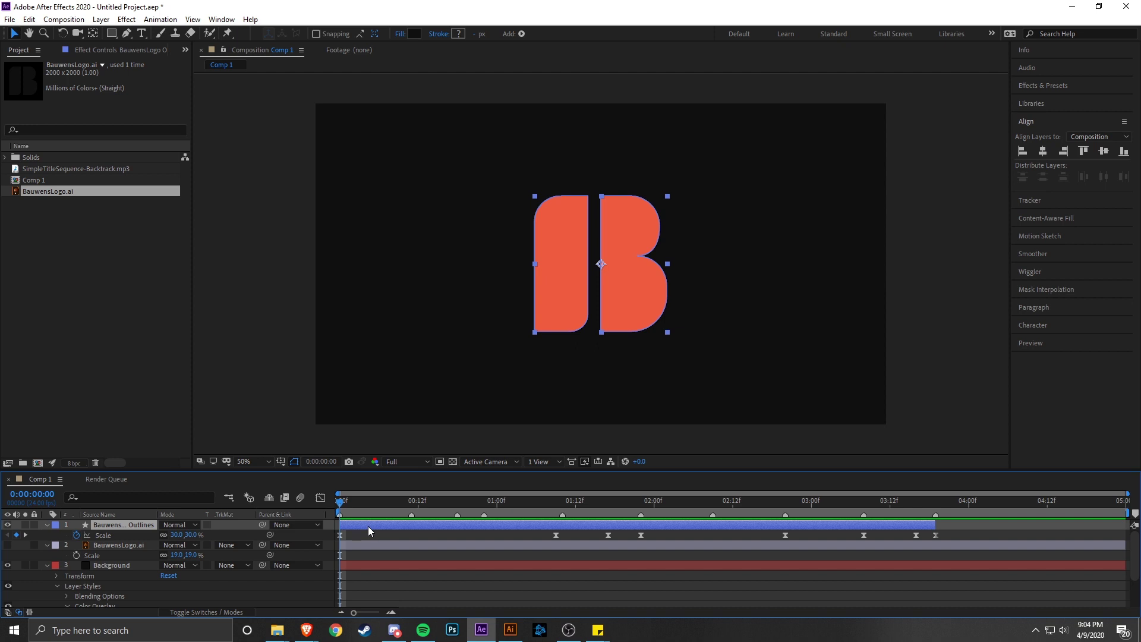
{"action": "key", "text": "r"}
{"action": "left_click", "coordinate": [76, 536]}
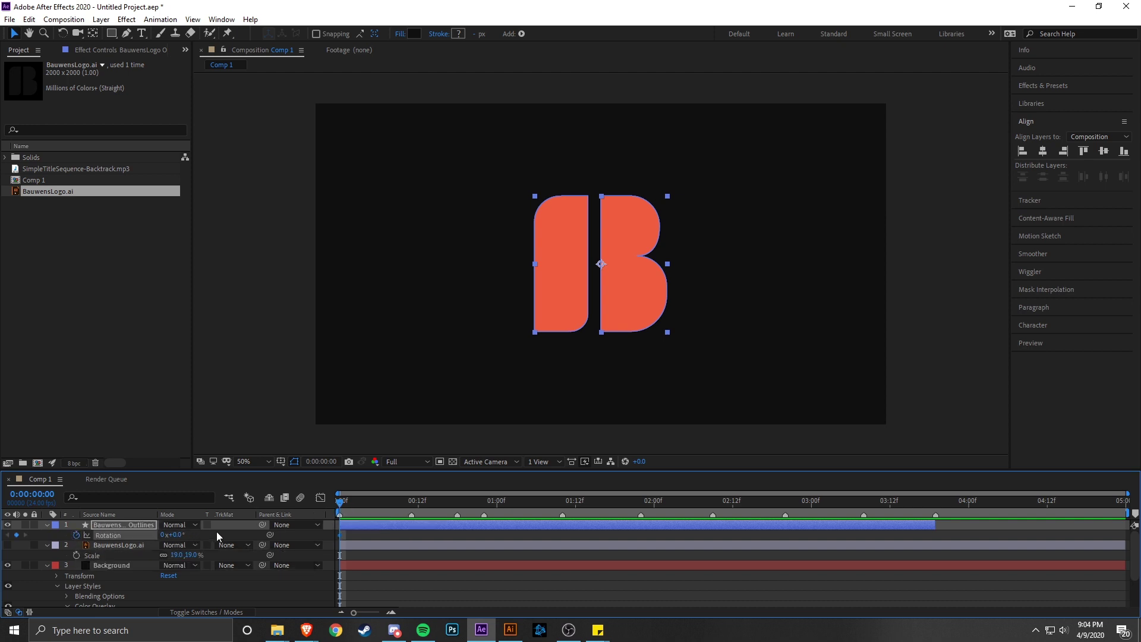
{"action": "left_click_drag", "start_coordinate": [369, 503], "coordinate": [457, 536]}
- Play and scrub the composition up to the 0:00:01:22 marker to judge the rotation timing against the beat
{"action": "key", "text": "space"}
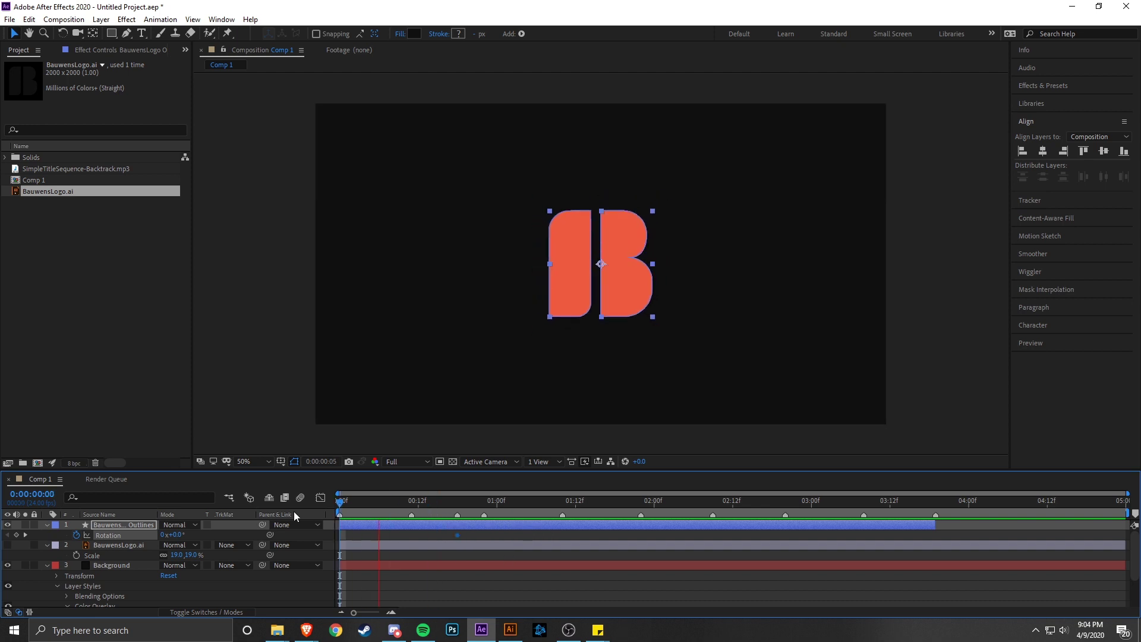
{"action": "left_click_drag", "start_coordinate": [561, 502], "coordinate": [457, 501]}
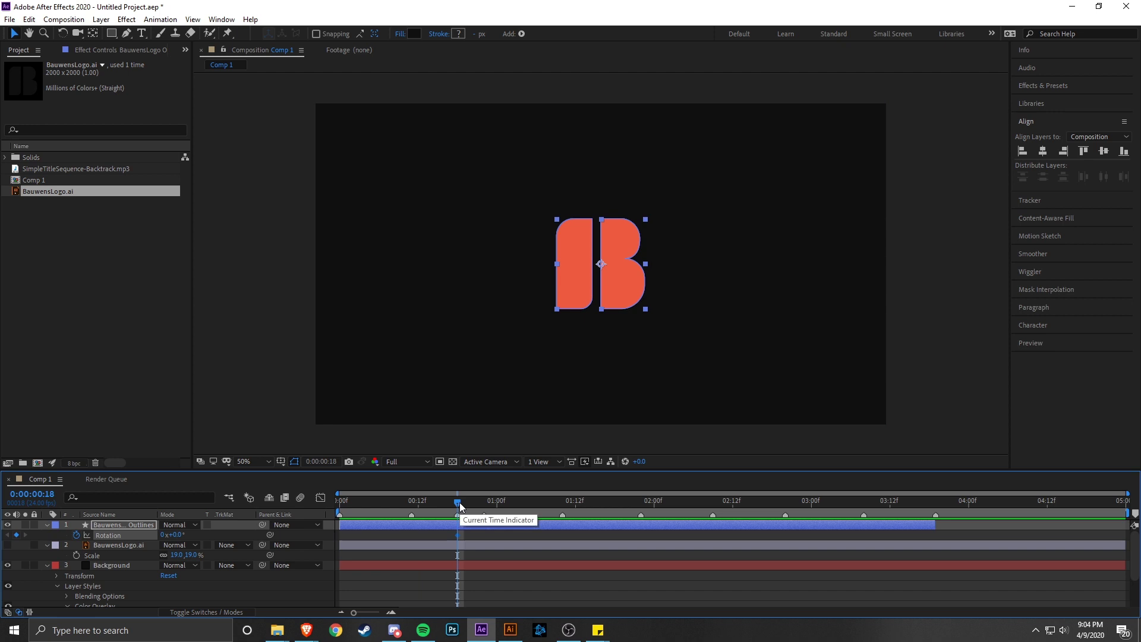
{"action": "left_click", "coordinate": [569, 503]}
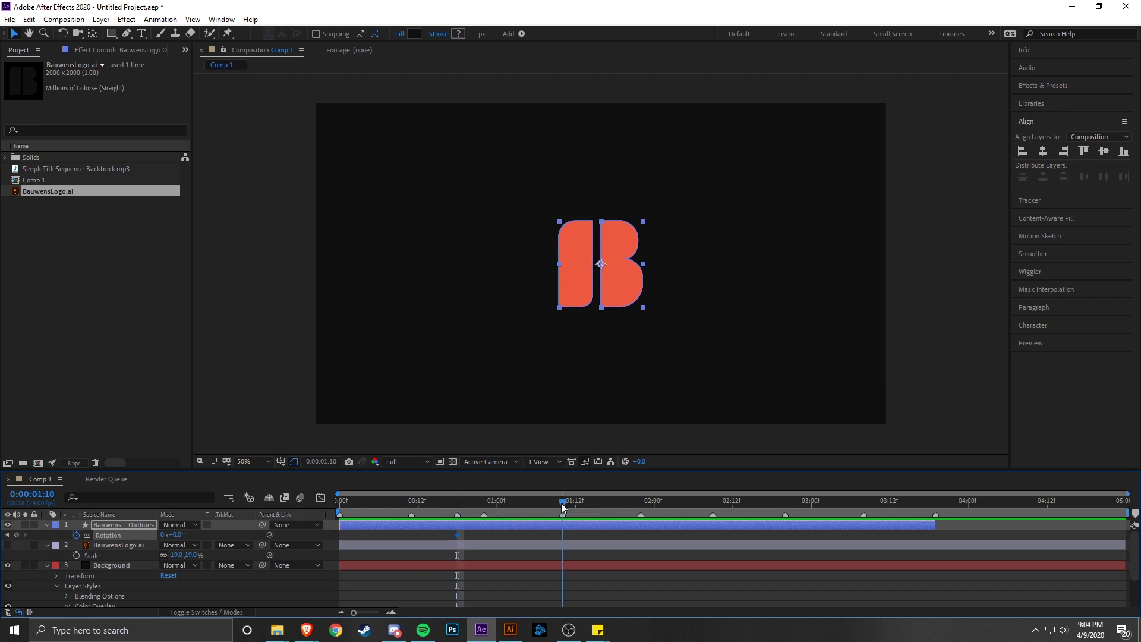
{"action": "left_click_drag", "start_coordinate": [569, 502], "coordinate": [542, 502]}
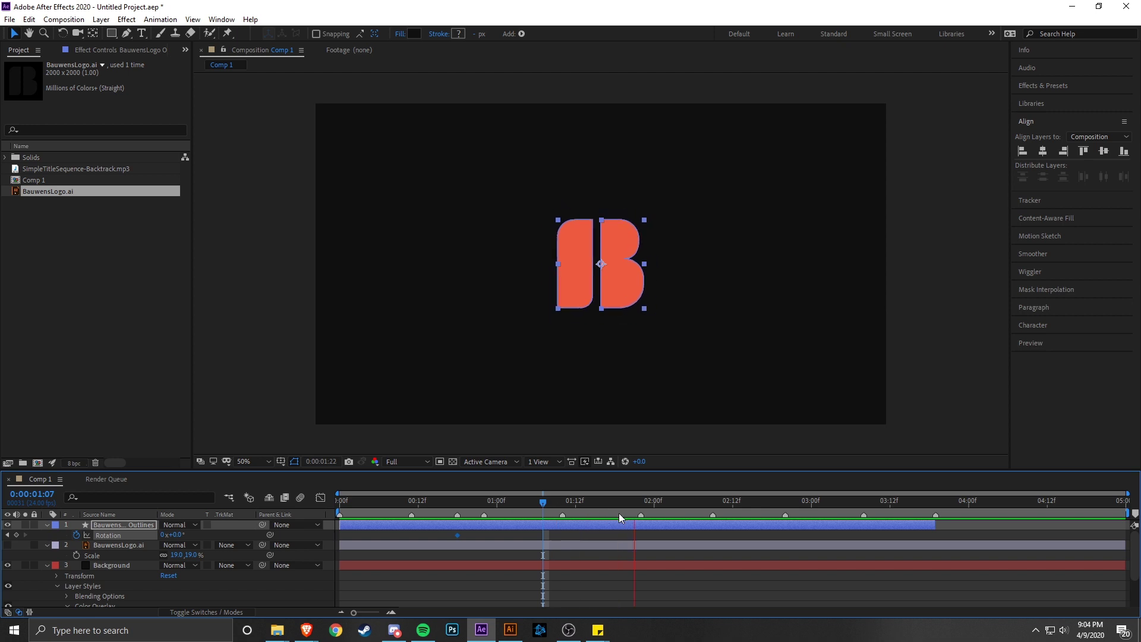
{"action": "left_click", "coordinate": [641, 503]}
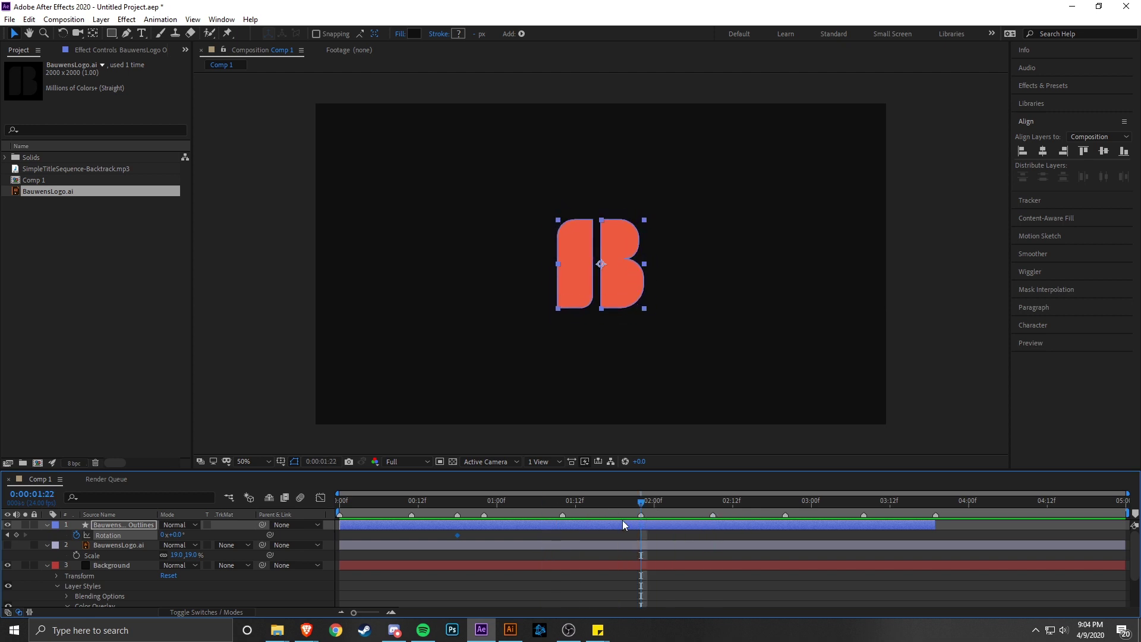
- Add a Rotation keyframe of 30° to the logo outlines shortly before 0:00:03:00
{"action": "left_click", "coordinate": [798, 502]}
{"action": "left_click_drag", "start_coordinate": [174, 535], "coordinate": [193, 535]}
{"action": "left_click", "coordinate": [180, 535]}
{"action": "type", "text": "30"}
{"action": "key", "text": "Return"}
- Move the first Rotation keyframe to the marker just before 0:00:01:00 and preview the rotation around 0:00:01:22
{"action": "left_click_drag", "start_coordinate": [850, 533], "coordinate": [431, 538]}
{"action": "left_click_drag", "start_coordinate": [742, 504], "coordinate": [578, 503]}
{"action": "key", "text": "space"}
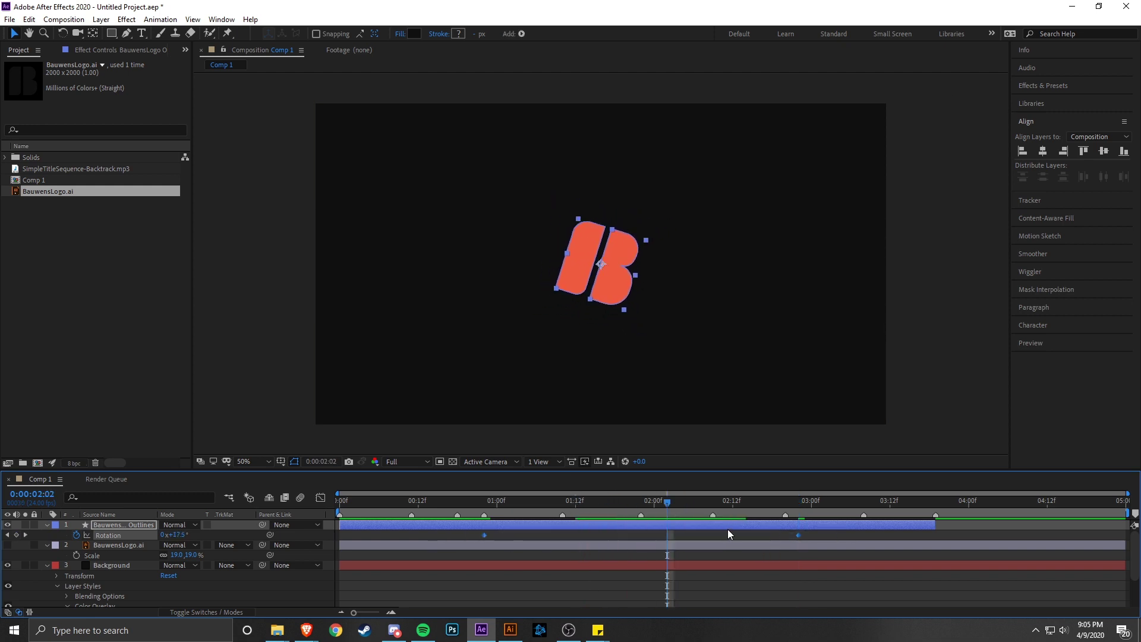
{"action": "left_click_drag", "start_coordinate": [666, 504], "coordinate": [643, 504]}
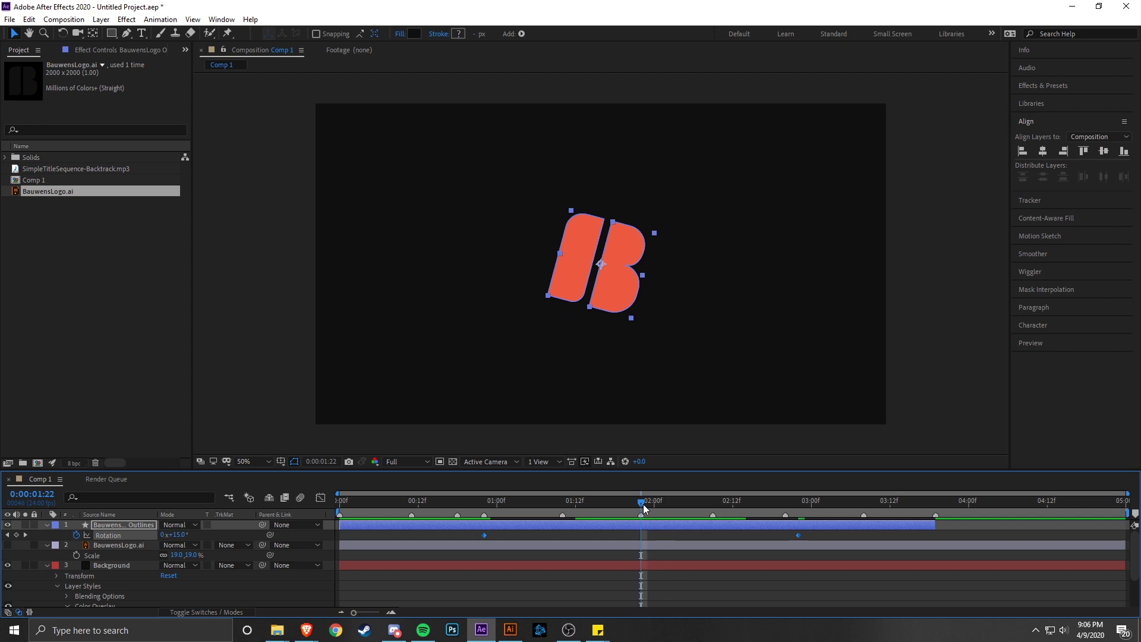
- Apply Easy Ease to both Rotation keyframes of the logo outlines
{"action": "left_click", "coordinate": [811, 534]}
{"action": "left_click", "coordinate": [747, 536]}
{"action": "key", "text": "F9"}
{"action": "right_click", "coordinate": [484, 532]}
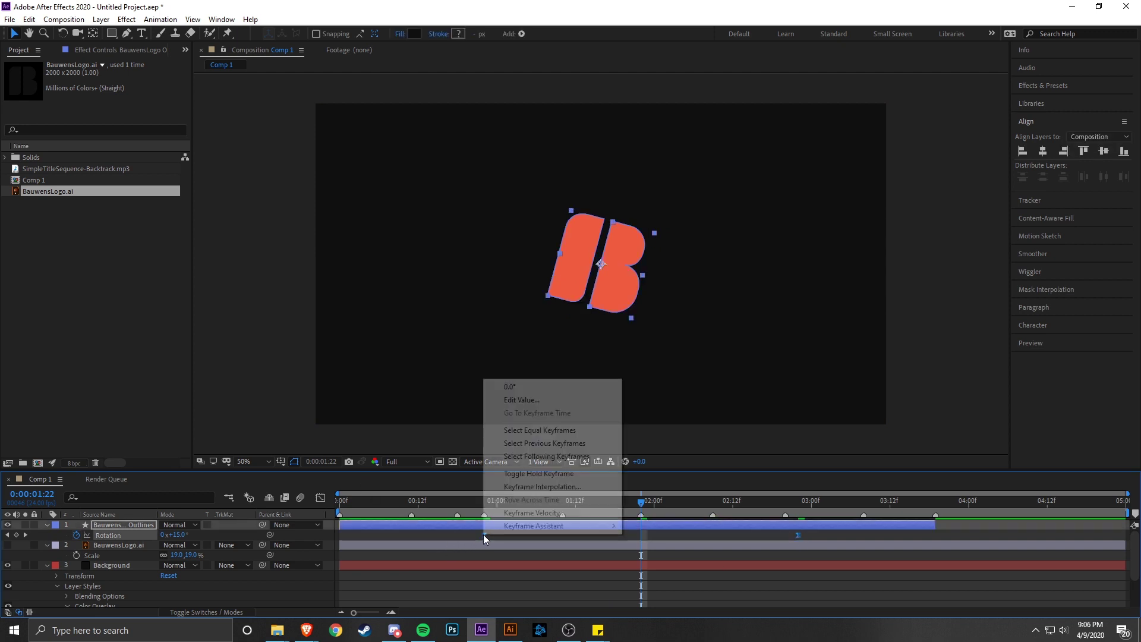
{"action": "mouse_move", "coordinate": [528, 525]}
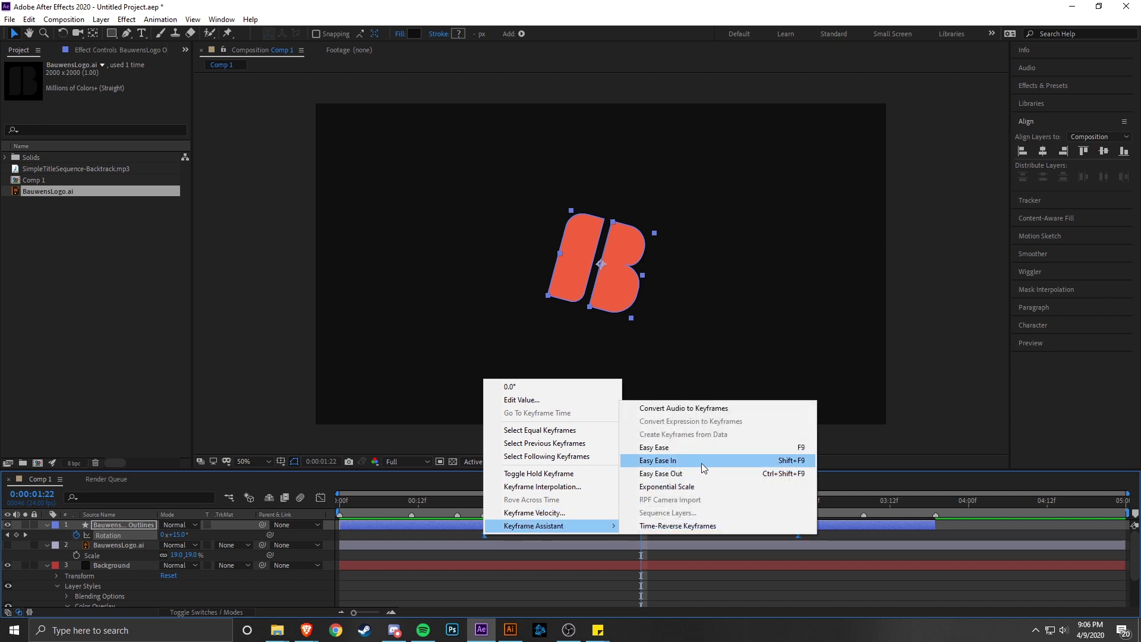
{"action": "left_click", "coordinate": [405, 542]}
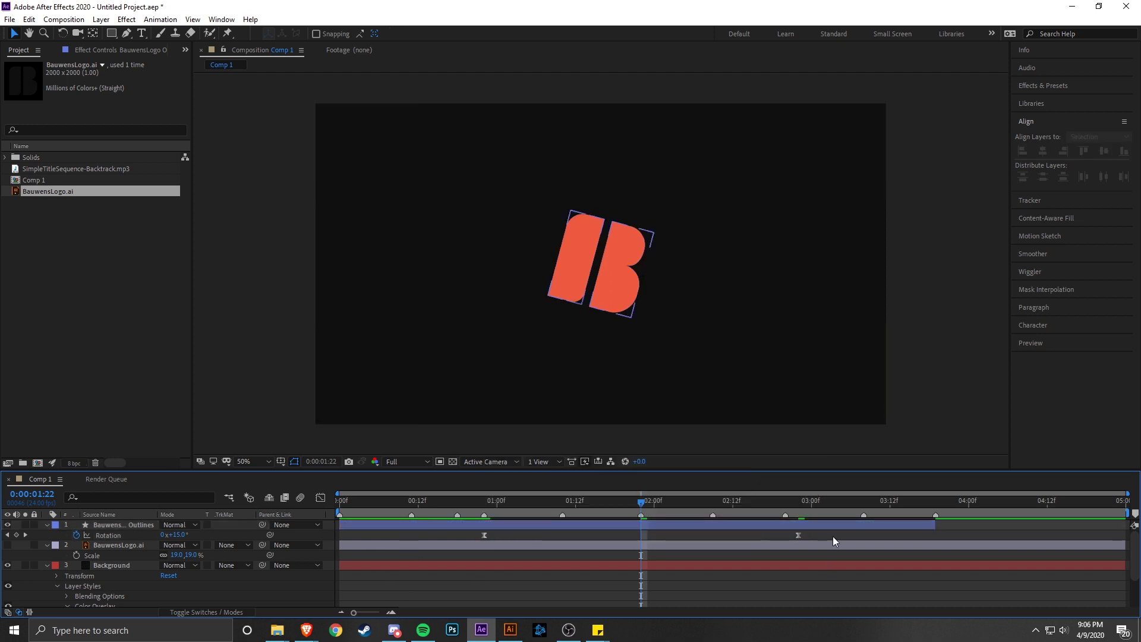
- Inspect the speed curve between the two Rotation keyframes in the Graph Editor and return to the layer bars
{"action": "left_click_drag", "start_coordinate": [832, 535], "coordinate": [411, 549]}
{"action": "left_click", "coordinate": [320, 497]}
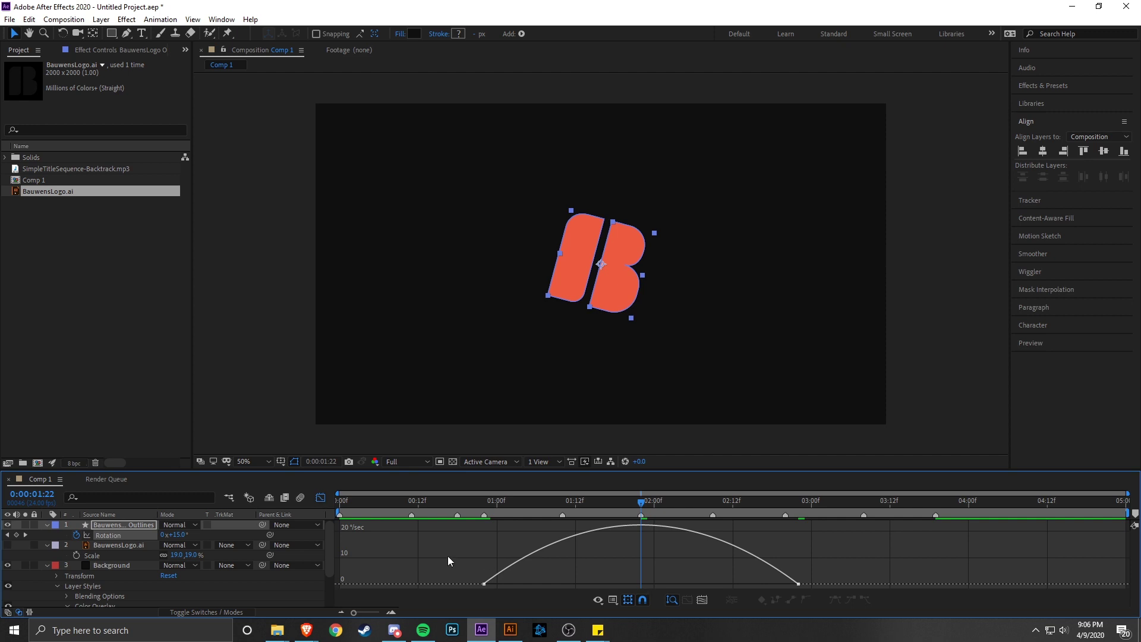
{"action": "left_click_drag", "start_coordinate": [447, 555], "coordinate": [642, 585]}
{"action": "left_click", "coordinate": [320, 497]}
{"action": "left_click", "coordinate": [644, 539]}
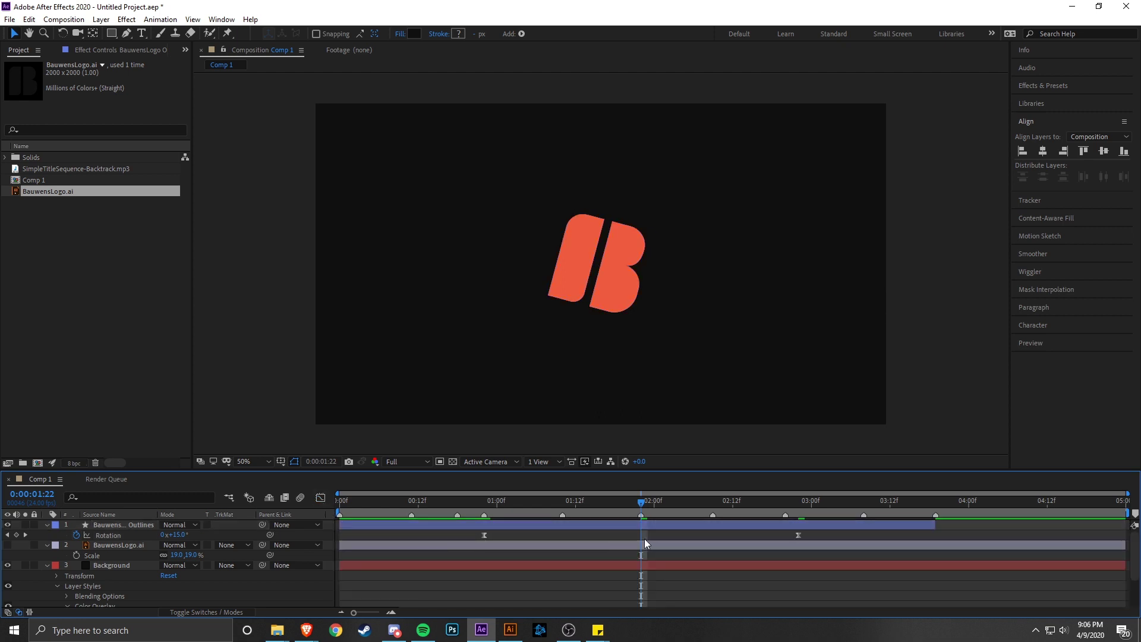
- Preview the eased logo rotation from the start of the composition to just past 0:00:03:00
{"action": "key", "text": "Home"}
{"action": "key", "text": "space"}
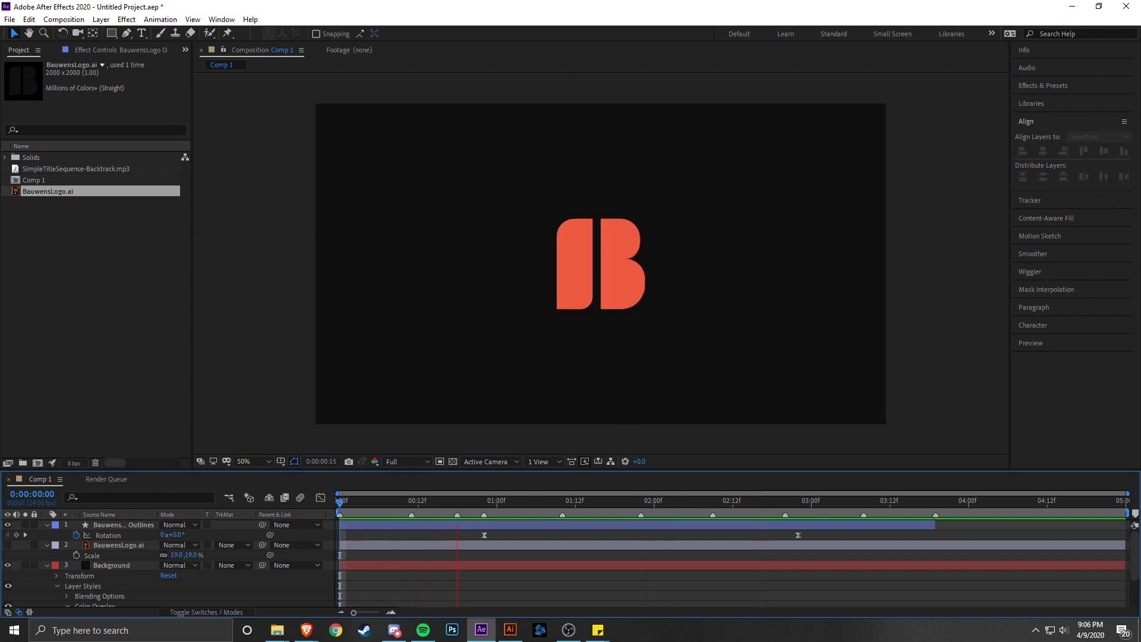
{"action": "key", "text": "space"}
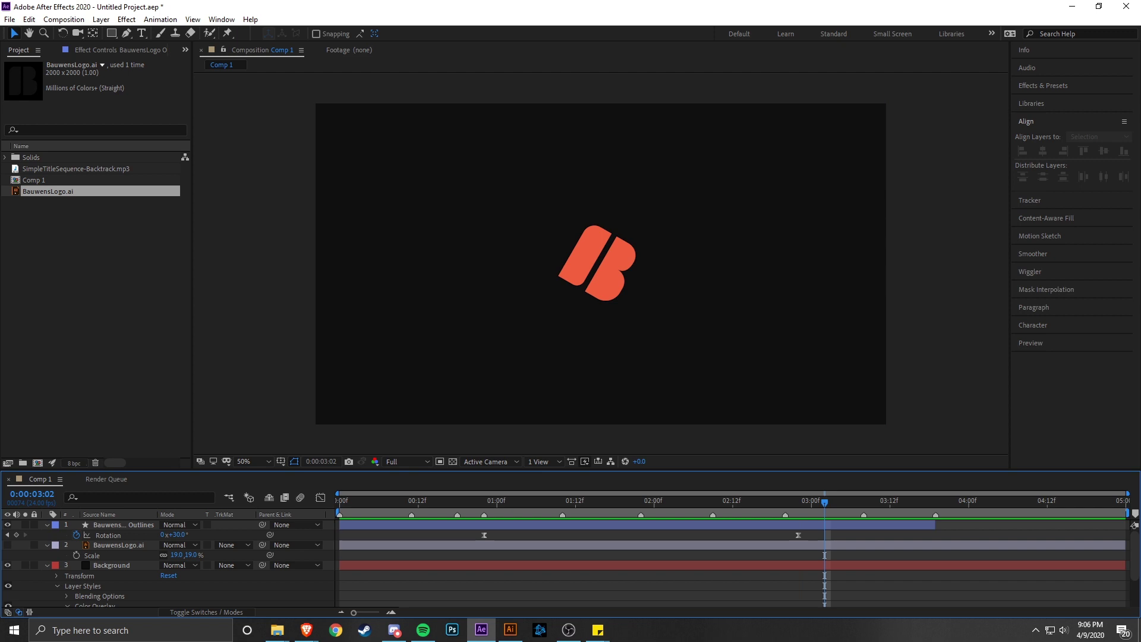
- Split the logo outlines layer at the 0:00:01:22 marker
{"action": "left_click", "coordinate": [683, 524]}
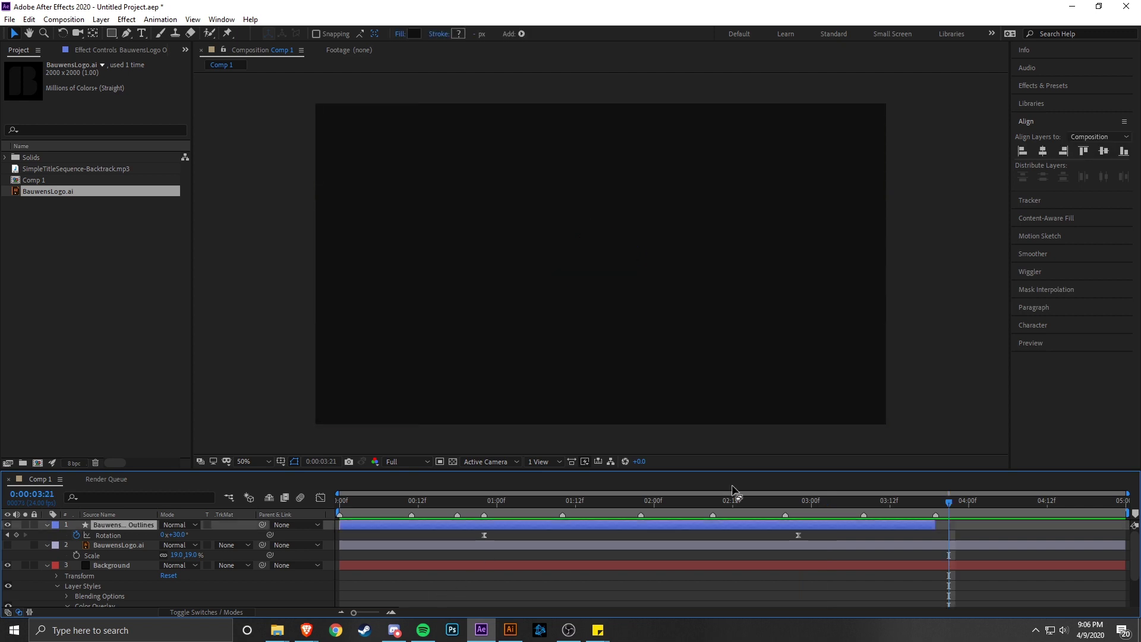
{"action": "left_click_drag", "start_coordinate": [765, 490], "coordinate": [640, 514]}
{"action": "left_click", "coordinate": [658, 533]}
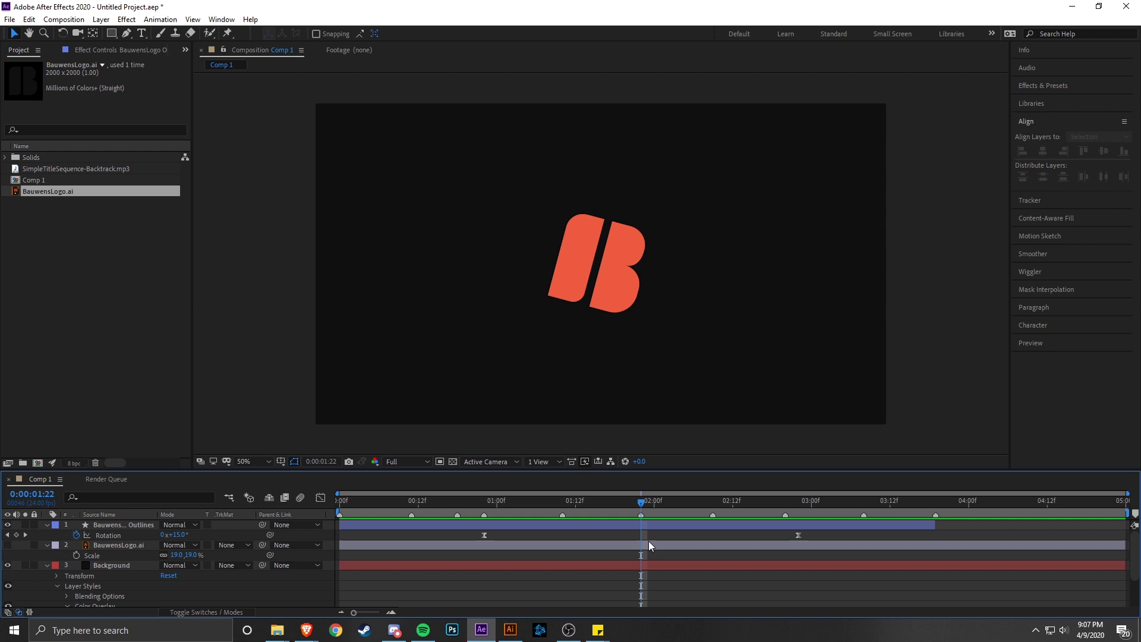
{"action": "left_click", "coordinate": [673, 526]}
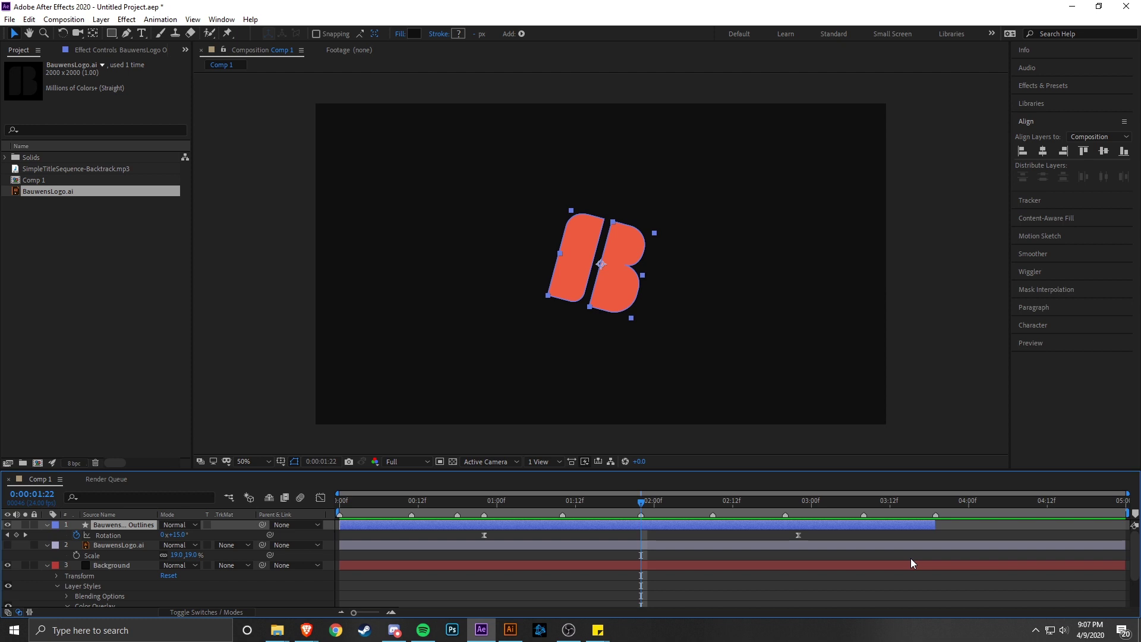
{"action": "key", "text": "ctrl+shift+d"}
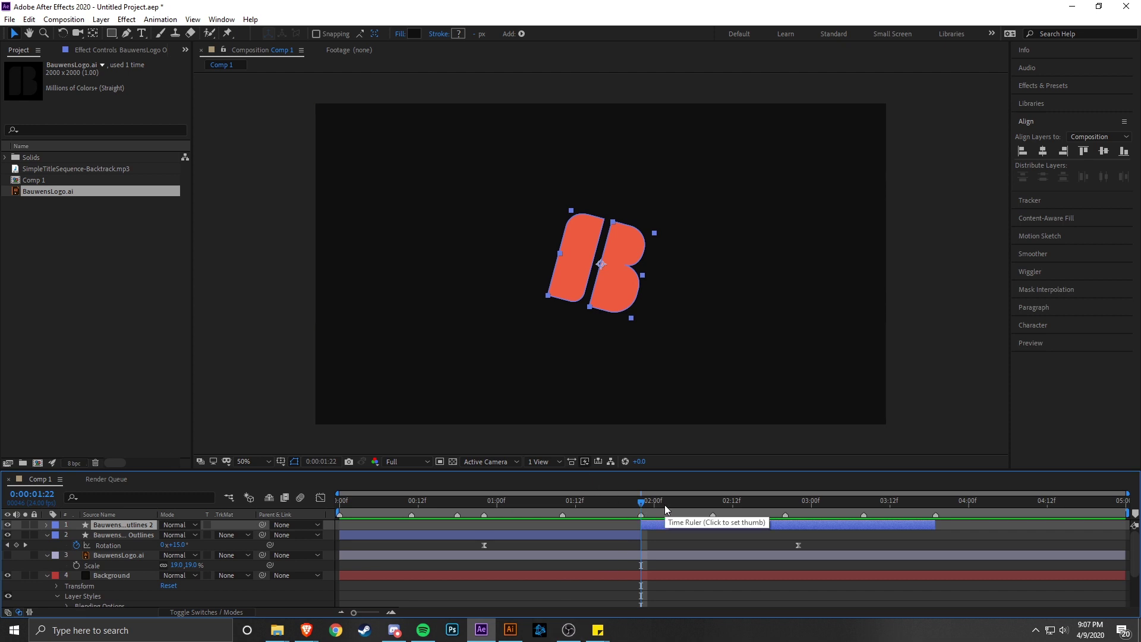
- Rename the first half of the split logo outlines layer to LogoLayer1
{"action": "right_click", "coordinate": [109, 535]}
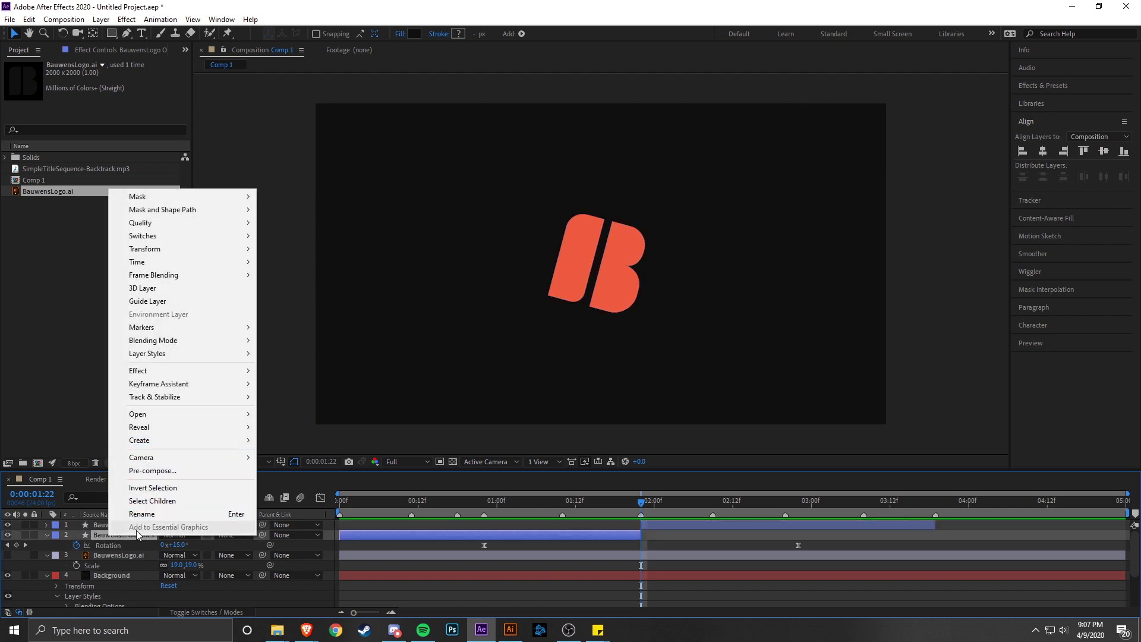
{"action": "left_click", "coordinate": [137, 514]}
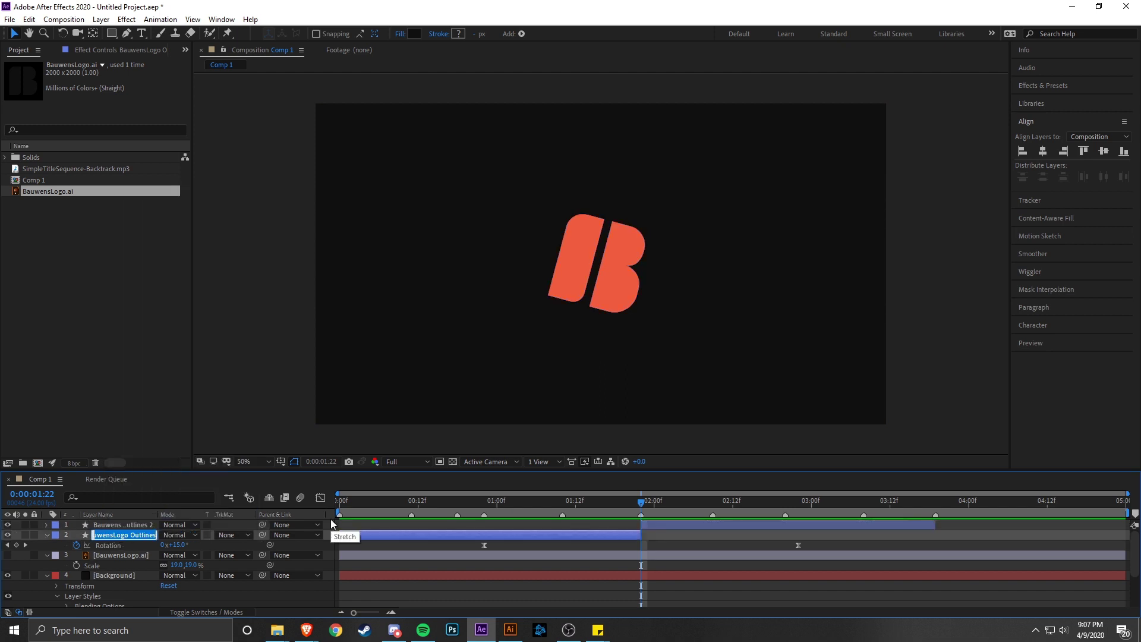
{"action": "type", "text": "LogoLayer1"}
{"action": "key", "text": "Return"}
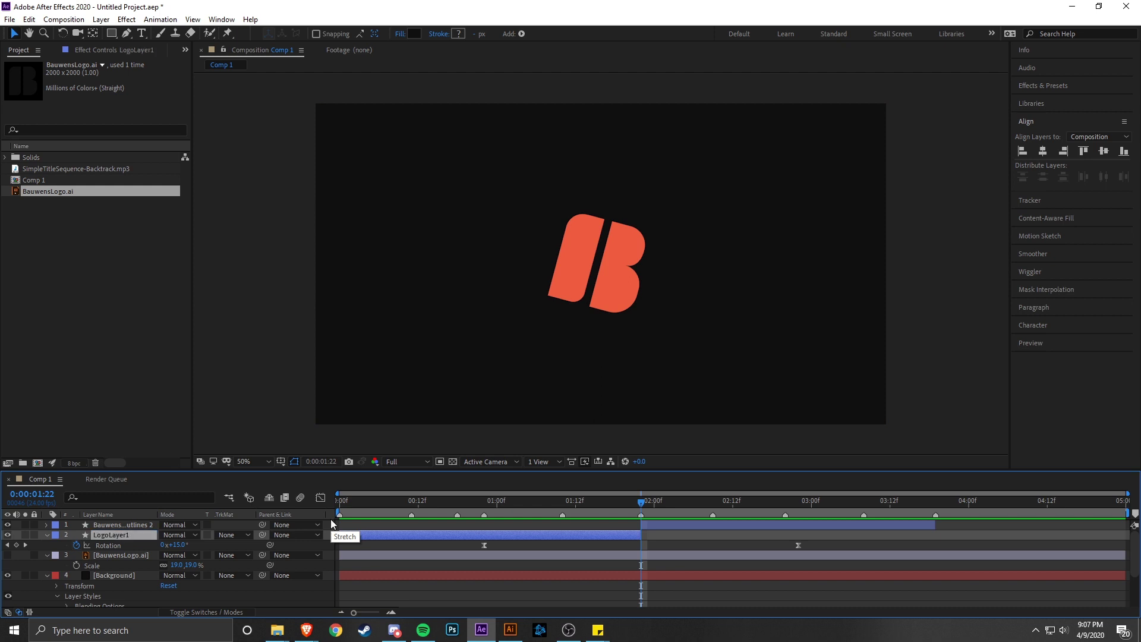
- Rename the logo outlines layer at the top of the layer stack to LogoLayer2
{"action": "left_click", "coordinate": [123, 524]}
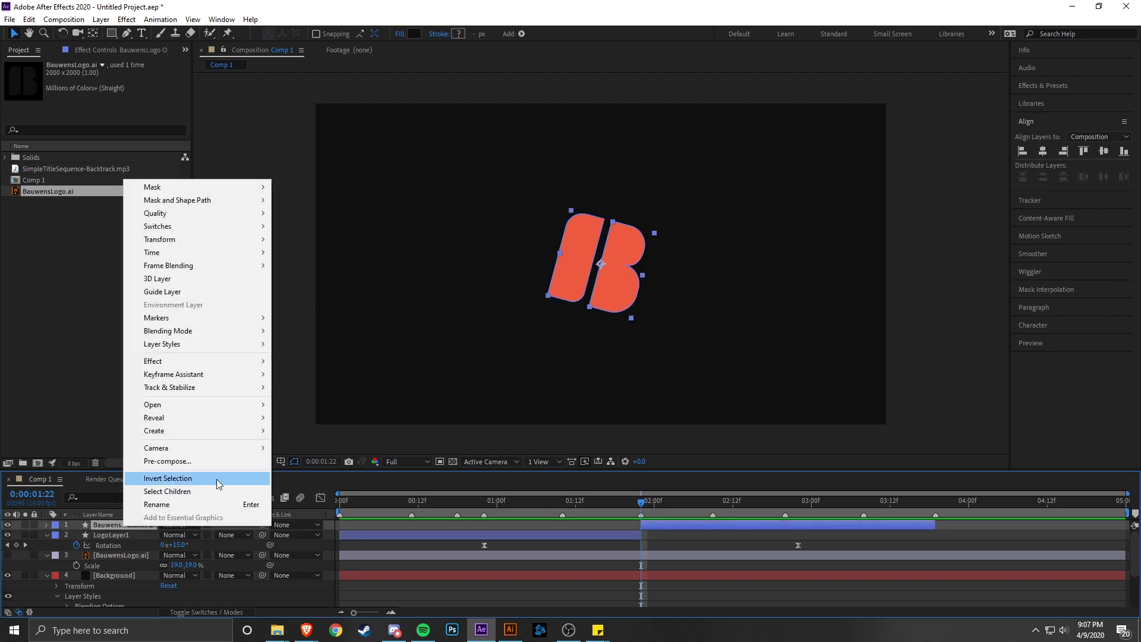
{"action": "left_click", "coordinate": [186, 504]}
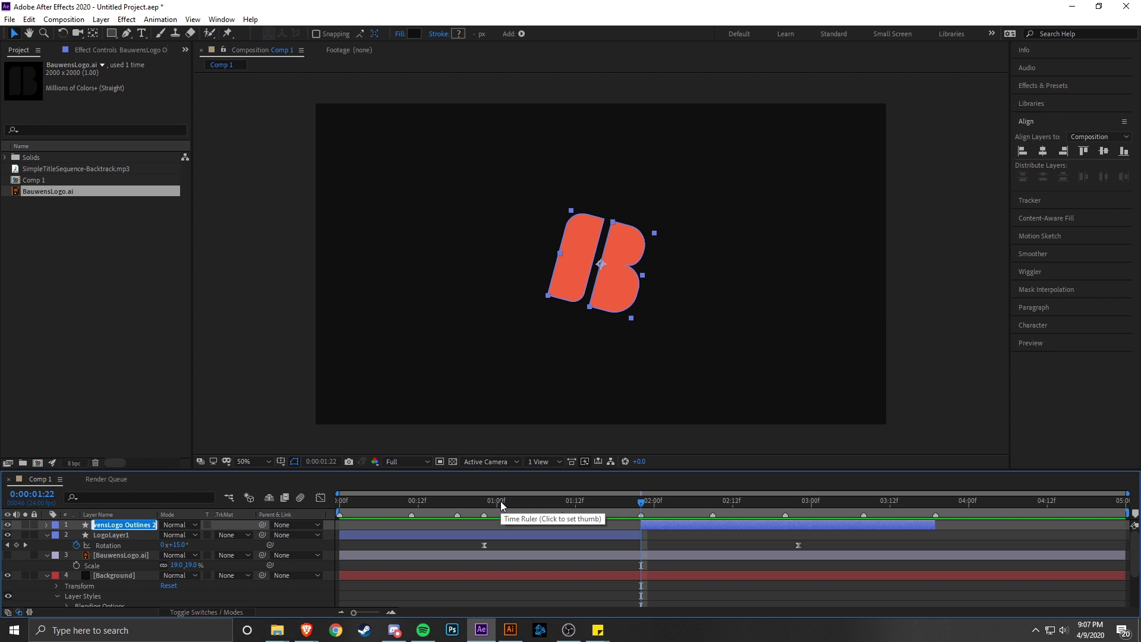
{"action": "type", "text": "LogoLayer2"}
{"action": "key", "text": "Return"}
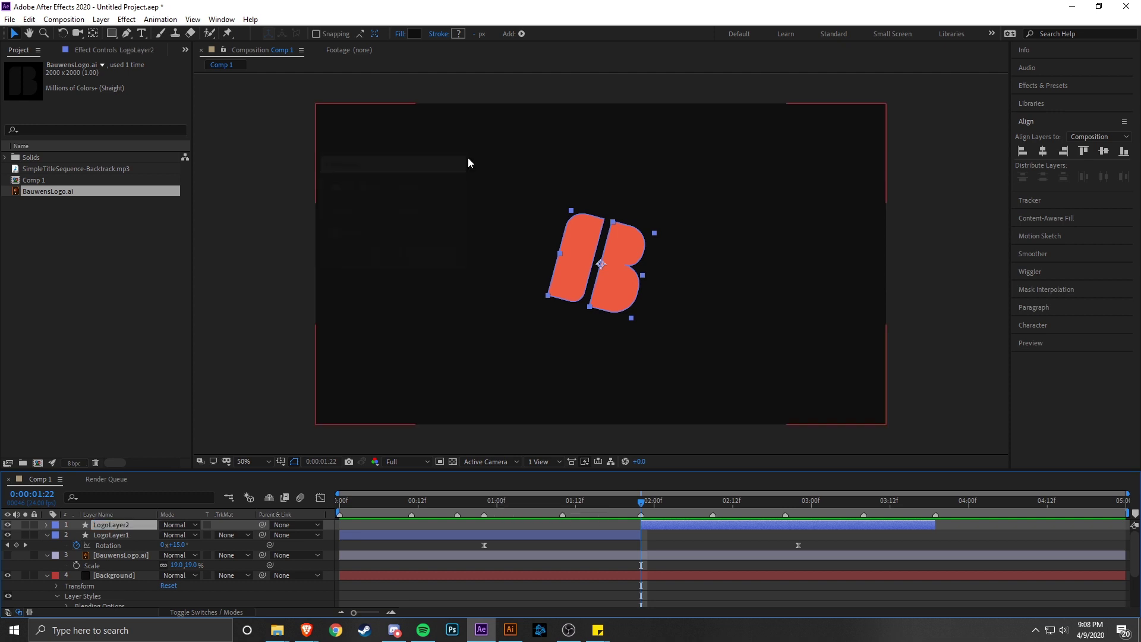
- Set the fill of LogoLayer2 to none and reselect the layer
{"action": "left_click", "coordinate": [401, 33]}
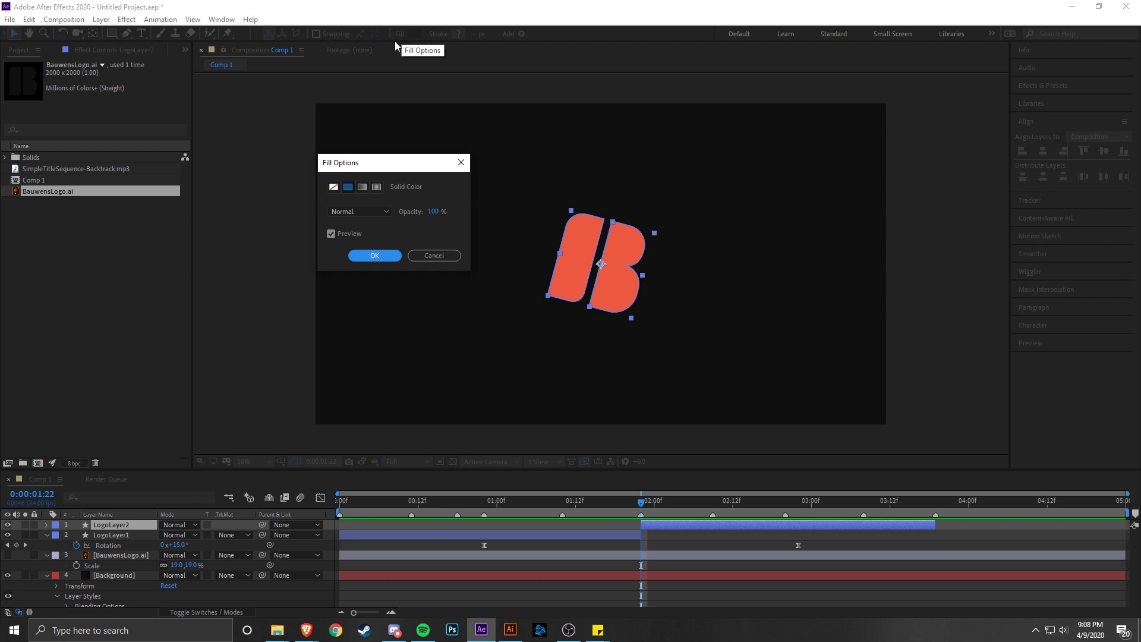
{"action": "left_click", "coordinate": [333, 188]}
{"action": "left_click", "coordinate": [375, 256]}
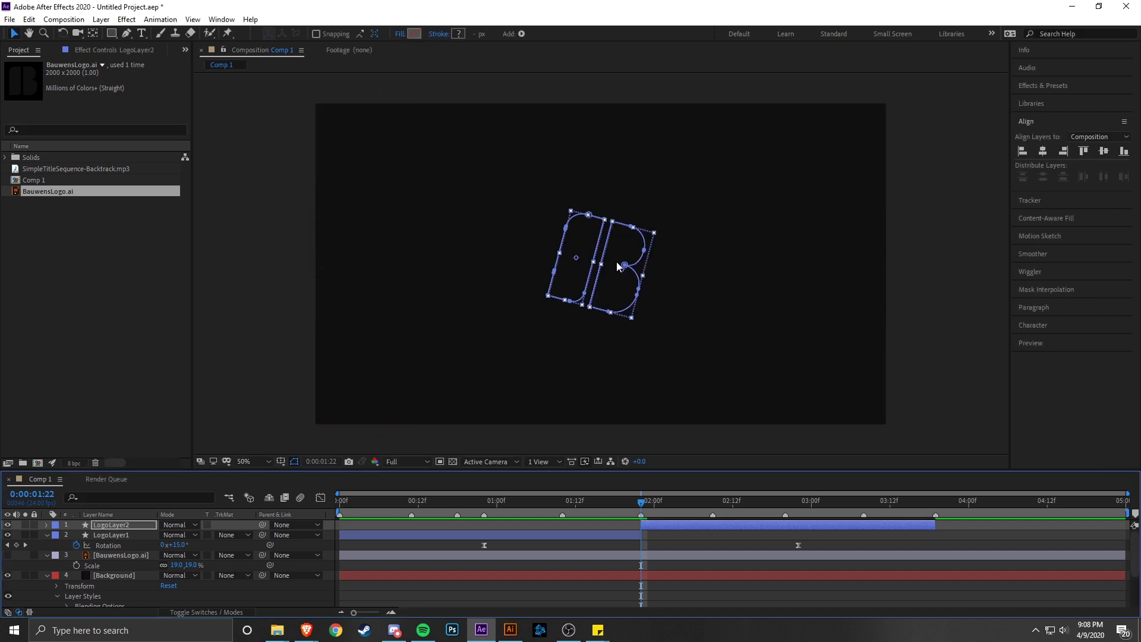
{"action": "left_click", "coordinate": [725, 536]}
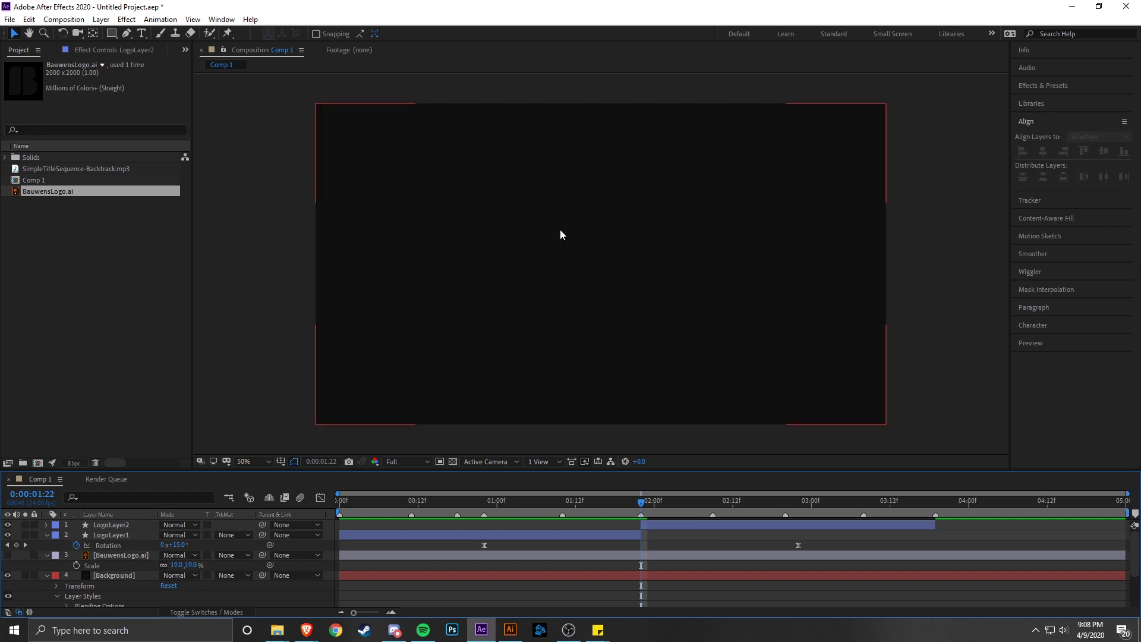
{"action": "left_click", "coordinate": [772, 523]}
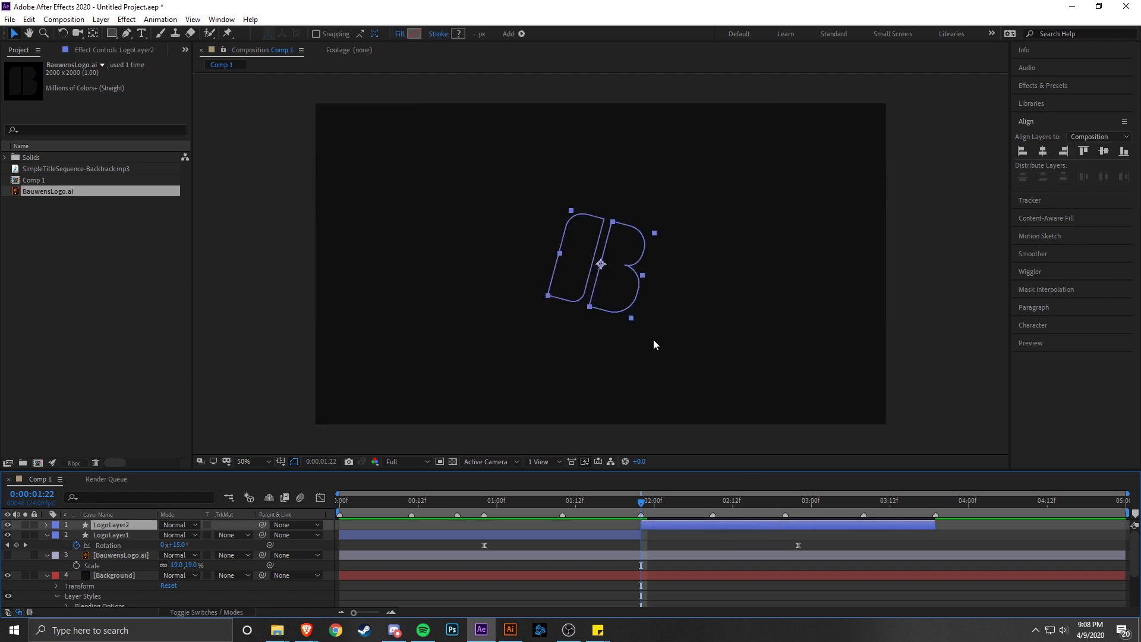
- Add a Stroke to the contents of LogoLayer2
{"action": "left_click", "coordinate": [46, 525]}
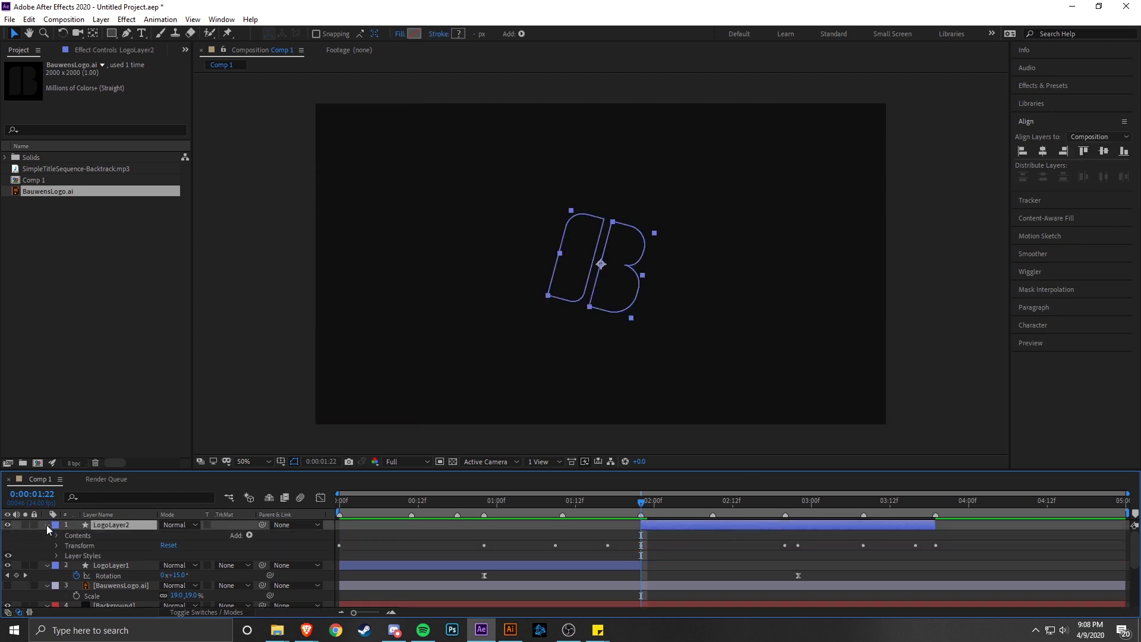
{"action": "left_click", "coordinate": [249, 535]}
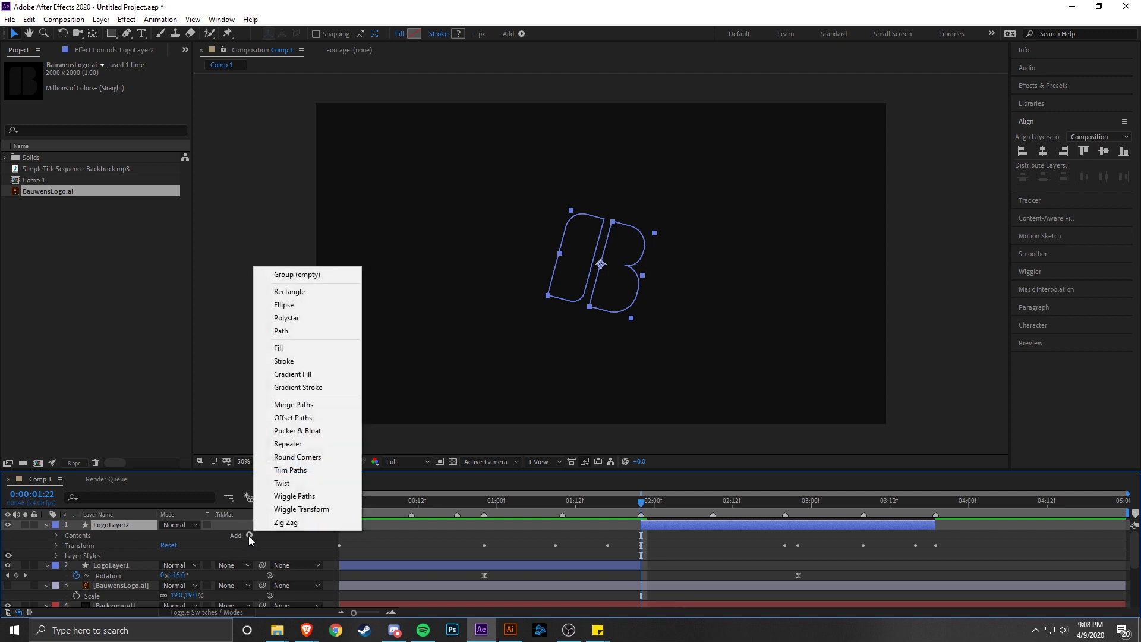
{"action": "left_click", "coordinate": [297, 362]}
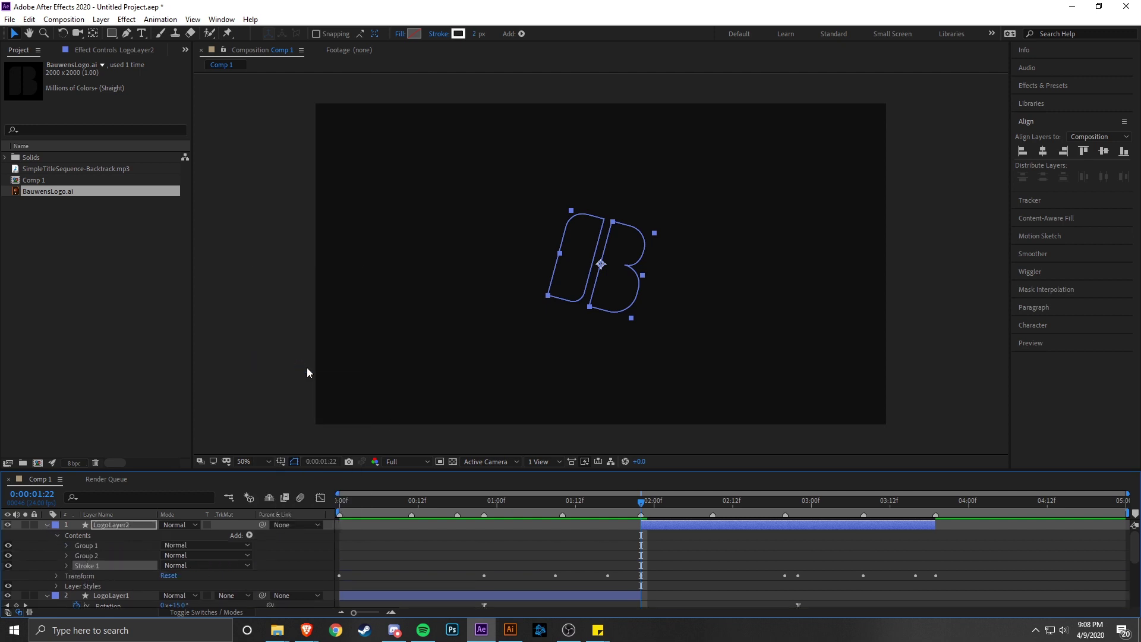
{"action": "key", "text": "period"}
{"action": "key", "text": "period"}
{"action": "key", "text": "period"}
{"action": "scroll", "coordinate": [643, 281], "scroll_direction": "down", "scroll_amount": 4}
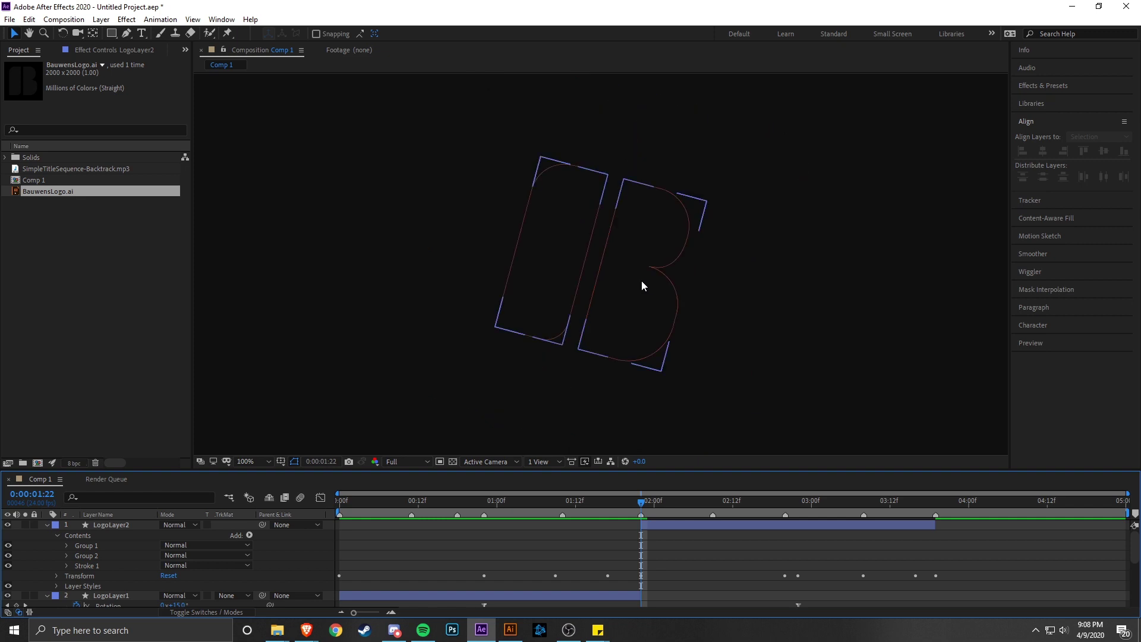
- Delete the Color Overlay from LogoLayer2's layer styles and collapse the layer styles group
{"action": "key", "text": "slash"}
{"action": "left_click", "coordinate": [57, 586]}
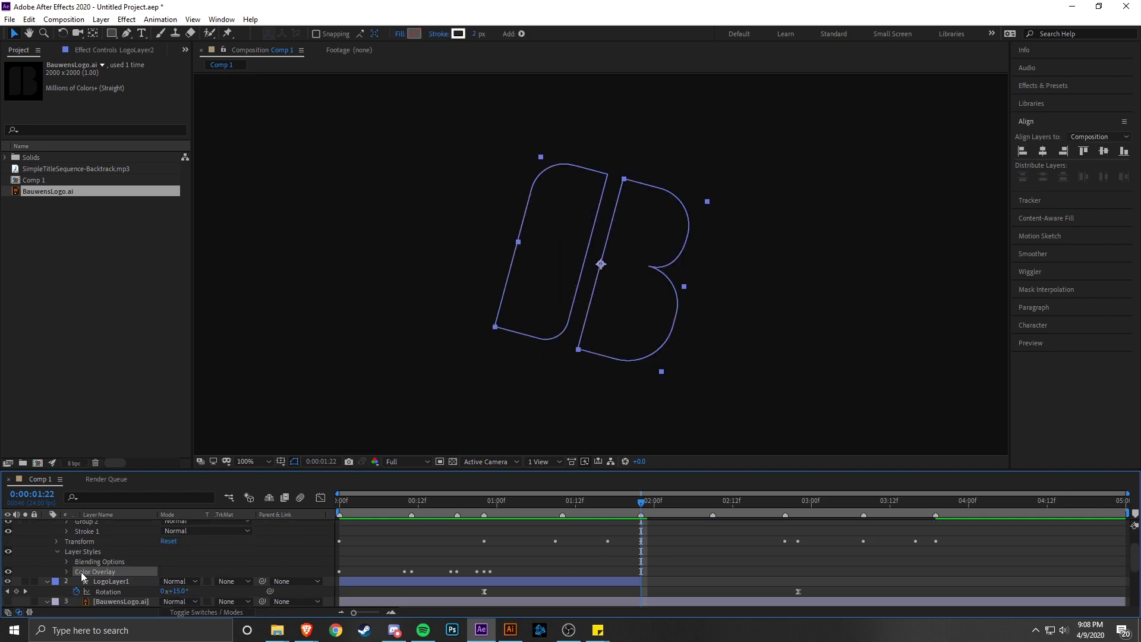
{"action": "key", "text": "Delete"}
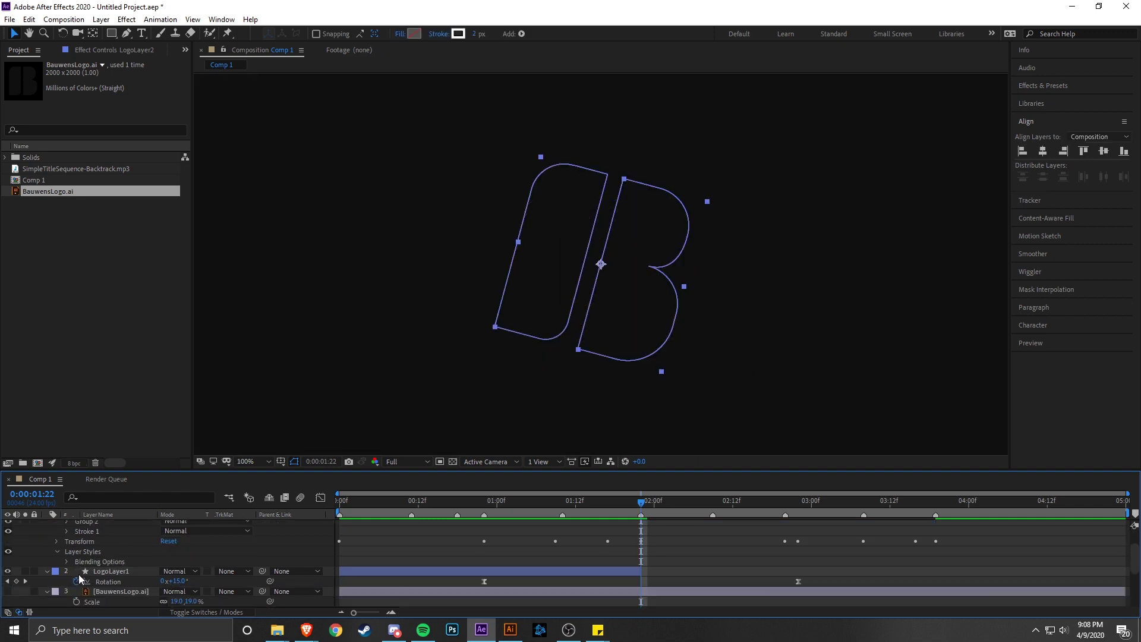
{"action": "left_click", "coordinate": [58, 551]}
{"action": "left_click", "coordinate": [554, 526]}
{"action": "scroll", "coordinate": [771, 532], "scroll_direction": "up", "scroll_amount": 1}
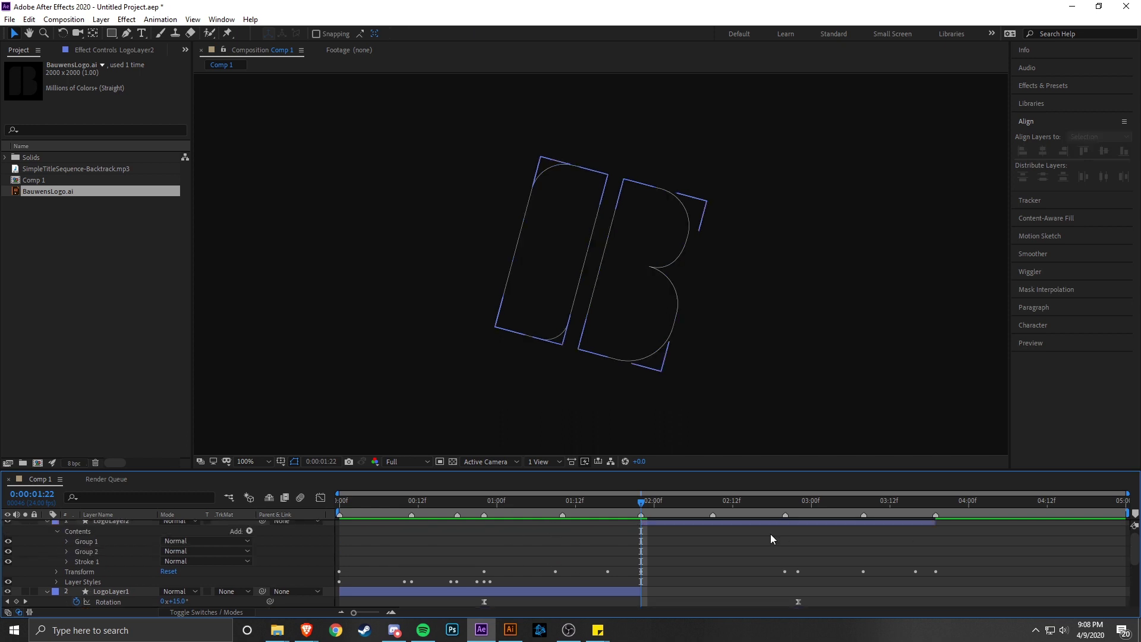
- Set the stroke width of LogoLayer2 to 15 px
{"action": "left_click", "coordinate": [712, 524]}
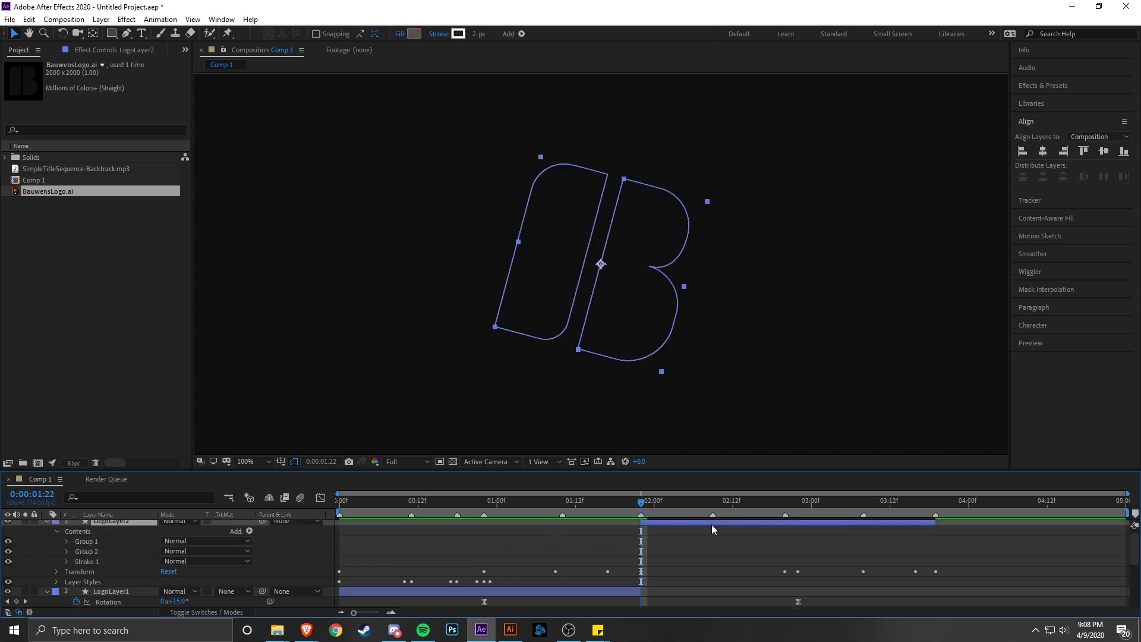
{"action": "left_click", "coordinate": [475, 34]}
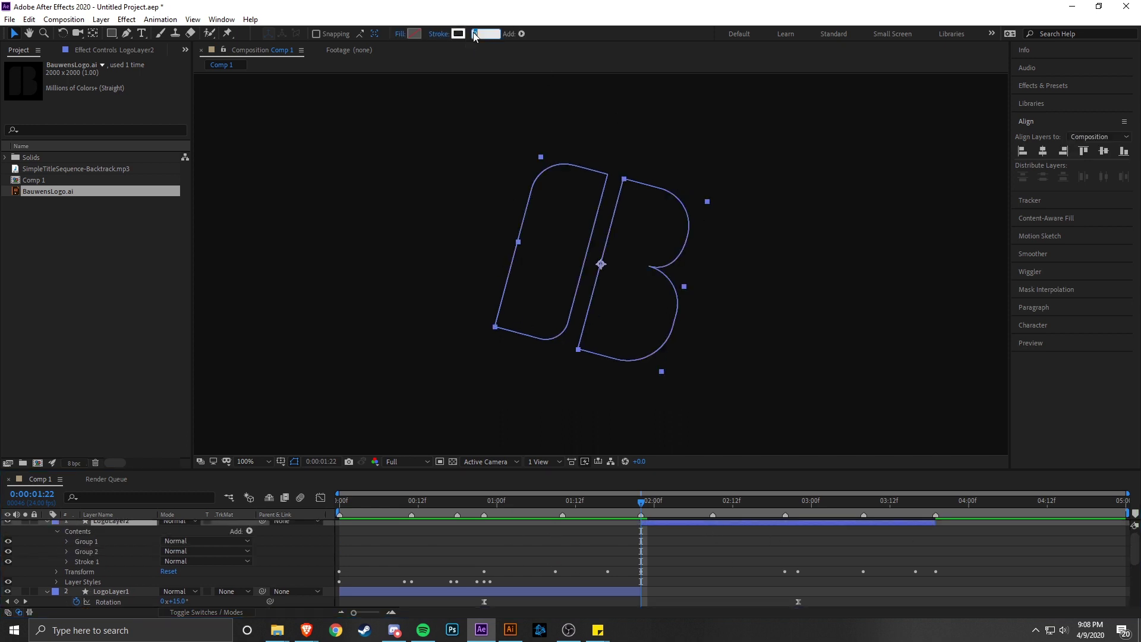
{"action": "left_click", "coordinate": [685, 565]}
{"action": "scroll", "coordinate": [664, 370], "scroll_direction": "down", "scroll_amount": 8}
{"action": "scroll", "coordinate": [666, 372], "scroll_direction": "up", "scroll_amount": 6}
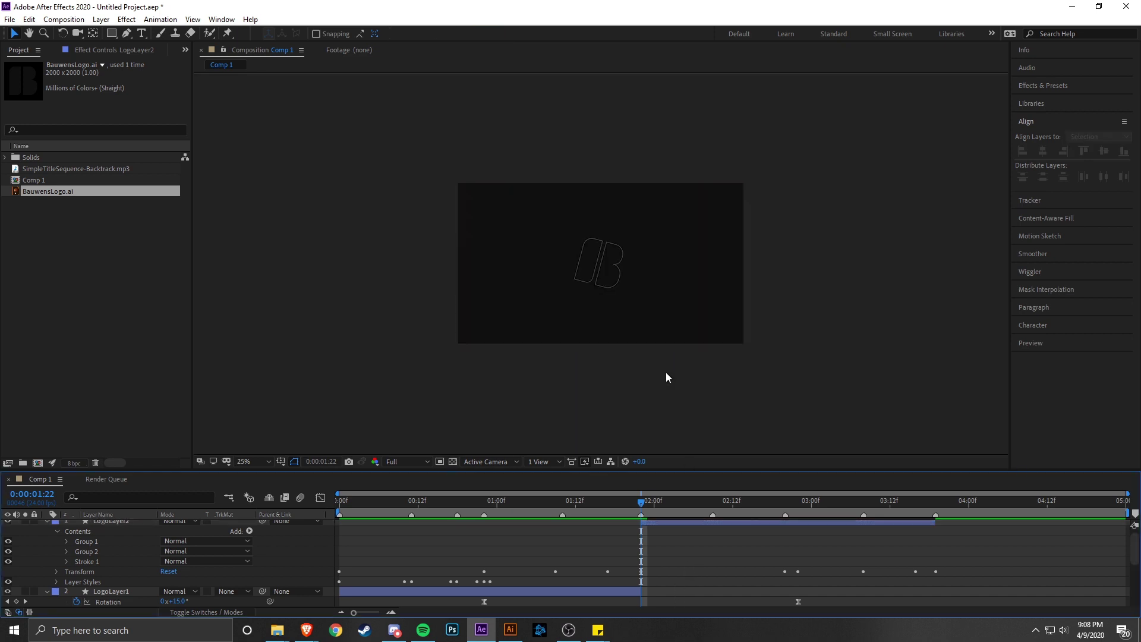
{"action": "left_click", "coordinate": [750, 523]}
{"action": "left_click", "coordinate": [475, 34]}
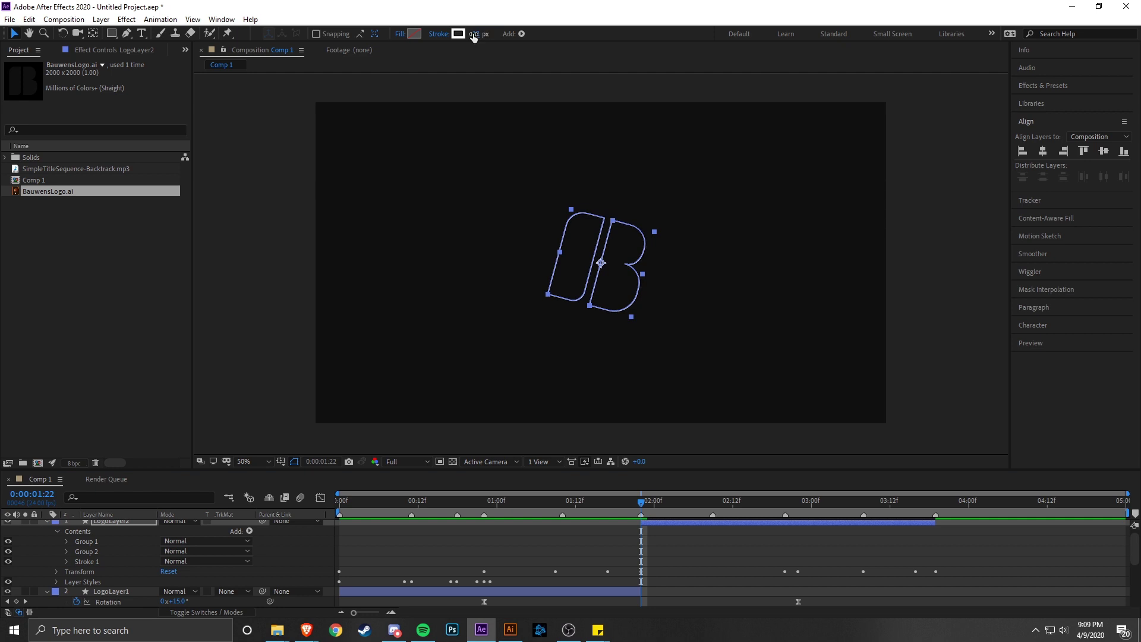
{"action": "left_click", "coordinate": [711, 559]}
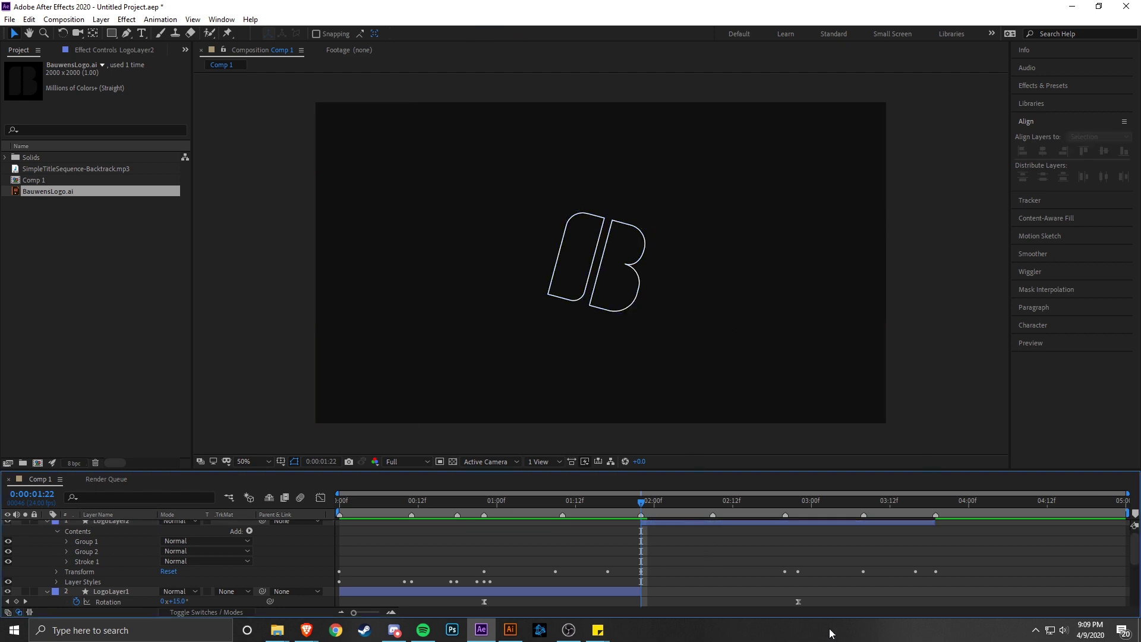
{"action": "left_click", "coordinate": [662, 522]}
{"action": "left_click", "coordinate": [477, 34]}
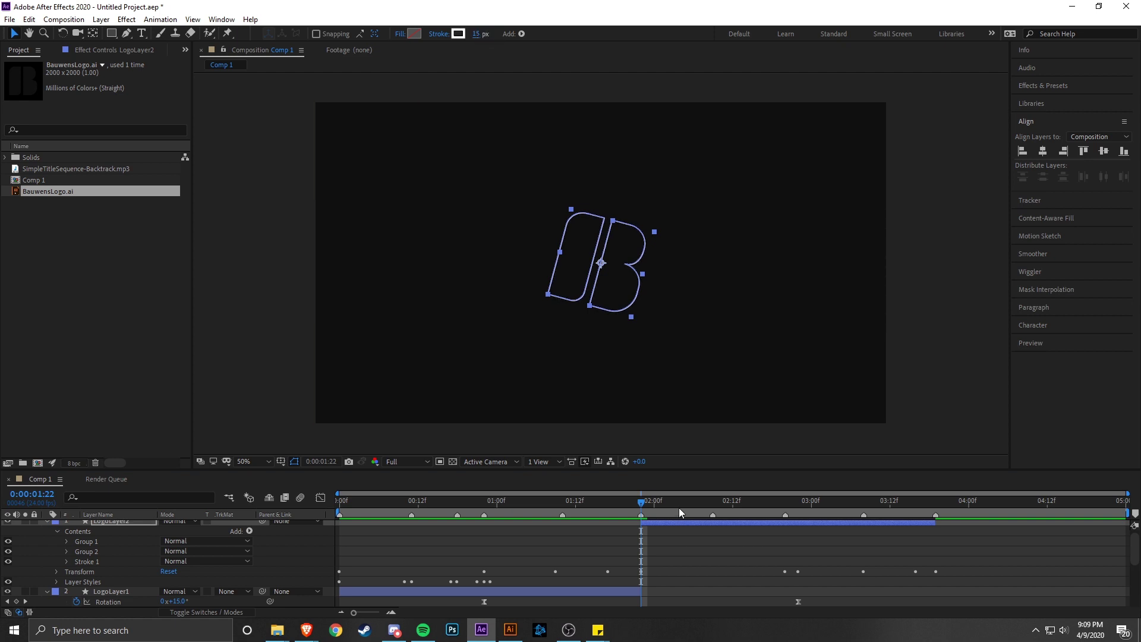
{"action": "left_click", "coordinate": [678, 546]}
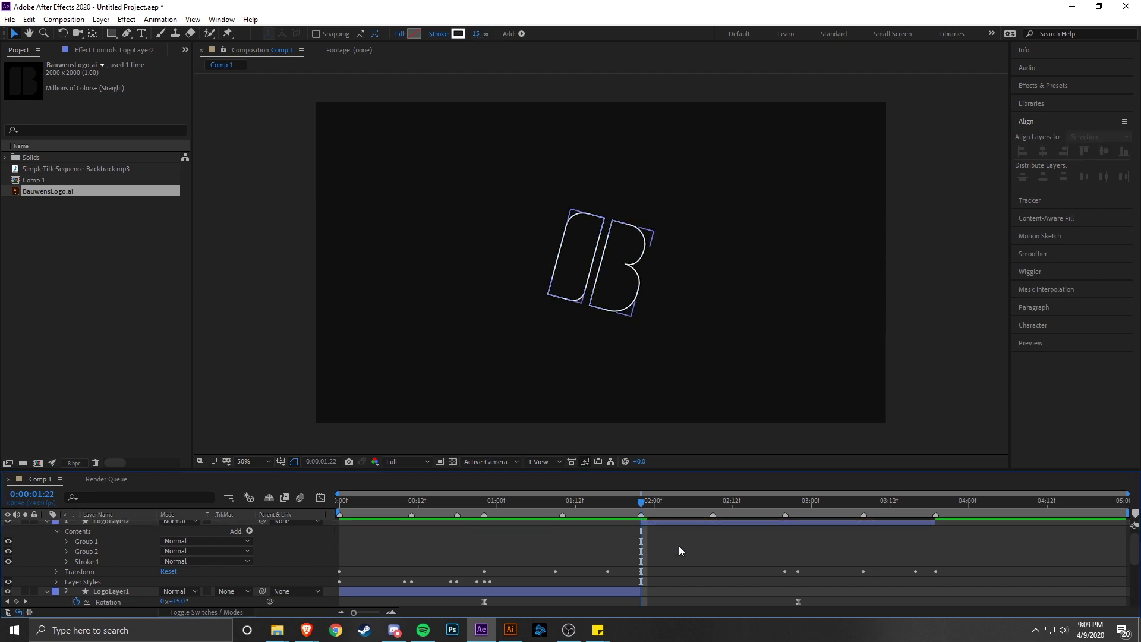
- Set the stroke color of LogoLayer2 to hex EB7A3A
{"action": "left_click", "coordinate": [141, 523]}
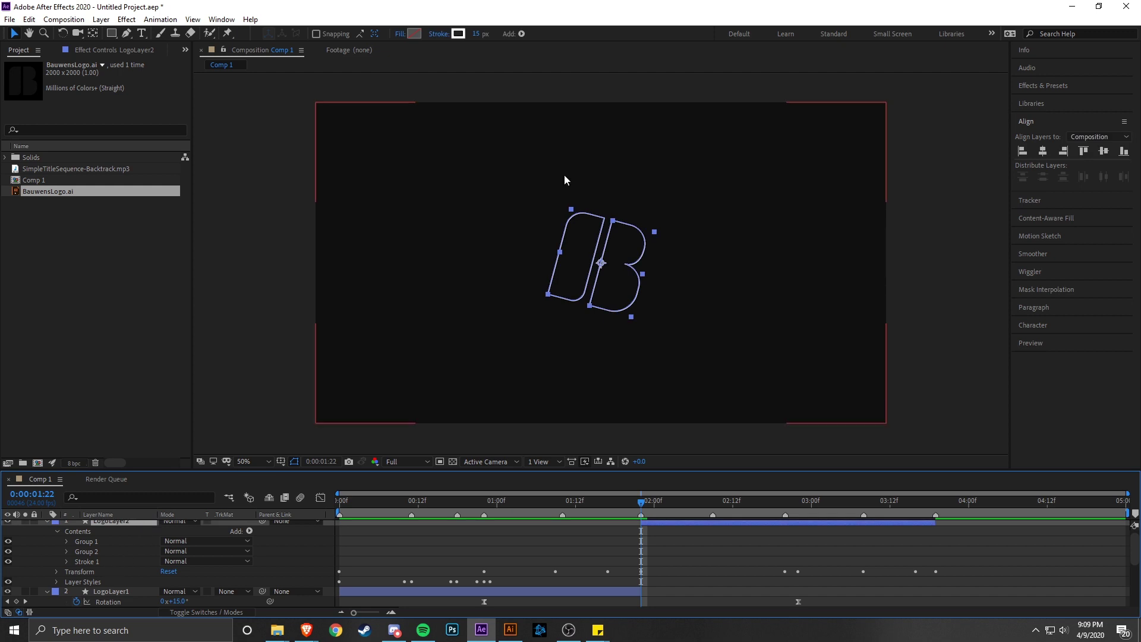
{"action": "left_click", "coordinate": [455, 34]}
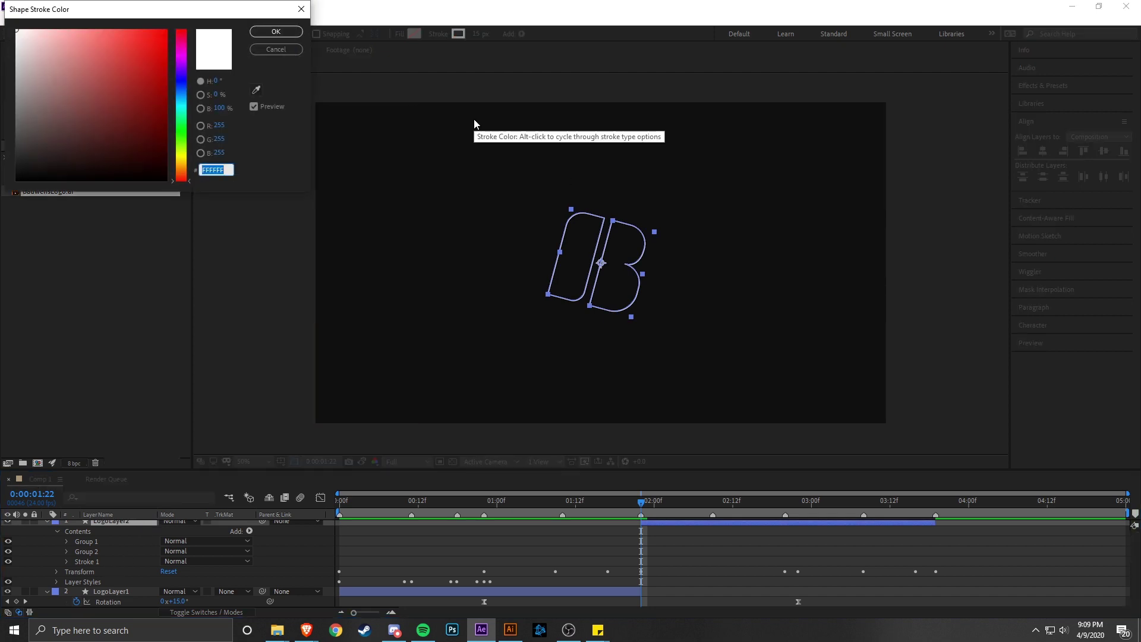
{"action": "type", "text": "EB7"}
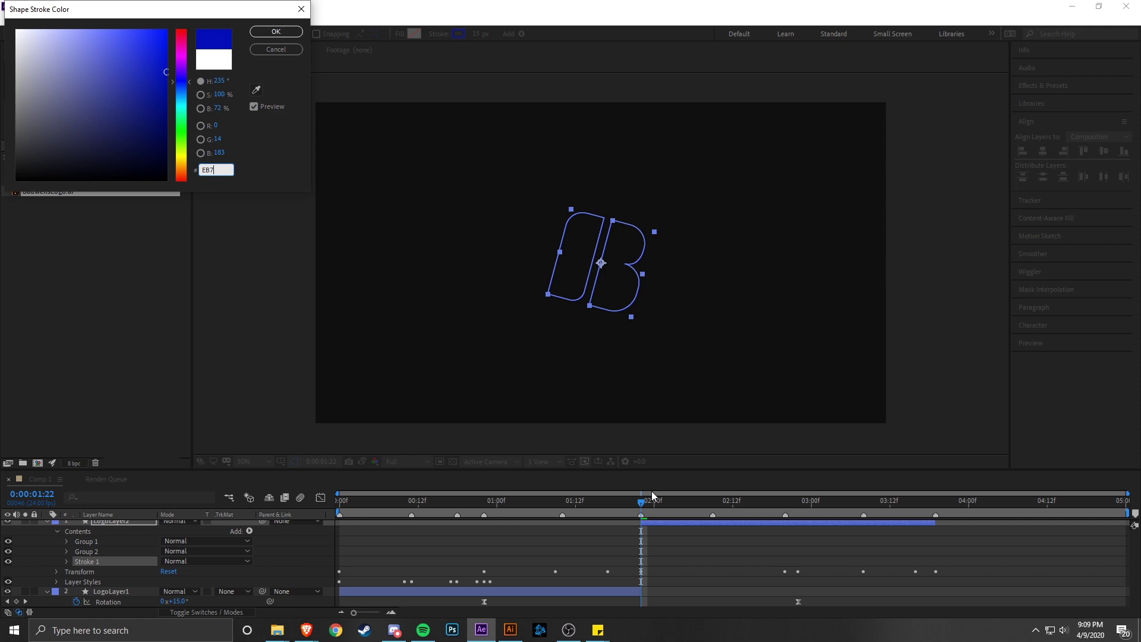
{"action": "type", "text": "A3A"}
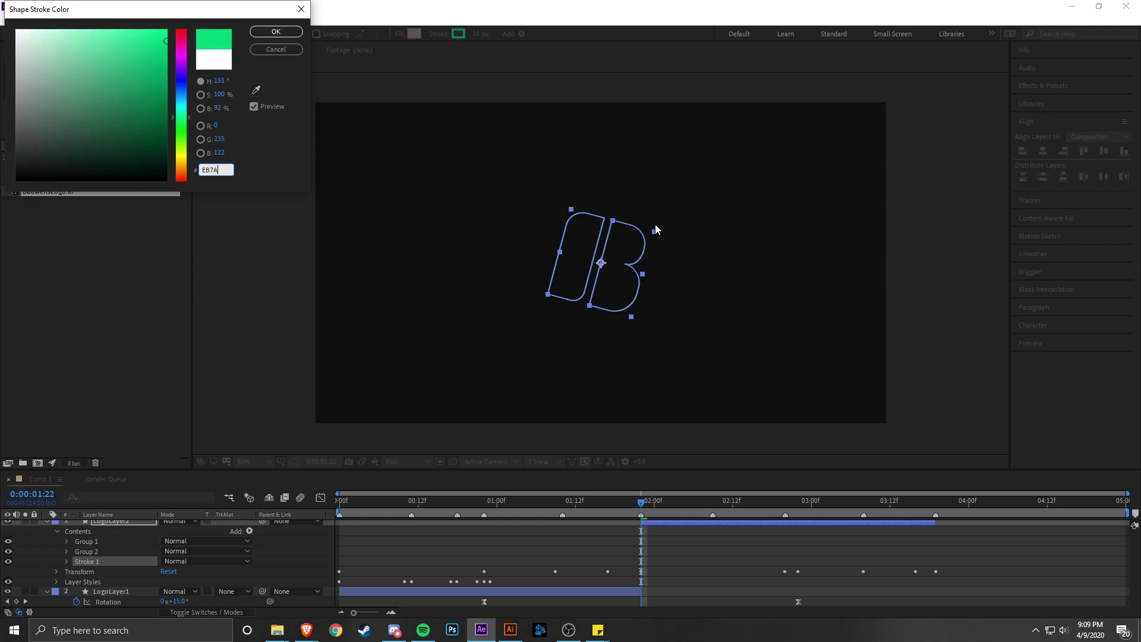
{"action": "key", "text": "Return"}
{"action": "left_click", "coordinate": [682, 525]}
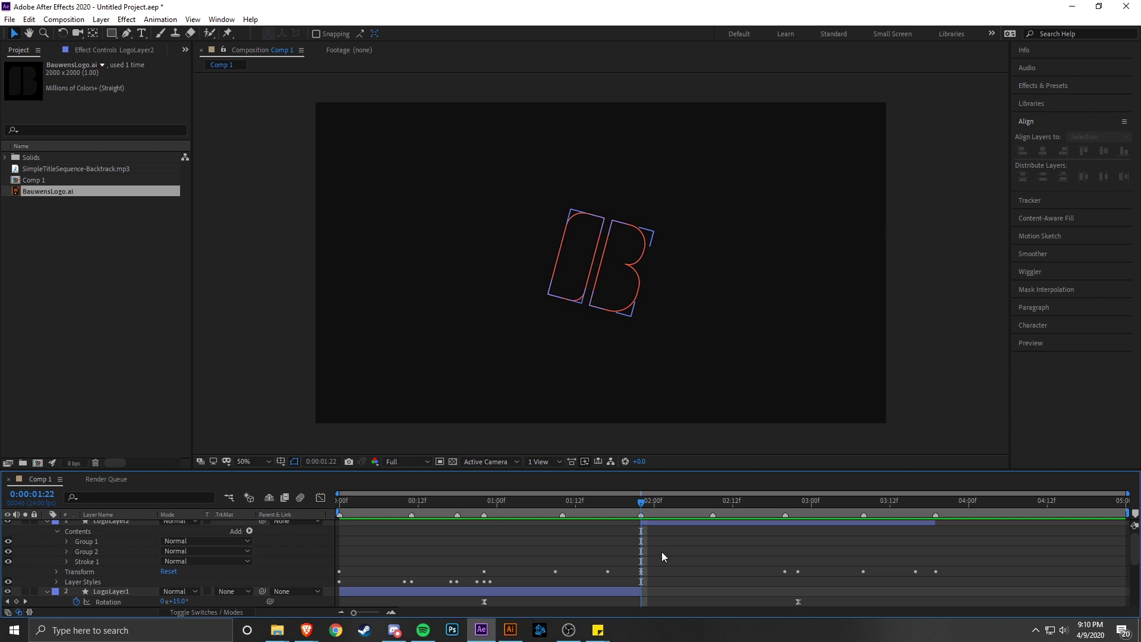
- Collapse the expanded properties of LogoLayer2, the Background layer and the BauwensLogo.ai layer in the timeline
{"action": "scroll", "coordinate": [662, 549], "scroll_direction": "up", "scroll_amount": 1}
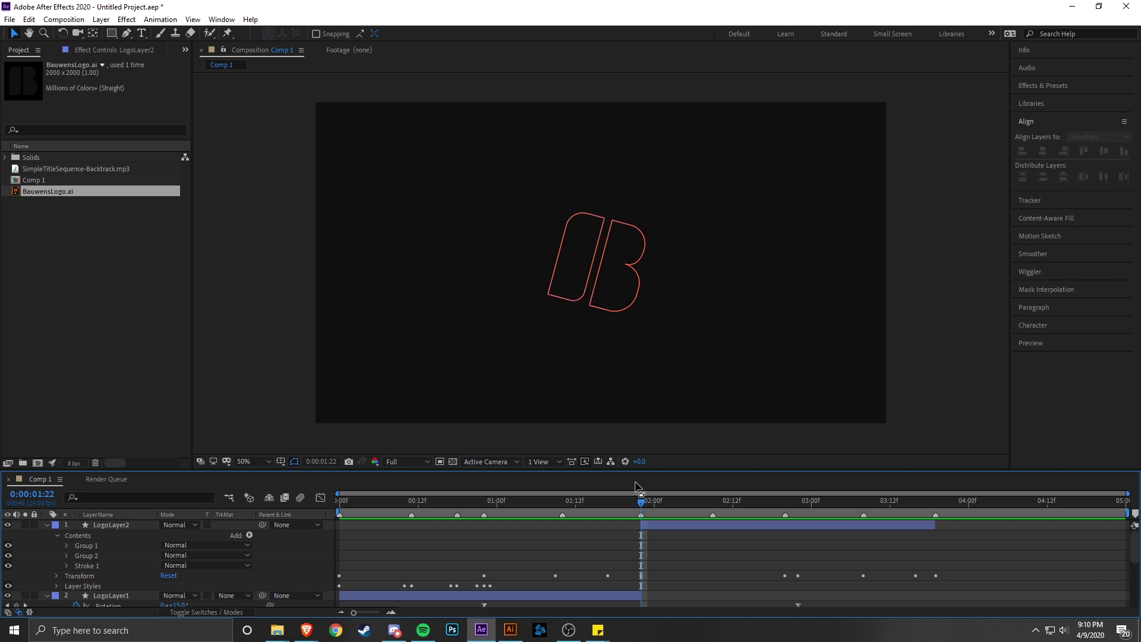
{"action": "right_click", "coordinate": [612, 556]}
{"action": "key", "text": "Escape"}
{"action": "left_click", "coordinate": [47, 525]}
{"action": "right_click", "coordinate": [650, 582]}
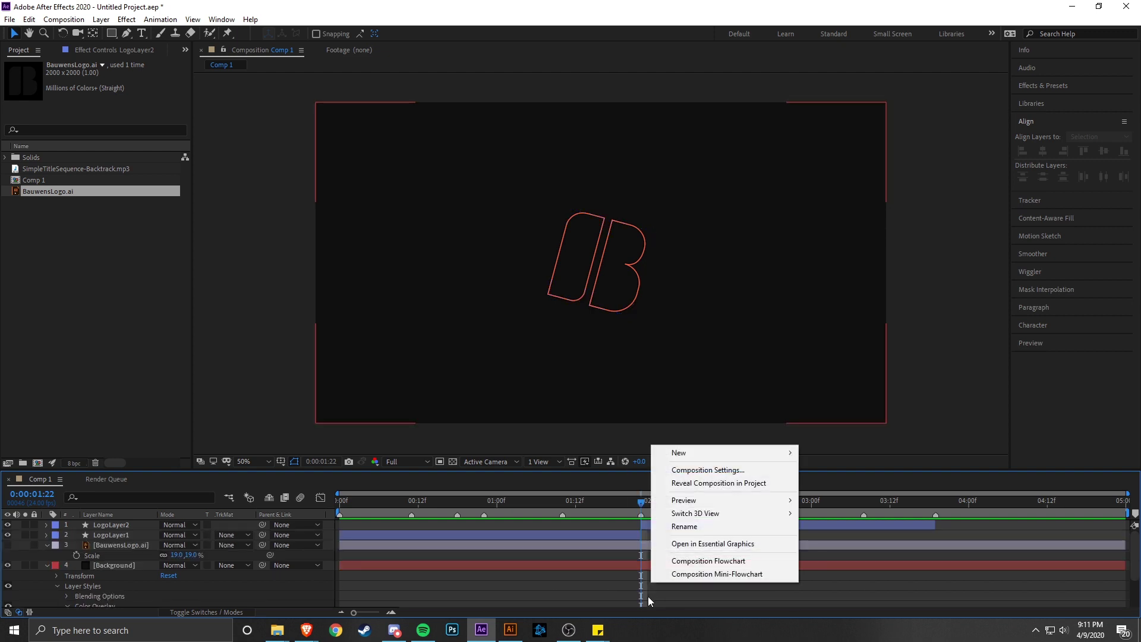
{"action": "left_click", "coordinate": [848, 597]}
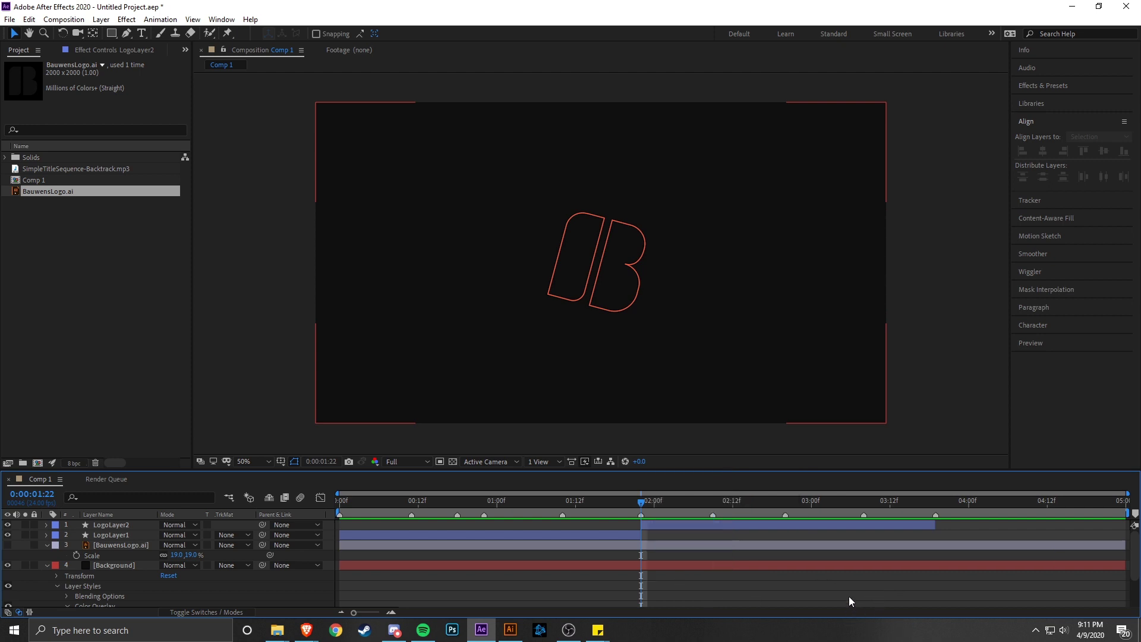
{"action": "left_click", "coordinate": [45, 564]}
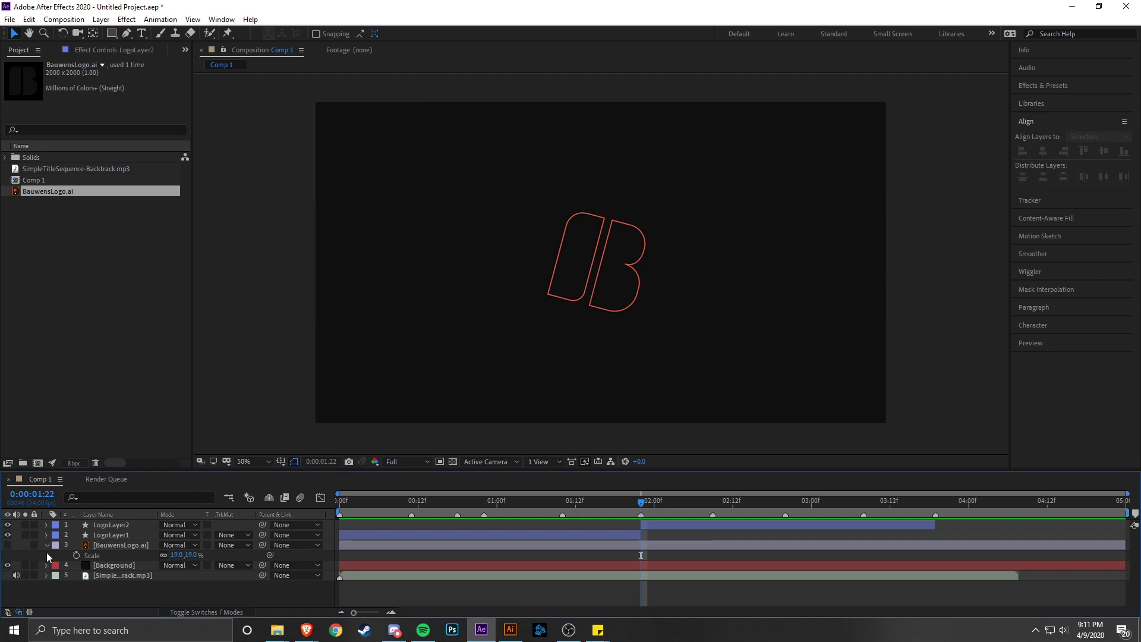
{"action": "left_click", "coordinate": [46, 545]}
{"action": "left_click", "coordinate": [48, 551]}
{"action": "left_click", "coordinate": [667, 600]}
- Add a new adjustment layer above LogoLayer2 in Comp 1
{"action": "right_click", "coordinate": [685, 587]}
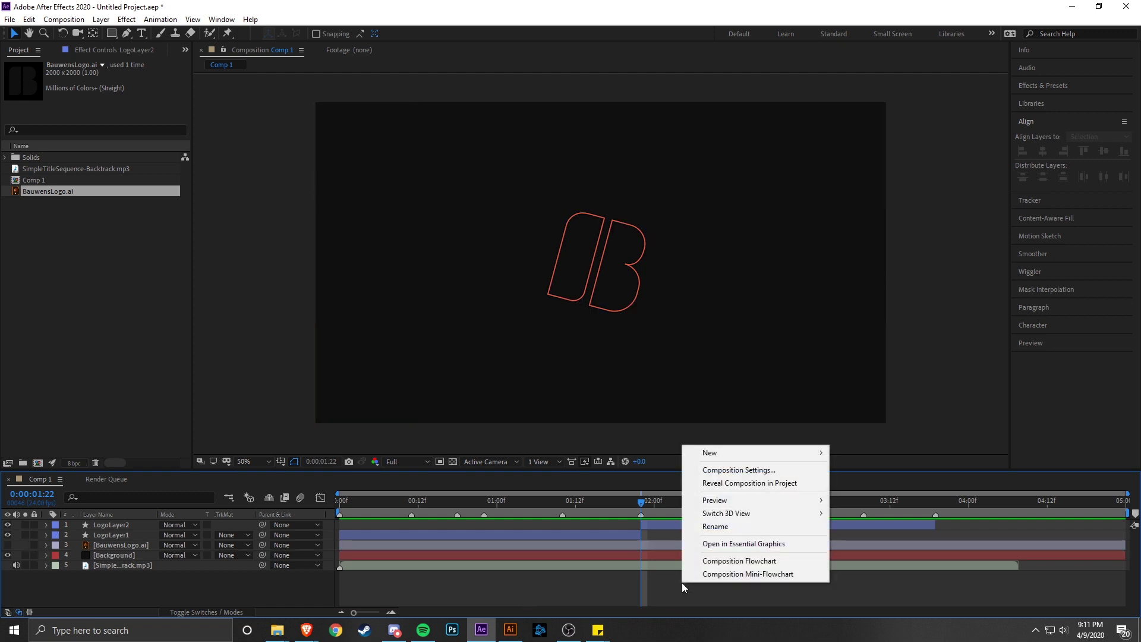
{"action": "mouse_move", "coordinate": [733, 453]}
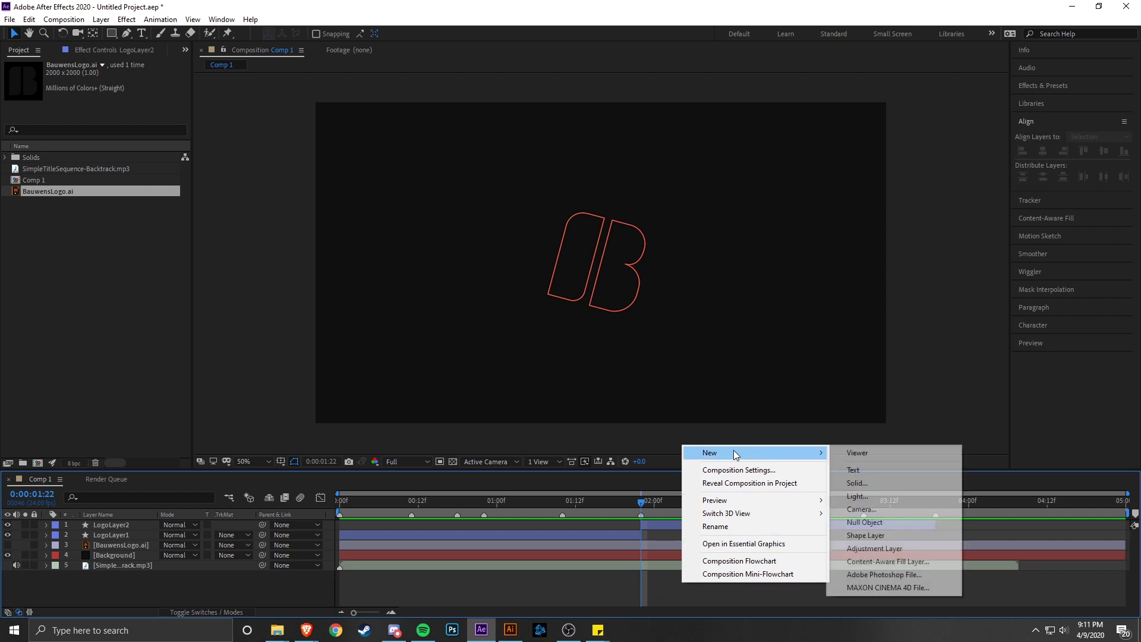
{"action": "left_click", "coordinate": [878, 547]}
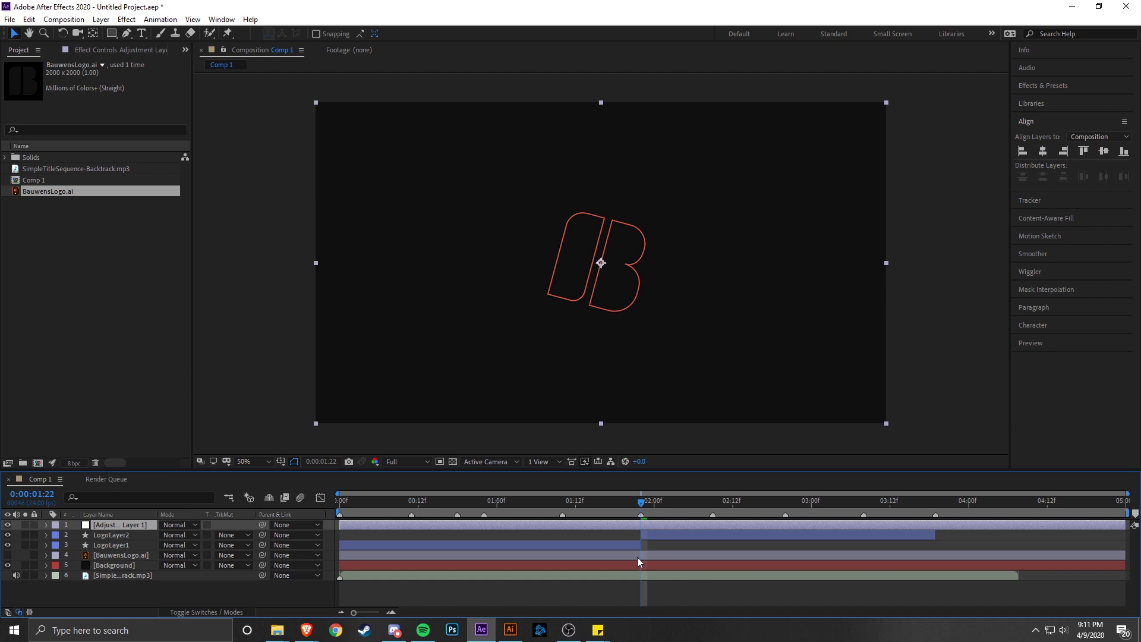
- Split the adjustment layer at 0:00:01:22 and delete the part before it, keeping the section over LogoLayer2
{"action": "key", "text": "ctrl+shift+d"}
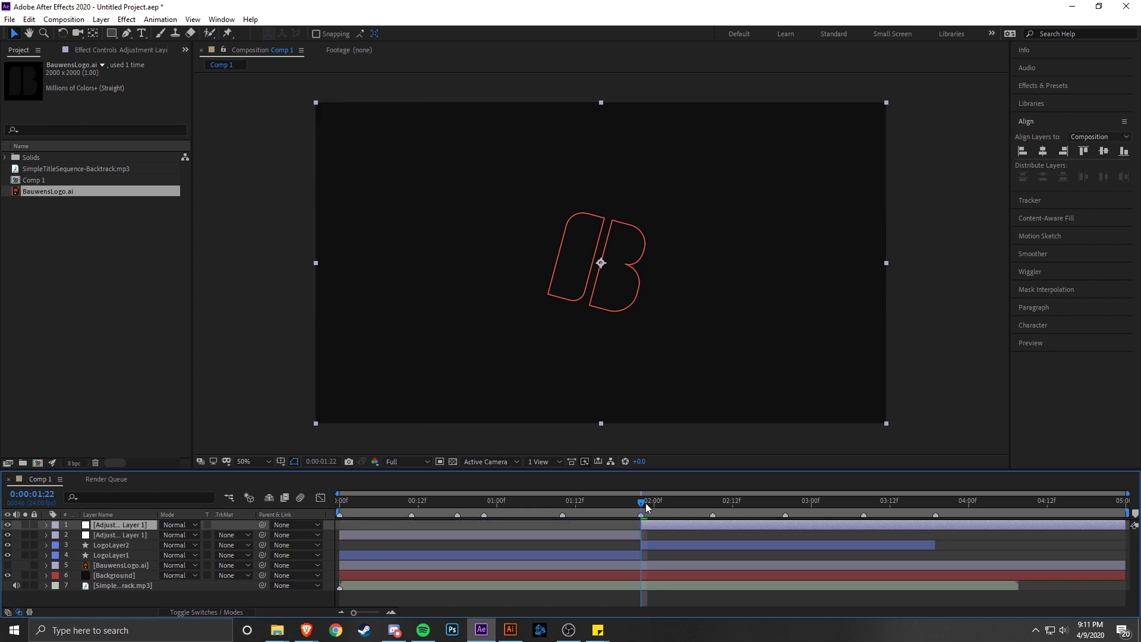
{"action": "left_click", "coordinate": [651, 546]}
{"action": "left_click", "coordinate": [634, 534]}
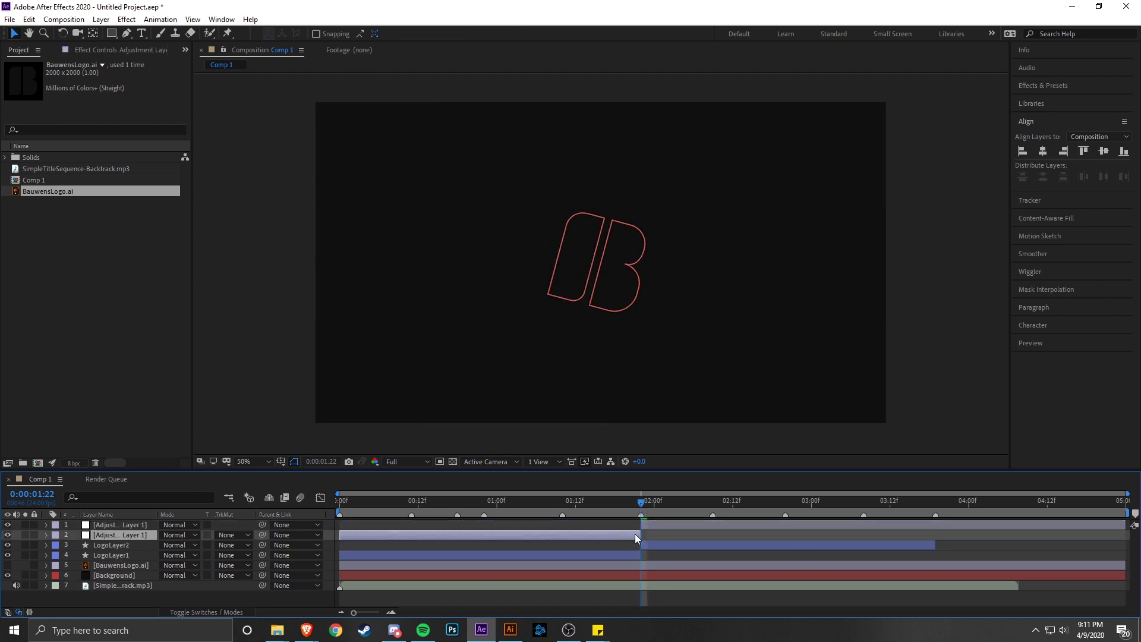
{"action": "key", "text": "Delete"}
{"action": "left_click", "coordinate": [566, 524]}
{"action": "left_click", "coordinate": [593, 567]}
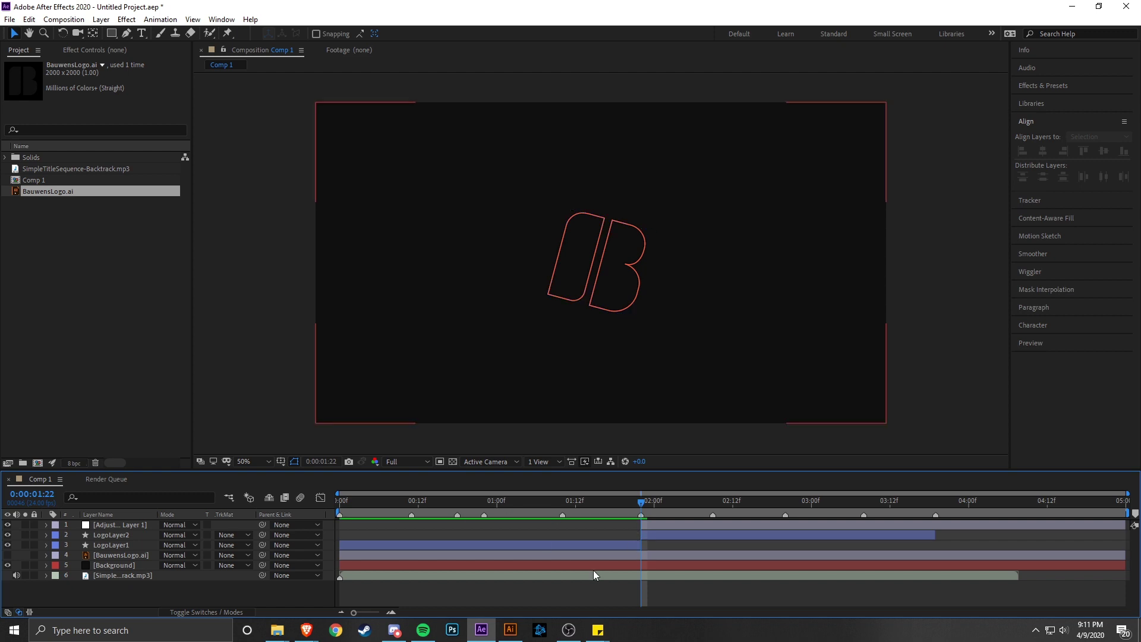
{"action": "left_click", "coordinate": [590, 569]}
- Move the current time forward to 0:00:02:01, within the stroked outline section
{"action": "left_click", "coordinate": [593, 259]}
{"action": "key", "text": "Page_Down"}
{"action": "key", "text": "Page_Down"}
{"action": "key", "text": "Page_Down"}
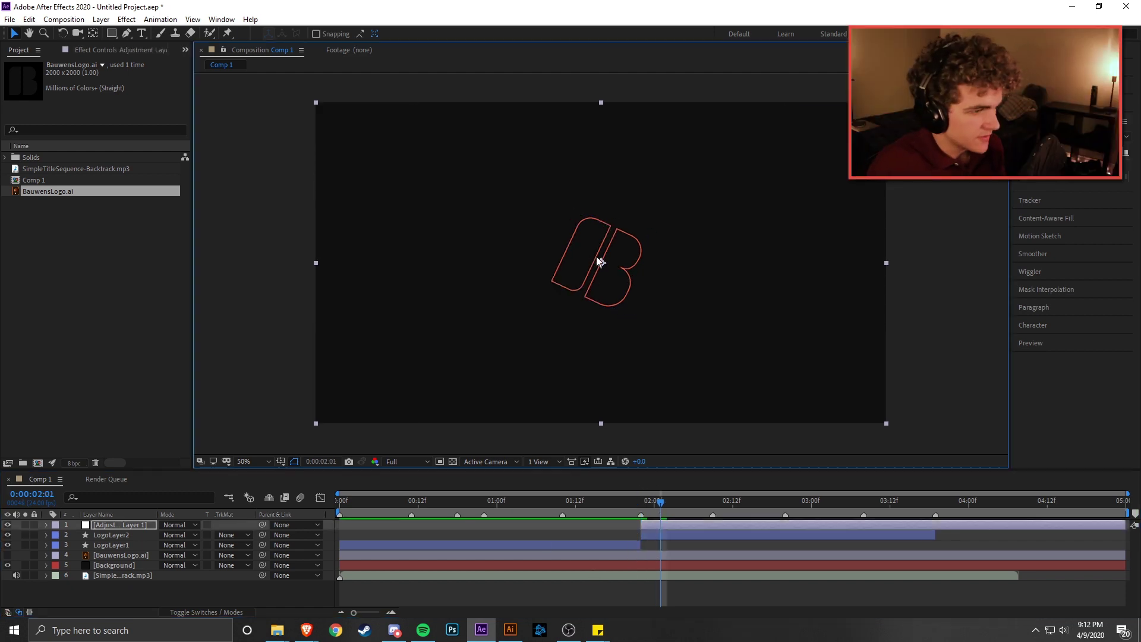
{"action": "left_click_drag", "start_coordinate": [510, 295], "coordinate": [548, 281]}
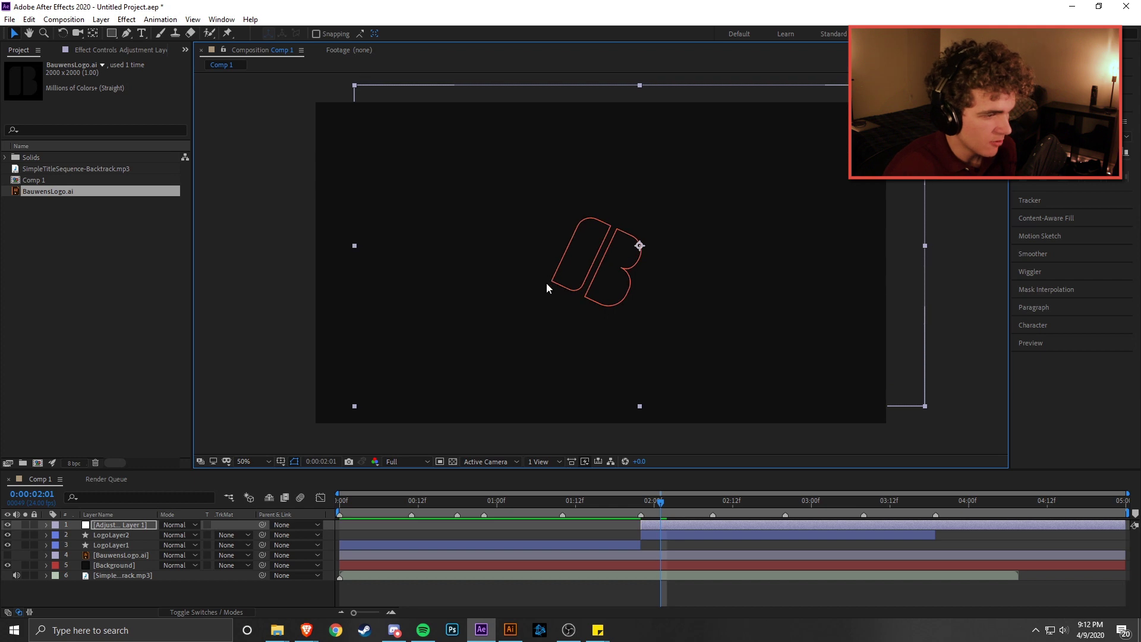
{"action": "key", "text": "ctrl+z"}
{"action": "key", "text": "ctrl+shift+z"}
{"action": "key", "text": "ctrl+z"}
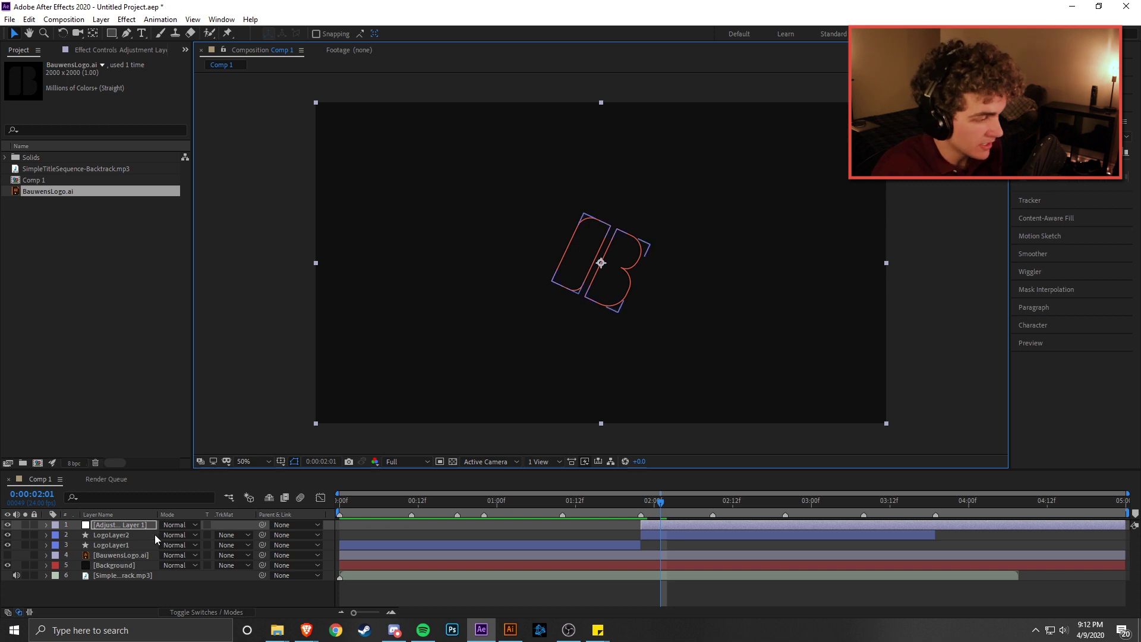
- Apply the Glow effect from the Stylize category to Adjustment Layer 1
{"action": "left_click", "coordinate": [134, 526]}
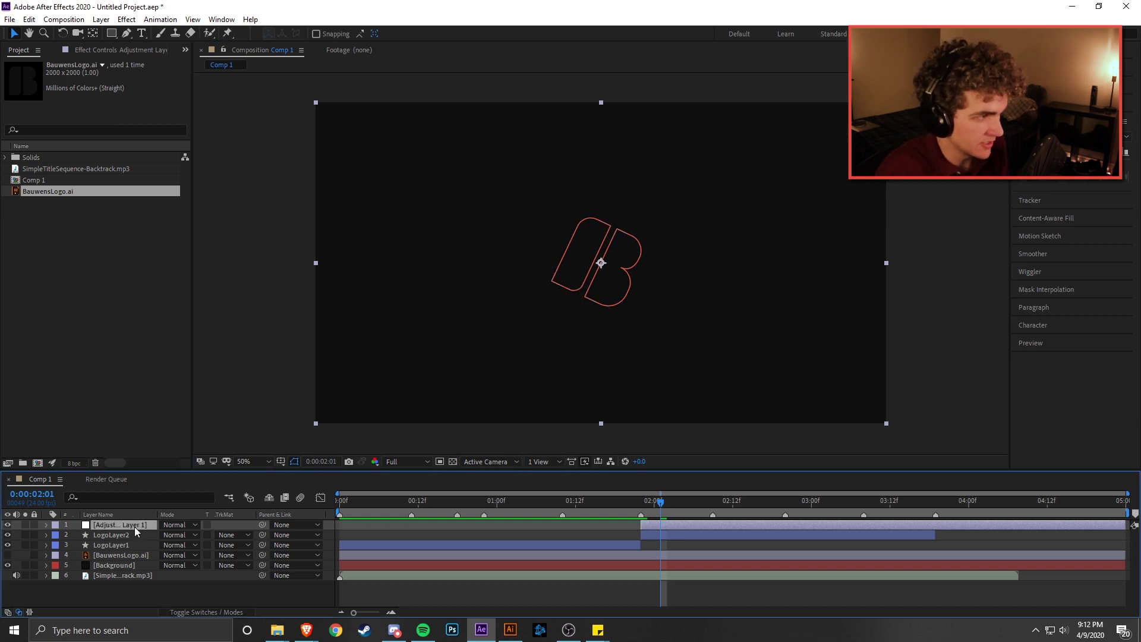
{"action": "left_click", "coordinate": [128, 20]}
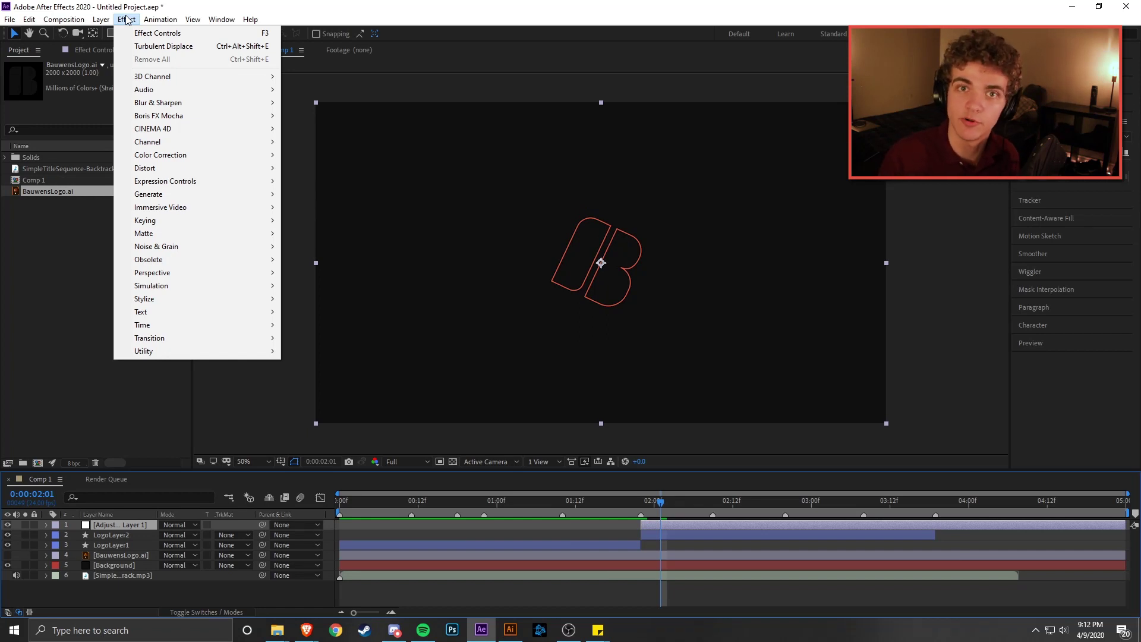
{"action": "left_click", "coordinate": [126, 19]}
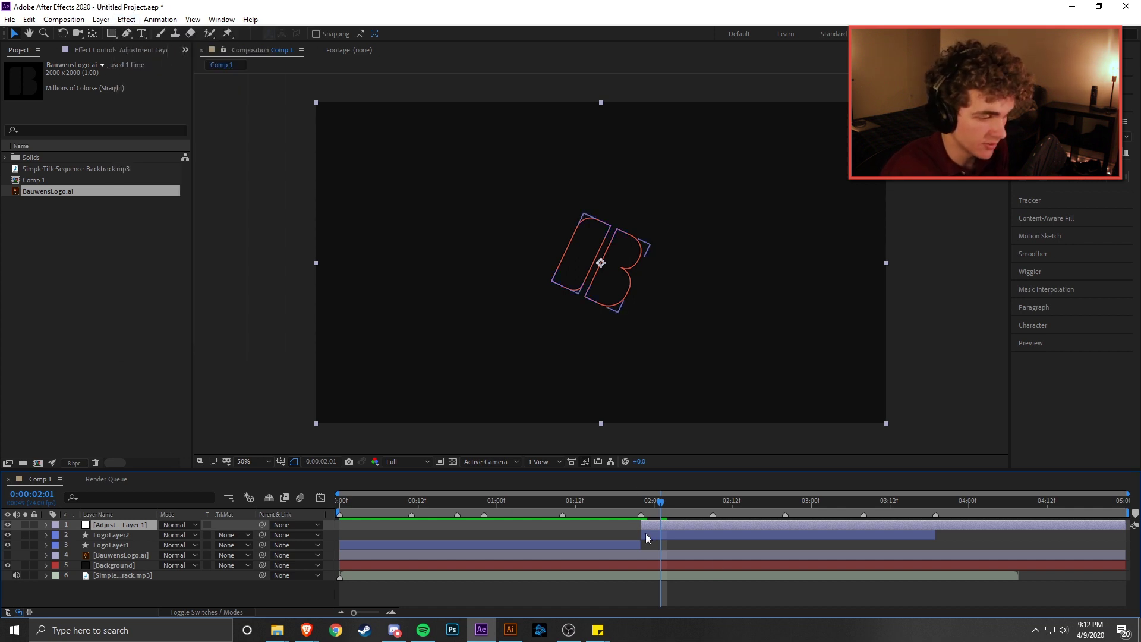
{"action": "left_click", "coordinate": [126, 19]}
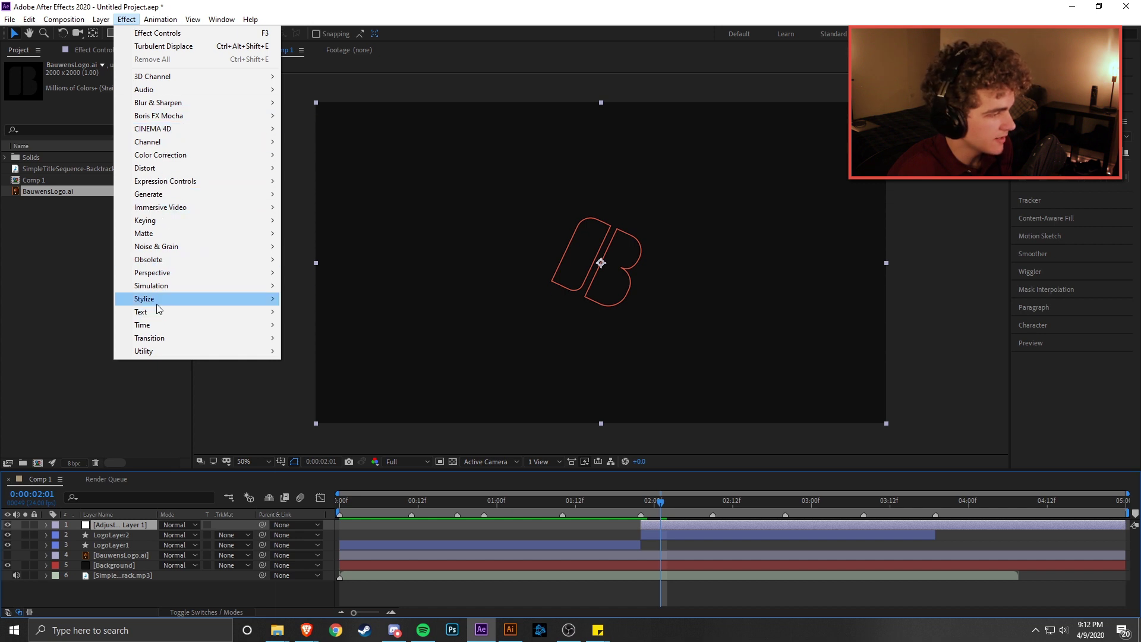
{"action": "mouse_move", "coordinate": [155, 300]}
{"action": "left_click", "coordinate": [349, 508]}
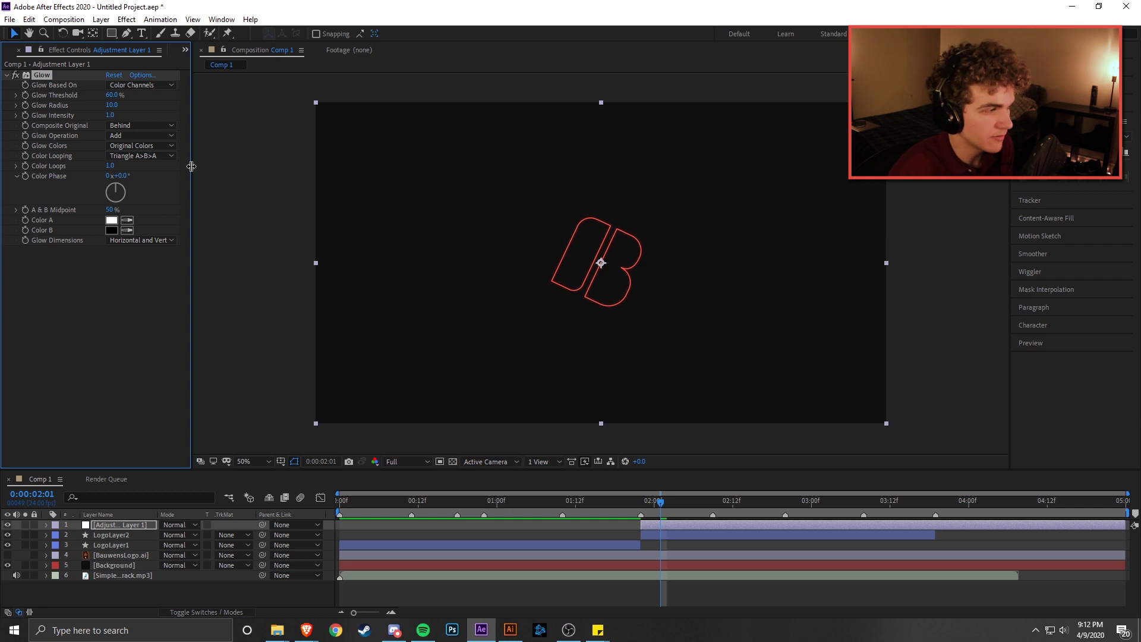
- Set the Glow effect's radius to 40 and its intensity to 3 on the adjustment layer
{"action": "mouse_move", "coordinate": [111, 107]}
{"action": "left_mouse_down"}
{"action": "mouse_move", "coordinate": [131, 107]}
{"action": "mouse_move", "coordinate": [116, 108]}
{"action": "left_mouse_up"}
{"action": "left_click", "coordinate": [113, 105]}
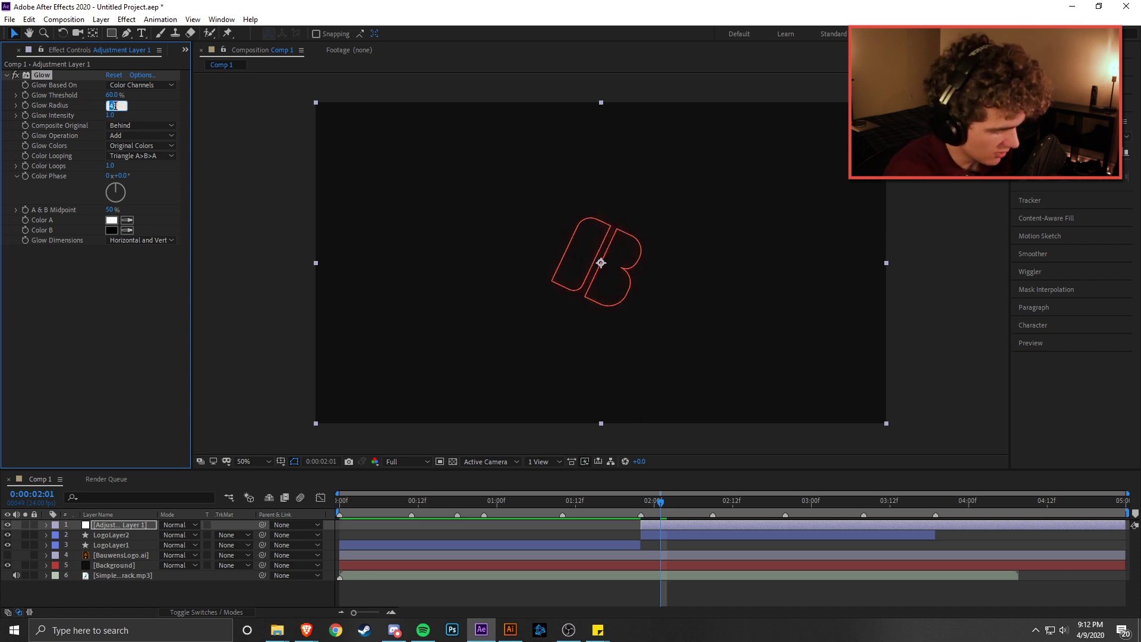
{"action": "key", "text": "Return"}
{"action": "left_click_drag", "start_coordinate": [111, 115], "coordinate": [264, 132]}
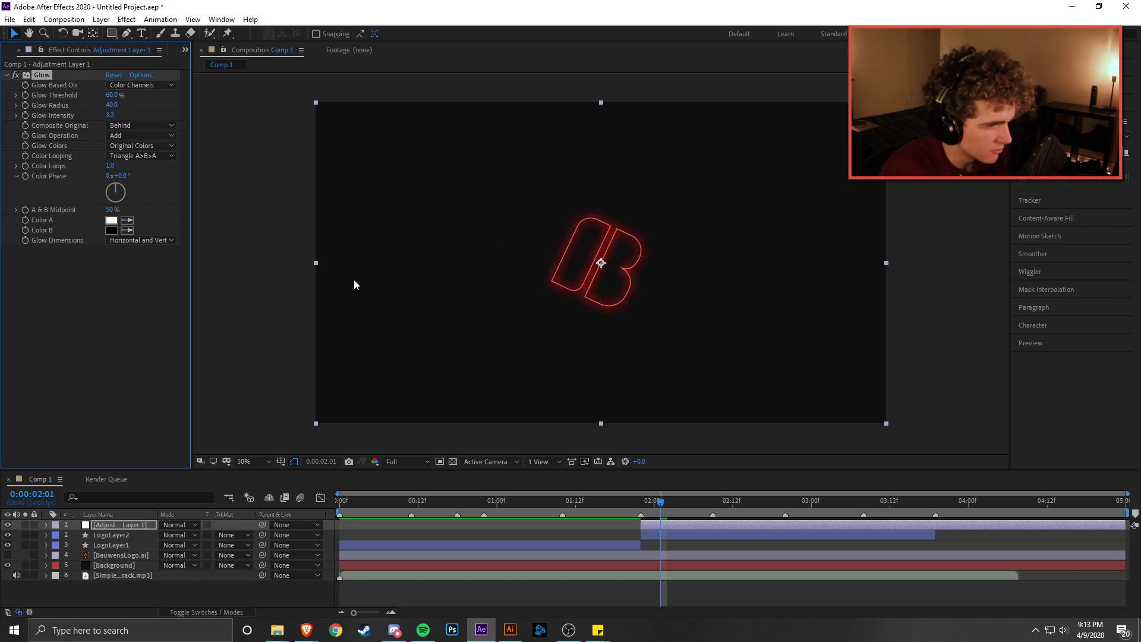
{"action": "left_click", "coordinate": [110, 114]}
{"action": "type", "text": "3"}
{"action": "key", "text": "Return"}
{"action": "left_click", "coordinate": [704, 604]}
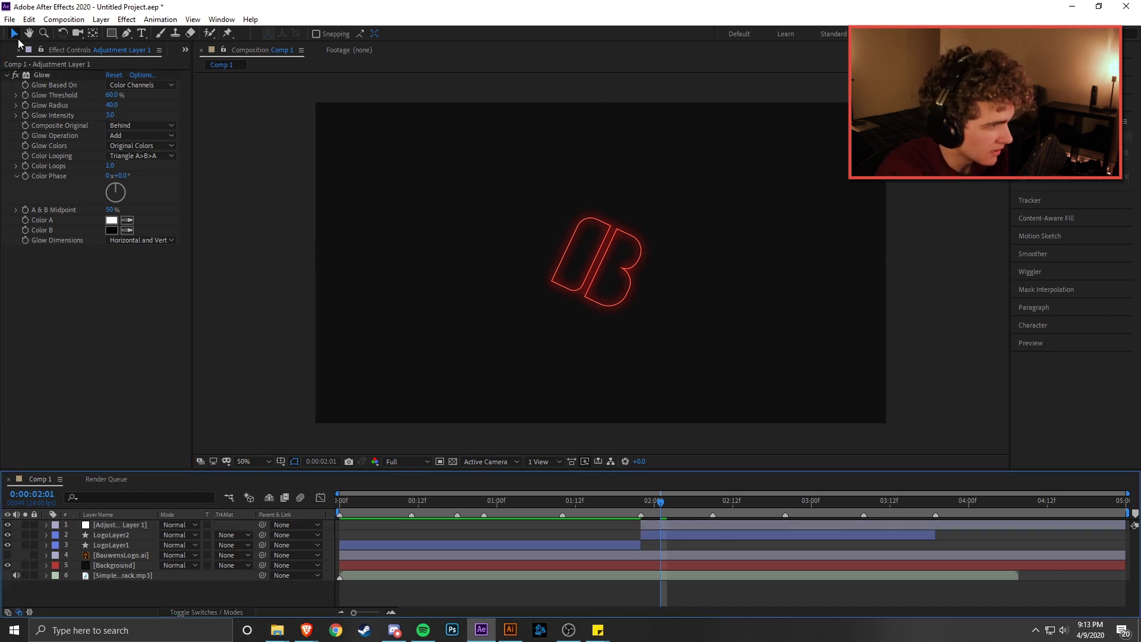
- Toggle the Glow effect off and on to compare the outline with and without it, and collapse its settings
{"action": "left_click", "coordinate": [15, 72]}
{"action": "left_click", "coordinate": [15, 72]}
{"action": "left_click", "coordinate": [16, 72]}
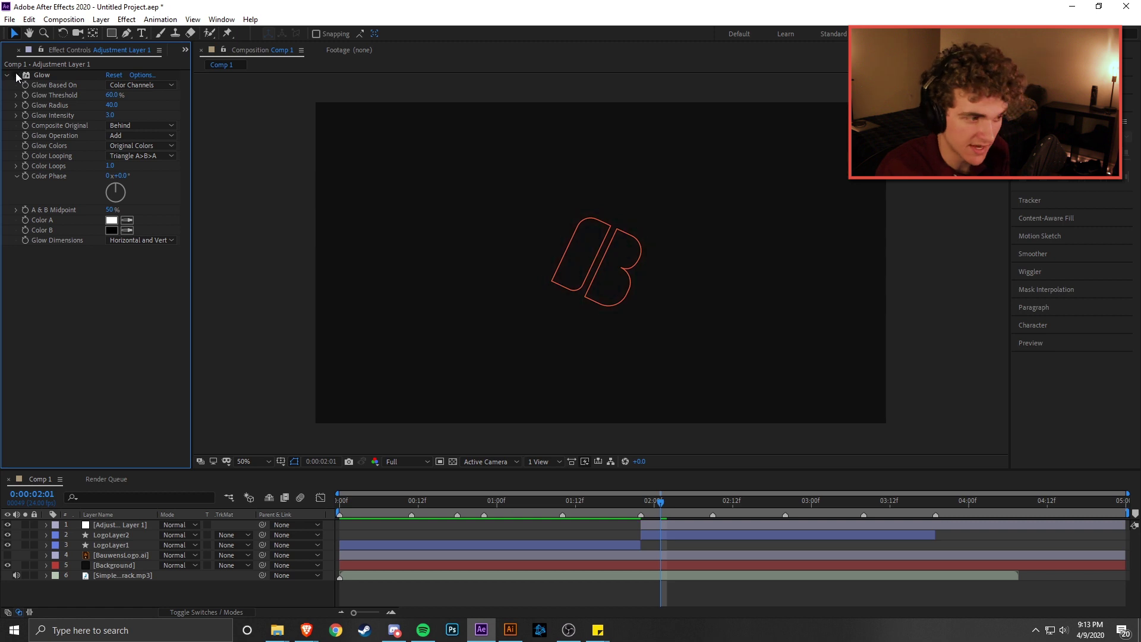
{"action": "left_click", "coordinate": [15, 73]}
{"action": "left_click", "coordinate": [15, 72]}
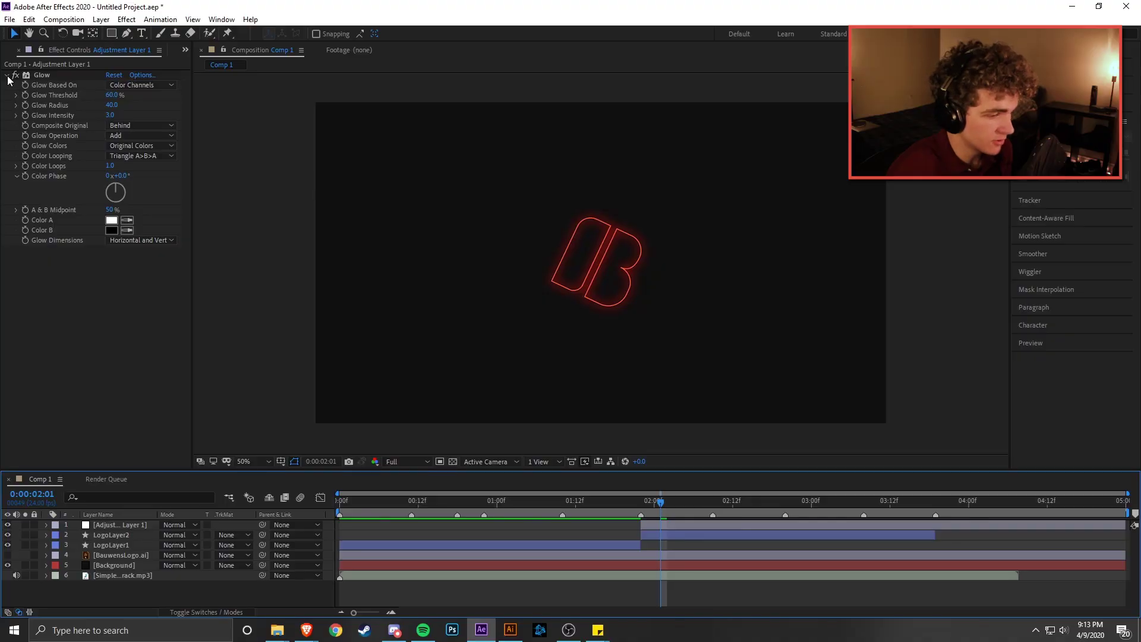
{"action": "left_click", "coordinate": [8, 76]}
- Split the adjustment layer at 0:00:03:19, where LogoLayer2 ends, and delete the part after it
{"action": "left_click", "coordinate": [938, 508]}
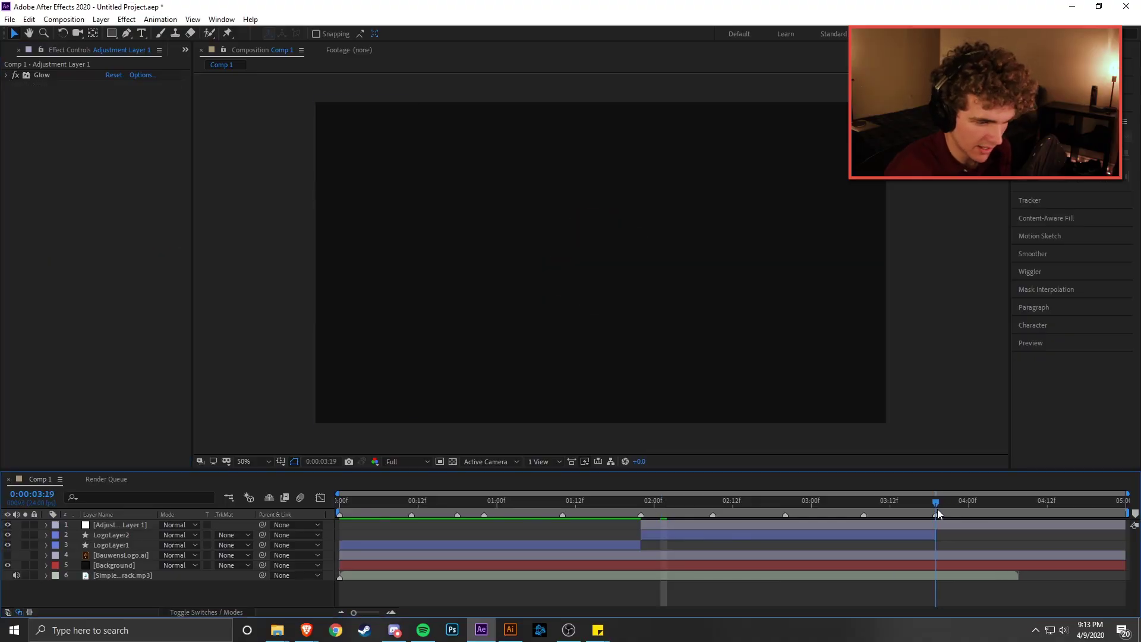
{"action": "left_click", "coordinate": [944, 523]}
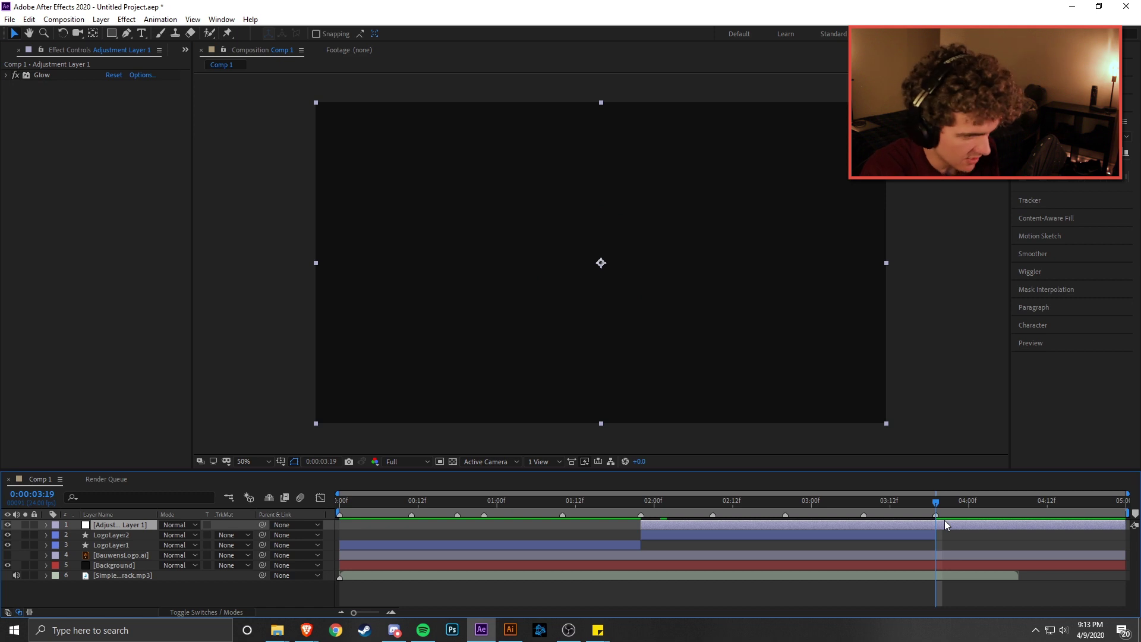
{"action": "key", "text": "ctrl+shift+d"}
{"action": "key", "text": "Delete"}
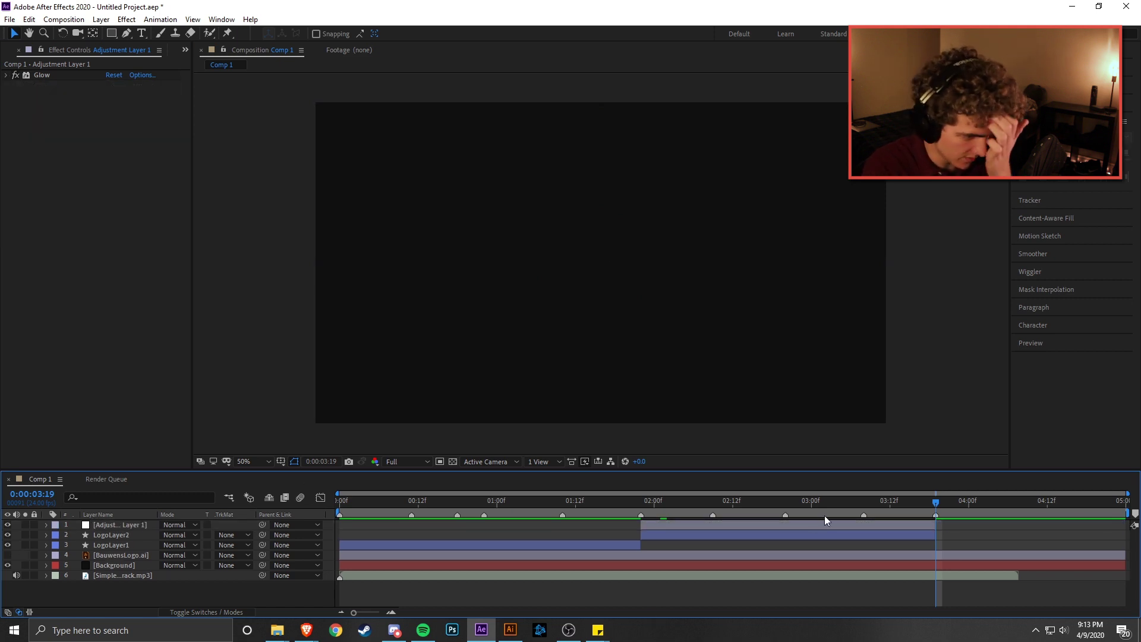
- Scrub and play back the animation to review the switch from the filled logo to the glowing outline
{"action": "left_click_drag", "start_coordinate": [878, 495], "coordinate": [967, 540]}
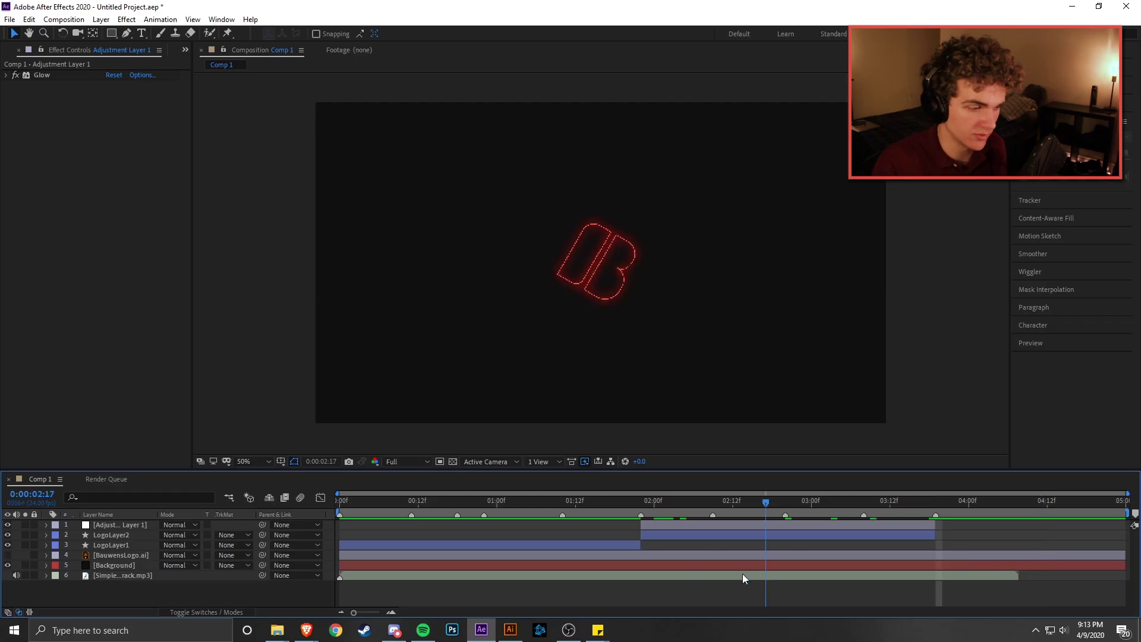
{"action": "left_click_drag", "start_coordinate": [743, 573], "coordinate": [642, 582]}
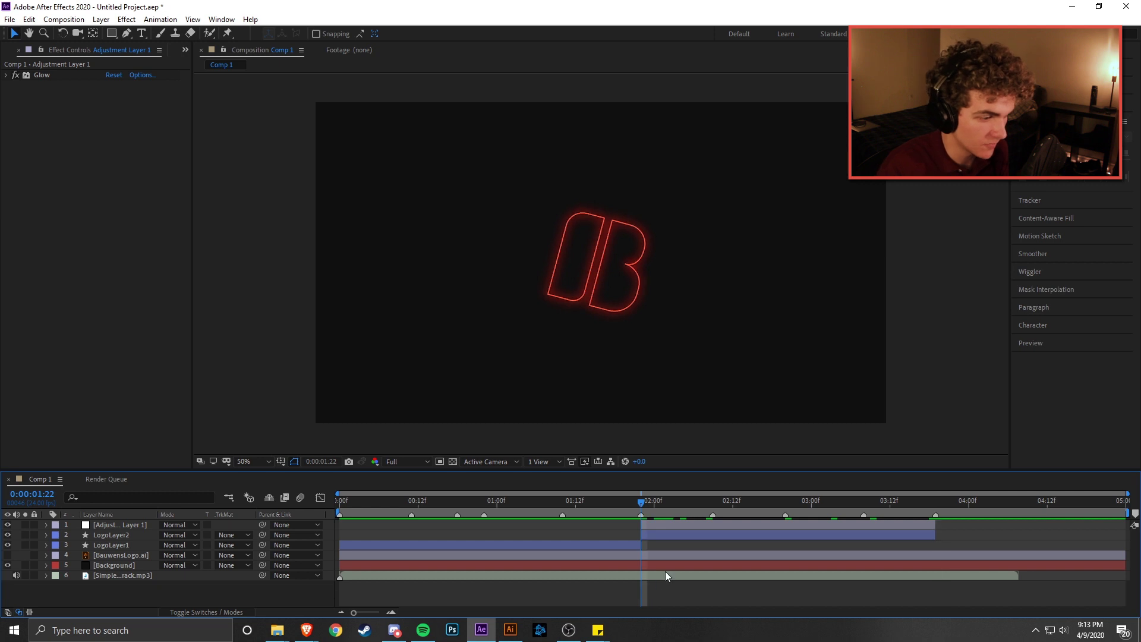
{"action": "key", "text": "Home"}
{"action": "key", "text": "space"}
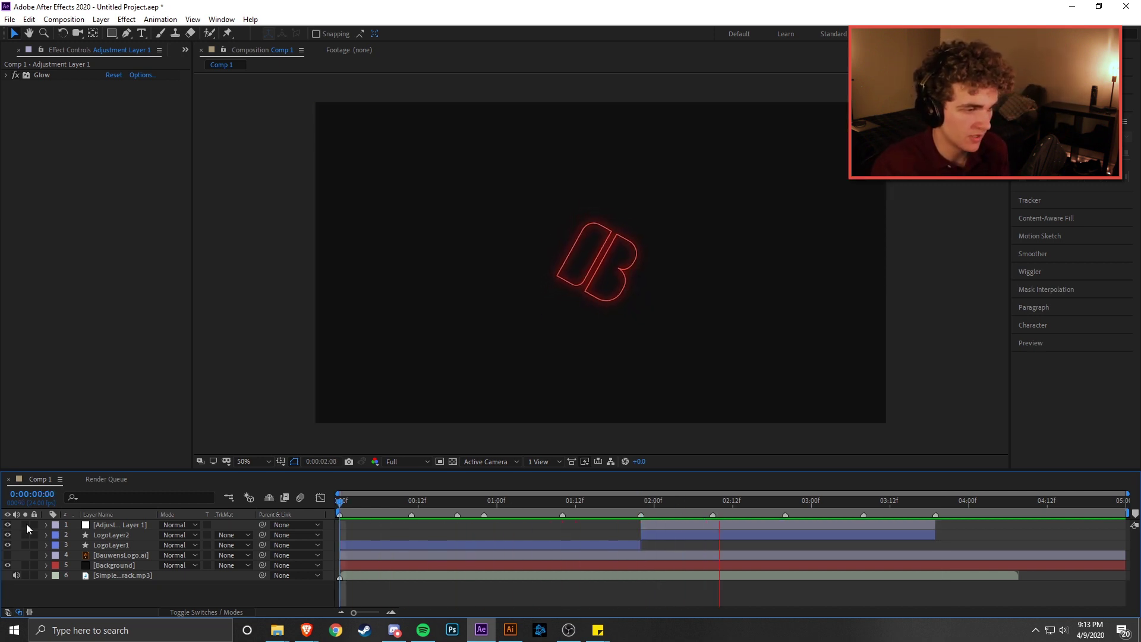
{"action": "key", "text": "space"}
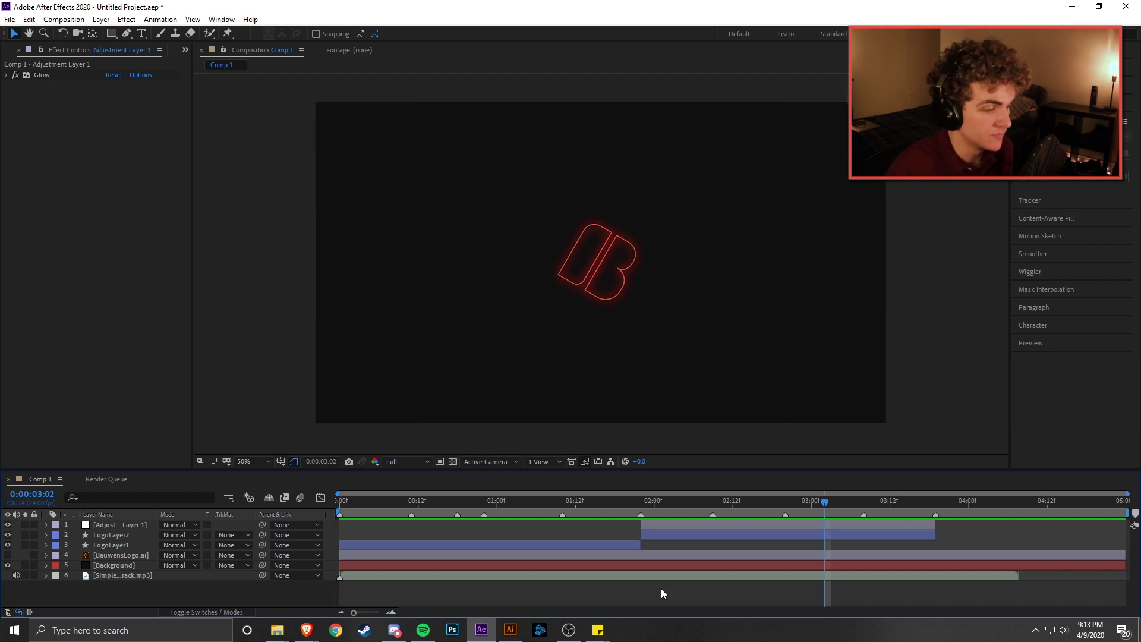
{"action": "left_click_drag", "start_coordinate": [659, 510], "coordinate": [519, 523]}
{"action": "key", "text": "space"}
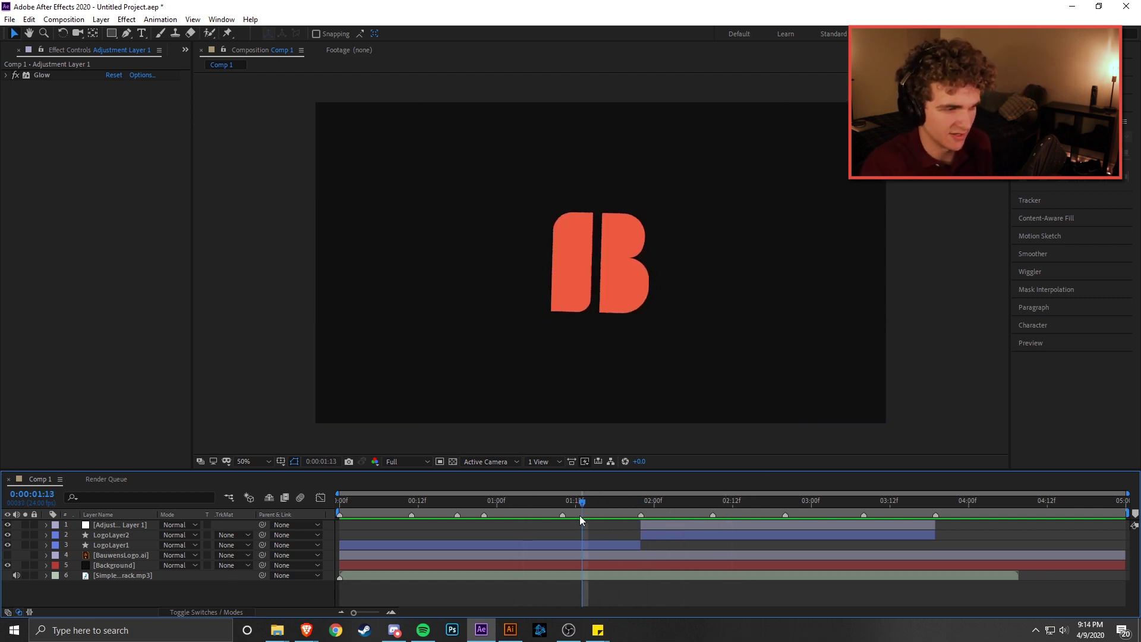
{"action": "key", "text": "space"}
- Select LogoLayer1 and reveal its Opacity property in the timeline, with the current time at 0:00:01:19
{"action": "left_click", "coordinate": [617, 522]}
{"action": "key", "text": "Page_Up"}
{"action": "key", "text": "Page_Up"}
{"action": "key", "text": "Page_Up"}
{"action": "left_click", "coordinate": [633, 544]}
{"action": "left_click_drag", "start_coordinate": [640, 505], "coordinate": [622, 504]}
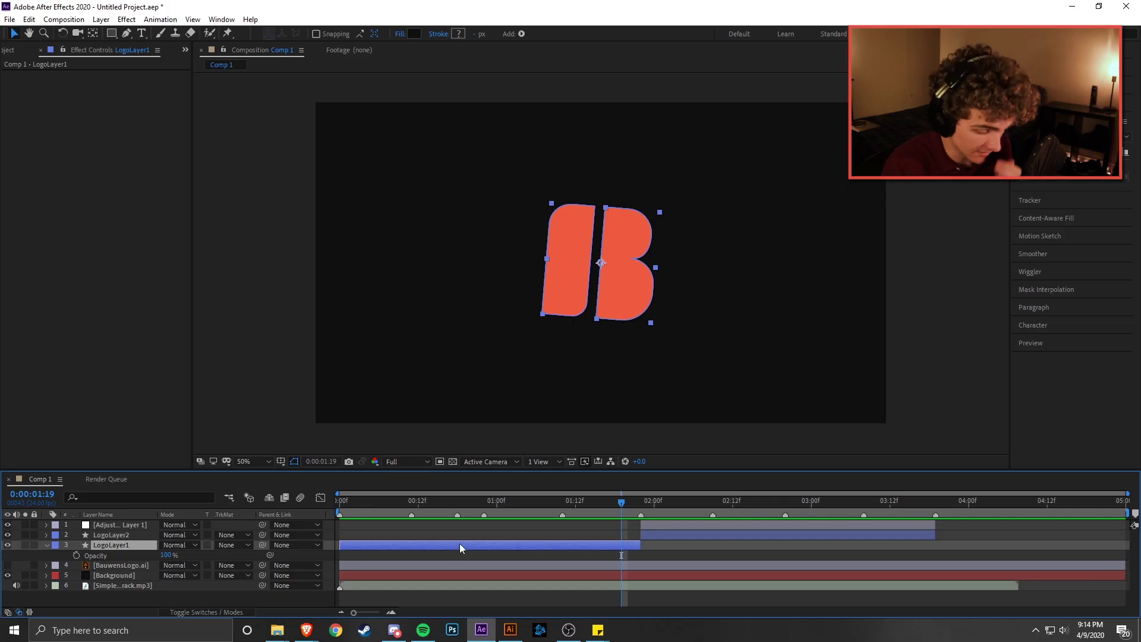
- Start Opacity keyframing on LogoLayer1 with a 100% keyframe at 0:00:01:17
{"action": "key", "text": "Page_Down"}
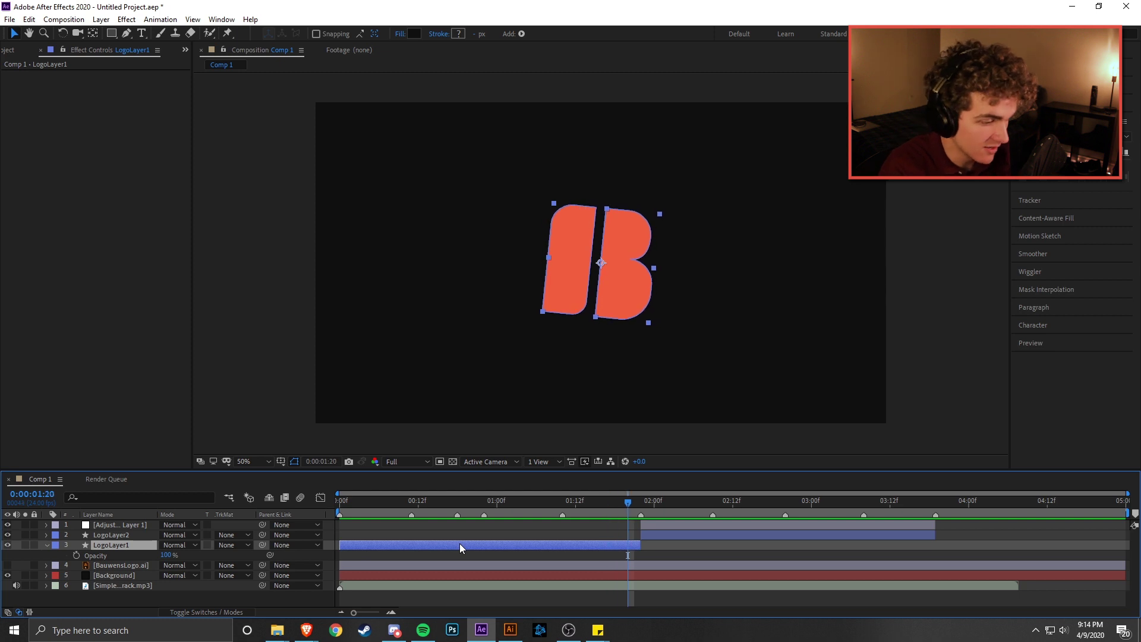
{"action": "key", "text": "Page_Down"}
{"action": "key", "text": "Page_Down"}
{"action": "key", "text": "Page_Up"}
{"action": "key", "text": "Page_Up"}
{"action": "key", "text": "Page_Up"}
{"action": "key", "text": "Page_Up"}
{"action": "key", "text": "Page_Up"}
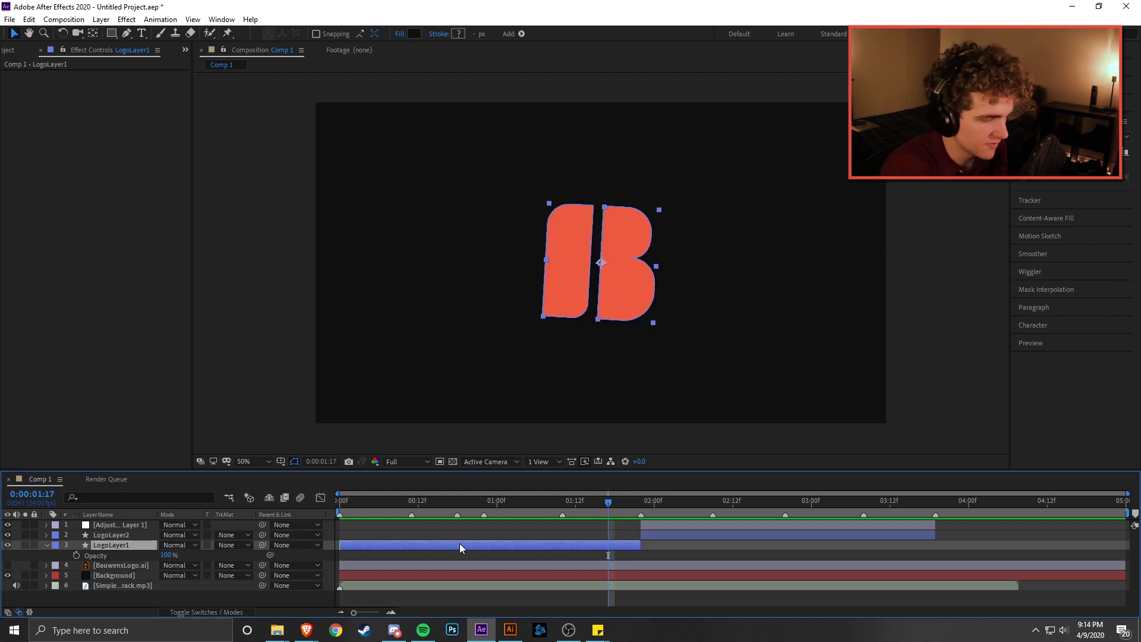
{"action": "left_click", "coordinate": [76, 555]}
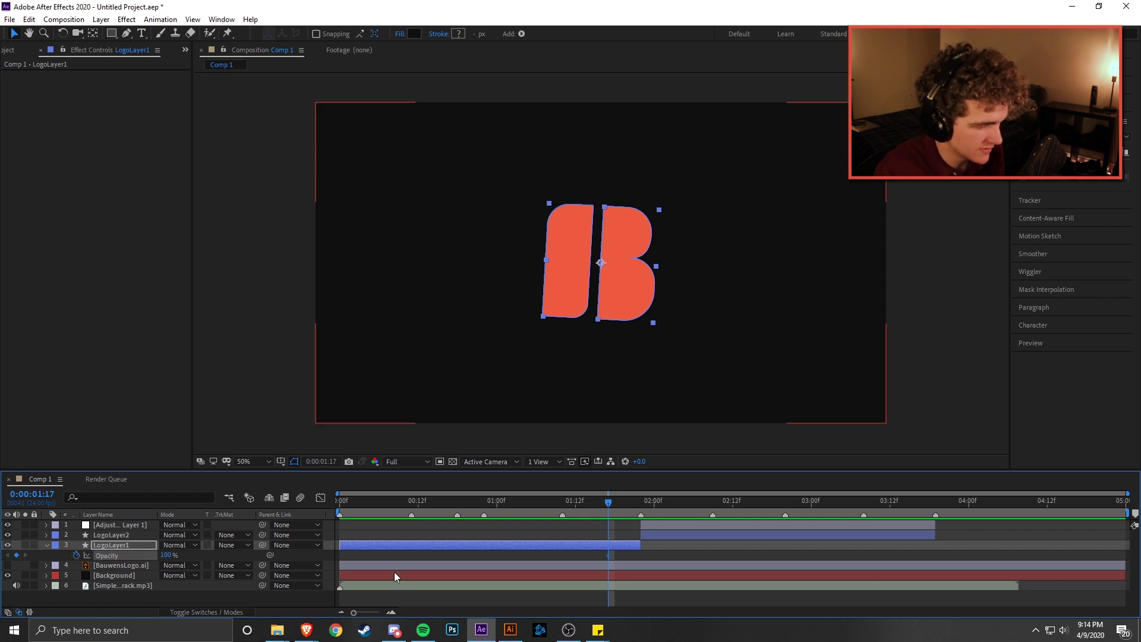
- Set the Opacity of LogoLayer1 to 0% at 0:00:01:19
{"action": "key", "text": "Page_Down"}
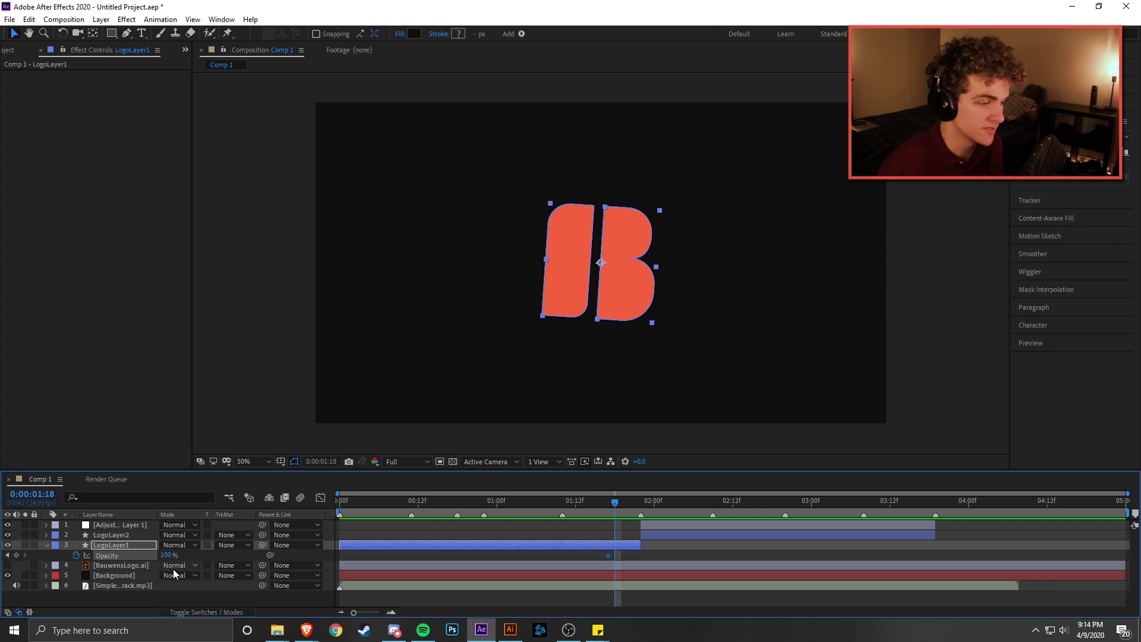
{"action": "key", "text": "Page_Up"}
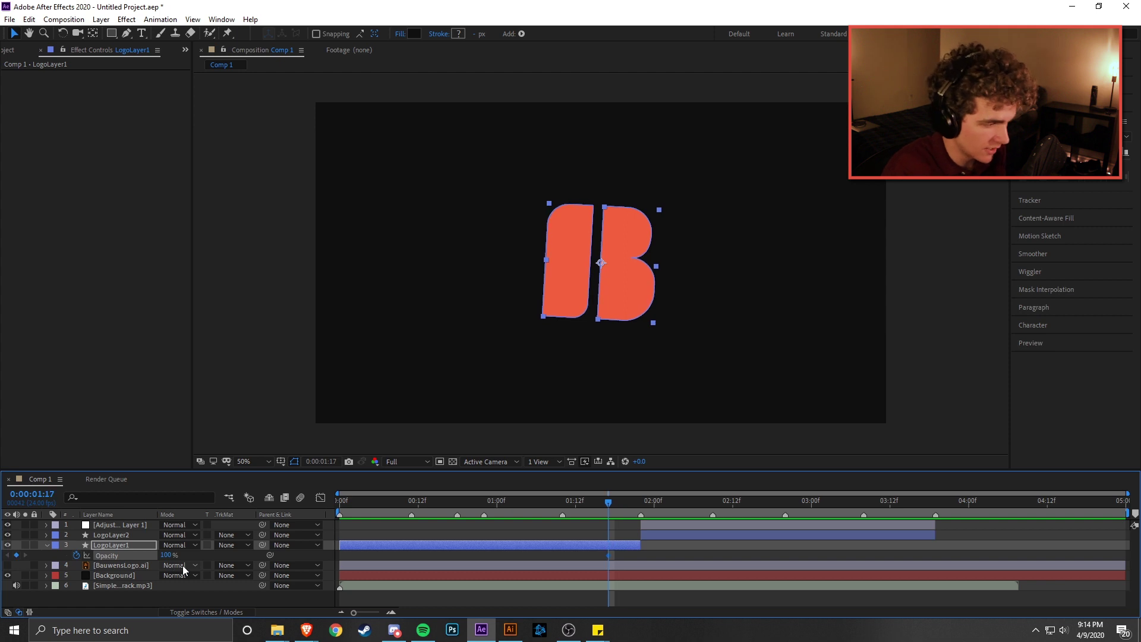
{"action": "key", "text": "Page_Down"}
{"action": "key", "text": "Page_Down"}
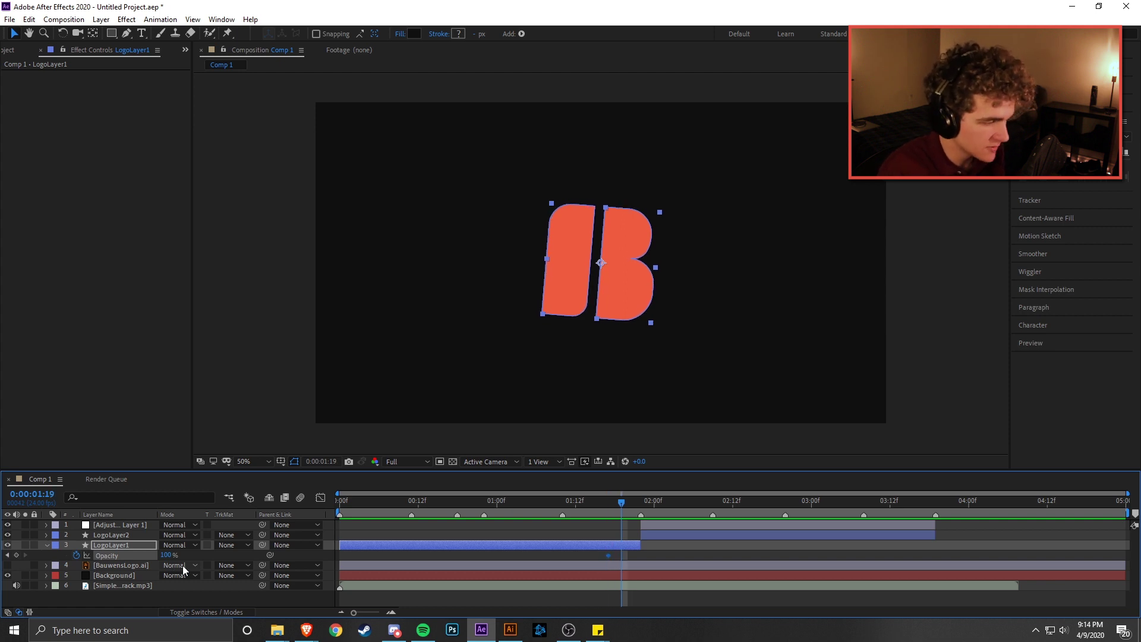
{"action": "left_click", "coordinate": [166, 555]}
{"action": "type", "text": "0"}
{"action": "key", "text": "Return"}
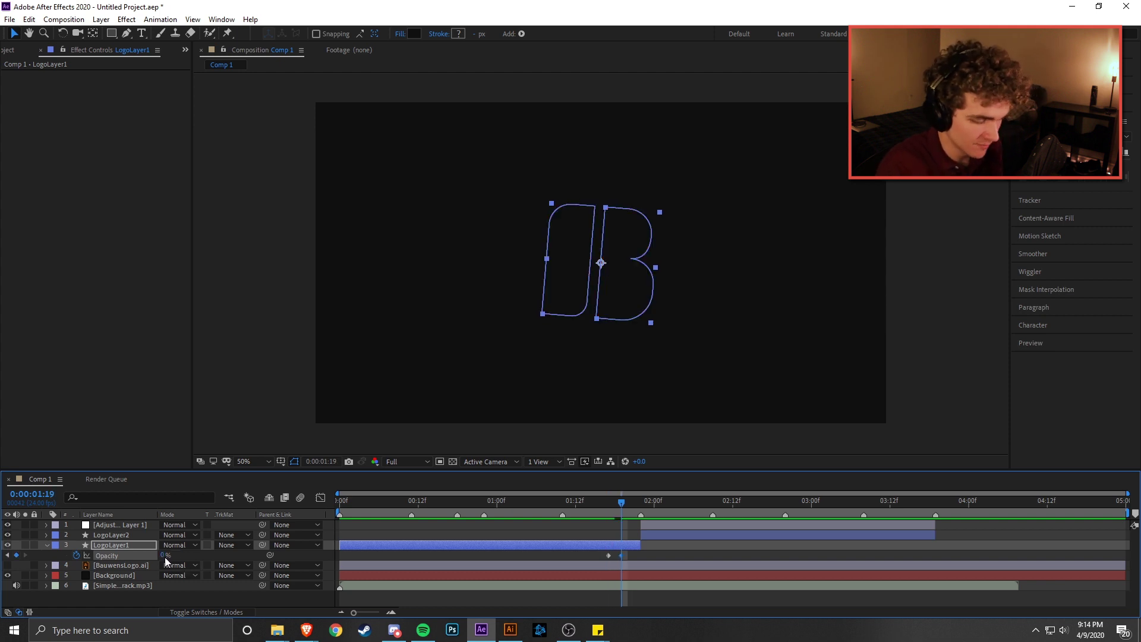
- Extend LogoLayer1's opacity flicker with keyframes at 0:00:01:20, 0:00:01:21 and 0:00:01:22, using 100% at 0:00:01:20 and 0:00:01:22
{"action": "key", "text": "Page_Down"}
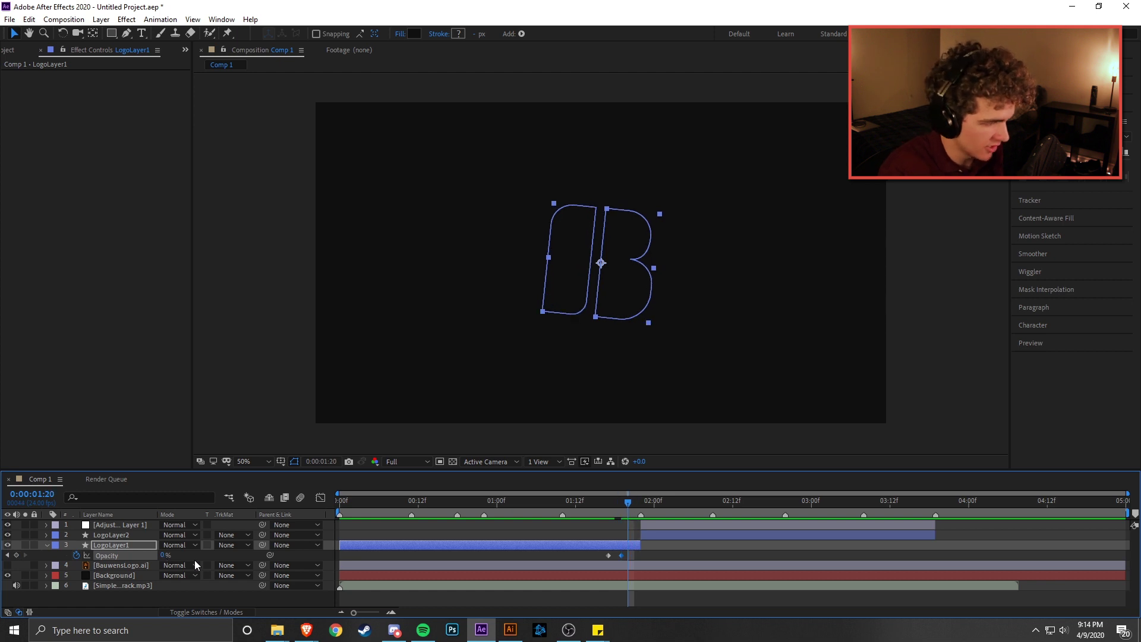
{"action": "left_click_drag", "start_coordinate": [164, 557], "coordinate": [671, 534]}
{"action": "key", "text": "Page_Down"}
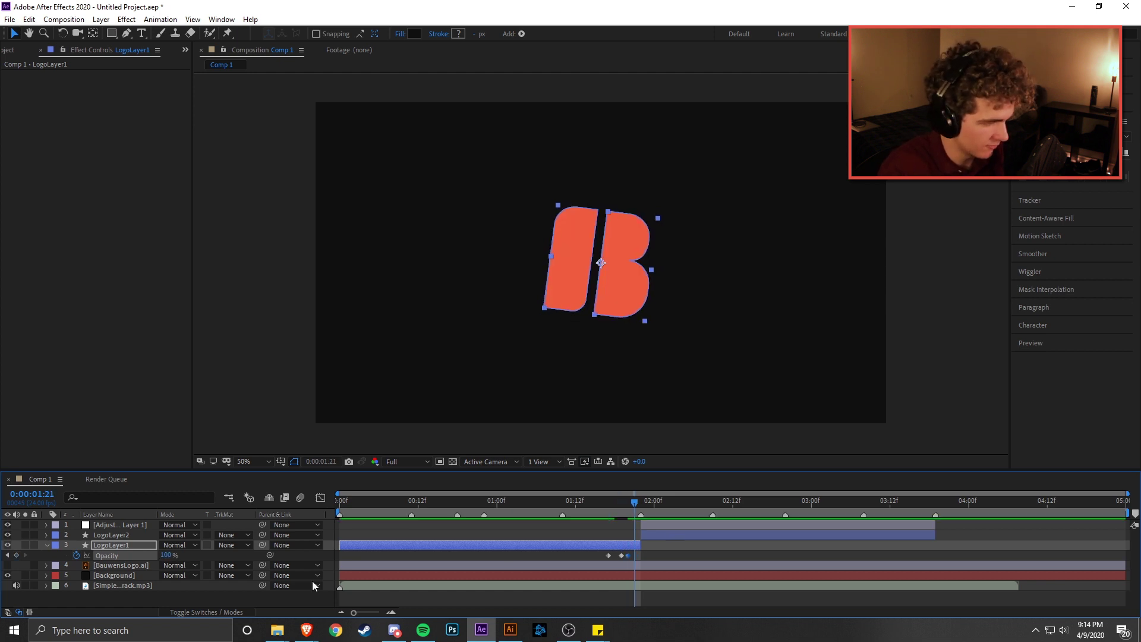
{"action": "left_click_drag", "start_coordinate": [165, 555], "coordinate": [710, 586]}
{"action": "key", "text": "Page_Down"}
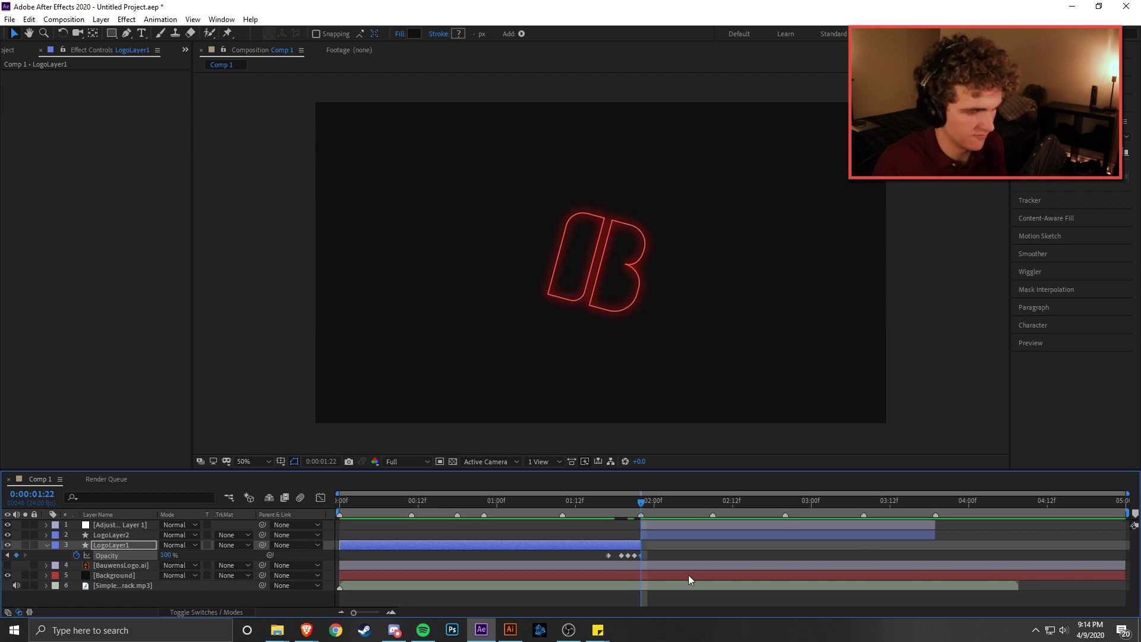
- Return the current time to 0:00:01:22 and collapse LogoLayer1's keyframed Opacity property in the timeline
{"action": "left_click_drag", "start_coordinate": [647, 503], "coordinate": [48, 552]}
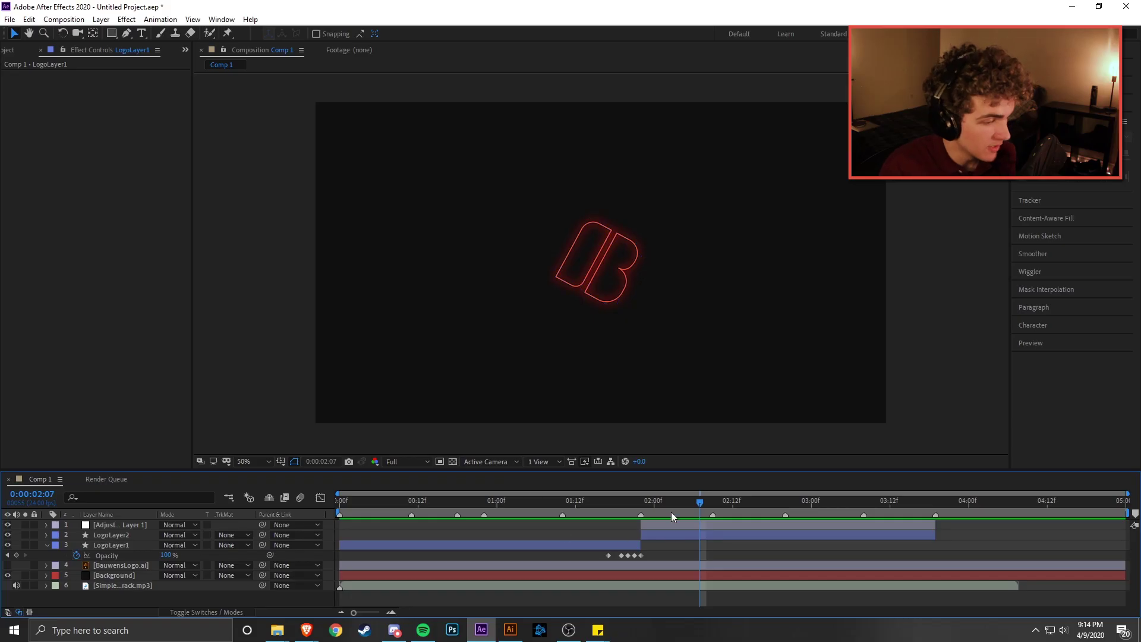
{"action": "left_click_drag", "start_coordinate": [671, 516], "coordinate": [642, 514]}
{"action": "left_click", "coordinate": [656, 534]}
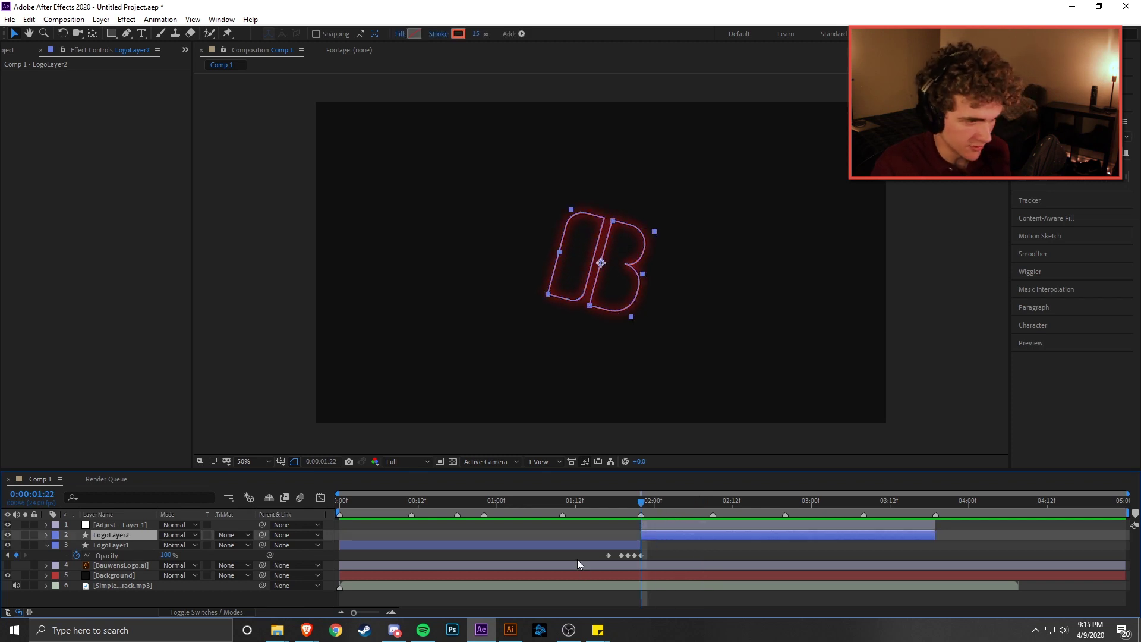
{"action": "left_click", "coordinate": [575, 554]}
{"action": "key", "text": "u"}
{"action": "key", "text": "u"}
{"action": "key", "text": "u"}
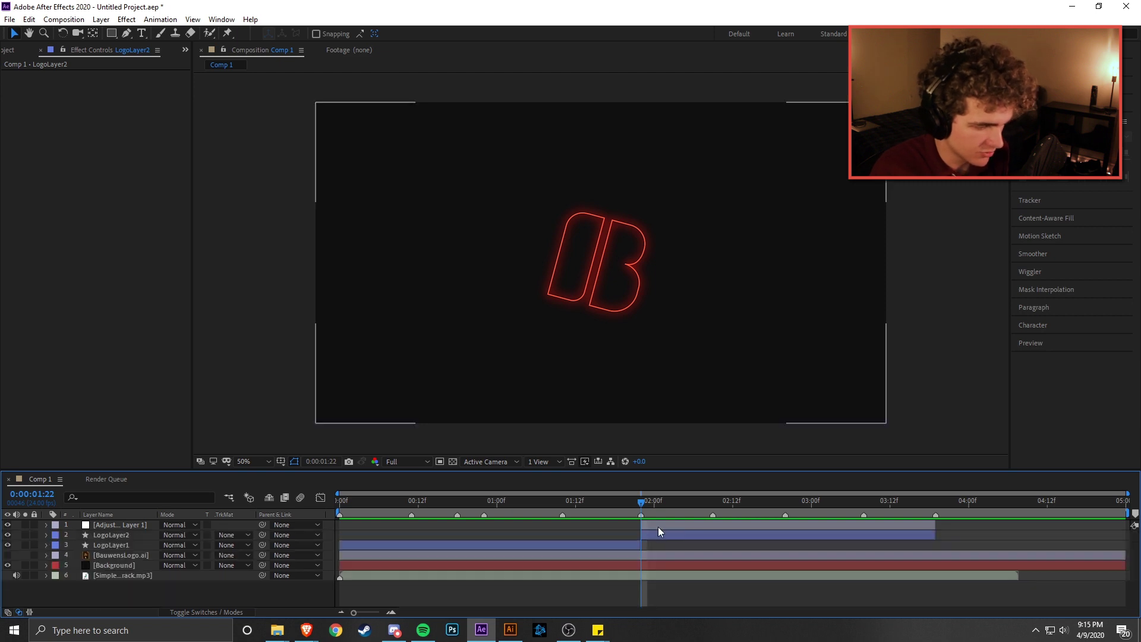
- Duplicate LogoLayer2 and add Trim Paths to the contents of the original LogoLayer2
{"action": "left_click", "coordinate": [658, 535]}
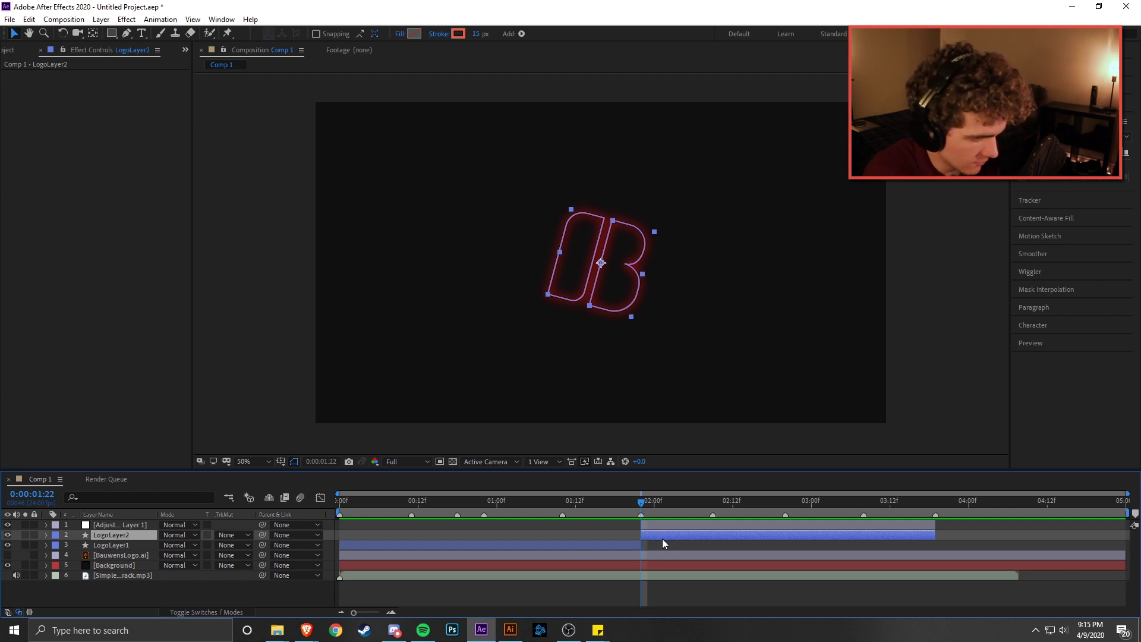
{"action": "key", "text": "ctrl+d"}
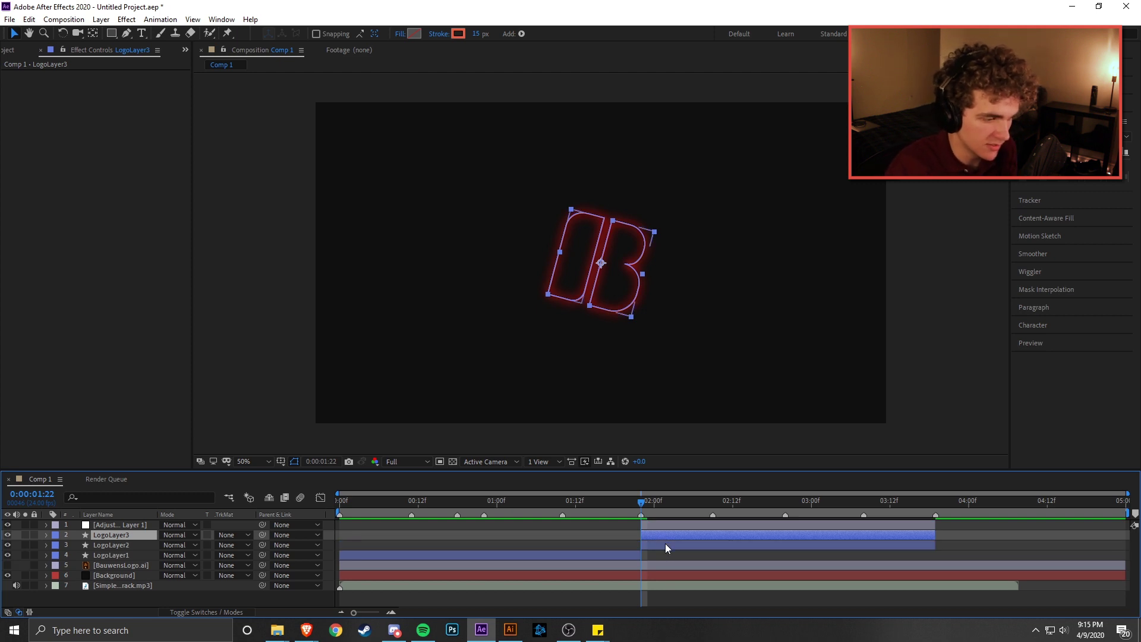
{"action": "left_click", "coordinate": [665, 543]}
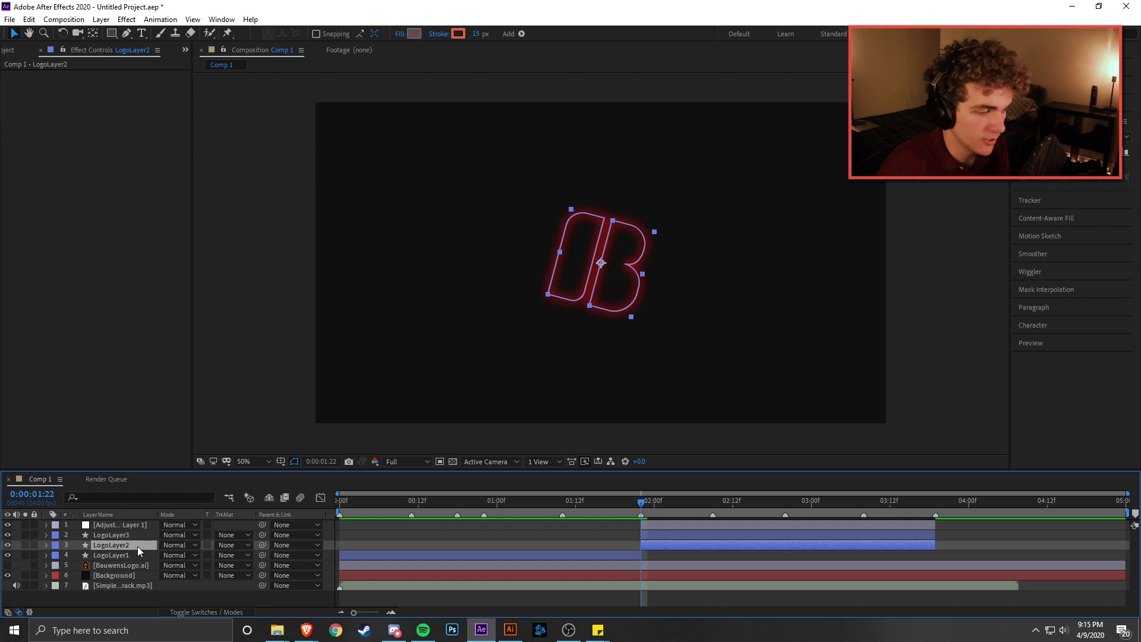
{"action": "left_click", "coordinate": [46, 544]}
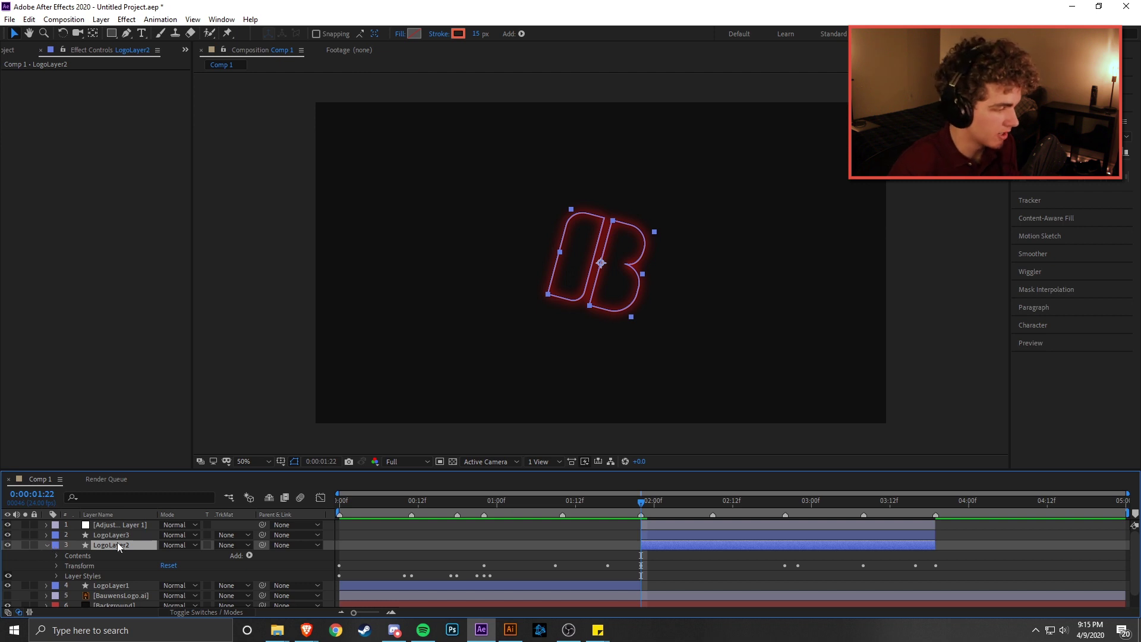
{"action": "left_click", "coordinate": [249, 554]}
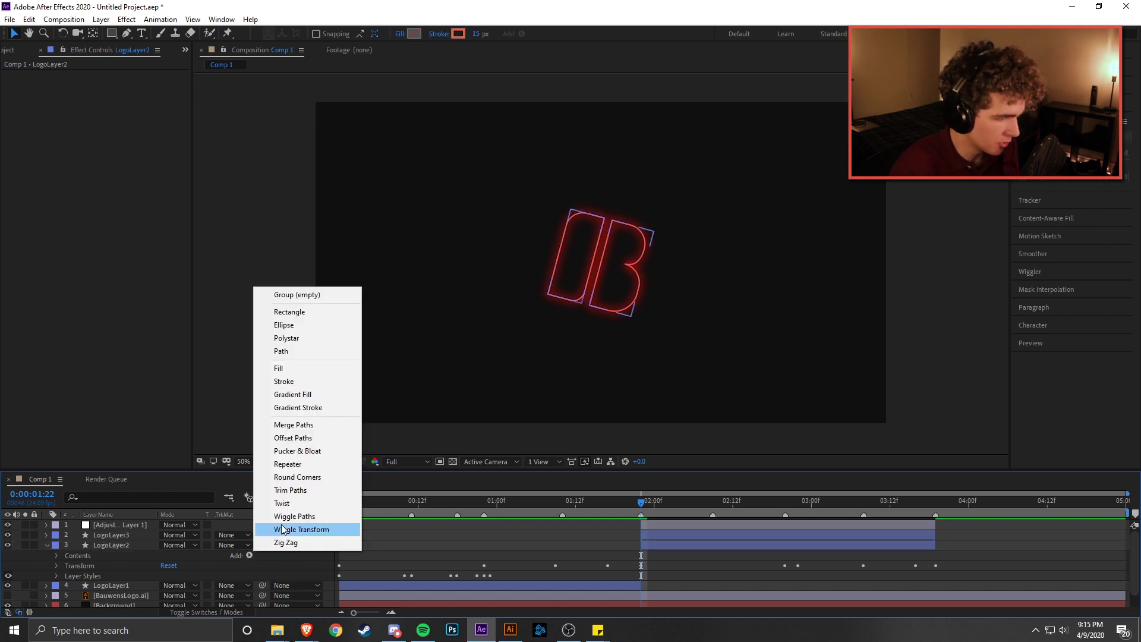
{"action": "left_click", "coordinate": [306, 492]}
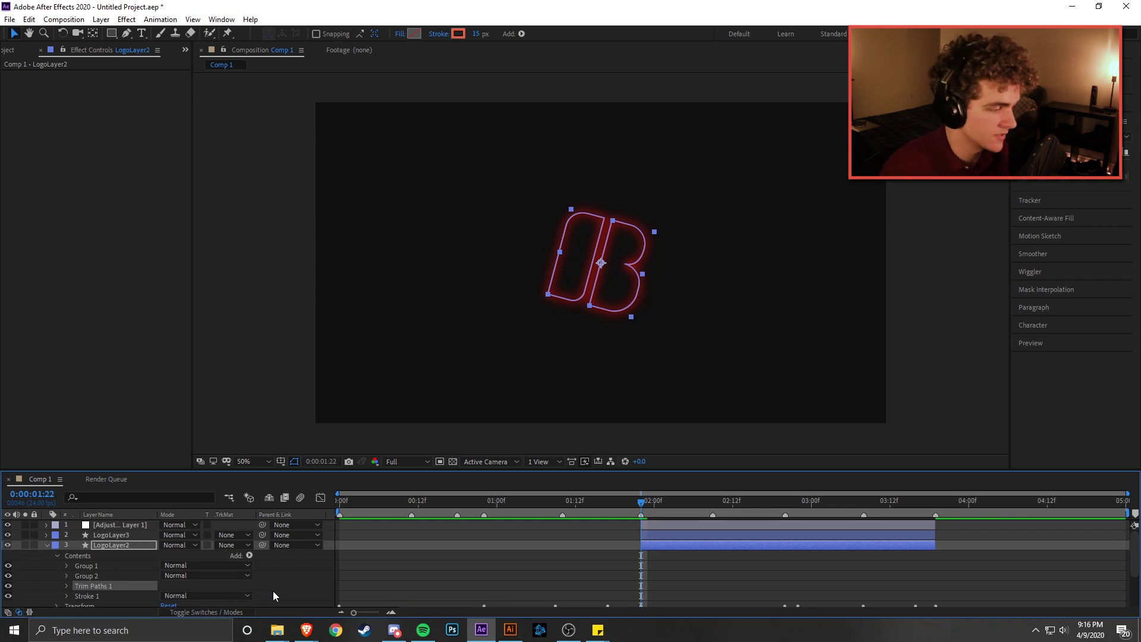
- Expand the Trim Paths settings of LogoLayer2 and hide LogoLayer3
{"action": "left_click", "coordinate": [67, 586]}
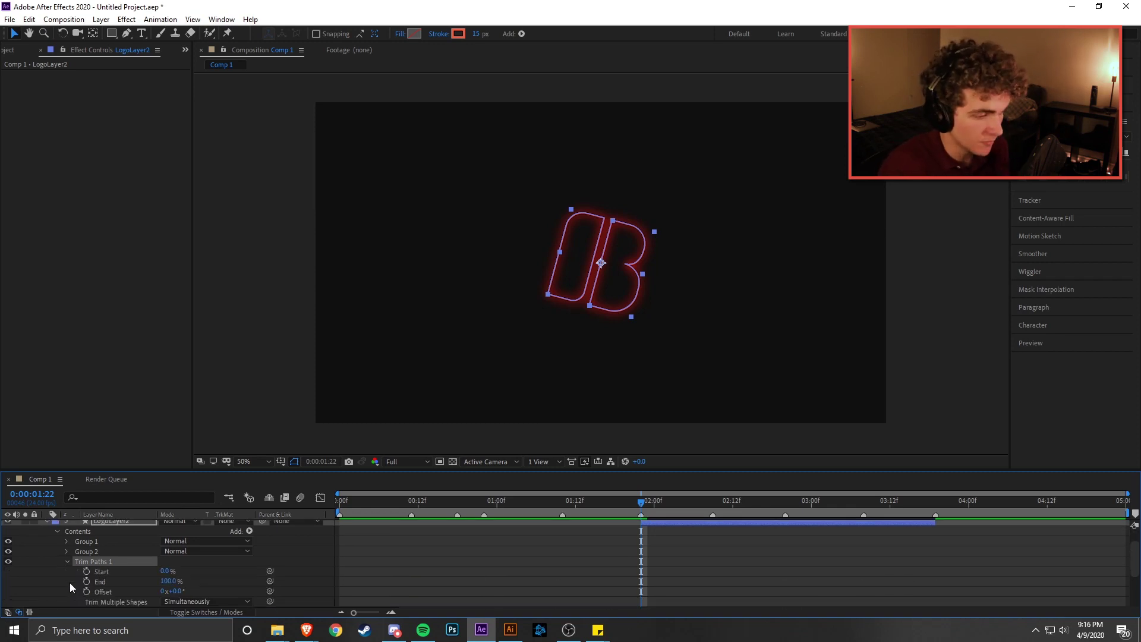
{"action": "scroll", "coordinate": [652, 583], "scroll_direction": "up", "scroll_amount": 2}
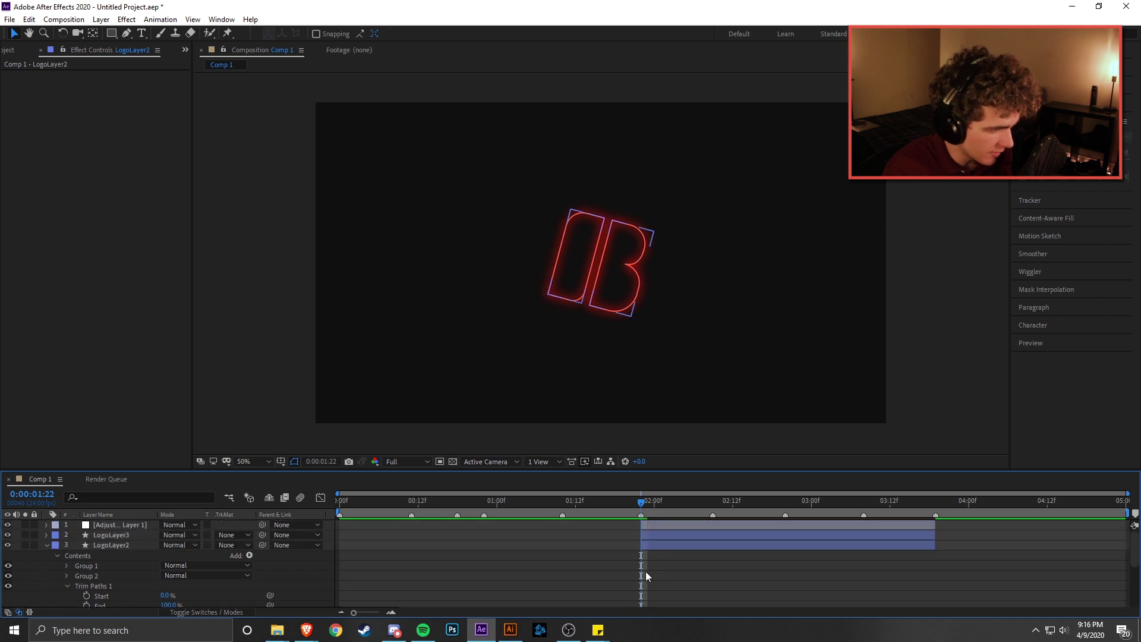
{"action": "left_click", "coordinate": [8, 535]}
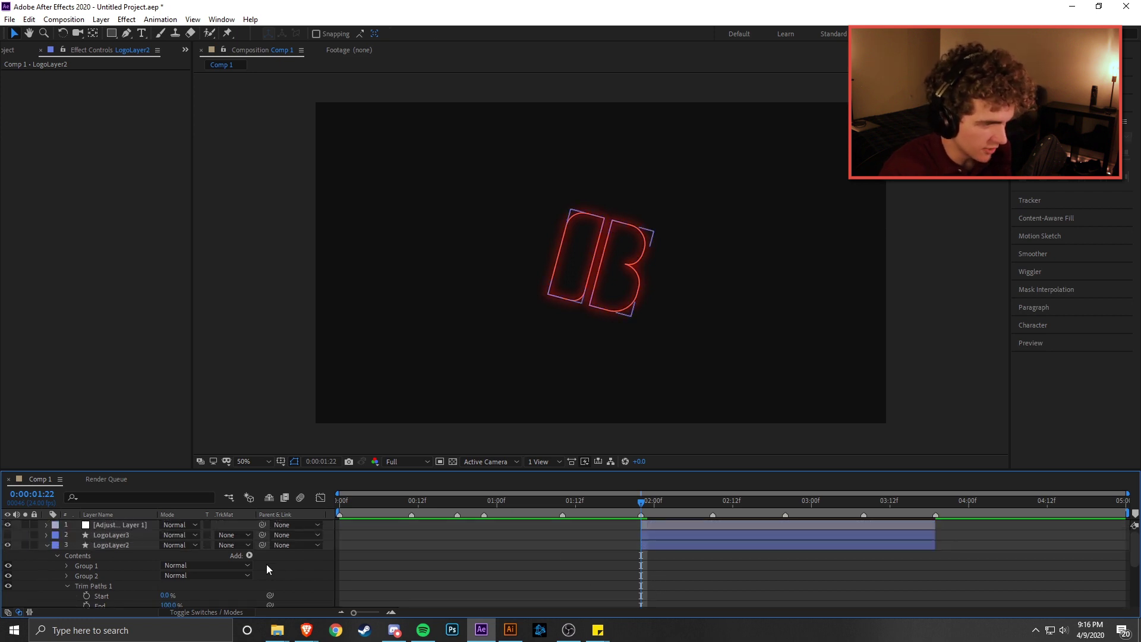
{"action": "left_click", "coordinate": [110, 544]}
{"action": "left_click", "coordinate": [523, 576]}
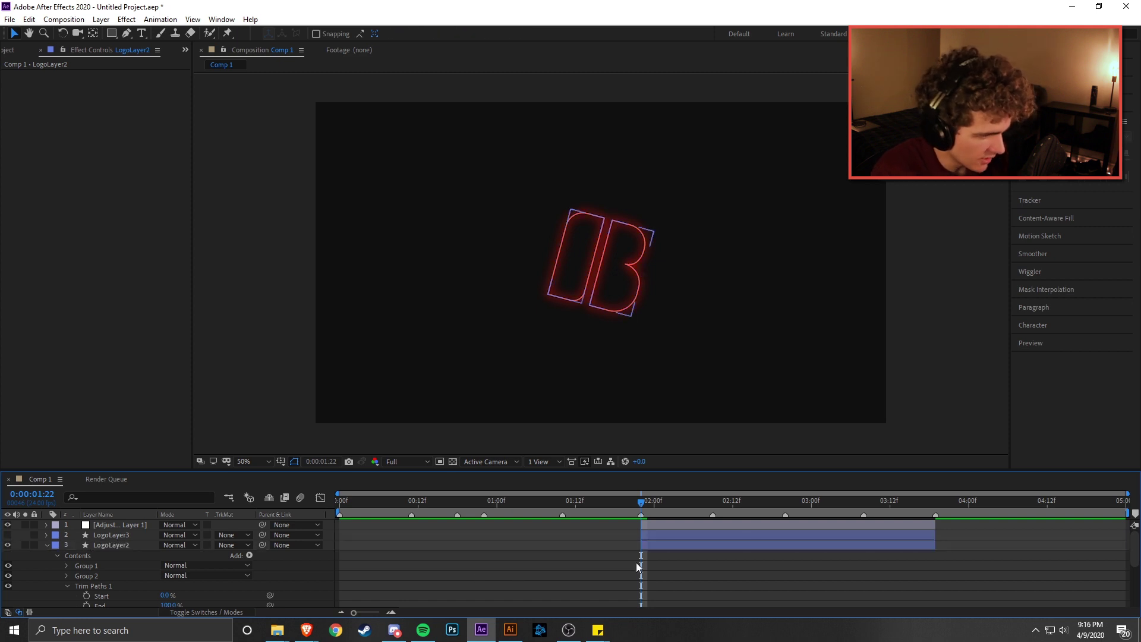
- Try out the Trim Paths End value of LogoLayer2 at 0% and 31%
{"action": "scroll", "coordinate": [636, 562], "scroll_direction": "down", "scroll_amount": 2}
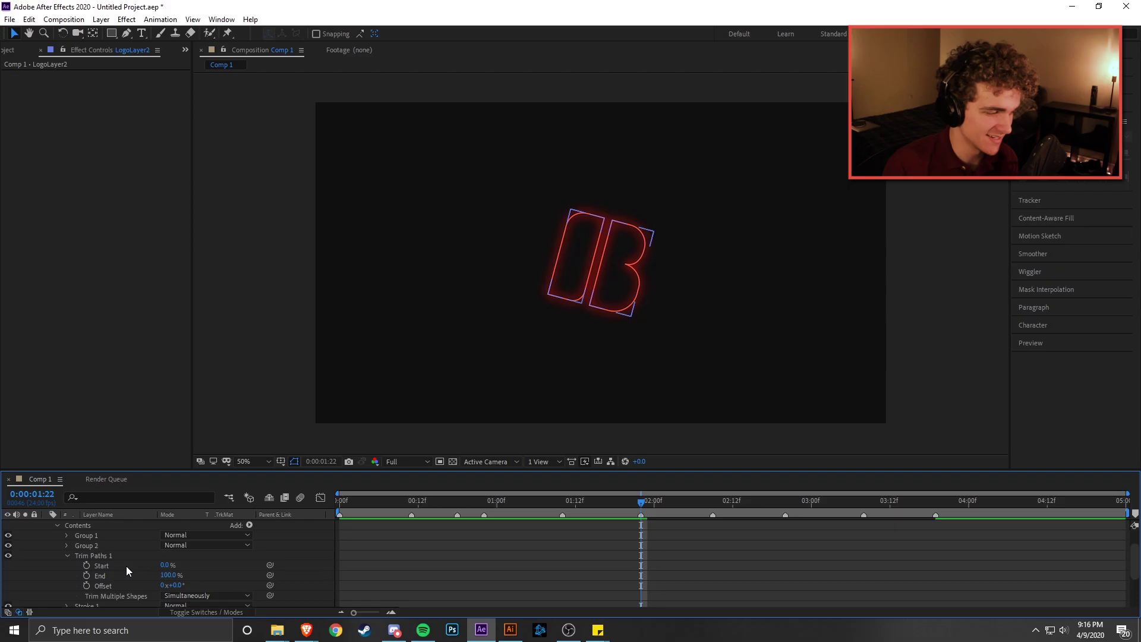
{"action": "left_click", "coordinate": [125, 566]}
{"action": "left_click", "coordinate": [480, 573]}
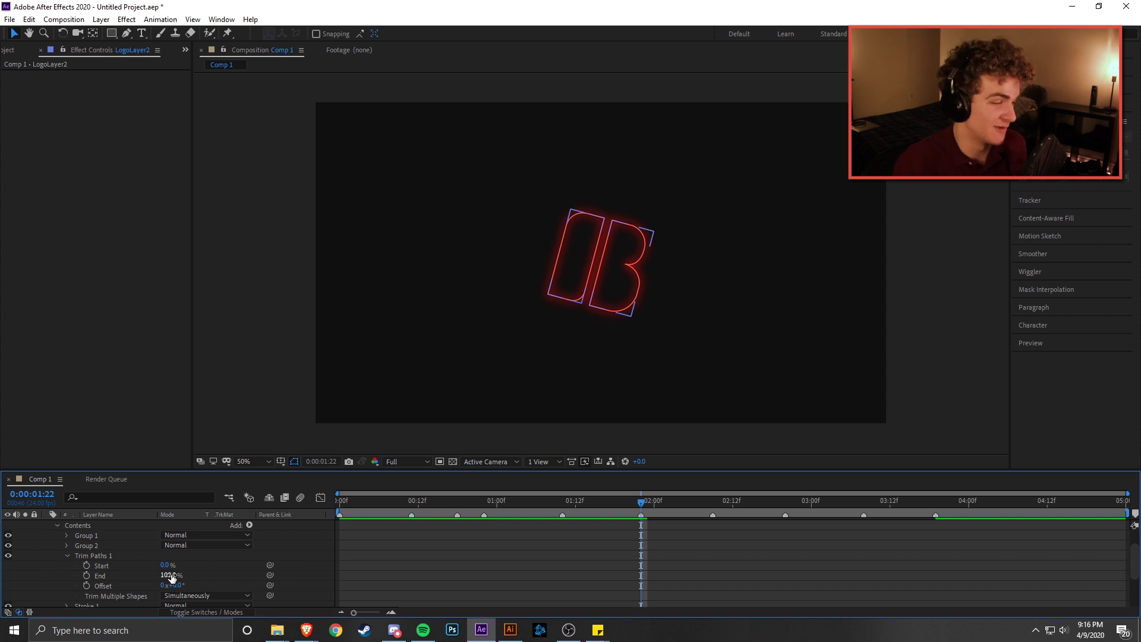
{"action": "left_click_drag", "start_coordinate": [174, 575], "coordinate": [119, 579]}
{"action": "left_click", "coordinate": [368, 549]}
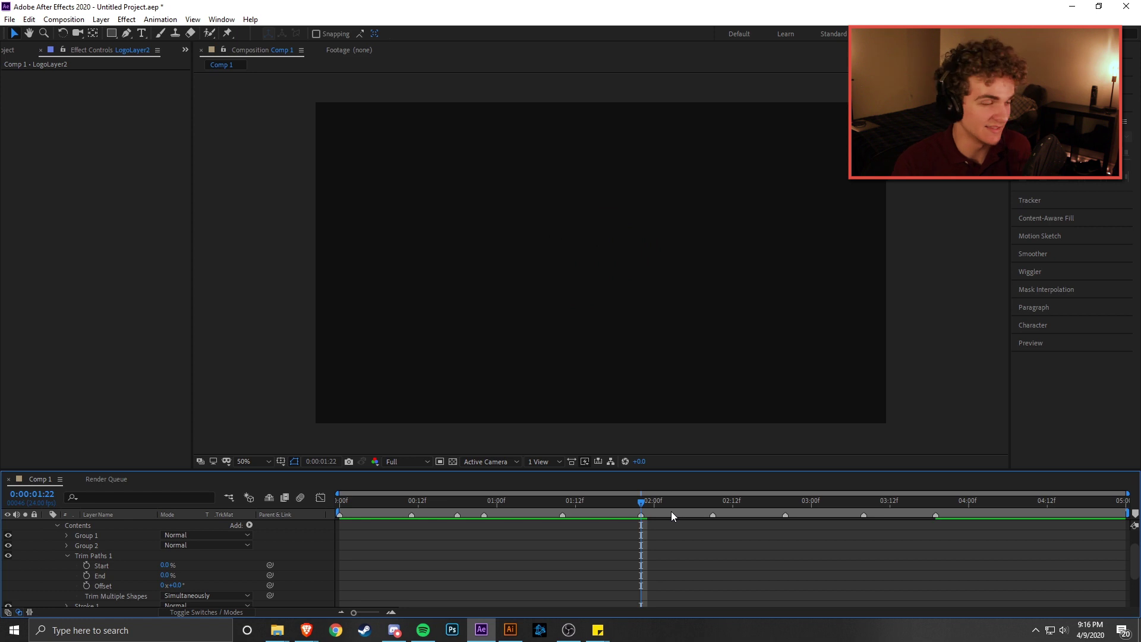
{"action": "mouse_move", "coordinate": [166, 575]}
{"action": "left_mouse_down"}
{"action": "mouse_move", "coordinate": [202, 575]}
{"action": "mouse_move", "coordinate": [185, 575]}
{"action": "left_mouse_up"}
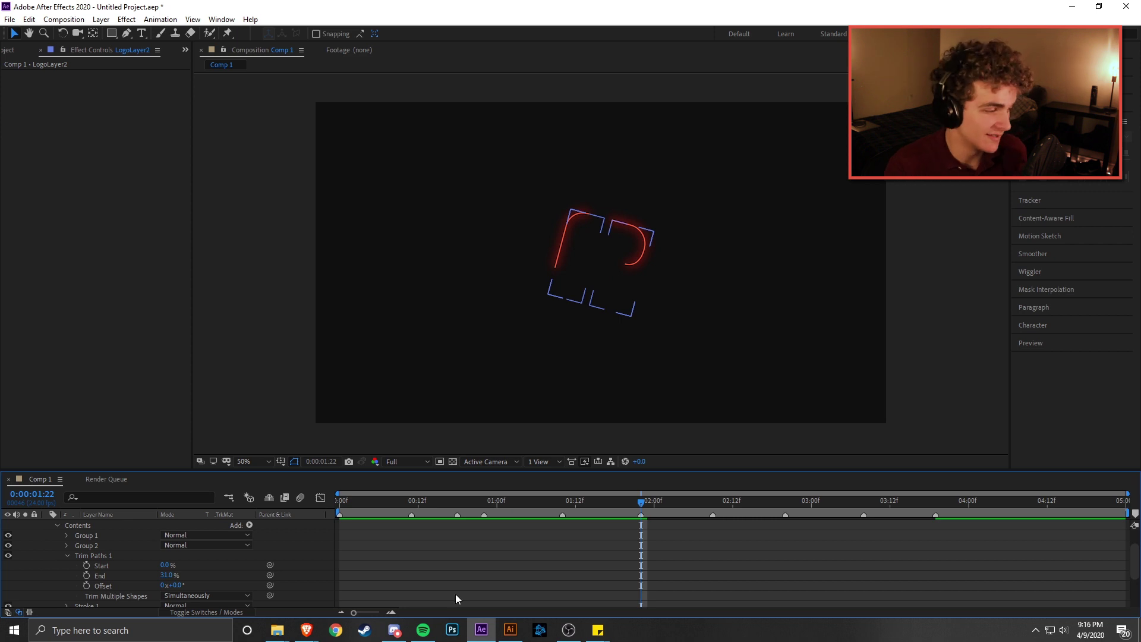
- Set the Trim Paths End of LogoLayer2 to 0% and keyframe it at 0:00:01:22
{"action": "left_click", "coordinate": [115, 568]}
{"action": "left_click", "coordinate": [122, 574]}
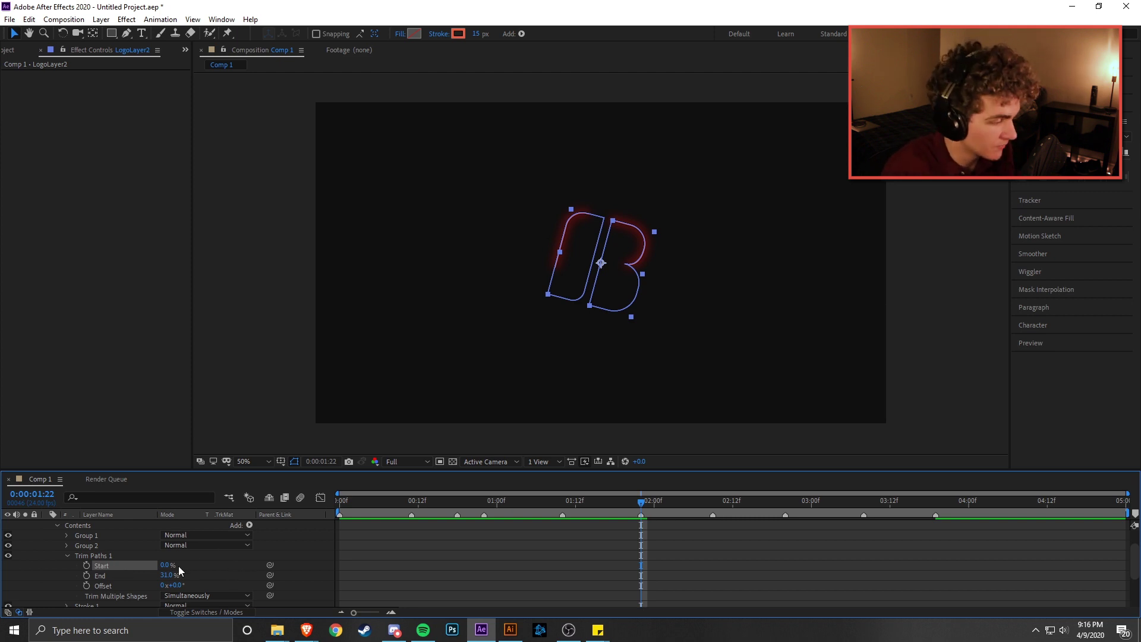
{"action": "left_click_drag", "start_coordinate": [167, 575], "coordinate": [131, 575]}
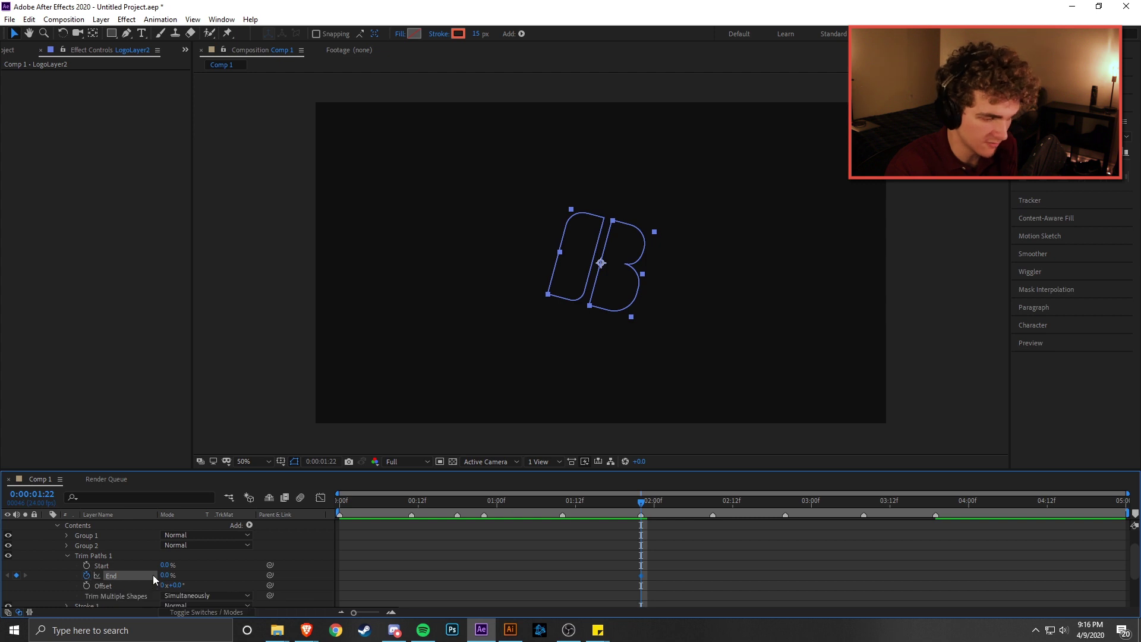
{"action": "left_click", "coordinate": [611, 580]}
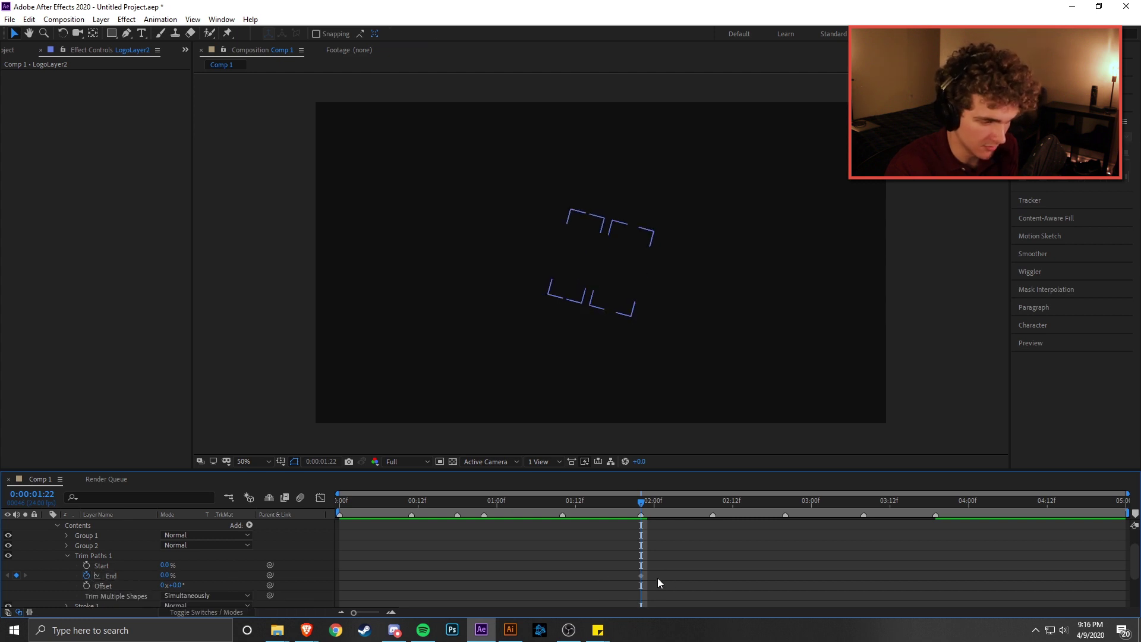
- Set the Trim Paths End of LogoLayer2 to 64% at 0:00:02:18
{"action": "key", "text": "space"}
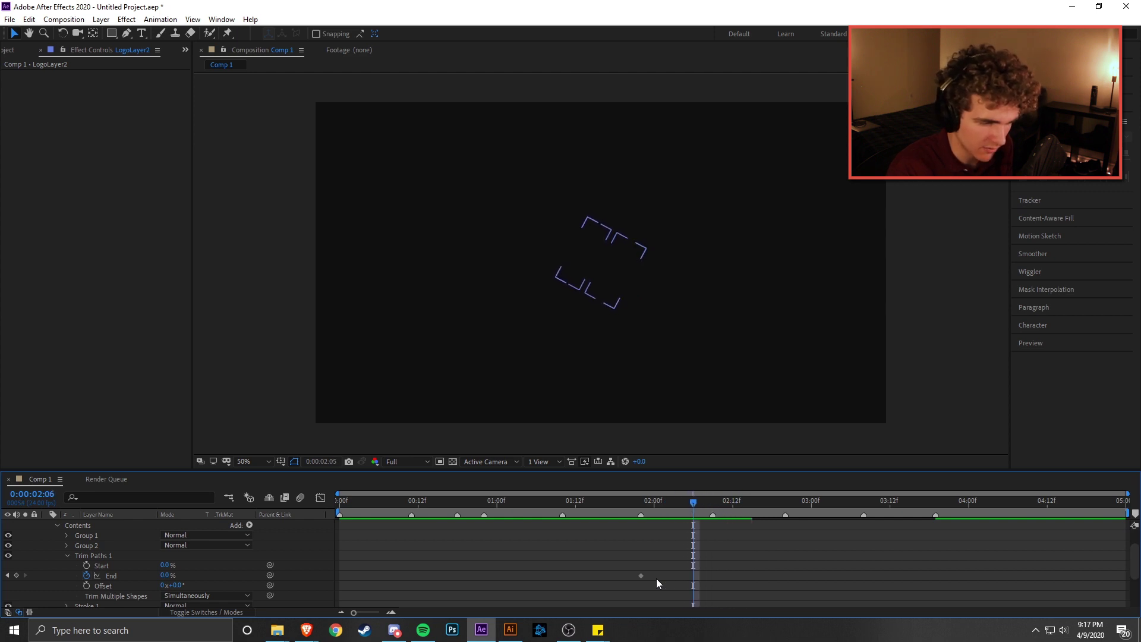
{"action": "key", "text": "space"}
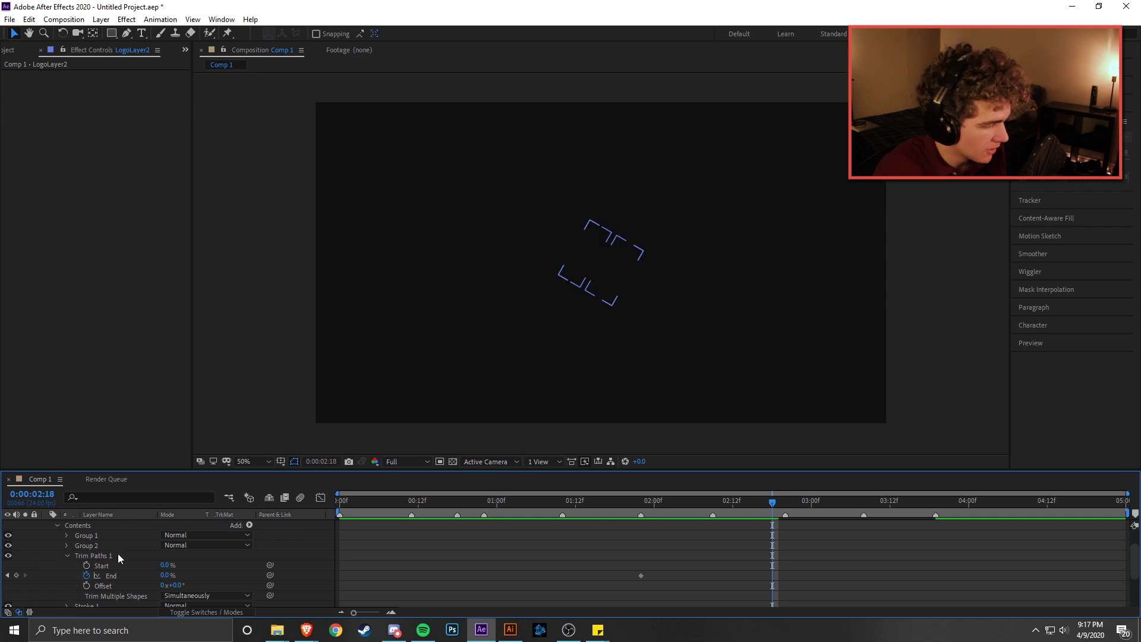
{"action": "left_click_drag", "start_coordinate": [162, 581], "coordinate": [168, 577]}
{"action": "left_click", "coordinate": [168, 576]}
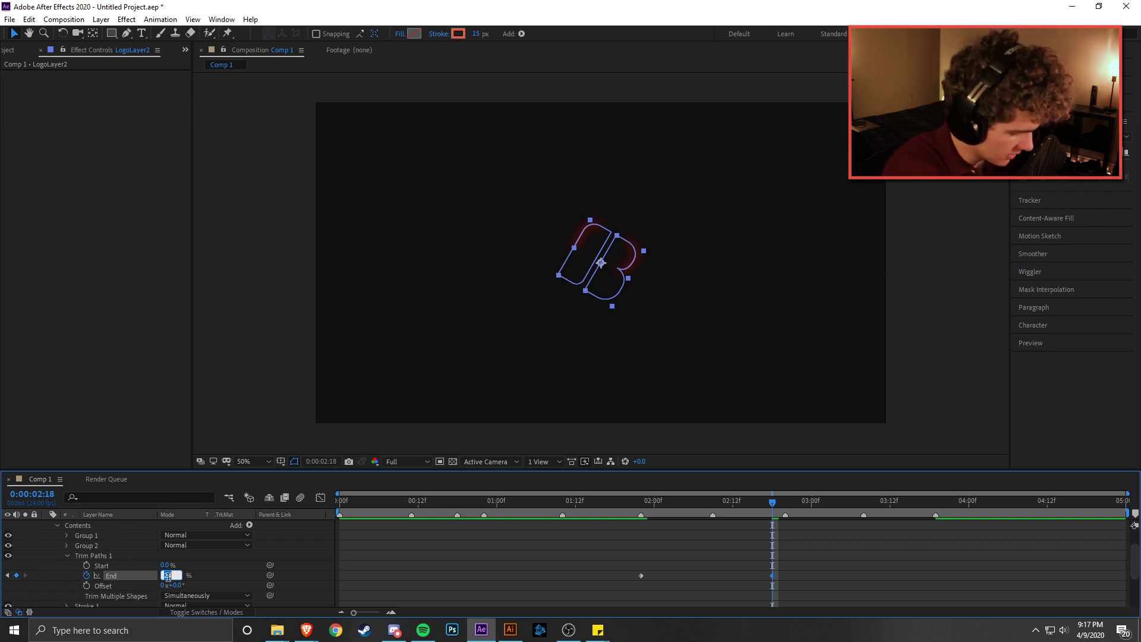
{"action": "type", "text": "64"}
{"action": "left_click", "coordinate": [743, 551]}
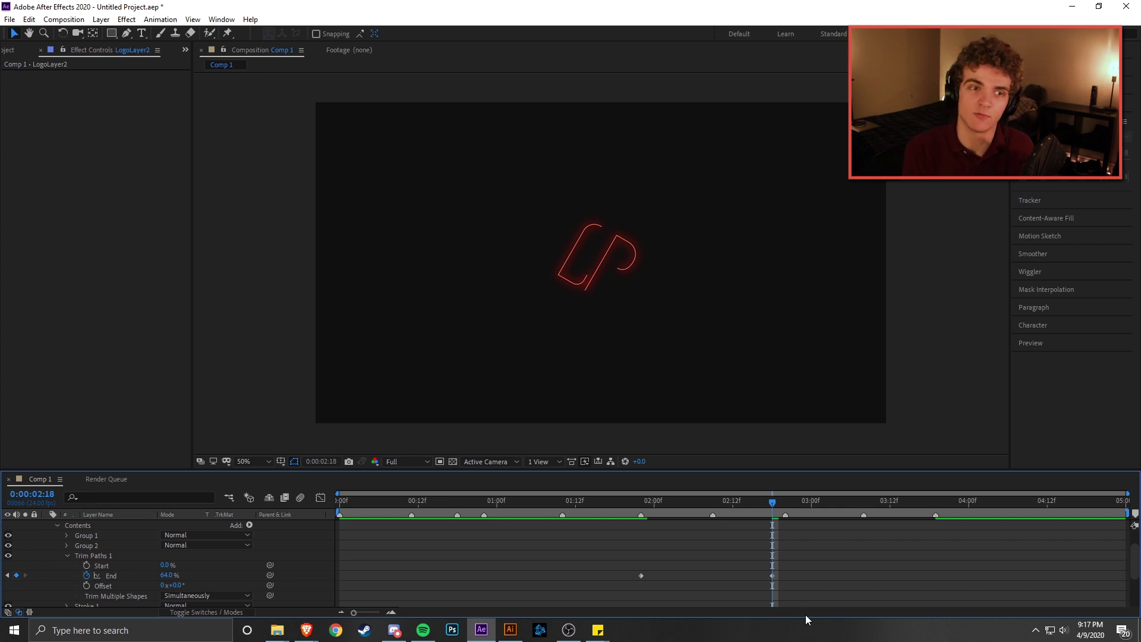
- Compare LogoLayer2's trimmed outline with the full outline by temporarily showing LogoLayer3
{"action": "scroll", "coordinate": [819, 582], "scroll_direction": "up", "scroll_amount": 2}
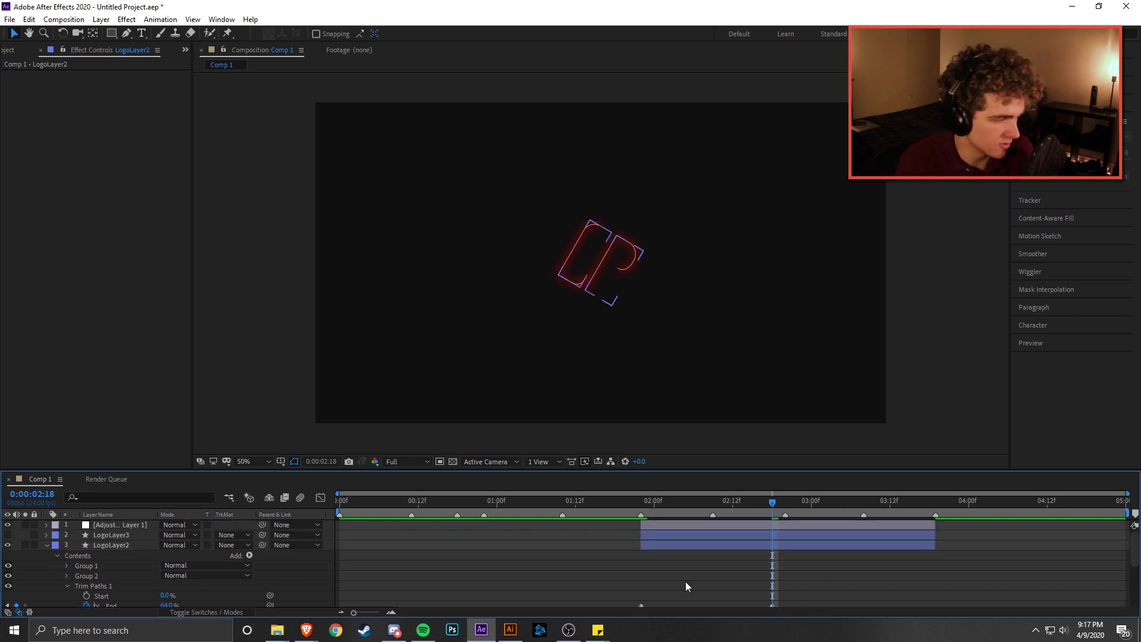
{"action": "left_click", "coordinate": [8, 534]}
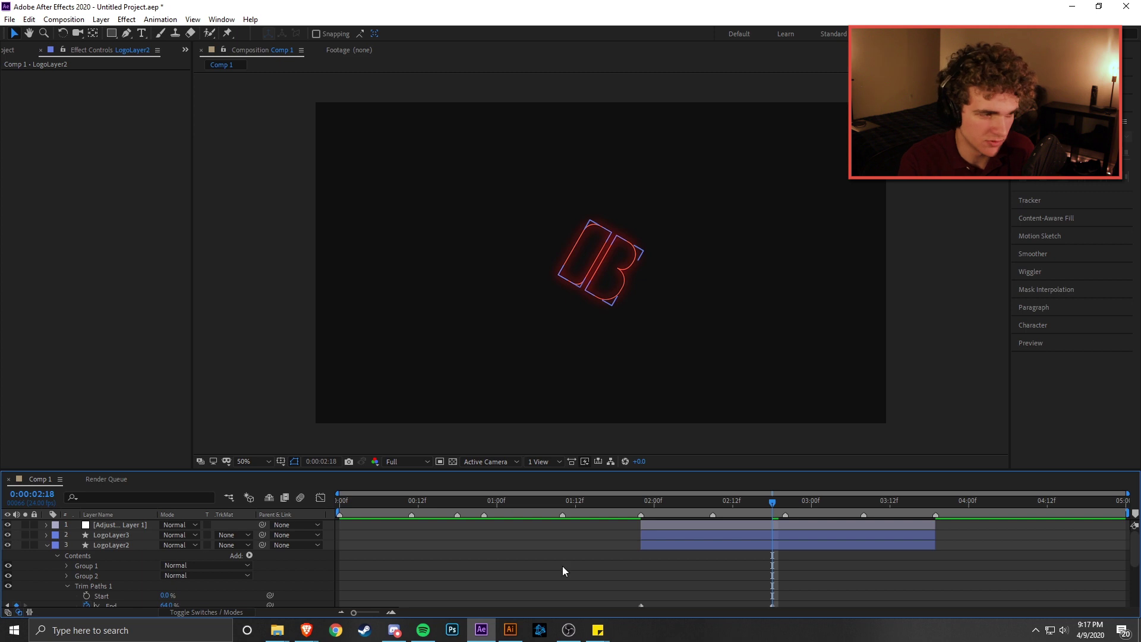
{"action": "left_click", "coordinate": [8, 535]}
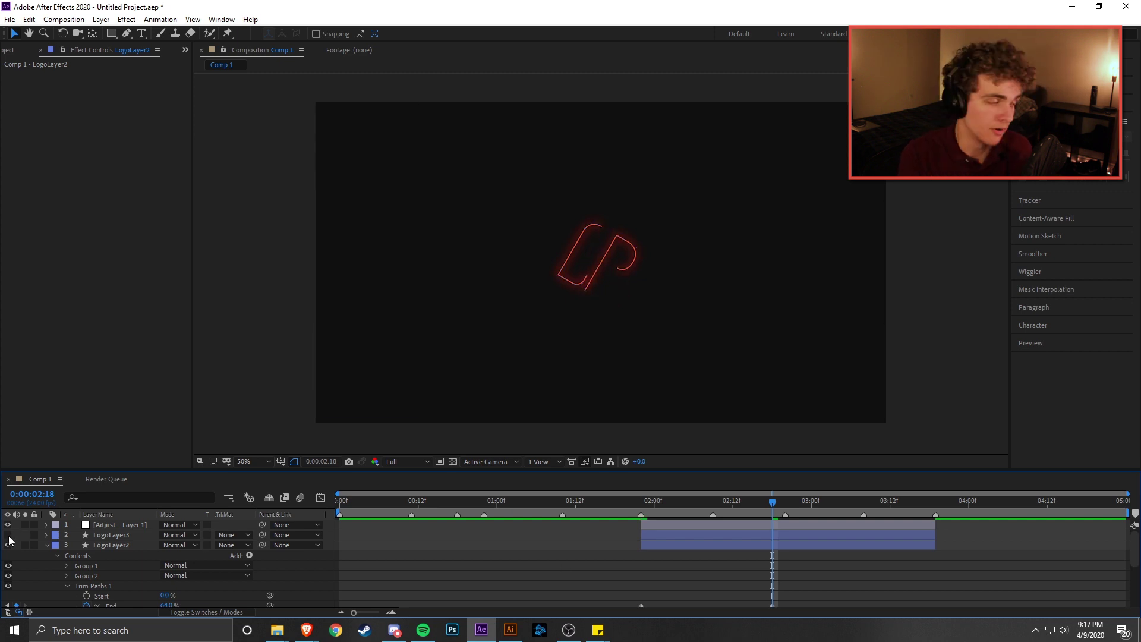
{"action": "left_click", "coordinate": [141, 546]}
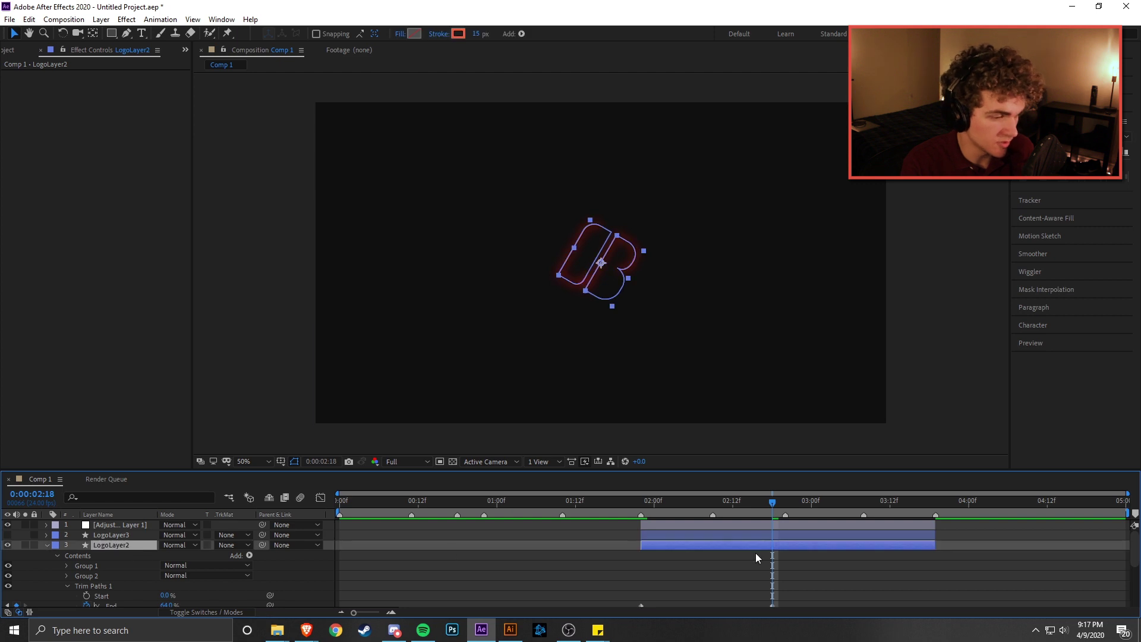
{"action": "left_click", "coordinate": [757, 586]}
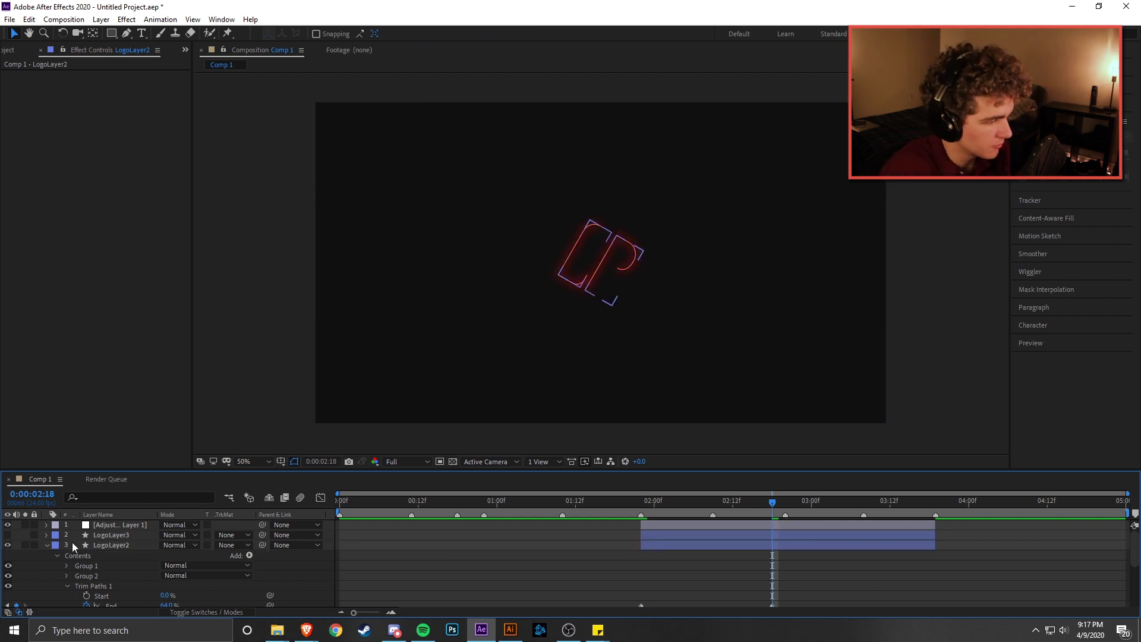
{"action": "left_click", "coordinate": [112, 544]}
{"action": "scroll", "coordinate": [767, 595], "scroll_direction": "down", "scroll_amount": 3}
{"action": "left_click", "coordinate": [744, 550]}
{"action": "scroll", "coordinate": [791, 558], "scroll_direction": "up", "scroll_amount": 3}
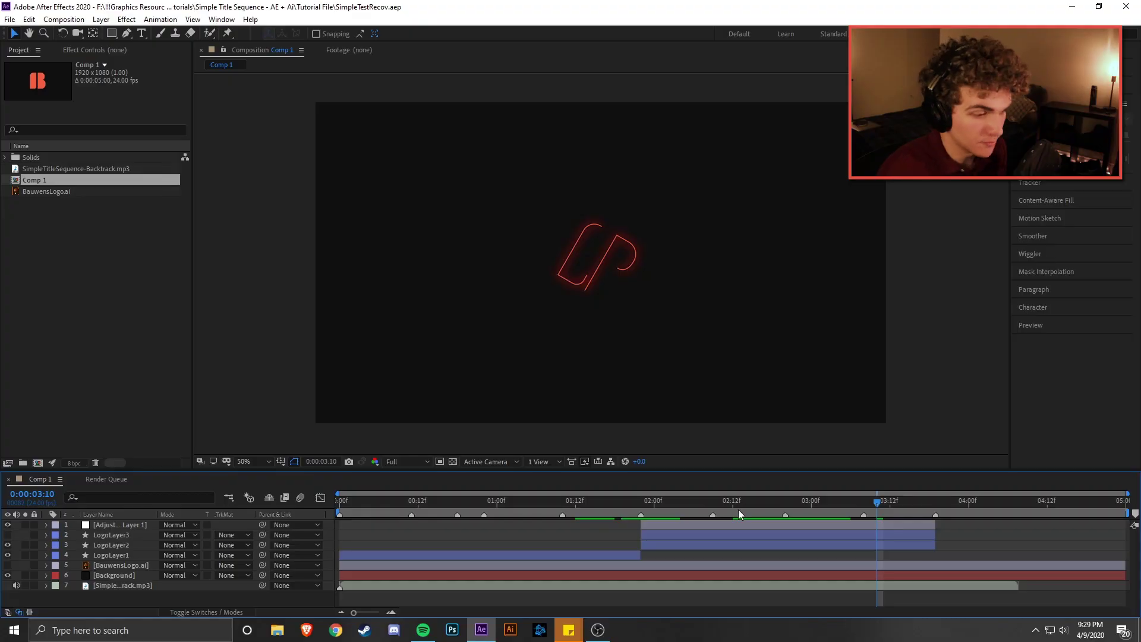
- Reveal LogoLayer2's Scale keyframes in the timeline and move the current time to 0:00:02:20
{"action": "mouse_move", "coordinate": [751, 503]}
{"action": "left_mouse_down"}
{"action": "mouse_move", "coordinate": [632, 512]}
{"action": "mouse_move", "coordinate": [768, 516]}
{"action": "left_mouse_up"}
{"action": "left_click", "coordinate": [774, 538]}
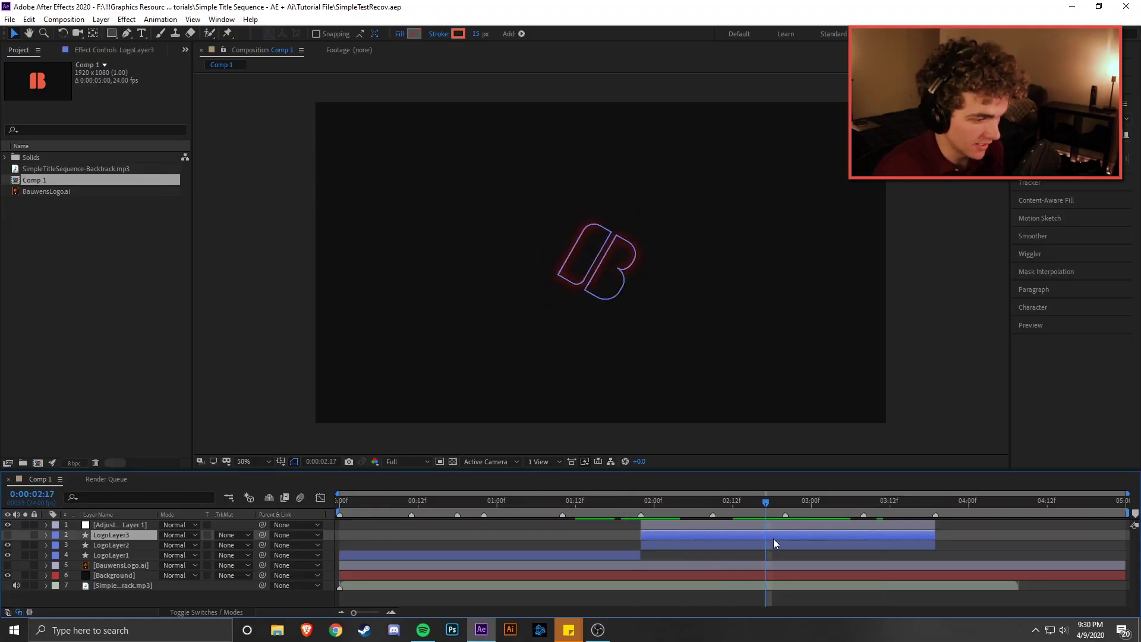
{"action": "left_click", "coordinate": [776, 544]}
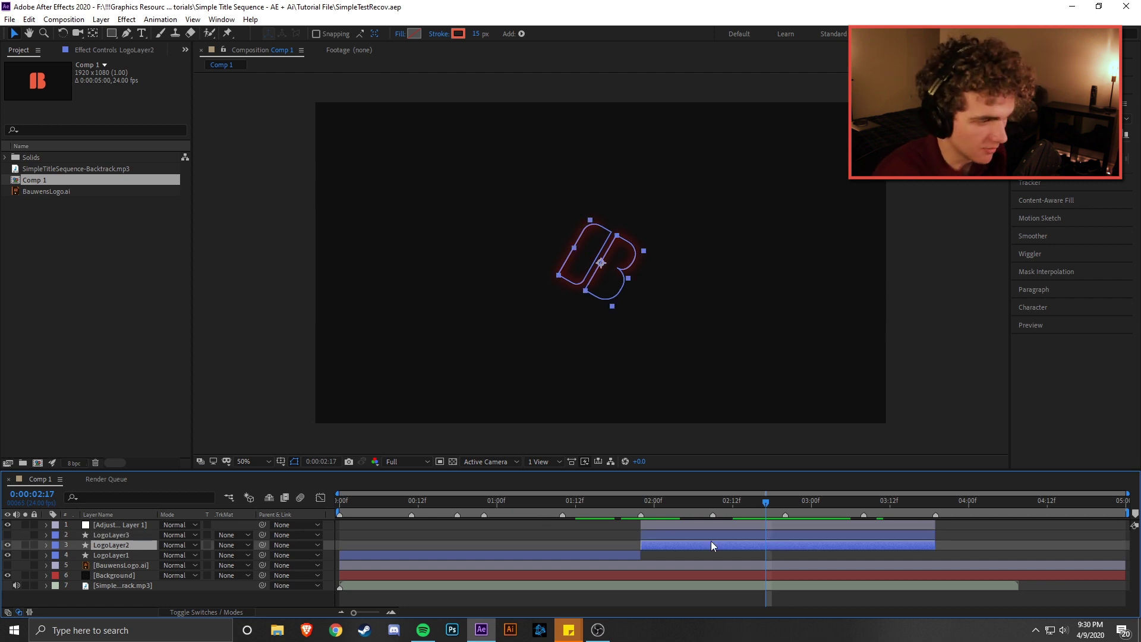
{"action": "key", "text": "s"}
{"action": "left_click", "coordinate": [783, 506]}
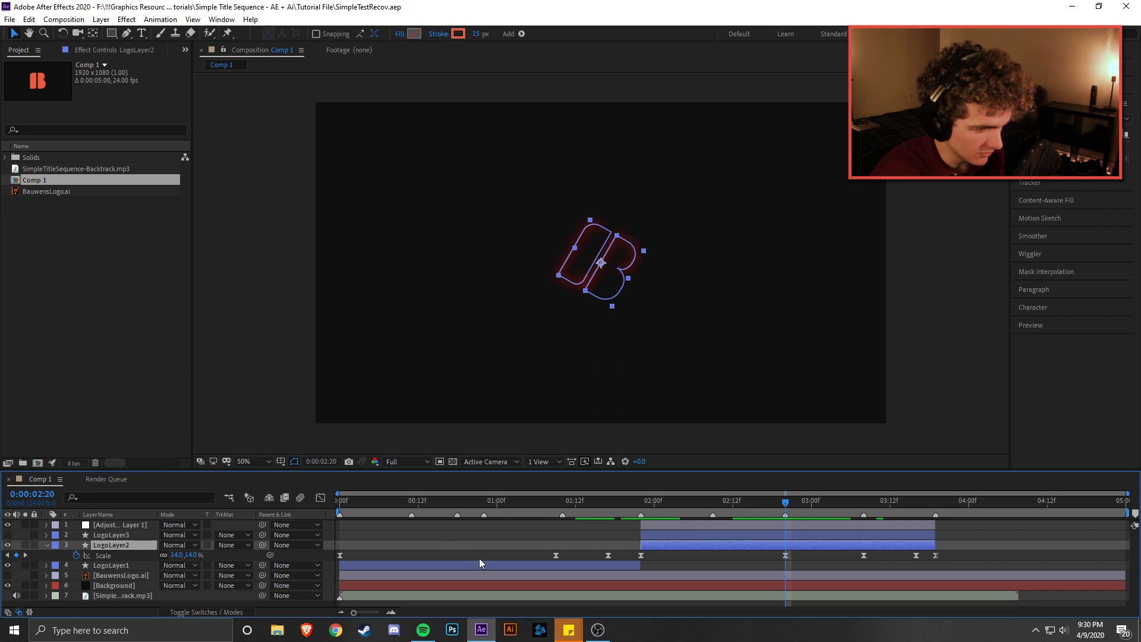
- Set LogoLayer2's Scale keyframes at 0:00:02:20 and 0:00:03:08 to 34%
{"action": "left_click_drag", "start_coordinate": [786, 503], "coordinate": [863, 505]}
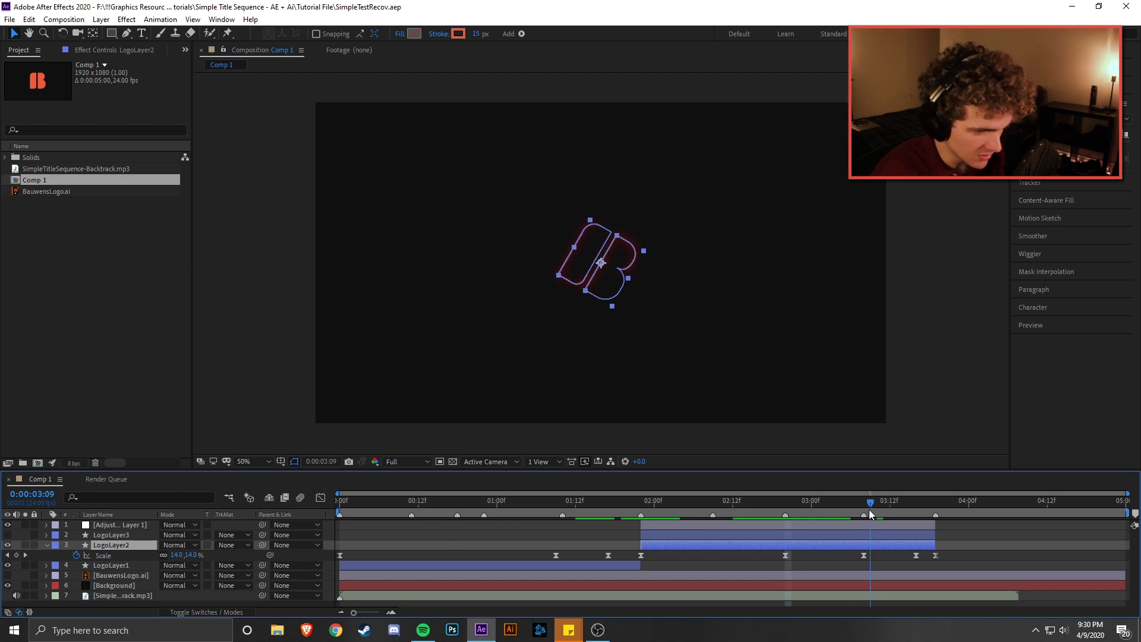
{"action": "left_click_drag", "start_coordinate": [873, 556], "coordinate": [727, 560]}
{"action": "mouse_move", "coordinate": [194, 555]}
{"action": "left_mouse_down"}
{"action": "mouse_move", "coordinate": [209, 554]}
{"action": "mouse_move", "coordinate": [198, 555]}
{"action": "left_mouse_up"}
{"action": "left_click", "coordinate": [198, 555]}
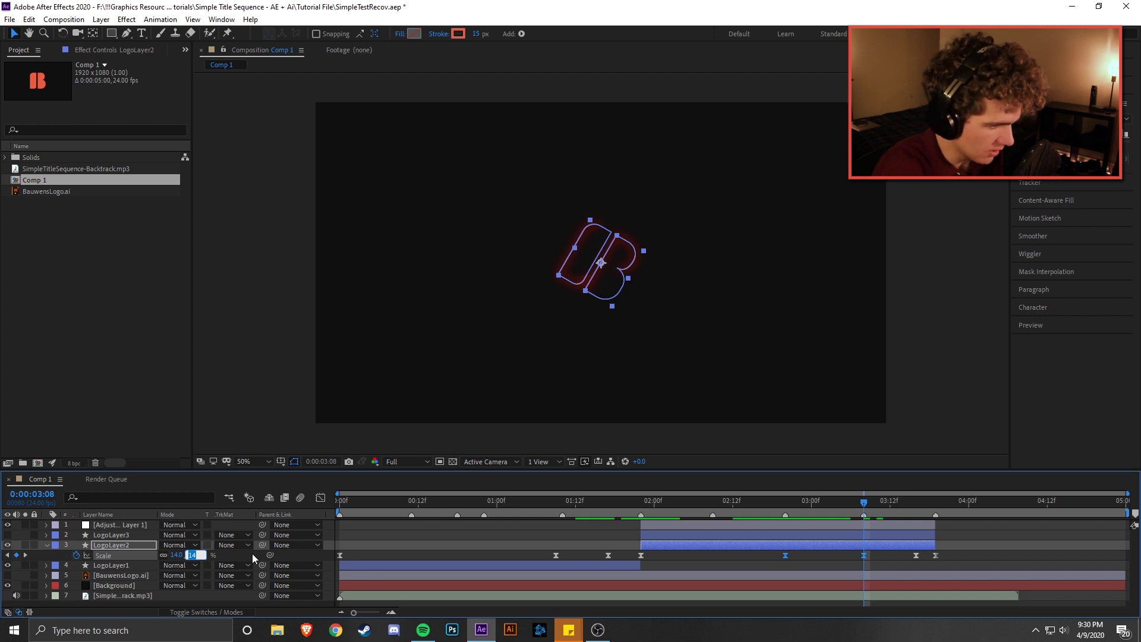
{"action": "type", "text": "14"}
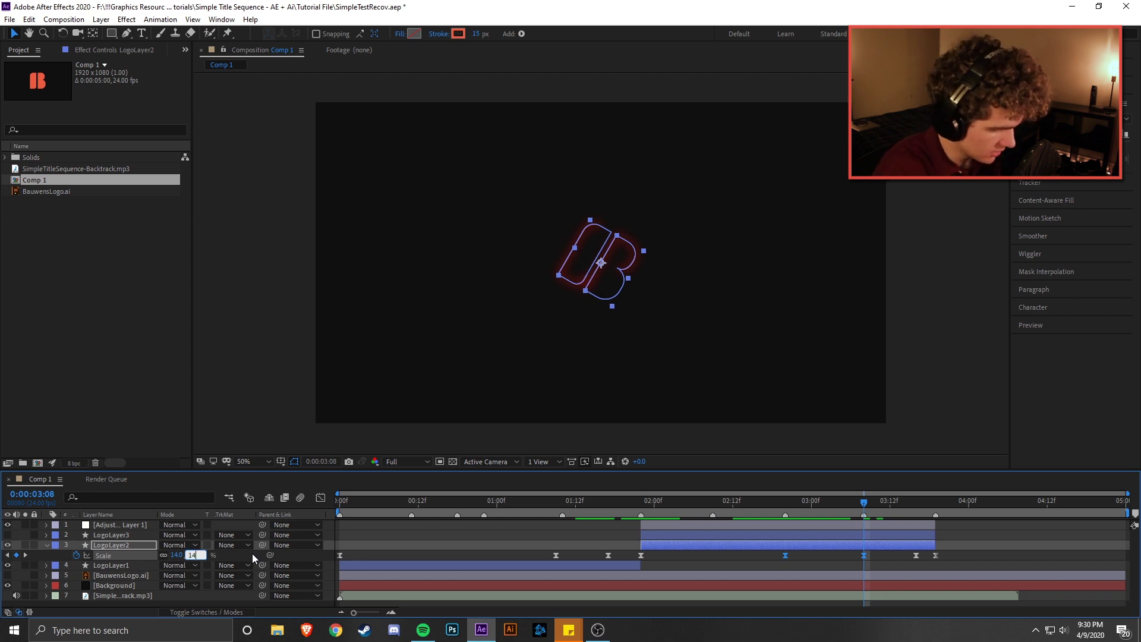
{"action": "key", "text": "BackSpace"}
{"action": "key", "text": "BackSpace"}
{"action": "type", "text": "34"}
{"action": "key", "text": "Return"}
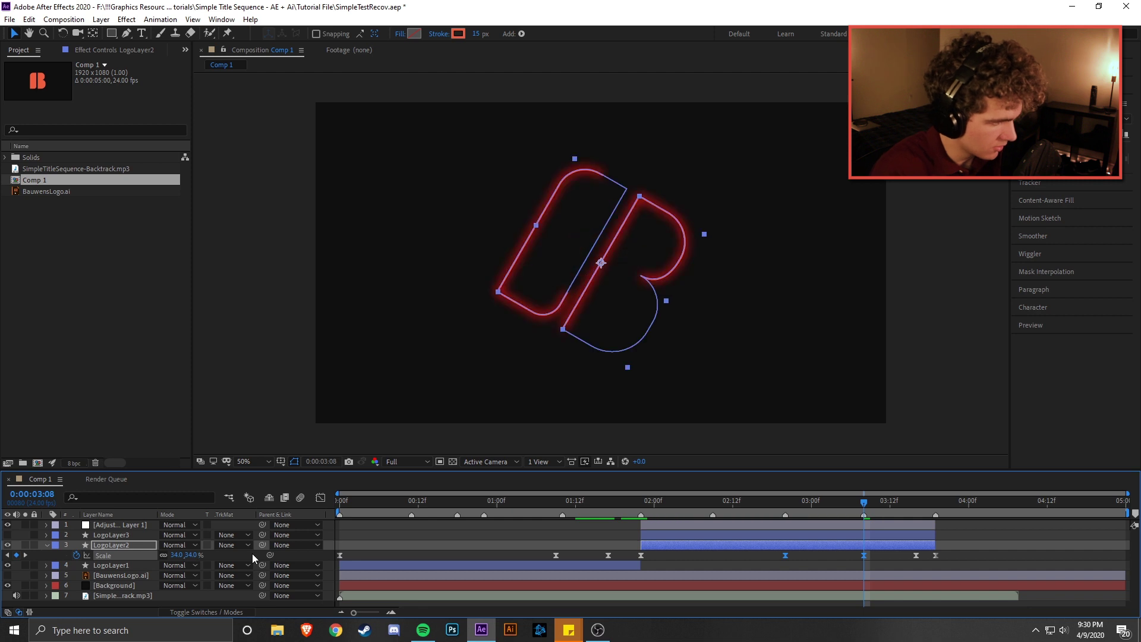
{"action": "left_click", "coordinate": [519, 547]}
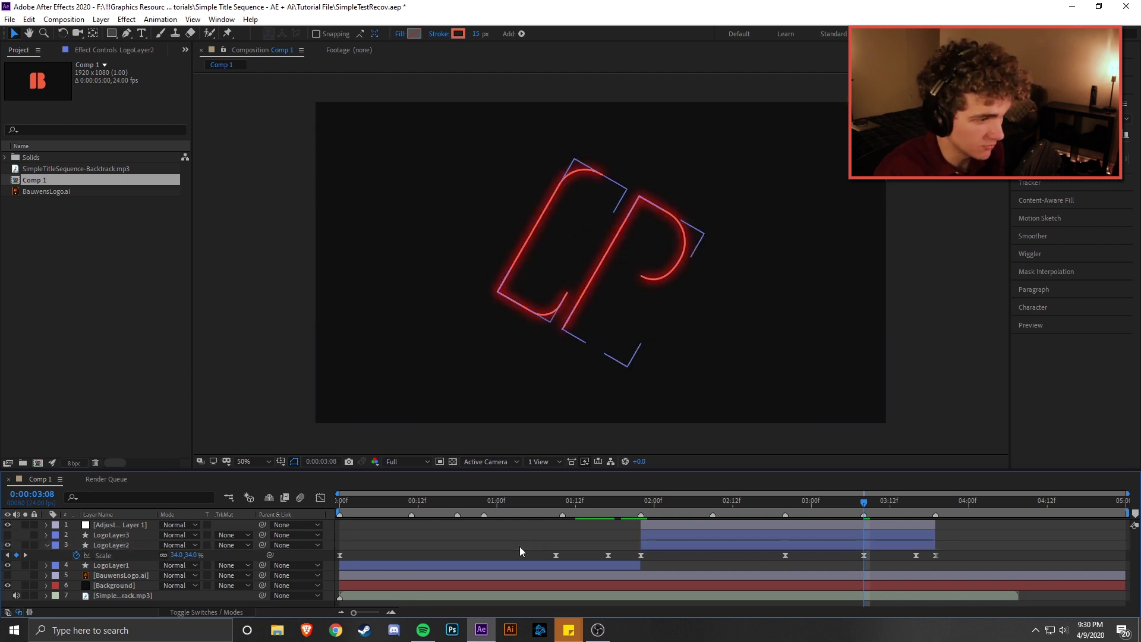
- Make LogoLayer3 visible alongside the enlarged LogoLayer2 outline and select it
{"action": "left_click", "coordinate": [7, 575]}
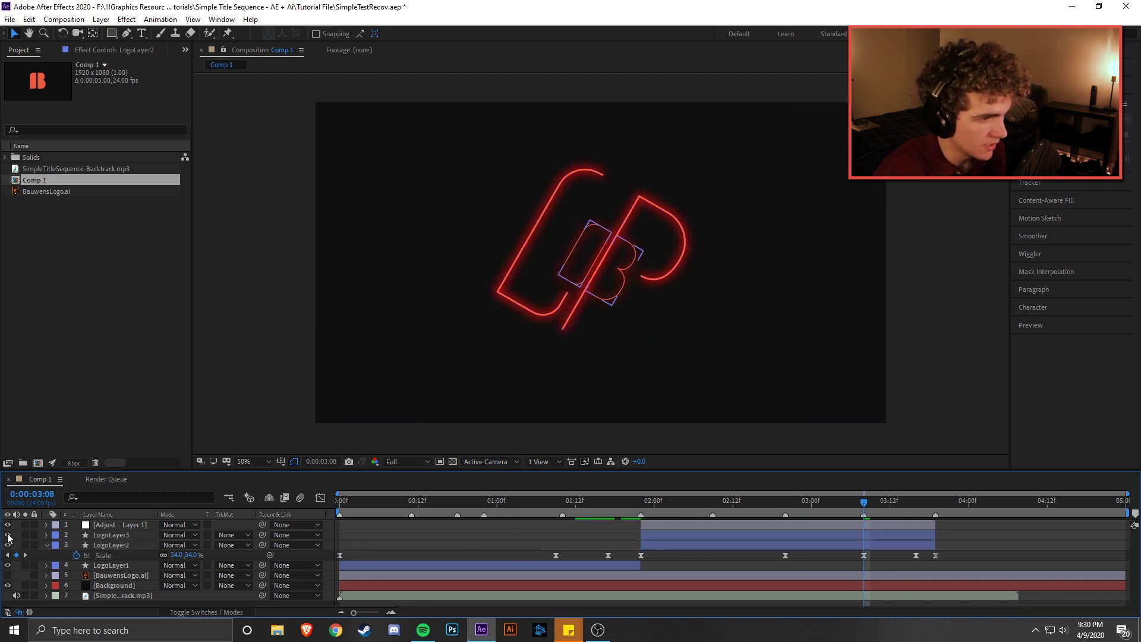
{"action": "left_click", "coordinate": [675, 558]}
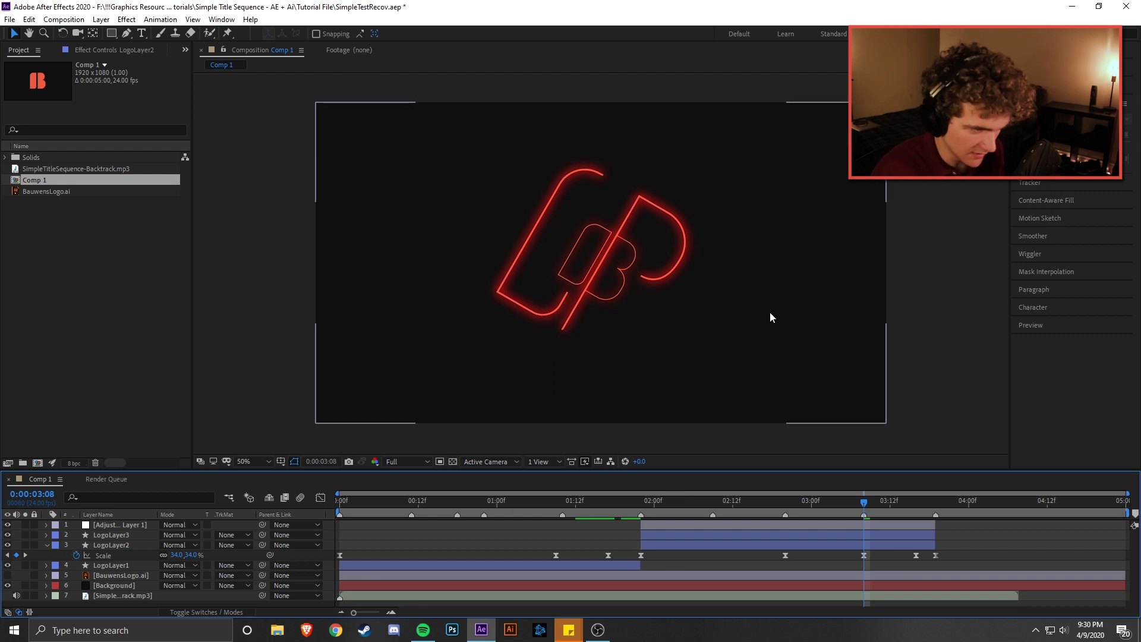
{"action": "left_click", "coordinate": [735, 540]}
{"action": "left_click", "coordinate": [133, 548]}
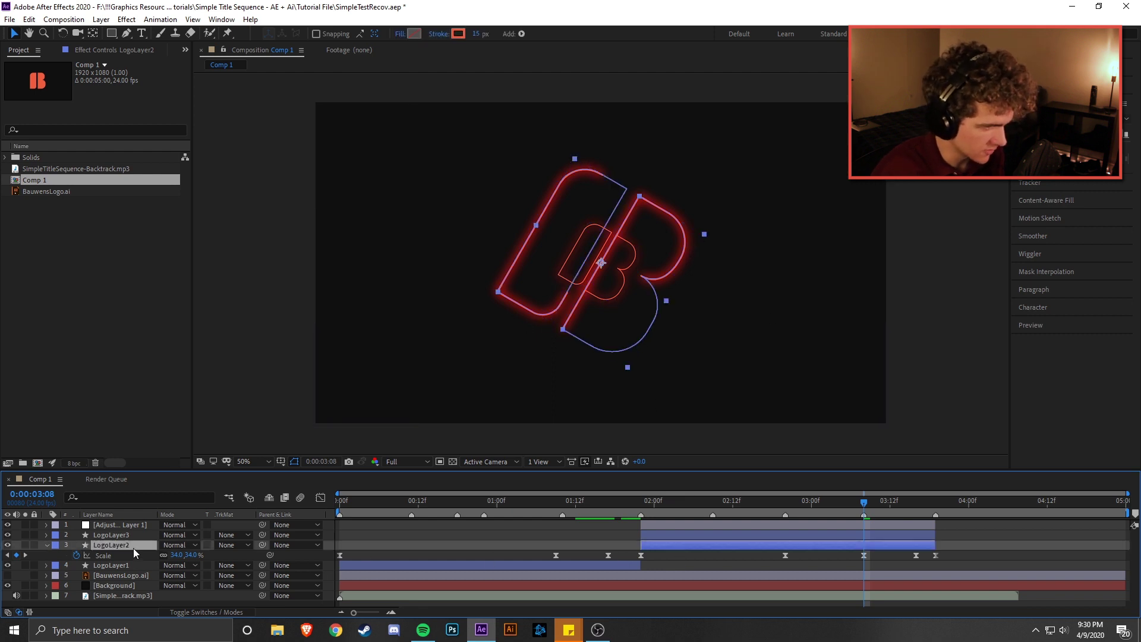
{"action": "left_click", "coordinate": [130, 537]}
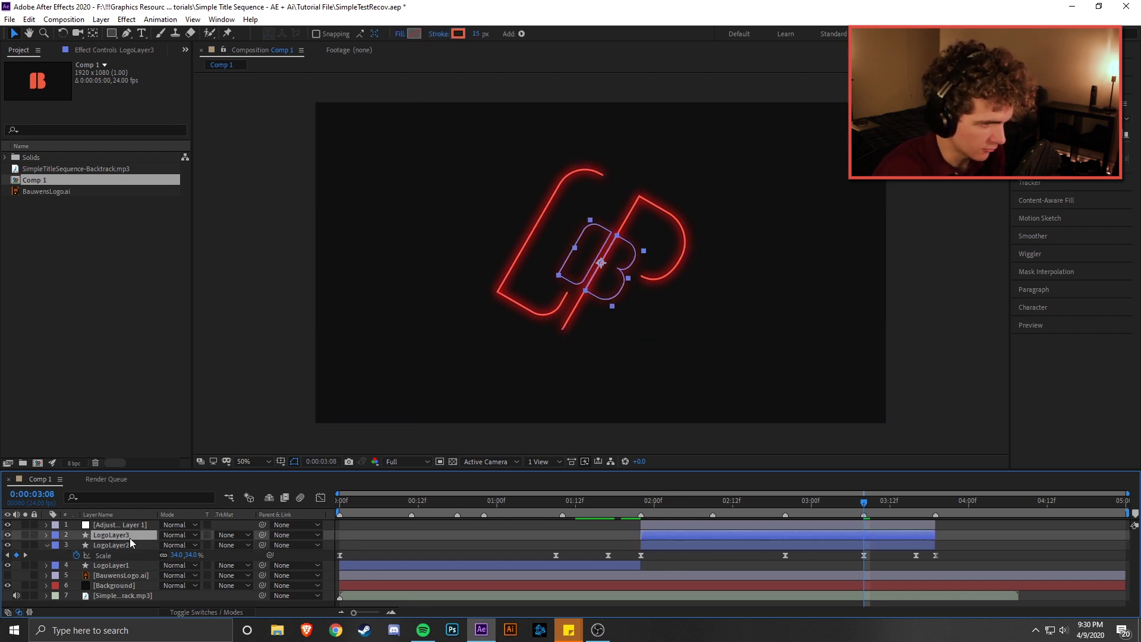
- Change LogoLayer2's Stroke 1 colour to white (FFFFFF) and collapse the layer's properties
{"action": "left_click", "coordinate": [99, 542]}
{"action": "left_click", "coordinate": [57, 541]}
{"action": "left_click", "coordinate": [65, 581]}
{"action": "scroll", "coordinate": [63, 579], "scroll_direction": "down", "scroll_amount": 2}
{"action": "left_click", "coordinate": [166, 544]}
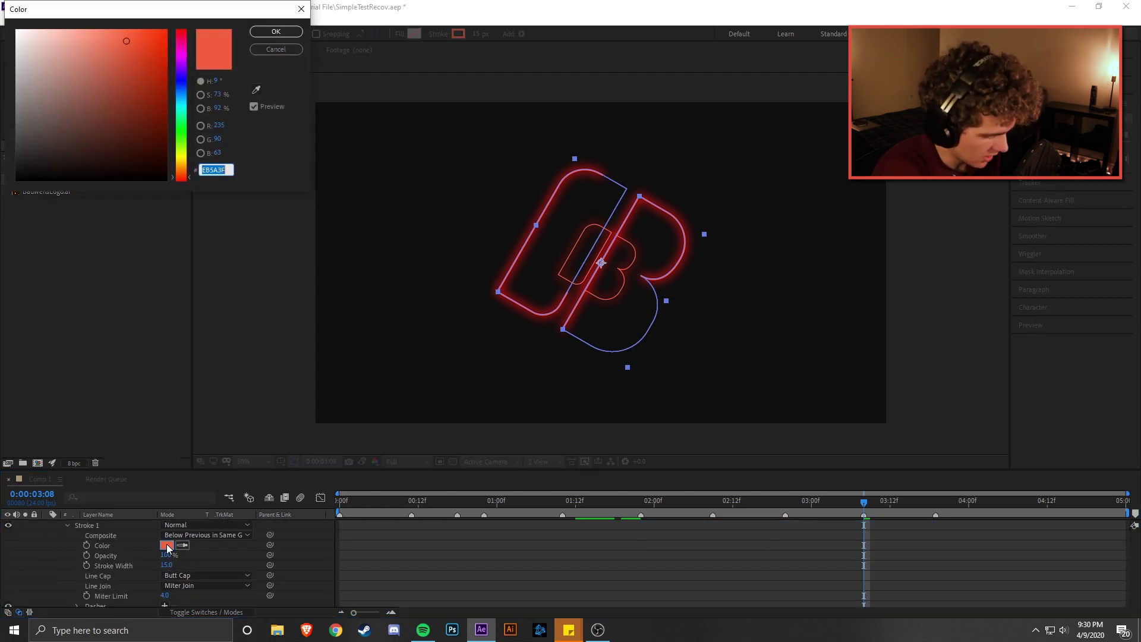
{"action": "type", "text": "ffffff"}
{"action": "key", "text": "Return"}
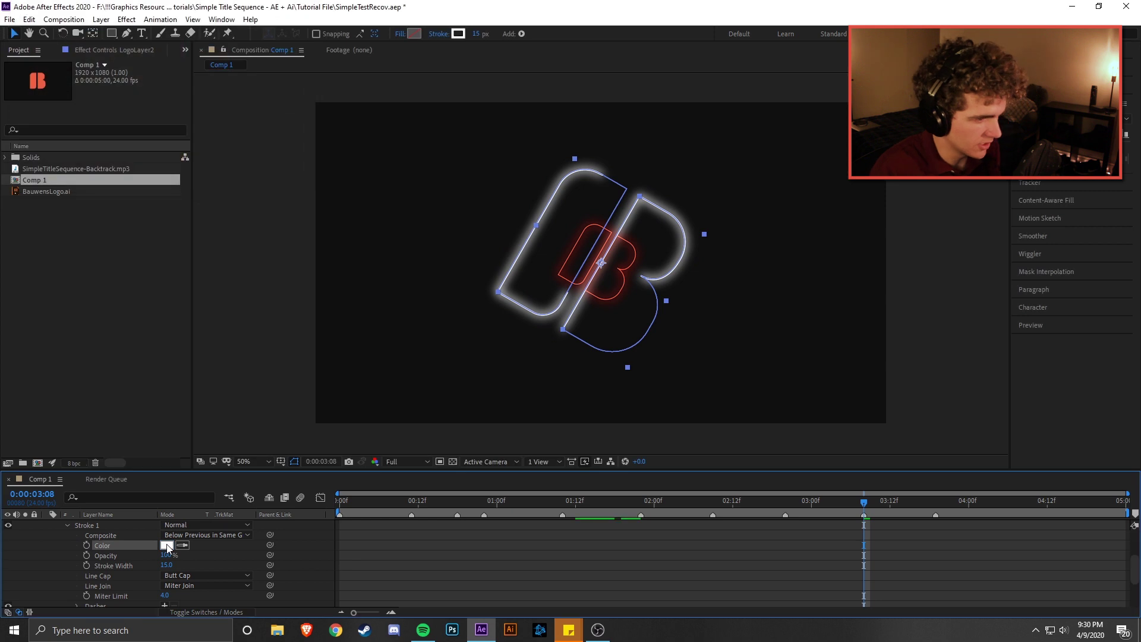
{"action": "left_click", "coordinate": [468, 551]}
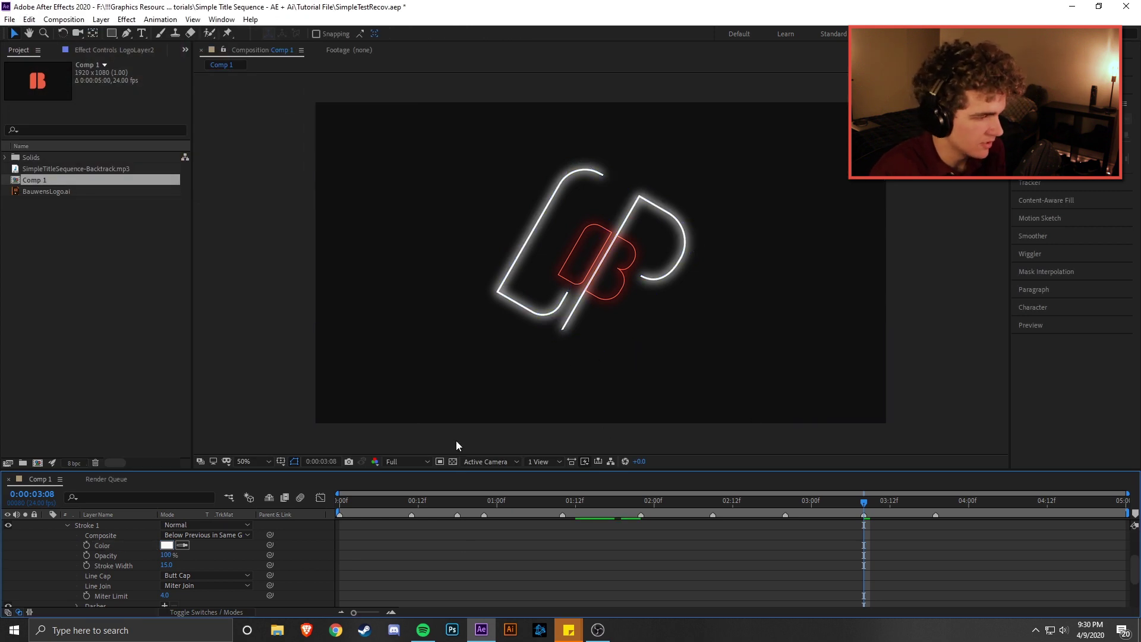
{"action": "left_click", "coordinate": [154, 548]}
{"action": "scroll", "coordinate": [72, 562], "scroll_direction": "up", "scroll_amount": 3}
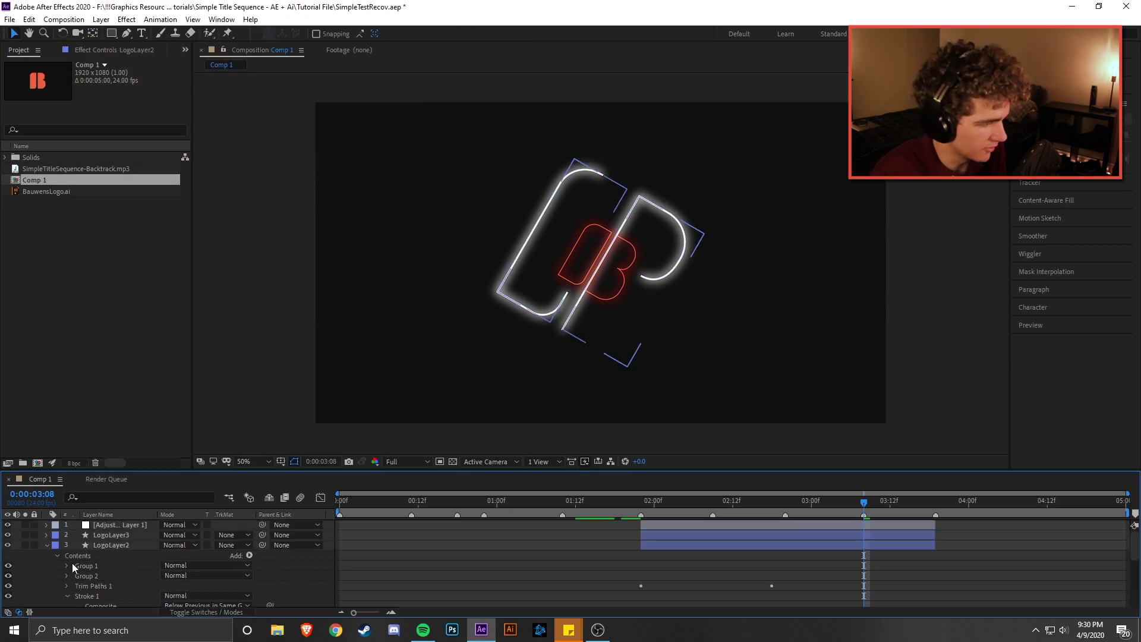
{"action": "left_click", "coordinate": [48, 545]}
- On the adjustment layer's Glow effect, set the Glow Radius to 118 and the Glow Intensity to 2.0
{"action": "left_click", "coordinate": [652, 525]}
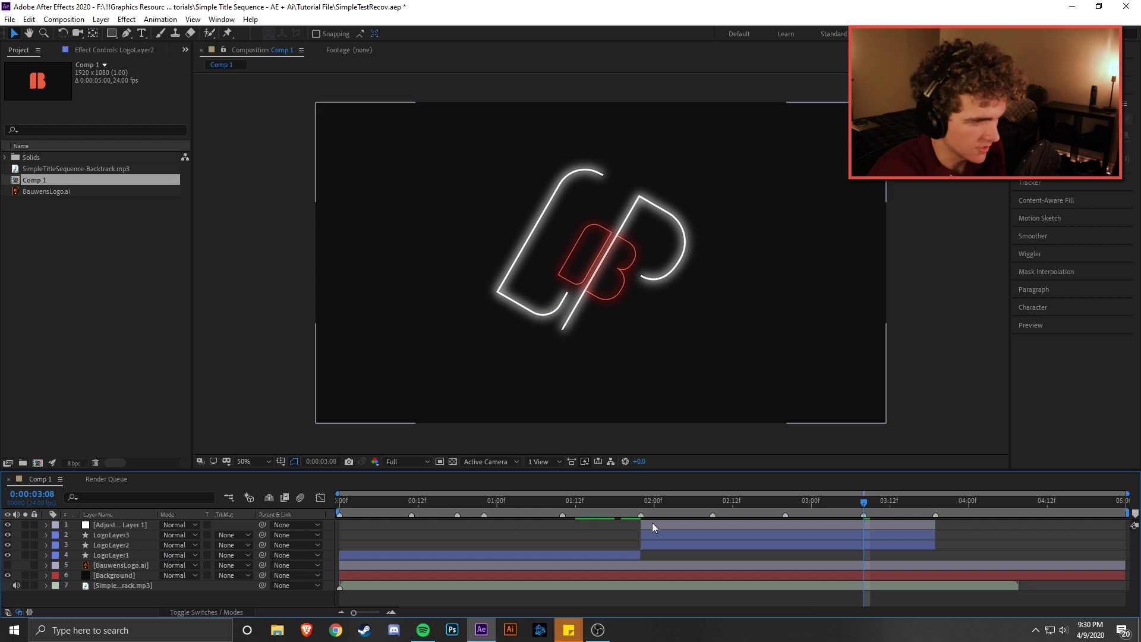
{"action": "left_click", "coordinate": [651, 524]}
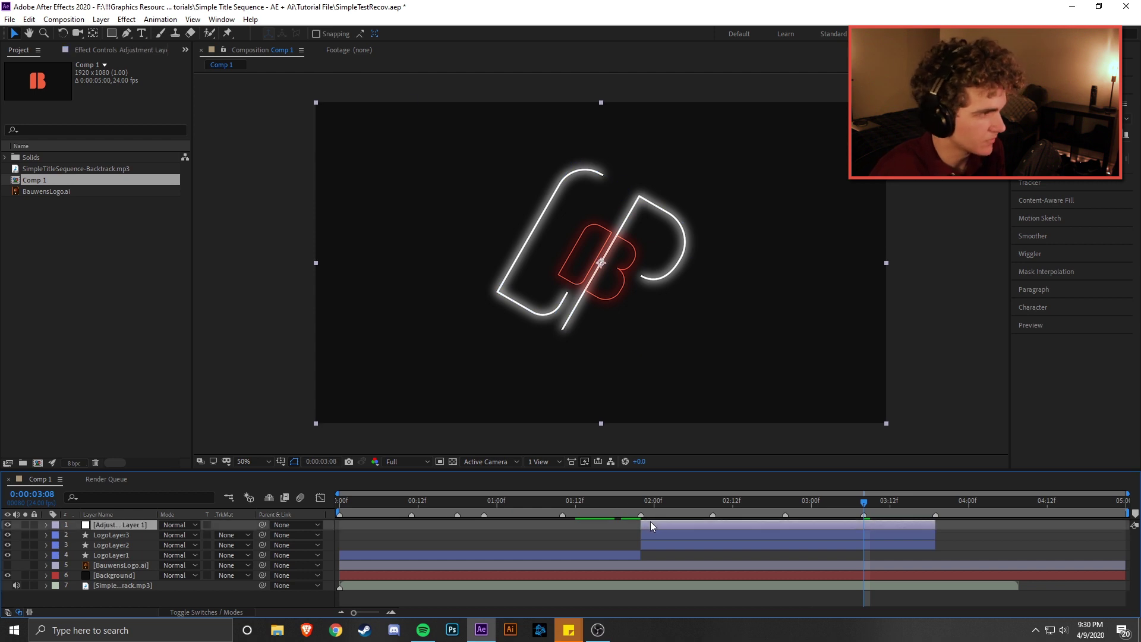
{"action": "left_click", "coordinate": [126, 51]}
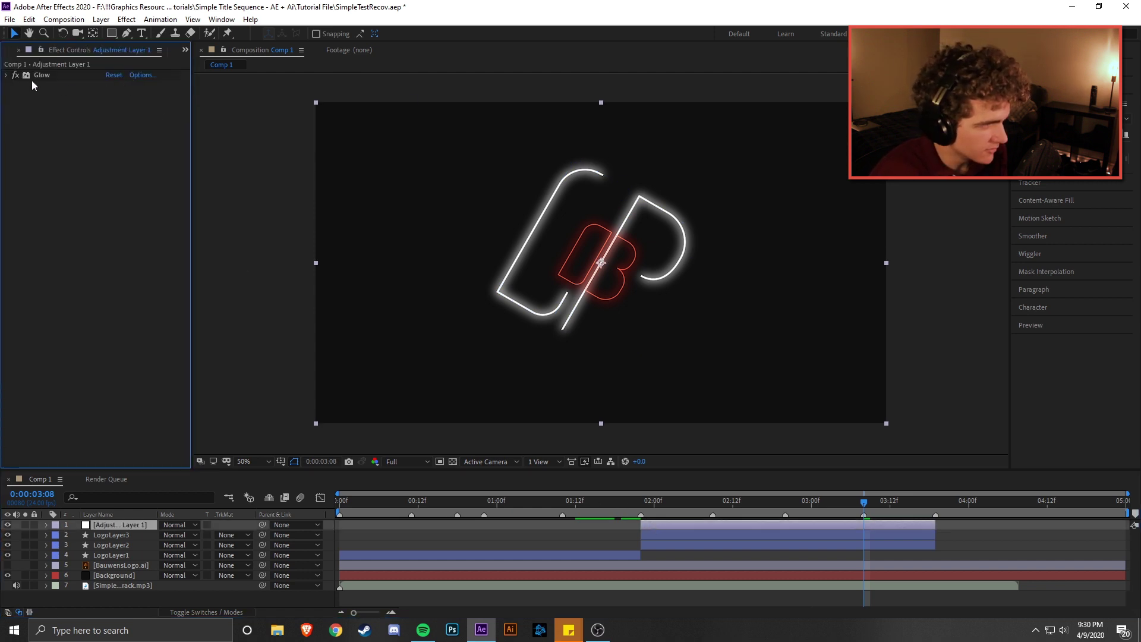
{"action": "left_click", "coordinate": [6, 75]}
{"action": "left_click_drag", "start_coordinate": [109, 104], "coordinate": [156, 141]}
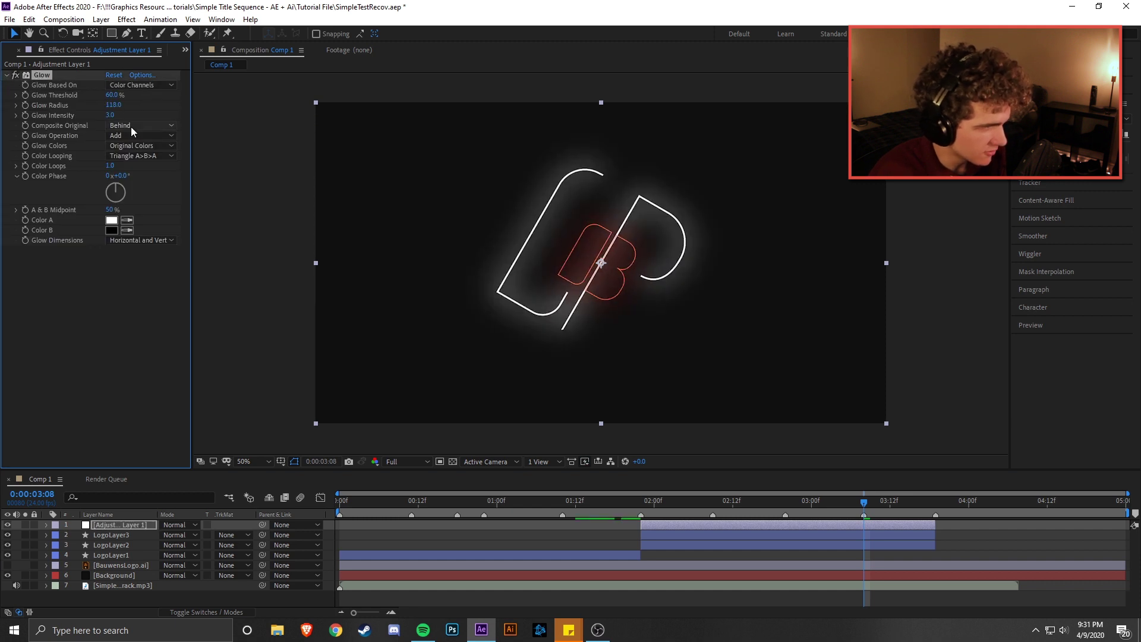
{"action": "left_click_drag", "start_coordinate": [105, 116], "coordinate": [47, 122]}
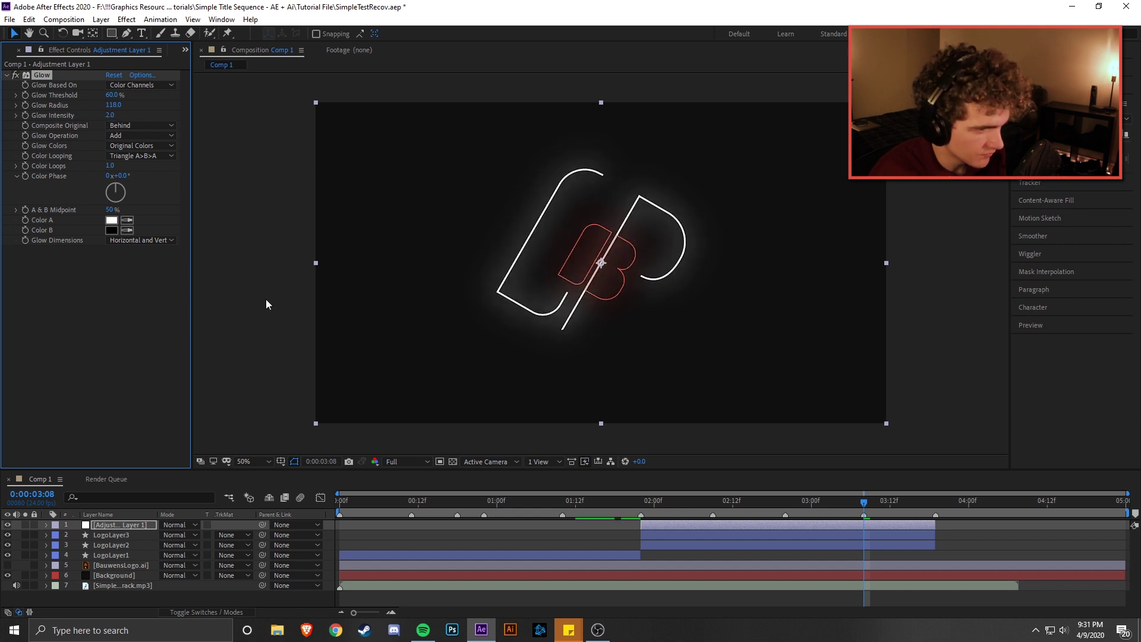
{"action": "left_click", "coordinate": [646, 543]}
{"action": "left_click", "coordinate": [621, 357]}
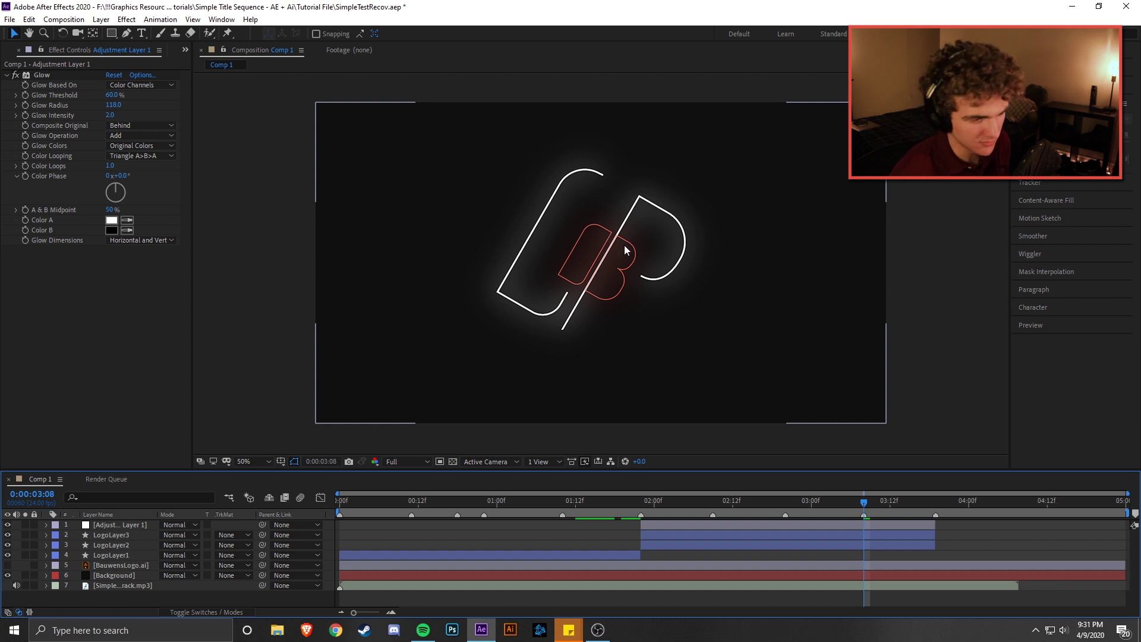
- Add a Stroke layer style to LogoLayer3 and sample its colour from the dark composition background
{"action": "left_click", "coordinate": [654, 534]}
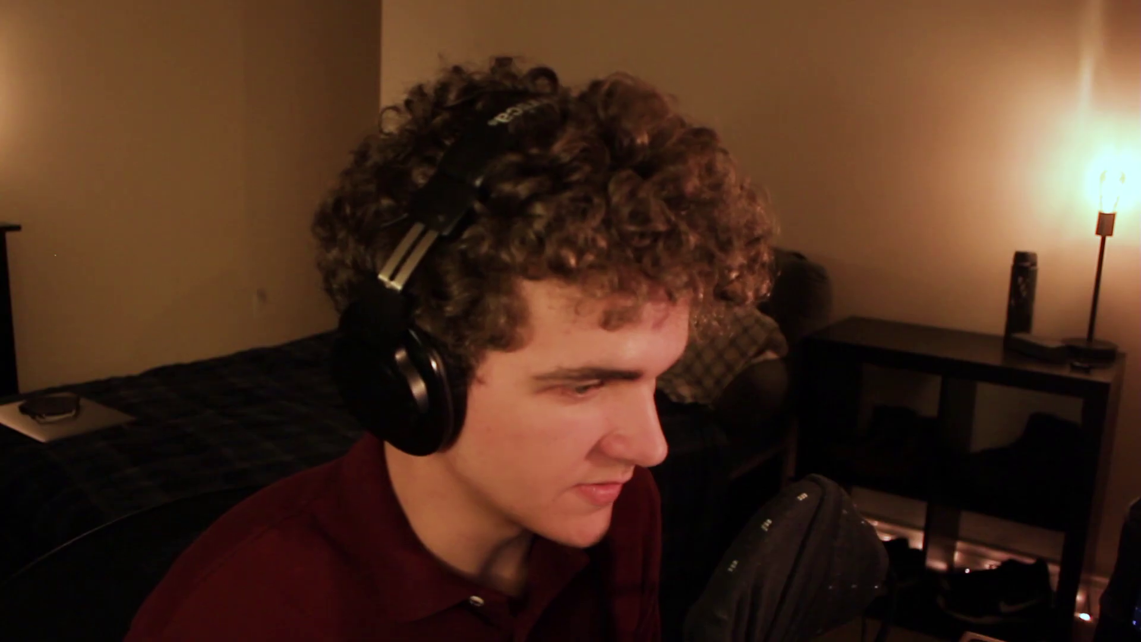
{"action": "right_click", "coordinate": [130, 533]}
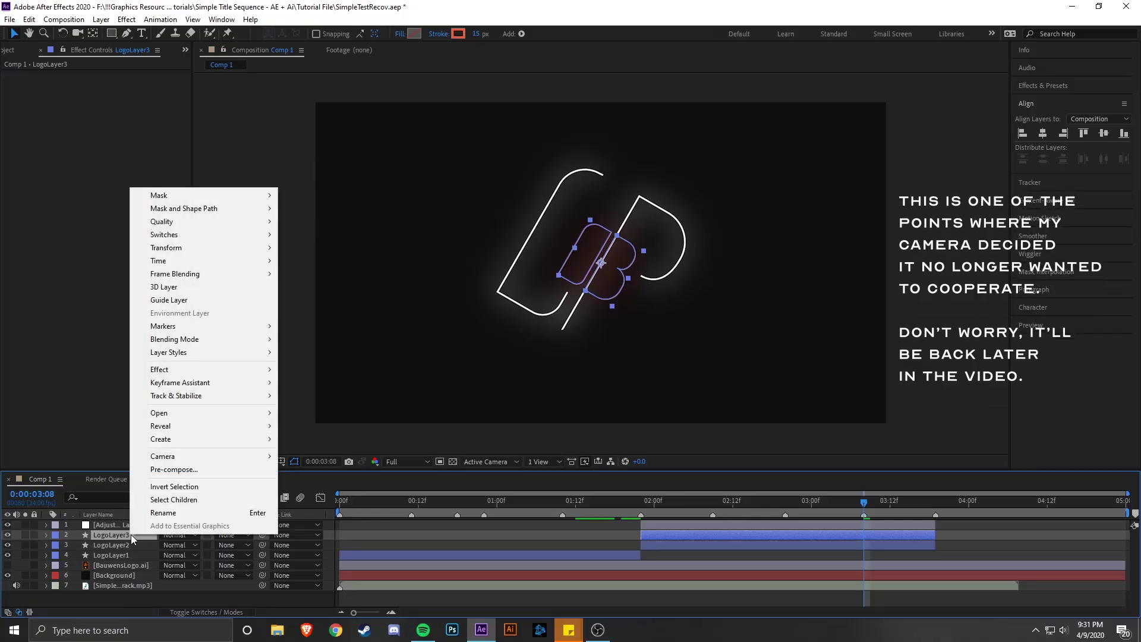
{"action": "mouse_move", "coordinate": [208, 354]}
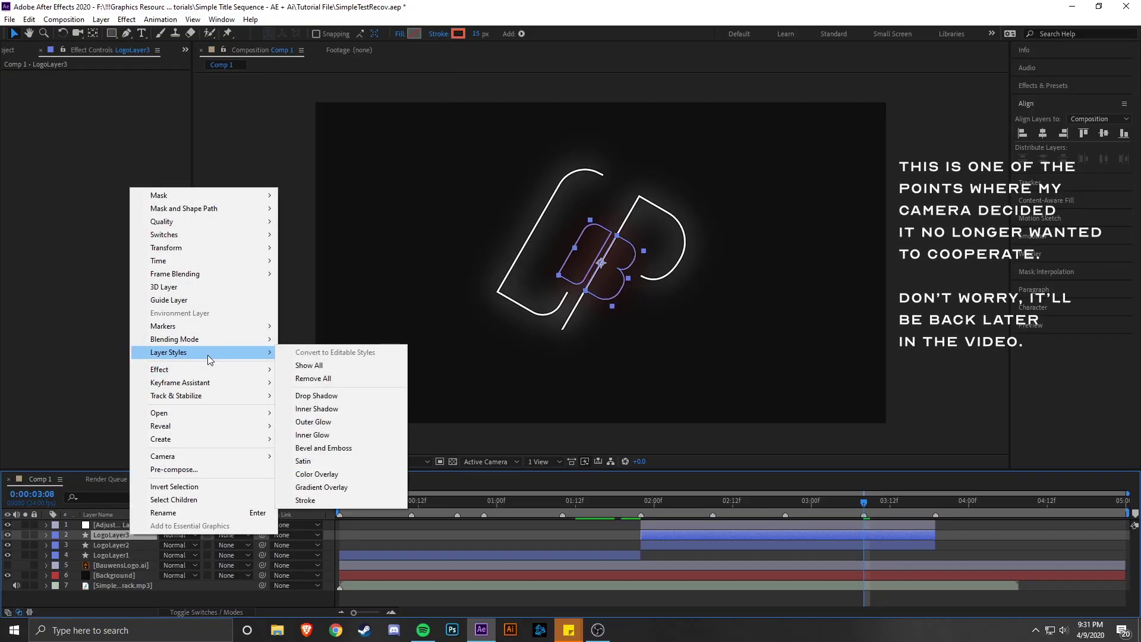
{"action": "left_click", "coordinate": [317, 501]}
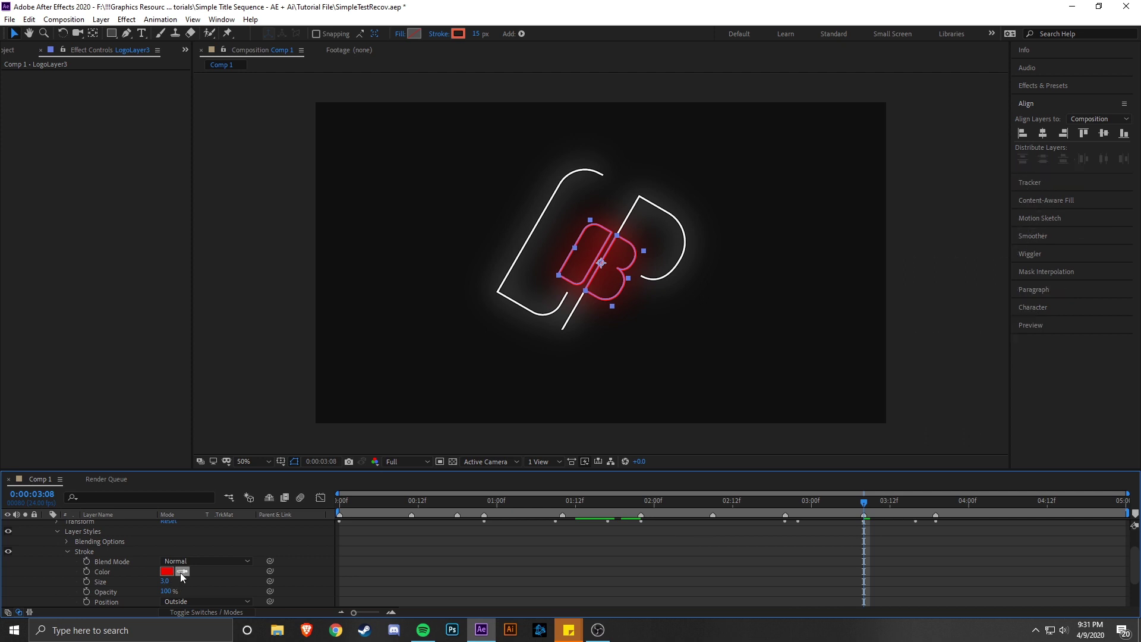
{"action": "left_click", "coordinate": [182, 571]}
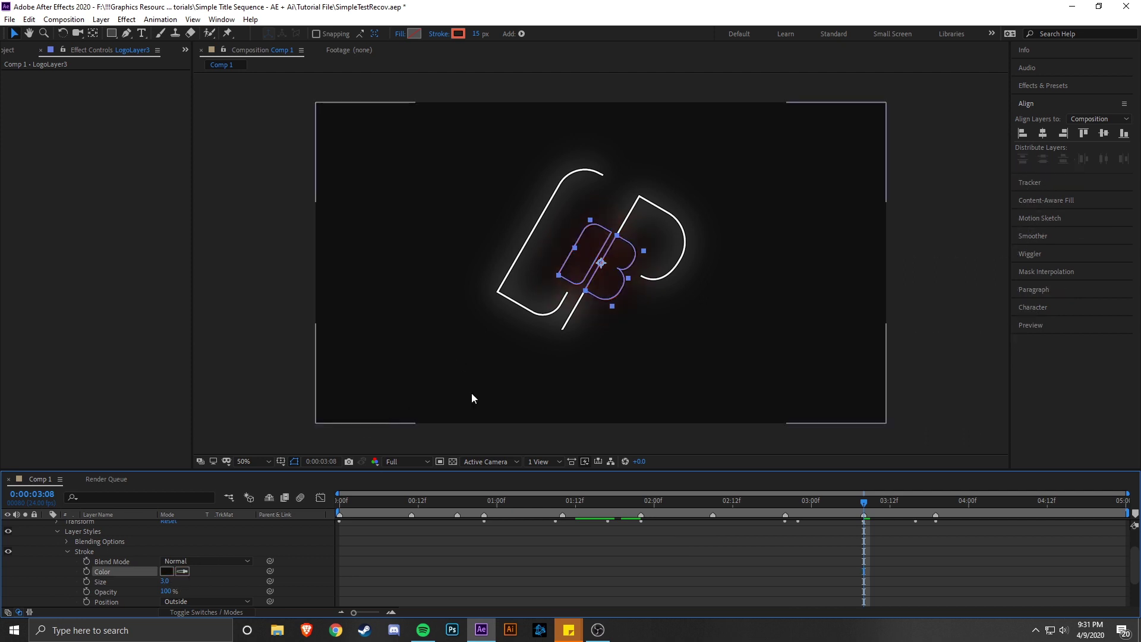
{"action": "left_click", "coordinate": [565, 282]}
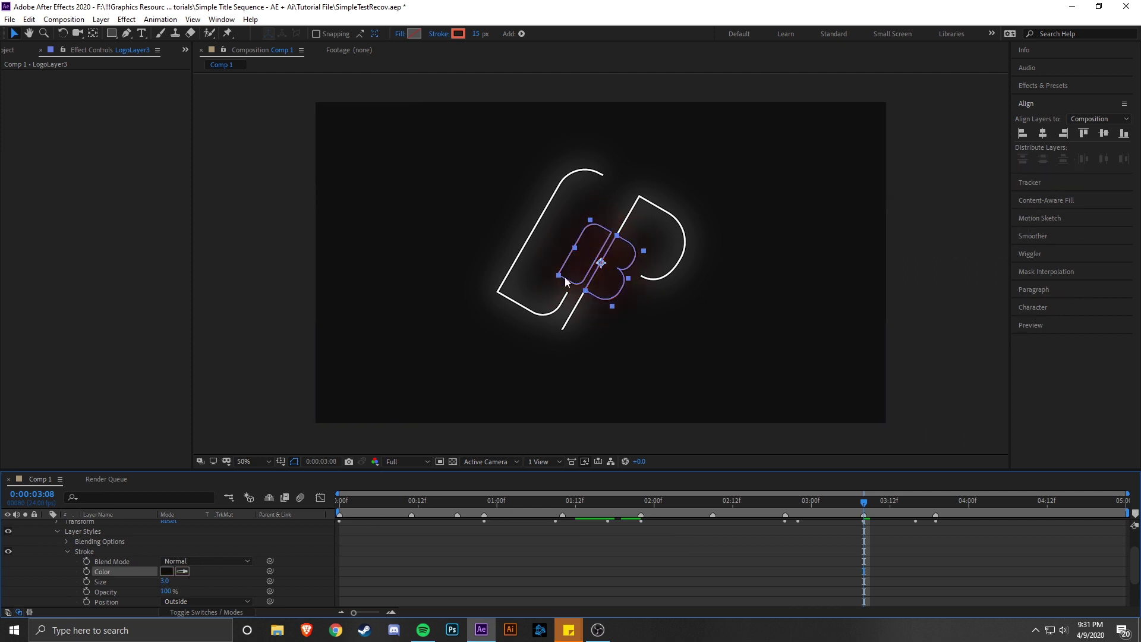
{"action": "left_click", "coordinate": [182, 571]}
{"action": "key", "text": "Escape"}
- Set the size of LogoLayer3's Stroke layer style to 11.0
{"action": "left_click_drag", "start_coordinate": [172, 579], "coordinate": [213, 580]}
{"action": "left_click", "coordinate": [487, 575]}
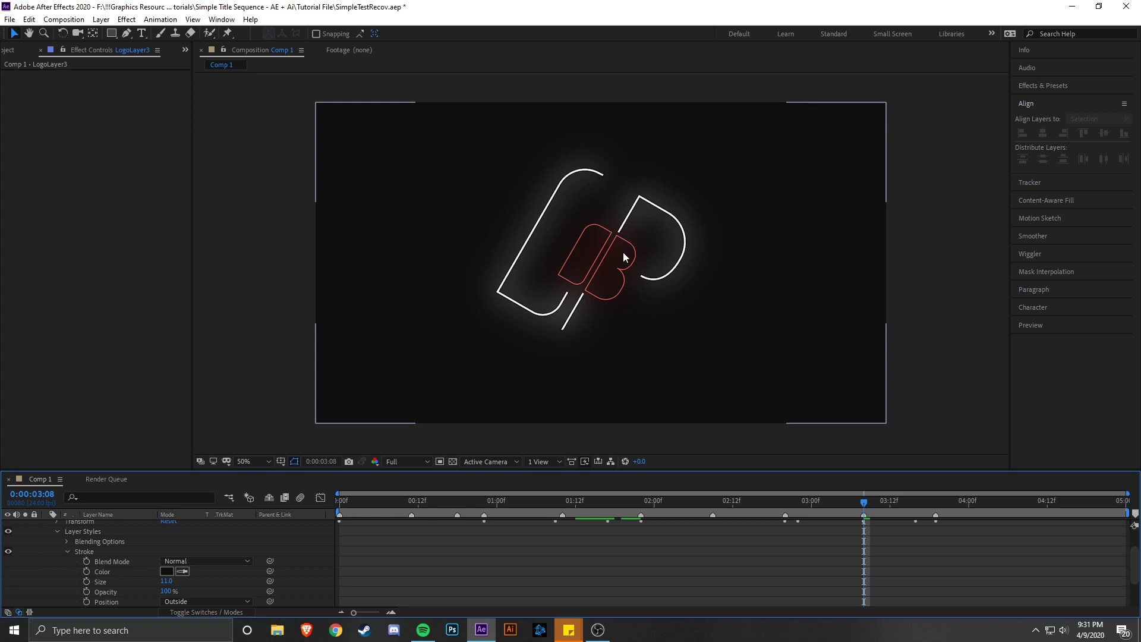
{"action": "left_click", "coordinate": [627, 208]}
- Expand LogoLayer2's Trim Paths 1 and keyframe its Start at 0% at 0:00:02:18
{"action": "left_click", "coordinate": [61, 574]}
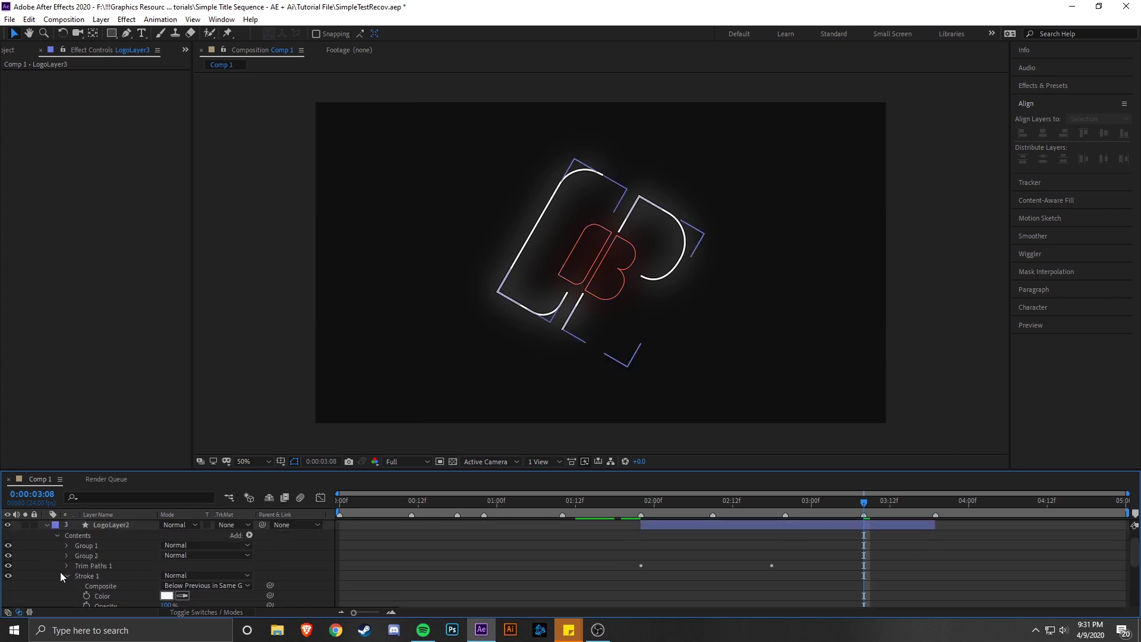
{"action": "left_click", "coordinate": [65, 575]}
{"action": "left_click", "coordinate": [126, 527]}
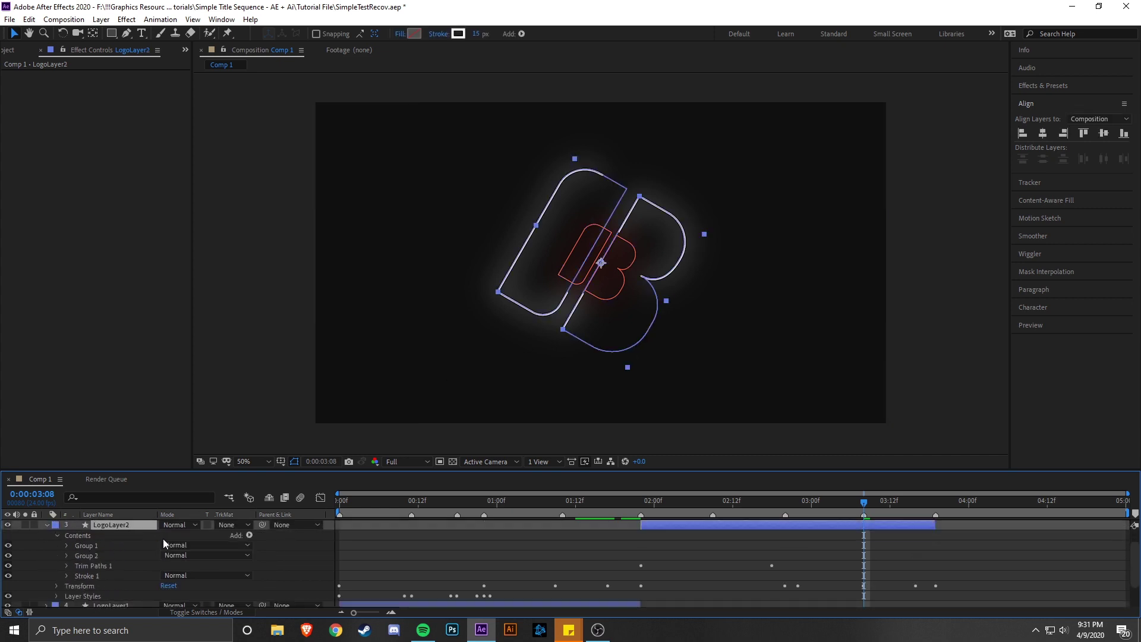
{"action": "left_click", "coordinate": [66, 565]}
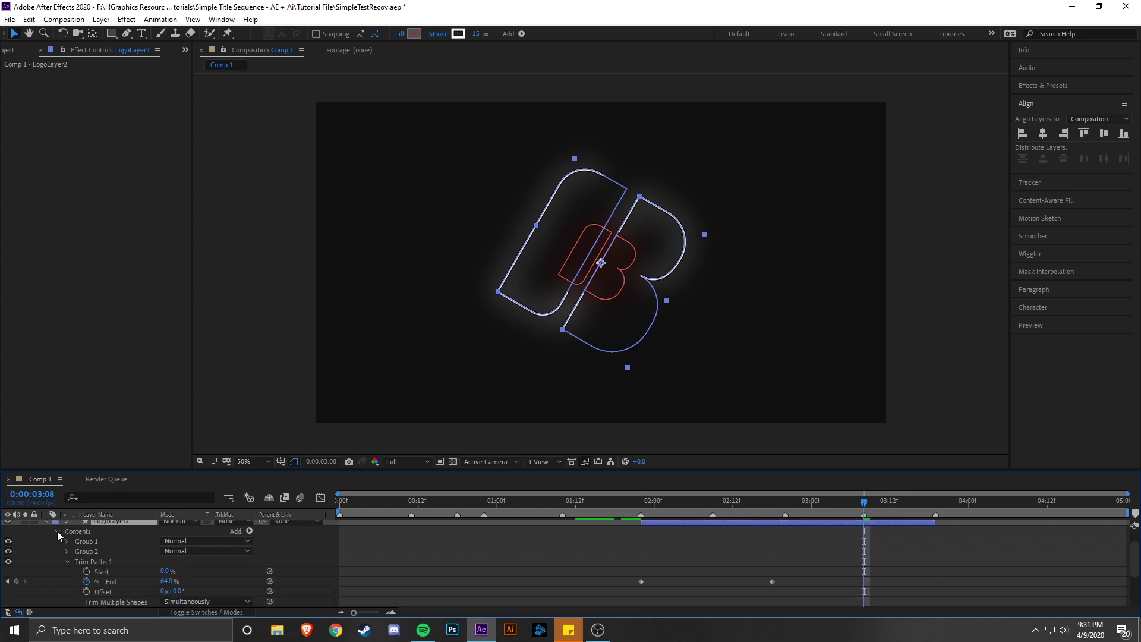
{"action": "mouse_move", "coordinate": [799, 503]}
{"action": "left_mouse_down"}
{"action": "mouse_move", "coordinate": [622, 501]}
{"action": "mouse_move", "coordinate": [767, 516]}
{"action": "mouse_move", "coordinate": [866, 510]}
{"action": "left_mouse_up"}
{"action": "key", "text": "ctrl+Up"}
{"action": "scroll", "coordinate": [469, 574], "scroll_direction": "down", "scroll_amount": 3}
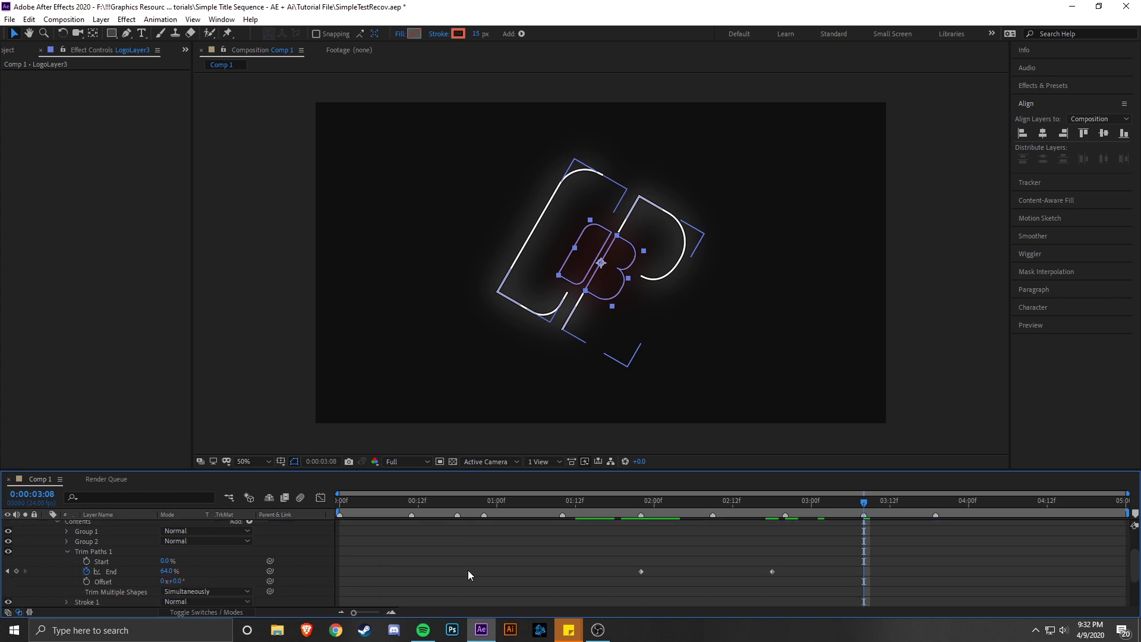
{"action": "left_click_drag", "start_coordinate": [801, 514], "coordinate": [772, 511]}
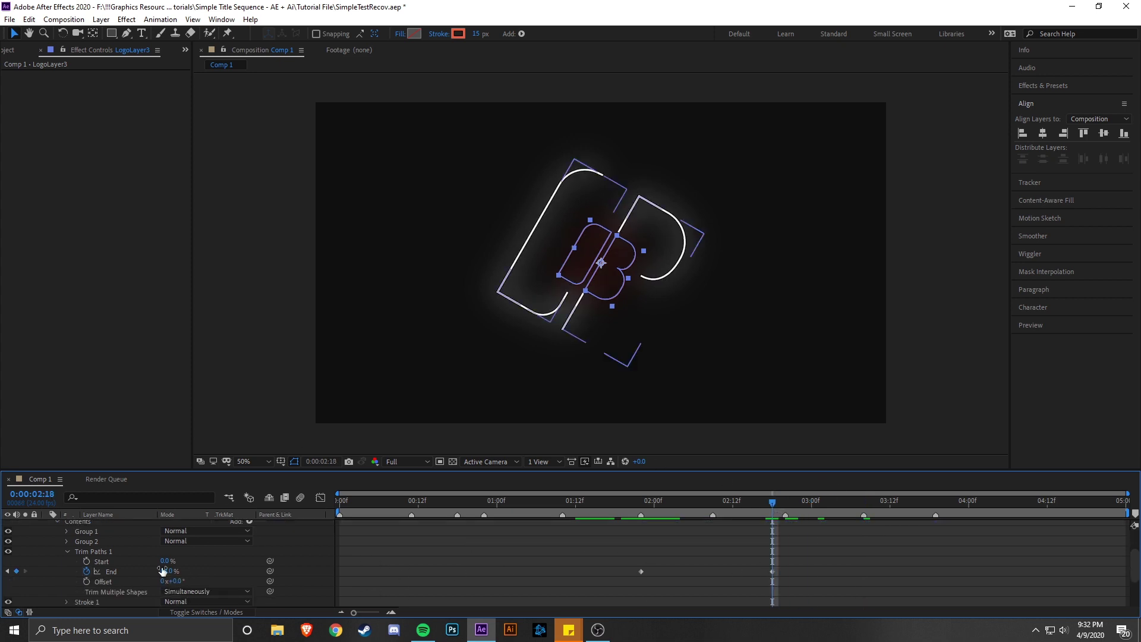
{"action": "left_click", "coordinate": [86, 561]}
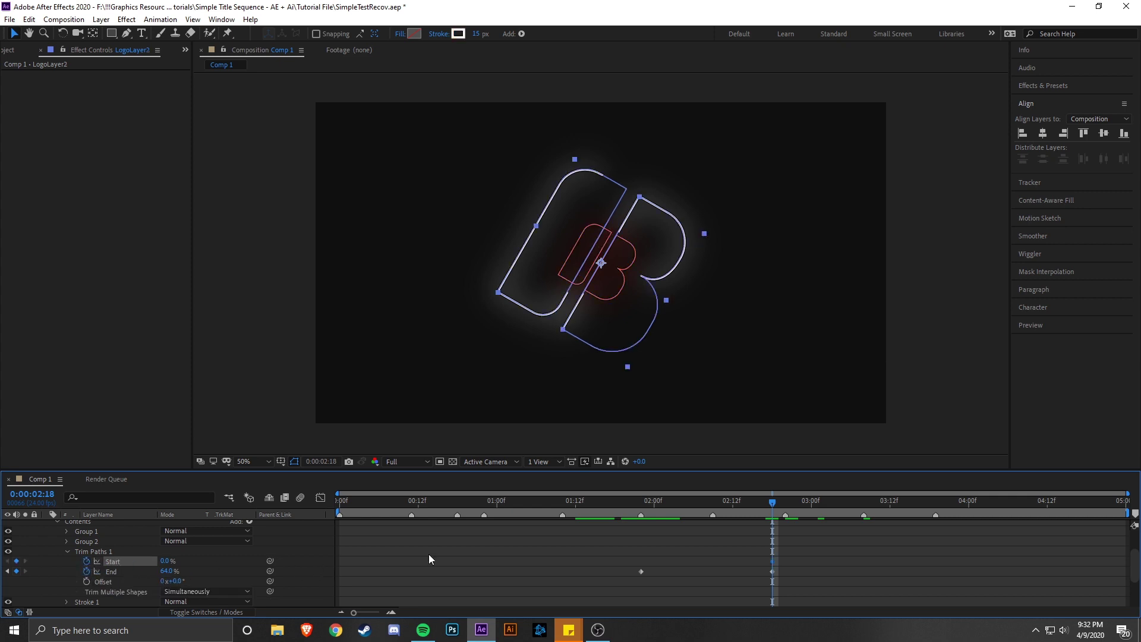
- Set the Trim Paths Start of LogoLayer2 to 64% at 0:00:03:08
{"action": "scroll", "coordinate": [819, 552], "scroll_direction": "up", "scroll_amount": 3}
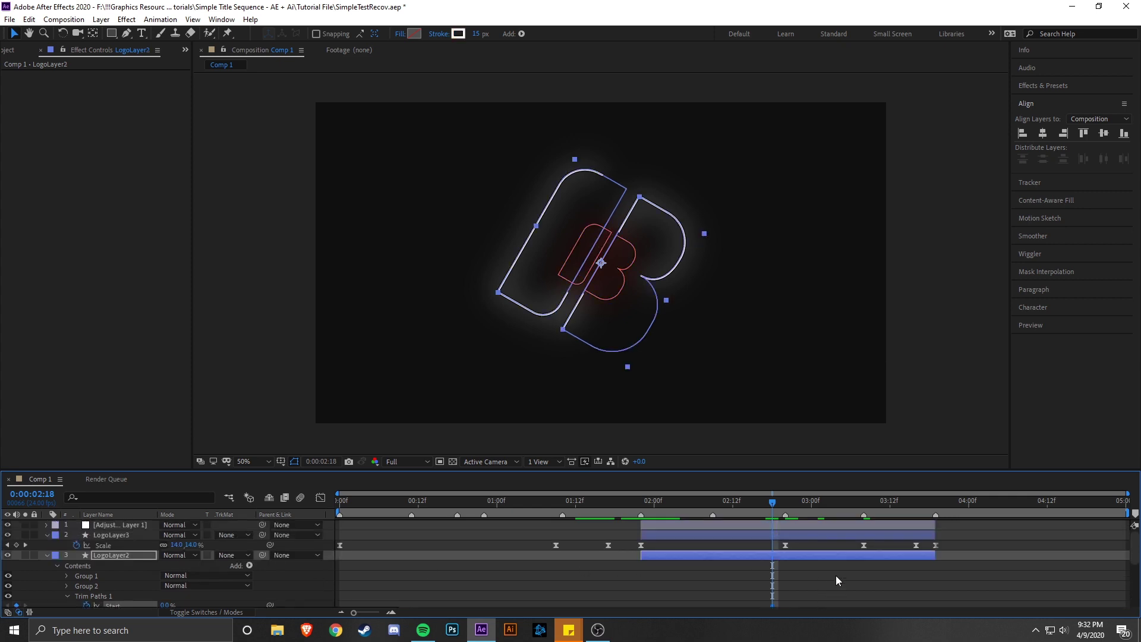
{"action": "left_click", "coordinate": [863, 501]}
{"action": "scroll", "coordinate": [807, 570], "scroll_direction": "down", "scroll_amount": 3}
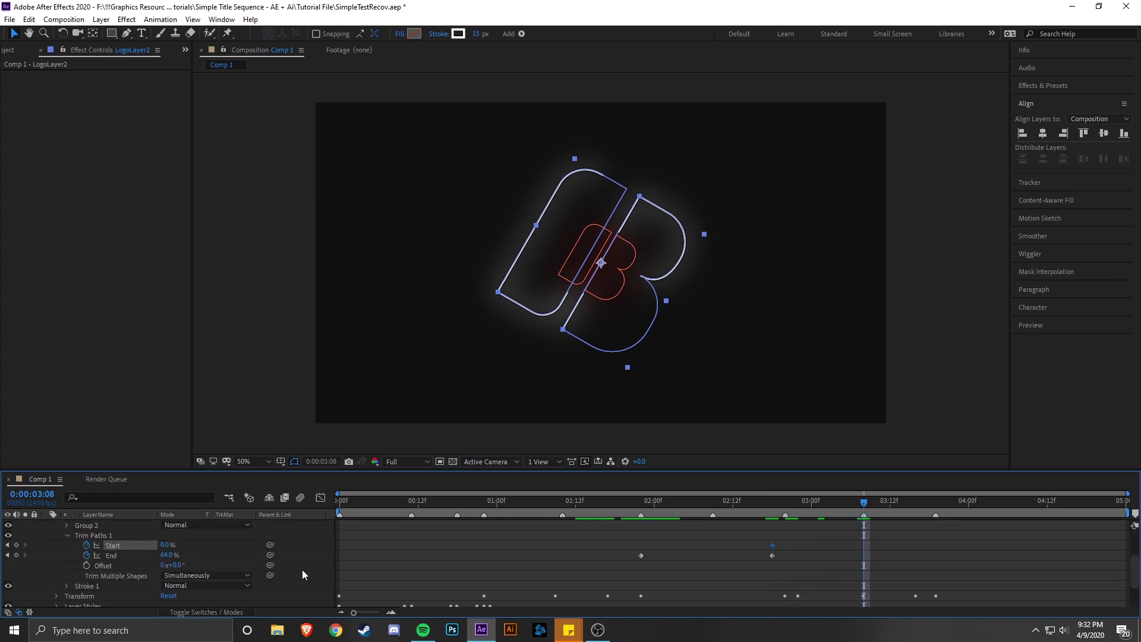
{"action": "mouse_move", "coordinate": [167, 547]}
{"action": "left_mouse_down"}
{"action": "mouse_move", "coordinate": [223, 548]}
{"action": "mouse_move", "coordinate": [175, 555]}
{"action": "mouse_move", "coordinate": [169, 543]}
{"action": "left_mouse_up"}
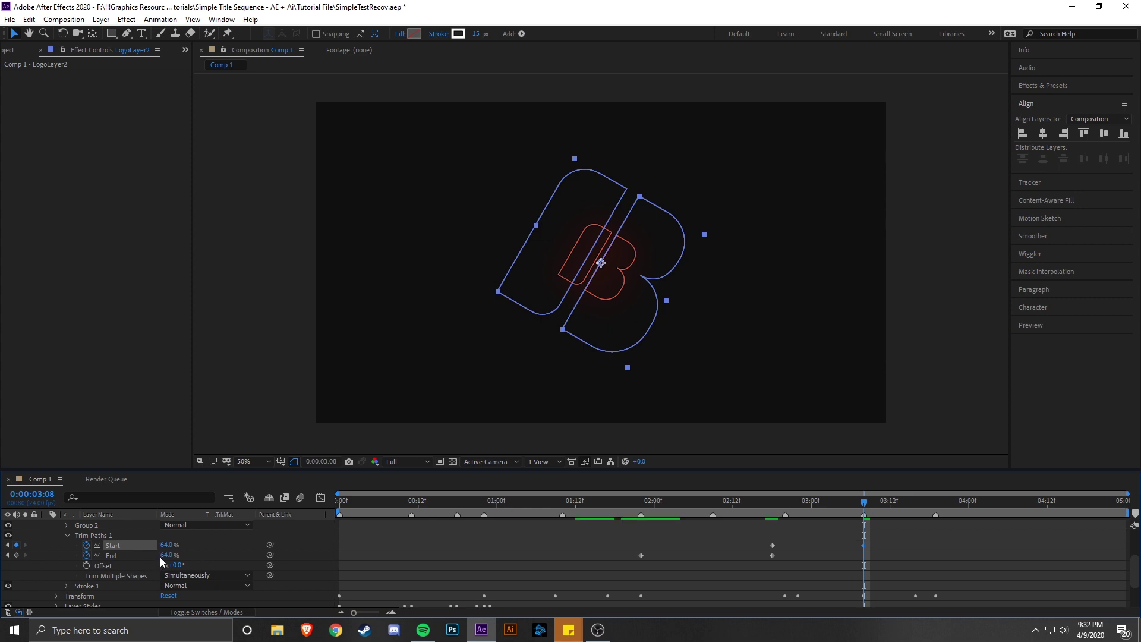
- Keyframe the Trim Paths Offset of LogoLayer2 at 0° at 0:00:01:22
{"action": "left_click", "coordinate": [741, 525]}
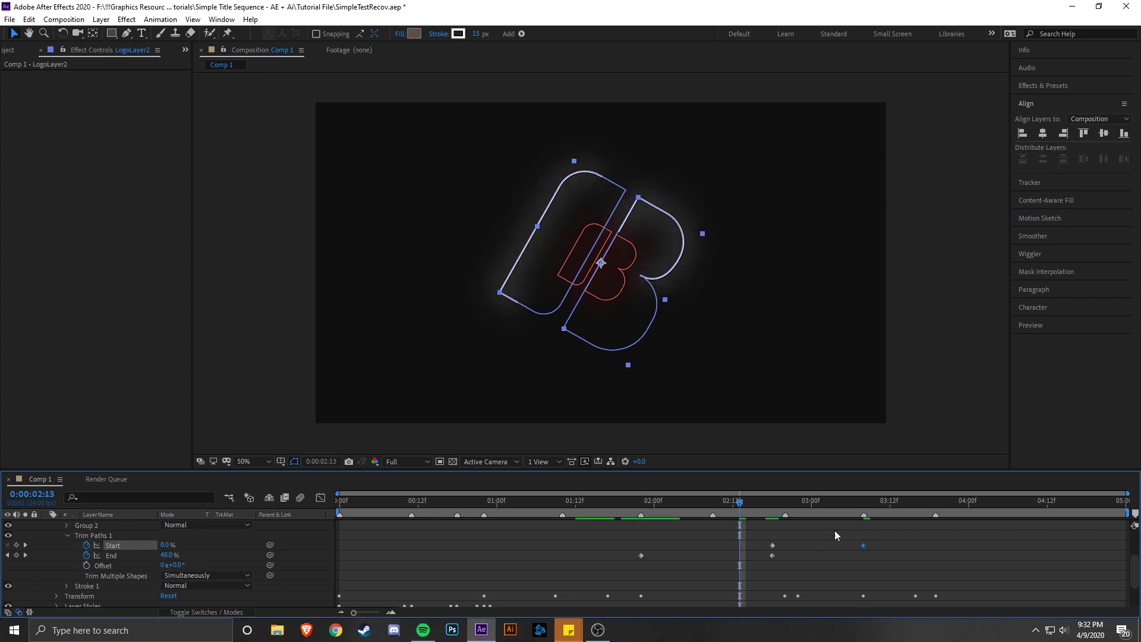
{"action": "left_click", "coordinate": [863, 502]}
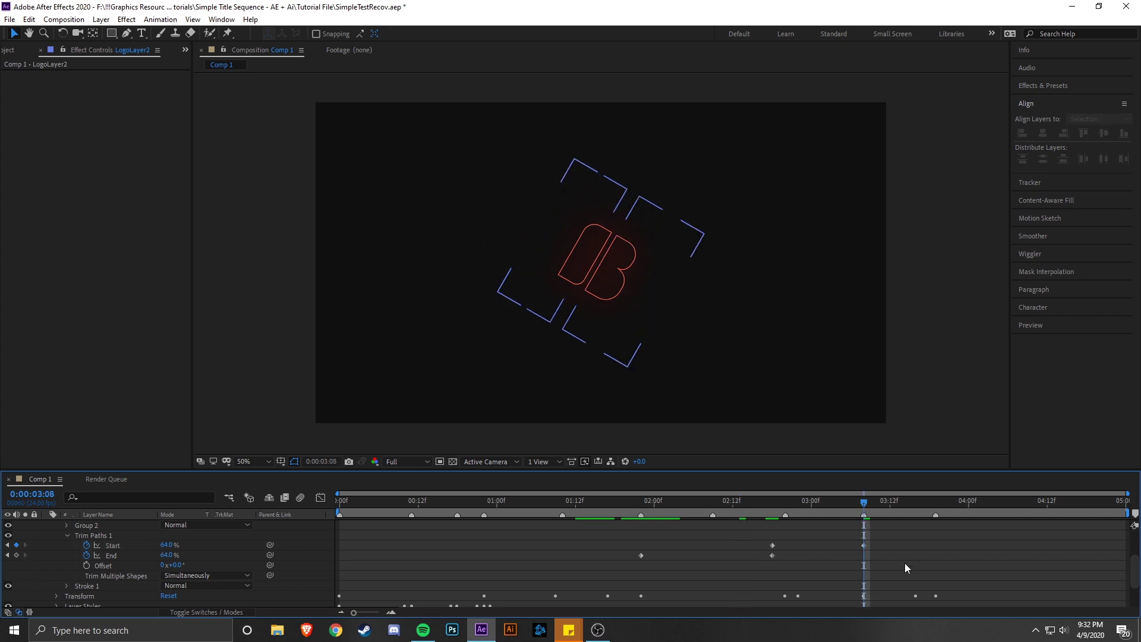
{"action": "mouse_move", "coordinate": [875, 507]}
{"action": "left_mouse_down"}
{"action": "mouse_move", "coordinate": [661, 515]}
{"action": "mouse_move", "coordinate": [854, 522]}
{"action": "mouse_move", "coordinate": [640, 521]}
{"action": "left_mouse_up"}
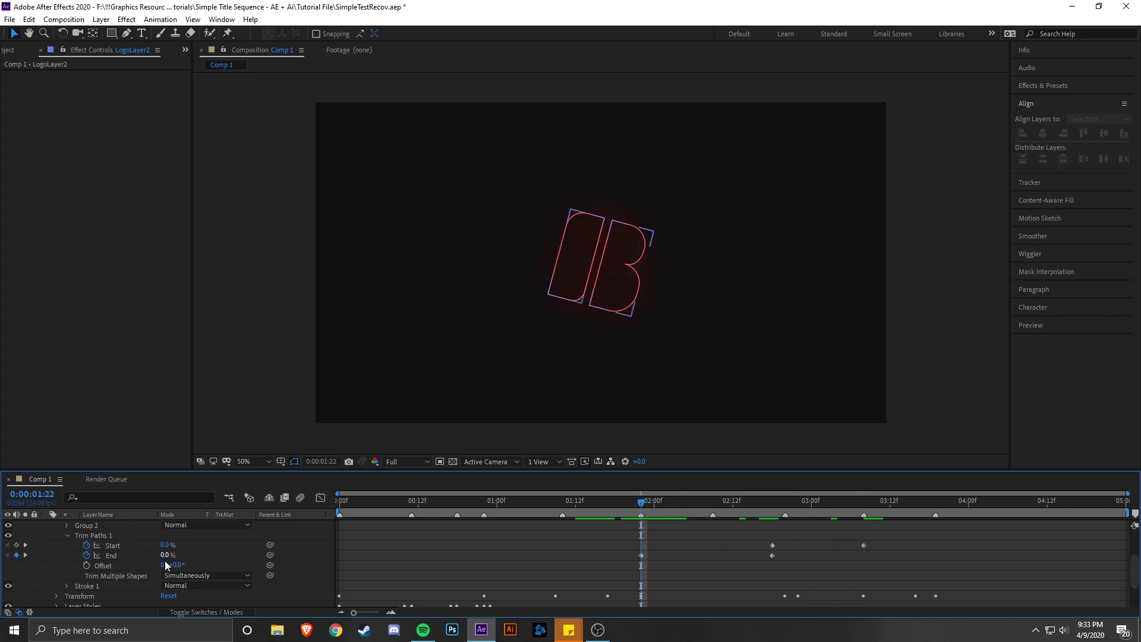
{"action": "left_click", "coordinate": [86, 565]}
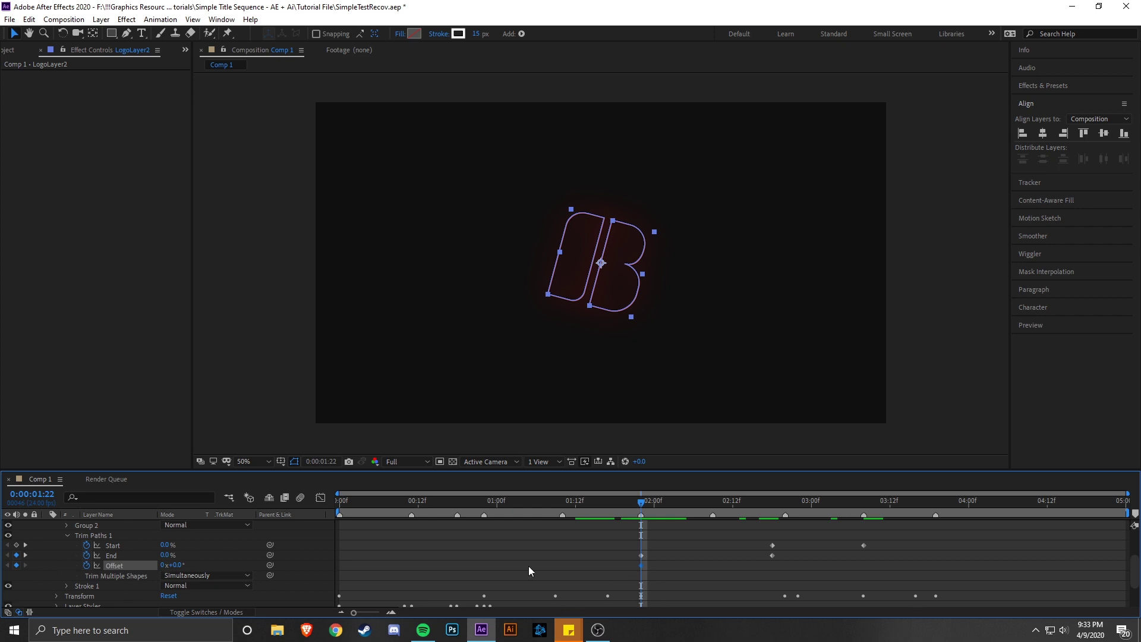
- Set LogoLayer2's Trim Paths Offset to 73° at 0:00:02:18 and to 109° at 0:00:03:08
{"action": "left_click_drag", "start_coordinate": [755, 499], "coordinate": [775, 500]}
{"action": "mouse_move", "coordinate": [180, 564]}
{"action": "left_mouse_down"}
{"action": "mouse_move", "coordinate": [236, 564]}
{"action": "mouse_move", "coordinate": [173, 569]}
{"action": "left_mouse_up"}
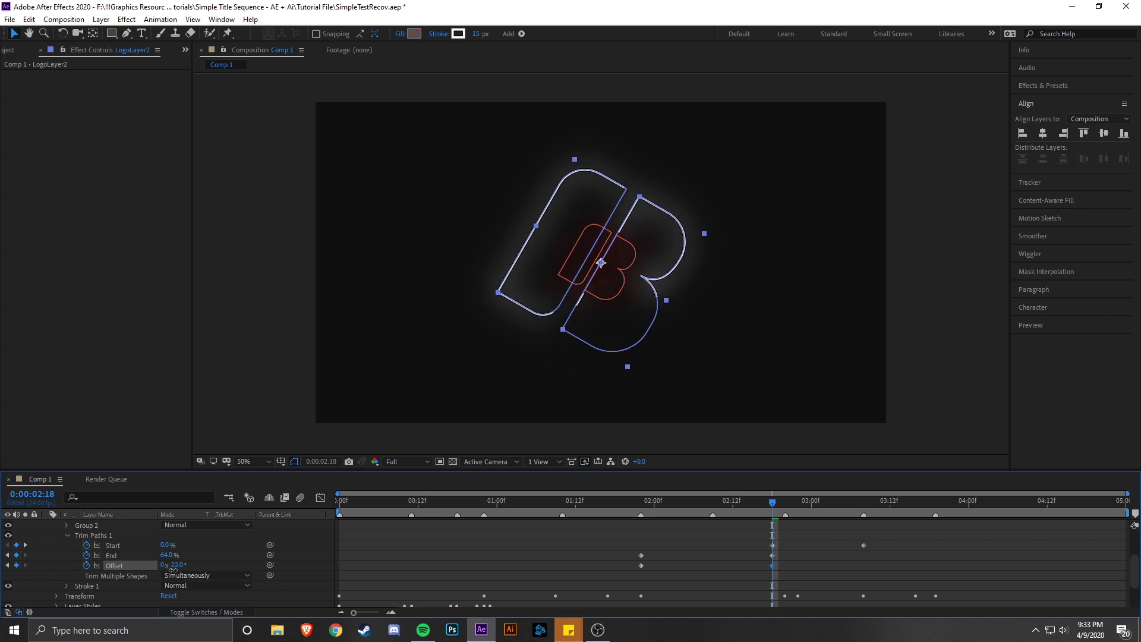
{"action": "mouse_move", "coordinate": [172, 569]}
{"action": "left_mouse_down"}
{"action": "mouse_move", "coordinate": [186, 576]}
{"action": "mouse_move", "coordinate": [175, 576]}
{"action": "left_mouse_up"}
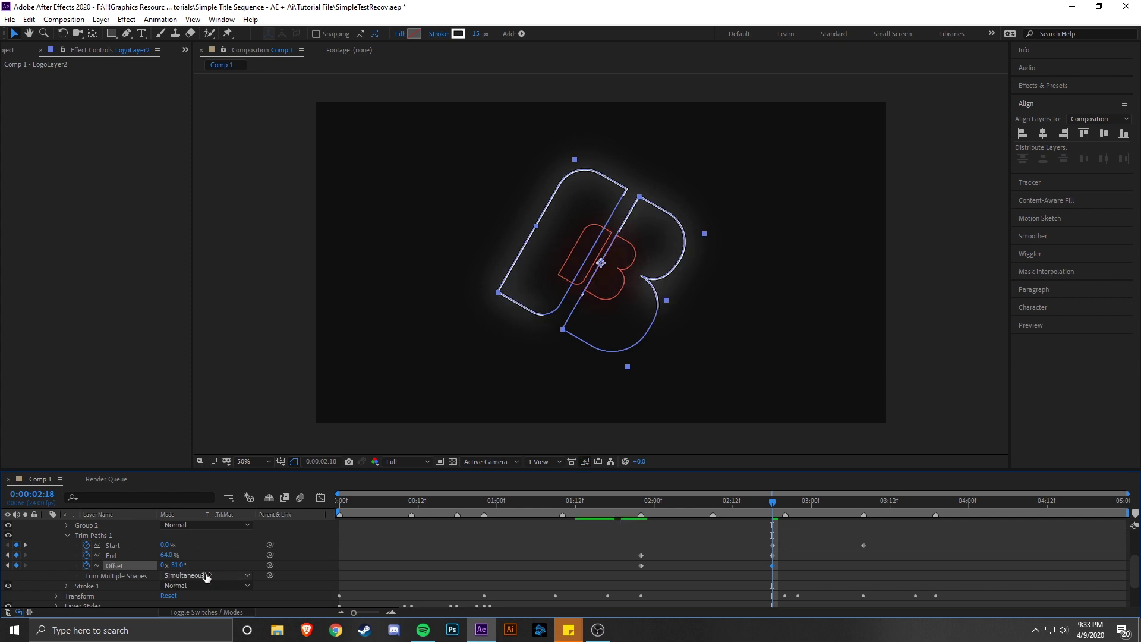
{"action": "left_click_drag", "start_coordinate": [179, 564], "coordinate": [242, 565]}
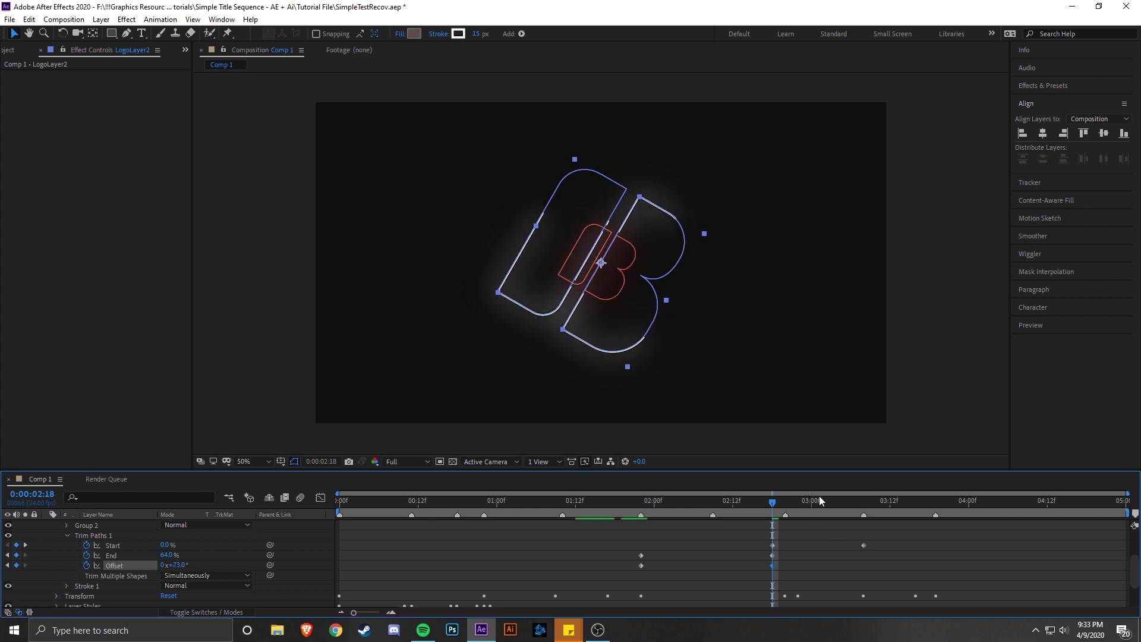
{"action": "left_click_drag", "start_coordinate": [773, 501], "coordinate": [863, 508]}
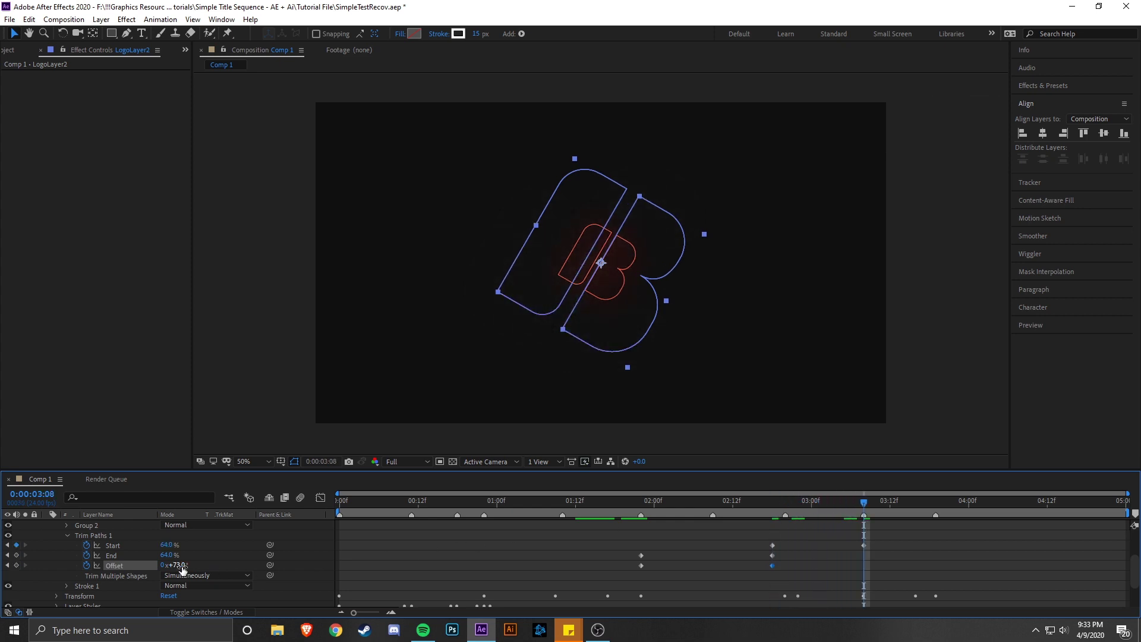
{"action": "left_click_drag", "start_coordinate": [182, 568], "coordinate": [203, 567]}
- Apply Easy Ease to all Start, End and Offset keyframes of LogoLayer2's Trim Paths
{"action": "left_click_drag", "start_coordinate": [885, 571], "coordinate": [582, 550]}
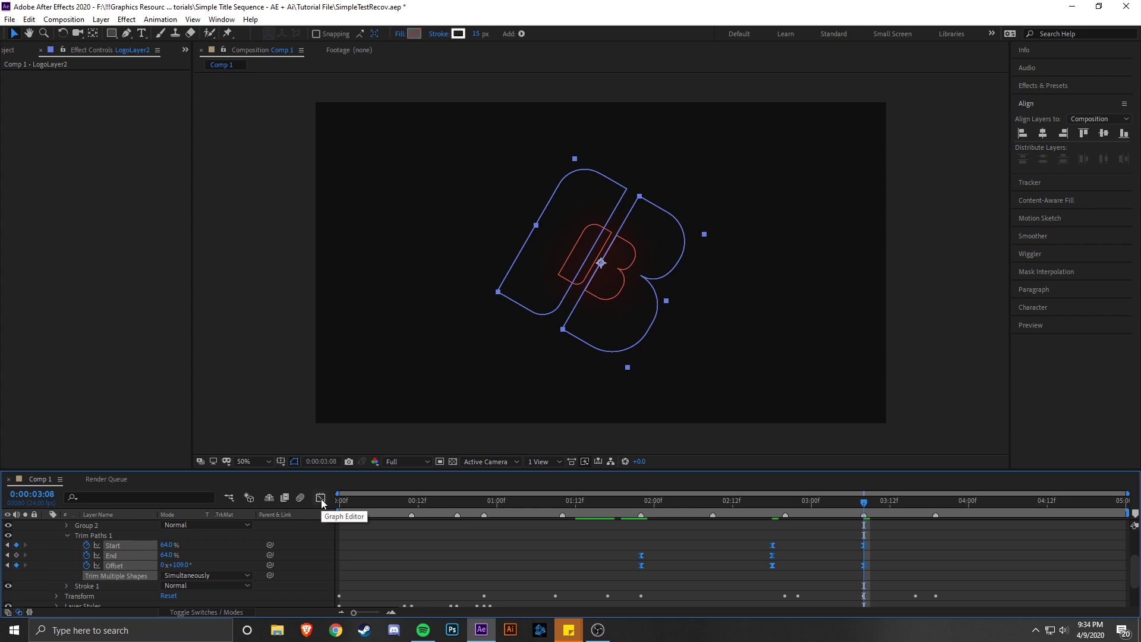
{"action": "left_click", "coordinate": [652, 534]}
{"action": "left_click", "coordinate": [653, 538]}
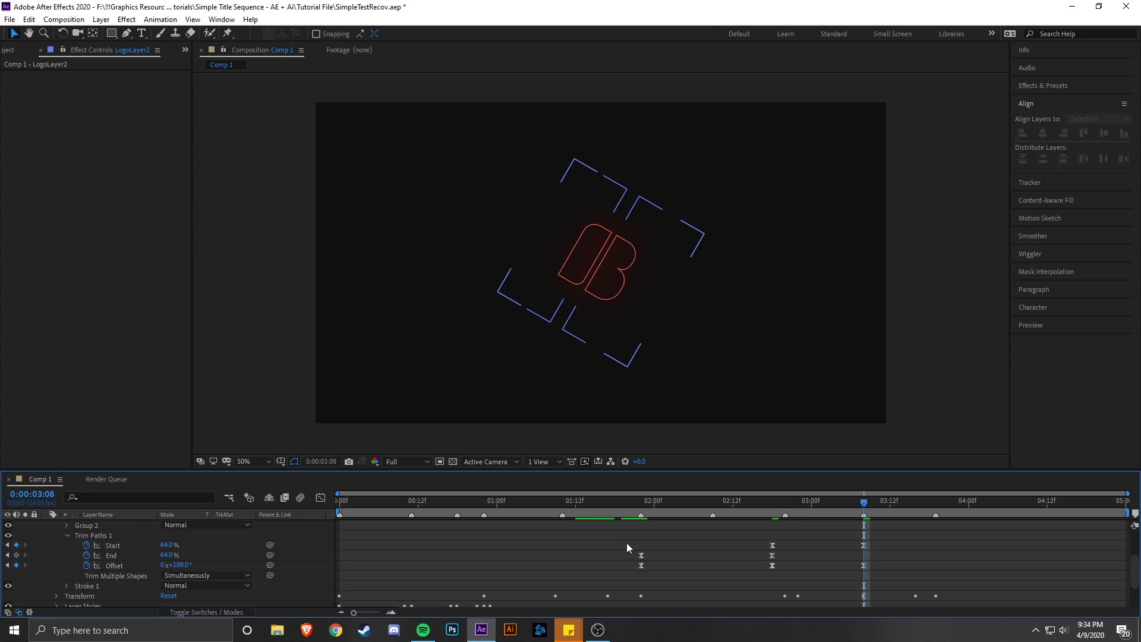
- Shape the speed graph of the Trim Paths Start and End keyframes to begin fast, slow at 0:00:02:18 and finish fast
{"action": "left_click_drag", "start_coordinate": [626, 543], "coordinate": [907, 555]}
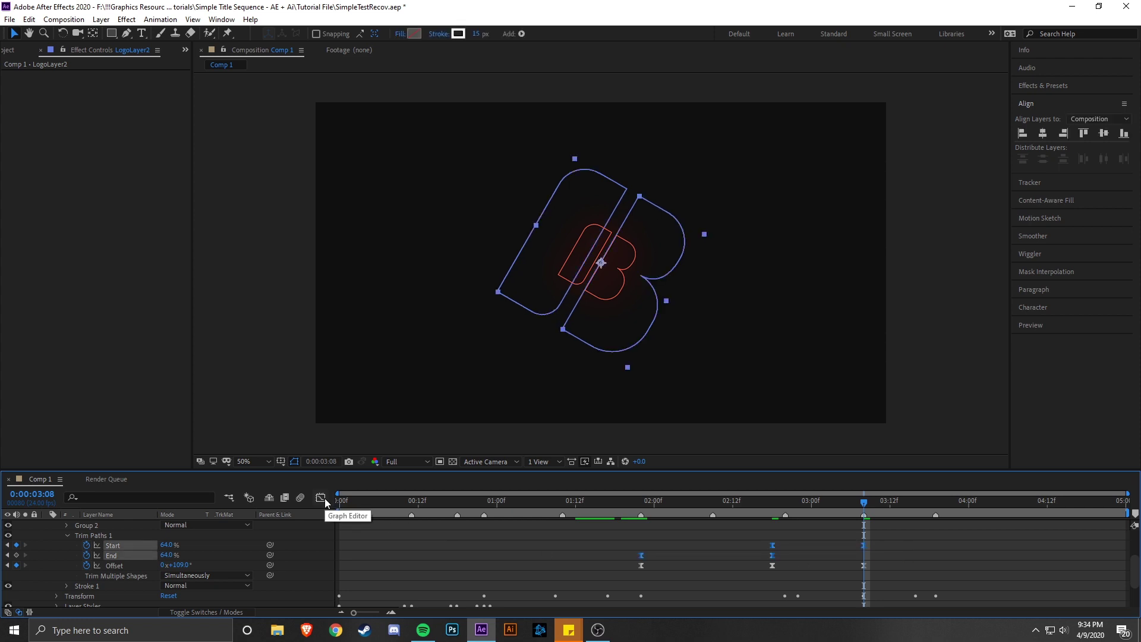
{"action": "left_click", "coordinate": [321, 498]}
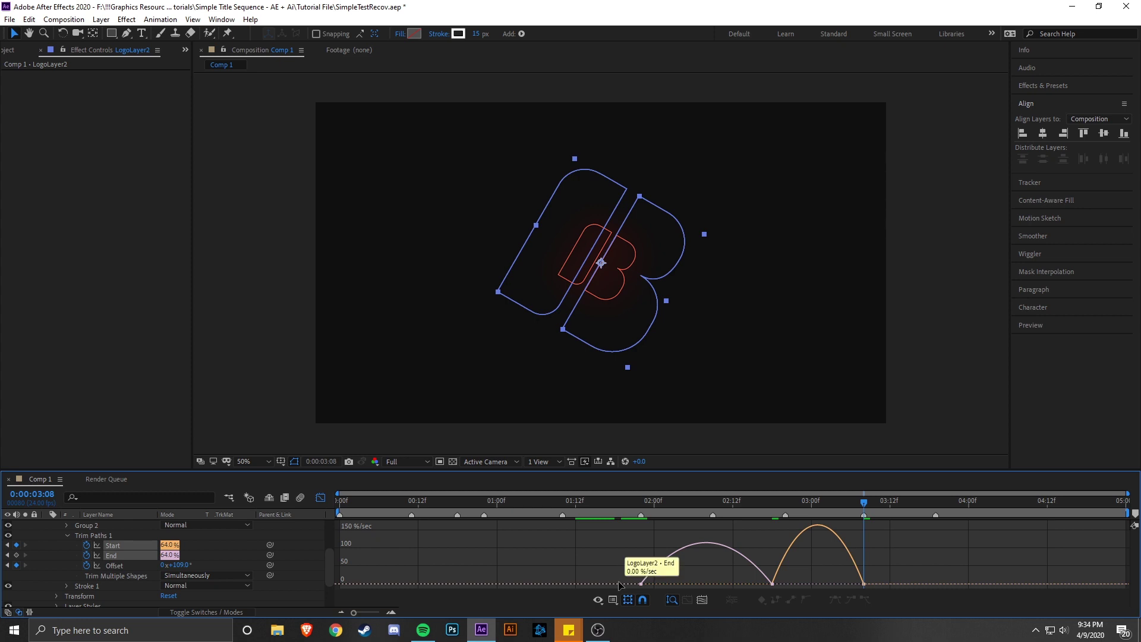
{"action": "left_click_drag", "start_coordinate": [647, 575], "coordinate": [775, 589]}
{"action": "left_click_drag", "start_coordinate": [684, 584], "coordinate": [624, 588]}
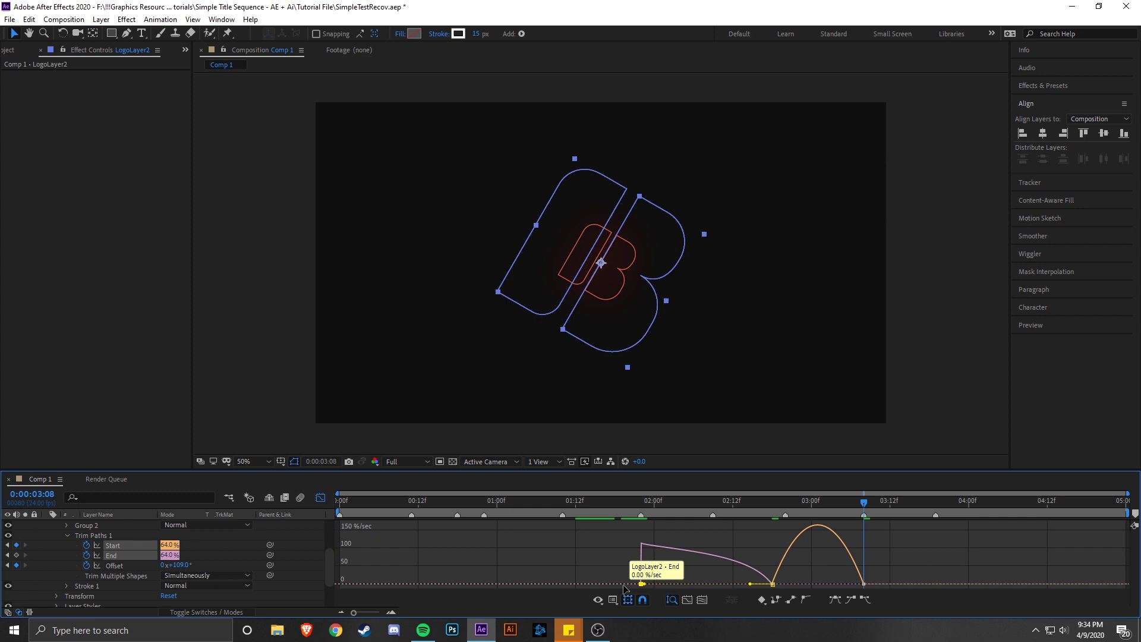
{"action": "left_click_drag", "start_coordinate": [742, 540], "coordinate": [705, 581]}
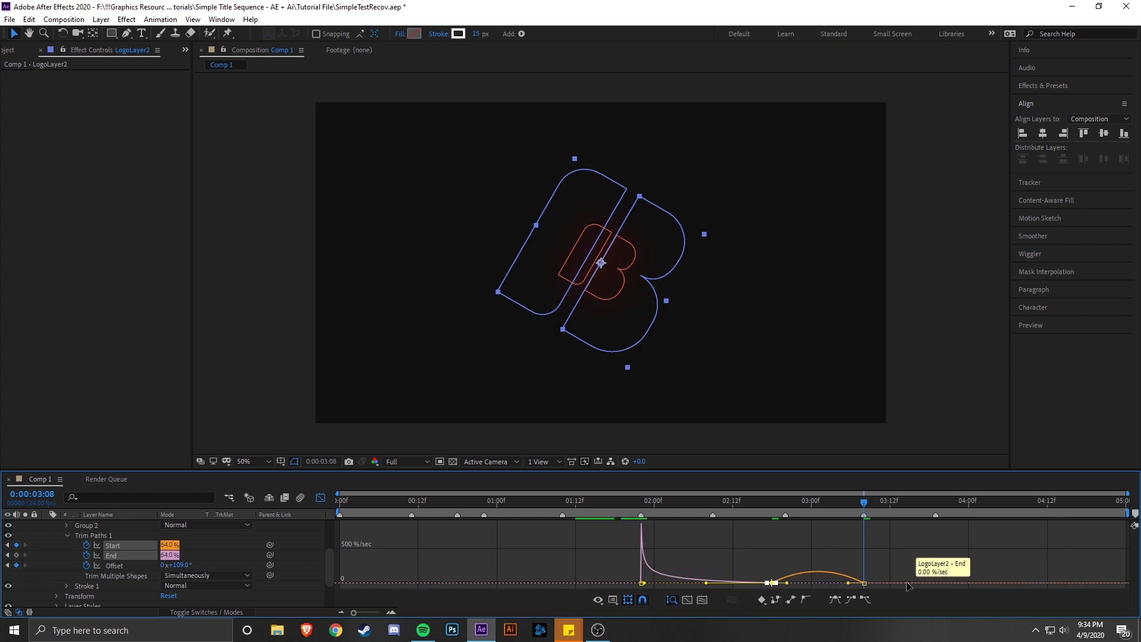
{"action": "left_click", "coordinate": [775, 564]}
{"action": "left_click_drag", "start_coordinate": [775, 564], "coordinate": [762, 597]}
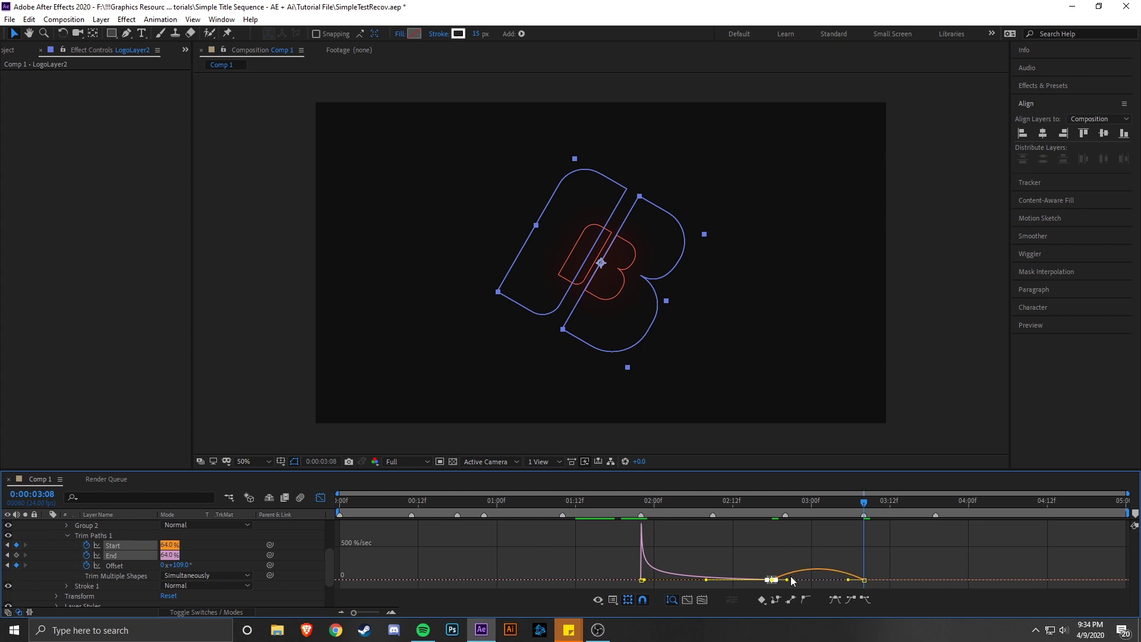
{"action": "left_click_drag", "start_coordinate": [786, 579], "coordinate": [879, 578]}
{"action": "left_click", "coordinate": [900, 561]}
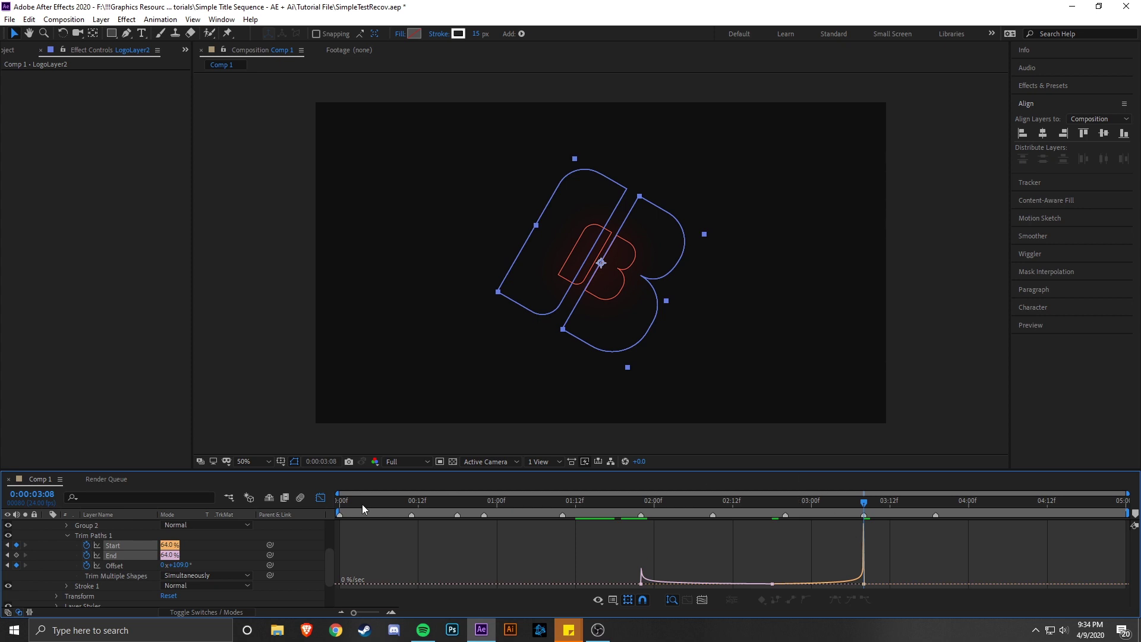
{"action": "left_click", "coordinate": [326, 499]}
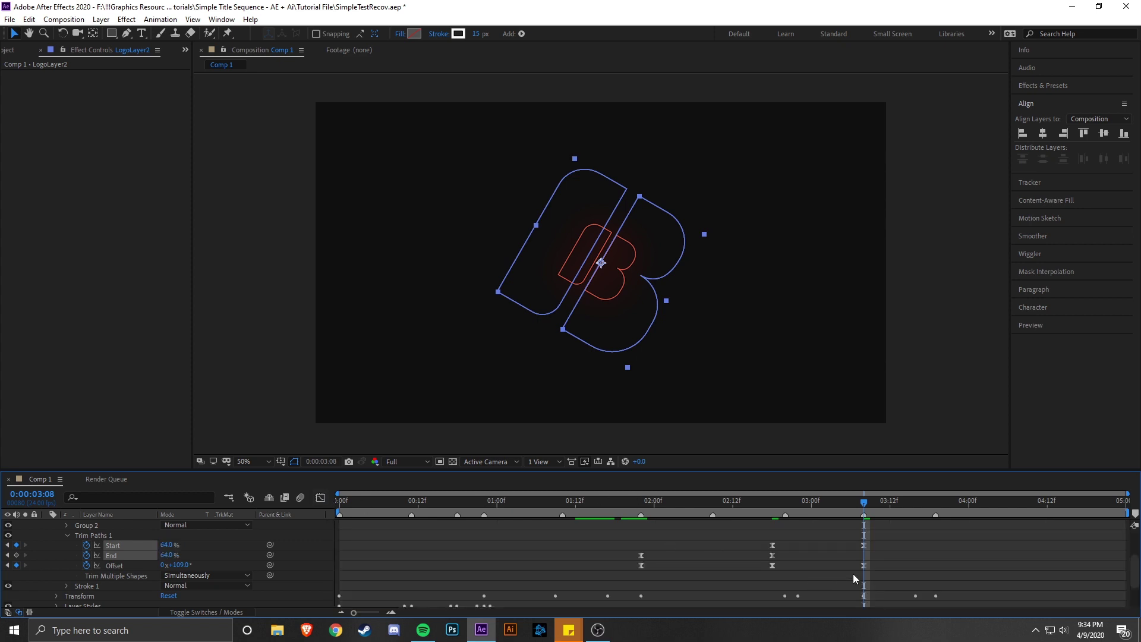
- Shape the Trim Paths Offset speed graph to match Start and End, with a fast beginning, slow middle and fast finish
{"action": "left_click_drag", "start_coordinate": [886, 561], "coordinate": [618, 574]}
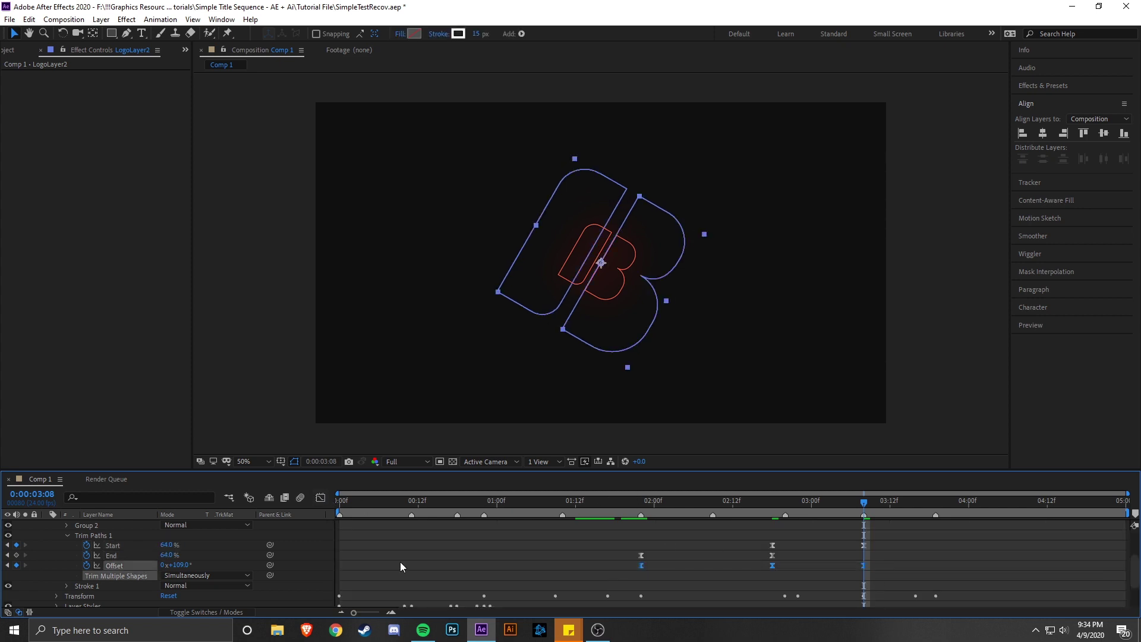
{"action": "left_click", "coordinate": [320, 497]}
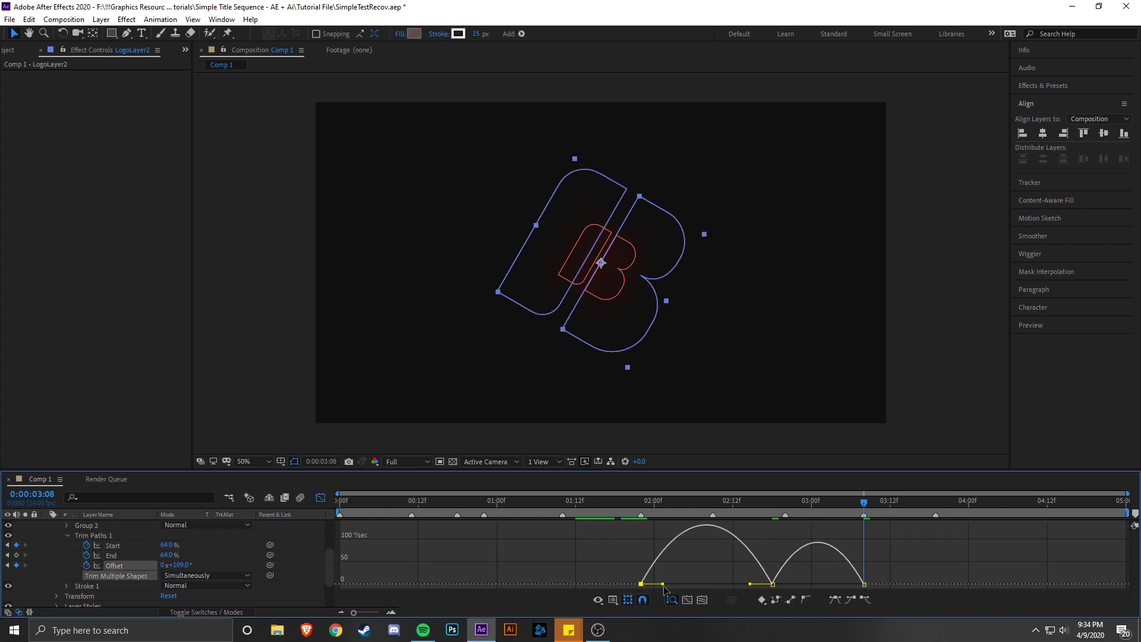
{"action": "left_click_drag", "start_coordinate": [663, 586], "coordinate": [707, 583]}
{"action": "left_click_drag", "start_coordinate": [787, 587], "coordinate": [882, 583]}
{"action": "left_click", "coordinate": [321, 497]}
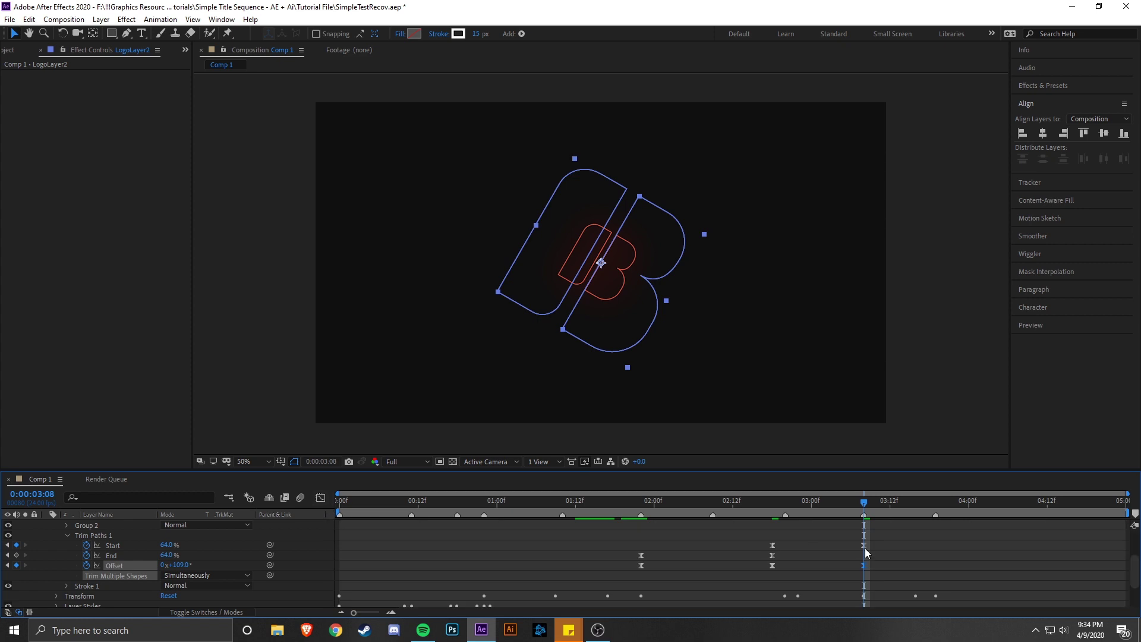
{"action": "left_click", "coordinate": [320, 497]}
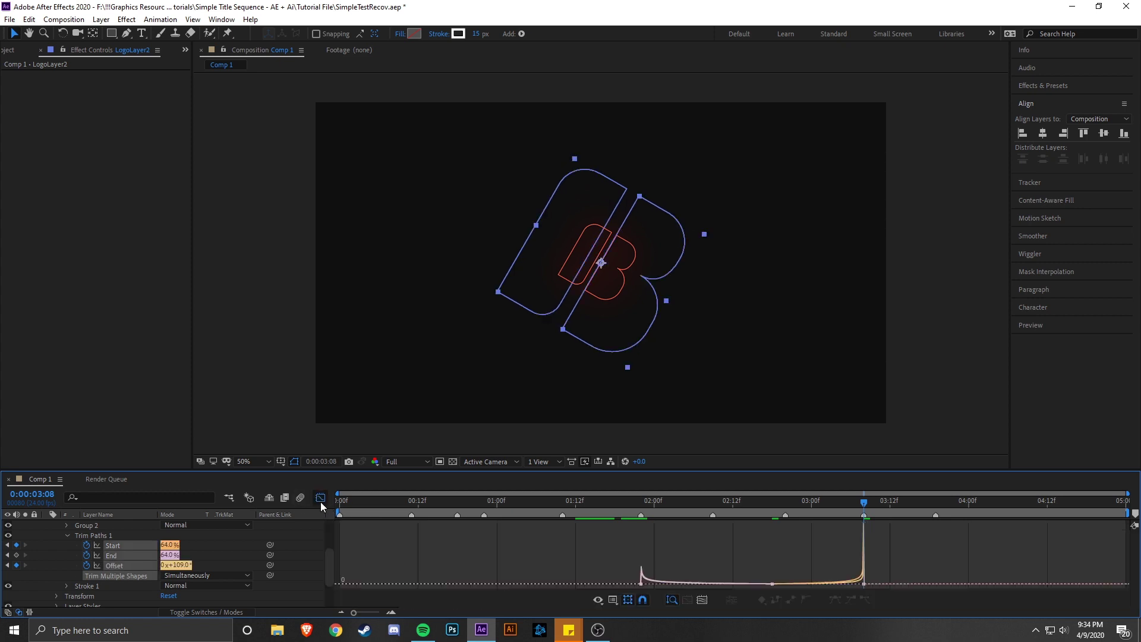
{"action": "left_click", "coordinate": [320, 498]}
{"action": "left_click", "coordinate": [872, 579]}
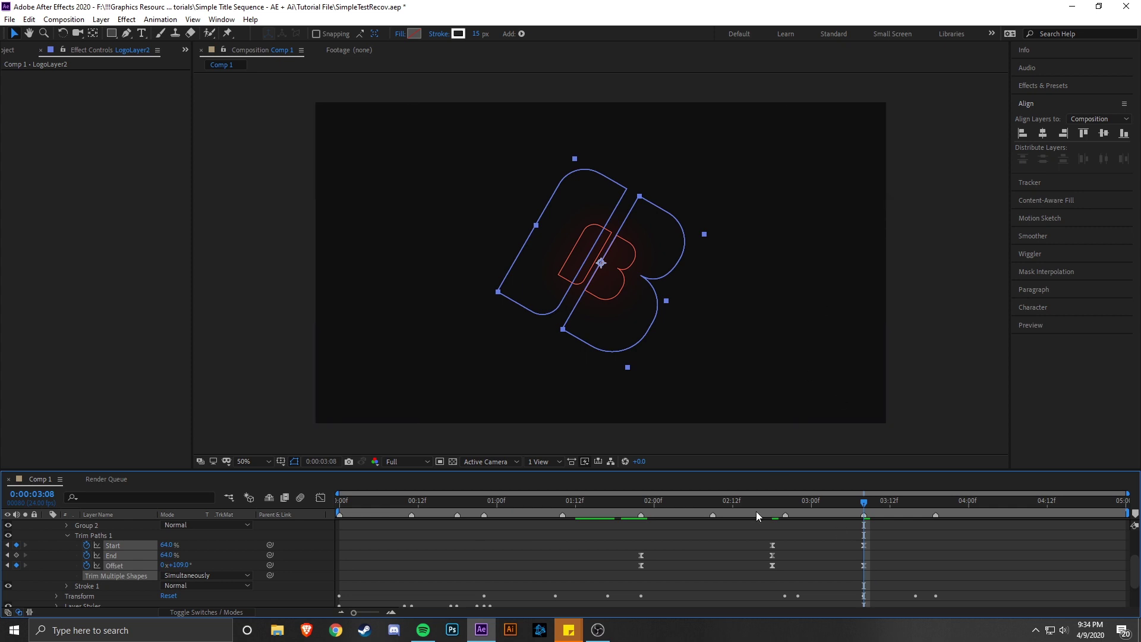
- Preview the outline animation from 0:00:01:17
{"action": "left_click_drag", "start_coordinate": [809, 505], "coordinate": [608, 510]}
{"action": "key", "text": "space"}
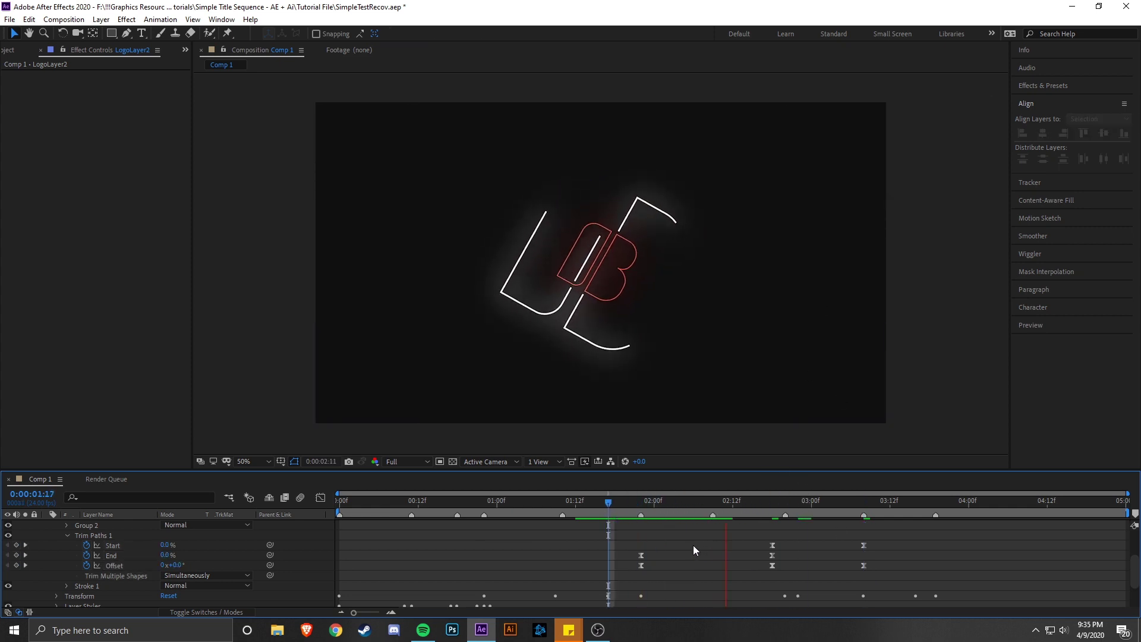
{"action": "key", "text": "space"}
- Collapse LogoLayer2's expanded properties and show only the Rotation property of LogoLayer3 and LogoLayer2
{"action": "scroll", "coordinate": [526, 583], "scroll_direction": "up", "scroll_amount": 3}
{"action": "key", "text": "u"}
{"action": "left_click", "coordinate": [857, 534]}
{"action": "left_click", "coordinate": [863, 543], "text": "shift"}
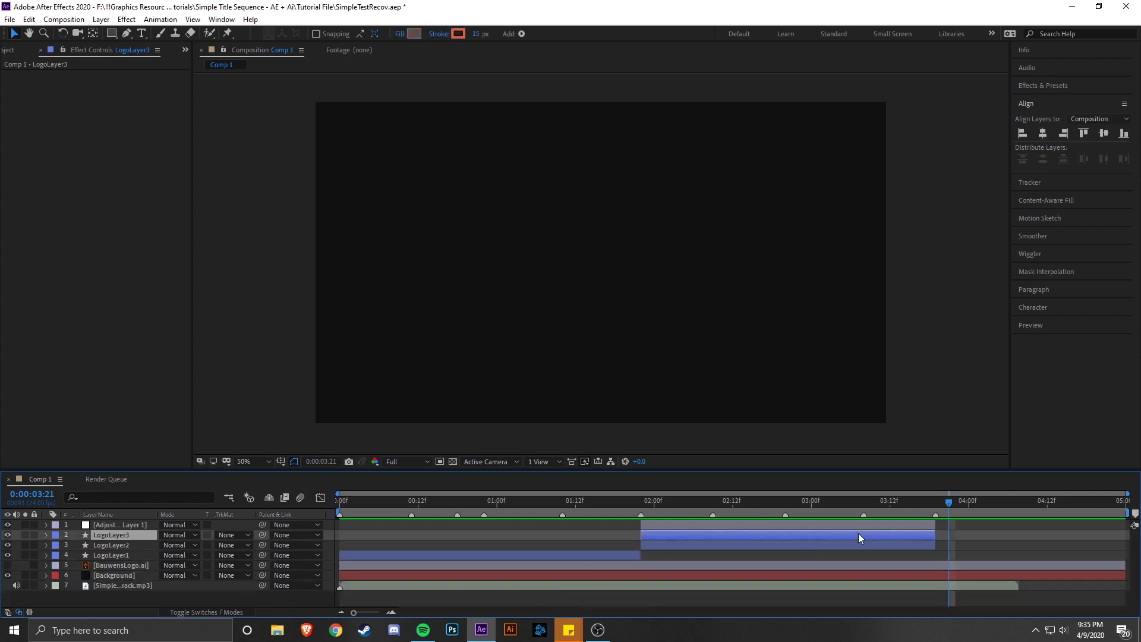
{"action": "key", "text": "r"}
- Set the Rotation of LogoLayer3 and LogoLayer2 to 0° at 0:00:03:19
{"action": "left_click", "coordinate": [934, 504]}
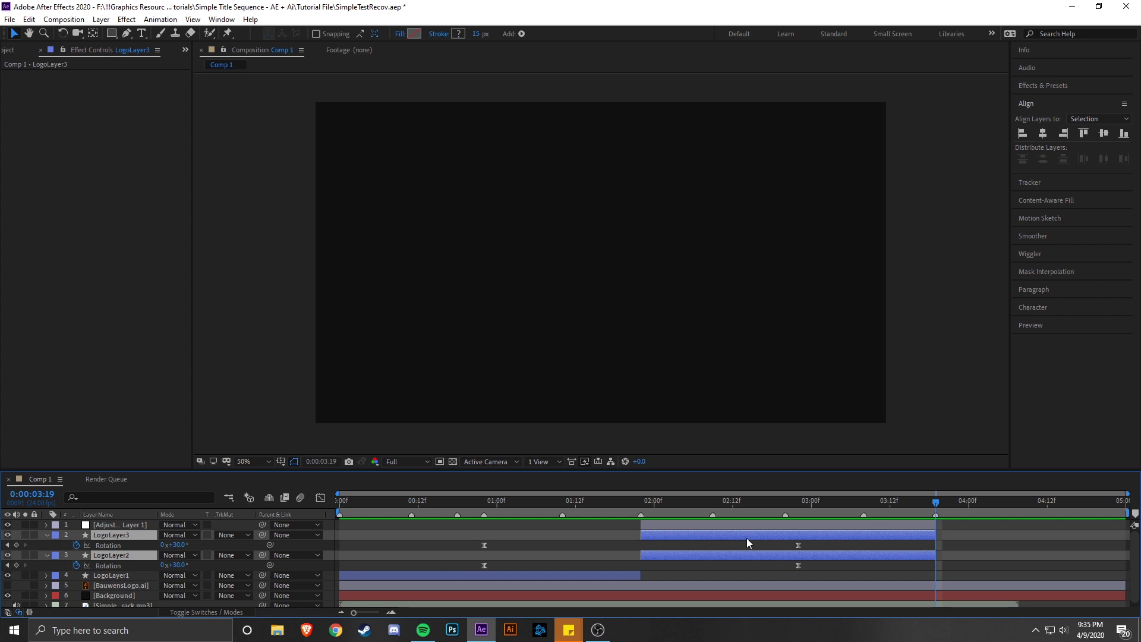
{"action": "left_click", "coordinate": [478, 576]}
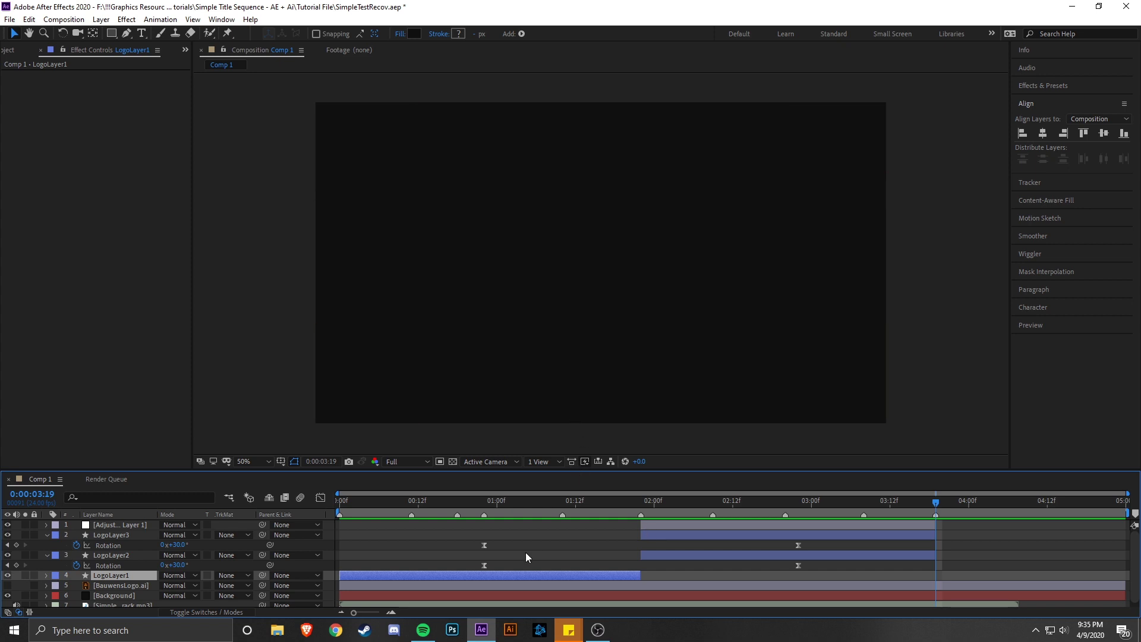
{"action": "left_click_drag", "start_coordinate": [863, 497], "coordinate": [932, 490]}
{"action": "left_click", "coordinate": [178, 545]}
{"action": "type", "text": "0"}
{"action": "key", "text": "Return"}
{"action": "left_click", "coordinate": [175, 564]}
{"action": "type", "text": "0"}
{"action": "key", "text": "Return"}
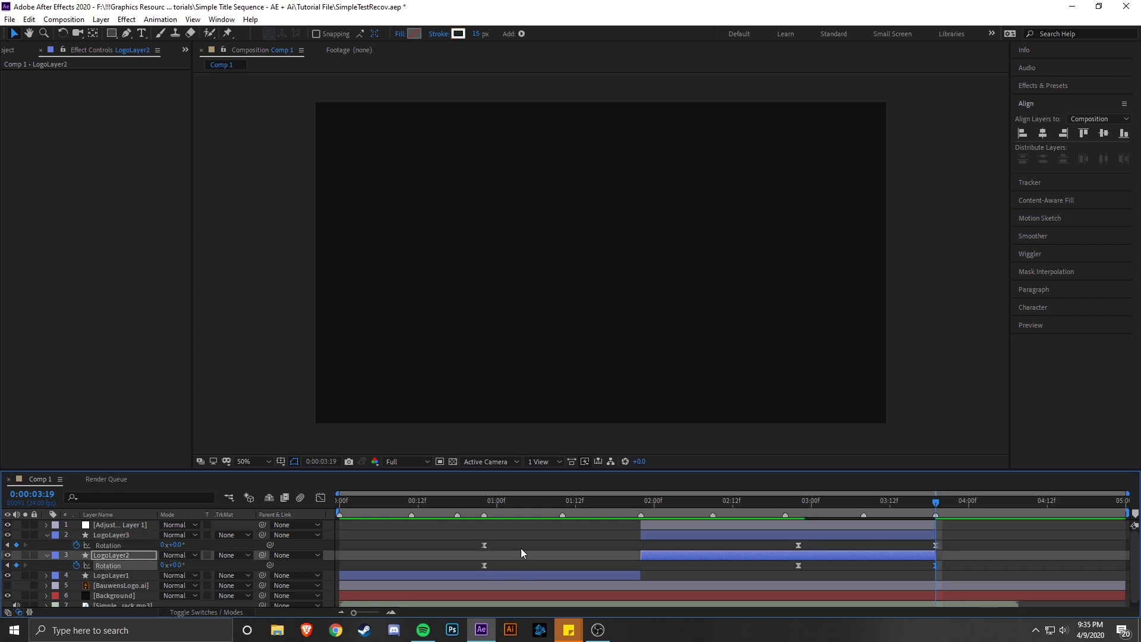
- Shape the Rotation speed graphs of LogoLayer3 and LogoLayer2 between 0:00:02:22 and 0:00:03:19 with slow ends and a sharp peak between them
{"action": "left_click_drag", "start_coordinate": [950, 541], "coordinate": [789, 567]}
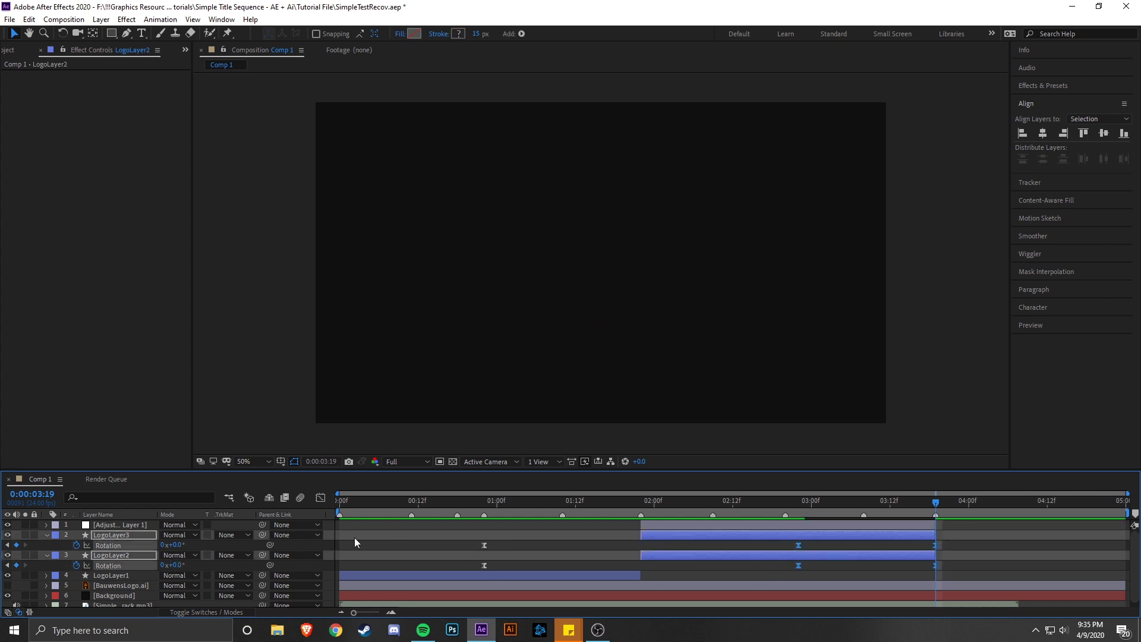
{"action": "left_click", "coordinate": [320, 497]}
{"action": "key", "text": "shift+F3"}
{"action": "left_click_drag", "start_coordinate": [957, 540], "coordinate": [790, 568]}
{"action": "left_click", "coordinate": [320, 497]}
{"action": "left_click_drag", "start_coordinate": [954, 542], "coordinate": [910, 575]}
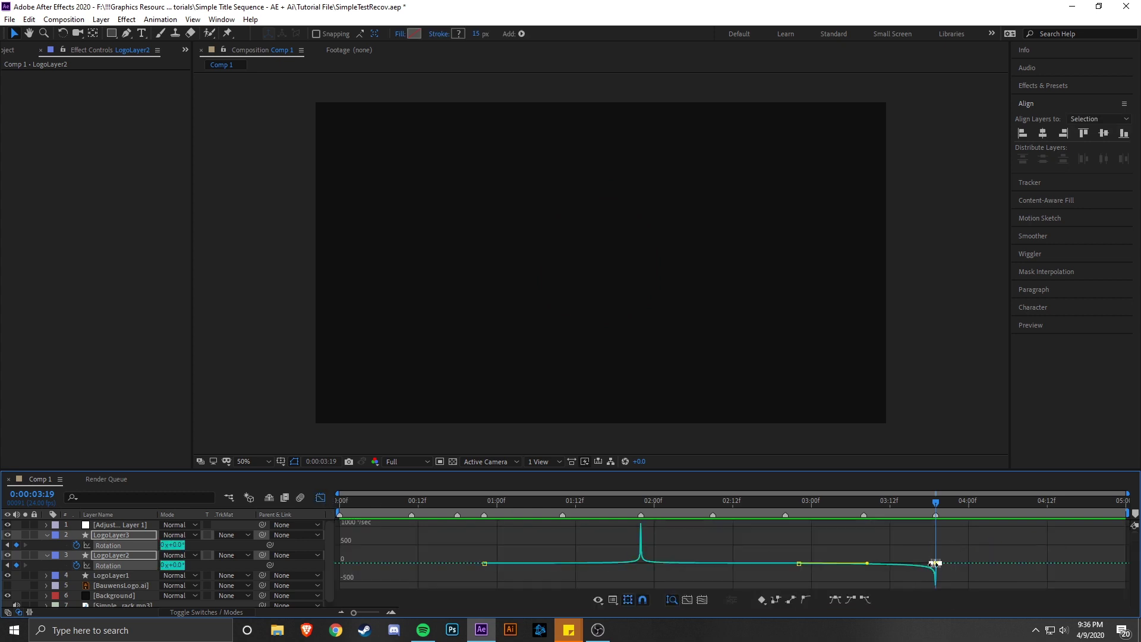
{"action": "key", "text": ";"}
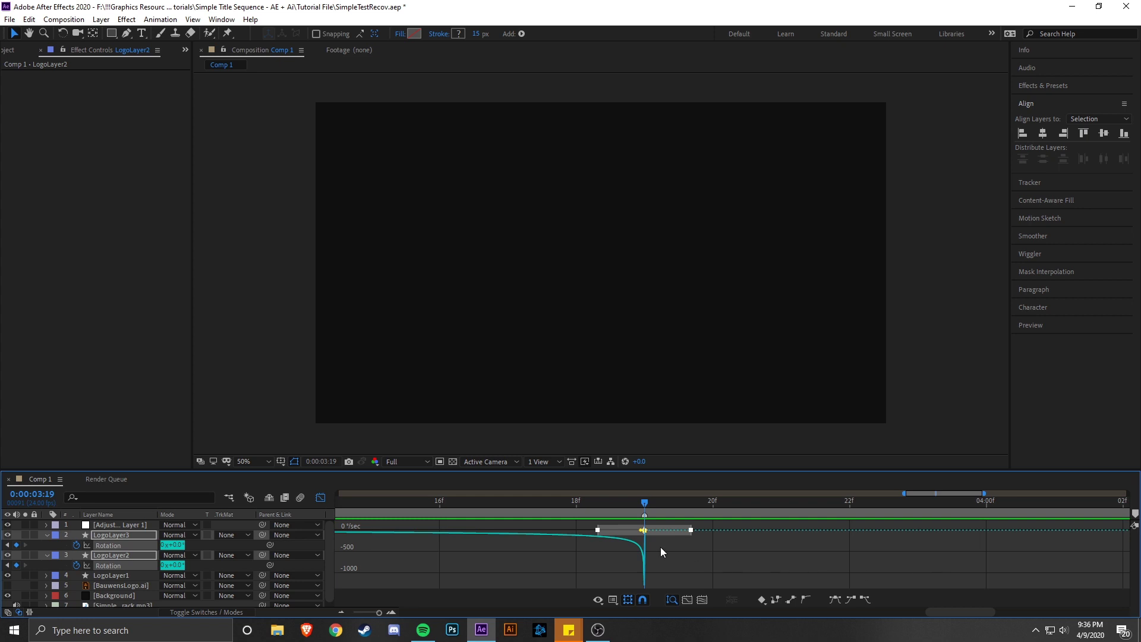
{"action": "mouse_move", "coordinate": [593, 531]}
{"action": "left_mouse_down"}
{"action": "mouse_move", "coordinate": [365, 523]}
{"action": "mouse_move", "coordinate": [350, 539]}
{"action": "mouse_move", "coordinate": [275, 541]}
{"action": "mouse_move", "coordinate": [261, 529]}
{"action": "mouse_move", "coordinate": [579, 542]}
{"action": "left_mouse_up"}
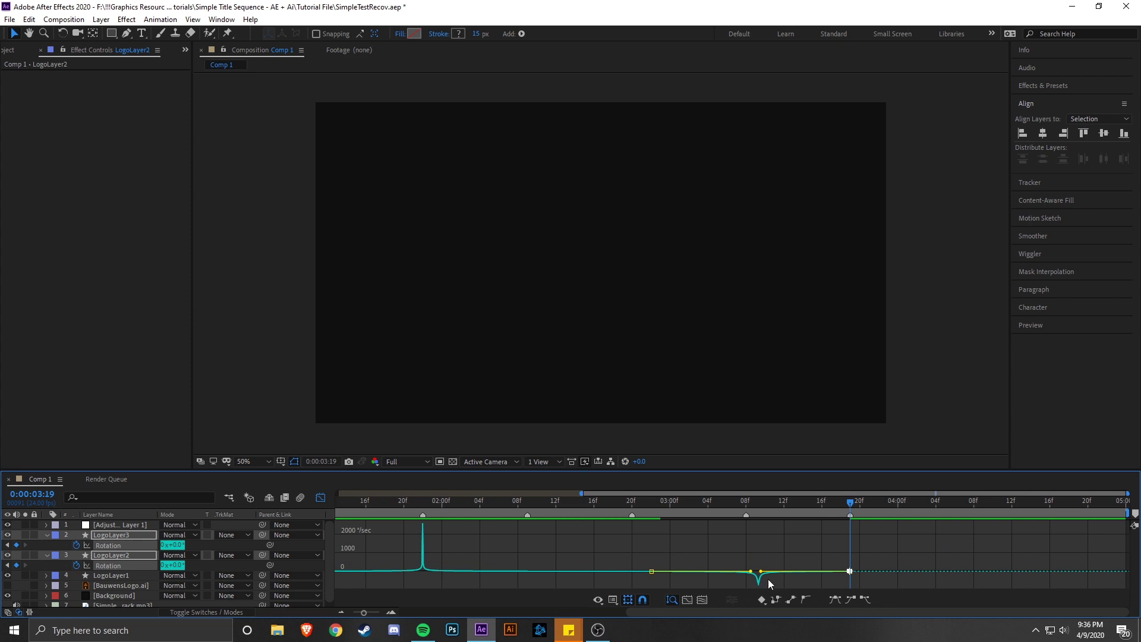
{"action": "scroll", "coordinate": [766, 550], "scroll_direction": "up", "scroll_amount": 2}
{"action": "left_click_drag", "start_coordinate": [740, 531], "coordinate": [712, 530]}
{"action": "left_click", "coordinate": [319, 496]}
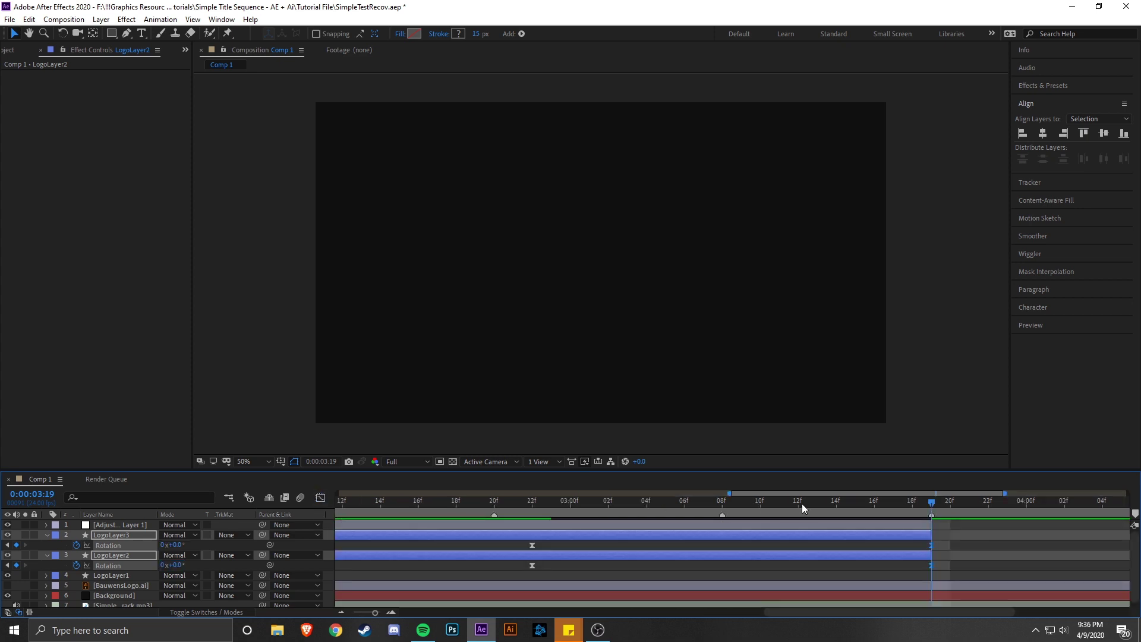
- Deselect everything and preview the composition from its beginning to past the end of the logo layers
{"action": "key", "text": "F2"}
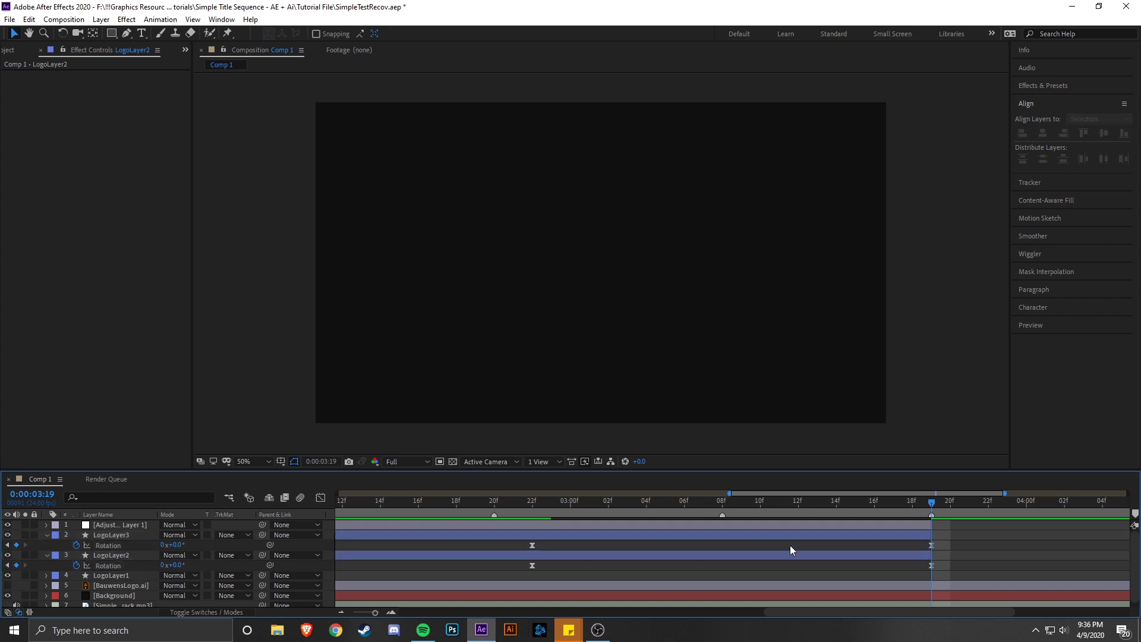
{"action": "key", "text": "Home"}
{"action": "key", "text": "space"}
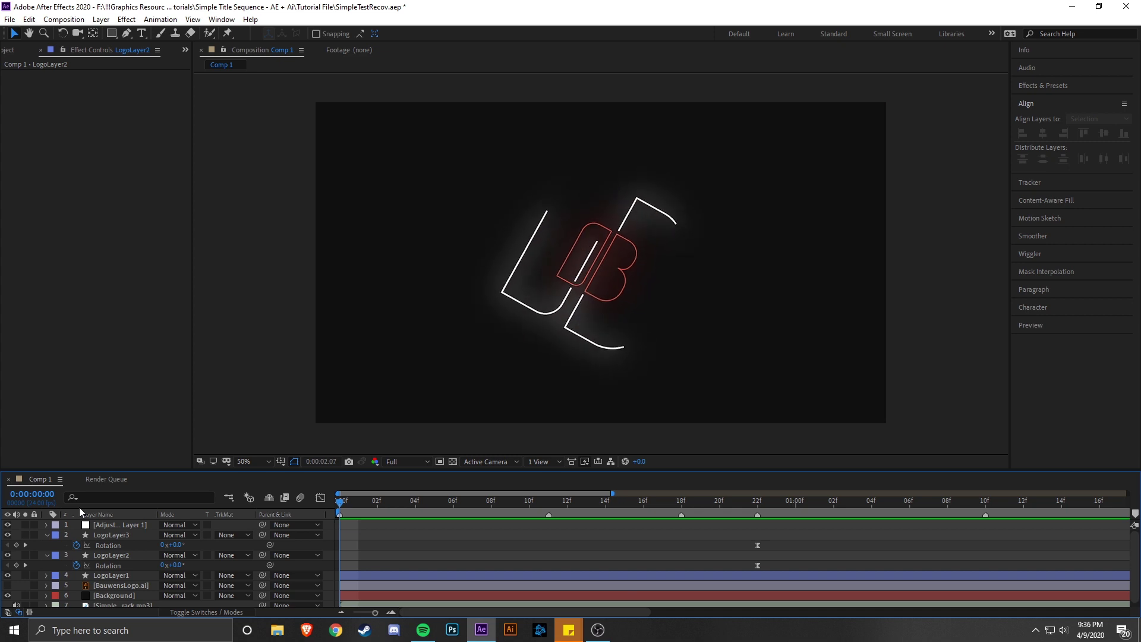
{"action": "key", "text": "space"}
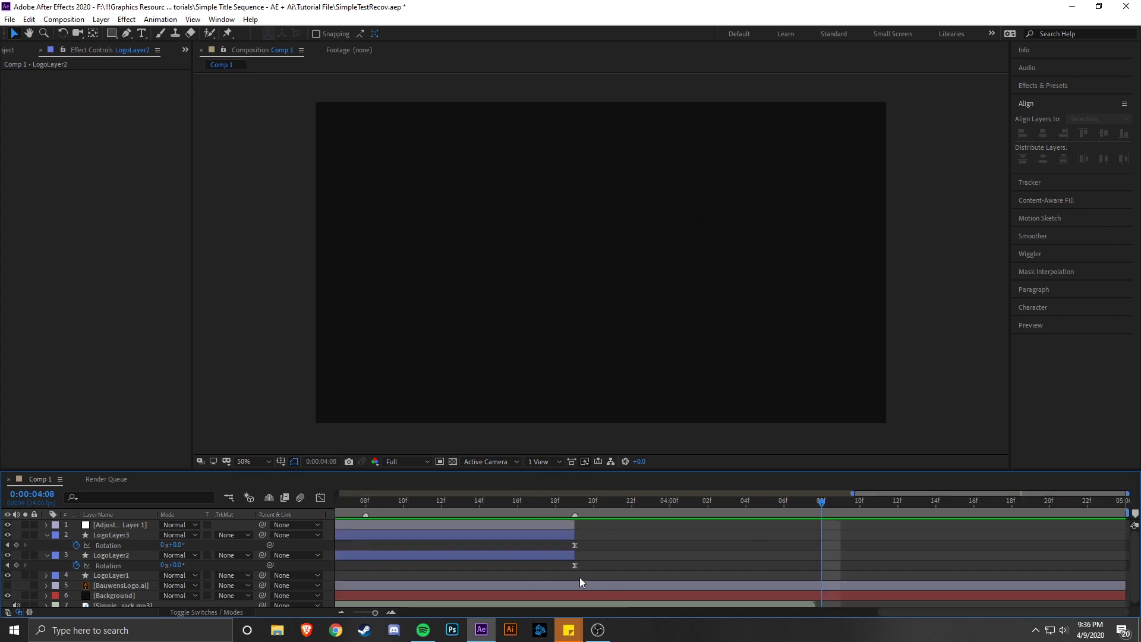
- Move the current time to 0:00:02:12 and expand the Stroke layer style settings of LogoLayer3
{"action": "scroll", "coordinate": [580, 574], "scroll_direction": "down", "scroll_amount": 3}
{"action": "left_click_drag", "start_coordinate": [808, 503], "coordinate": [607, 534]}
{"action": "key", "text": "space"}
{"action": "key", "text": "space"}
{"action": "left_click", "coordinate": [607, 534]}
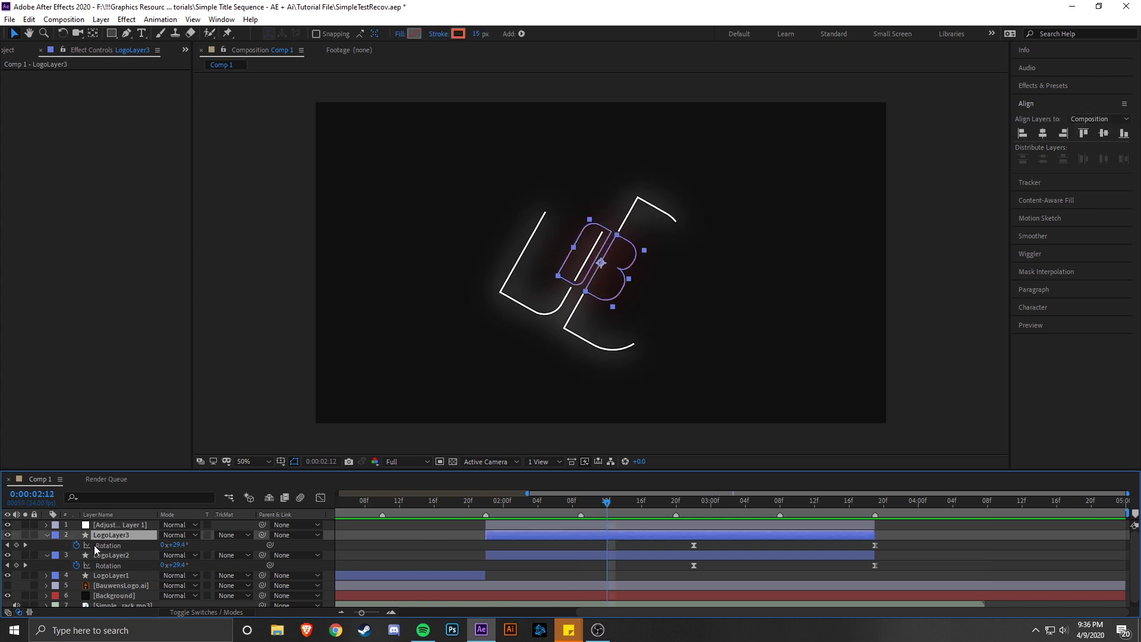
{"action": "left_click", "coordinate": [48, 534]}
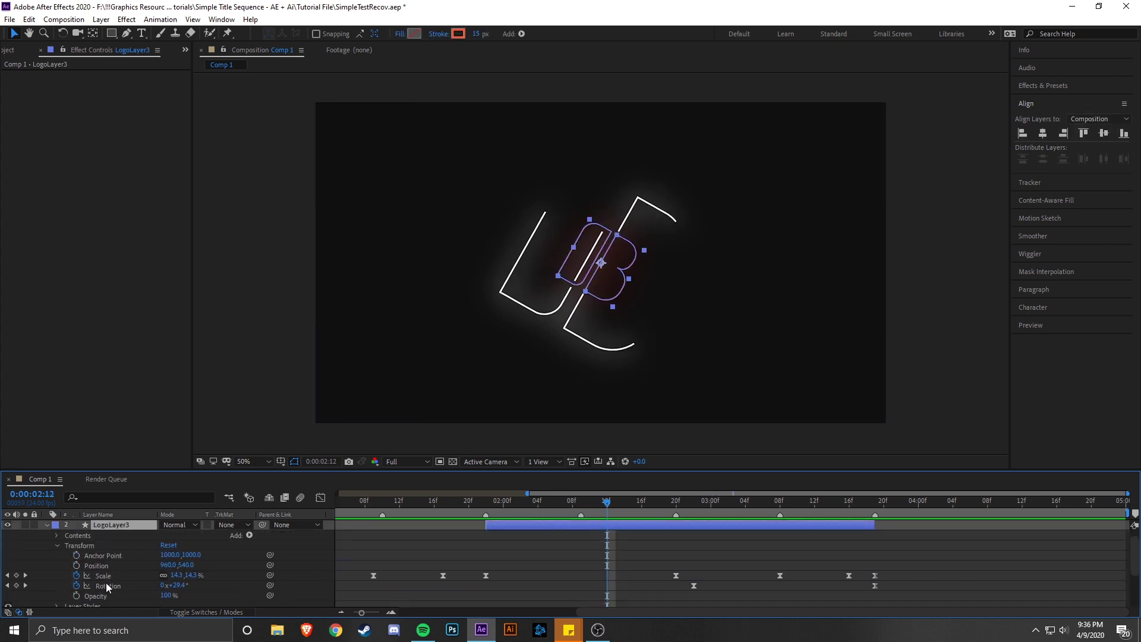
{"action": "left_click", "coordinate": [58, 545]}
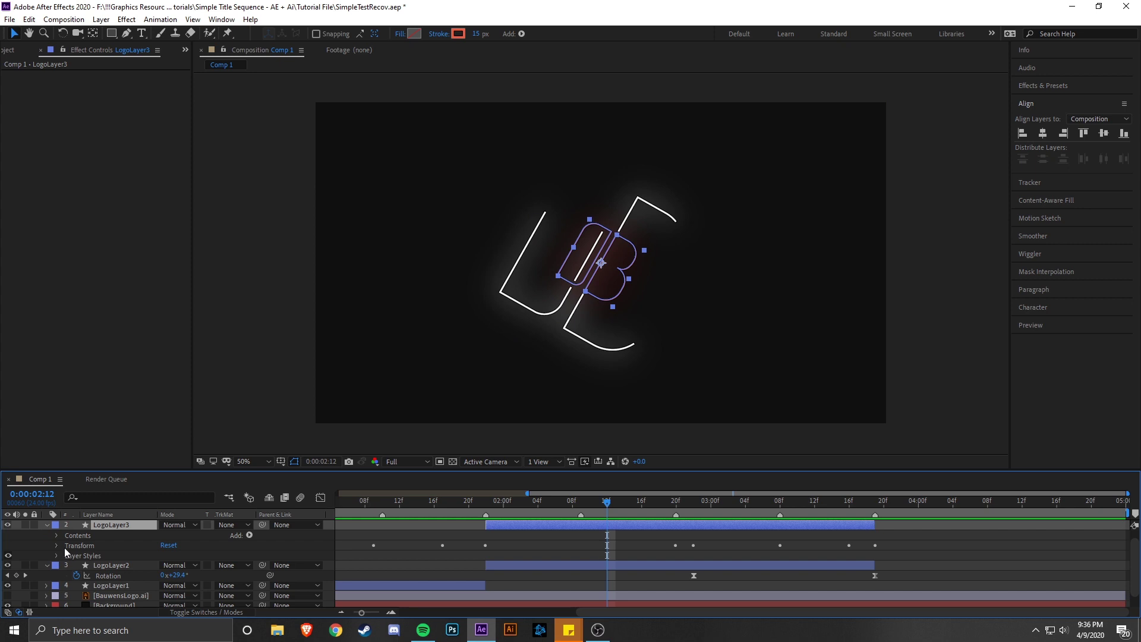
{"action": "left_click", "coordinate": [57, 556]}
{"action": "left_click", "coordinate": [66, 576]}
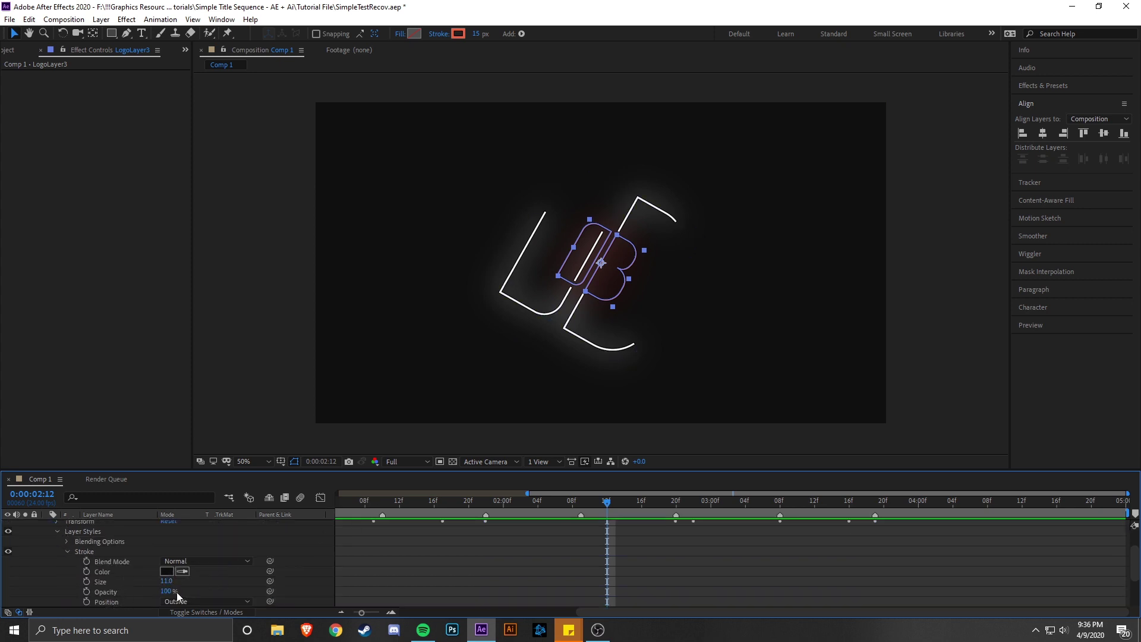
- Increase the Stroke layer style's Size on LogoLayer3 to about 22.5 and collapse the layer's properties
{"action": "left_click_drag", "start_coordinate": [166, 581], "coordinate": [203, 581]}
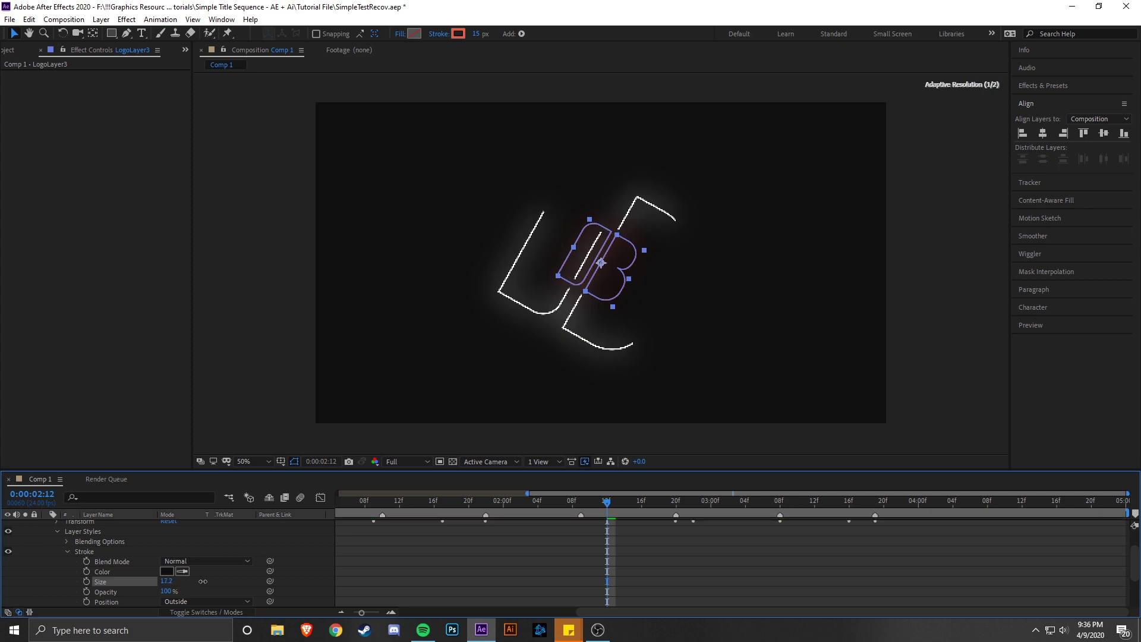
{"action": "left_click", "coordinate": [523, 570]}
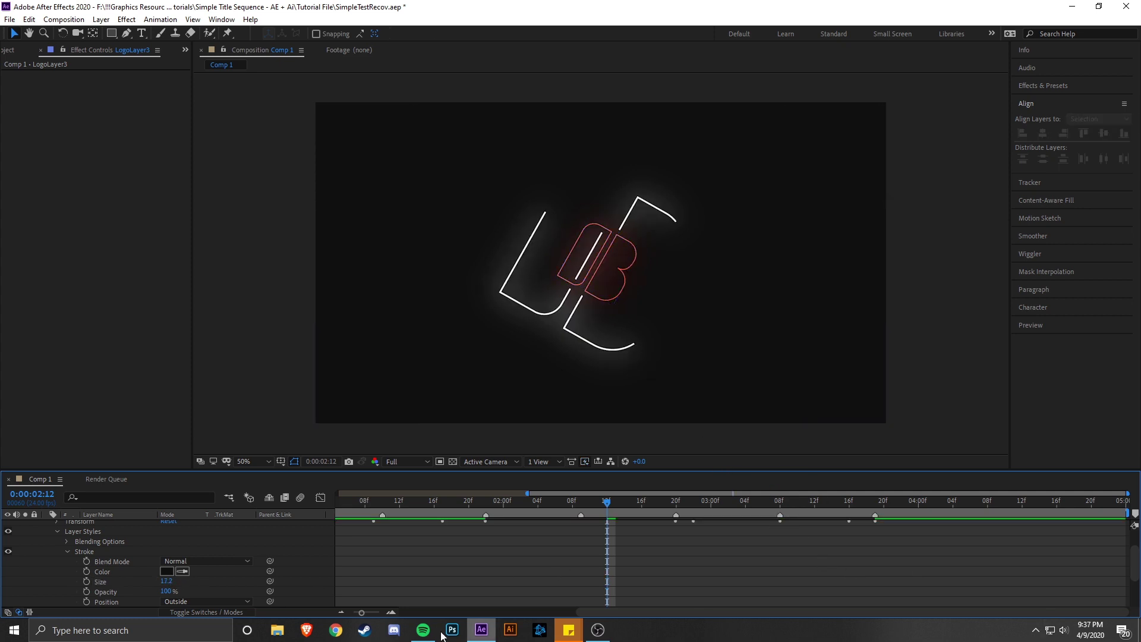
{"action": "left_click_drag", "start_coordinate": [167, 581], "coordinate": [294, 583]}
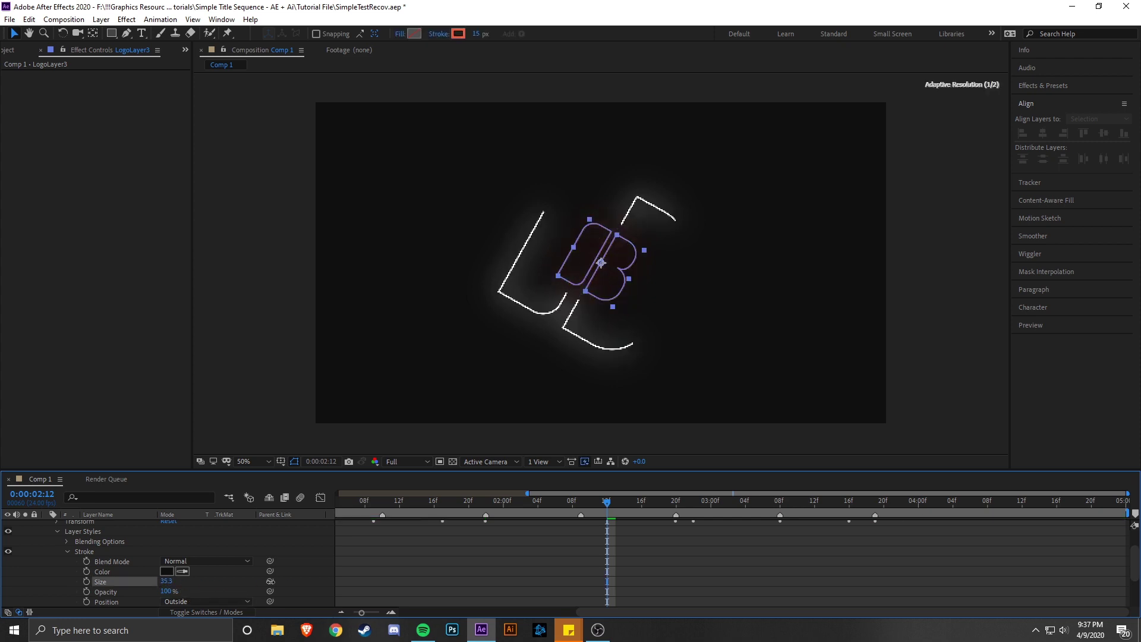
{"action": "left_click", "coordinate": [577, 571]}
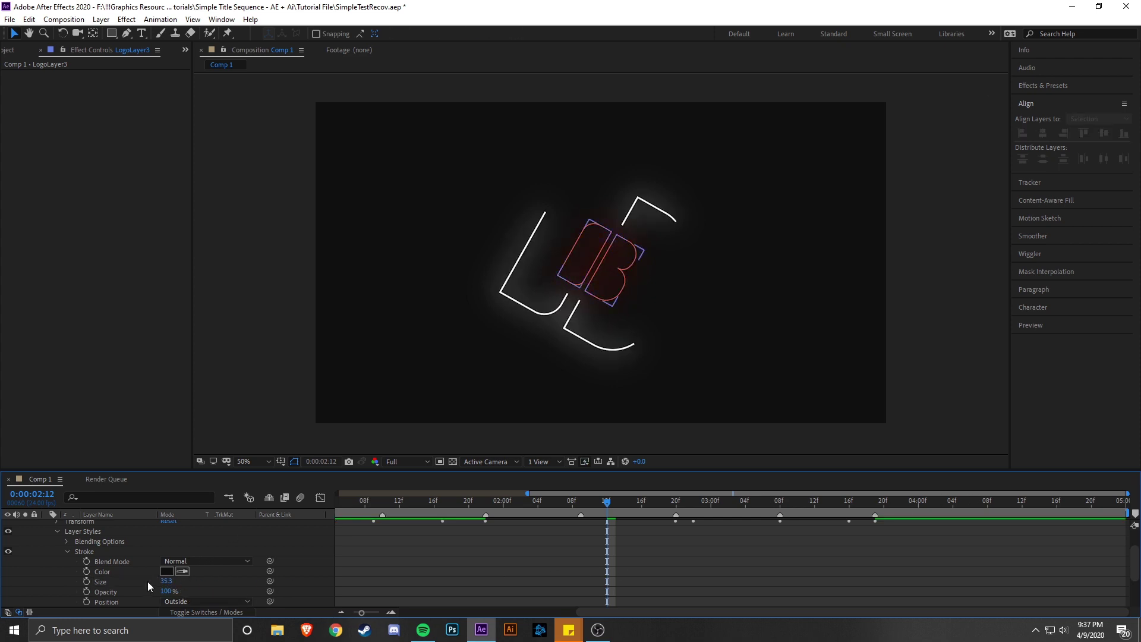
{"action": "left_click_drag", "start_coordinate": [166, 581], "coordinate": [90, 584]}
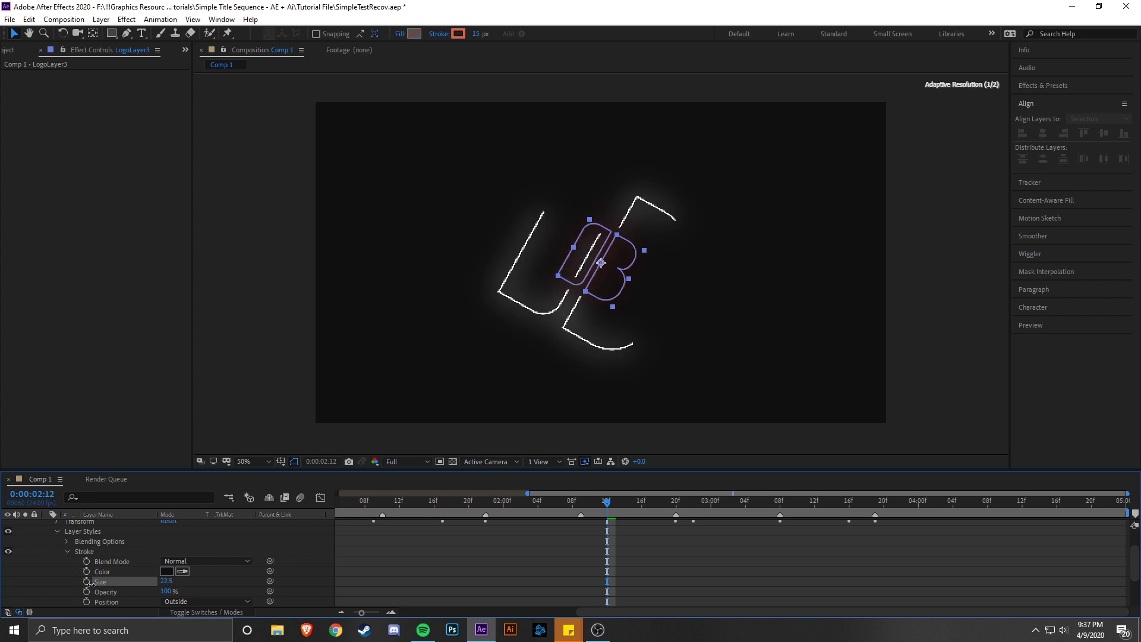
{"action": "left_click", "coordinate": [479, 565]}
{"action": "scroll", "coordinate": [479, 564], "scroll_direction": "up", "scroll_amount": 2}
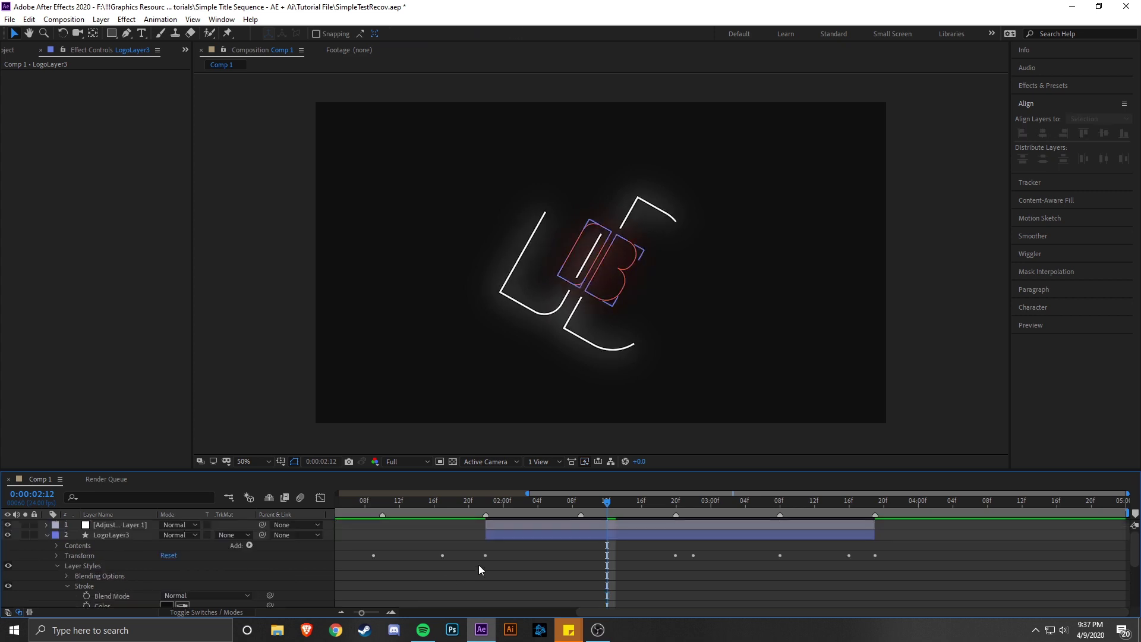
{"action": "left_click", "coordinate": [47, 535]}
- Duplicate LogoLayer2 and reselect the original layer
{"action": "left_click", "coordinate": [572, 543]}
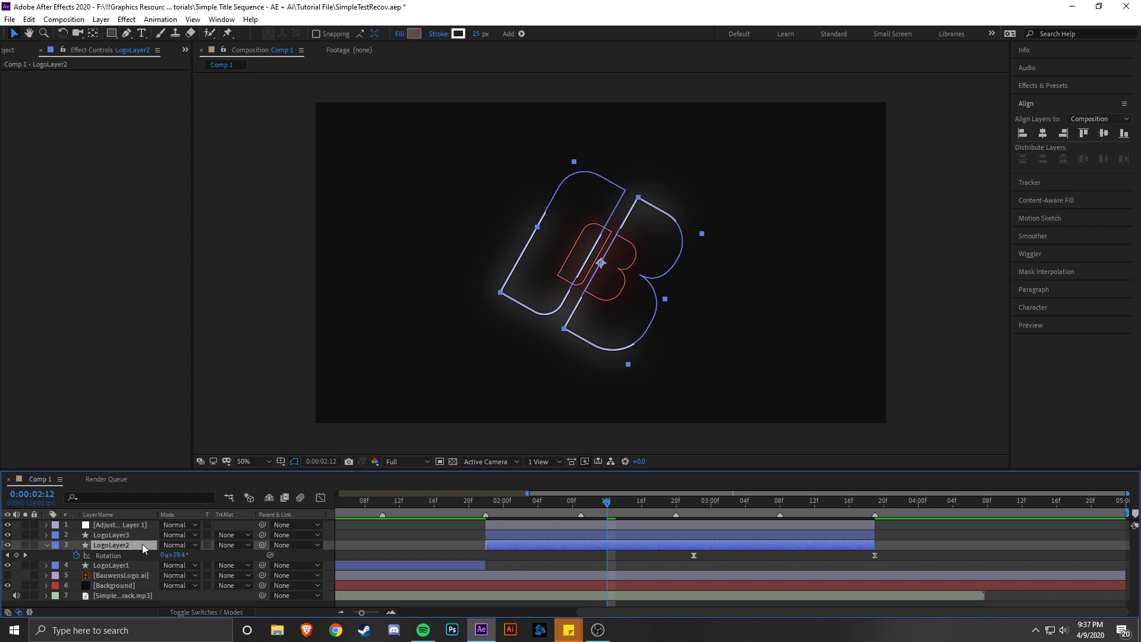
{"action": "key", "text": "ctrl+d"}
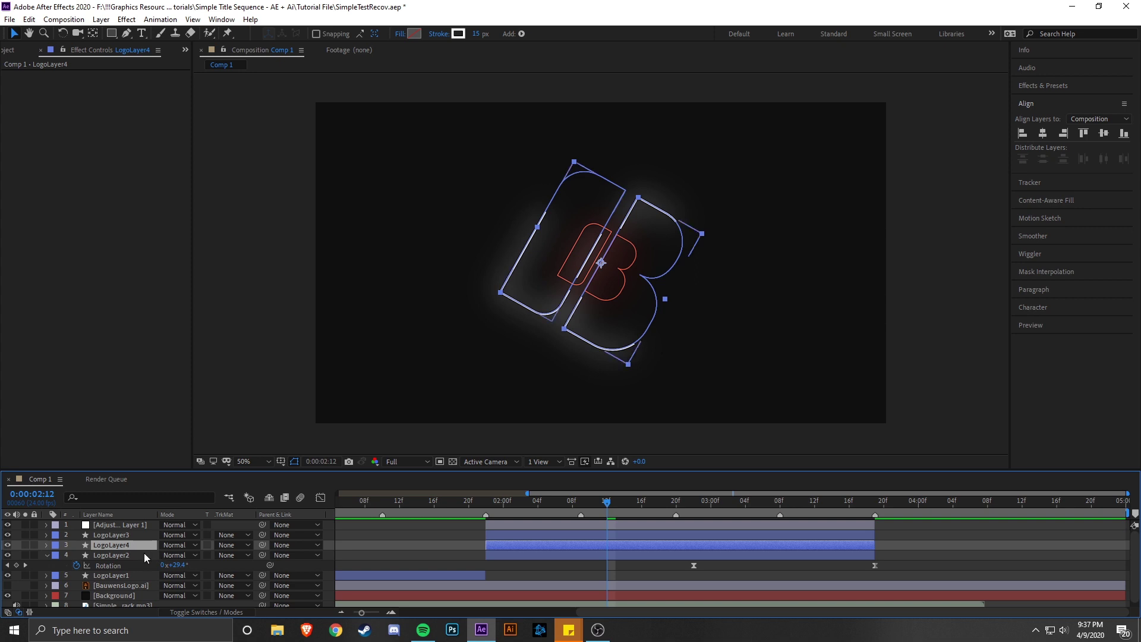
{"action": "left_click", "coordinate": [144, 552]}
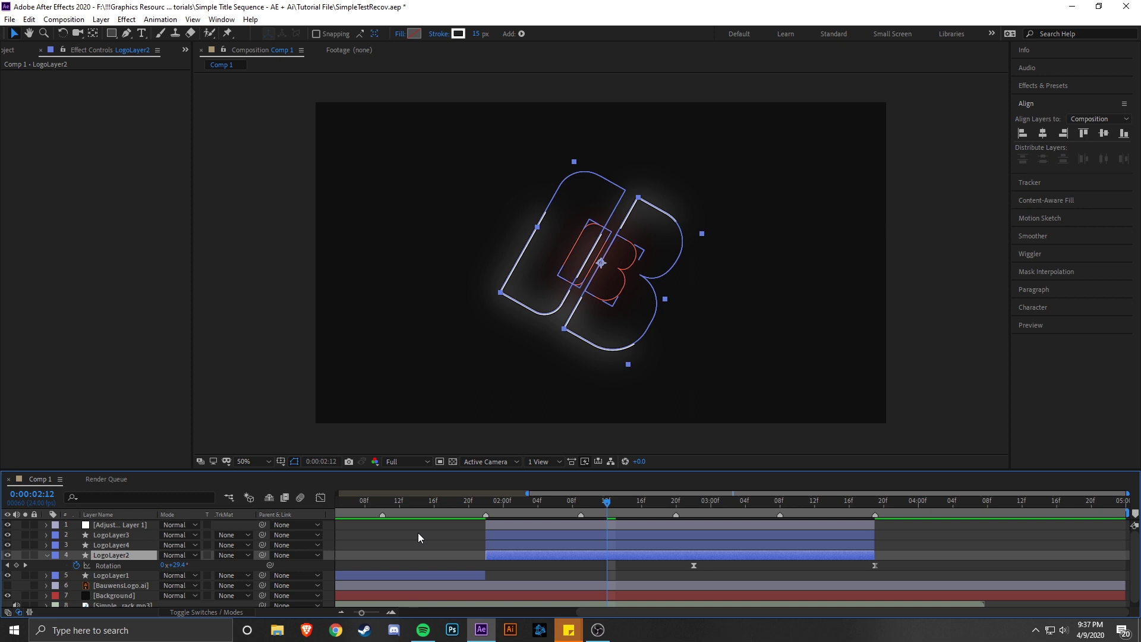
- Set LogoLayer2's Scale keyframes at 0:00:02:20 and 0:00:03:08 to 64%
{"action": "key", "text": "s"}
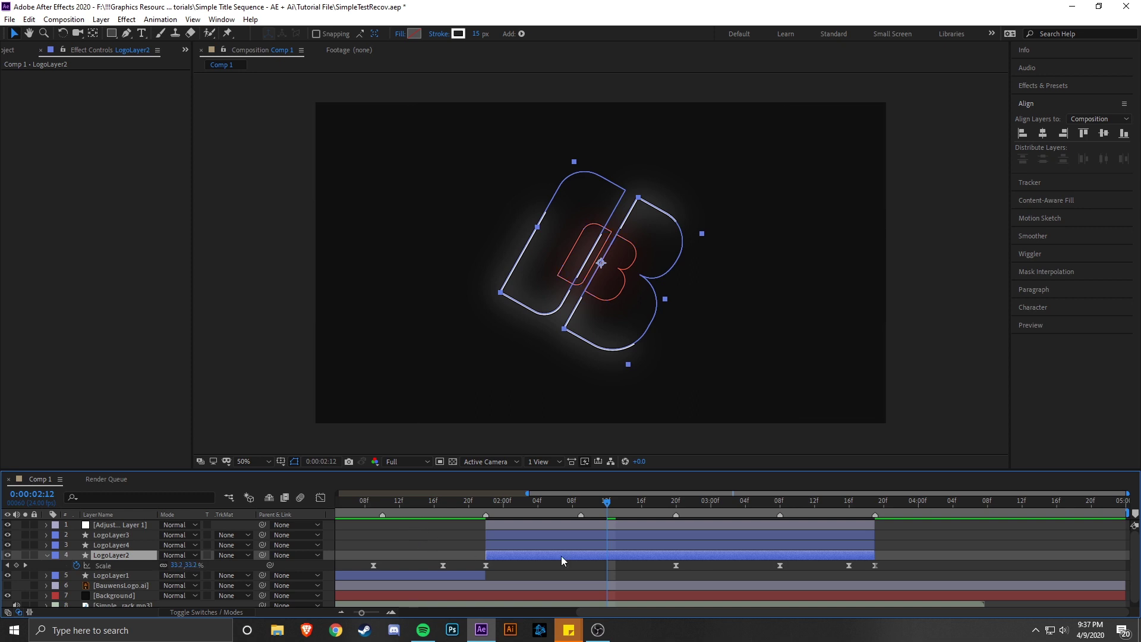
{"action": "left_click_drag", "start_coordinate": [623, 499], "coordinate": [802, 571]}
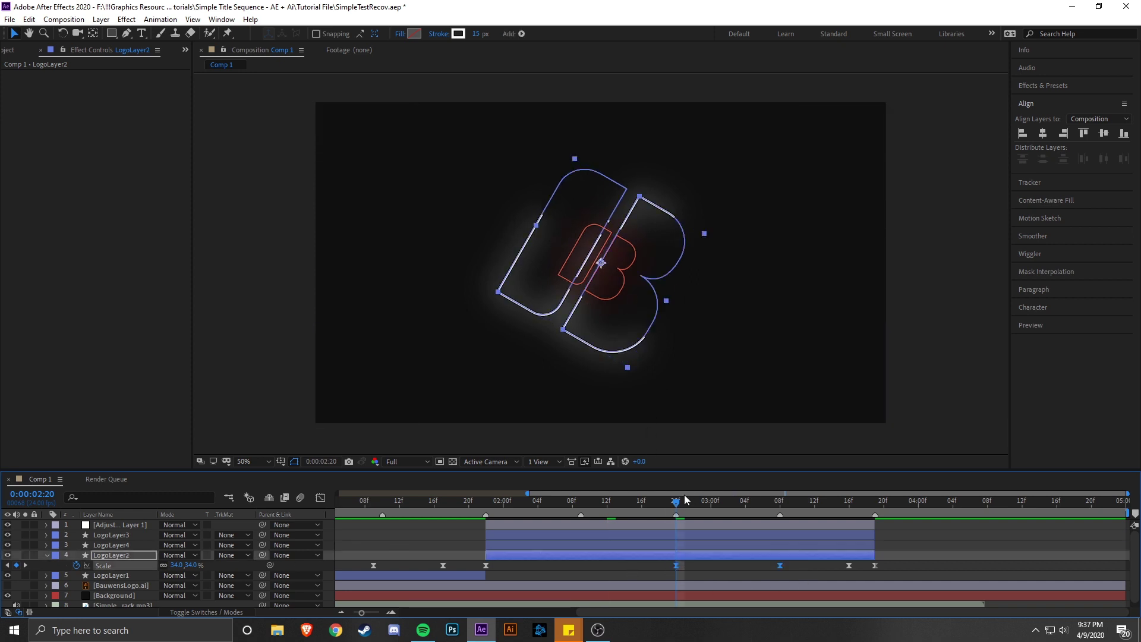
{"action": "left_click", "coordinate": [190, 565]}
{"action": "type", "text": "64"}
{"action": "key", "text": "Return"}
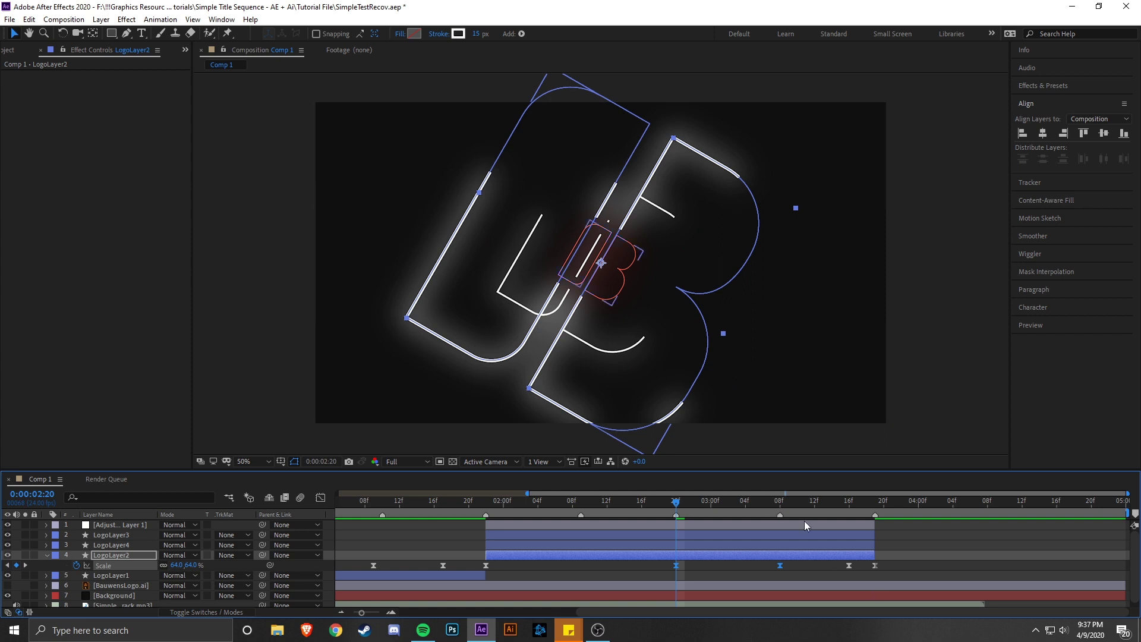
{"action": "left_click", "coordinate": [824, 562]}
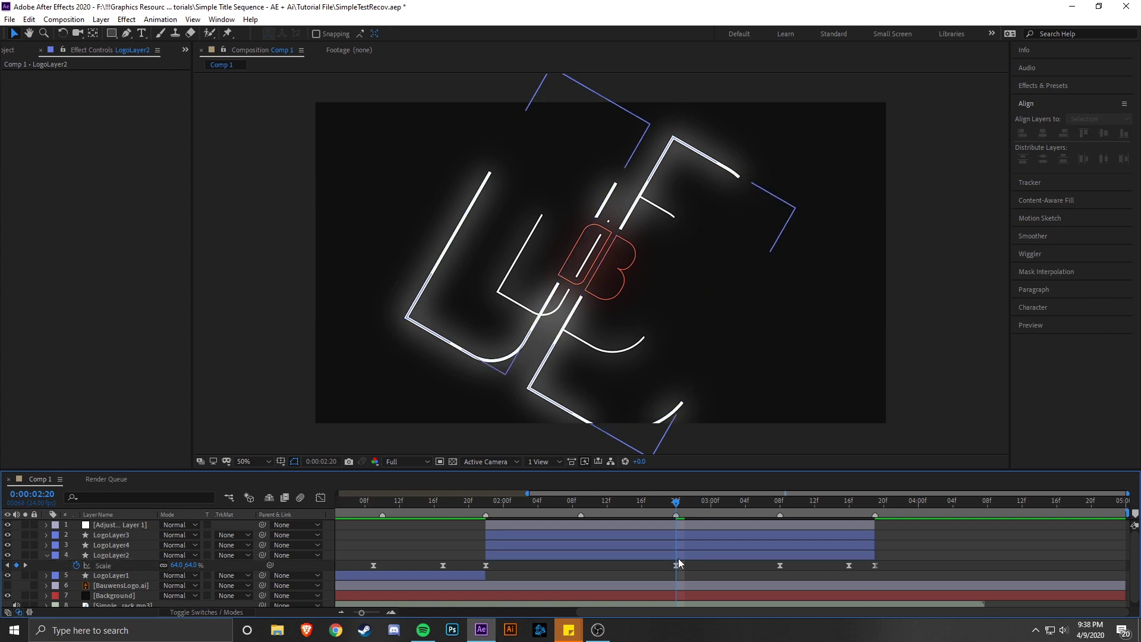
- Change the colour of Stroke 1 in LogoLayer2's contents to hex EB5445
{"action": "left_click", "coordinate": [46, 555]}
{"action": "left_click", "coordinate": [105, 529]}
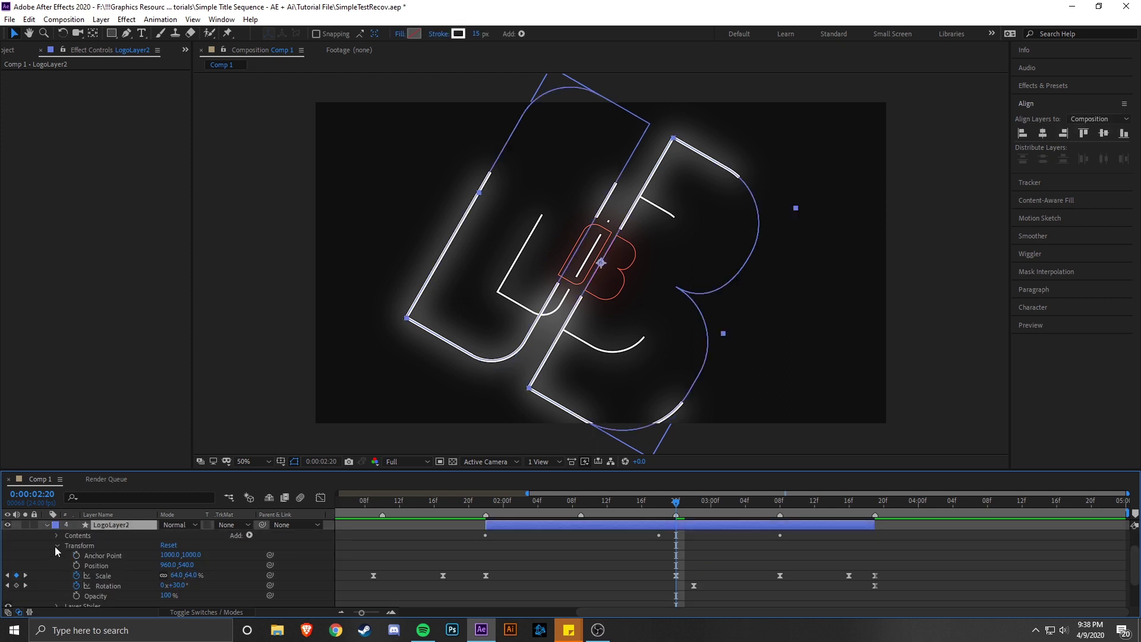
{"action": "left_click", "coordinate": [55, 546]}
{"action": "left_click", "coordinate": [57, 536]}
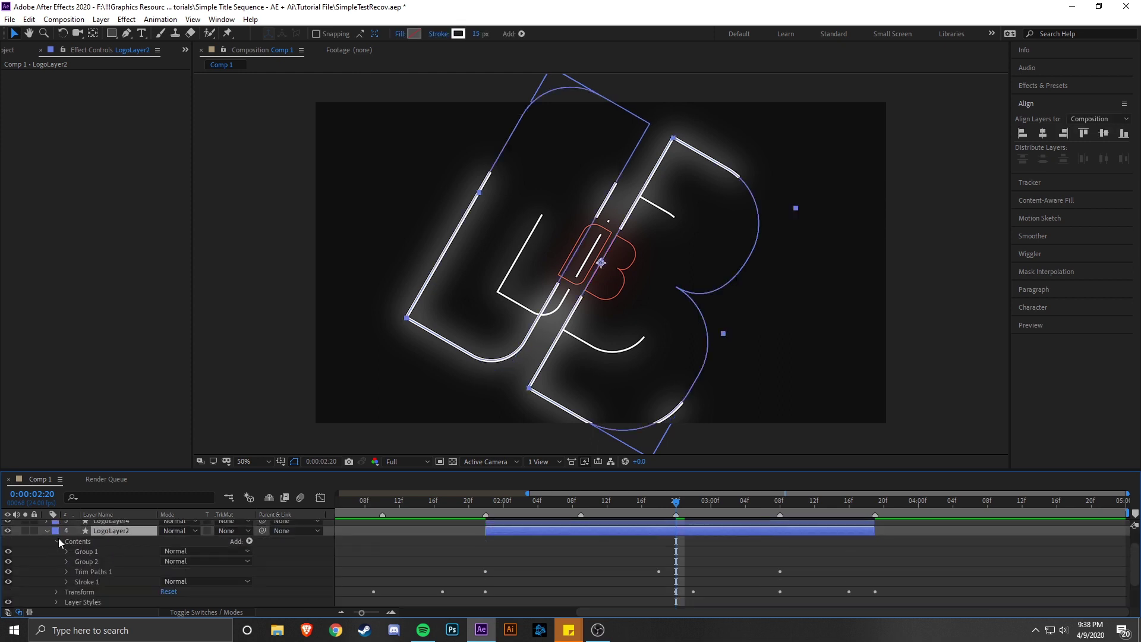
{"action": "left_click", "coordinate": [62, 584]}
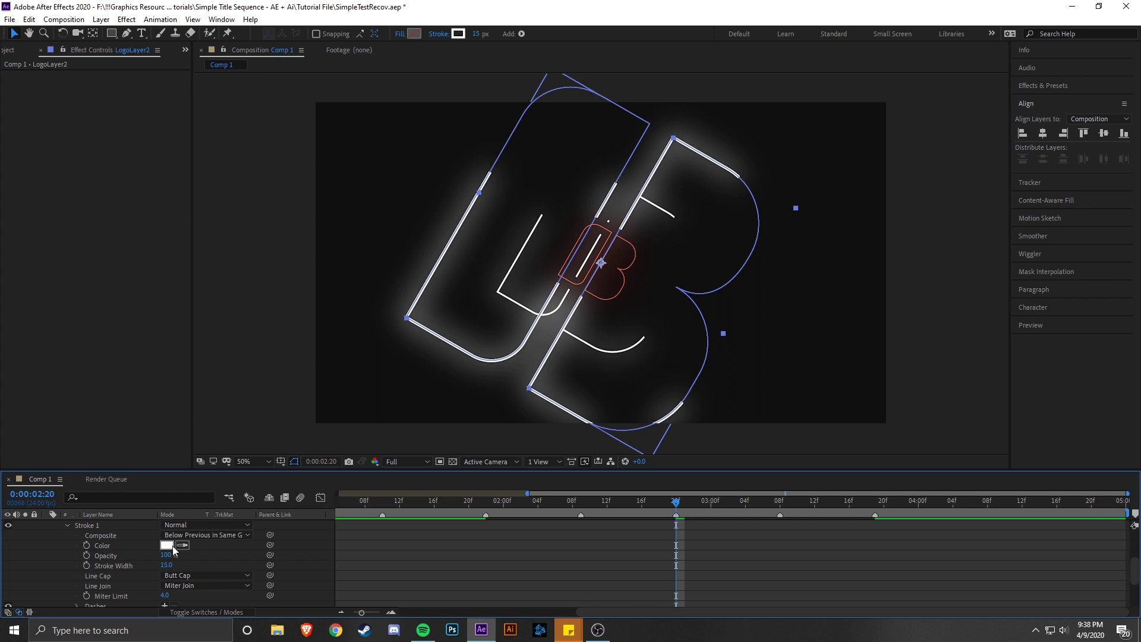
{"action": "left_click", "coordinate": [172, 544]}
{"action": "type", "text": "EB5"}
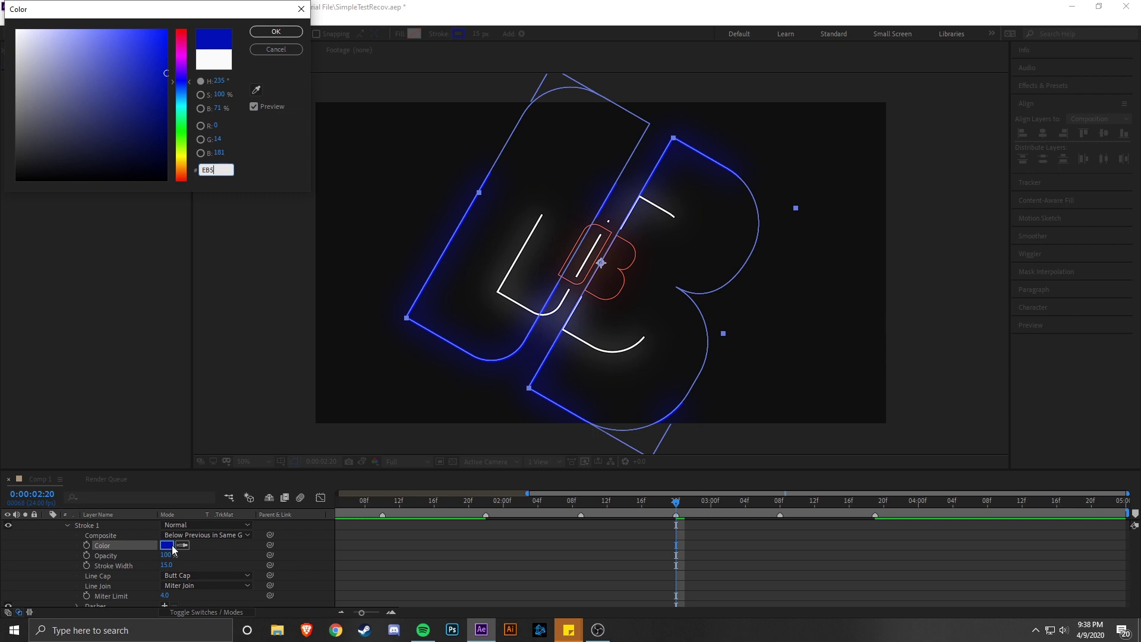
{"action": "type", "text": "445"}
{"action": "key", "text": "Return"}
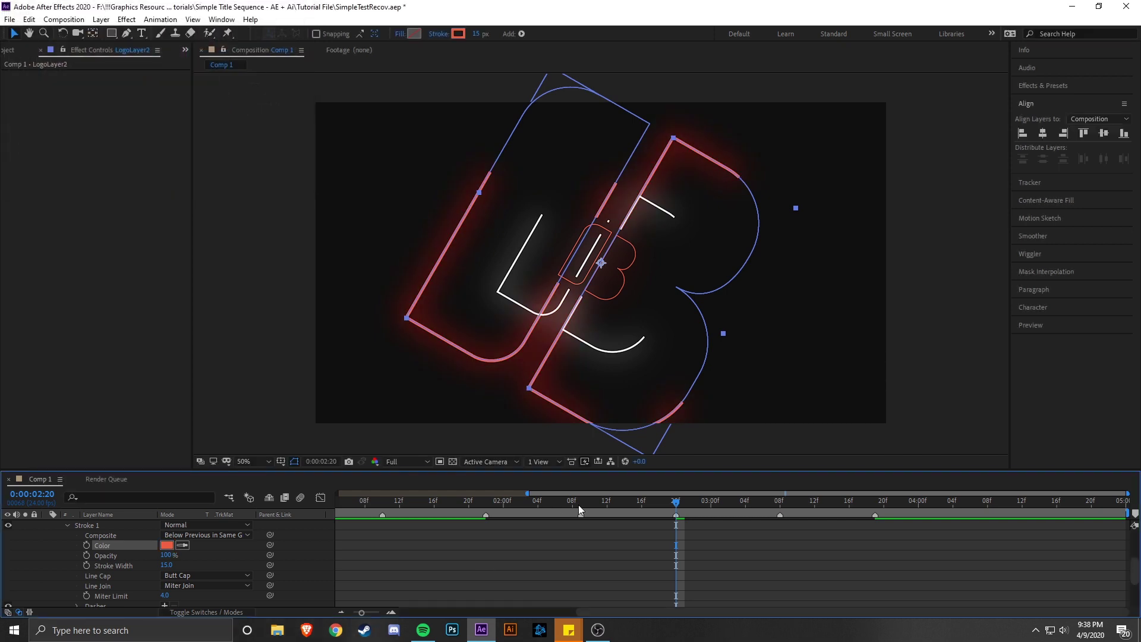
{"action": "left_click", "coordinate": [681, 375]}
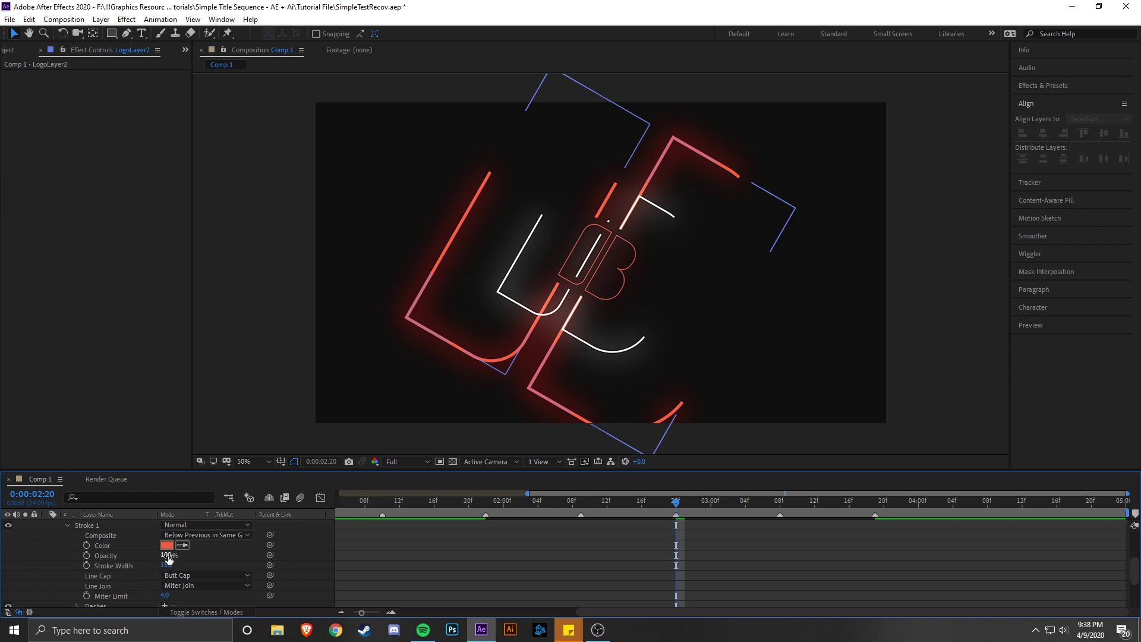
- Expand LogoLayer2's Trim Paths 1 and set its Offset to 130° at 0:00:02:18
{"action": "left_click", "coordinate": [68, 525]}
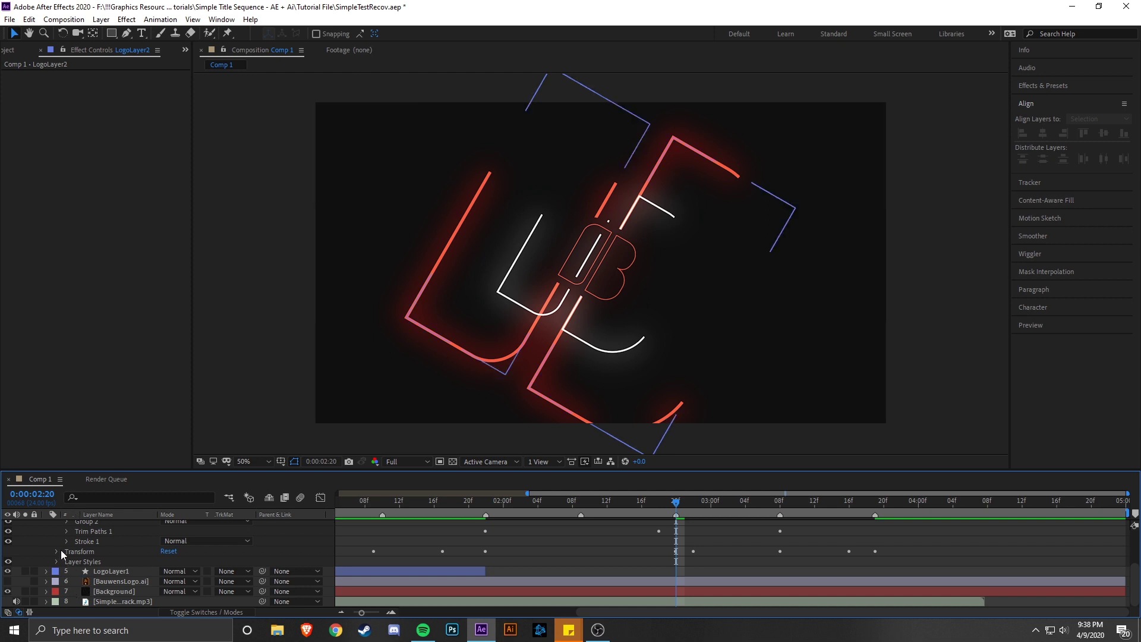
{"action": "left_click", "coordinate": [66, 531]}
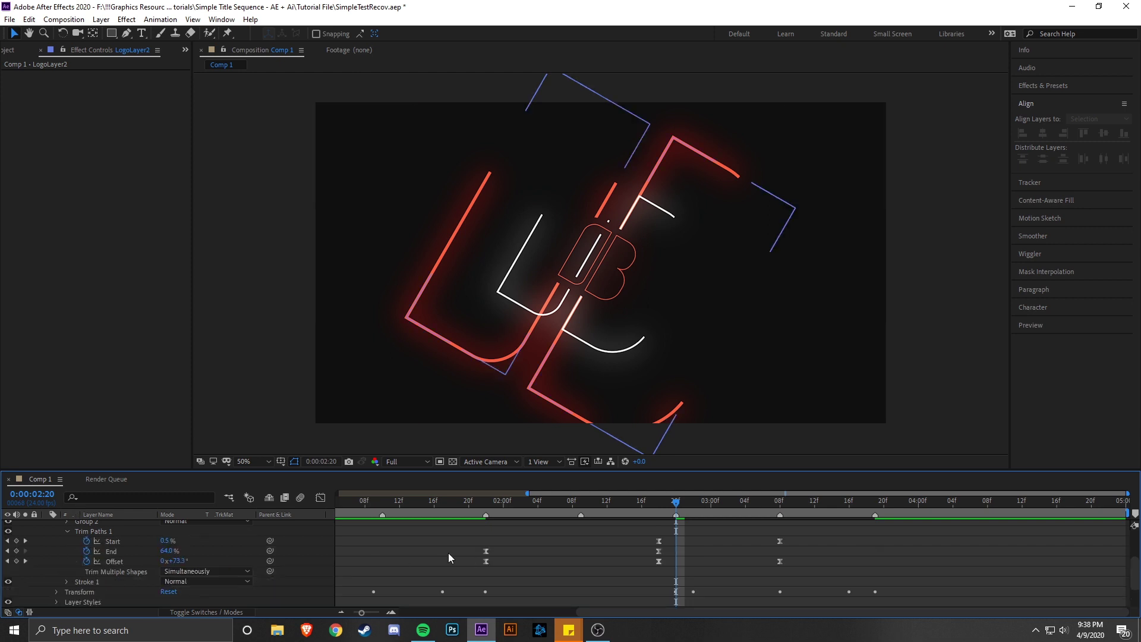
{"action": "scroll", "coordinate": [514, 576], "scroll_direction": "up", "scroll_amount": 1}
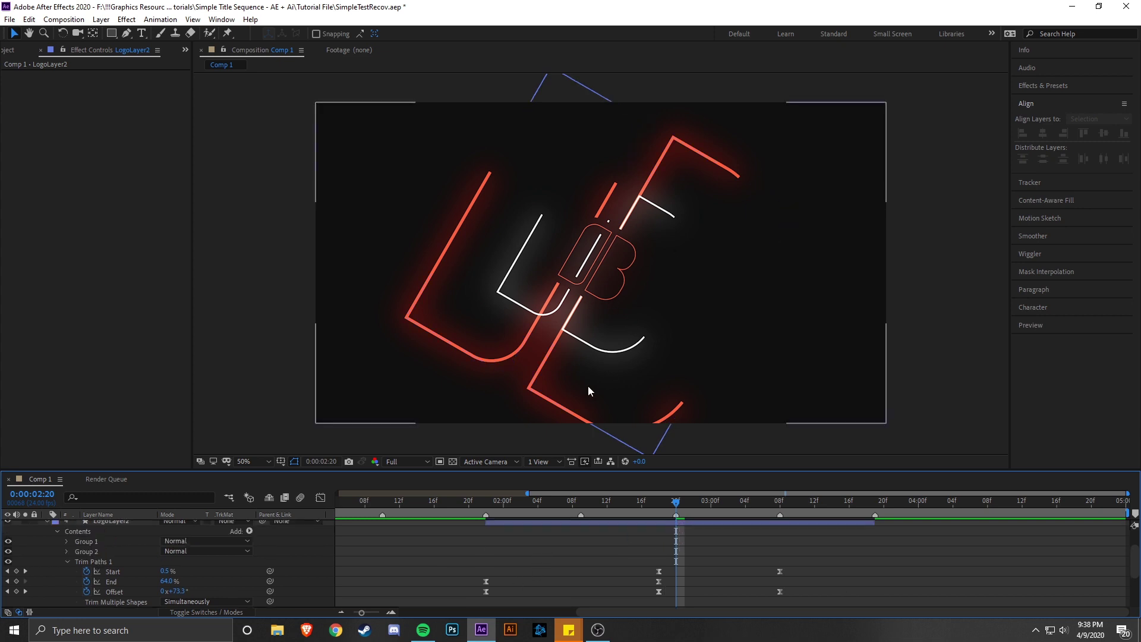
{"action": "scroll", "coordinate": [685, 524], "scroll_direction": "down", "scroll_amount": 1}
{"action": "key", "text": "Caps_Lock"}
{"action": "left_click_drag", "start_coordinate": [678, 502], "coordinate": [665, 501]}
{"action": "key", "text": "Caps_Lock"}
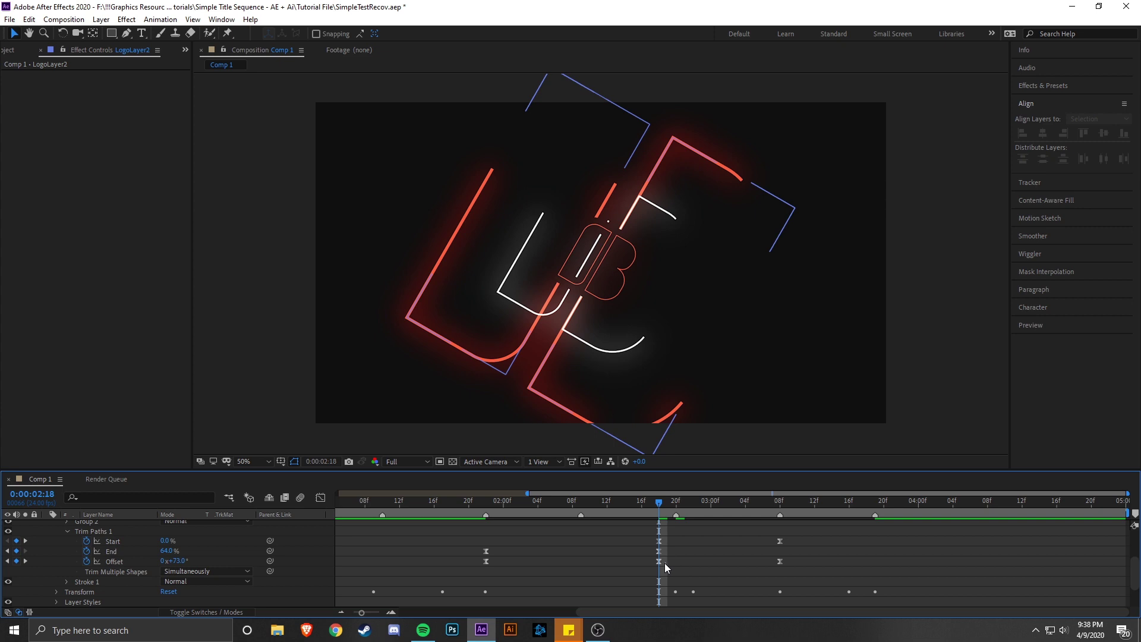
{"action": "left_click_drag", "start_coordinate": [665, 562], "coordinate": [636, 526]}
{"action": "left_click", "coordinate": [615, 561]}
{"action": "left_click_drag", "start_coordinate": [185, 563], "coordinate": [234, 558]}
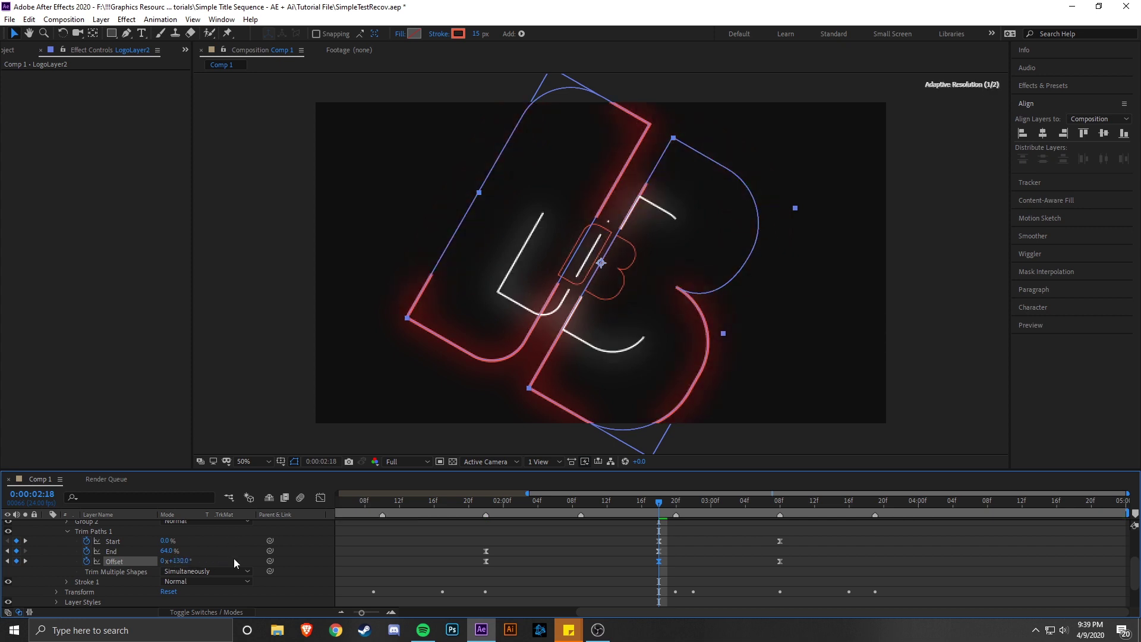
- Set the Trim Paths End of LogoLayer2 to 34% at 0:00:02:18
{"action": "scroll", "coordinate": [132, 557], "scroll_direction": "up", "scroll_amount": 3}
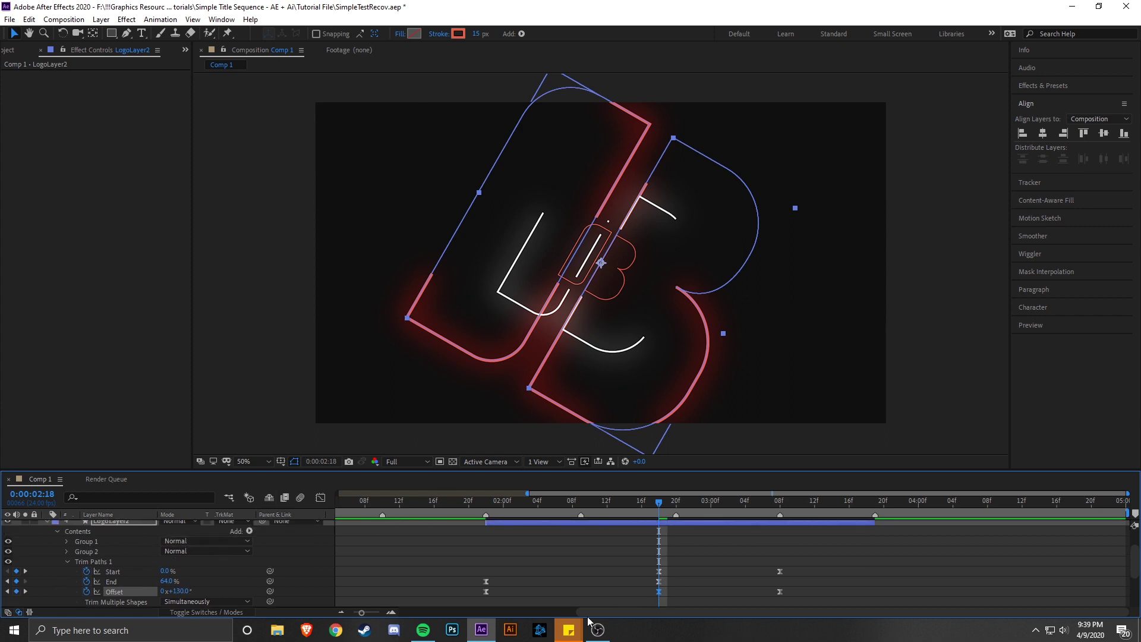
{"action": "left_click_drag", "start_coordinate": [166, 581], "coordinate": [150, 587]}
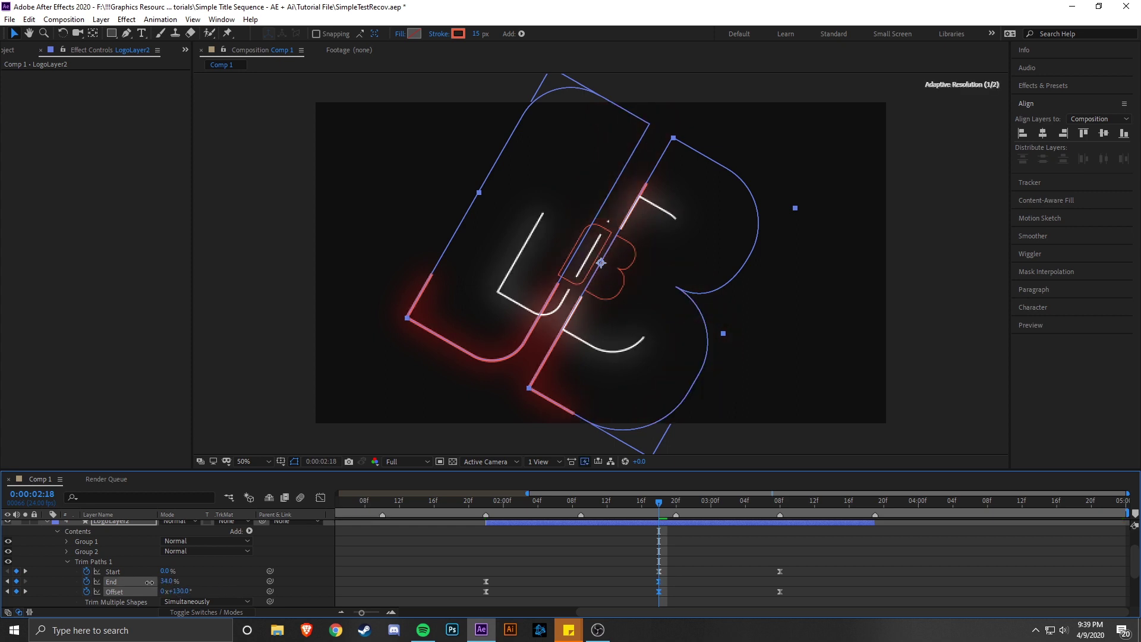
{"action": "left_click", "coordinate": [526, 562]}
- Set the Trim Paths Start of LogoLayer2 to 34% at 0:00:03:08
{"action": "left_click", "coordinate": [667, 508]}
{"action": "left_click_drag", "start_coordinate": [667, 507], "coordinate": [778, 515]}
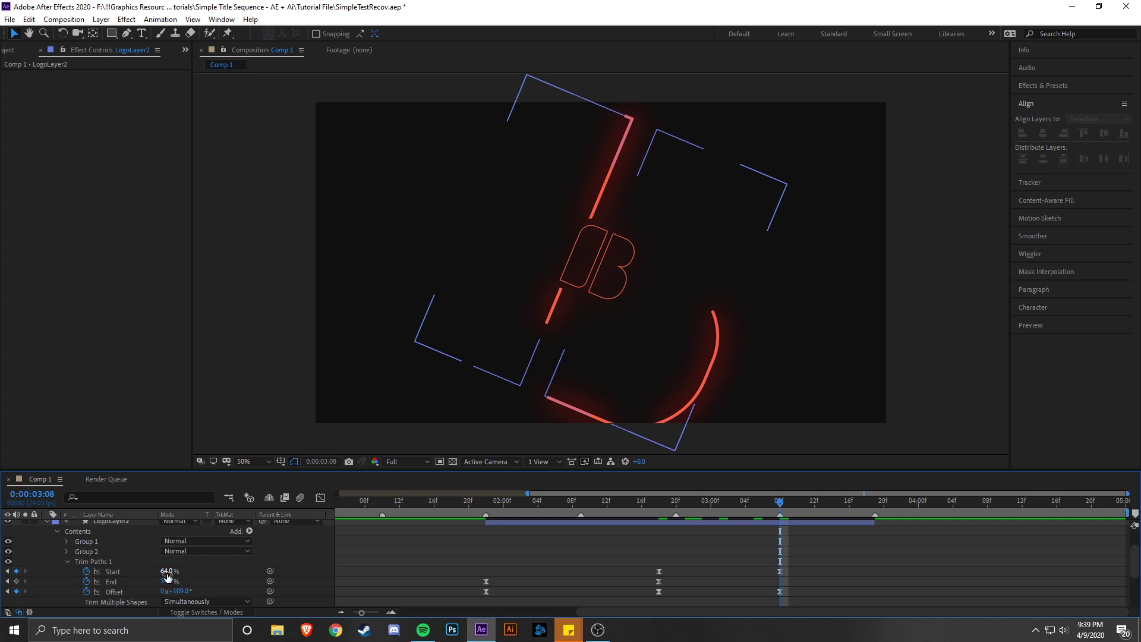
{"action": "left_click", "coordinate": [167, 572]}
{"action": "type", "text": "34"}
{"action": "key", "text": "Return"}
{"action": "right_click", "coordinate": [494, 526]}
{"action": "left_click", "coordinate": [758, 520]}
- Move the current time back to 0:00:01:14 and lower the composition's preview resolution to Quarter
{"action": "left_click_drag", "start_coordinate": [779, 504], "coordinate": [479, 517]}
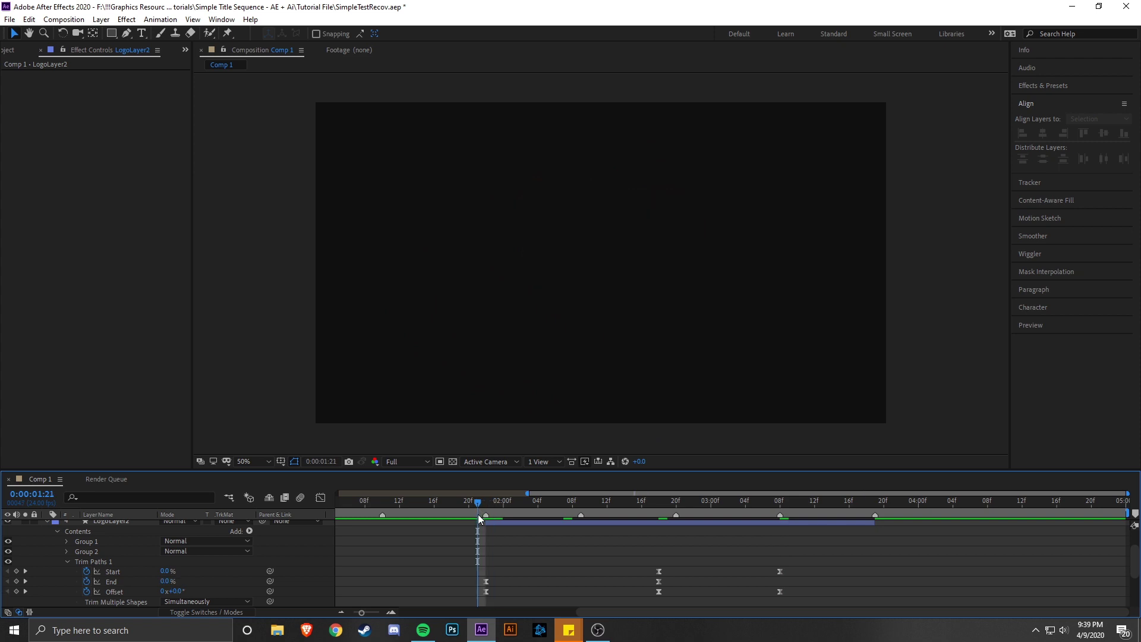
{"action": "left_click", "coordinate": [416, 512]}
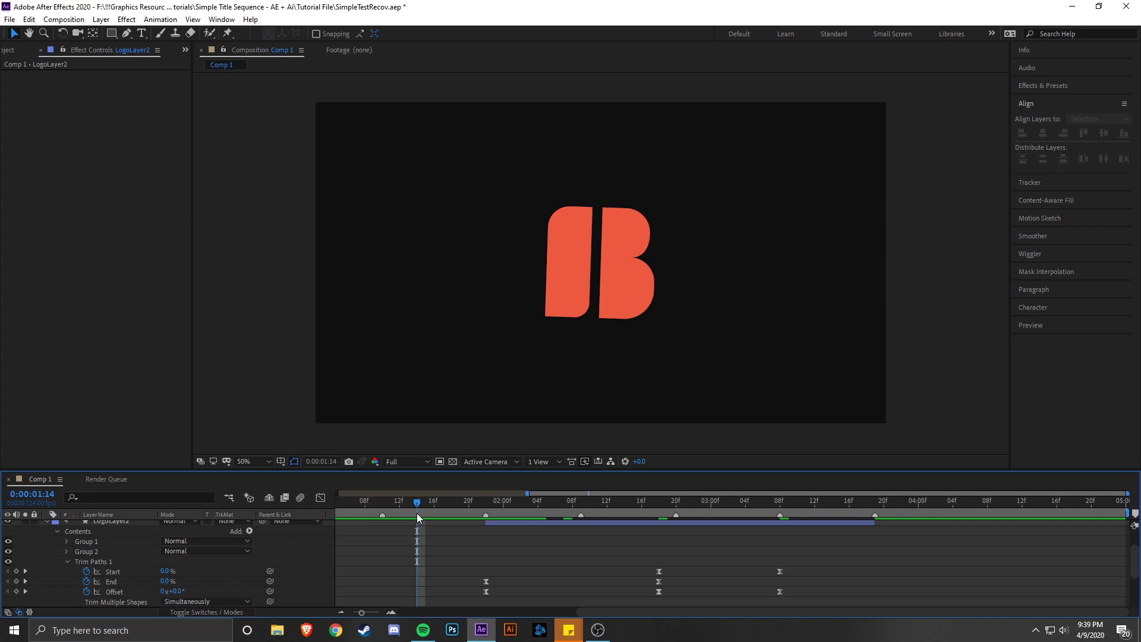
{"action": "left_click", "coordinate": [390, 463]}
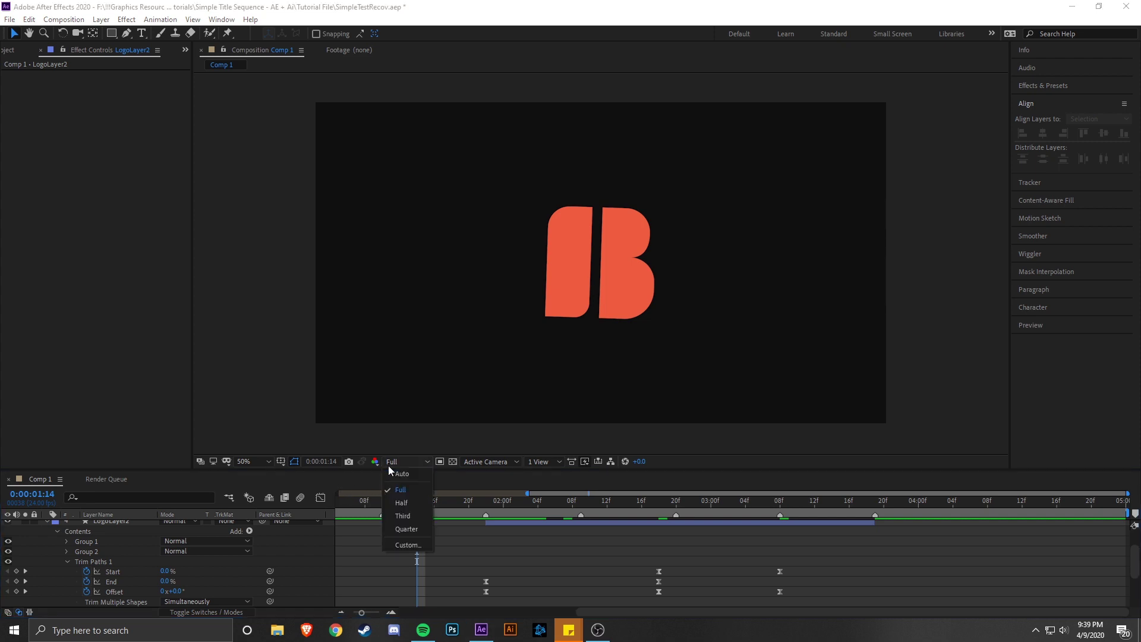
{"action": "left_click", "coordinate": [420, 527]}
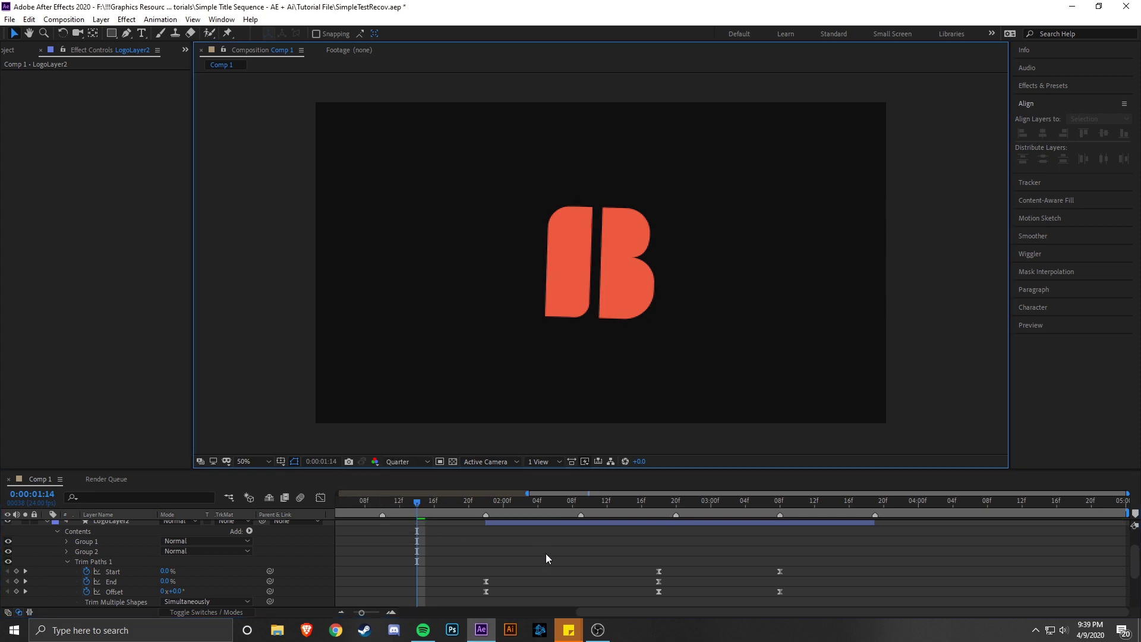
- Play back the animation and inspect the stroke thickness of LogoLayer2 and LogoLayer3 around 0:00:02:17
{"action": "left_click", "coordinate": [366, 515]}
{"action": "key", "text": "space"}
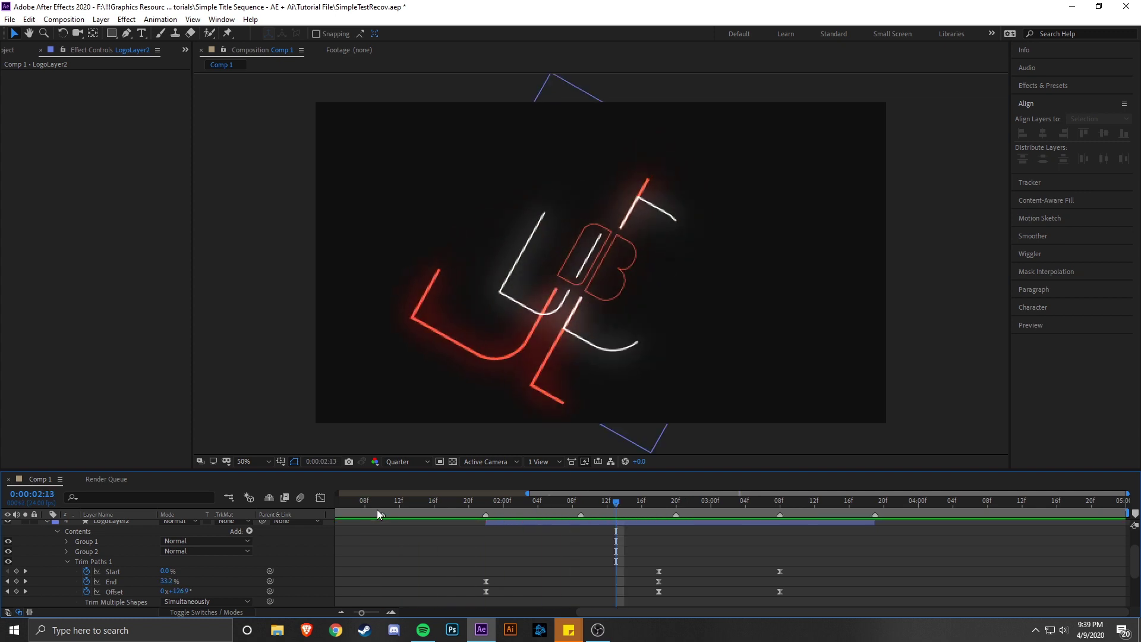
{"action": "key", "text": "space"}
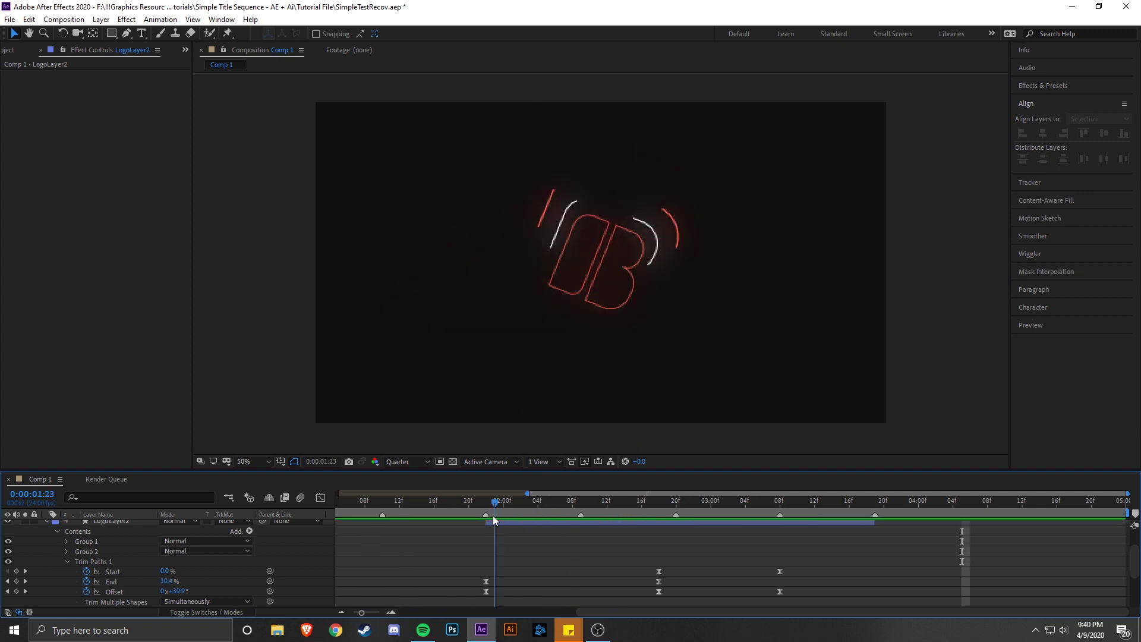
{"action": "scroll", "coordinate": [52, 561], "scroll_direction": "up", "scroll_amount": 2}
{"action": "left_click", "coordinate": [47, 556]}
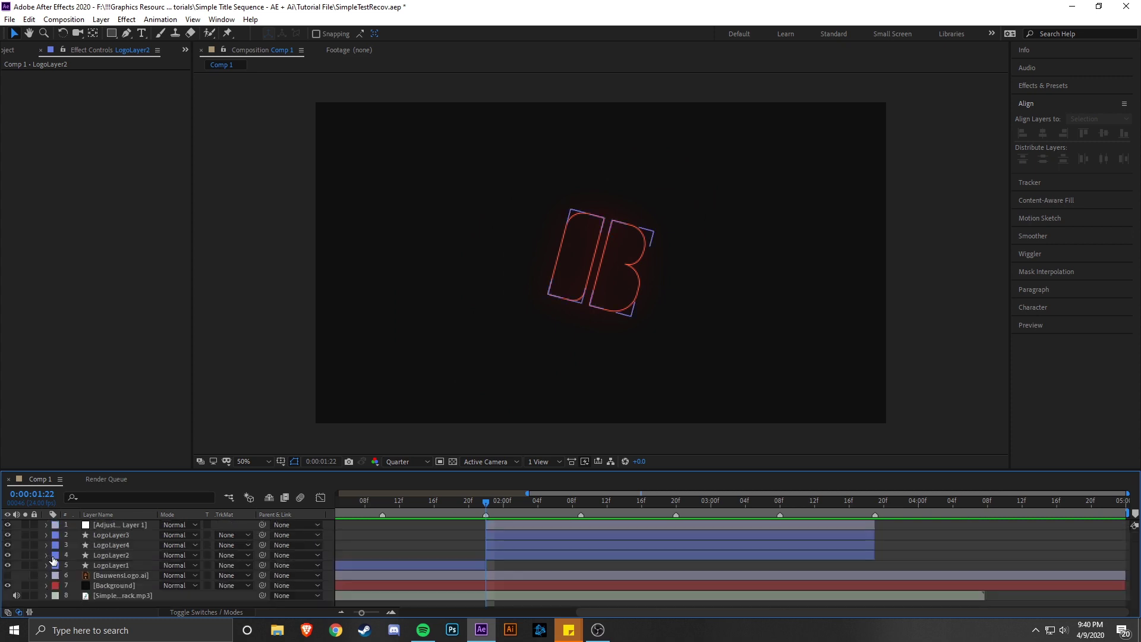
{"action": "left_click", "coordinate": [99, 552]}
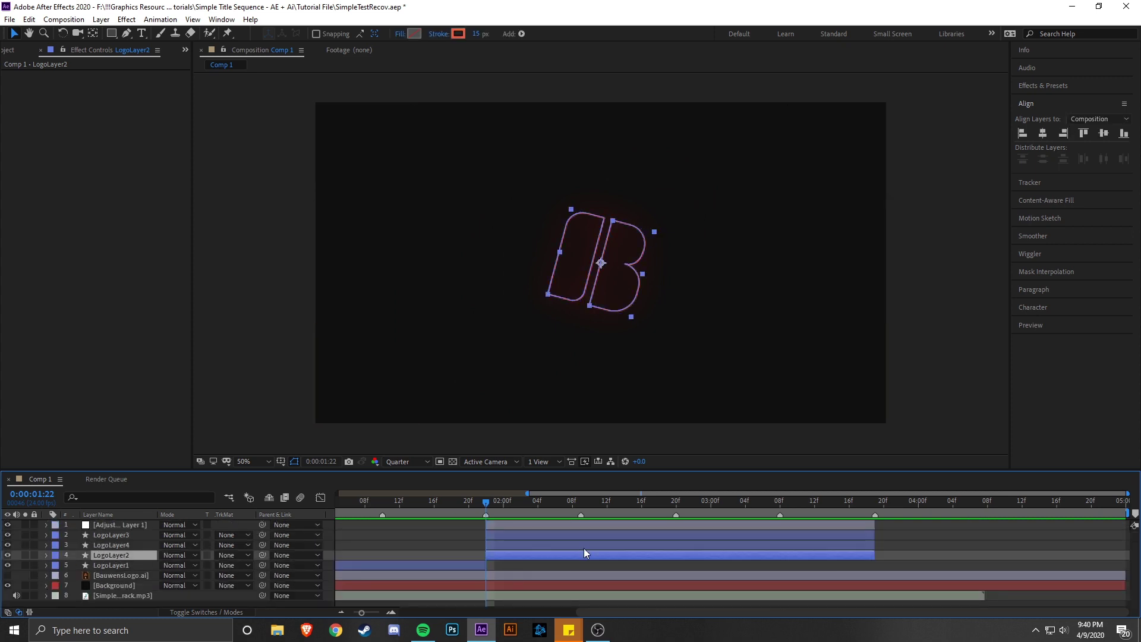
{"action": "left_click", "coordinate": [651, 508]}
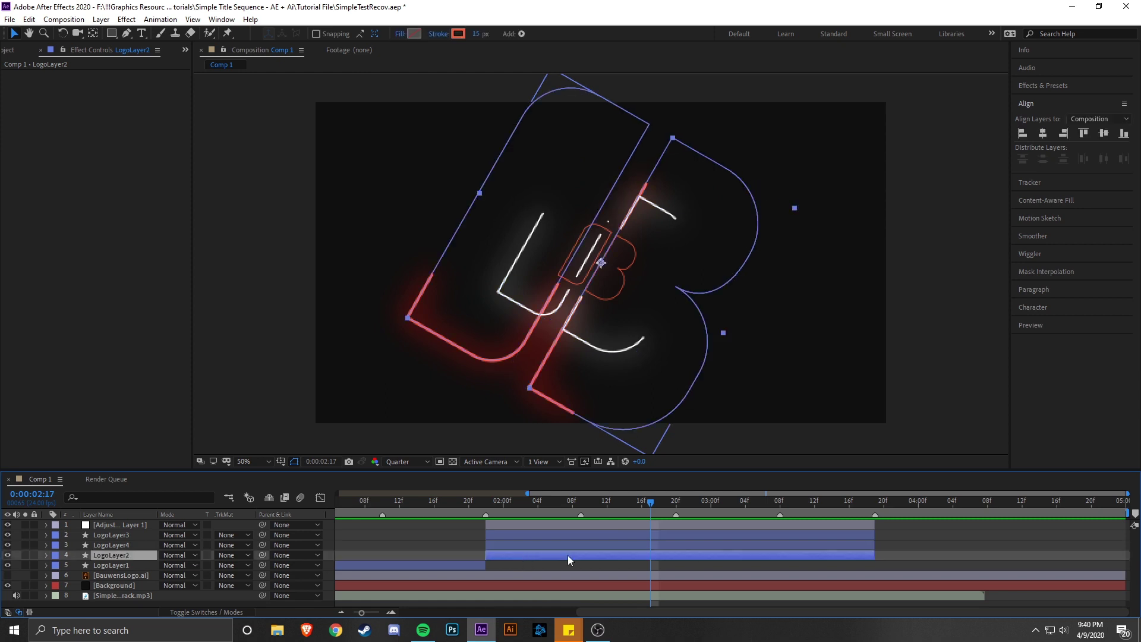
{"action": "left_click", "coordinate": [618, 535]}
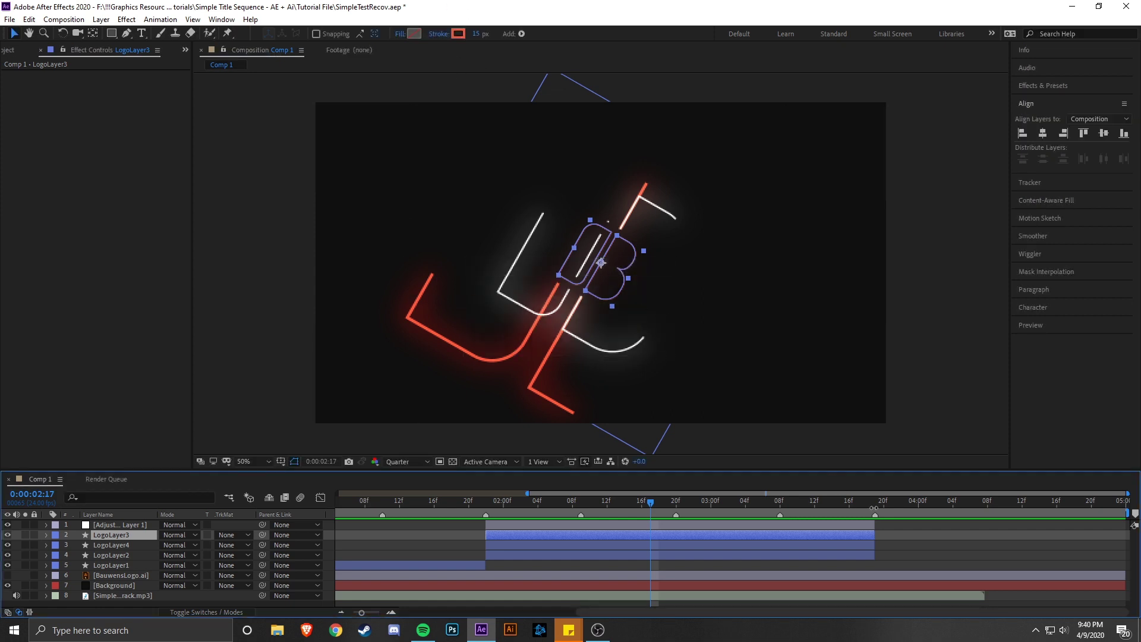
{"action": "left_click", "coordinate": [953, 561]}
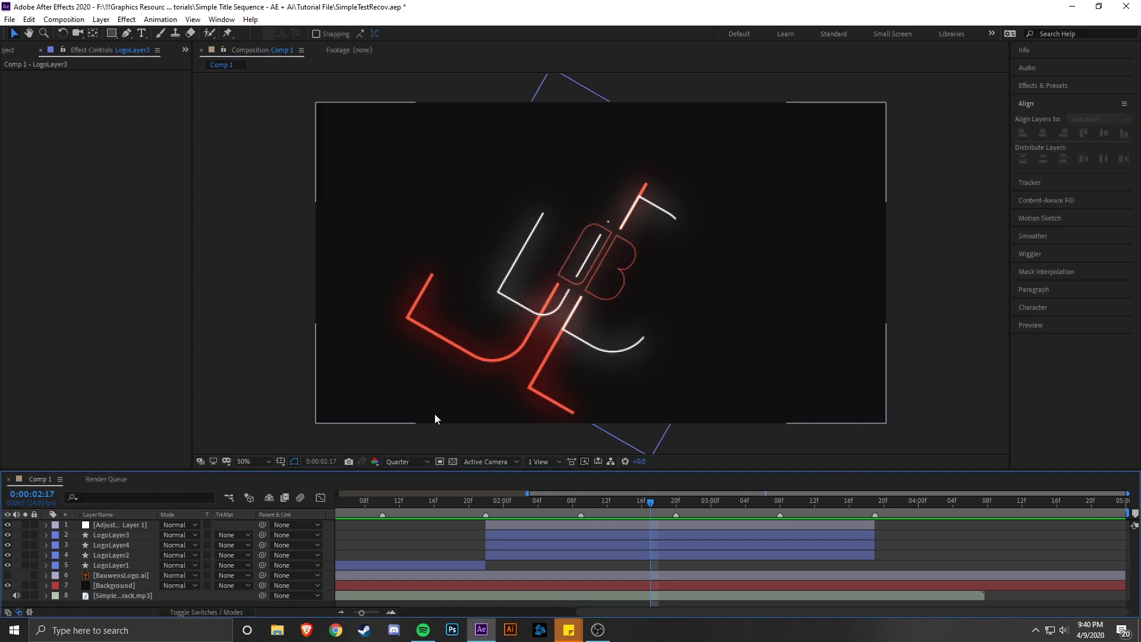
- Restore the composition's preview resolution to Full and set LogoLayer4's stroke width to 7 px
{"action": "left_click", "coordinate": [419, 461]}
{"action": "left_click", "coordinate": [410, 483]}
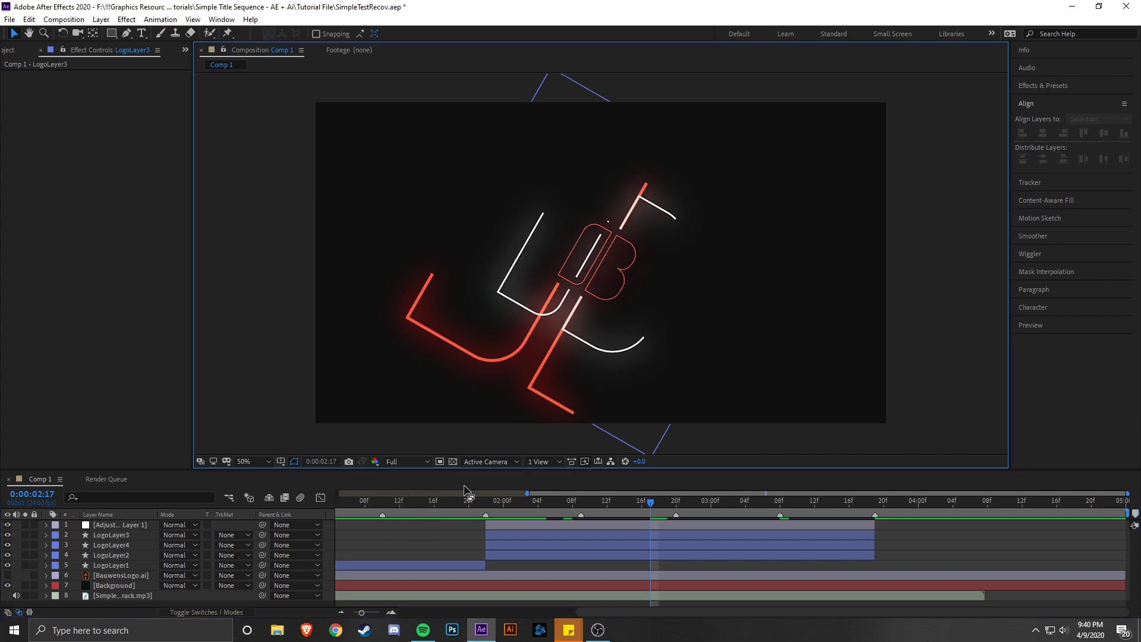
{"action": "left_click", "coordinate": [594, 544]}
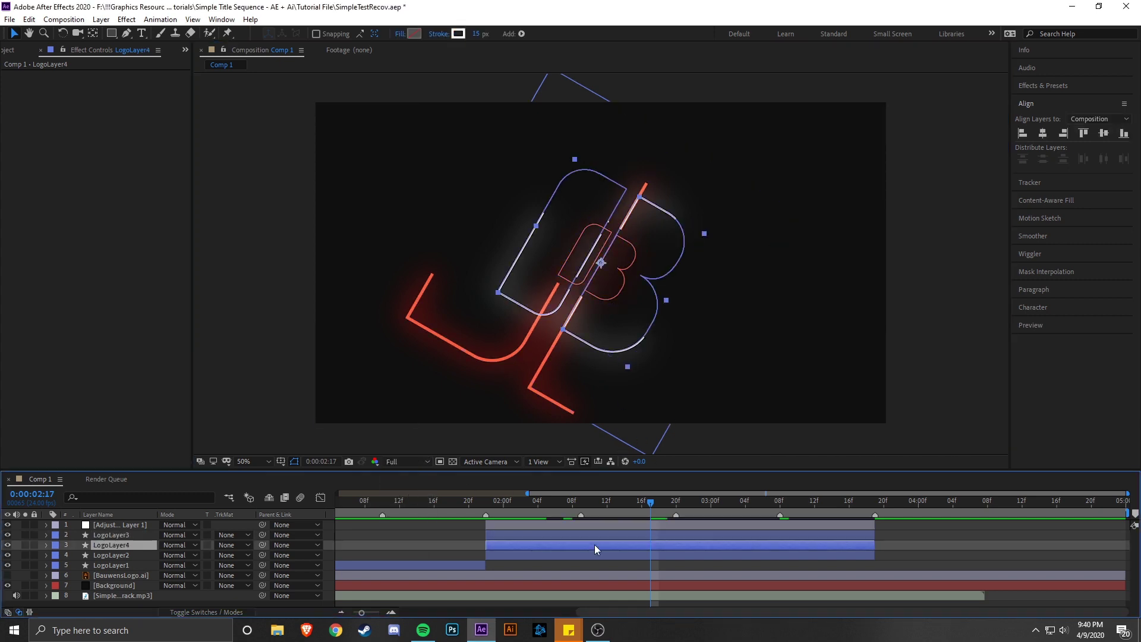
{"action": "left_click", "coordinate": [480, 35]}
{"action": "type", "text": "7"}
{"action": "key", "text": "Return"}
- Set LogoLayer2's stroke width to 3.5 px and deselect the layer
{"action": "left_click", "coordinate": [563, 555]}
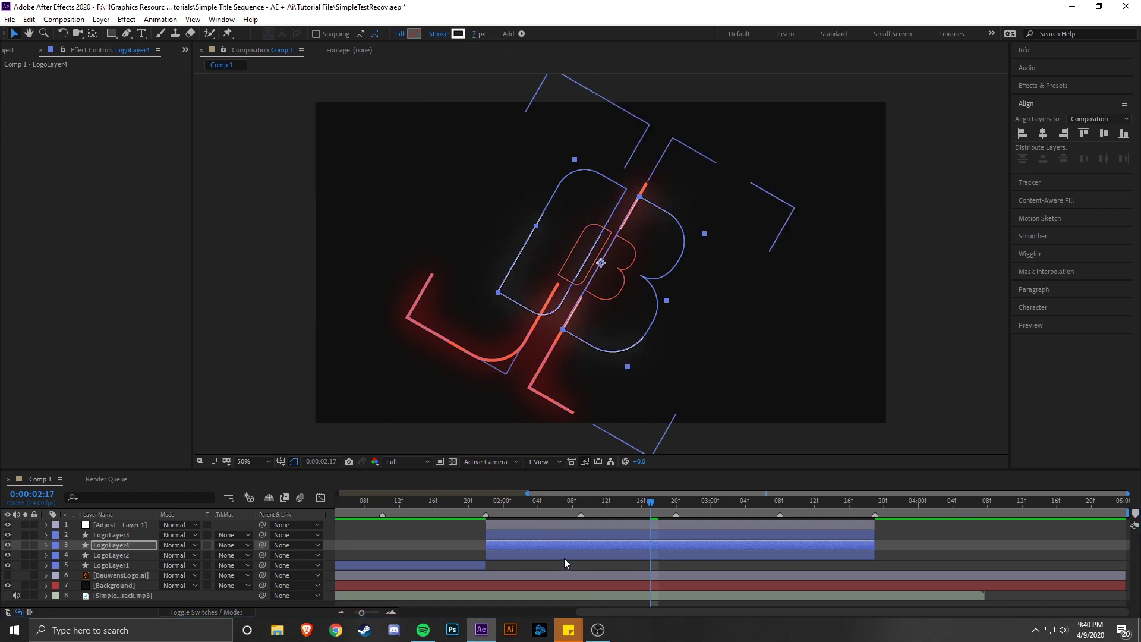
{"action": "left_click", "coordinate": [475, 34]}
{"action": "type", "text": "3"}
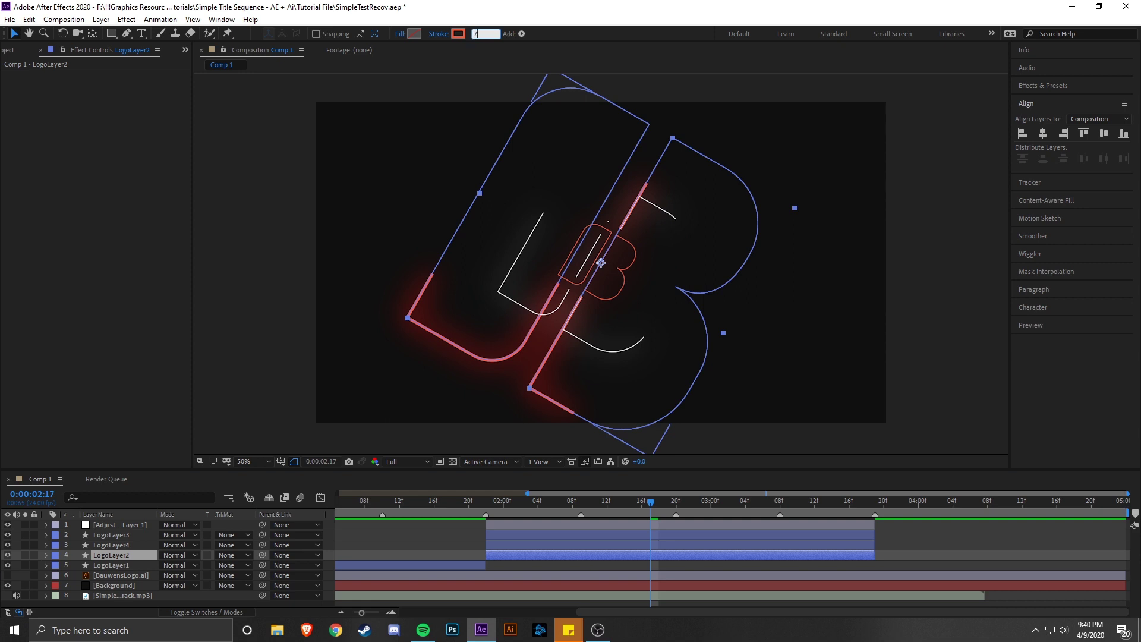
{"action": "key", "text": "Return"}
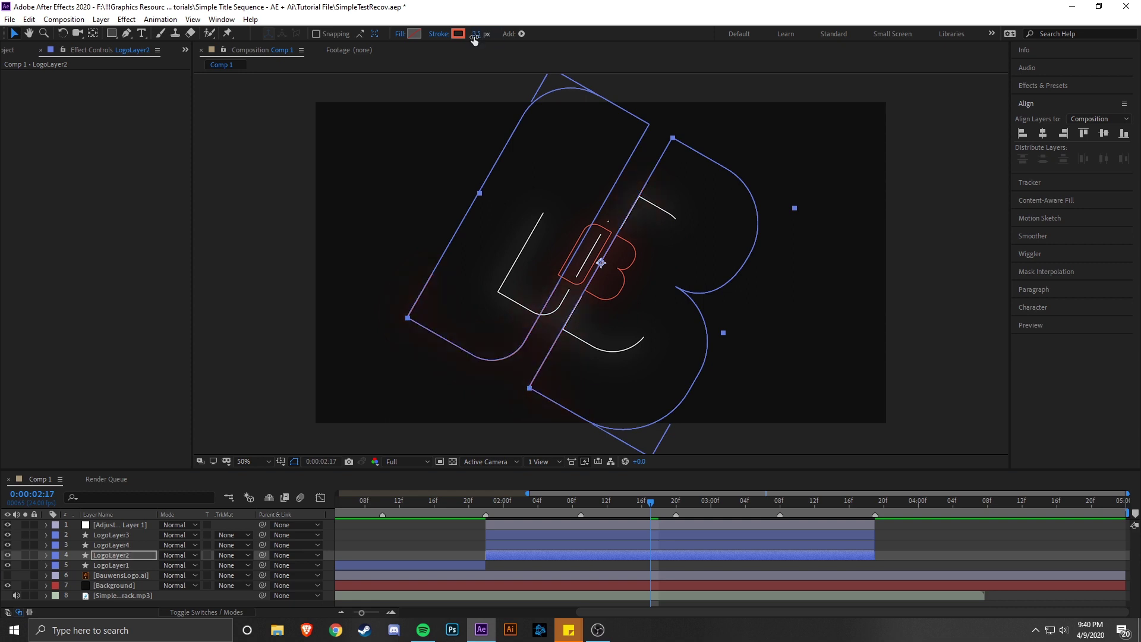
{"action": "left_click", "coordinate": [443, 525]}
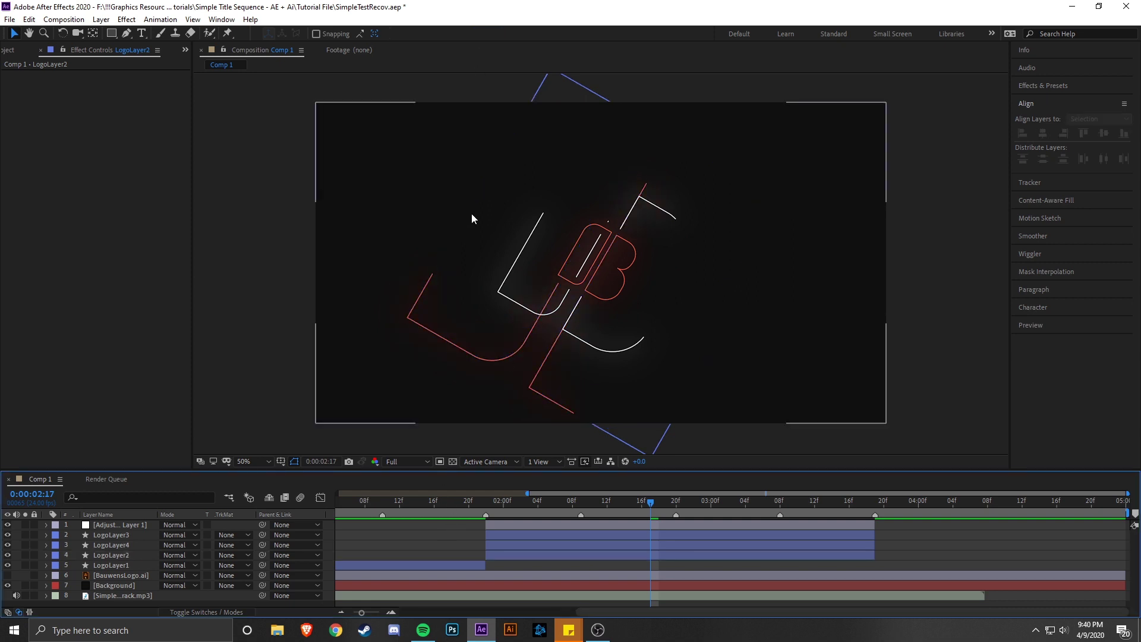
- Duplicate LogoLayer2 with the current time at 0:00:02:18 and select the original LogoLayer2 beneath the copy
{"action": "left_click", "coordinate": [408, 502]}
{"action": "left_click_drag", "start_coordinate": [409, 504], "coordinate": [658, 505]}
{"action": "left_click", "coordinate": [648, 555]}
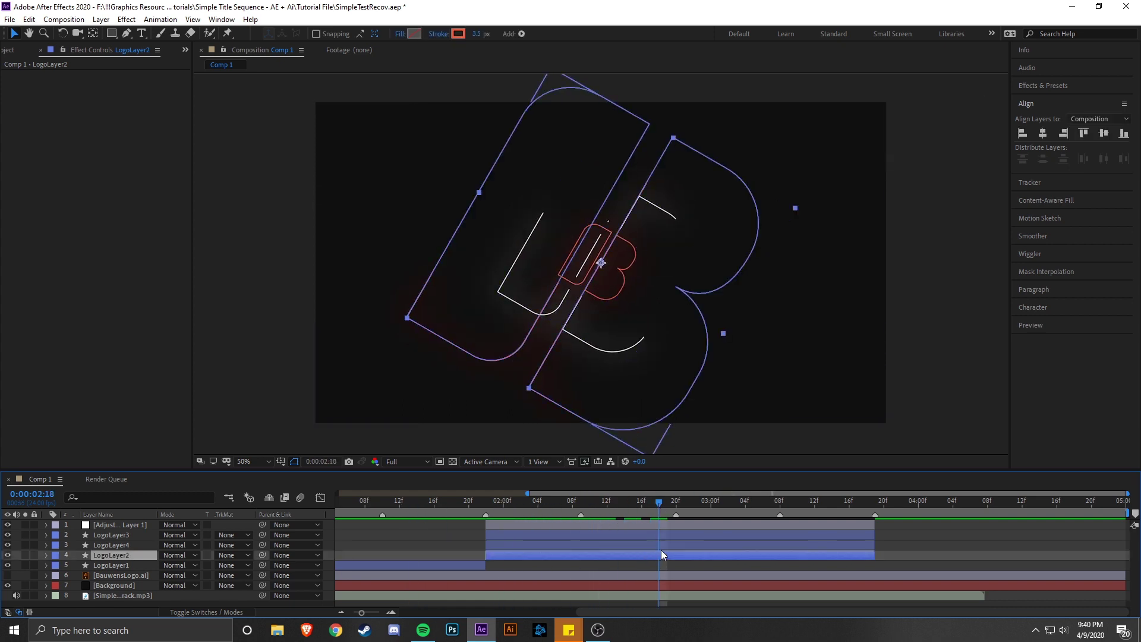
{"action": "key", "text": "ctrl+d"}
{"action": "left_click", "coordinate": [148, 573]}
{"action": "left_click", "coordinate": [146, 565]}
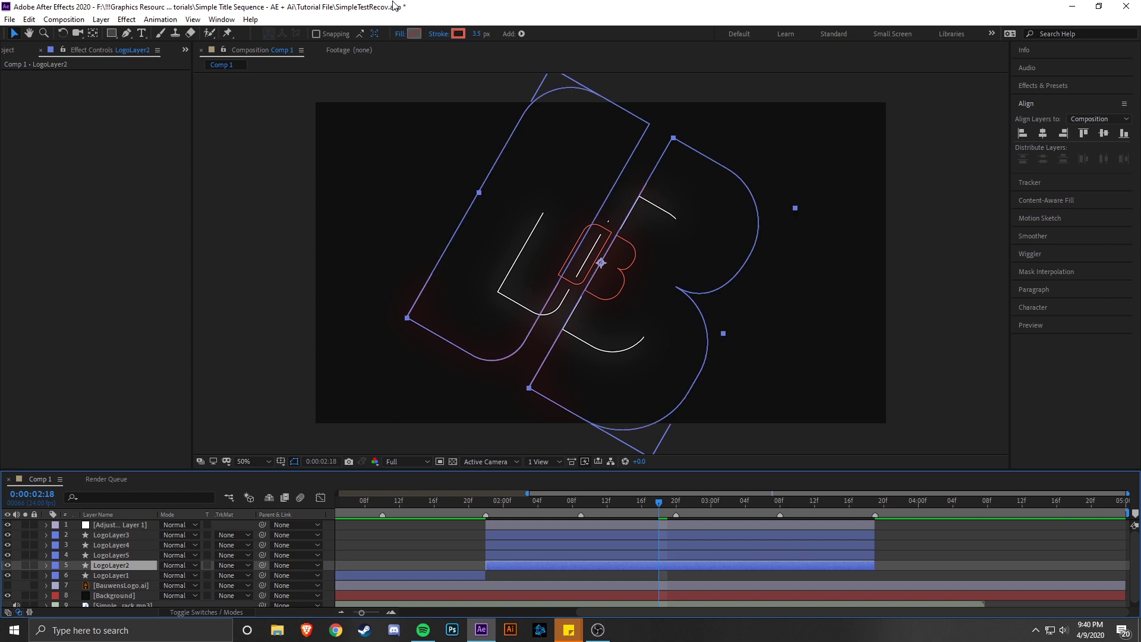
- Change LogoLayer2's stroke color to FAFAFA and its stroke width to 1.75 px
{"action": "left_click", "coordinate": [454, 34]}
{"action": "type", "text": "FAFAFA"}
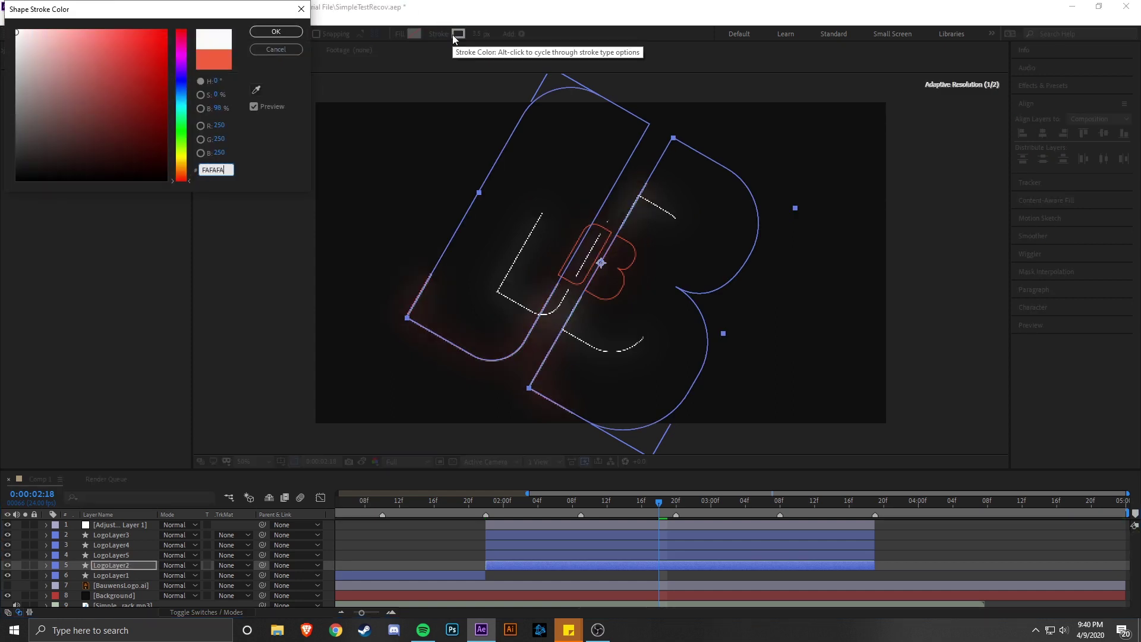
{"action": "key", "text": "Return"}
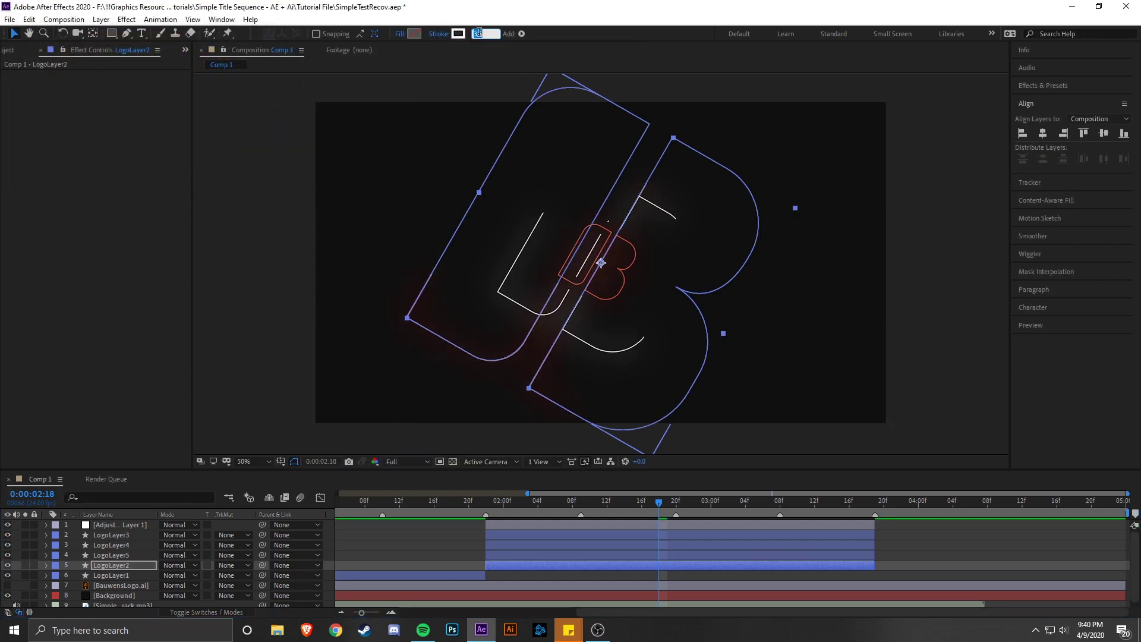
{"action": "type", "text": "1.75"}
{"action": "key", "text": "Return"}
- Set LogoLayer2's Scale keyframes at 0:00:02:20 and 0:00:03:08 to 94%
{"action": "scroll", "coordinate": [815, 582], "scroll_direction": "left", "scroll_amount": 3}
{"action": "key", "text": "s"}
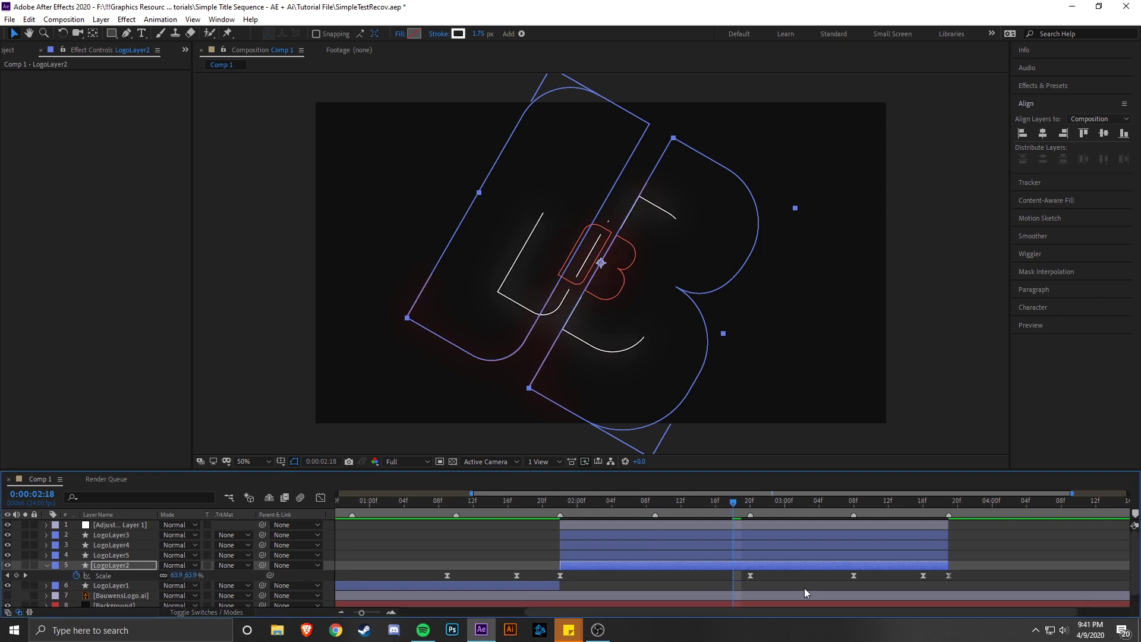
{"action": "key", "text": "k"}
{"action": "left_click_drag", "start_coordinate": [743, 569], "coordinate": [878, 573]}
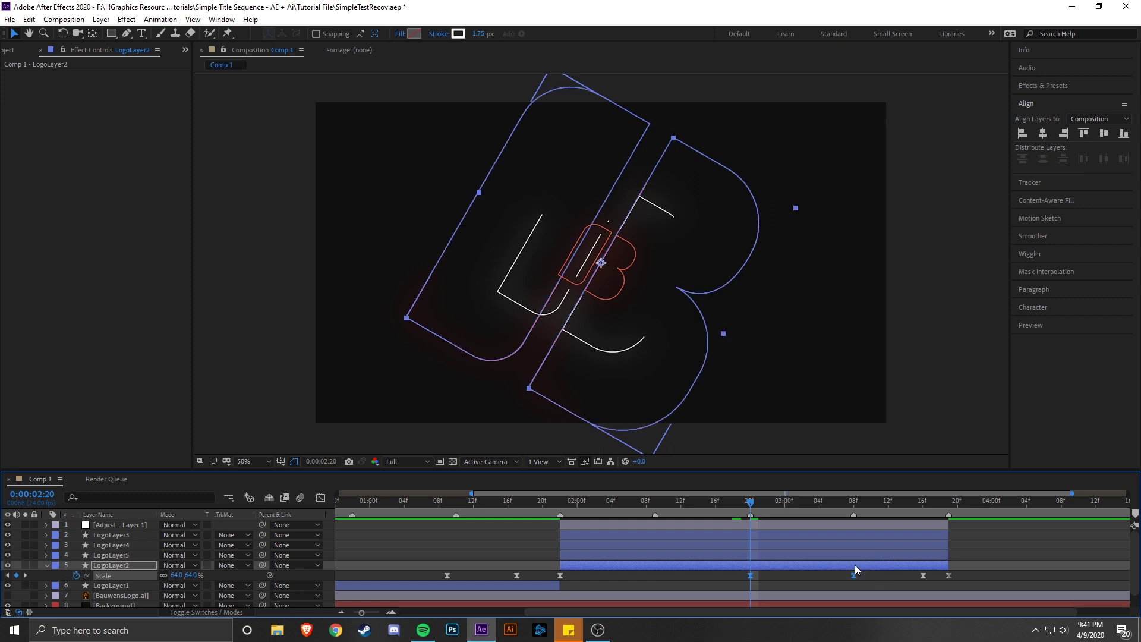
{"action": "left_click", "coordinate": [177, 575]}
{"action": "type", "text": "94"}
{"action": "key", "text": "Return"}
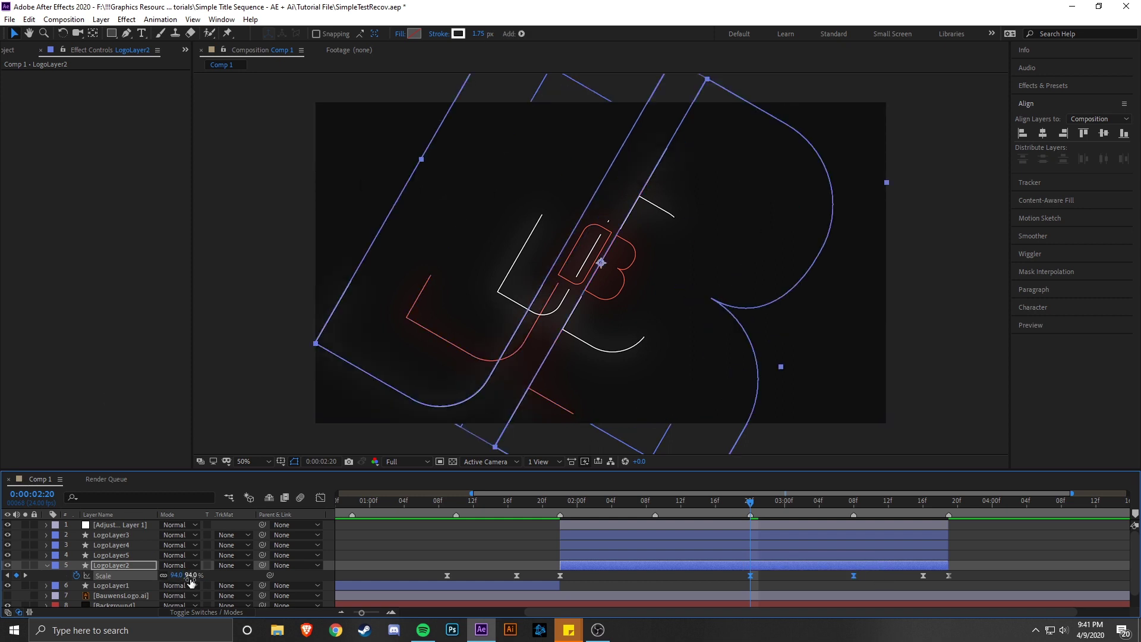
{"action": "left_click", "coordinate": [624, 572]}
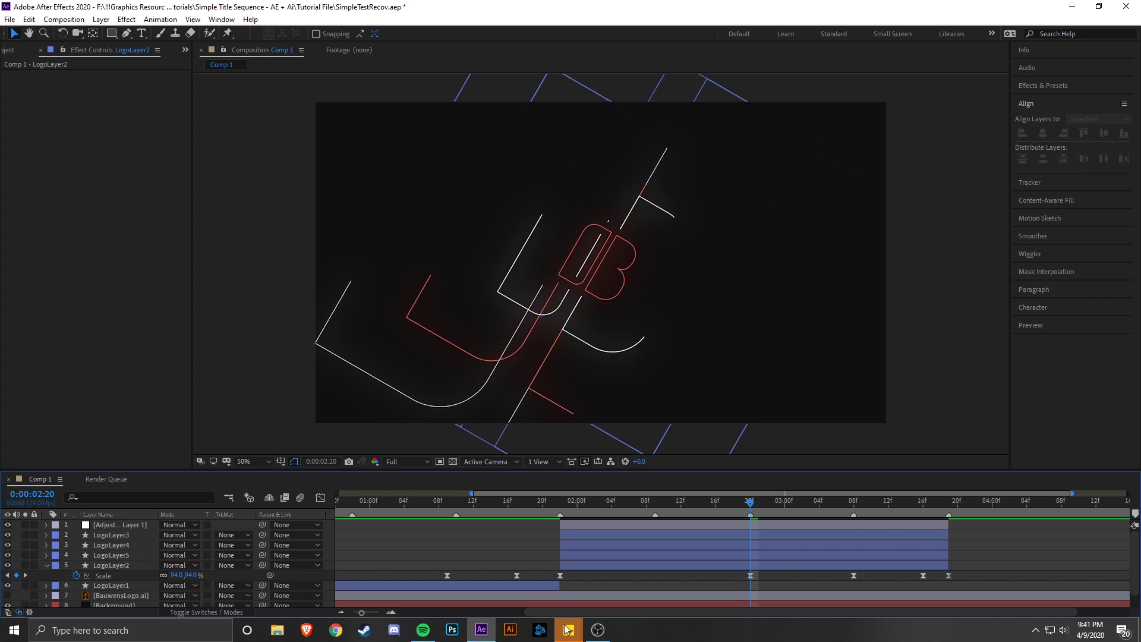
- Expand LogoLayer2's Trim Paths 1 and set its Start to 37% at 0:00:03:08
{"action": "left_click", "coordinate": [47, 568]}
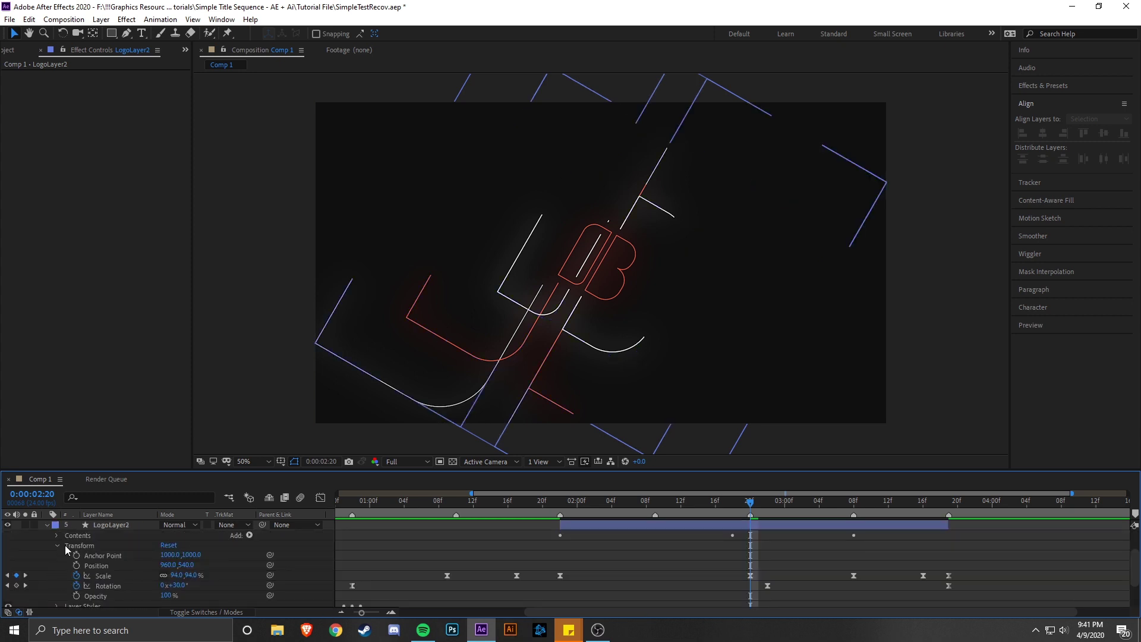
{"action": "left_click", "coordinate": [58, 544]}
{"action": "left_click", "coordinate": [56, 540]}
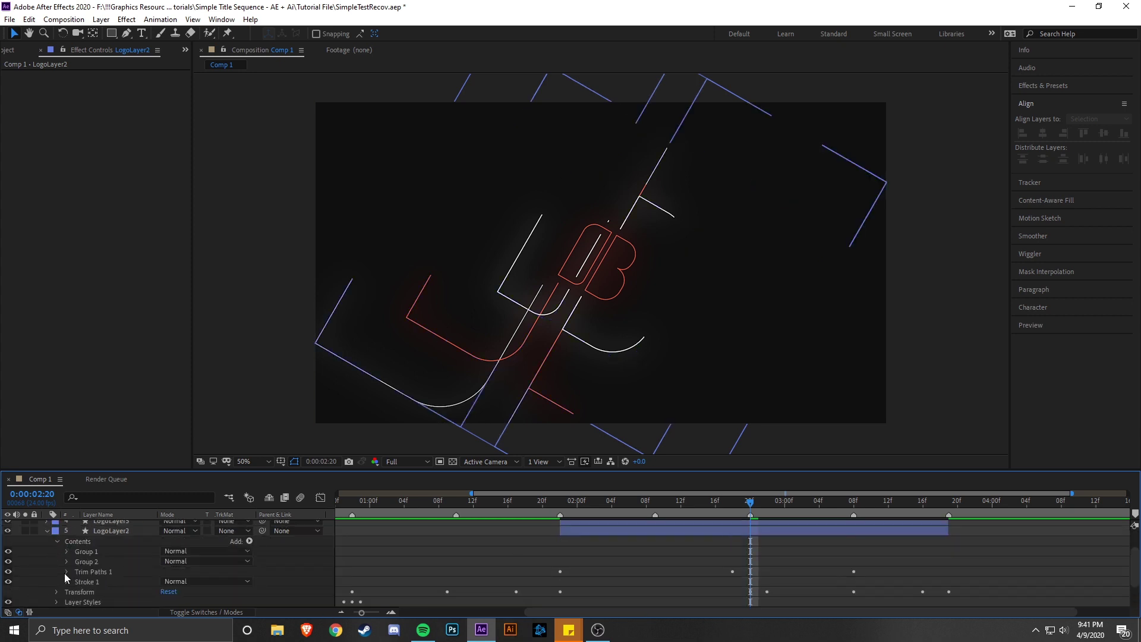
{"action": "left_click", "coordinate": [66, 570]}
{"action": "left_click_drag", "start_coordinate": [751, 504], "coordinate": [853, 510]}
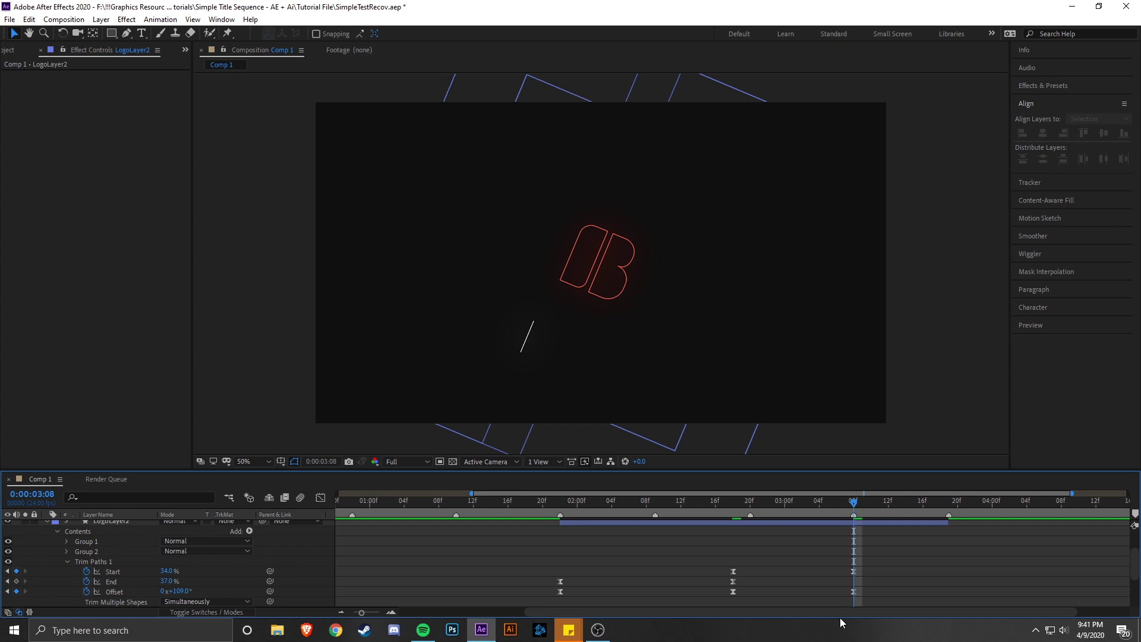
{"action": "key", "text": ";"}
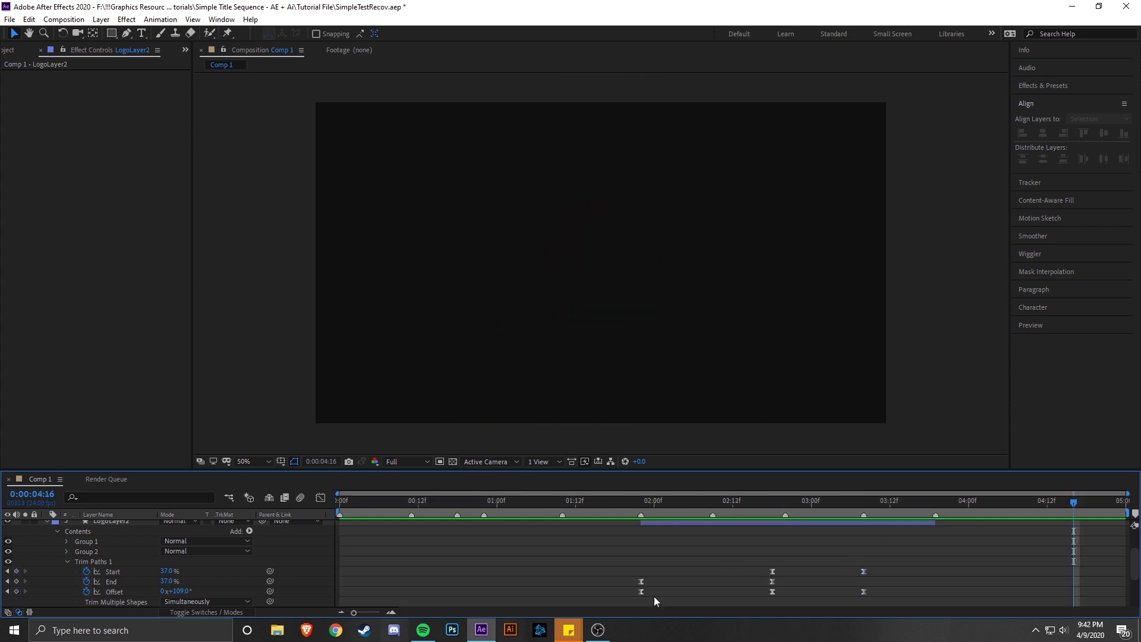
- Move the current time to 0:00:03:19 and collapse the expanded properties of all layers
{"action": "left_click_drag", "start_coordinate": [974, 499], "coordinate": [936, 498]}
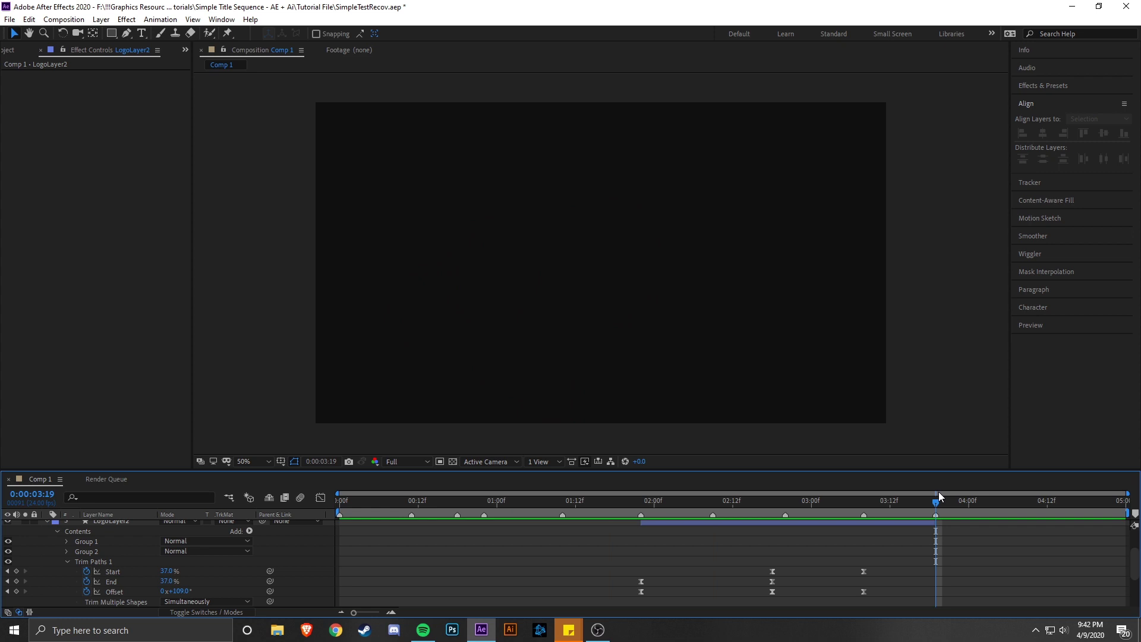
{"action": "scroll", "coordinate": [589, 581], "scroll_direction": "up", "scroll_amount": 10}
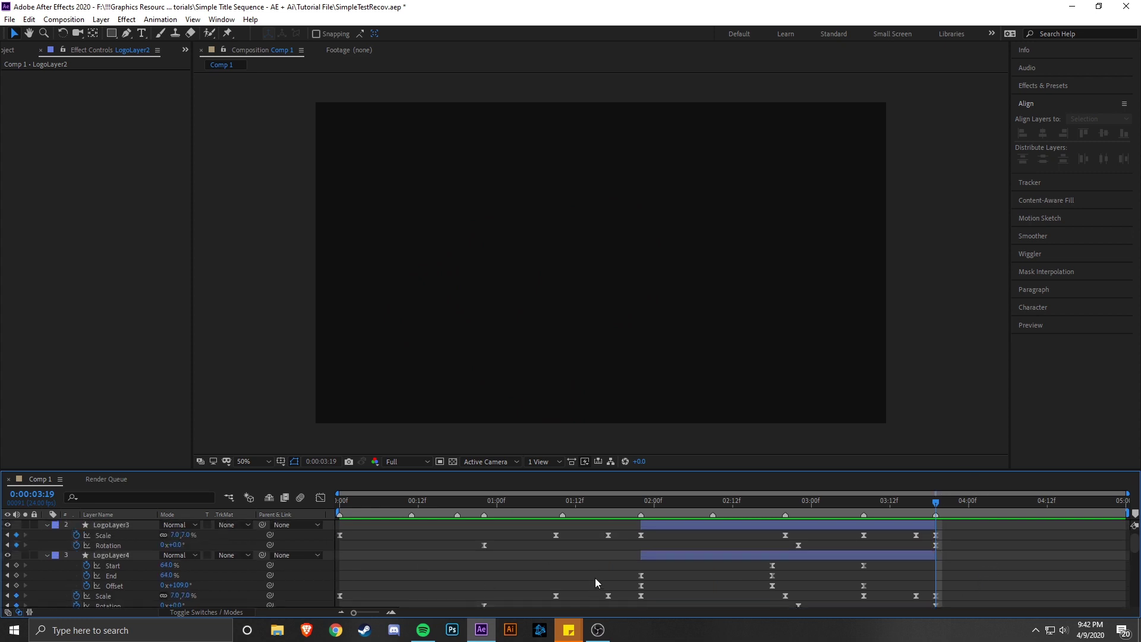
{"action": "key", "text": "u"}
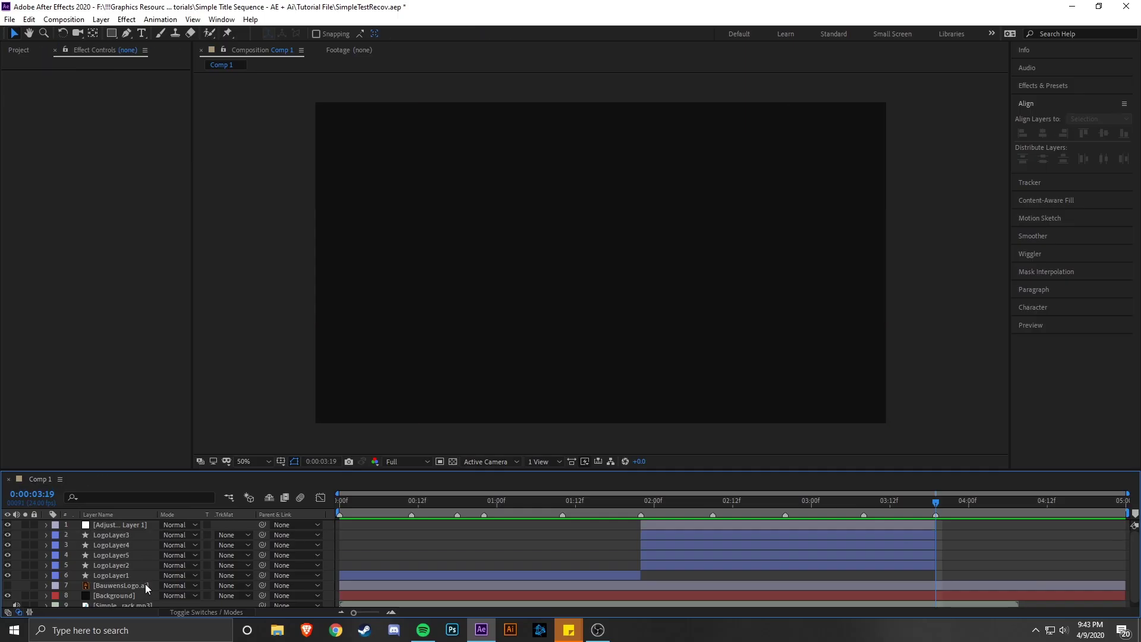
- Expand the Background layer's Color Overlay and add a Color keyframe at 0:00:03:18
{"action": "scroll", "coordinate": [130, 554], "scroll_direction": "down", "scroll_amount": 1}
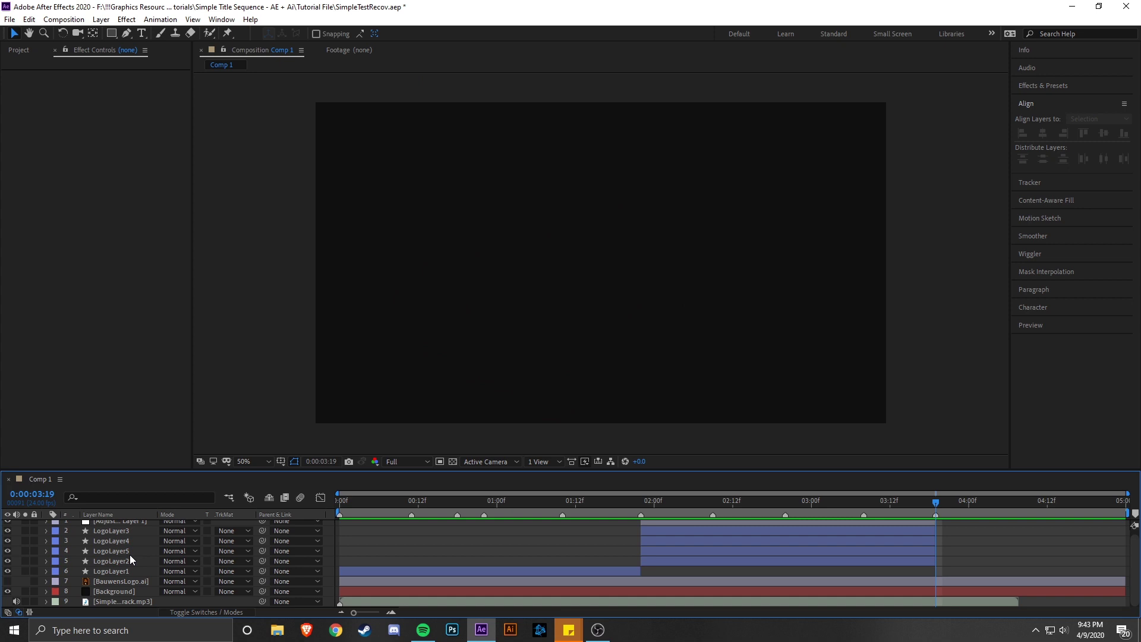
{"action": "left_click", "coordinate": [130, 591]}
{"action": "left_click", "coordinate": [46, 590]}
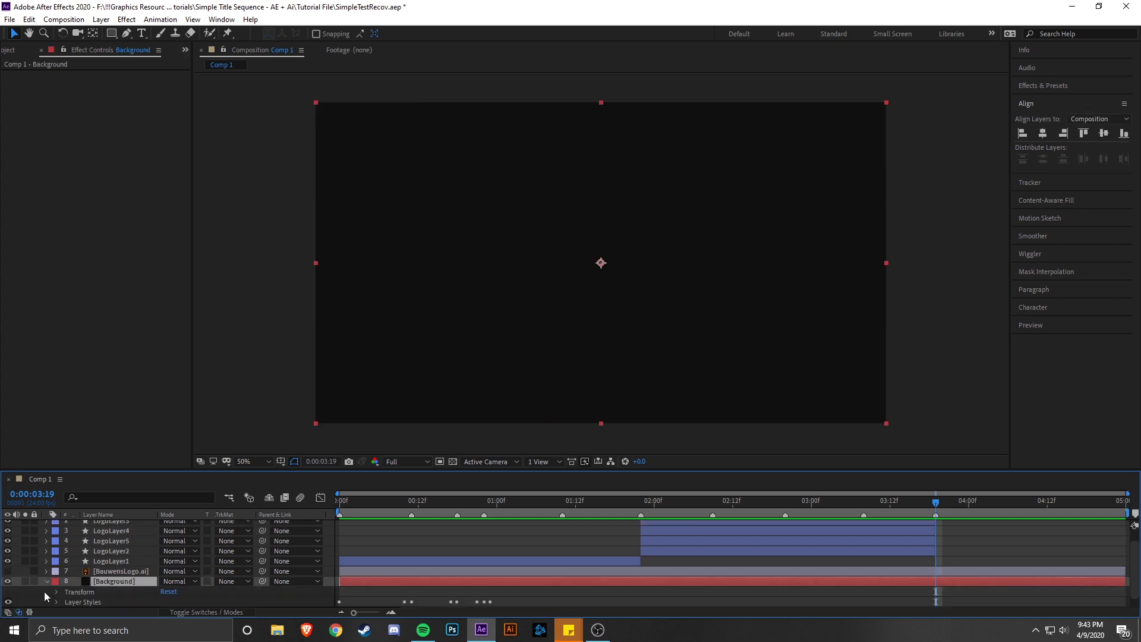
{"action": "scroll", "coordinate": [59, 601], "scroll_direction": "down", "scroll_amount": 5}
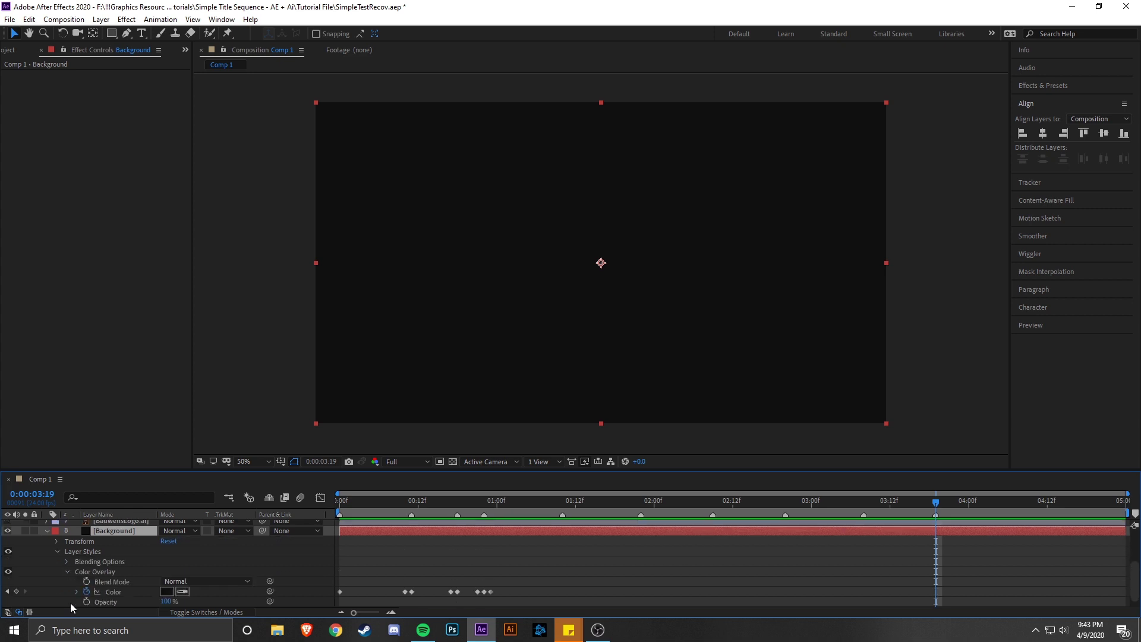
{"action": "key", "text": "Page_Up"}
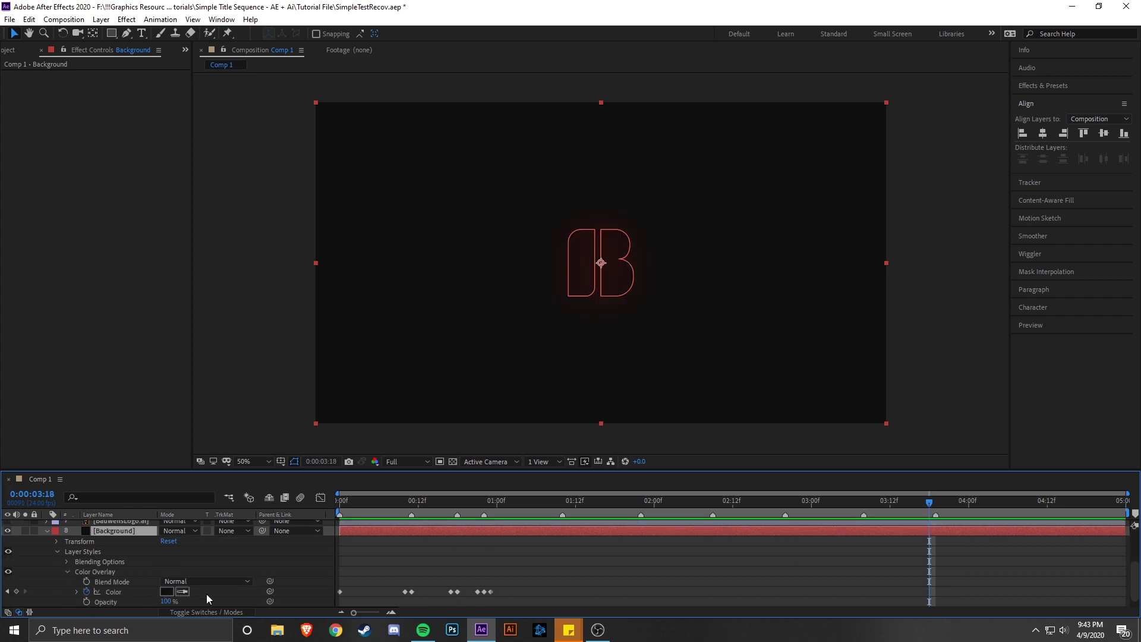
{"action": "left_click", "coordinate": [16, 591]}
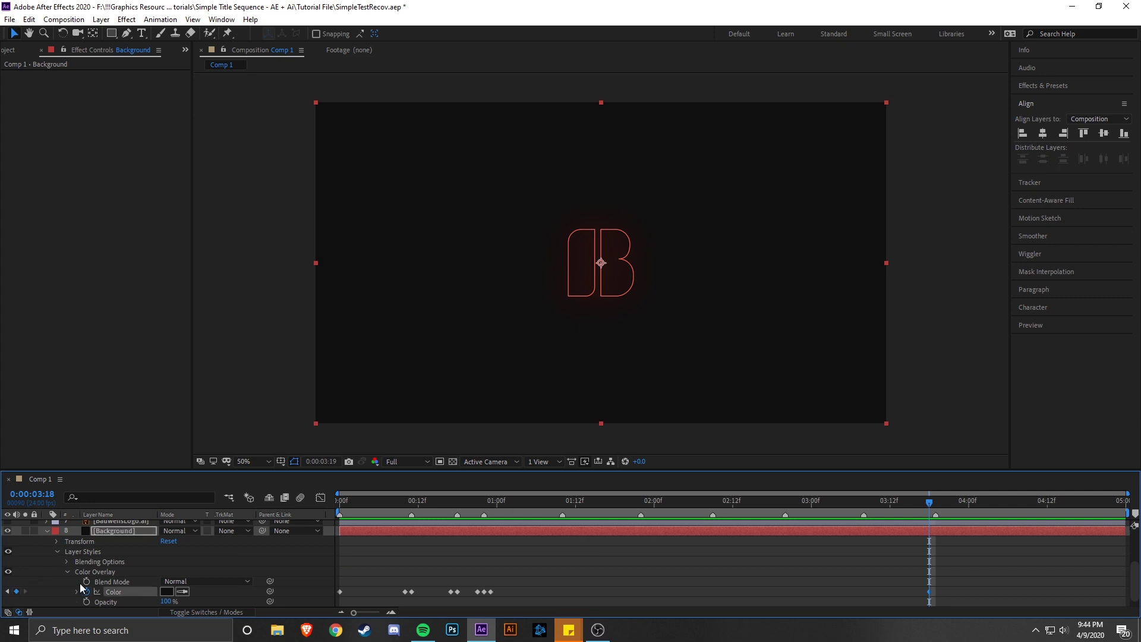
- Set the Background layer's Color Overlay color to EB5A3C at 0:00:03:19
{"action": "key", "text": "Page_Down"}
{"action": "left_click", "coordinate": [167, 591]}
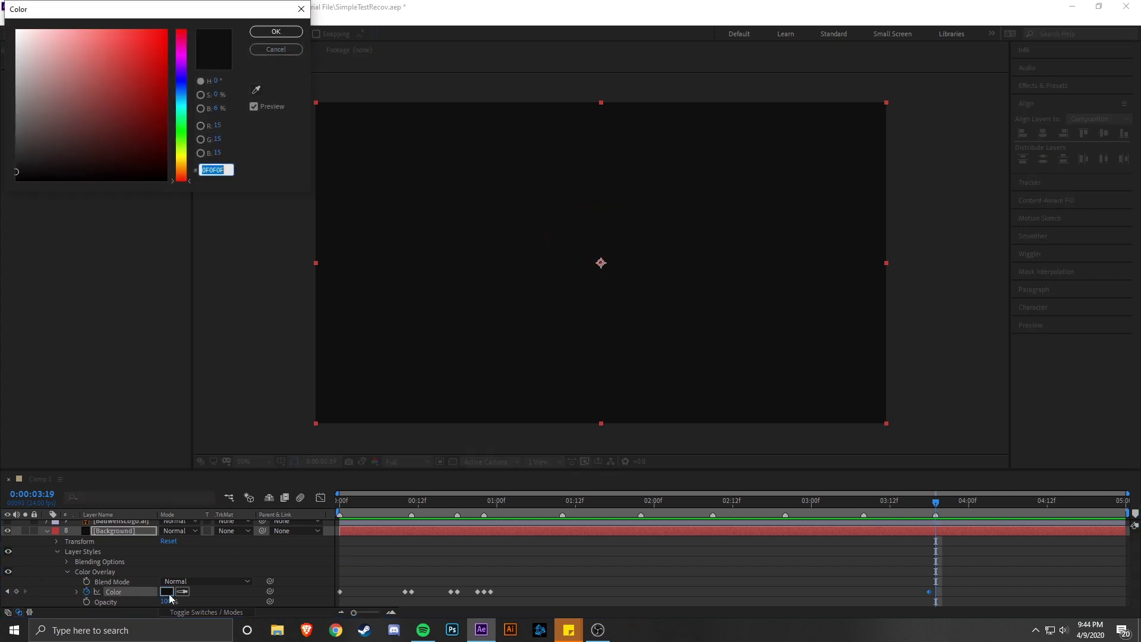
{"action": "type", "text": "EB5"}
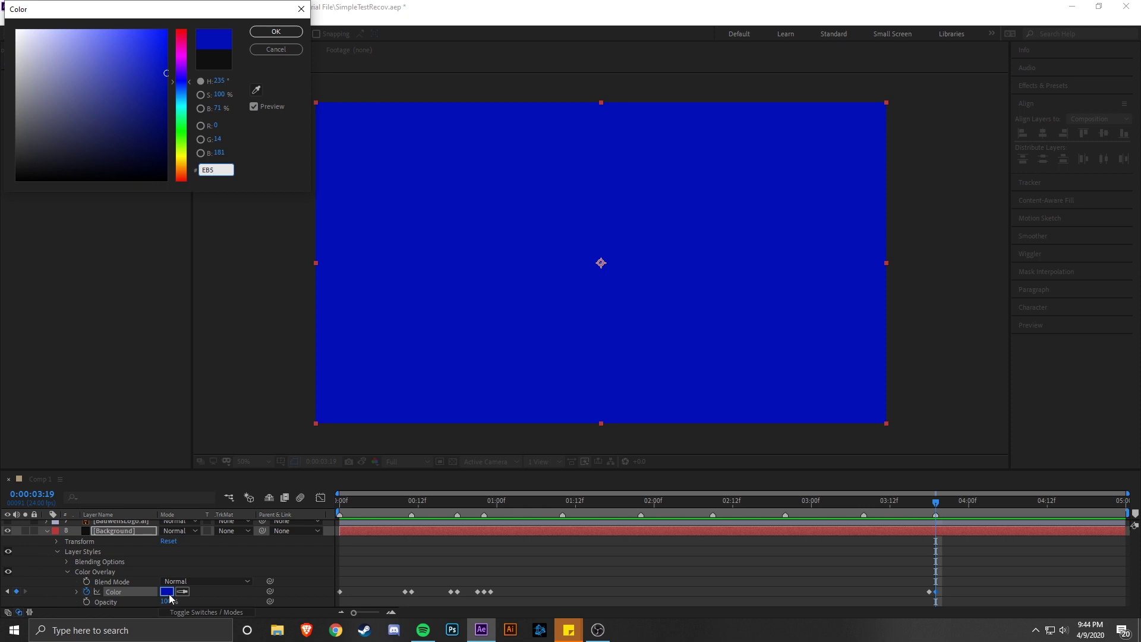
{"action": "type", "text": "A3C"}
{"action": "key", "text": "Return"}
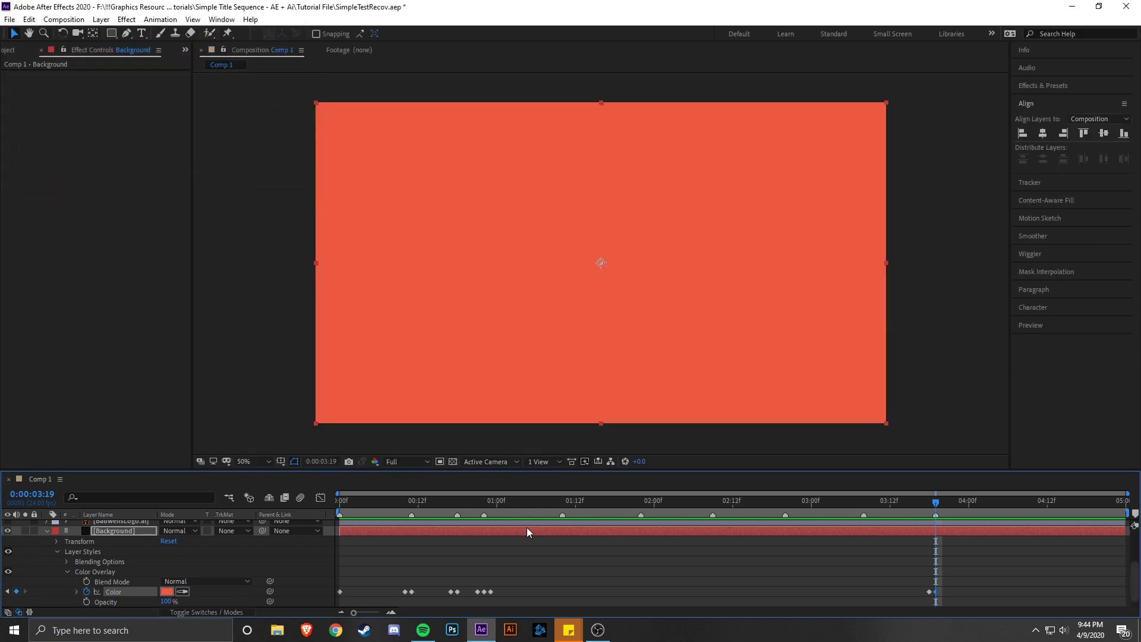
- Deselect the Background layer's Color keyframe and collapse the layer's properties
{"action": "scroll", "coordinate": [979, 595], "scroll_direction": "up", "scroll_amount": 3}
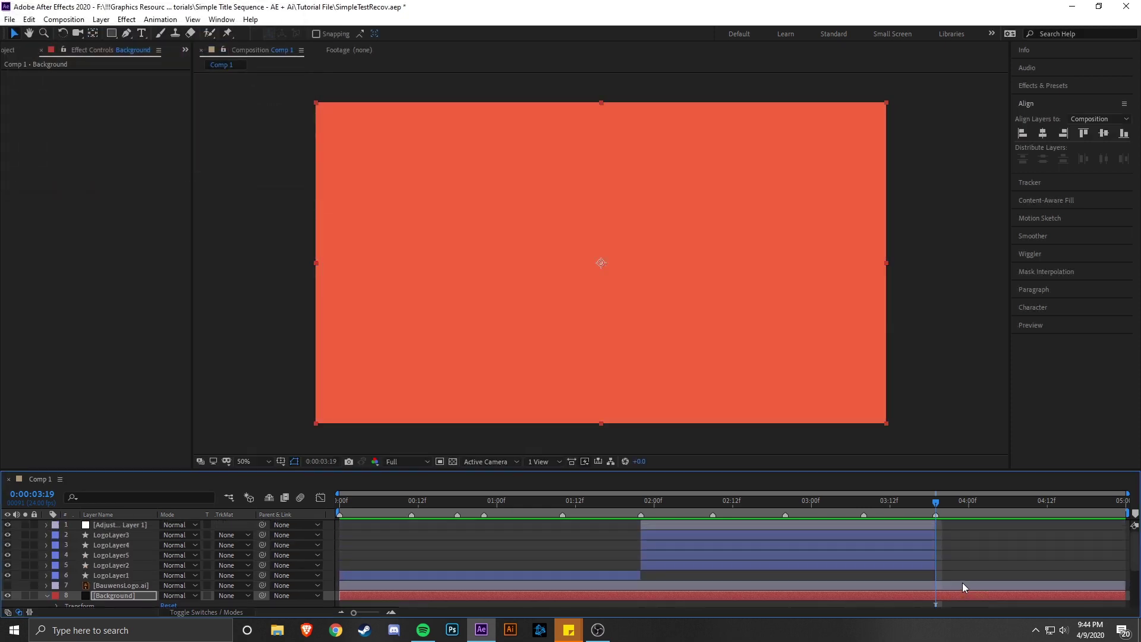
{"action": "scroll", "coordinate": [963, 583], "scroll_direction": "down", "scroll_amount": 3}
{"action": "scroll", "coordinate": [961, 582], "scroll_direction": "up", "scroll_amount": 3}
{"action": "scroll", "coordinate": [961, 582], "scroll_direction": "down", "scroll_amount": 3}
{"action": "left_click", "coordinate": [996, 576]}
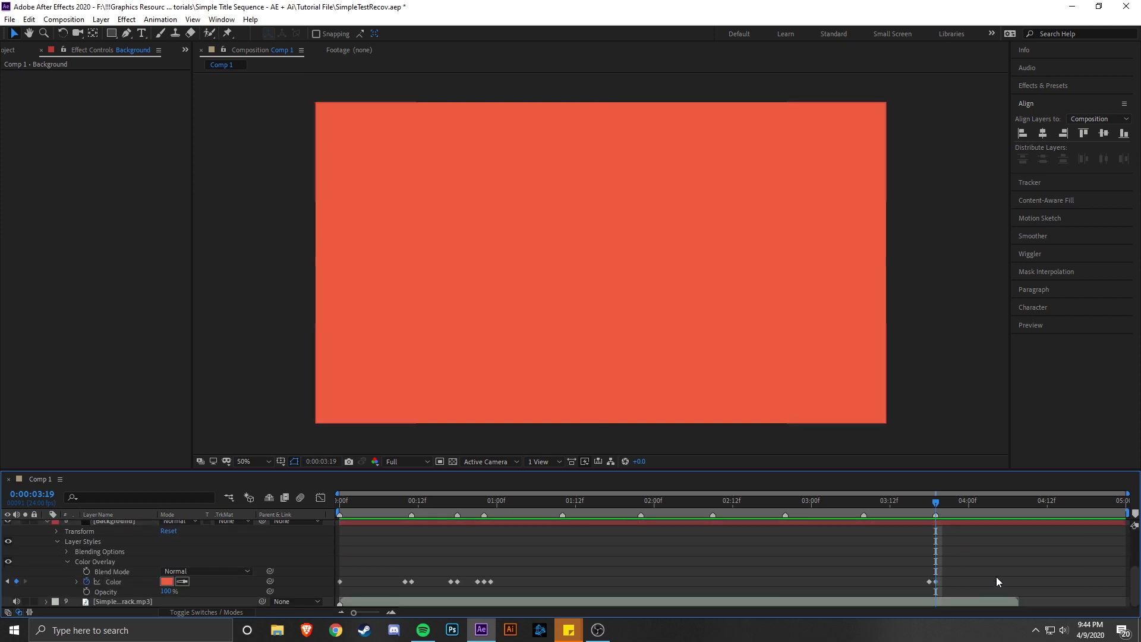
{"action": "scroll", "coordinate": [990, 576], "scroll_direction": "up", "scroll_amount": 2}
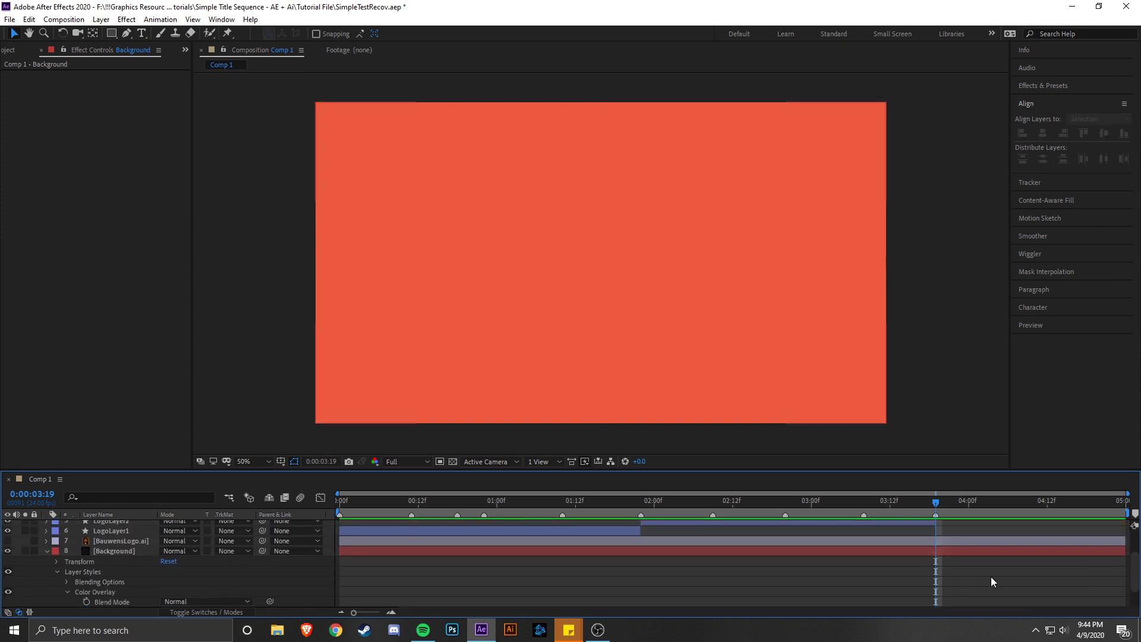
{"action": "left_click", "coordinate": [47, 549]}
- Activate the Type tool and set the font to Optician Sans with the Regular style
{"action": "left_click", "coordinate": [141, 33]}
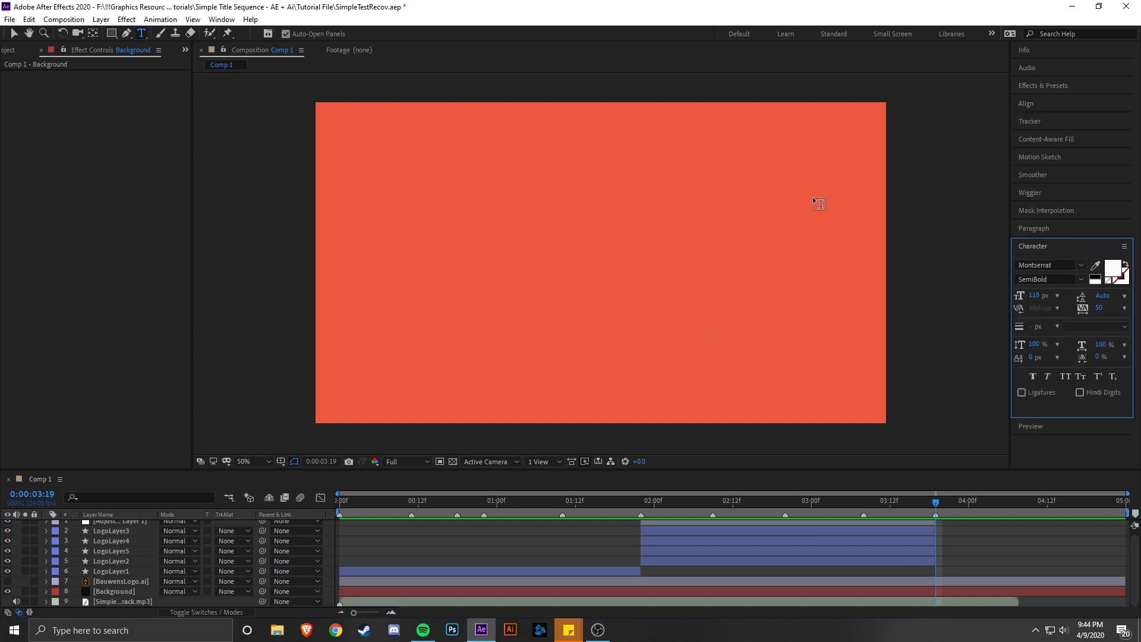
{"action": "left_click", "coordinate": [1064, 263]}
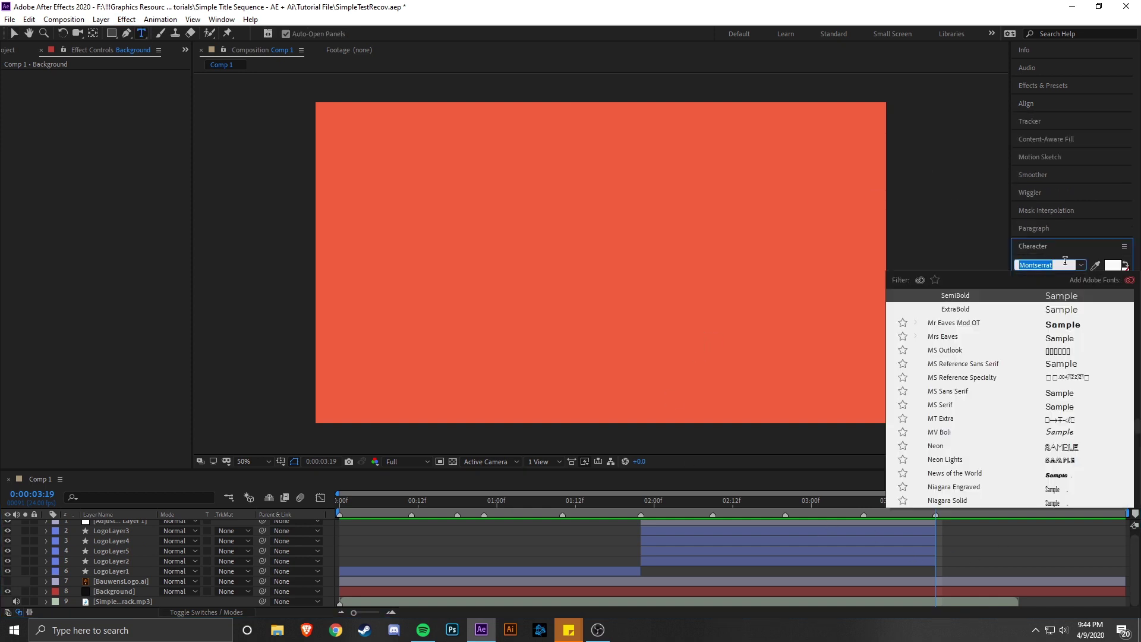
{"action": "type", "text": "optician"}
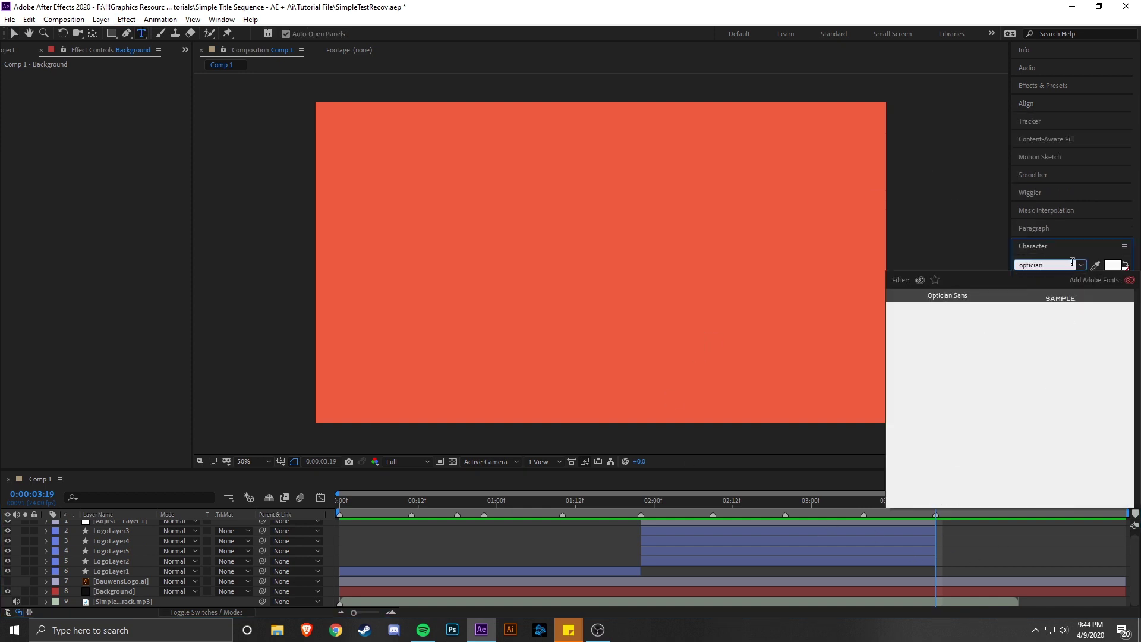
{"action": "left_click", "coordinate": [1062, 298]}
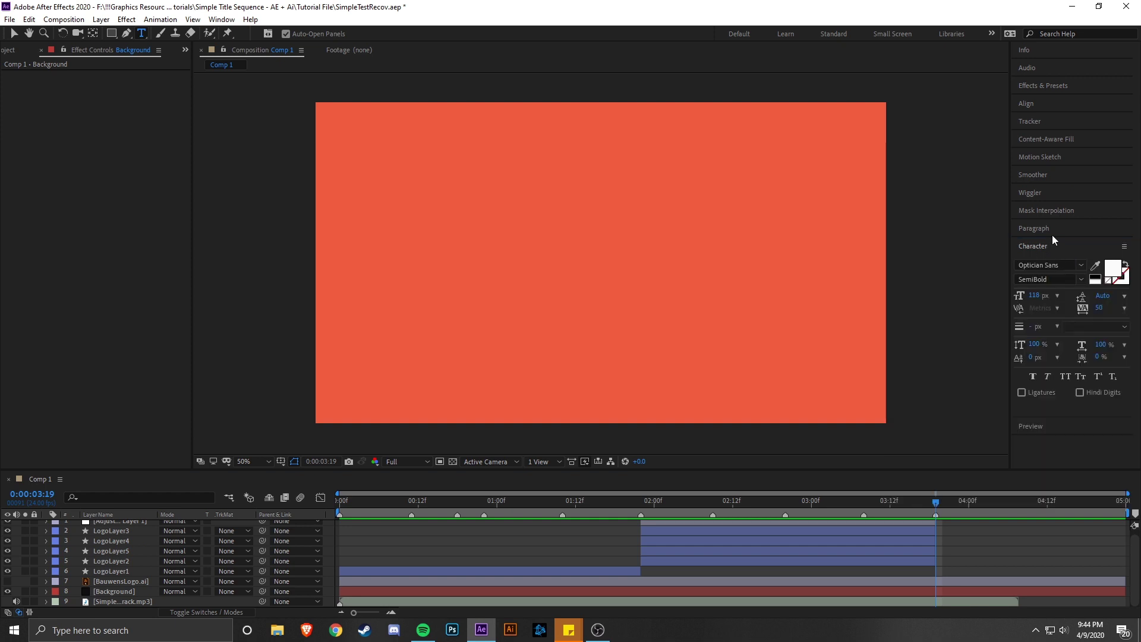
{"action": "left_click", "coordinate": [221, 20]}
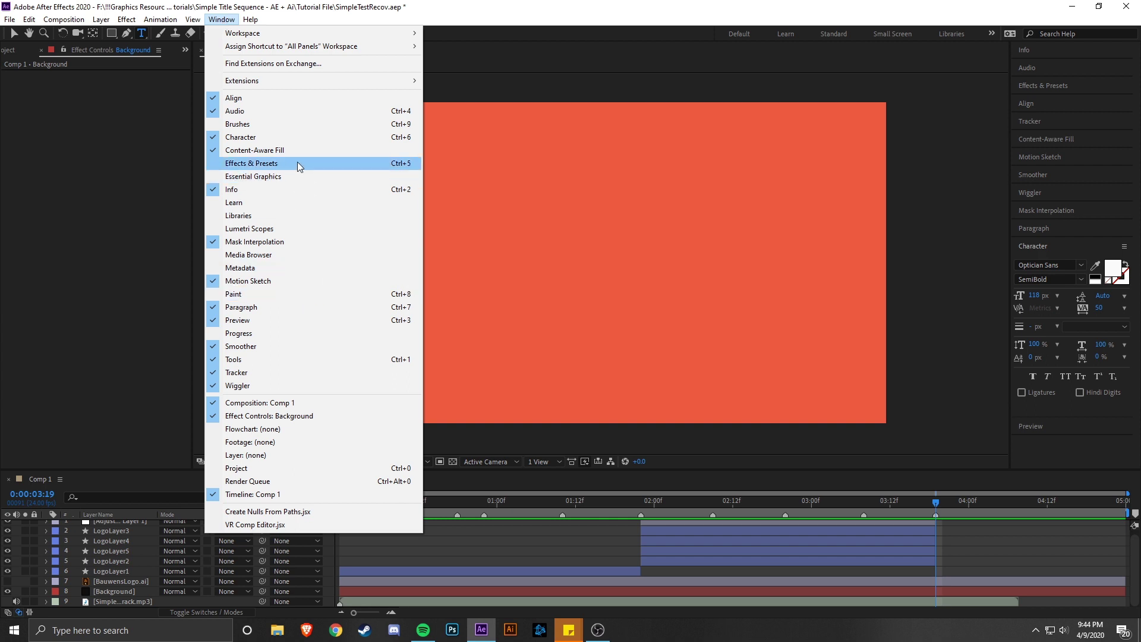
{"action": "left_click", "coordinate": [233, 24]}
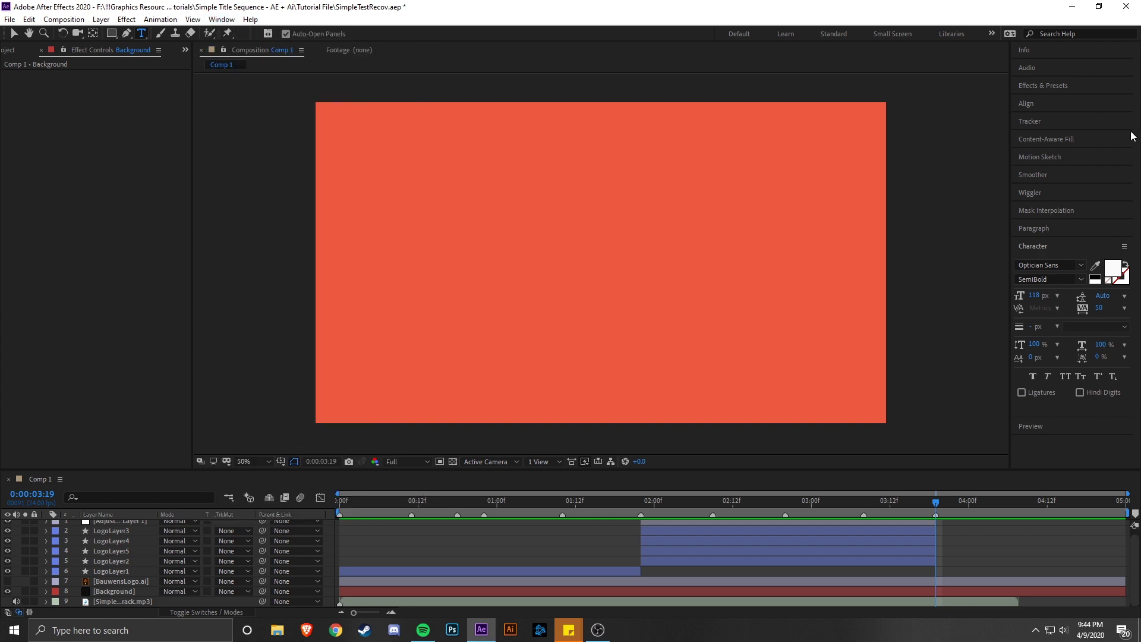
{"action": "left_click", "coordinate": [1080, 268]}
{"action": "left_click", "coordinate": [1078, 280]}
{"action": "left_click", "coordinate": [1041, 299]}
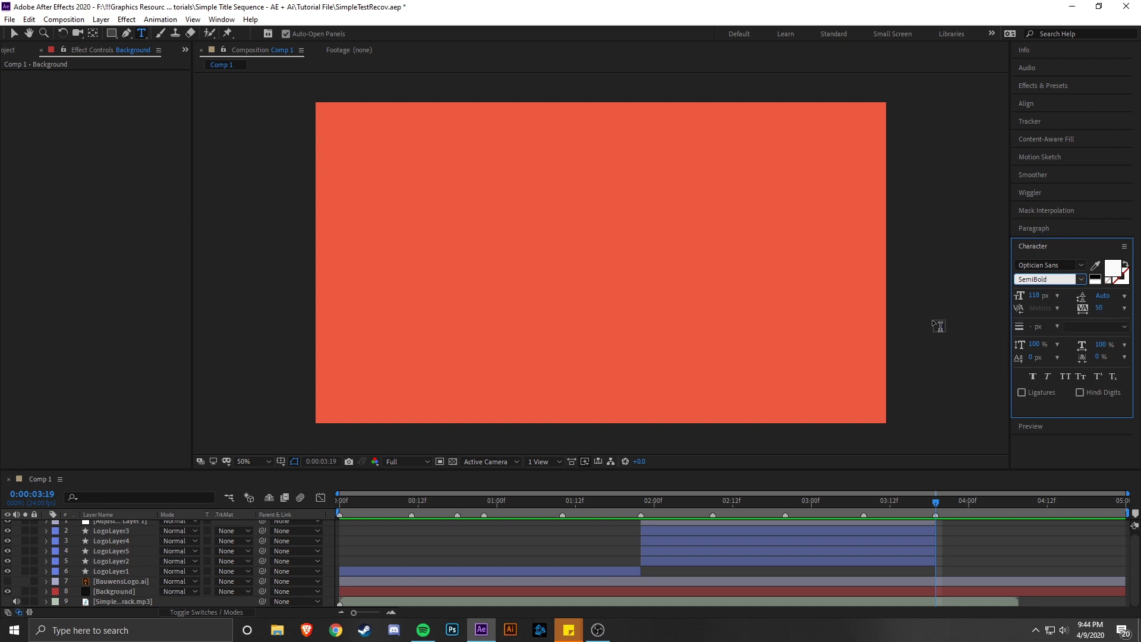
- Change the text fill color to near-black
{"action": "left_click", "coordinate": [1113, 268]}
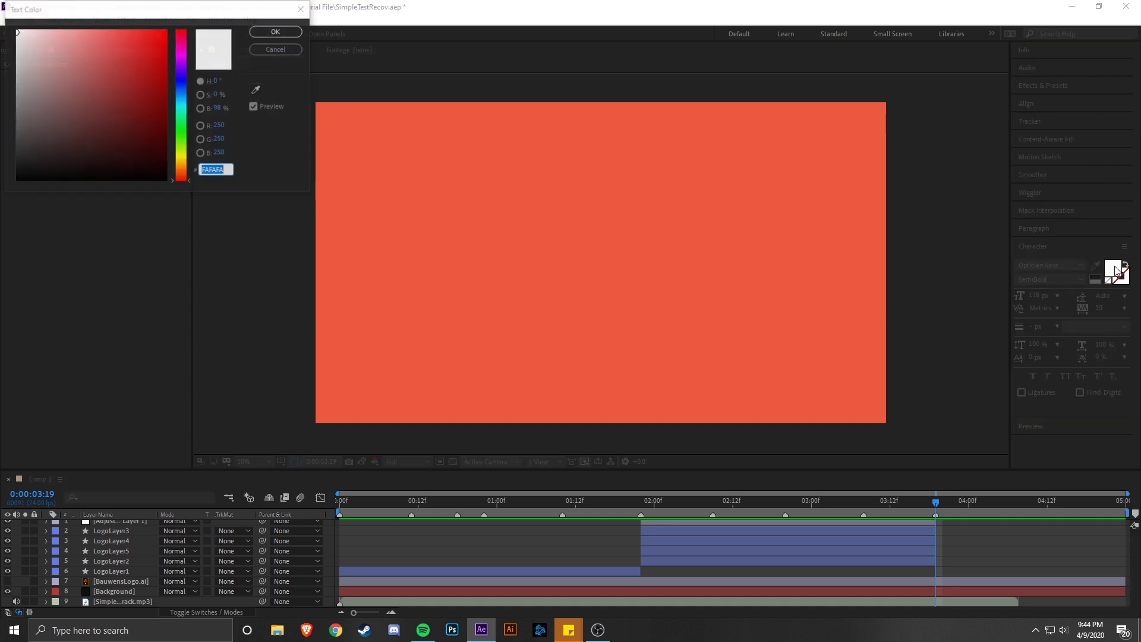
{"action": "type", "text": "000000"}
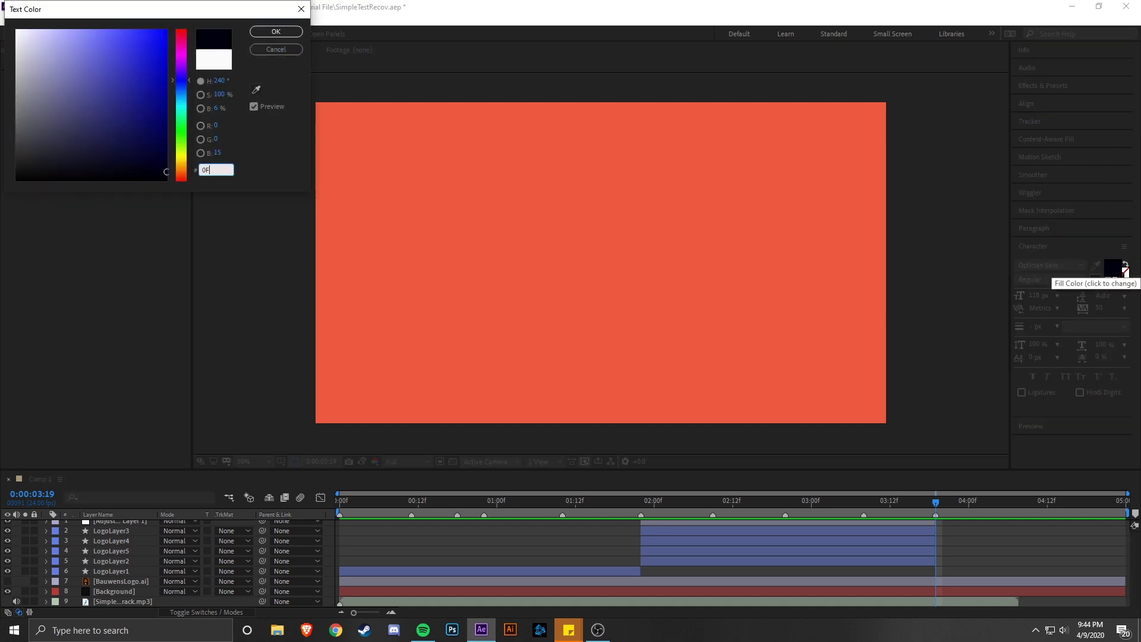
{"action": "key", "text": "Return"}
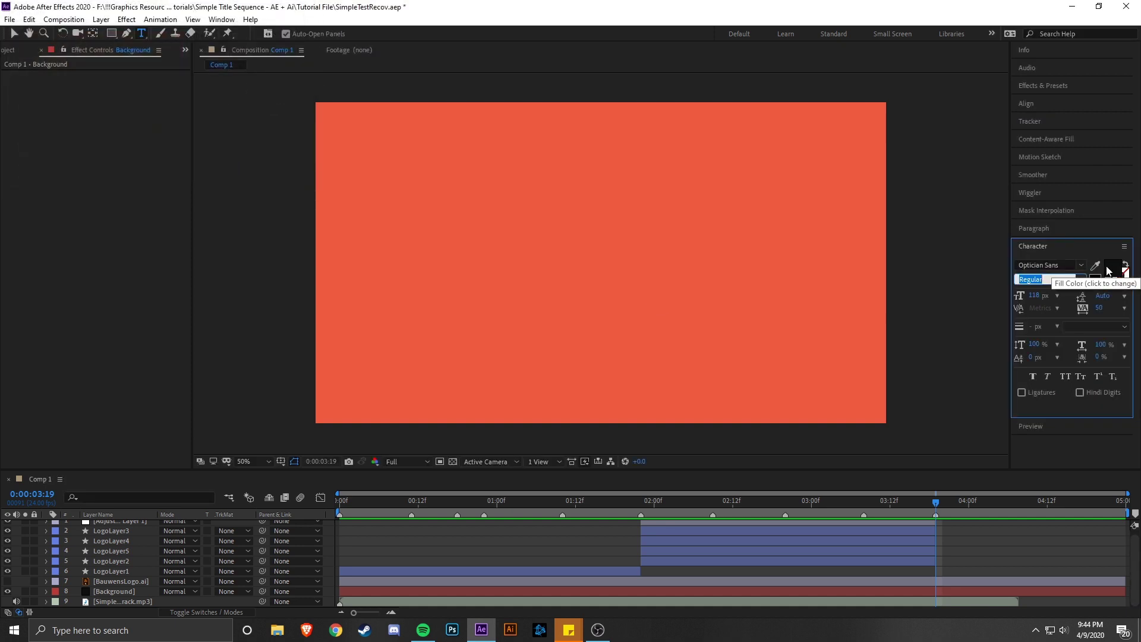
- Add a text layer reading BAUWENS near the middle of the composition
{"action": "left_click", "coordinate": [597, 272]}
{"action": "type", "text": "B"}
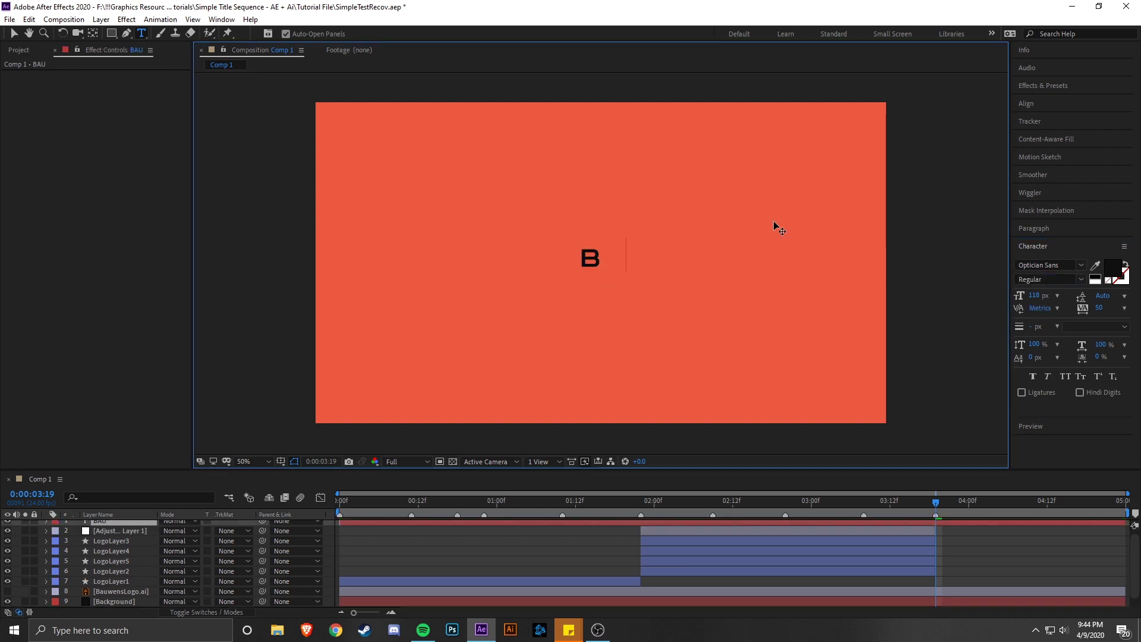
{"action": "type", "text": "AUWENS"}
{"action": "key", "text": "Escape"}
- Center the BAUWENS text in the composition and show the Title/Action Safe guides
{"action": "left_click", "coordinate": [1026, 103]}
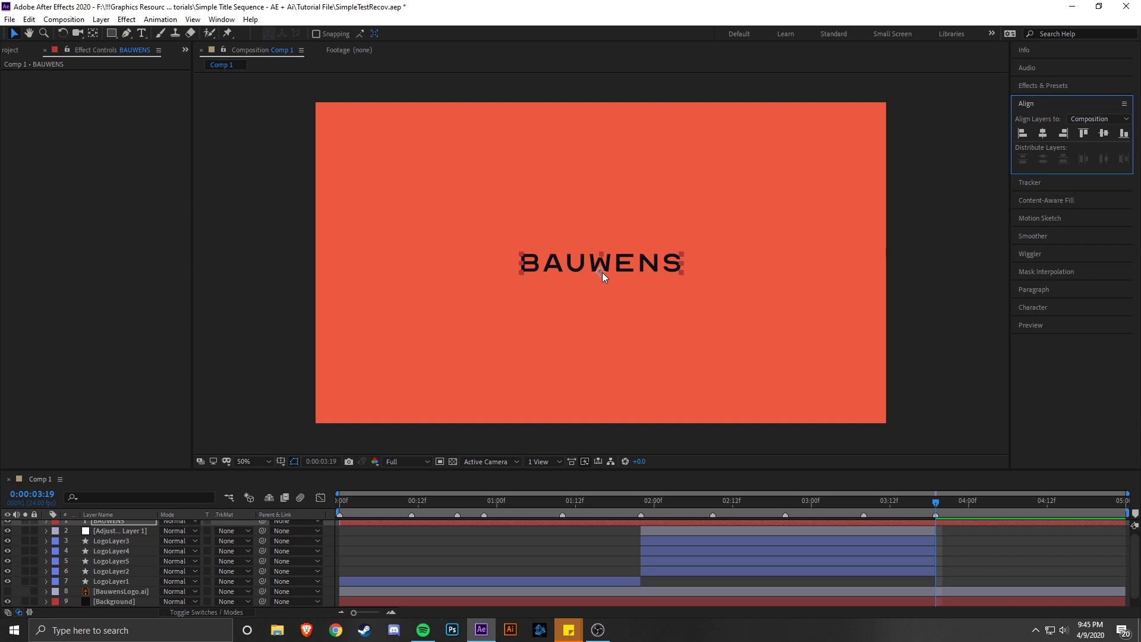
{"action": "left_click", "coordinate": [281, 462]}
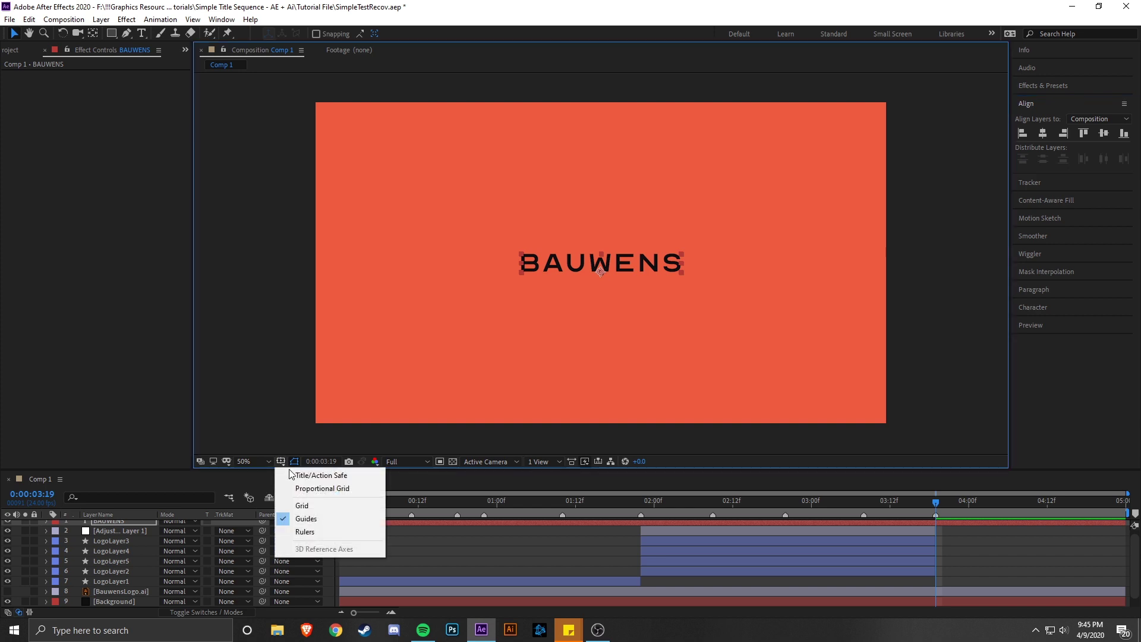
{"action": "left_click", "coordinate": [318, 473]}
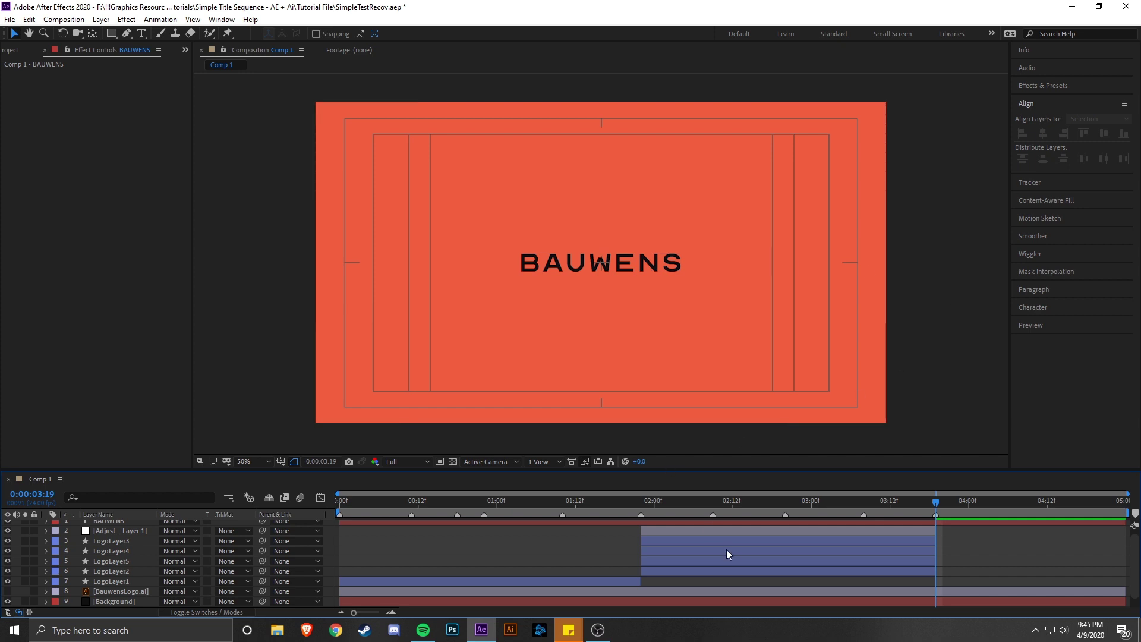
- Split the BAUWENS text layer at 0:00:03:19 and delete the part before that time
{"action": "scroll", "coordinate": [729, 552], "scroll_direction": "up", "scroll_amount": 1}
{"action": "left_click", "coordinate": [760, 524]}
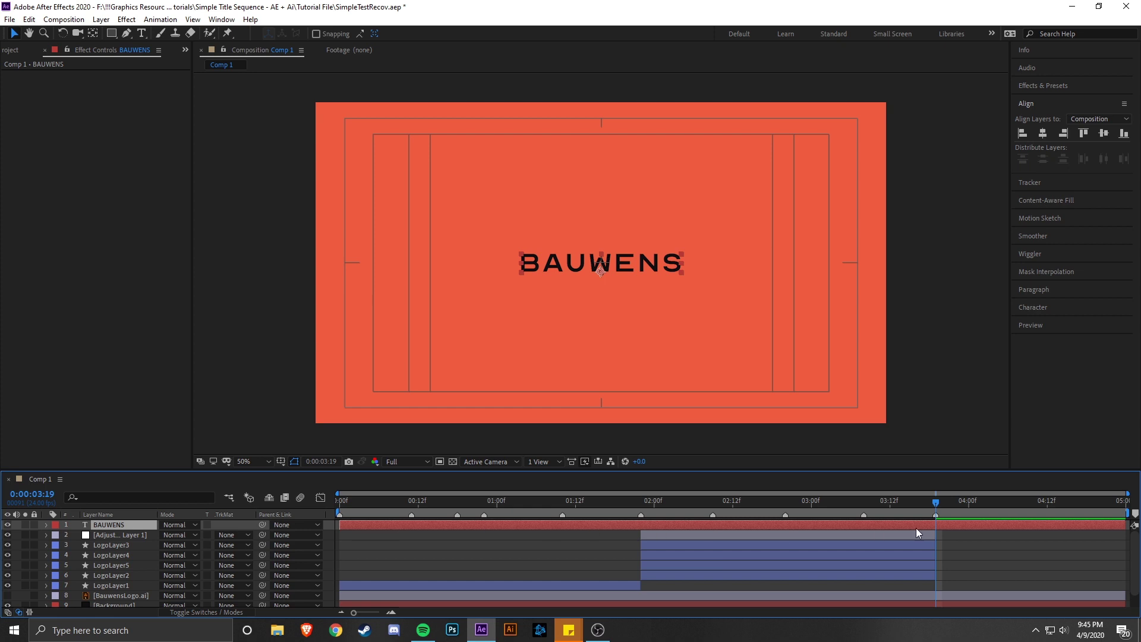
{"action": "key", "text": "ctrl+shift+d"}
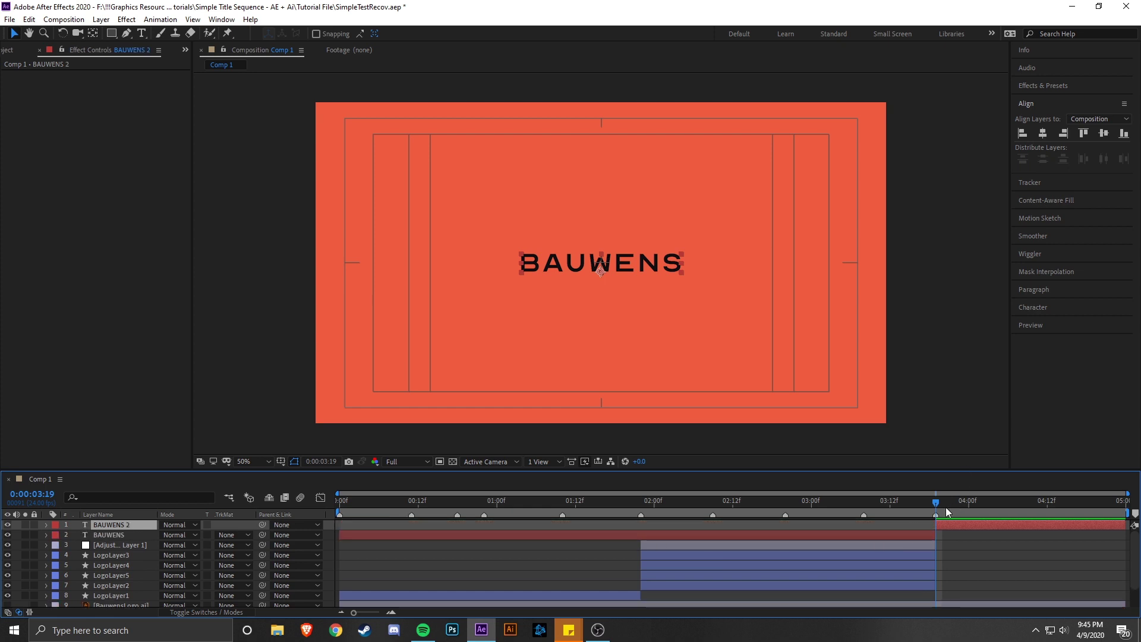
{"action": "left_click", "coordinate": [918, 538]}
{"action": "key", "text": "Delete"}
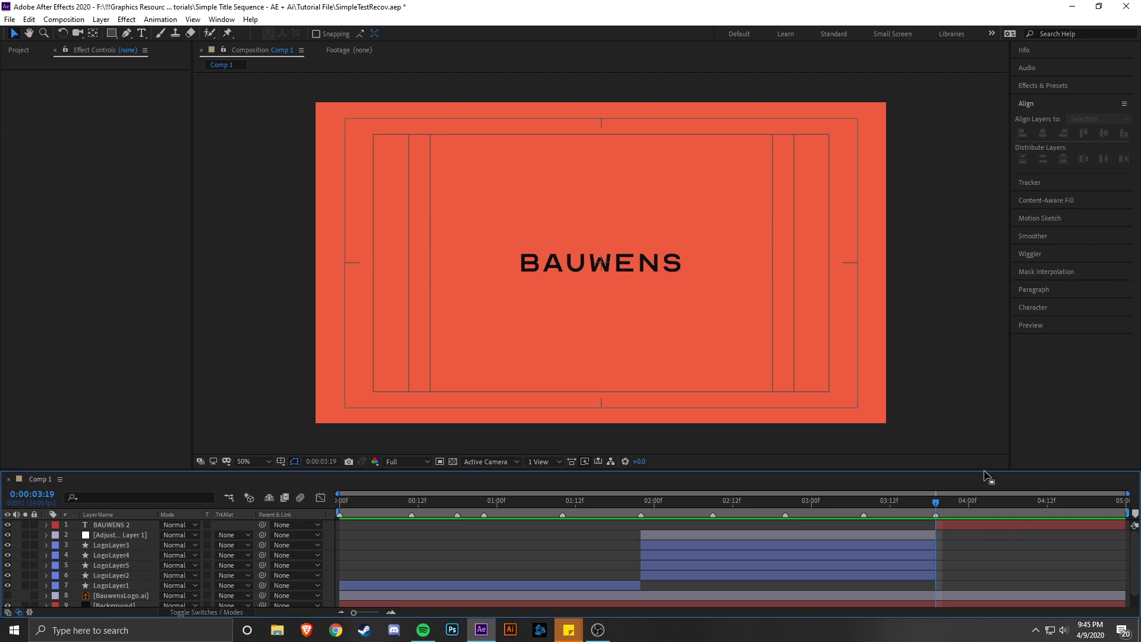
- Play back the composition to review the cut from the outlined logo to the title text
{"action": "left_click", "coordinate": [962, 526]}
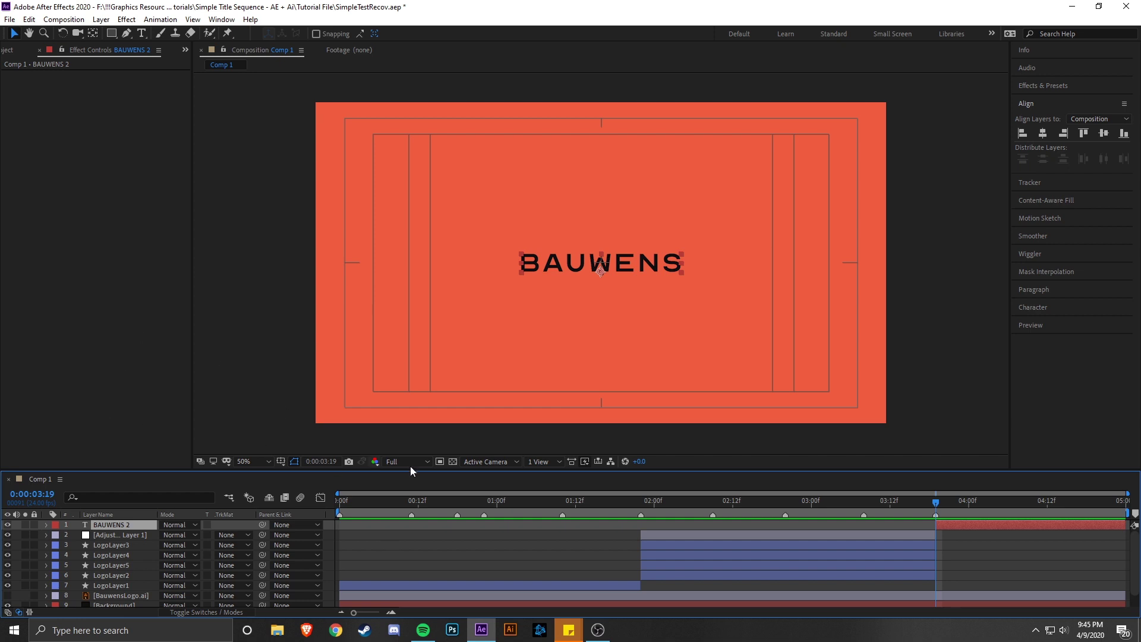
{"action": "key", "text": "space"}
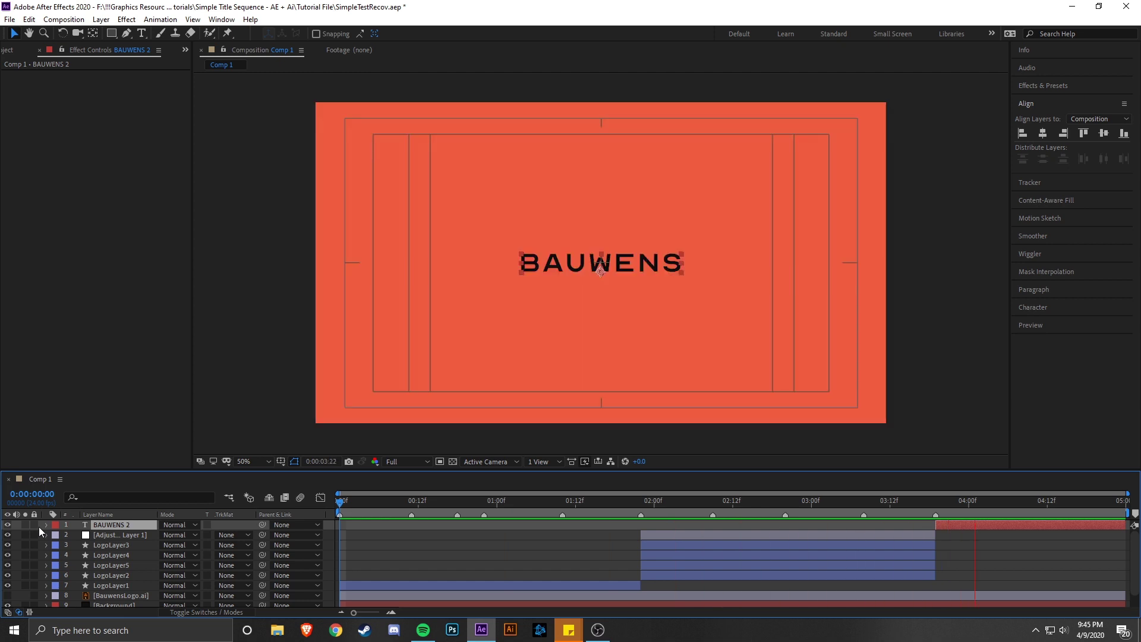
{"action": "key", "text": "space"}
{"action": "left_click_drag", "start_coordinate": [972, 501], "coordinate": [939, 497]}
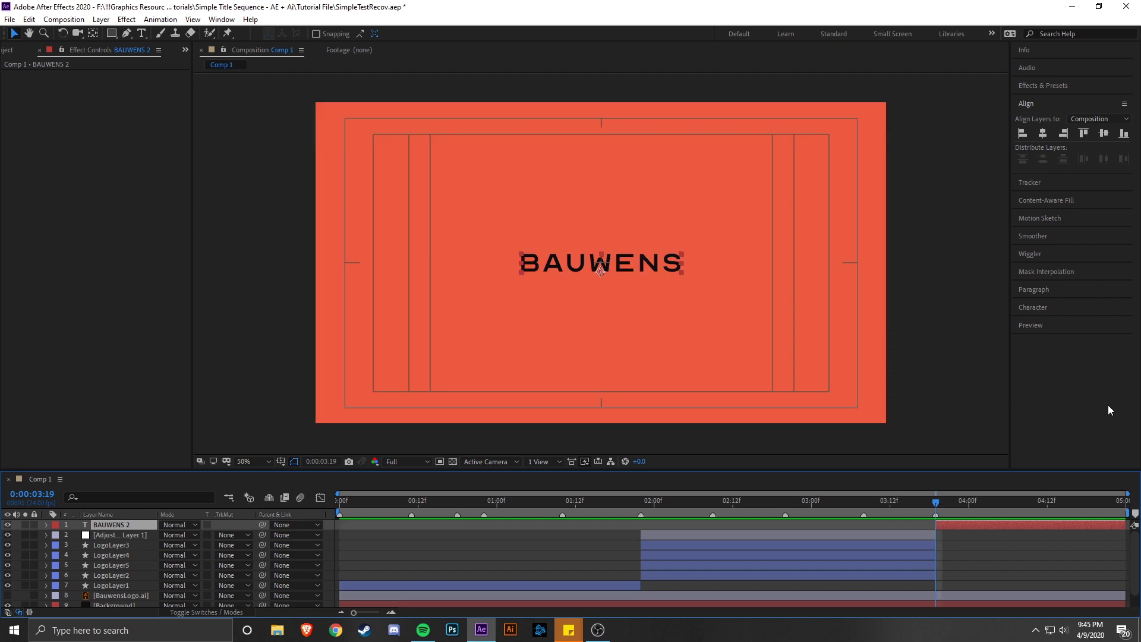
{"action": "key", "text": "space"}
{"action": "left_click", "coordinate": [1024, 575]}
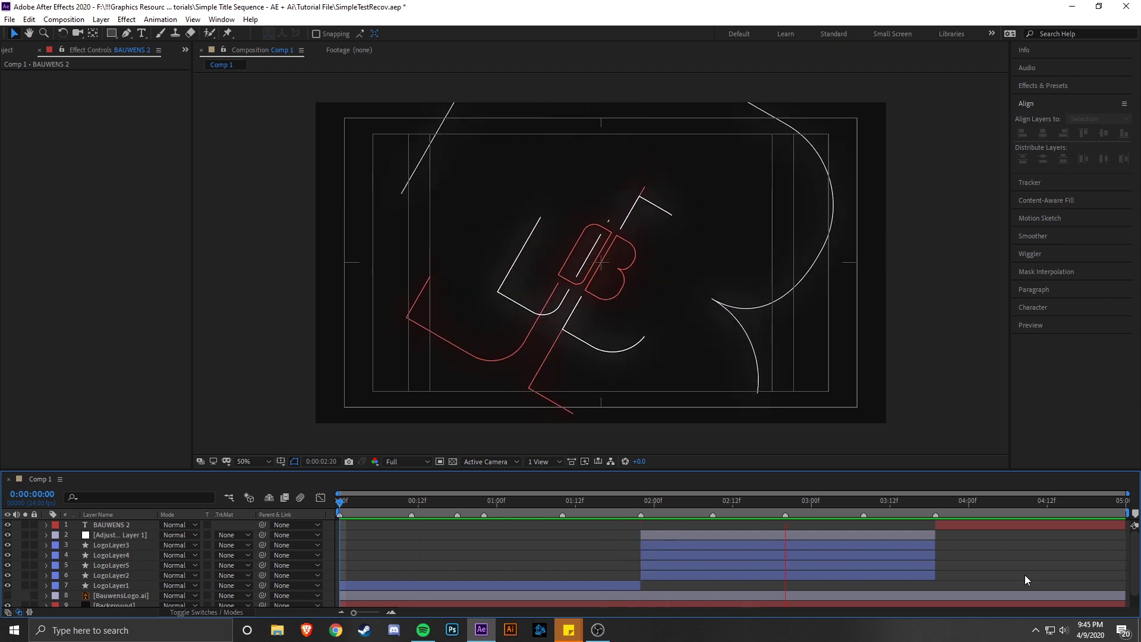
{"action": "key", "text": "space"}
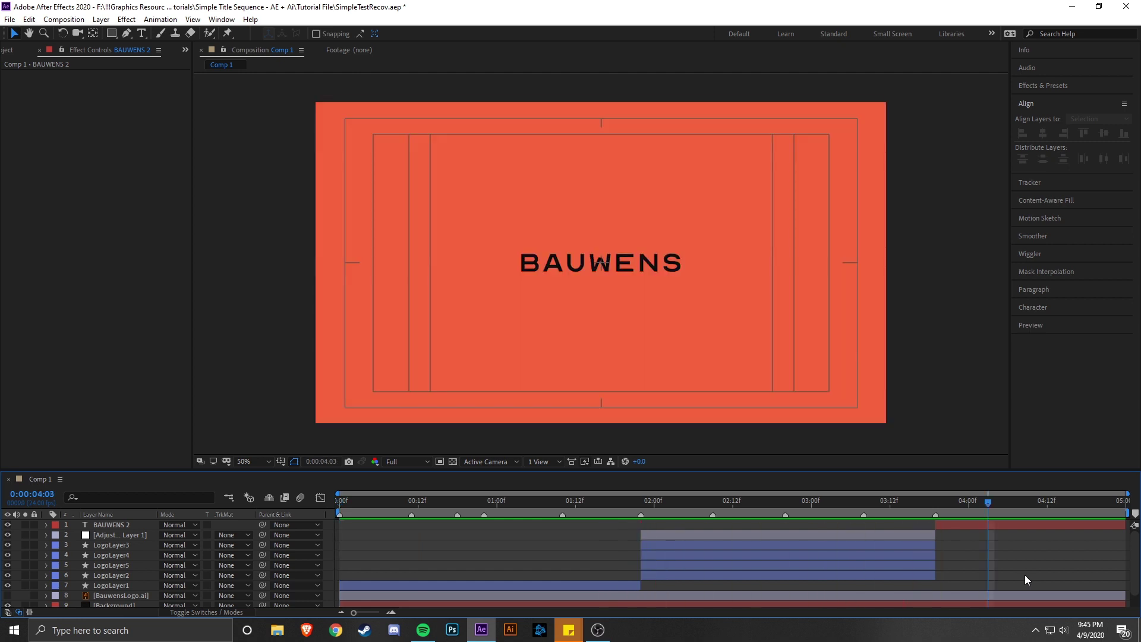
- Add a Tracking animator to the BAUWENS 2 text layer and move the current time to 0:00:03:19
{"action": "left_click", "coordinate": [1024, 526]}
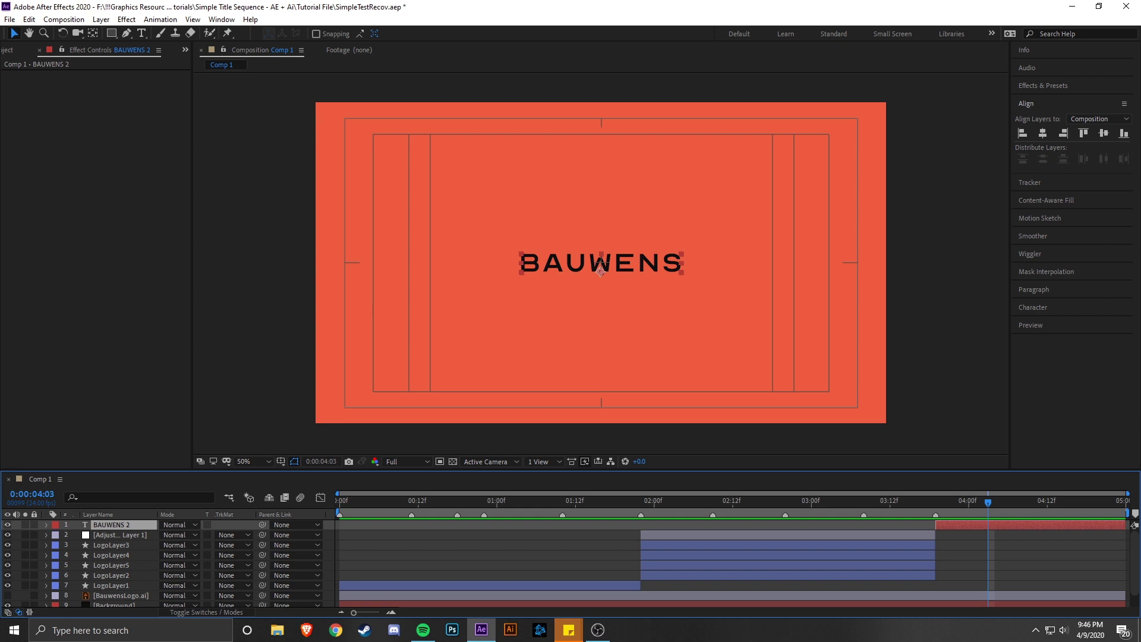
{"action": "left_click", "coordinate": [45, 525]}
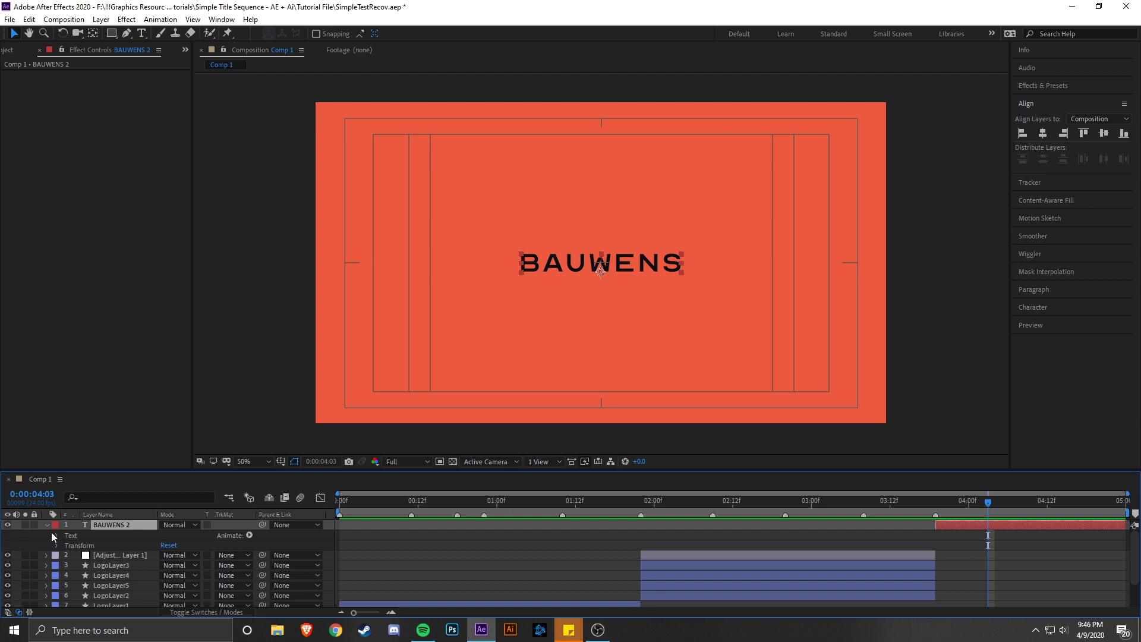
{"action": "left_click", "coordinate": [249, 534]}
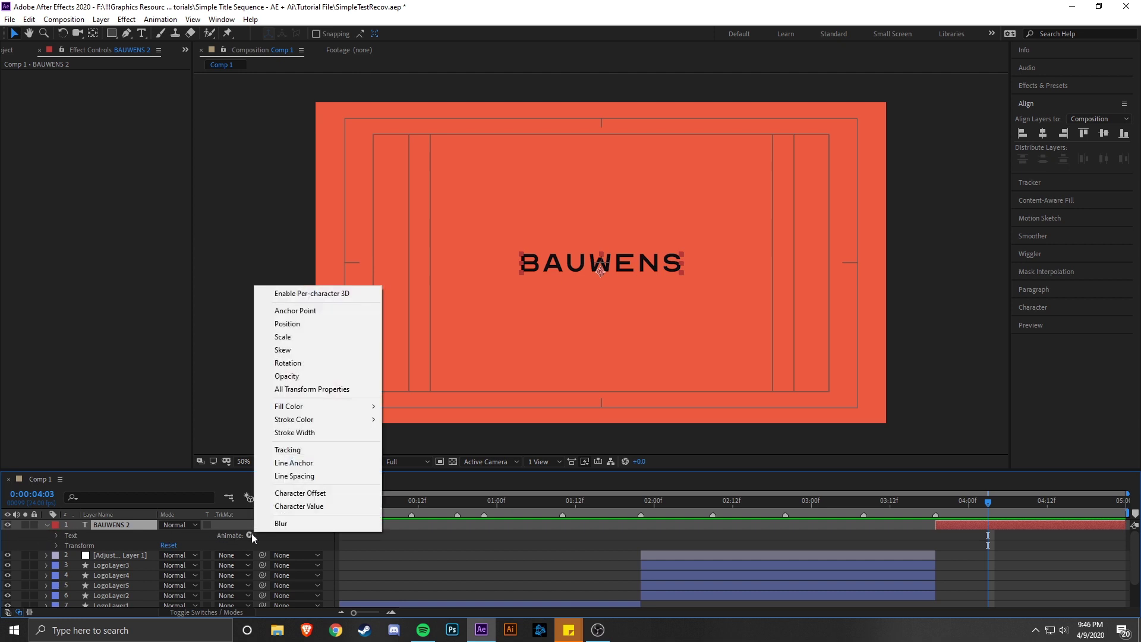
{"action": "left_click", "coordinate": [318, 450]}
{"action": "left_click_drag", "start_coordinate": [932, 500], "coordinate": [933, 497]}
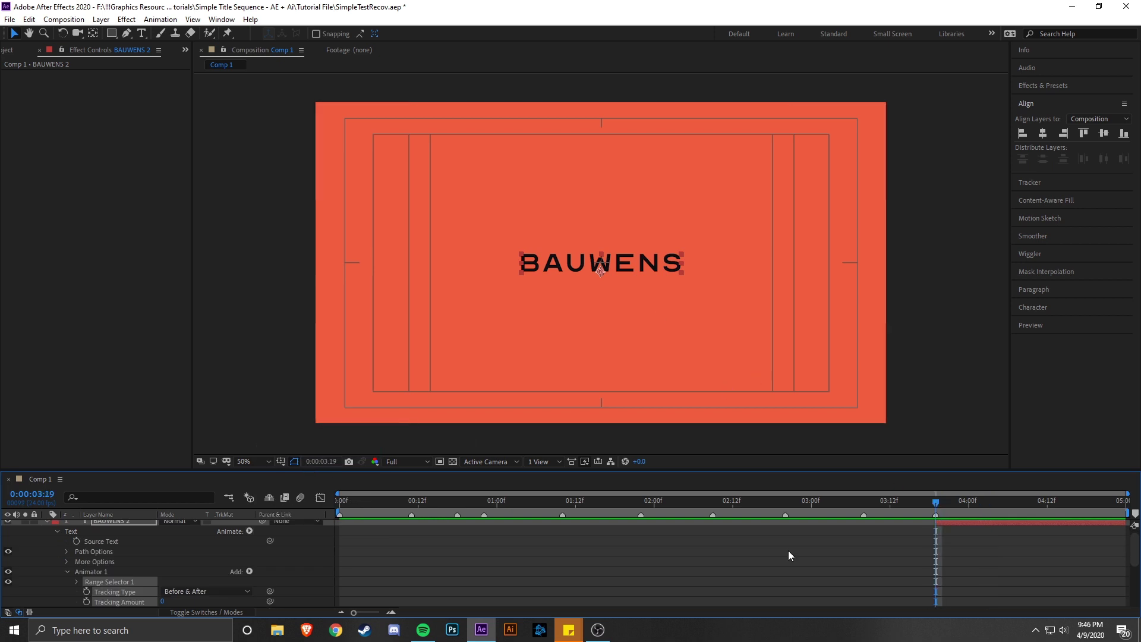
{"action": "left_click", "coordinate": [761, 560]}
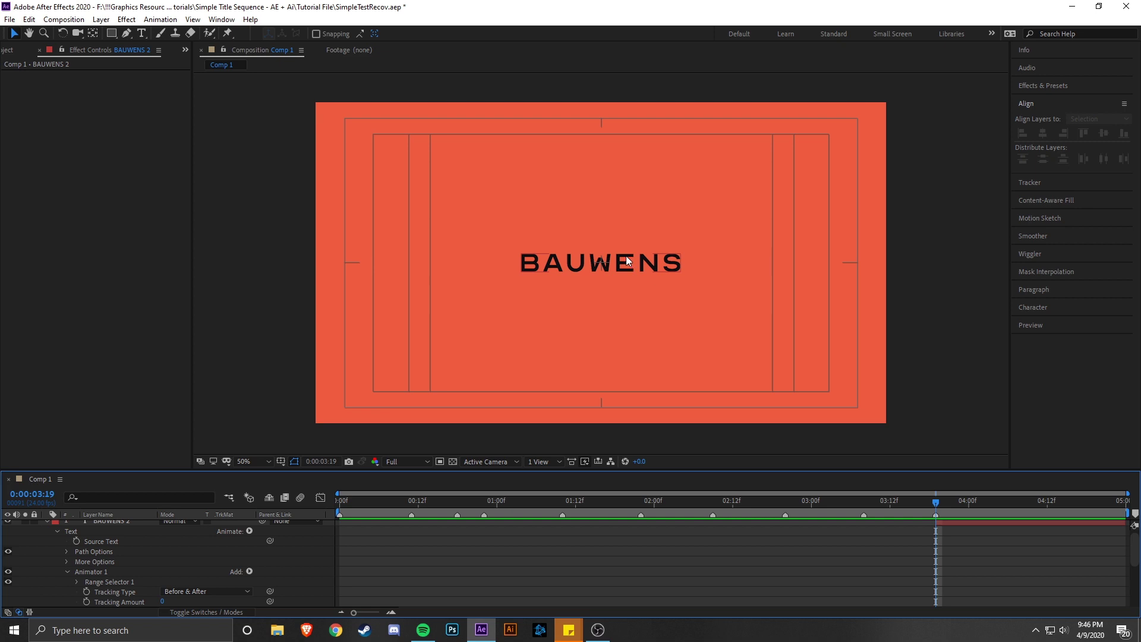
- Move the current time to 0:00:04:07, where the mp3 audio layer ends, and return to the text layer's Animator 1 properties
{"action": "left_click_drag", "start_coordinate": [974, 501], "coordinate": [1047, 502]}
{"action": "scroll", "coordinate": [85, 600], "scroll_direction": "down", "scroll_amount": 6}
{"action": "mouse_move", "coordinate": [1029, 511]}
{"action": "left_mouse_down"}
{"action": "mouse_move", "coordinate": [997, 507]}
{"action": "mouse_move", "coordinate": [1014, 505]}
{"action": "left_mouse_up"}
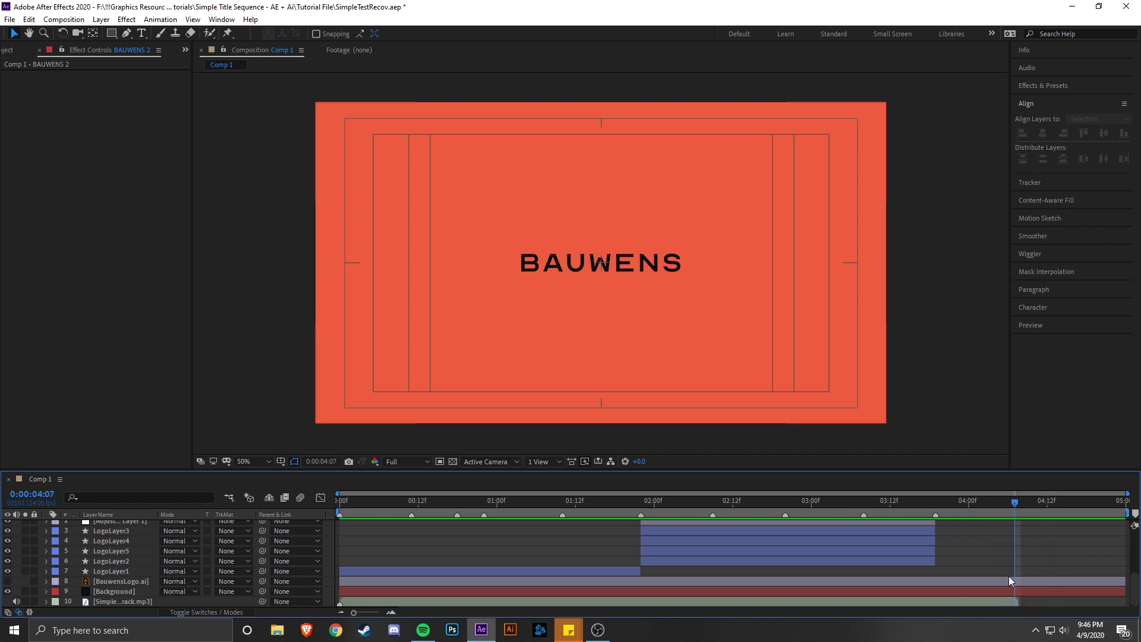
{"action": "scroll", "coordinate": [1004, 576], "scroll_direction": "up", "scroll_amount": 6}
{"action": "scroll", "coordinate": [85, 585], "scroll_direction": "down", "scroll_amount": 2}
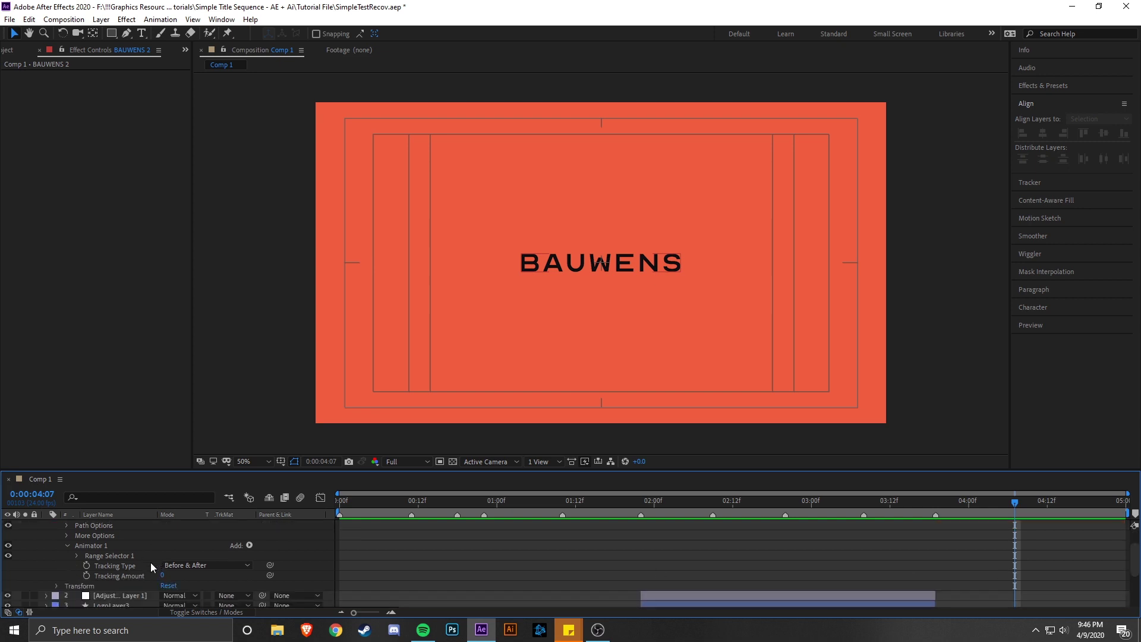
- Keyframe the title's Tracking Amount at 0 at 0:00:04:07 and at 20 at 0:00:03:19
{"action": "left_click", "coordinate": [85, 576]}
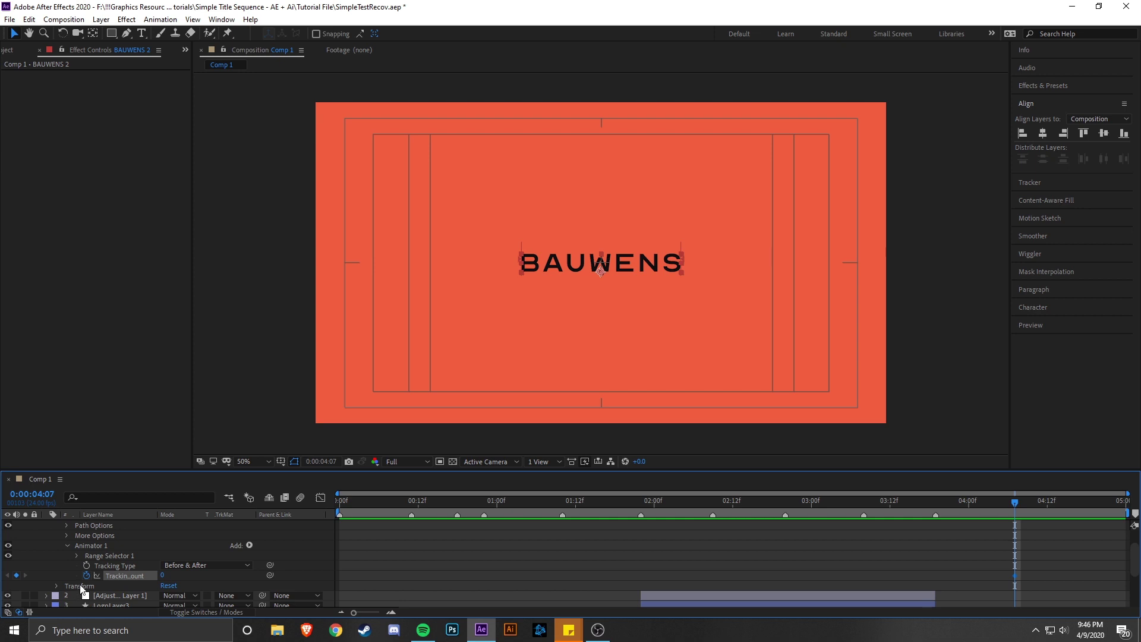
{"action": "left_click_drag", "start_coordinate": [977, 500], "coordinate": [936, 505]}
{"action": "scroll", "coordinate": [223, 581], "scroll_direction": "down", "scroll_amount": 2}
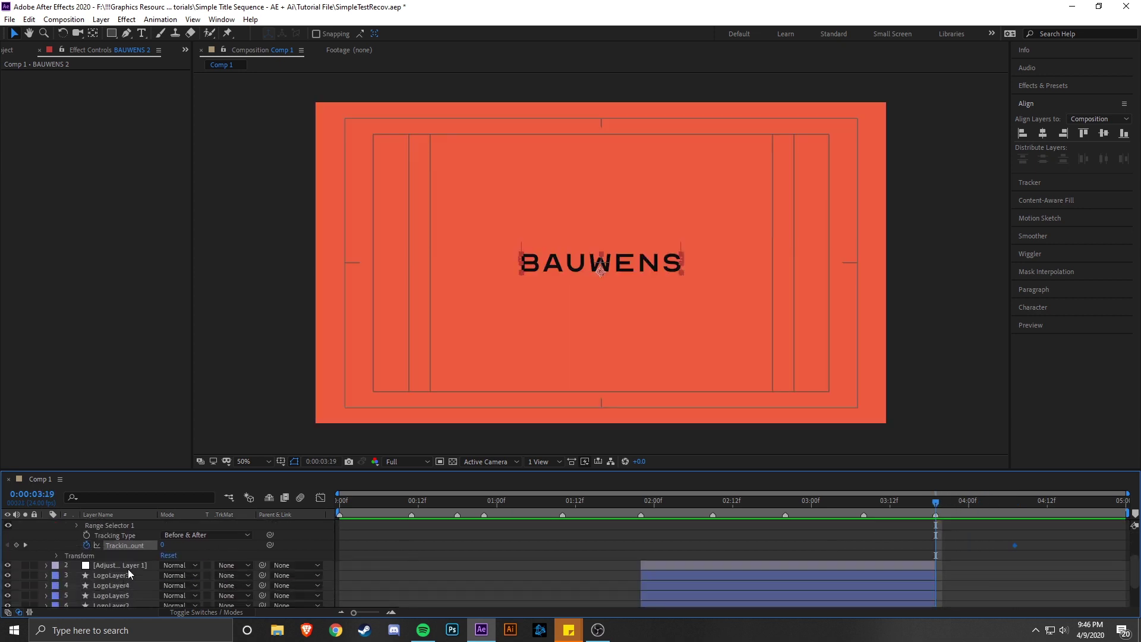
{"action": "mouse_move", "coordinate": [362, 512]}
{"action": "left_mouse_down"}
{"action": "mouse_move", "coordinate": [262, 512]}
{"action": "mouse_move", "coordinate": [1009, 521]}
{"action": "mouse_move", "coordinate": [939, 528]}
{"action": "left_mouse_up"}
{"action": "left_click_drag", "start_coordinate": [163, 544], "coordinate": [174, 545]}
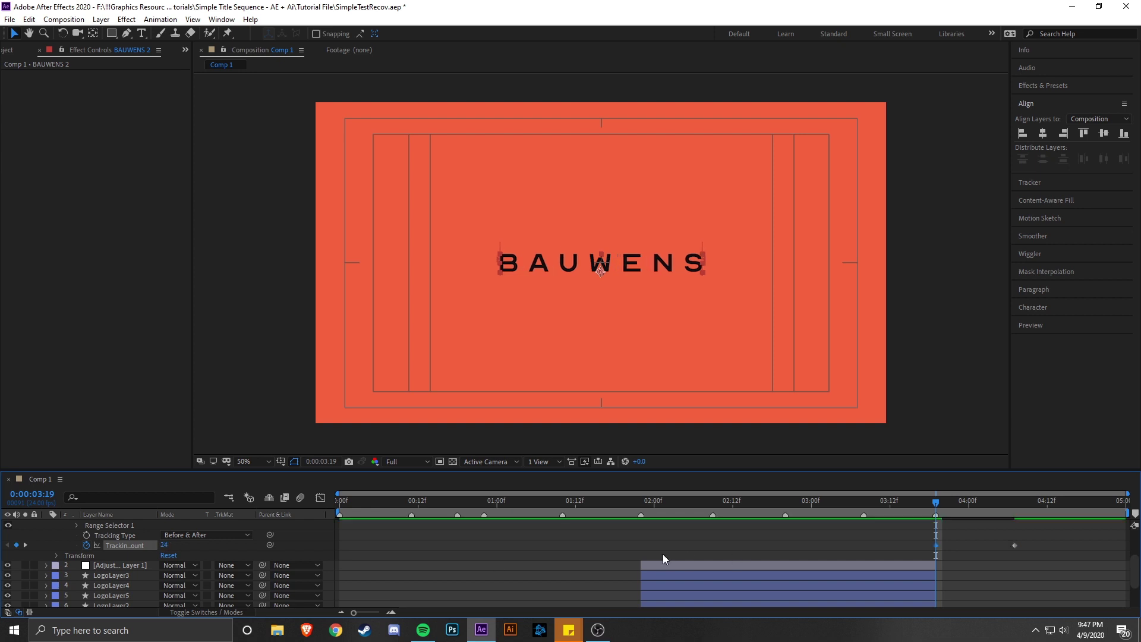
{"action": "left_click", "coordinate": [165, 545]}
{"action": "type", "text": "20"}
{"action": "key", "text": "Return"}
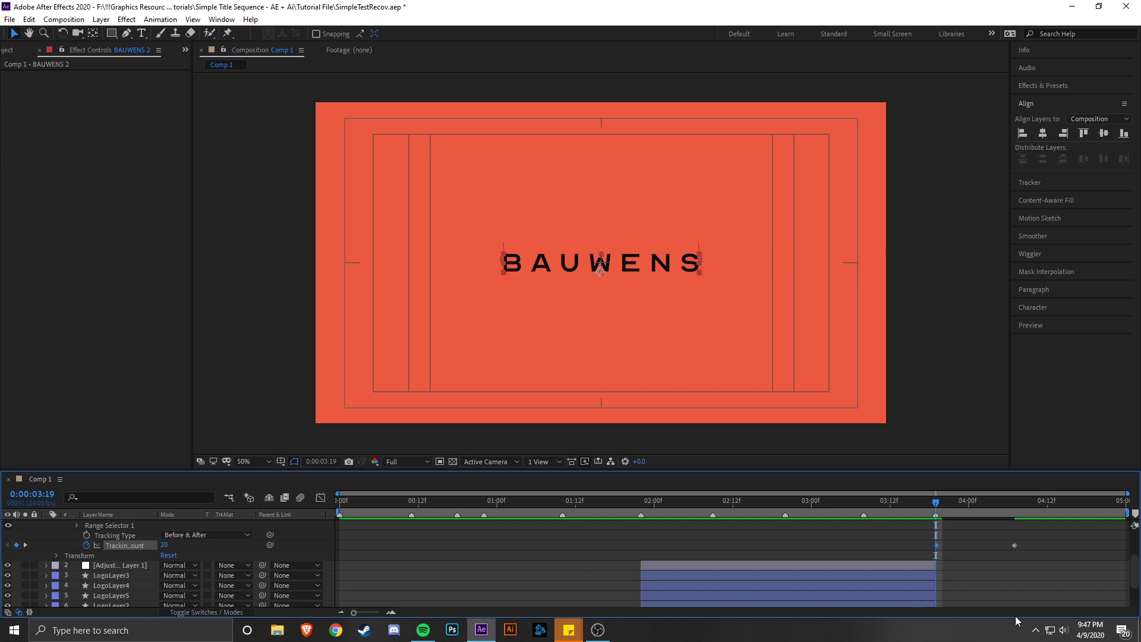
- Apply Easy Ease to both Tracking Amount keyframes and shape their speed graph to start fast and slow gradually into the last keyframe
{"action": "left_click_drag", "start_coordinate": [1036, 548], "coordinate": [907, 554]}
{"action": "key", "text": "F9"}
{"action": "left_click", "coordinate": [320, 498]}
{"action": "left_click", "coordinate": [936, 525]}
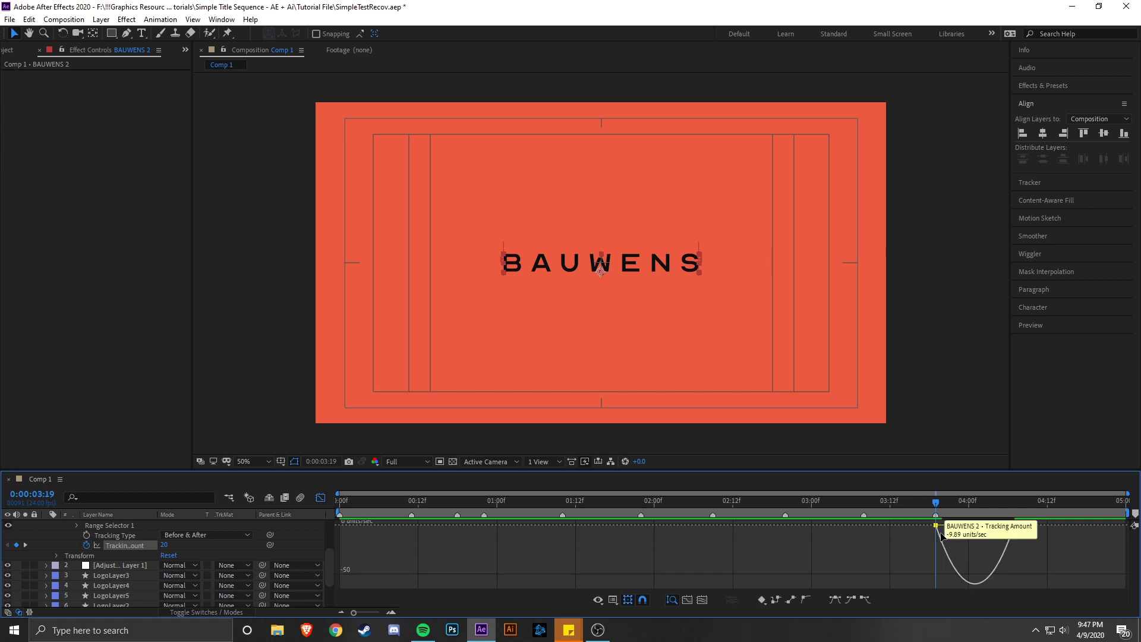
{"action": "left_click_drag", "start_coordinate": [949, 527], "coordinate": [974, 525]}
{"action": "left_click", "coordinate": [1021, 536]}
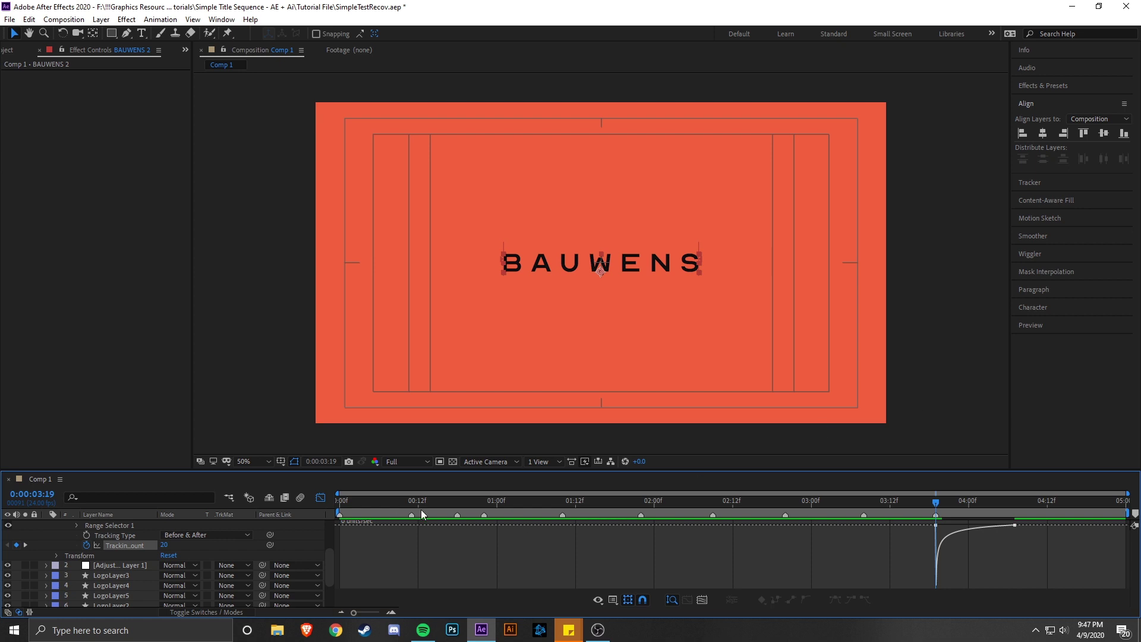
{"action": "key", "text": "shift+F3"}
- Play back the composition from the start and scrub through the title's eased tracking animation
{"action": "key", "text": "space"}
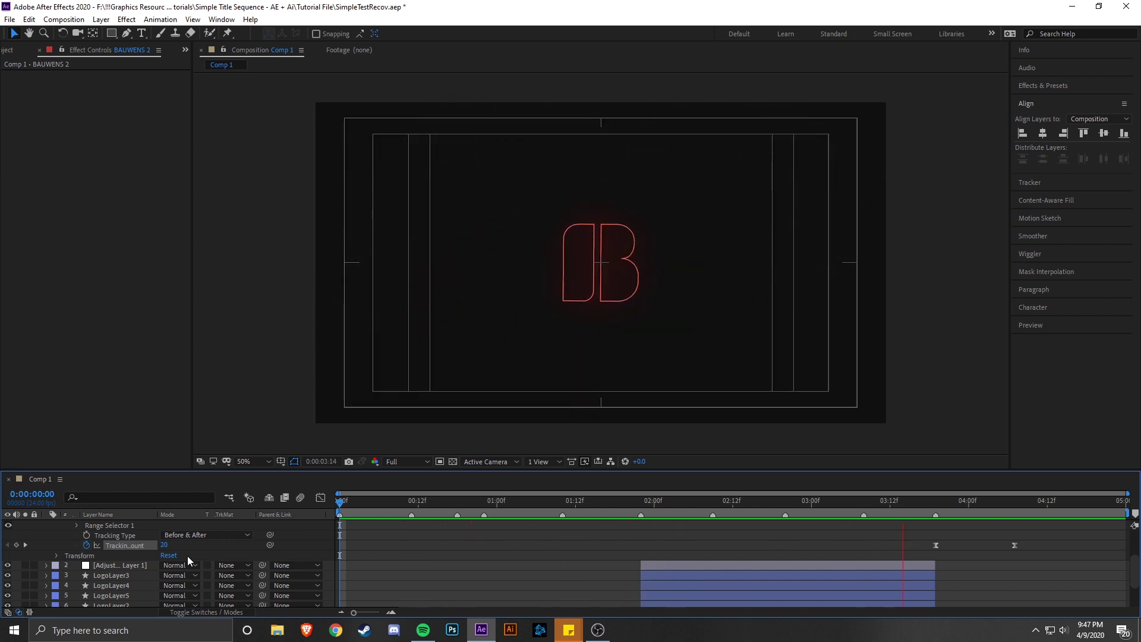
{"action": "key", "text": "space"}
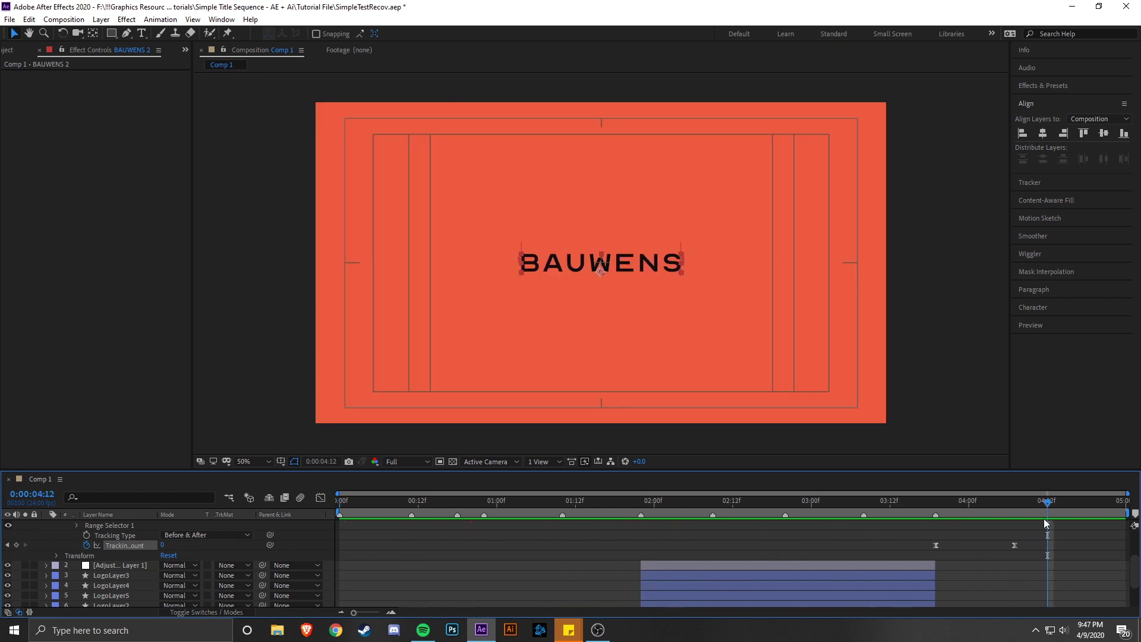
{"action": "left_click_drag", "start_coordinate": [1004, 499], "coordinate": [961, 502]}
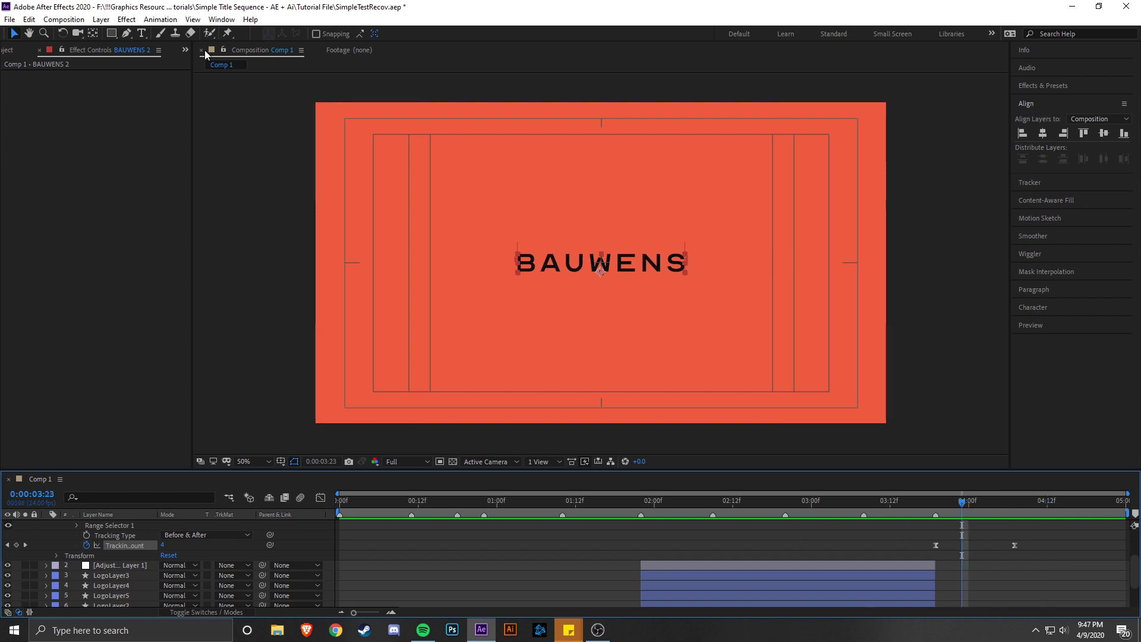
- Try replacing the BAUWENS title text with TITLE HERE and preview the tracking animation on it
{"action": "left_click", "coordinate": [142, 33]}
{"action": "left_click", "coordinate": [664, 259]}
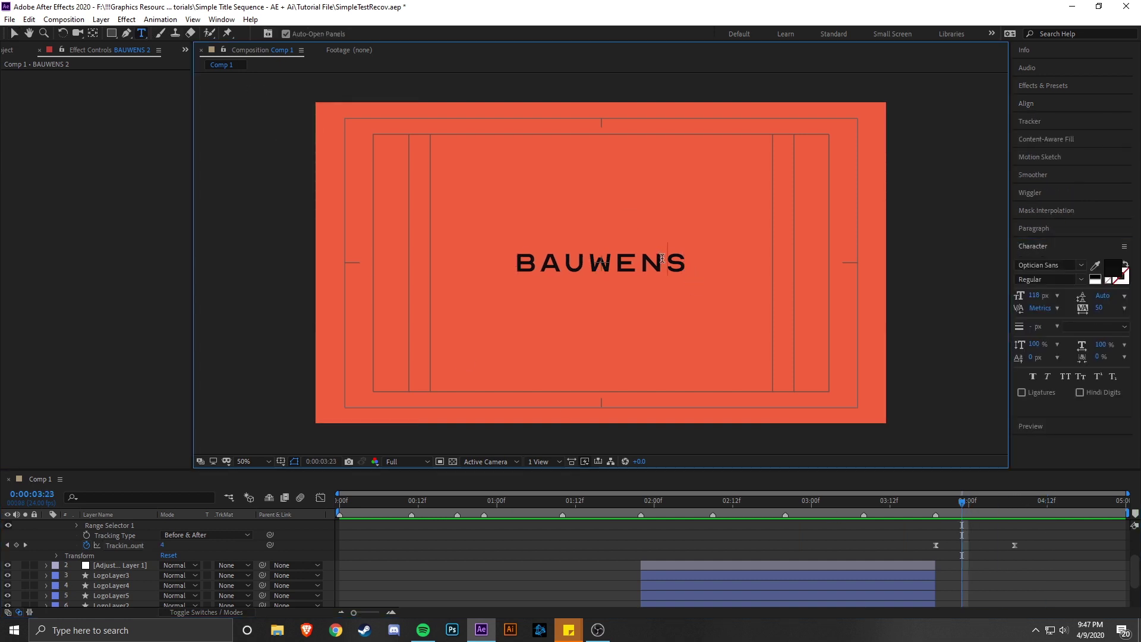
{"action": "double_click", "coordinate": [661, 259]}
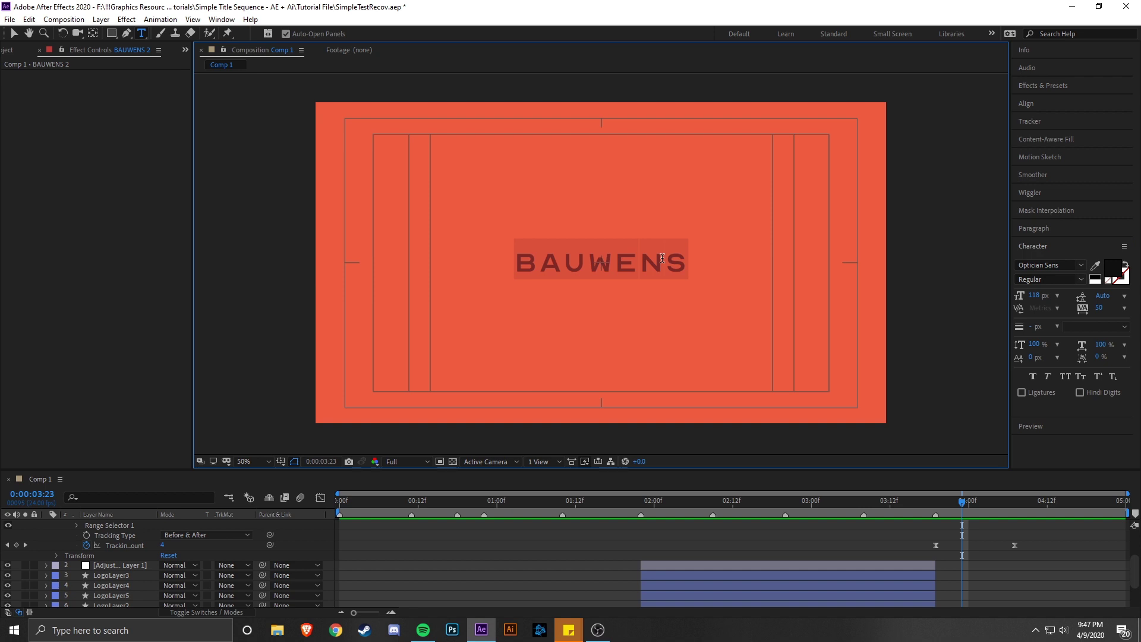
{"action": "type", "text": "TITLE HERE"}
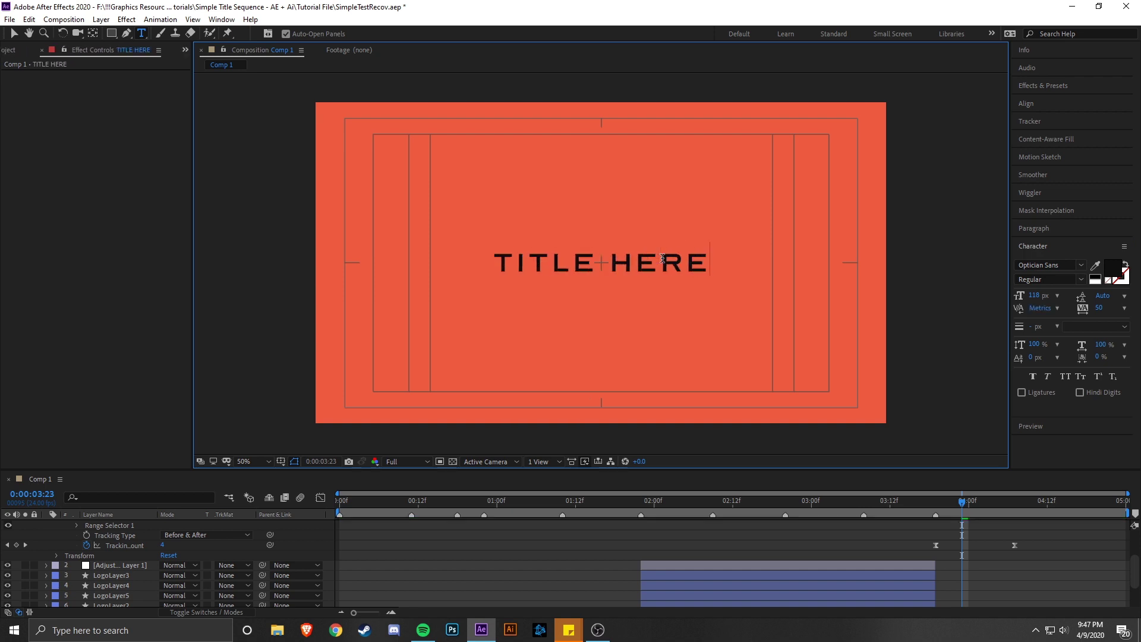
{"action": "left_click", "coordinate": [890, 502]}
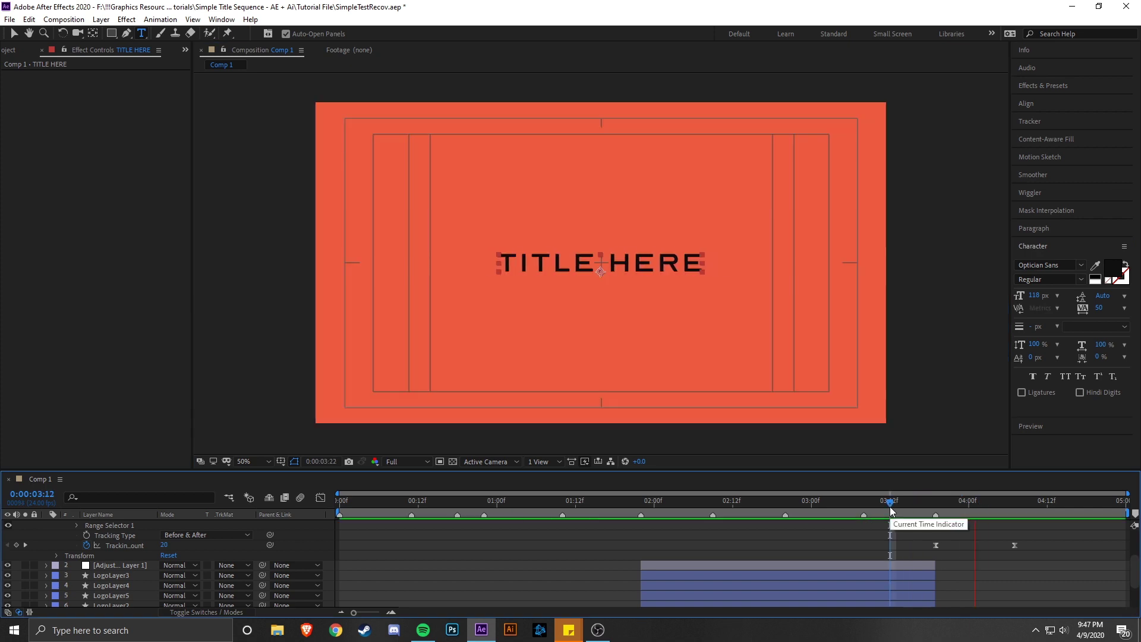
{"action": "key", "text": "space"}
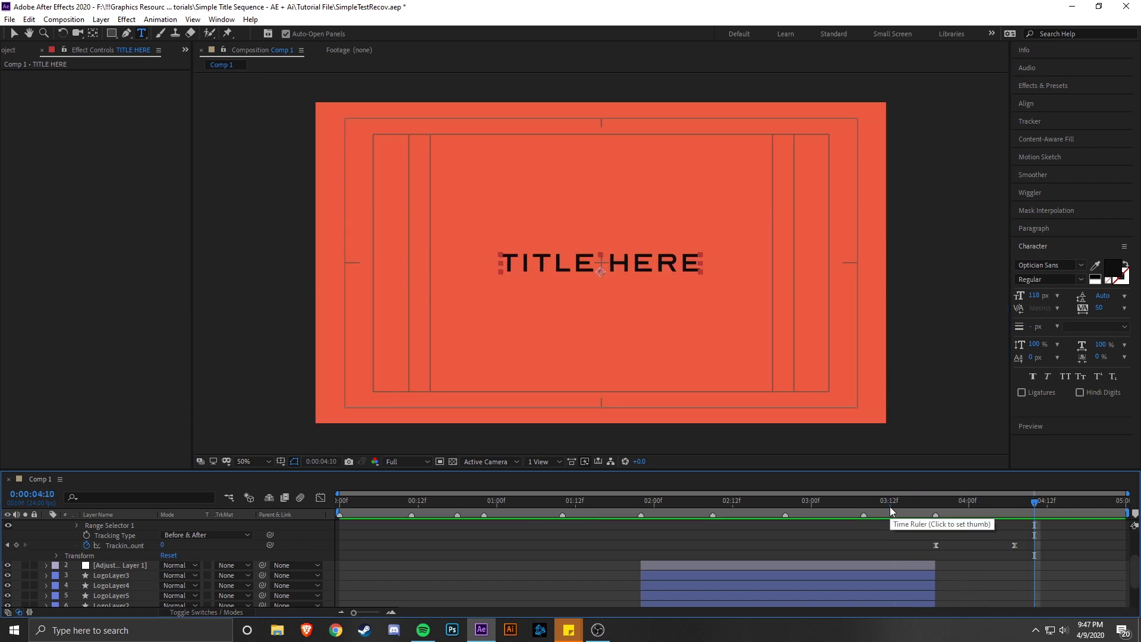
{"action": "key", "text": "space"}
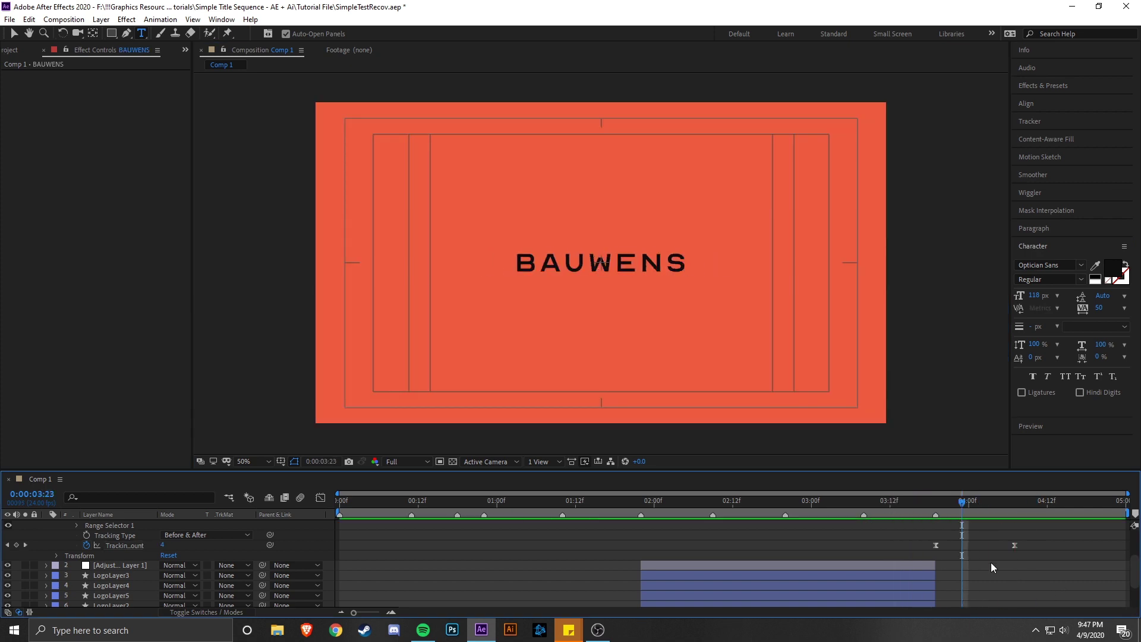
- Review the layer stack and play back the whole animation with the BAUWENS title
{"action": "scroll", "coordinate": [1003, 523], "scroll_direction": "down", "scroll_amount": 3}
{"action": "scroll", "coordinate": [914, 587], "scroll_direction": "up", "scroll_amount": 3}
{"action": "scroll", "coordinate": [915, 587], "scroll_direction": "down", "scroll_amount": 3}
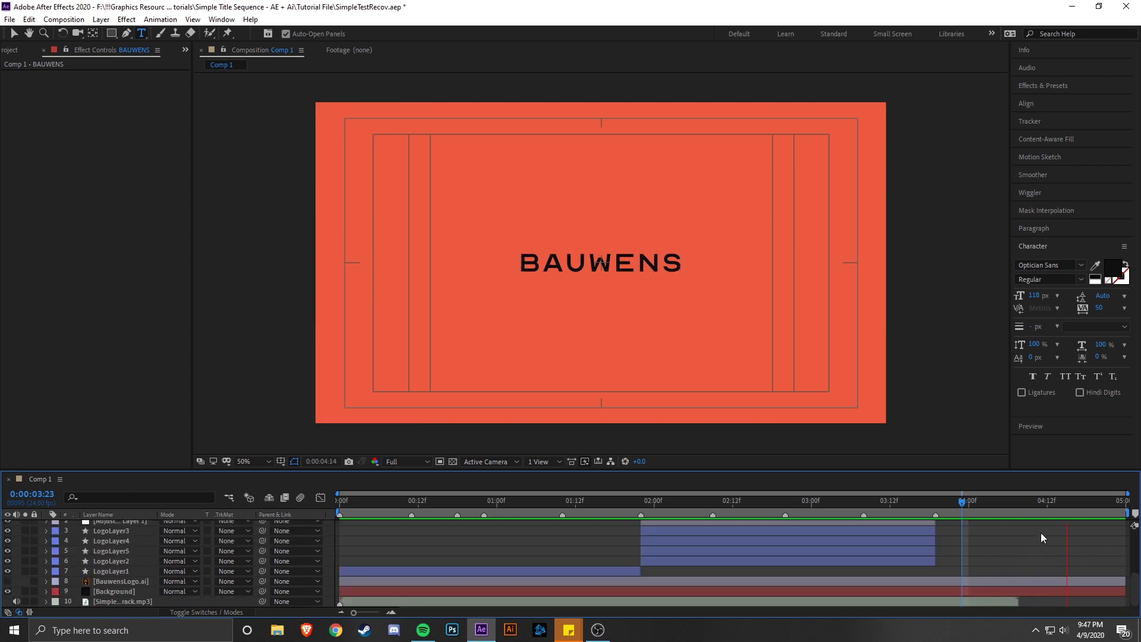
{"action": "key", "text": "space"}
{"action": "key", "text": "Page_Up"}
{"action": "key", "text": "Page_Up"}
{"action": "key", "text": "space"}
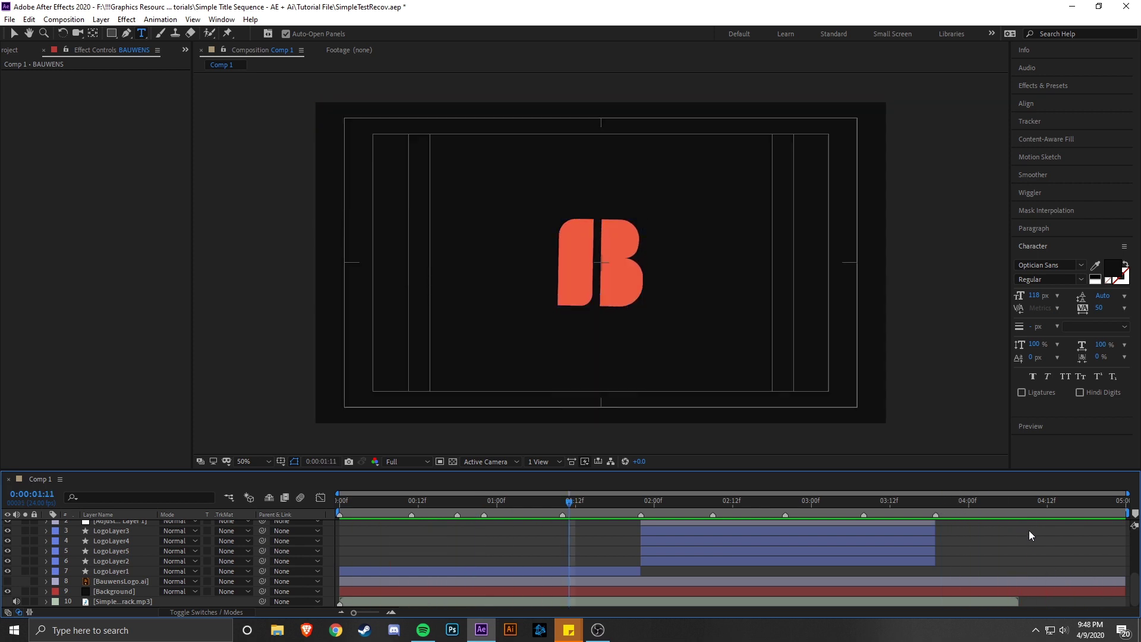
- End the work area at 0:00:04:07, where the mp3 audio layer ends, and trim the composition to the work area
{"action": "left_click", "coordinate": [1015, 509]}
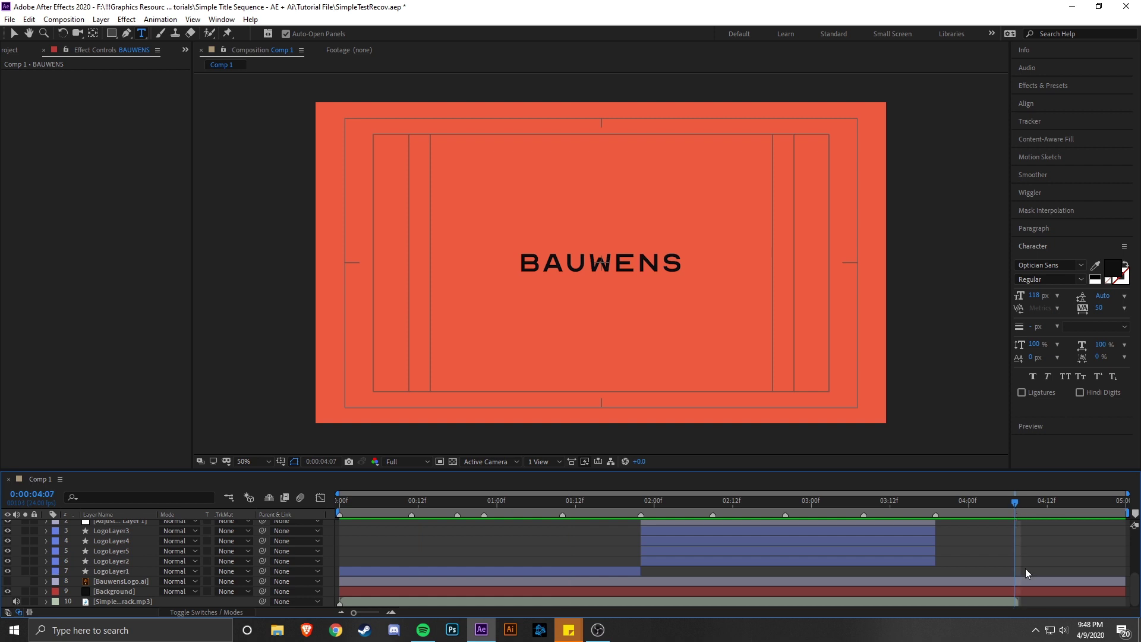
{"action": "scroll", "coordinate": [1025, 568], "scroll_direction": "up", "scroll_amount": 5}
{"action": "scroll", "coordinate": [1025, 568], "scroll_direction": "down", "scroll_amount": 5}
{"action": "left_click_drag", "start_coordinate": [1017, 508], "coordinate": [1015, 505]}
{"action": "scroll", "coordinate": [1051, 555], "scroll_direction": "up", "scroll_amount": 5}
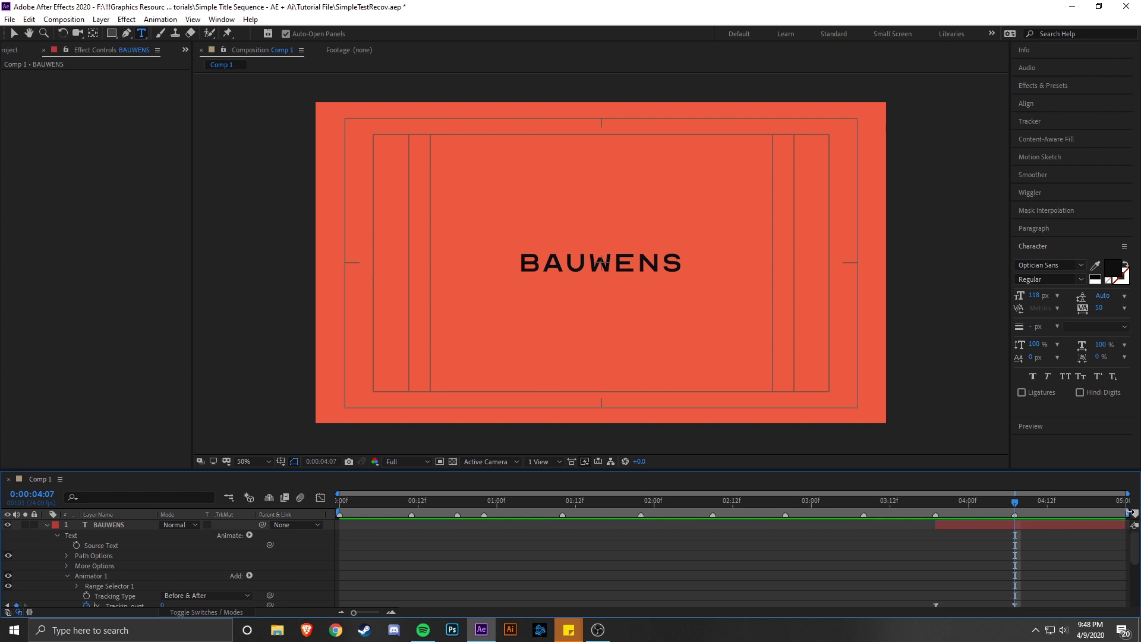
{"action": "mouse_move", "coordinate": [1128, 512]}
{"action": "left_mouse_down"}
{"action": "mouse_move", "coordinate": [983, 529]}
{"action": "mouse_move", "coordinate": [1015, 528]}
{"action": "left_mouse_up"}
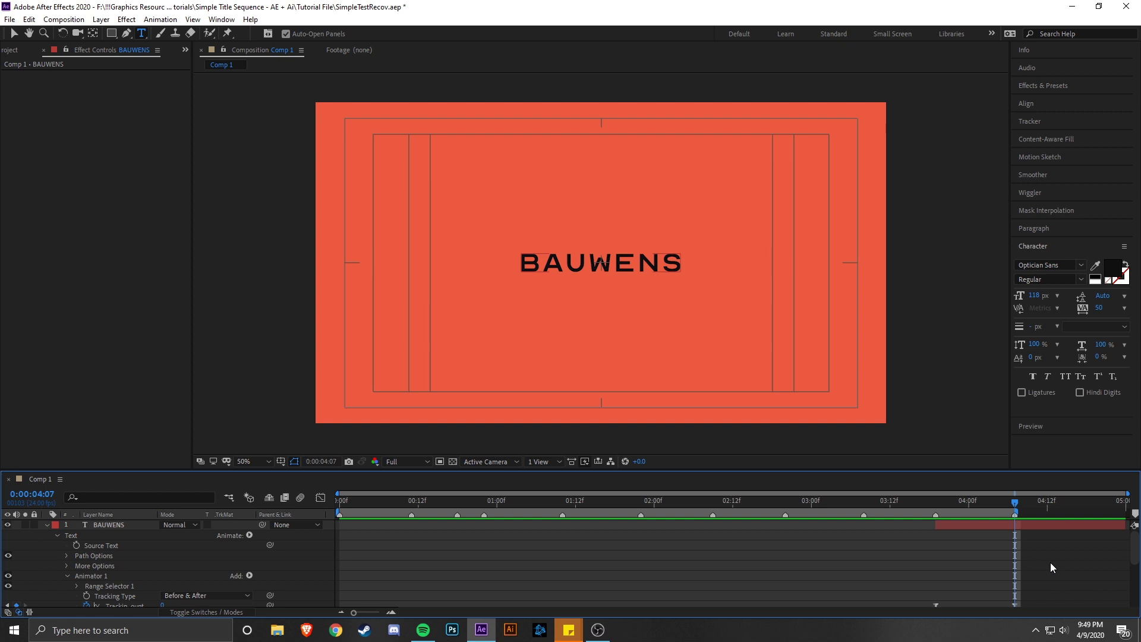
{"action": "key", "text": "ctrl+shift+x"}
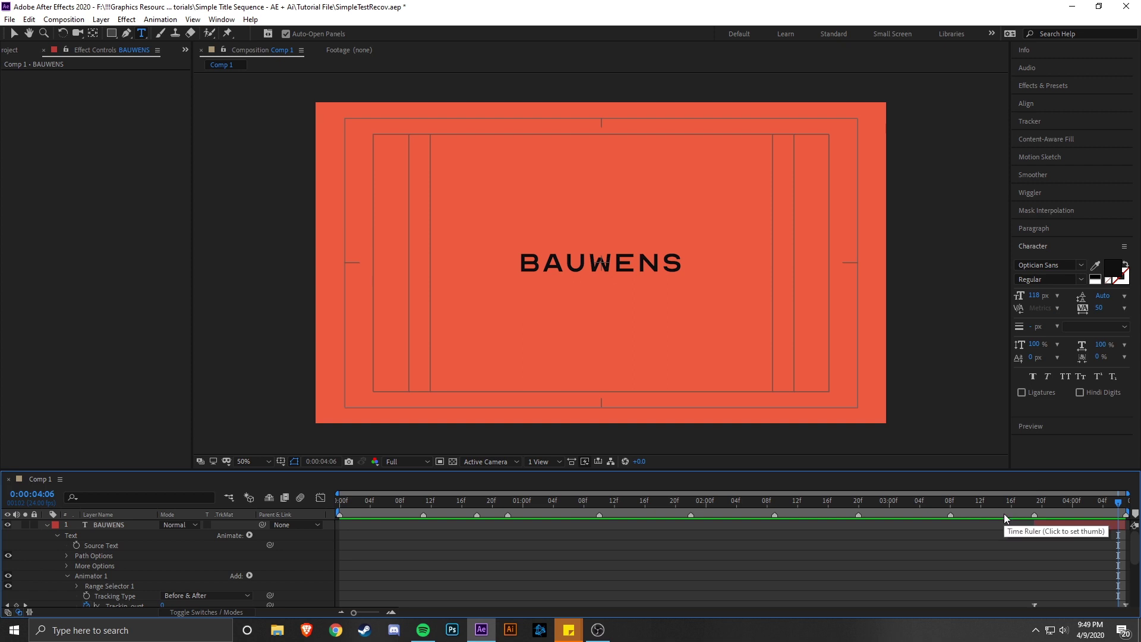
- Play back the trimmed composition from the beginning
{"action": "key", "text": "Home"}
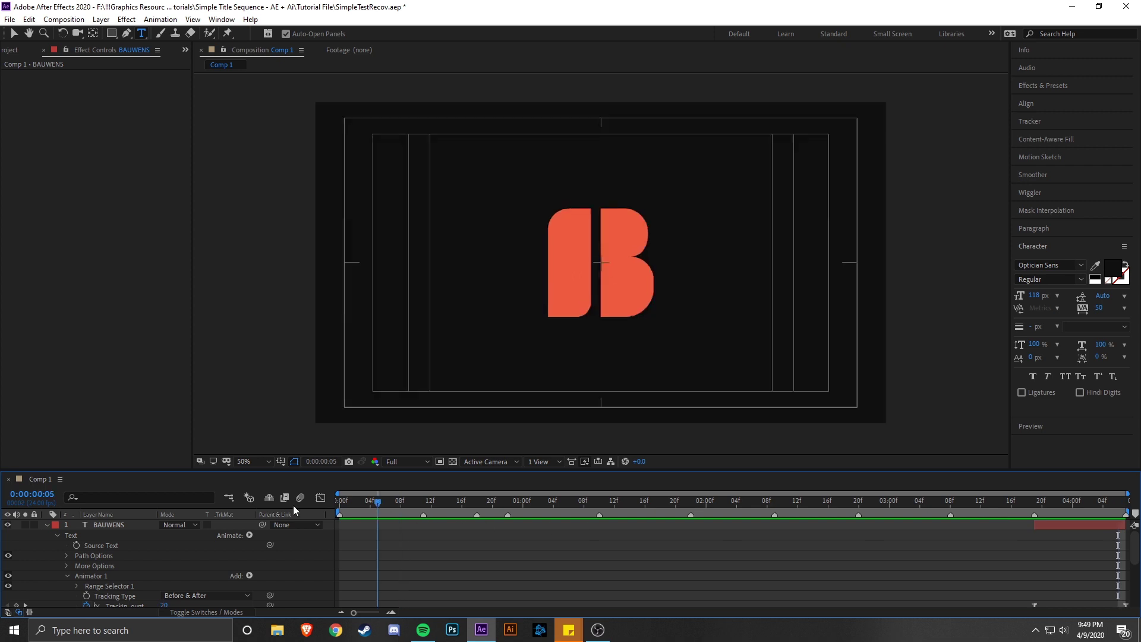
{"action": "key", "text": "space"}
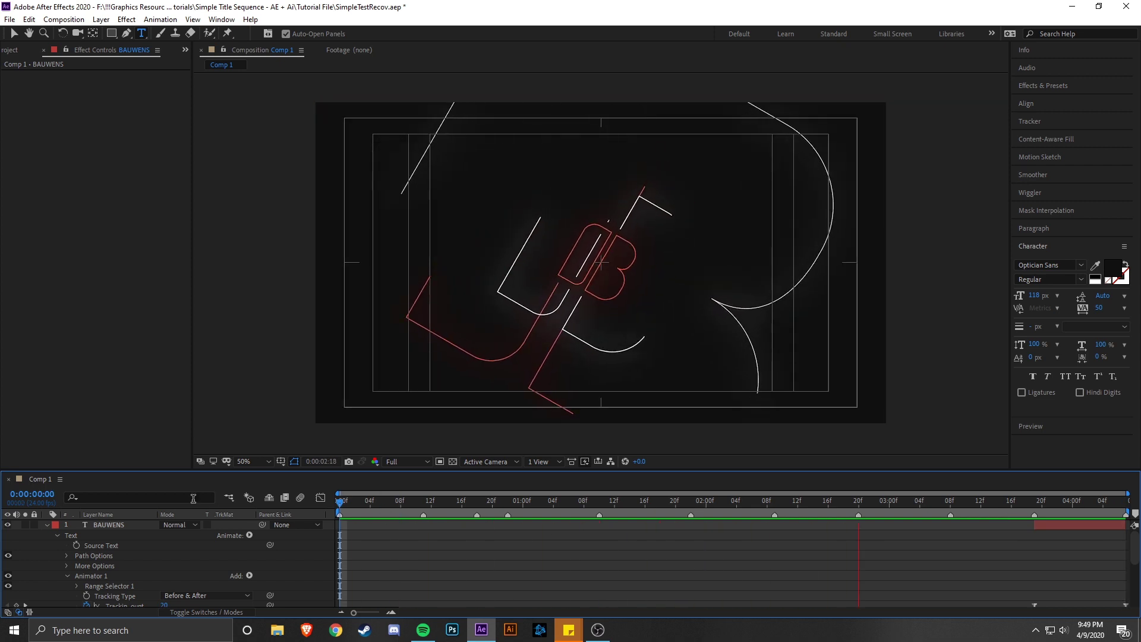
{"action": "key", "text": "space"}
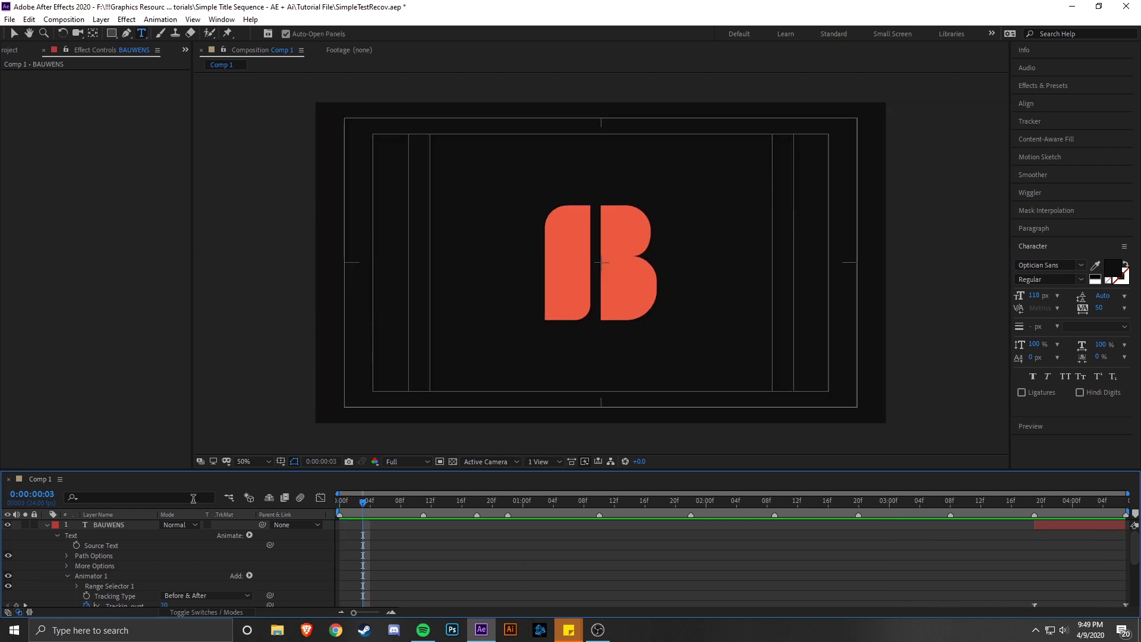
- Keep the preview resolution at Full and export Comp 1 to the Adobe Media Encoder queue
{"action": "left_click", "coordinate": [9, 19]}
{"action": "key", "text": "Escape"}
{"action": "left_click", "coordinate": [425, 466]}
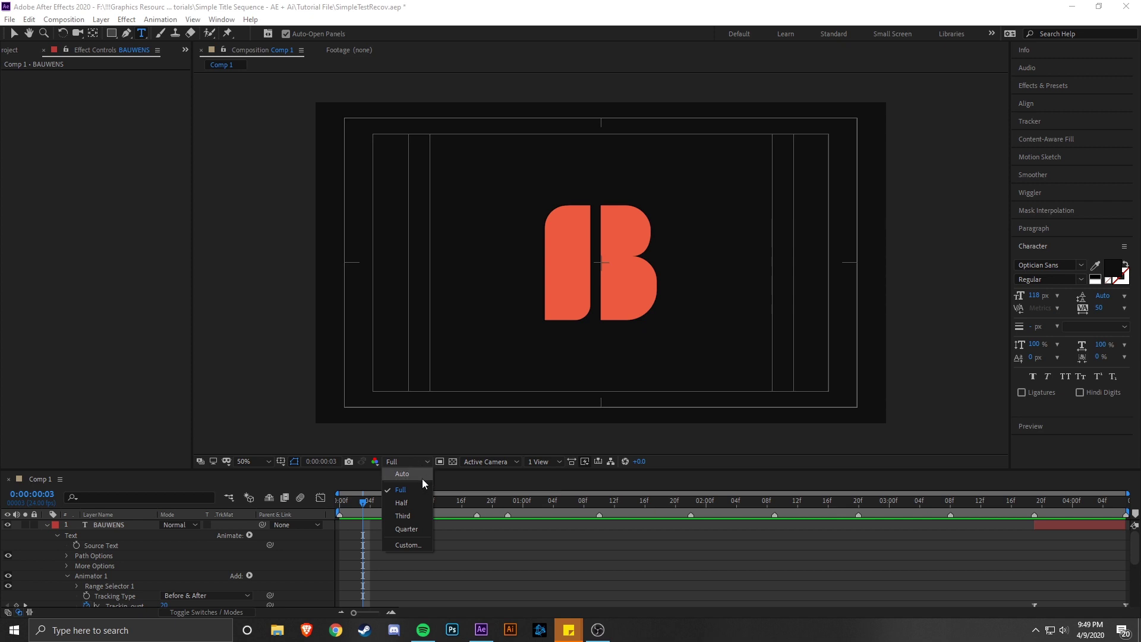
{"action": "left_click", "coordinate": [400, 489]}
{"action": "left_click", "coordinate": [10, 19]}
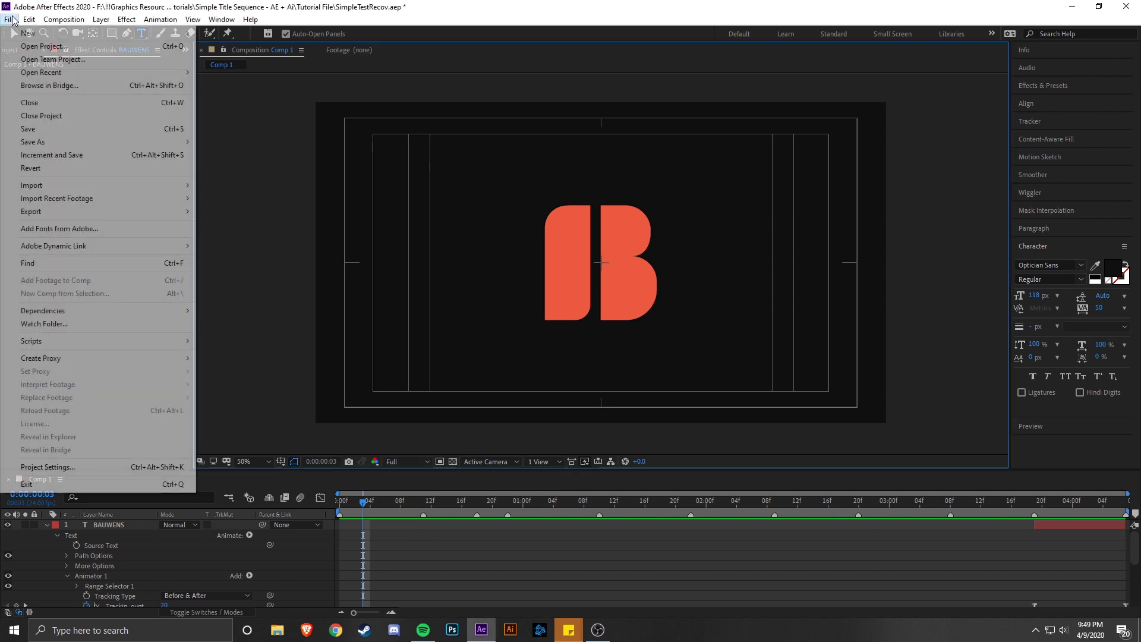
{"action": "mouse_move", "coordinate": [190, 211]}
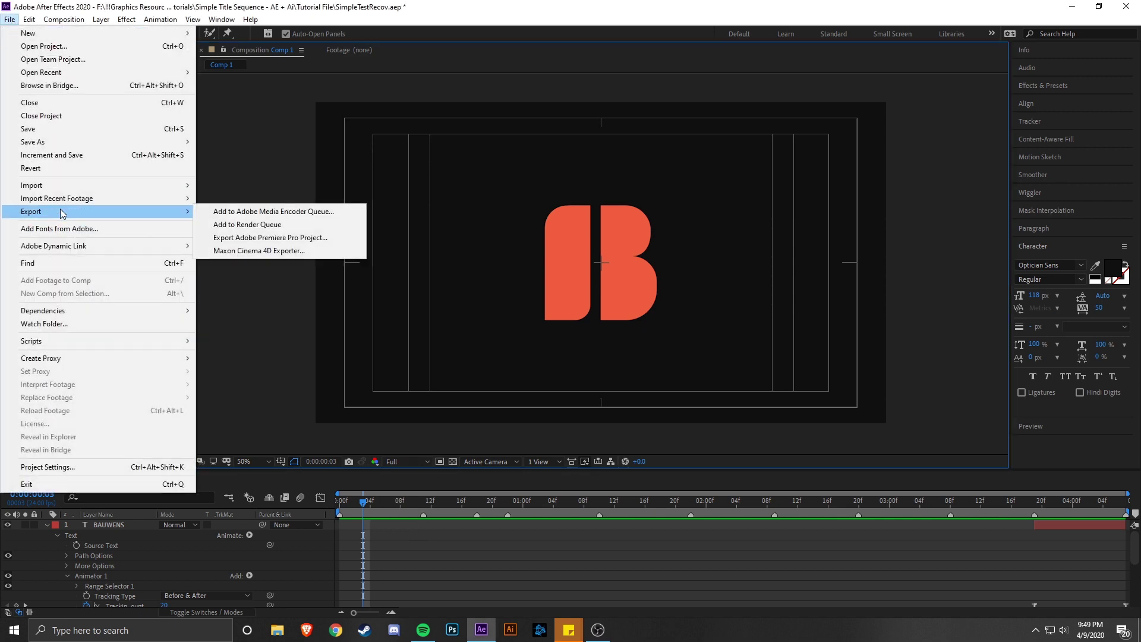
{"action": "left_click", "coordinate": [237, 215]}
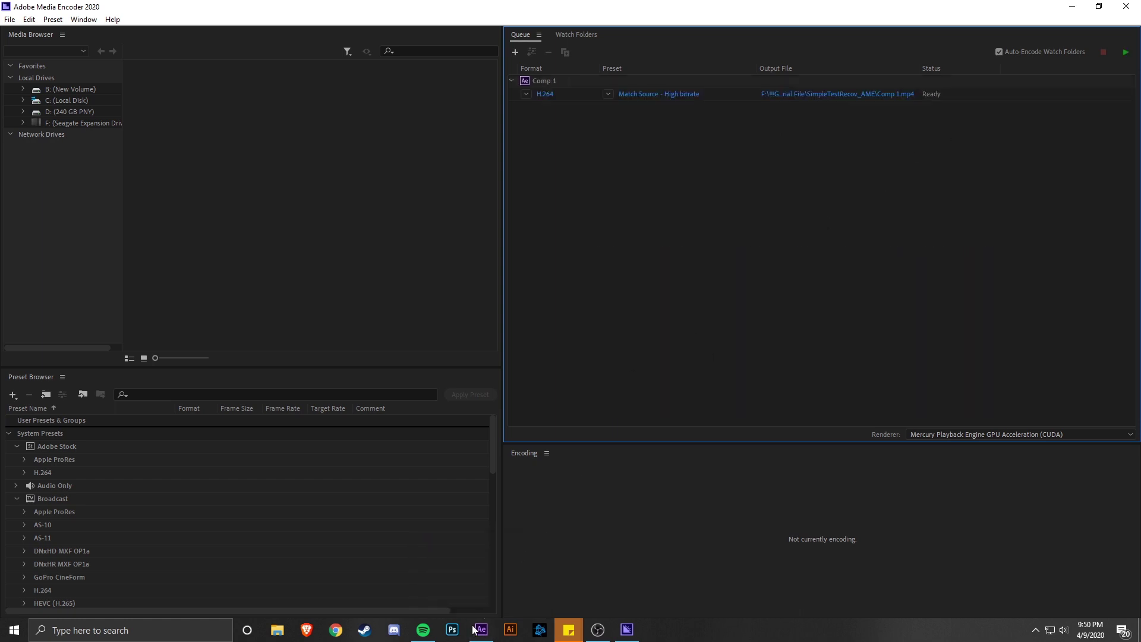
- Choose the Exported Videos folder inside Simple Title Sequence - AE + Ai as the save location for Comp 1's output file
{"action": "left_click", "coordinate": [821, 95]}
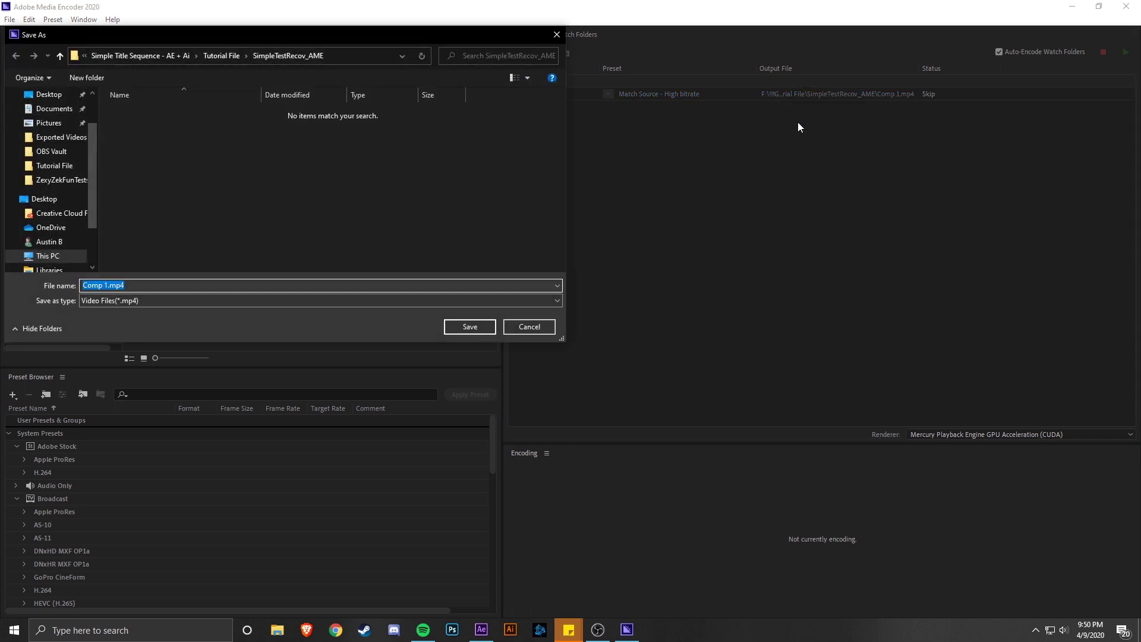
{"action": "left_click", "coordinate": [552, 326]}
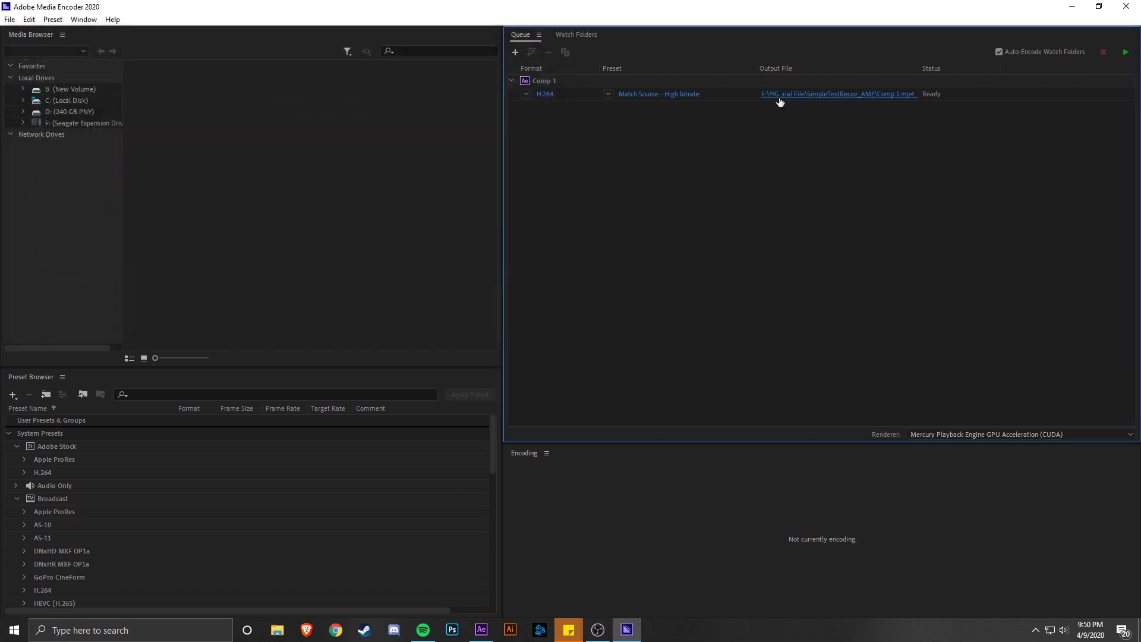
{"action": "left_click", "coordinate": [779, 98]}
{"action": "left_click", "coordinate": [163, 56]}
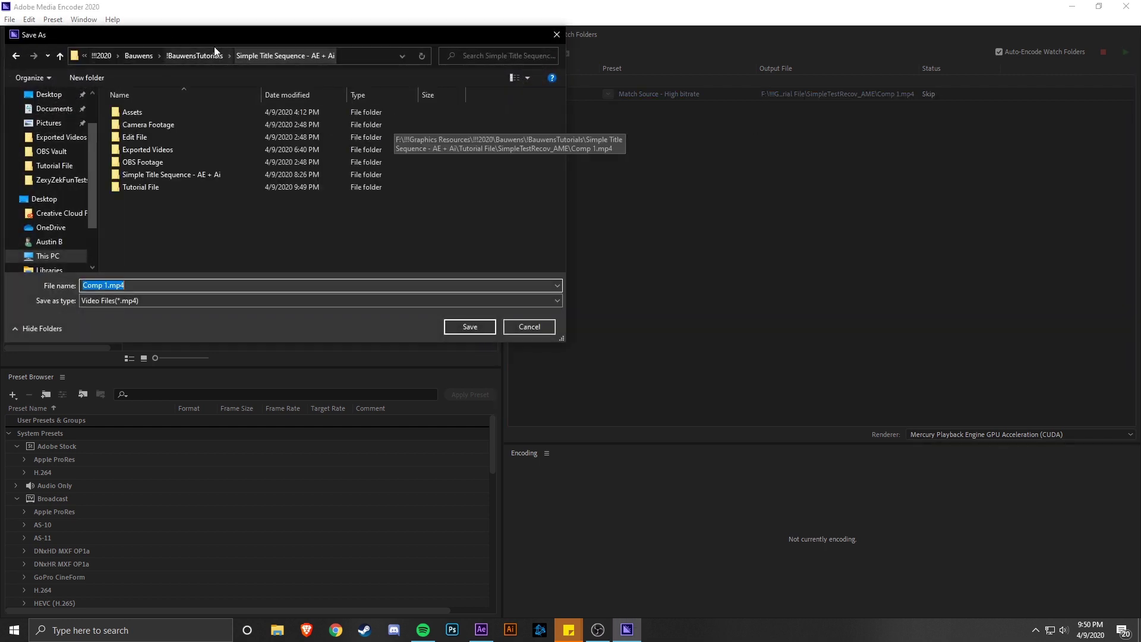
{"action": "double_click", "coordinate": [166, 149]}
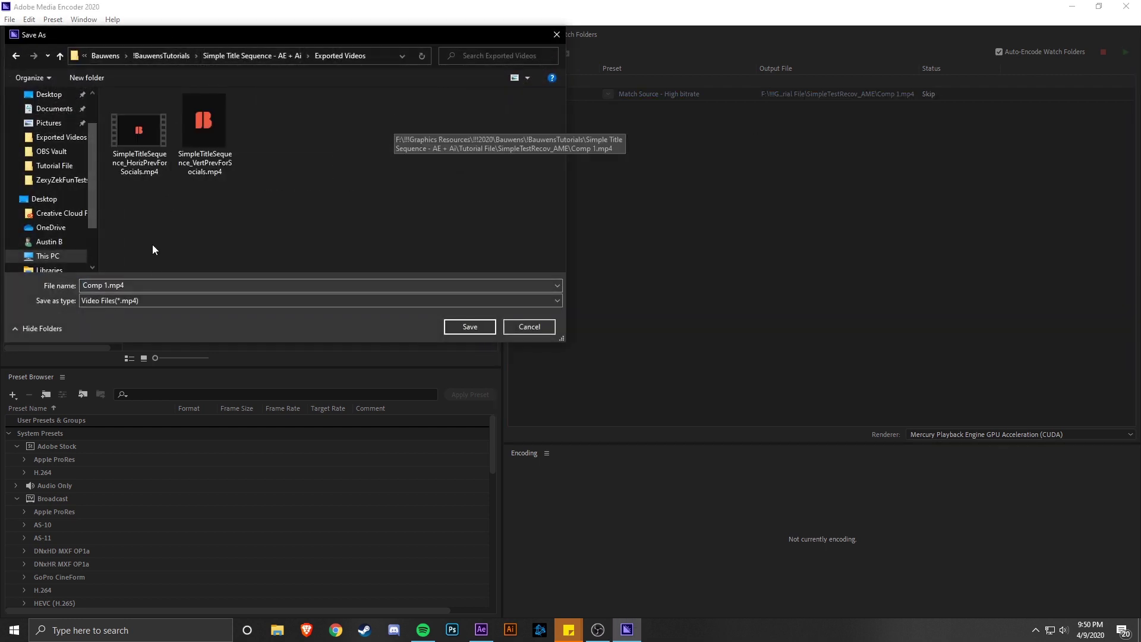
- Name the output file "SimpleTitleSequence Tut Version" and save the output destination
{"action": "left_click", "coordinate": [150, 289]}
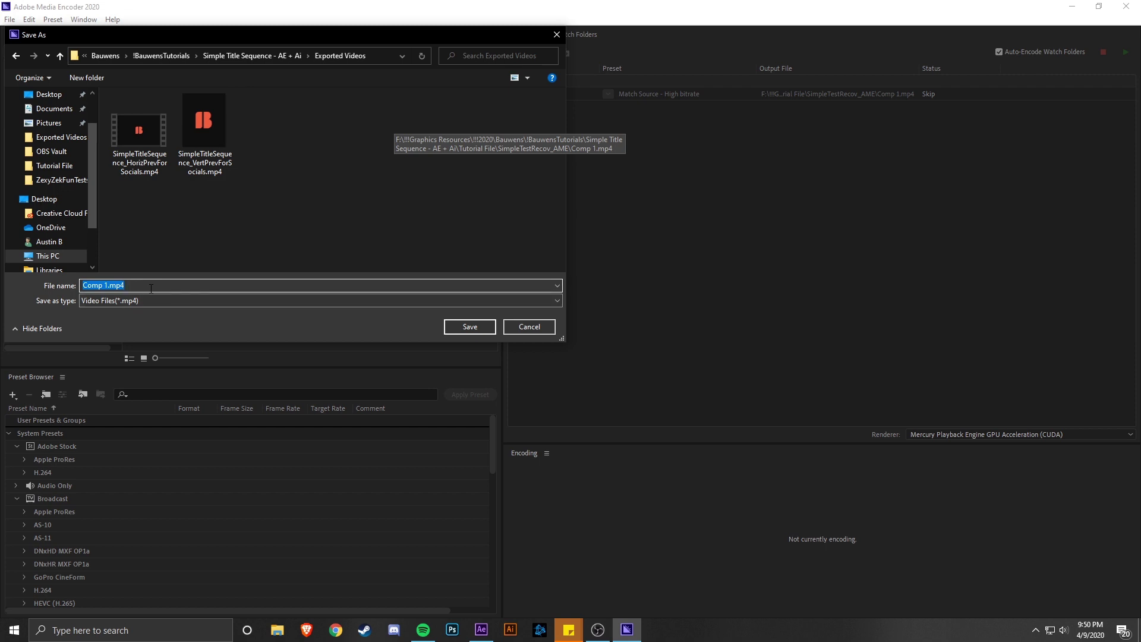
{"action": "type", "text": "S"}
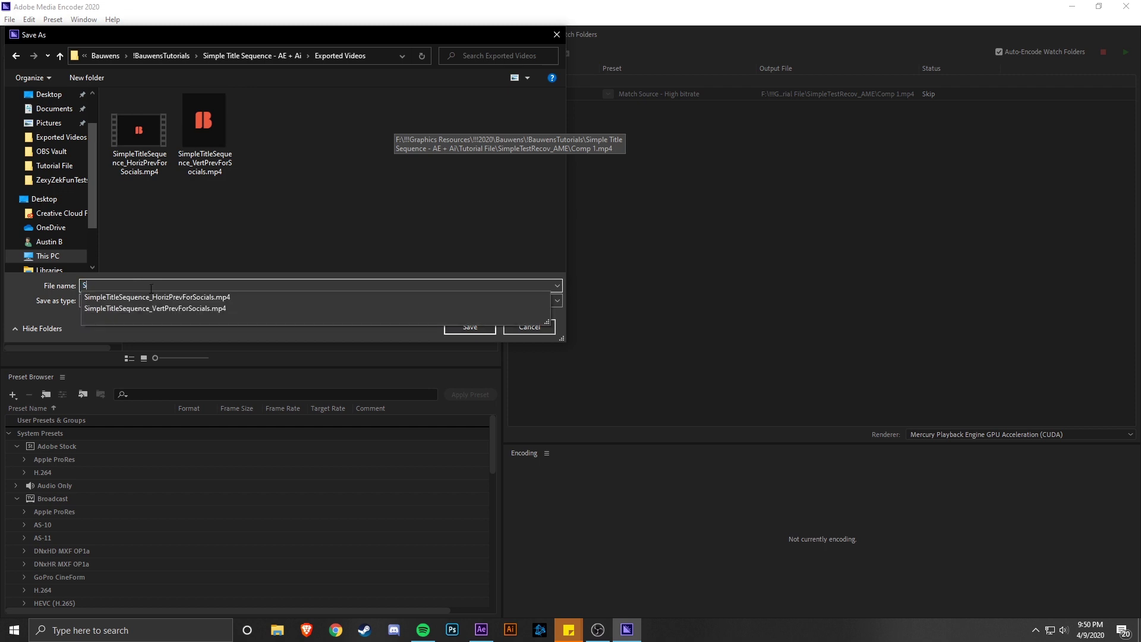
{"action": "type", "text": "impleTitleSequence Tu"}
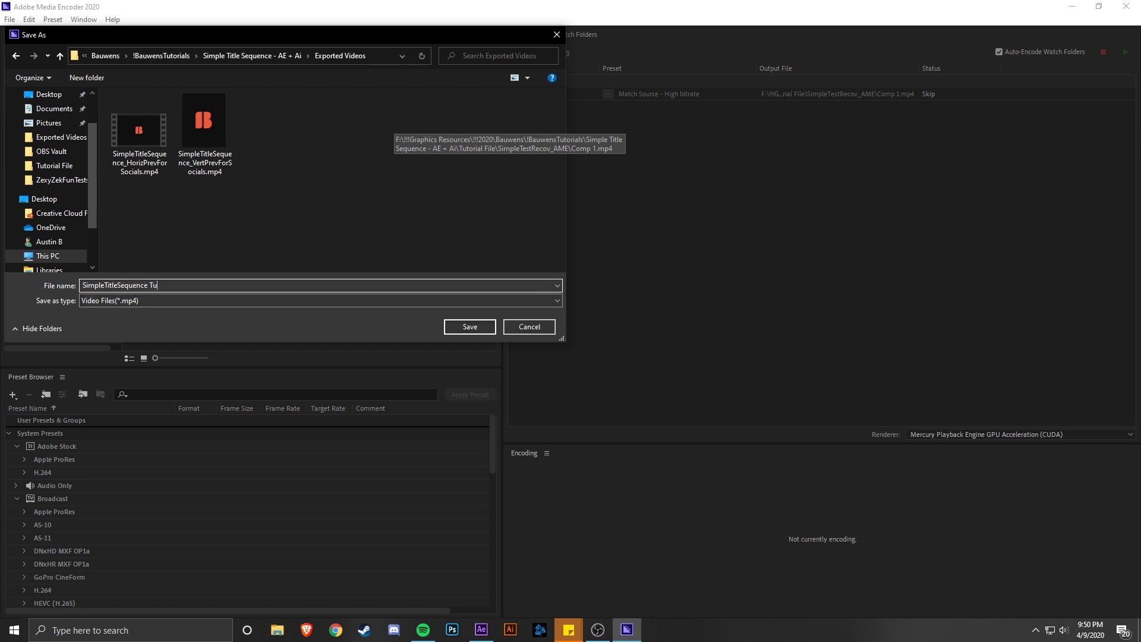
{"action": "type", "text": "t Version"}
{"action": "key", "text": "Return"}
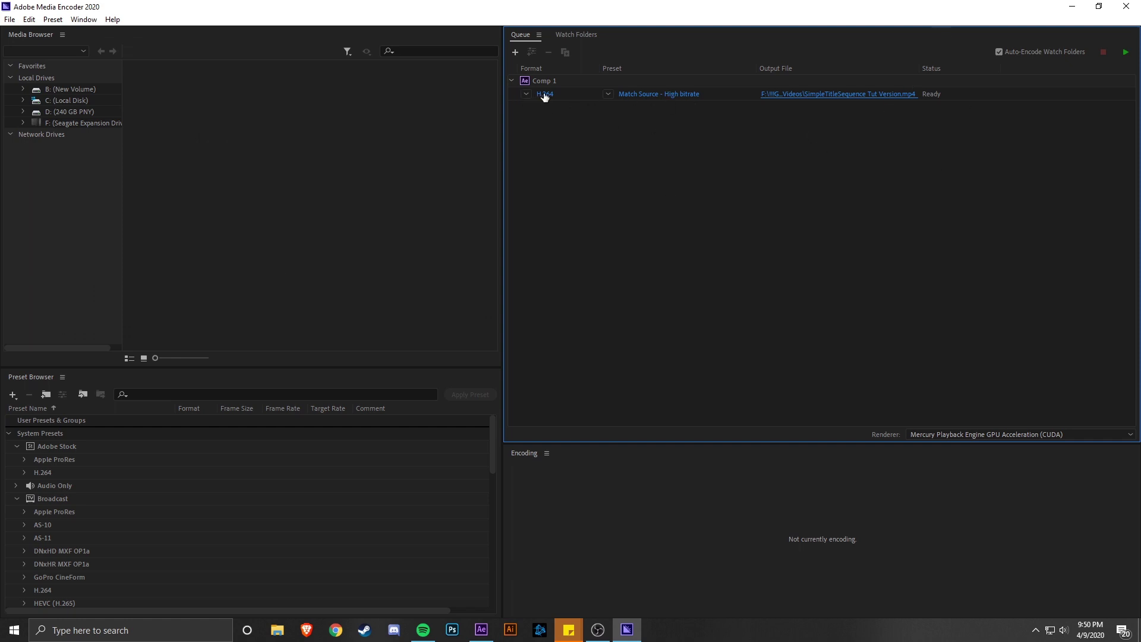
- Open the export settings of the queued Comp 1 output and keep H.264 as the format
{"action": "left_click", "coordinate": [663, 94]}
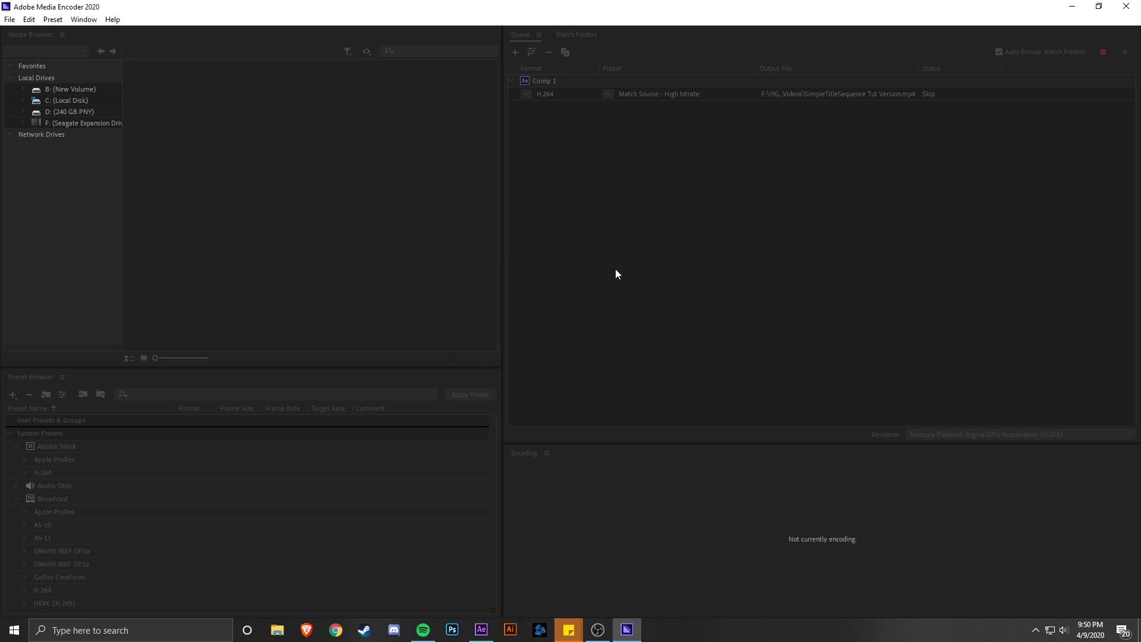
{"action": "left_click", "coordinate": [763, 110]}
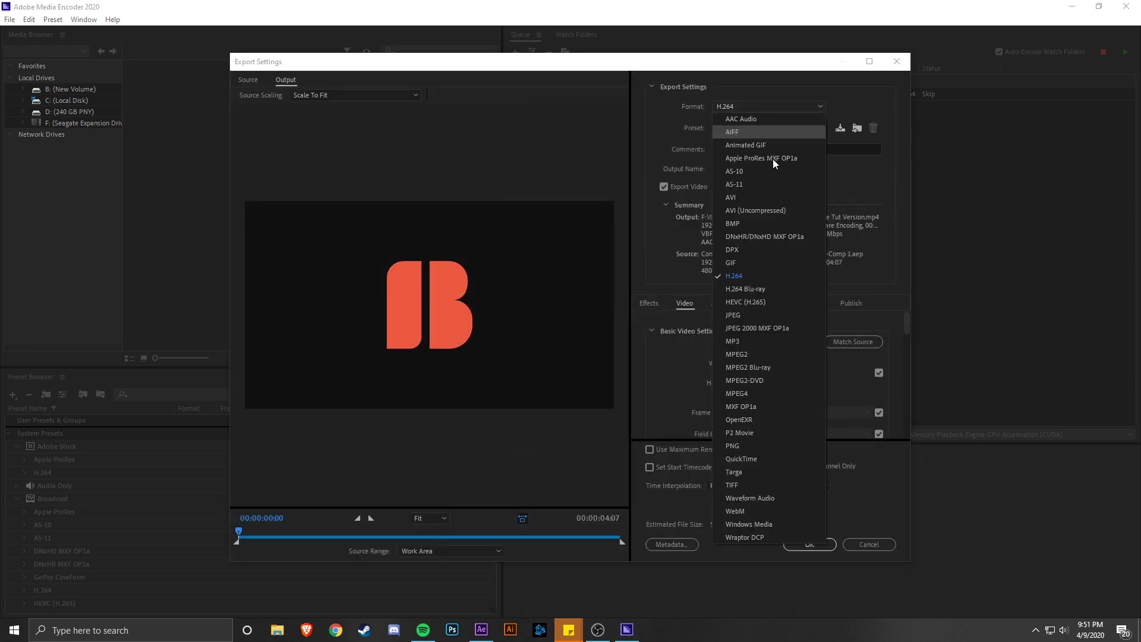
{"action": "left_click", "coordinate": [757, 267]}
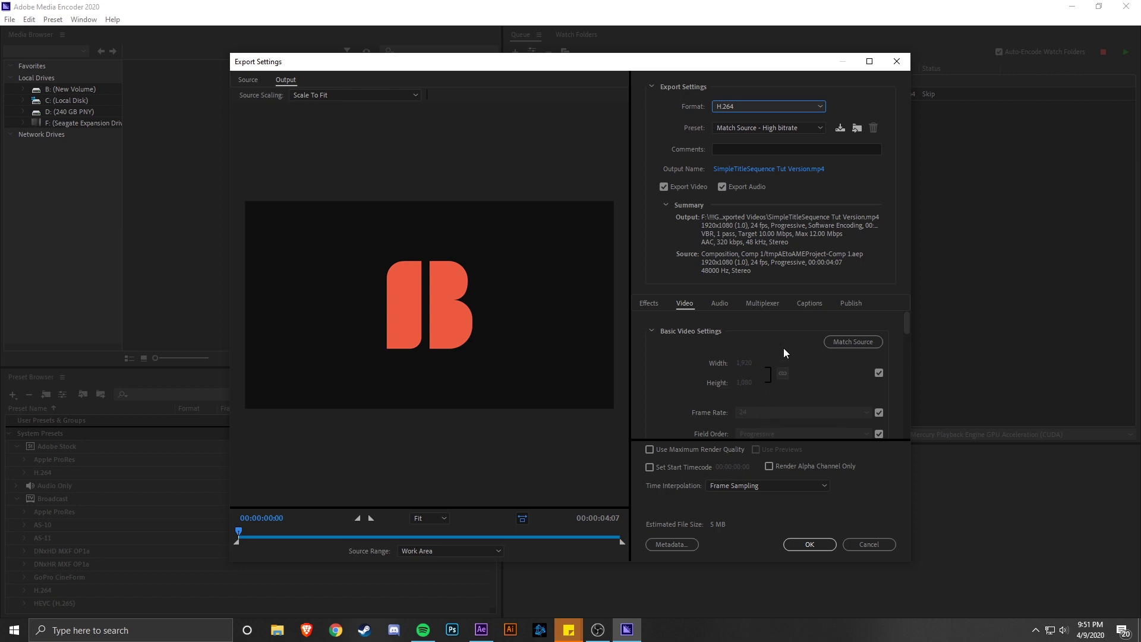
- Scrub through the animation in the export preview, then accept the export settings and start encoding the queue
{"action": "mouse_move", "coordinate": [240, 530]}
{"action": "left_mouse_down"}
{"action": "mouse_move", "coordinate": [637, 542]}
{"action": "mouse_move", "coordinate": [238, 535]}
{"action": "left_mouse_up"}
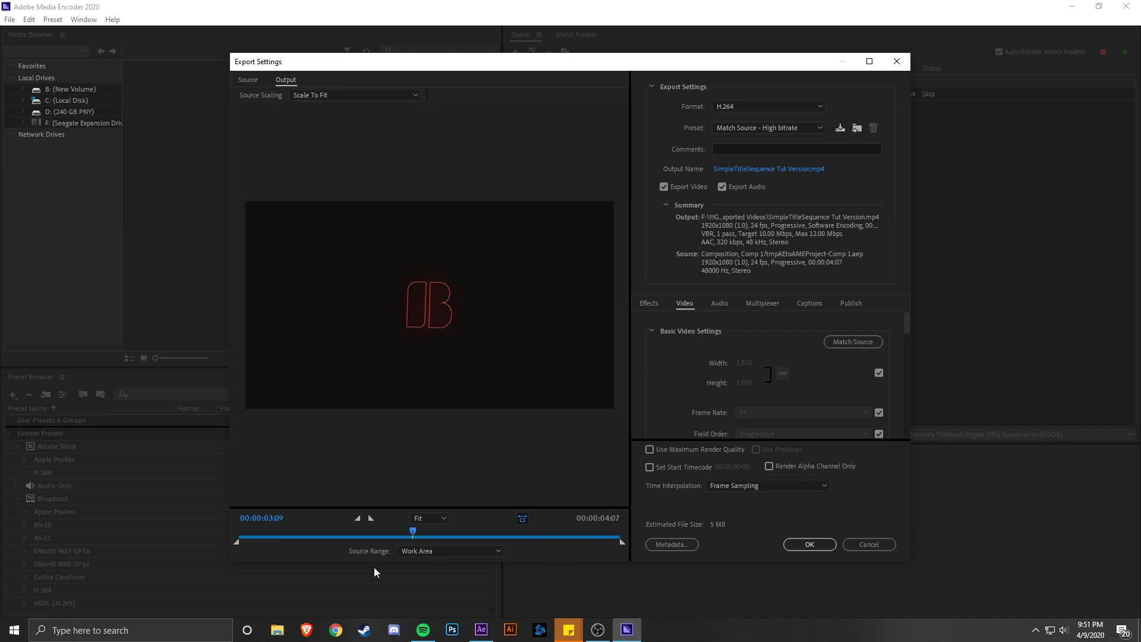
{"action": "left_click", "coordinate": [810, 544]}
{"action": "left_click", "coordinate": [1125, 54]}
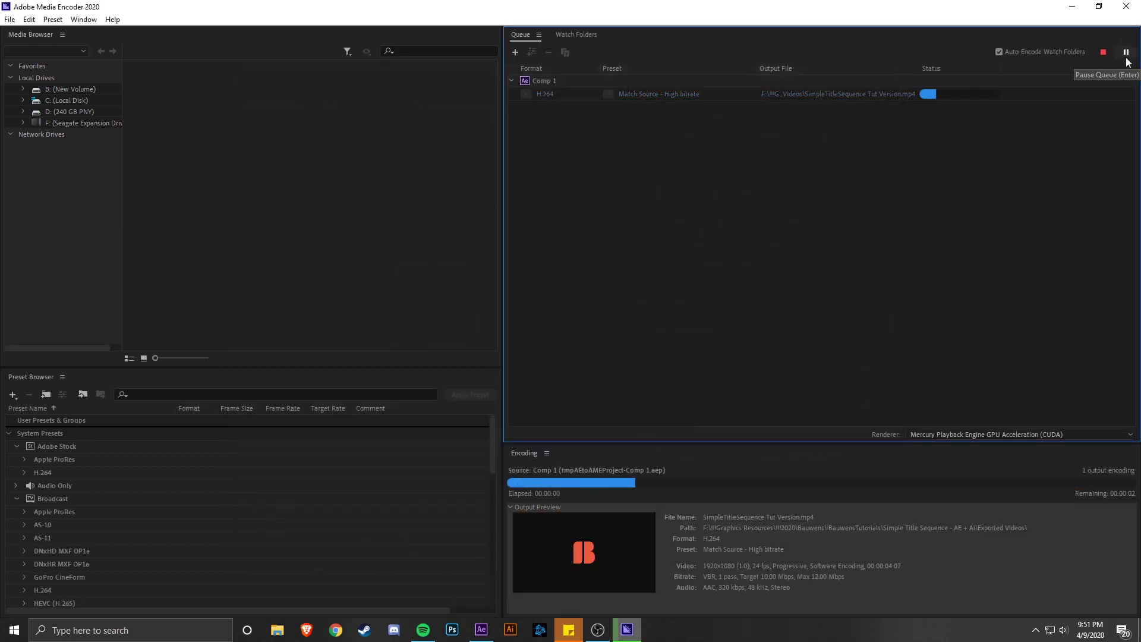